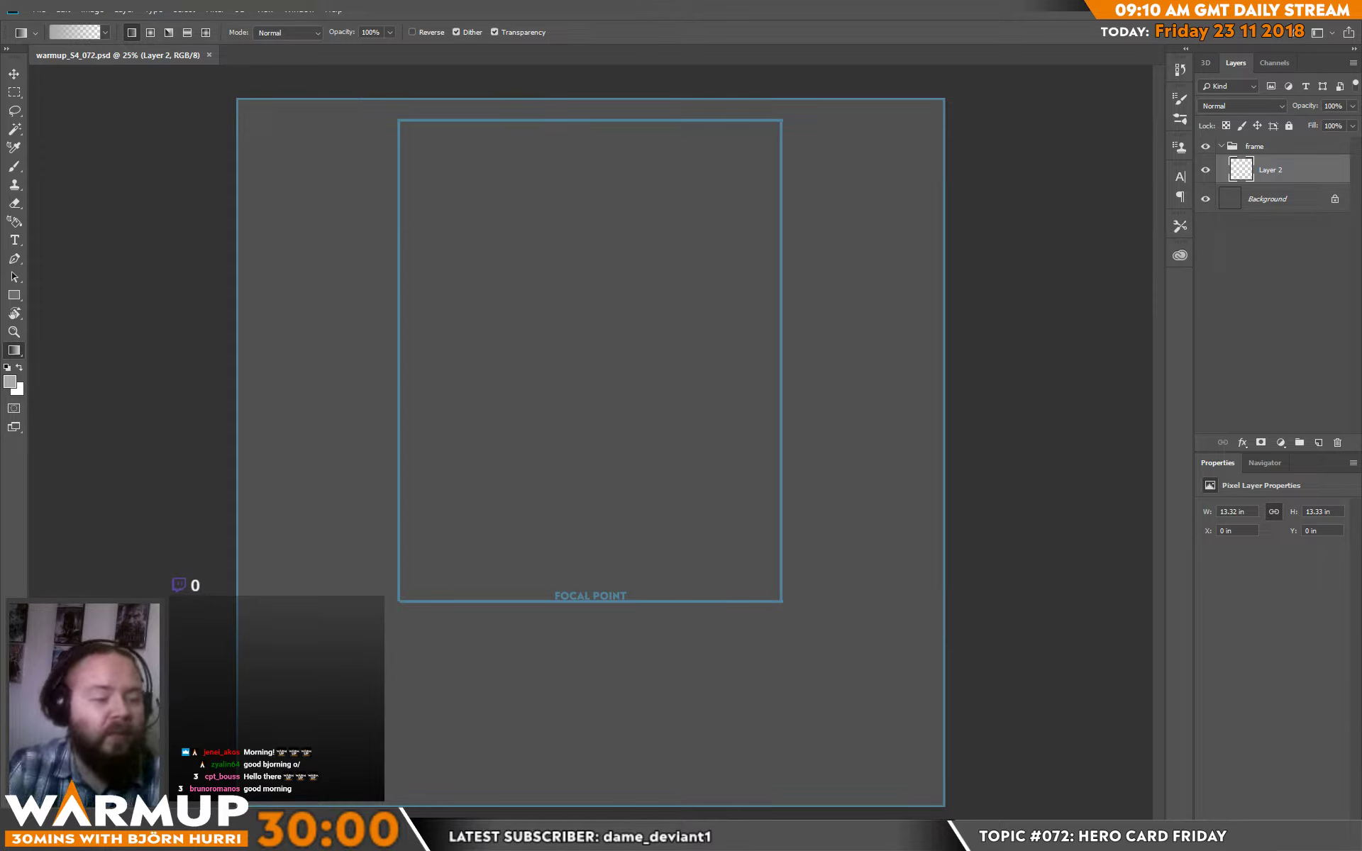
- Float the document in its own window and add a new layer above the background
{"action": "left_click_drag", "start_coordinate": [167, 58], "coordinate": [412, 75]}
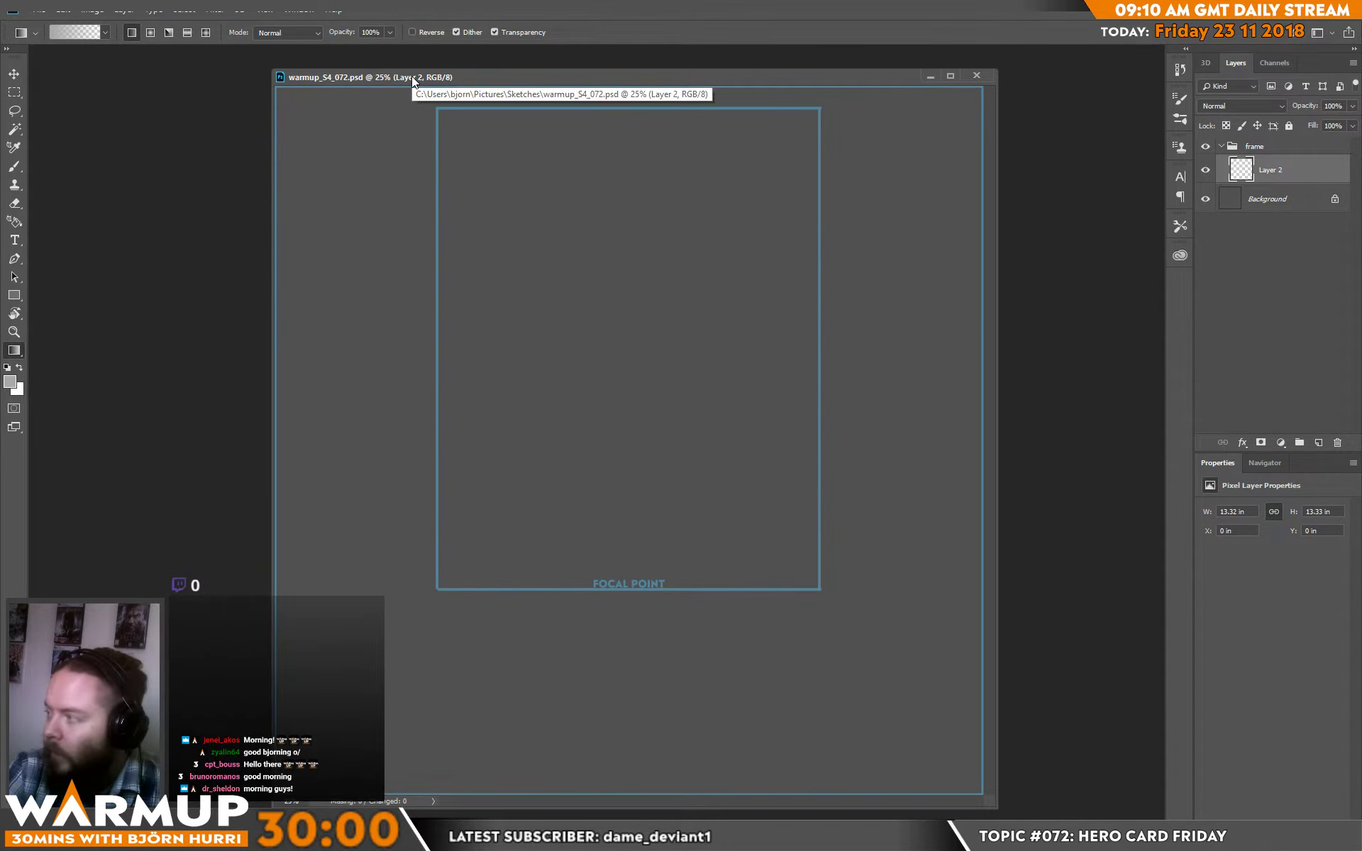
{"action": "left_click", "coordinate": [1292, 202]}
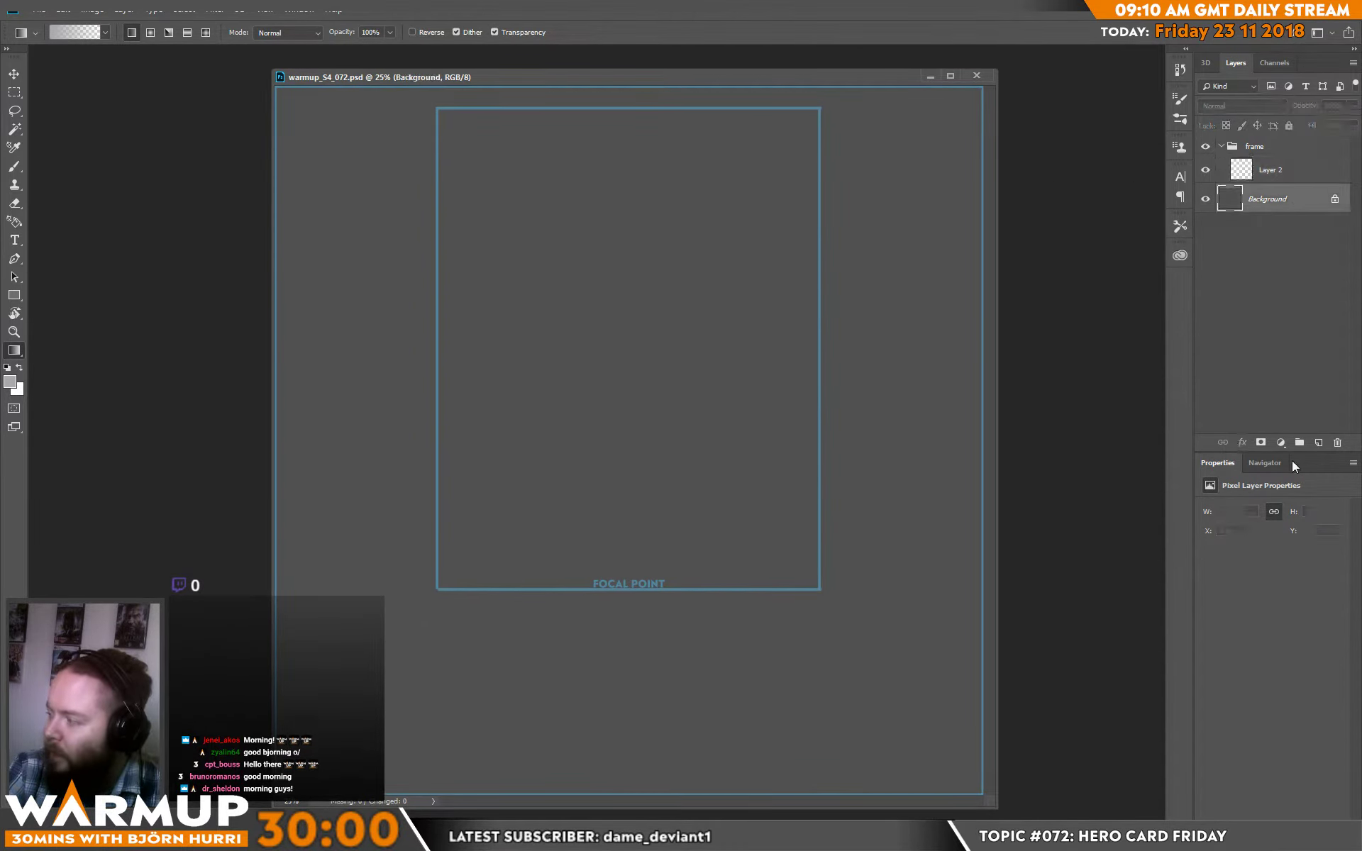
{"action": "left_click", "coordinate": [1318, 442]}
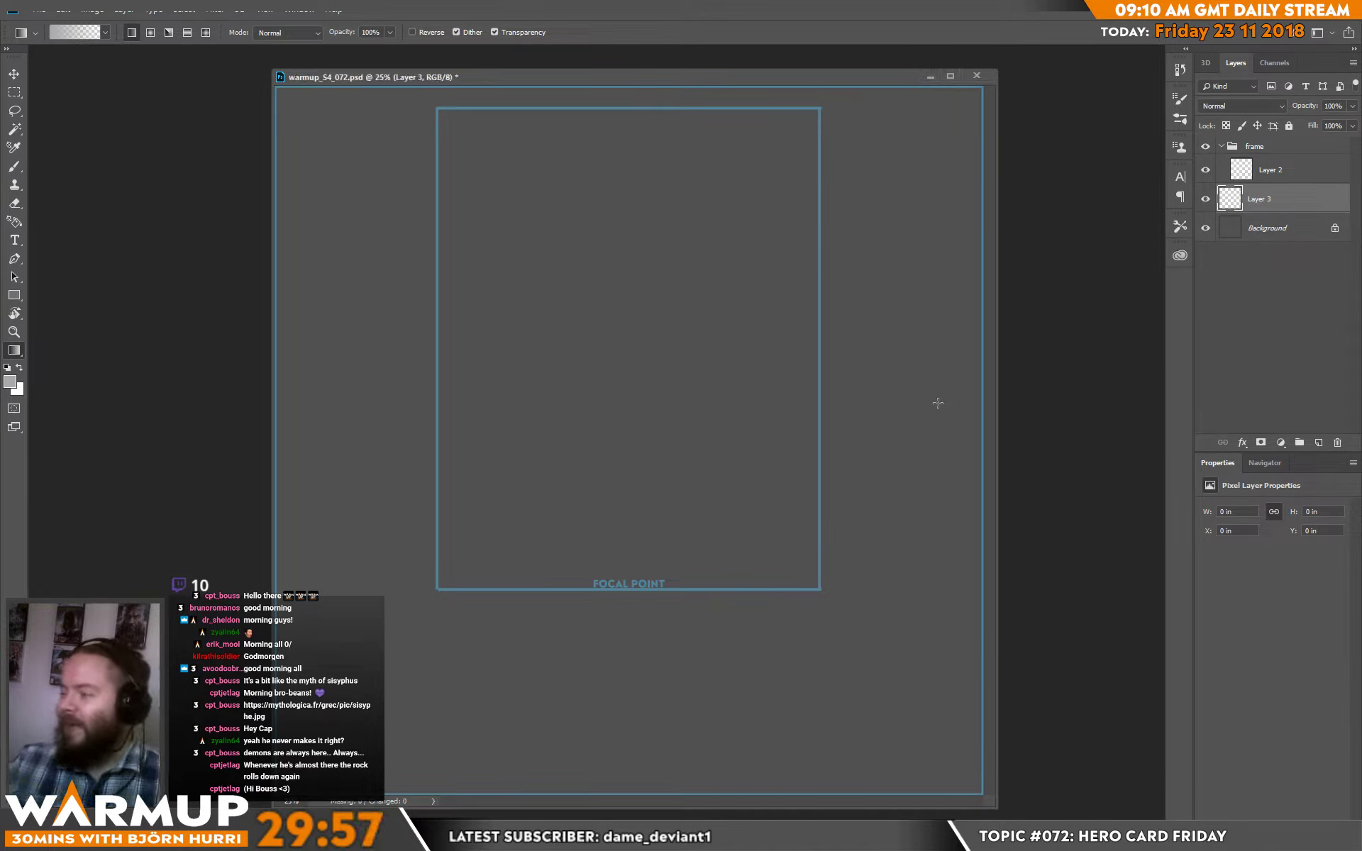
- Set up the Brush tool with default black and white colours and a 130 px tip in full-screen view
{"action": "key", "text": "b"}
{"action": "key", "text": "d"}
{"action": "key", "text": "f"}
{"action": "mouse_move", "coordinate": [764, 419]}
{"action": "left_mouse_down"}
{"action": "mouse_move", "coordinate": [657, 425]}
{"action": "mouse_move", "coordinate": [636, 457]}
{"action": "mouse_move", "coordinate": [738, 436]}
{"action": "mouse_move", "coordinate": [752, 456]}
{"action": "mouse_move", "coordinate": [781, 427]}
{"action": "left_mouse_up"}
{"action": "right_click", "coordinate": [624, 452]}
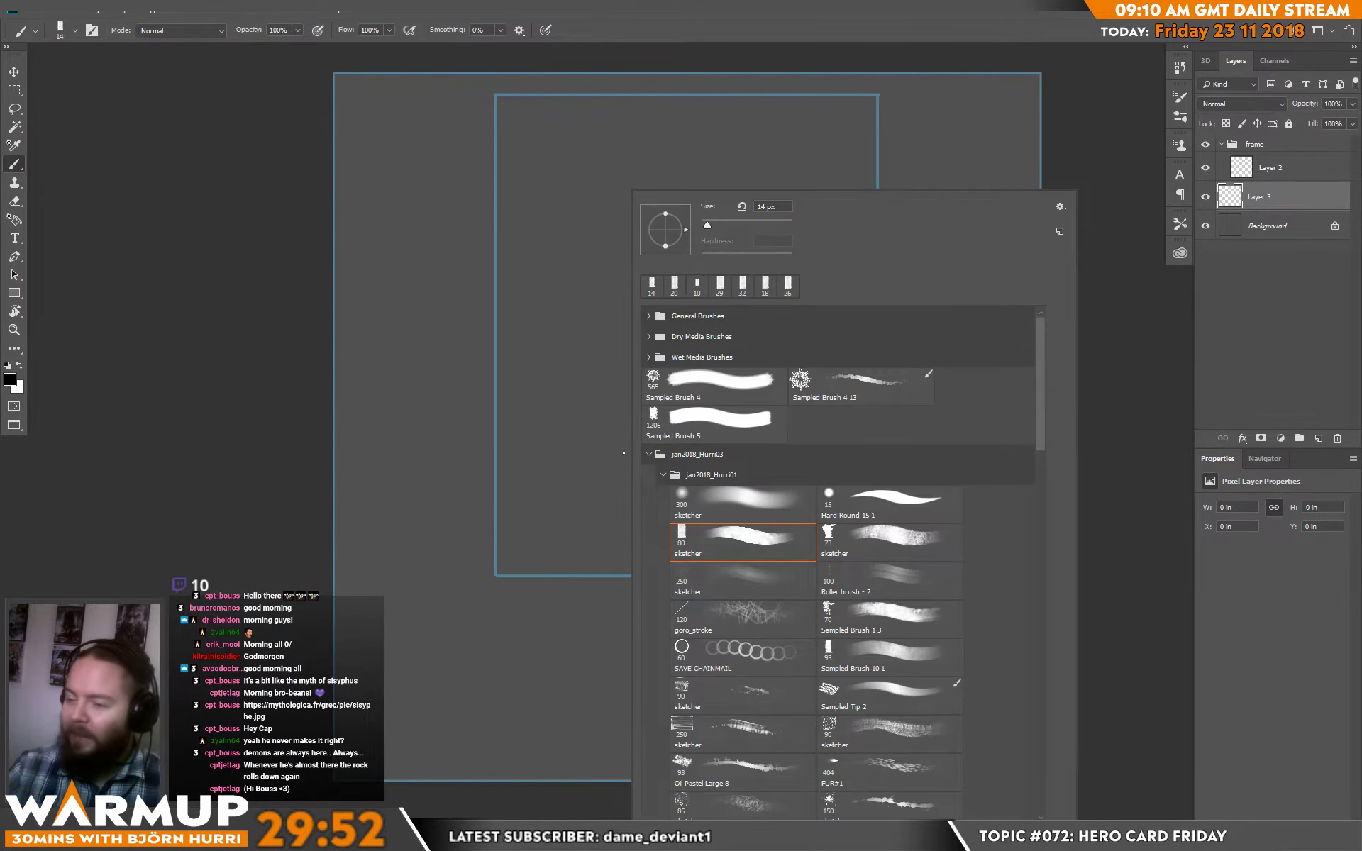
{"action": "left_click", "coordinate": [754, 223]}
- Sketch a large arching outline across the upper canvas, with a curved pointed shape inside its left end
{"action": "left_click_drag", "start_coordinate": [353, 525], "coordinate": [365, 410]}
{"action": "left_click", "coordinate": [394, 610]}
{"action": "left_click_drag", "start_coordinate": [376, 500], "coordinate": [420, 322]}
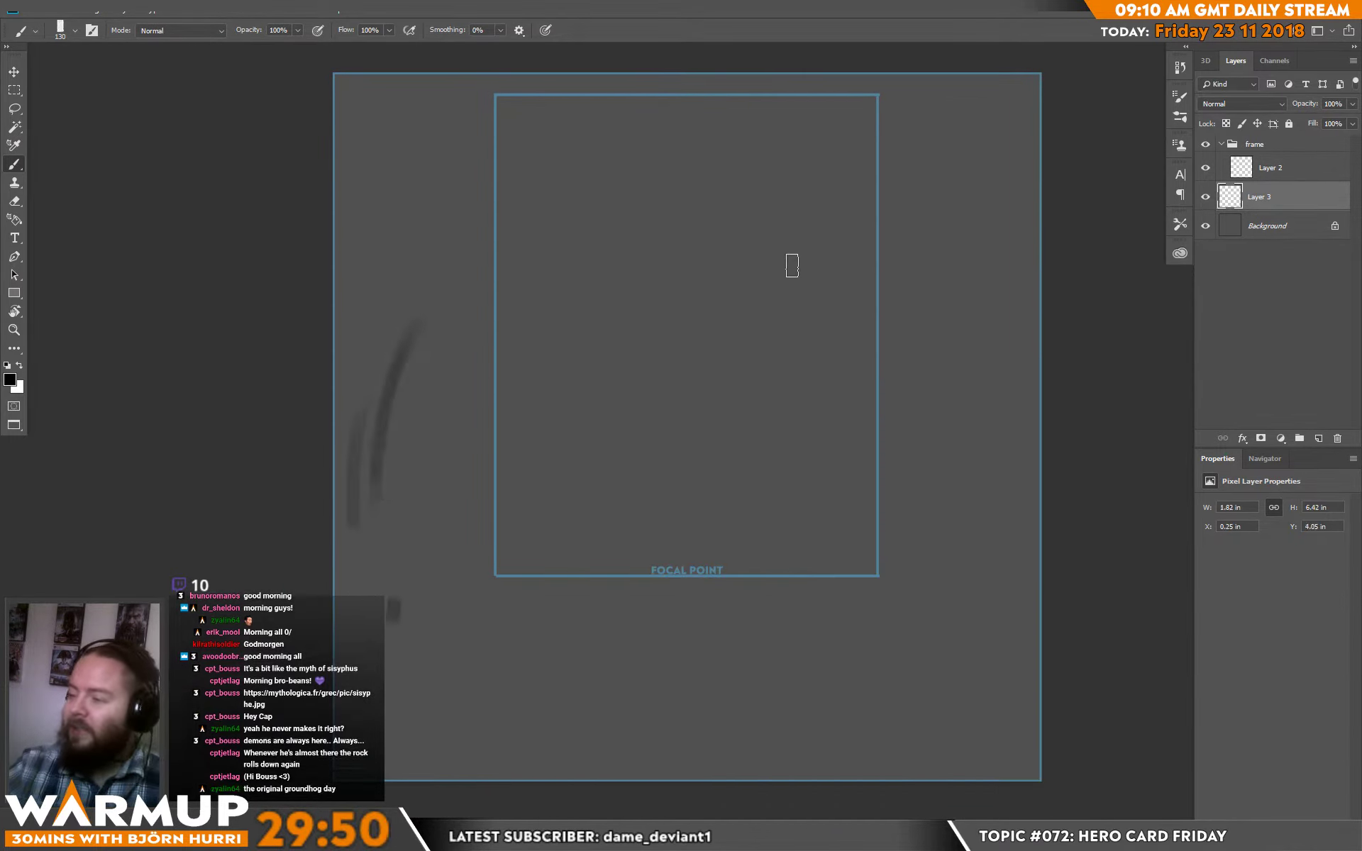
{"action": "mouse_move", "coordinate": [470, 281]}
{"action": "left_mouse_down"}
{"action": "mouse_move", "coordinate": [457, 359]}
{"action": "mouse_move", "coordinate": [497, 387]}
{"action": "left_mouse_up"}
{"action": "left_click_drag", "start_coordinate": [510, 210], "coordinate": [546, 380]}
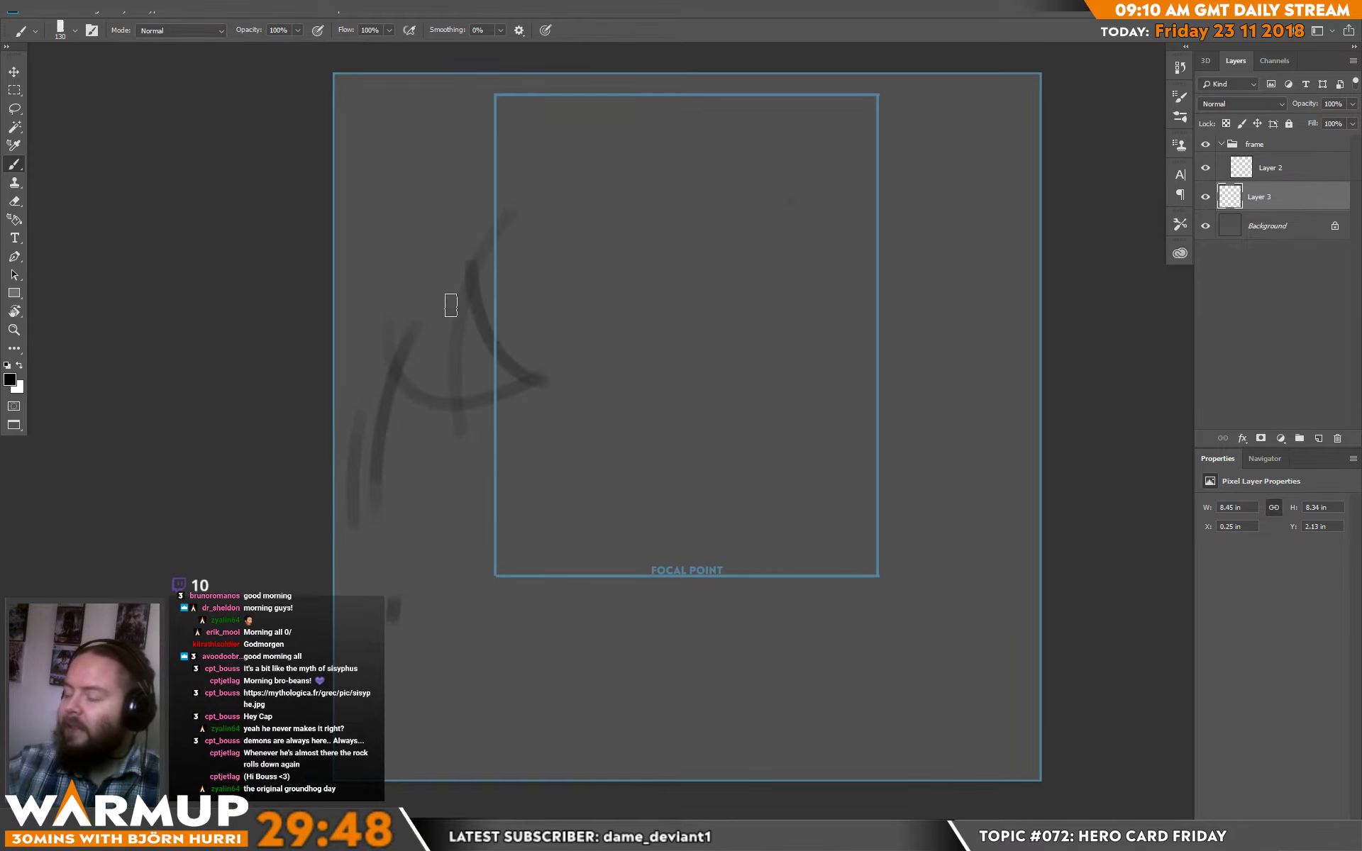
{"action": "mouse_move", "coordinate": [473, 248]}
{"action": "left_mouse_down"}
{"action": "mouse_move", "coordinate": [918, 242]}
{"action": "mouse_move", "coordinate": [560, 150]}
{"action": "mouse_move", "coordinate": [394, 468]}
{"action": "left_mouse_up"}
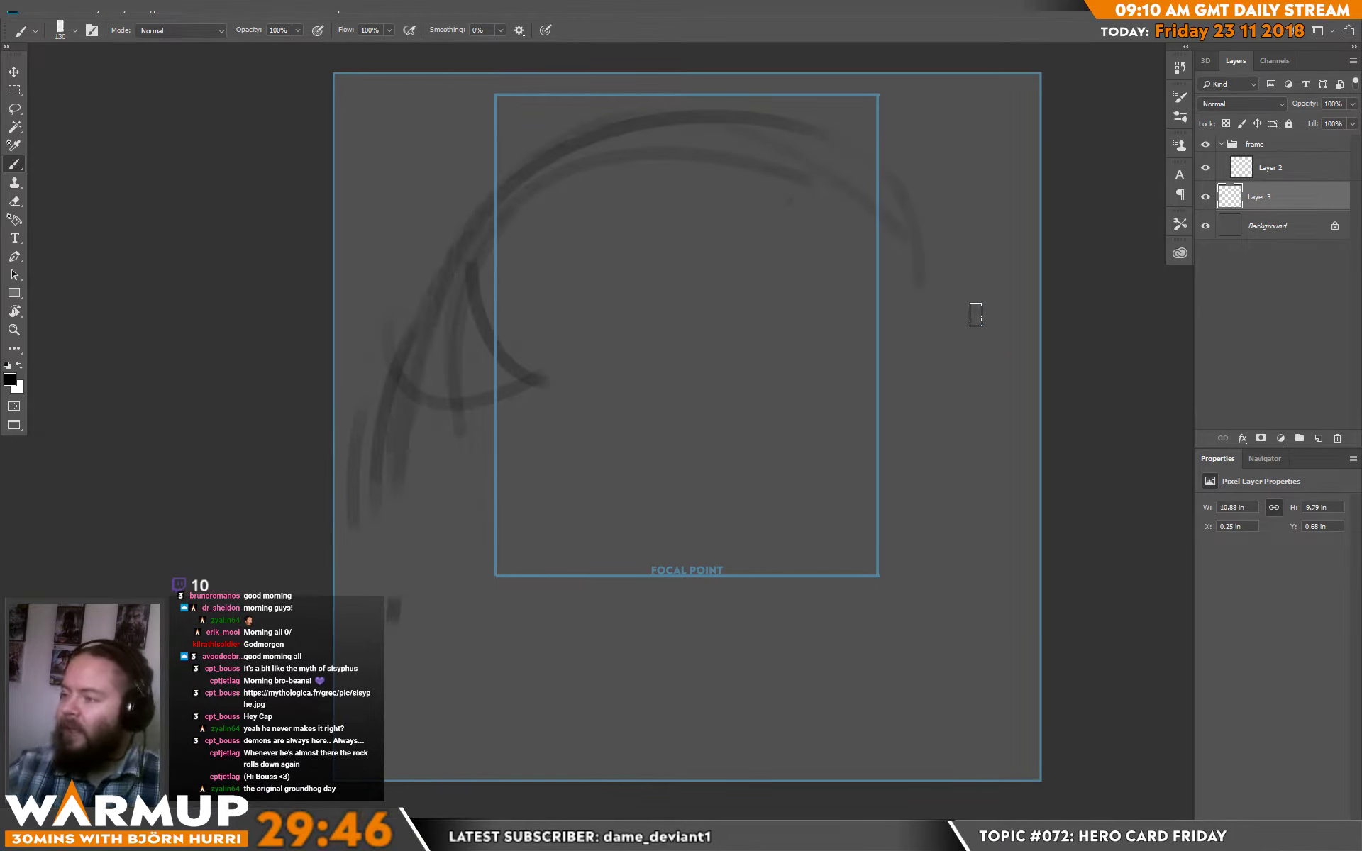
{"action": "mouse_move", "coordinate": [986, 350]}
{"action": "left_mouse_down"}
{"action": "mouse_move", "coordinate": [352, 628]}
{"action": "mouse_move", "coordinate": [760, 137]}
{"action": "mouse_move", "coordinate": [1041, 255]}
{"action": "left_mouse_up"}
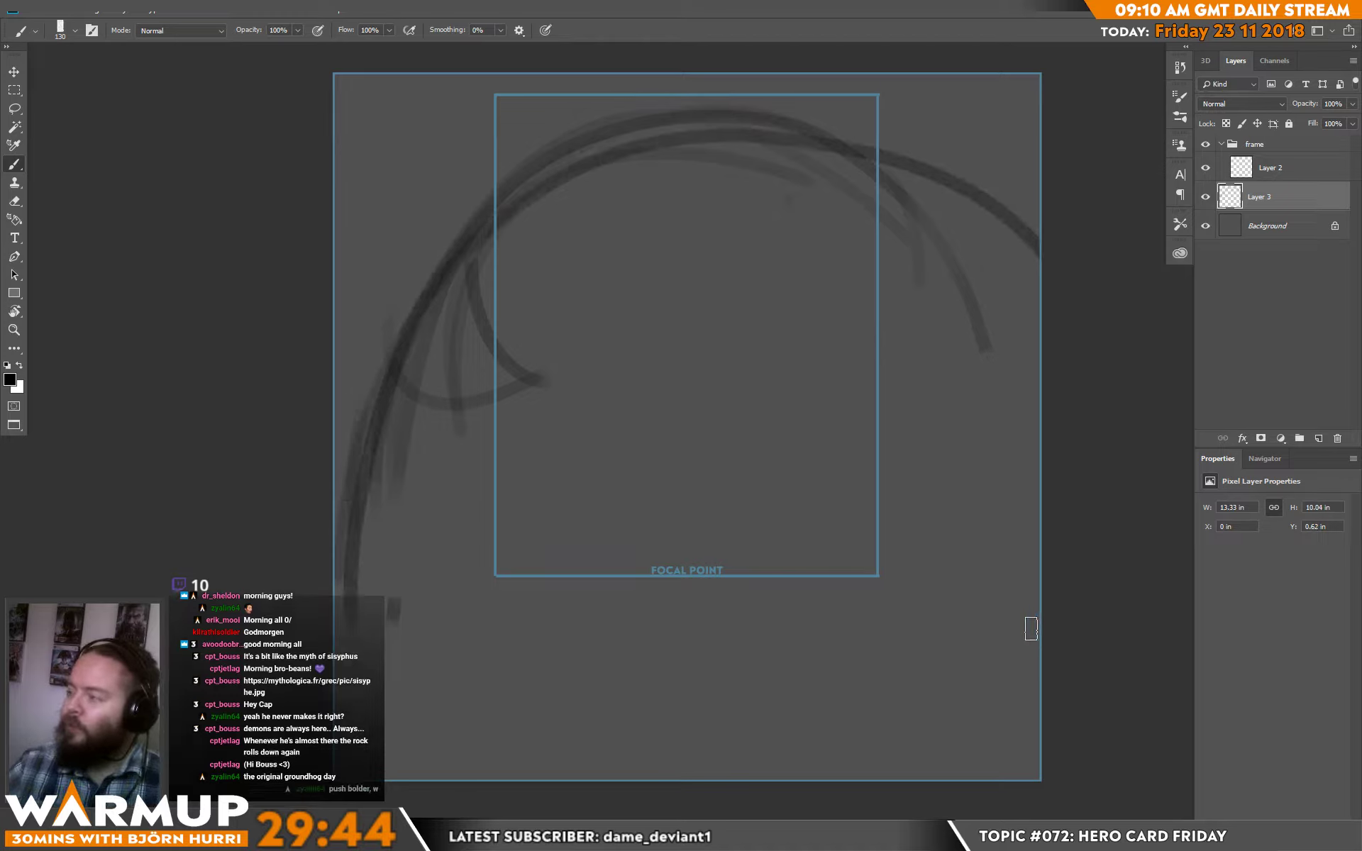
- Add a new layer and rough in a small standing figure holding a blade in the right part of the focal frame
{"action": "left_click", "coordinate": [1318, 438]}
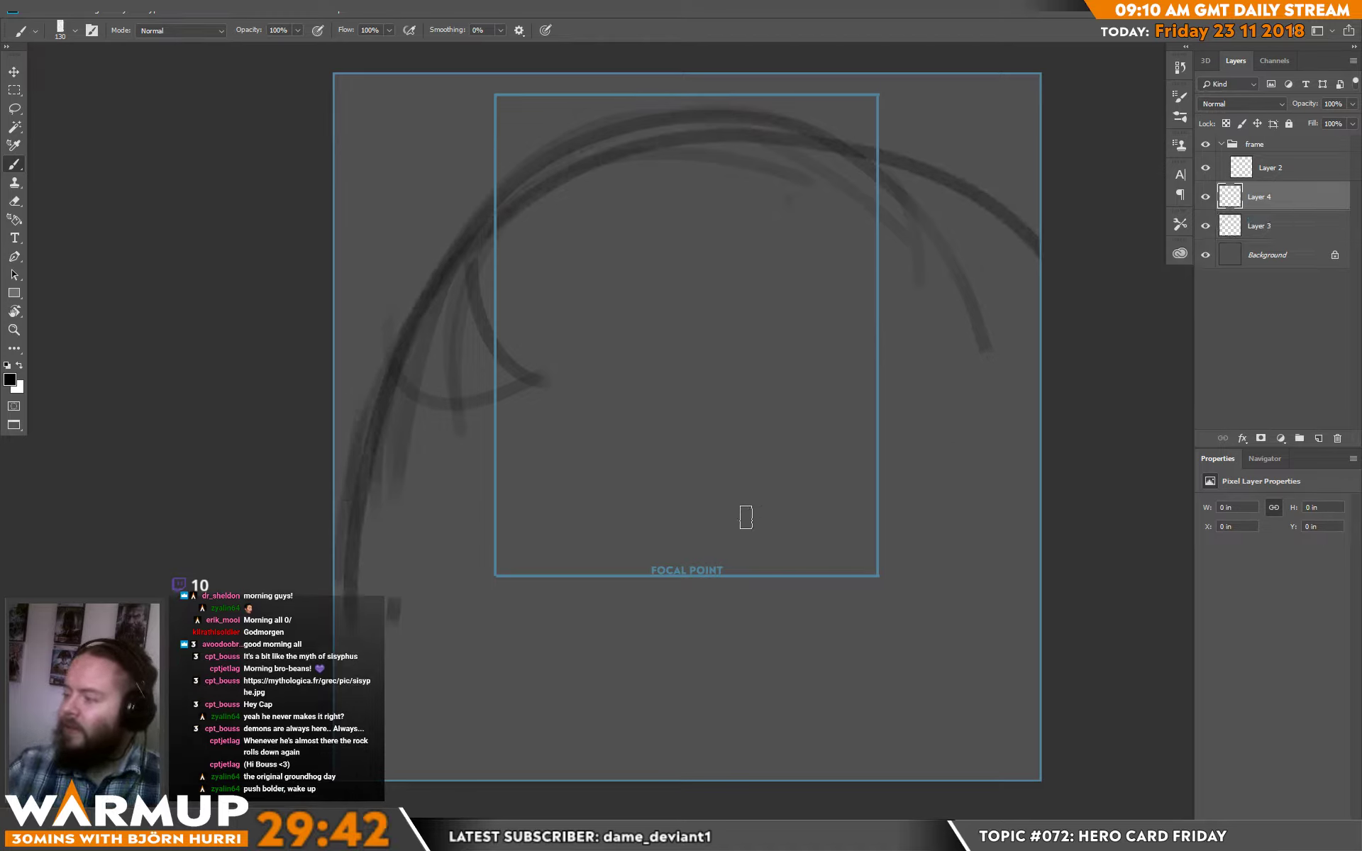
{"action": "mouse_move", "coordinate": [766, 426]}
{"action": "left_mouse_down"}
{"action": "mouse_move", "coordinate": [785, 426]}
{"action": "mouse_move", "coordinate": [802, 462]}
{"action": "left_mouse_up"}
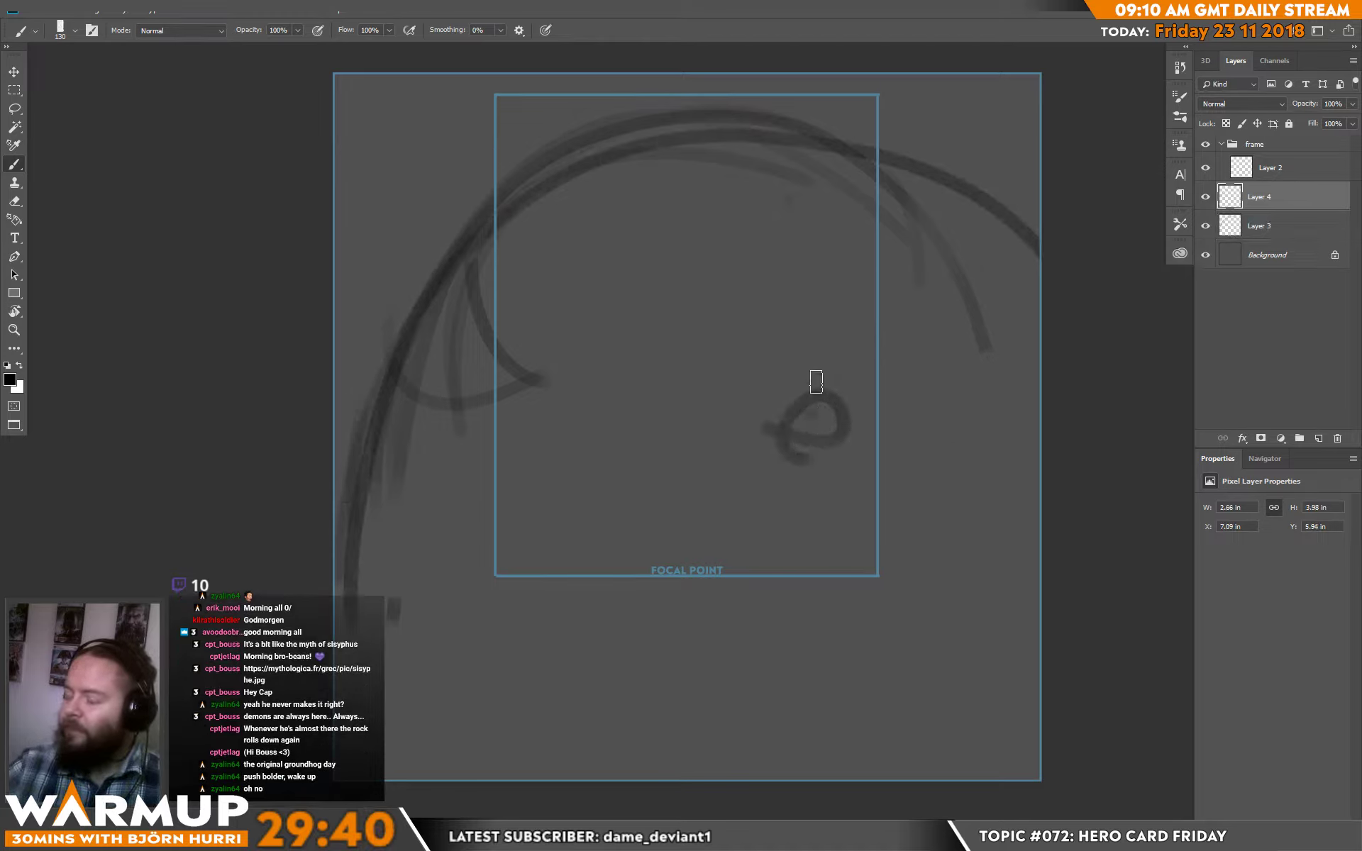
{"action": "mouse_move", "coordinate": [816, 382]}
{"action": "left_mouse_down"}
{"action": "mouse_move", "coordinate": [856, 411]}
{"action": "mouse_move", "coordinate": [732, 479]}
{"action": "mouse_move", "coordinate": [867, 417]}
{"action": "mouse_move", "coordinate": [787, 409]}
{"action": "mouse_move", "coordinate": [773, 427]}
{"action": "mouse_move", "coordinate": [778, 394]}
{"action": "mouse_move", "coordinate": [830, 377]}
{"action": "mouse_move", "coordinate": [773, 398]}
{"action": "mouse_move", "coordinate": [807, 364]}
{"action": "mouse_move", "coordinate": [804, 343]}
{"action": "mouse_move", "coordinate": [762, 387]}
{"action": "mouse_move", "coordinate": [811, 337]}
{"action": "mouse_move", "coordinate": [770, 361]}
{"action": "mouse_move", "coordinate": [879, 398]}
{"action": "left_mouse_up"}
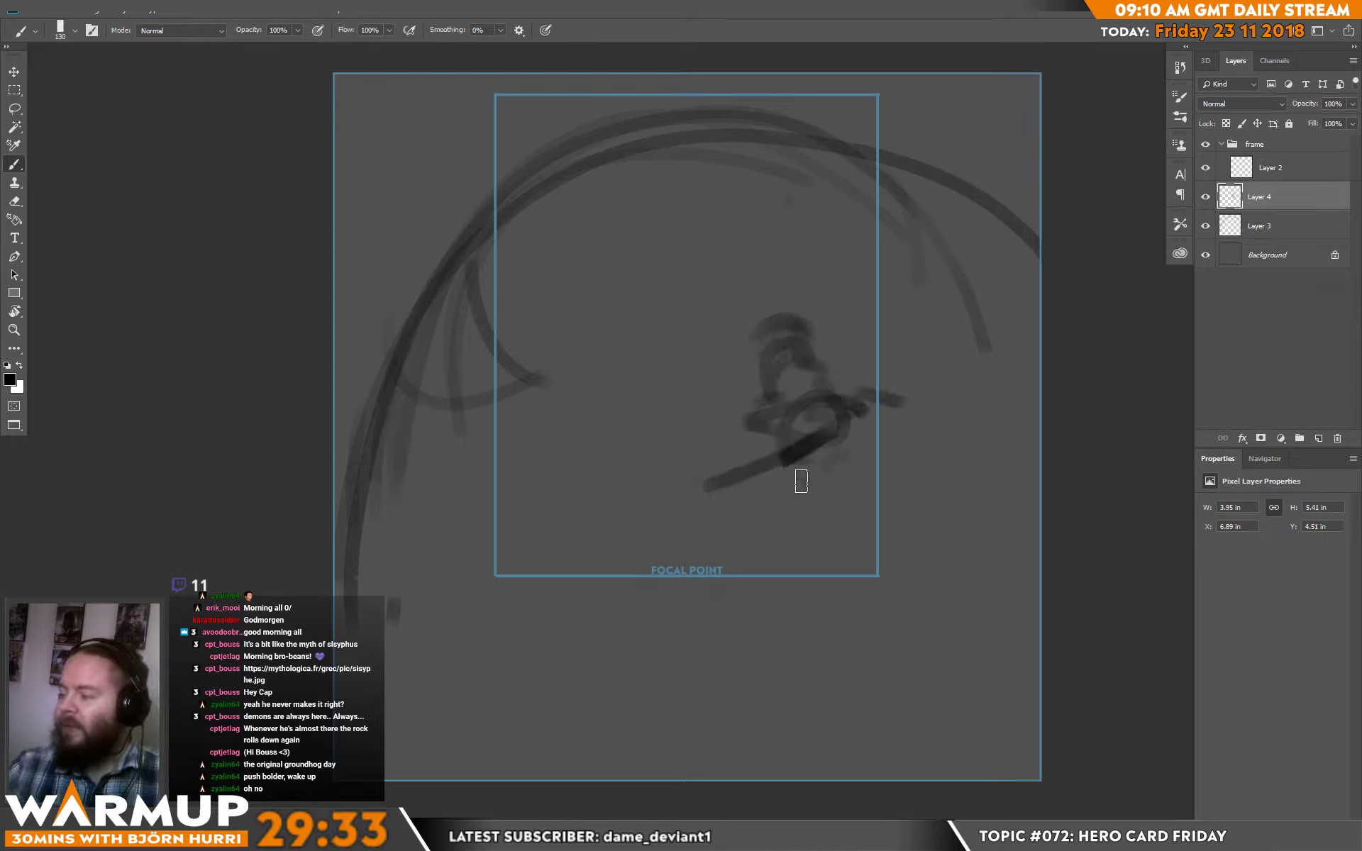
{"action": "mouse_move", "coordinate": [801, 481]}
{"action": "left_mouse_down"}
{"action": "mouse_move", "coordinate": [821, 509]}
{"action": "mouse_move", "coordinate": [776, 546]}
{"action": "mouse_move", "coordinate": [789, 580]}
{"action": "mouse_move", "coordinate": [859, 481]}
{"action": "mouse_move", "coordinate": [767, 638]}
{"action": "mouse_move", "coordinate": [770, 617]}
{"action": "mouse_move", "coordinate": [758, 624]}
{"action": "mouse_move", "coordinate": [855, 522]}
{"action": "mouse_move", "coordinate": [813, 511]}
{"action": "mouse_move", "coordinate": [759, 551]}
{"action": "mouse_move", "coordinate": [859, 673]}
{"action": "left_mouse_up"}
- Scale the small figure to about 80%, tilt it slightly counterclockwise and reposition it at the focal frame's right edge
{"action": "key", "text": "v"}
{"action": "left_click_drag", "start_coordinate": [834, 550], "coordinate": [816, 495]}
{"action": "key", "text": "ctrl+t"}
{"action": "left_click_drag", "start_coordinate": [890, 266], "coordinate": [876, 306]}
{"action": "left_click_drag", "start_coordinate": [840, 431], "coordinate": [854, 437]}
{"action": "left_click_drag", "start_coordinate": [963, 486], "coordinate": [959, 458]}
{"action": "left_click_drag", "start_coordinate": [839, 496], "coordinate": [857, 509]}
{"action": "key", "text": "Return"}
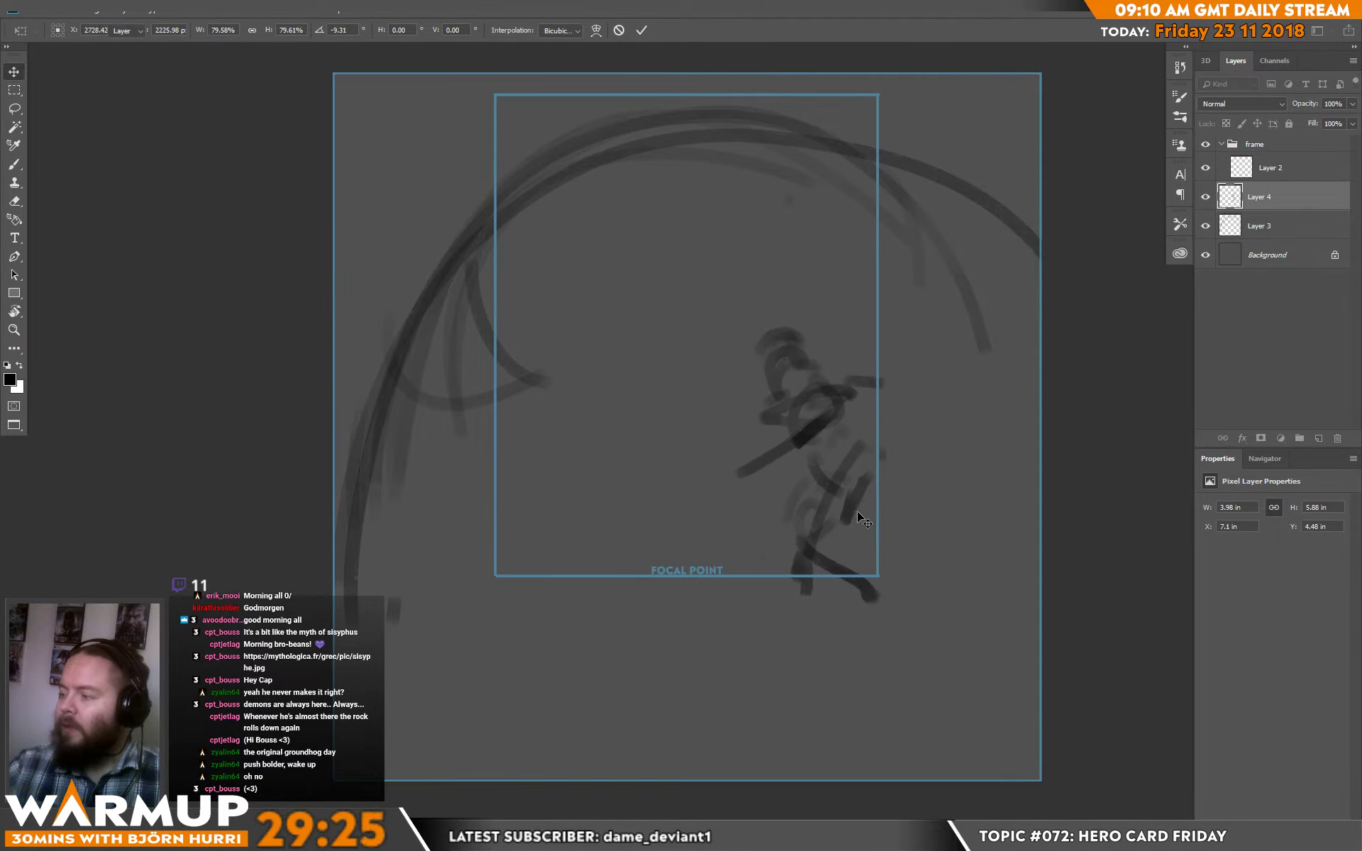
- Lengthen the figure's blade with a black stroke and add a white highlight along it
{"action": "key", "text": "b"}
{"action": "left_click_drag", "start_coordinate": [772, 450], "coordinate": [694, 502]}
{"action": "key", "text": "x"}
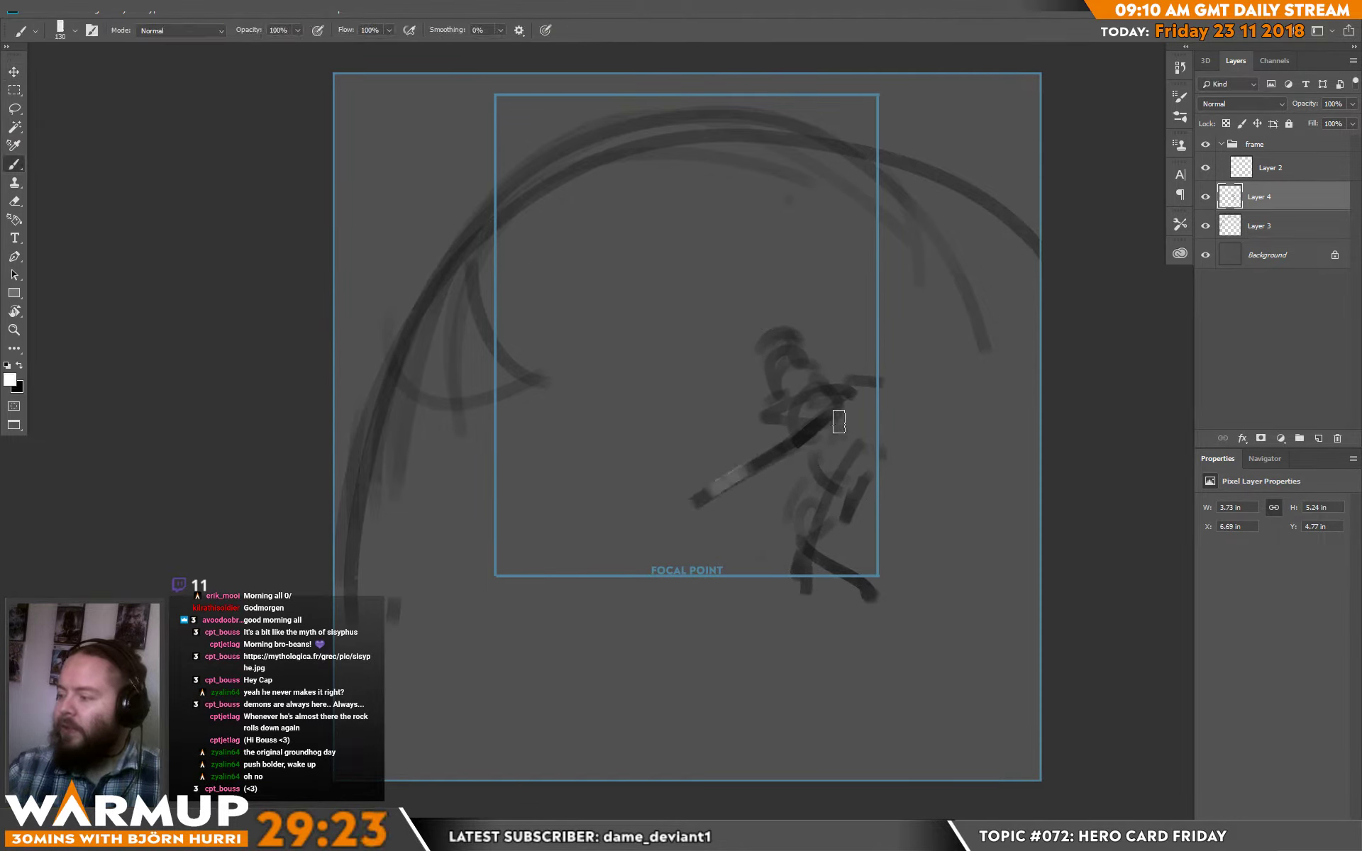
- On Layer 3, sketch a creature's open mouth in black around the focal frame's centre, with upper lip, side and jagged lower edge
{"action": "left_click", "coordinate": [1260, 225]}
{"action": "key", "text": "x"}
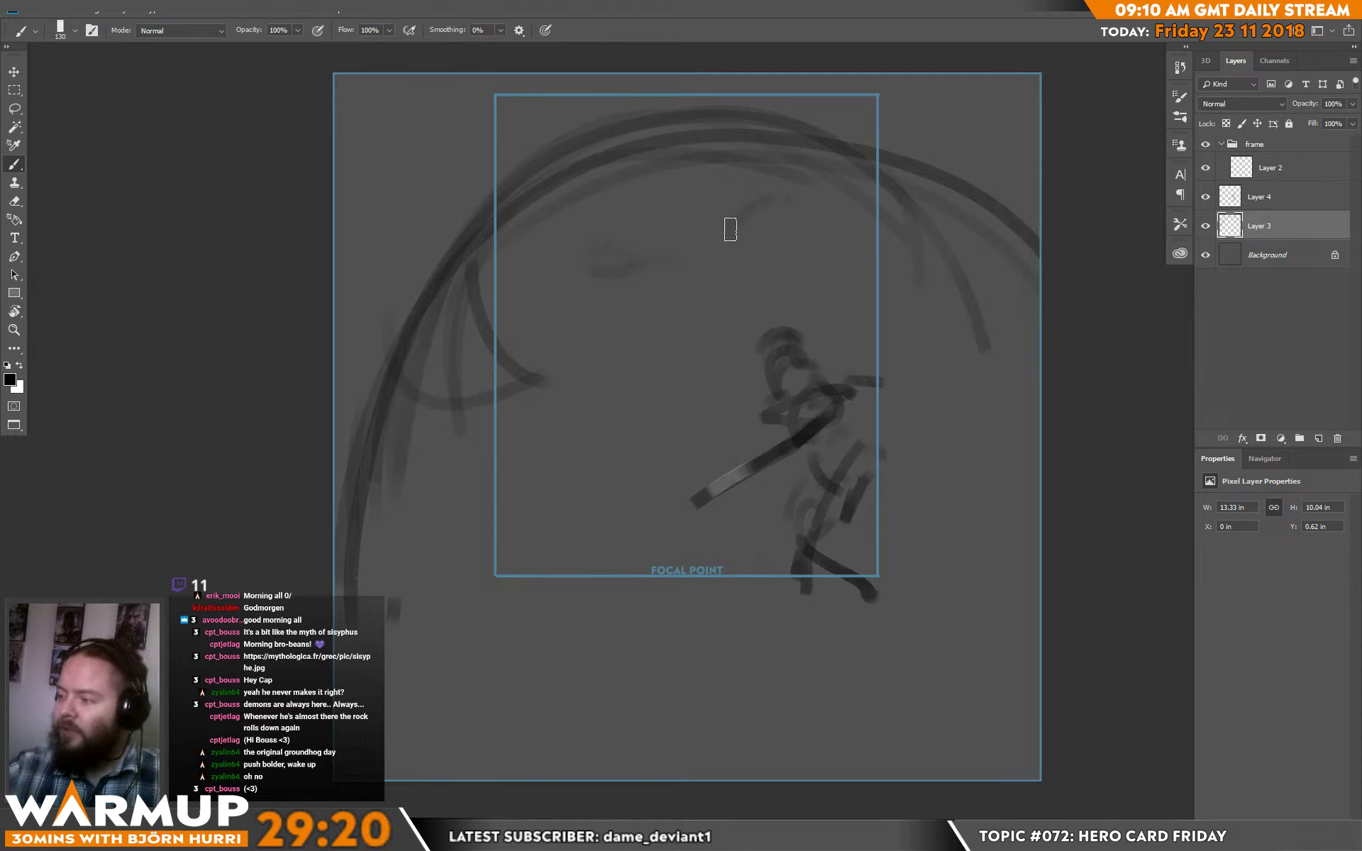
{"action": "left_click_drag", "start_coordinate": [667, 273], "coordinate": [624, 259]}
{"action": "left_click_drag", "start_coordinate": [723, 232], "coordinate": [766, 201]}
{"action": "mouse_move", "coordinate": [612, 388]}
{"action": "left_mouse_down"}
{"action": "mouse_move", "coordinate": [620, 330]}
{"action": "mouse_move", "coordinate": [753, 316]}
{"action": "left_mouse_up"}
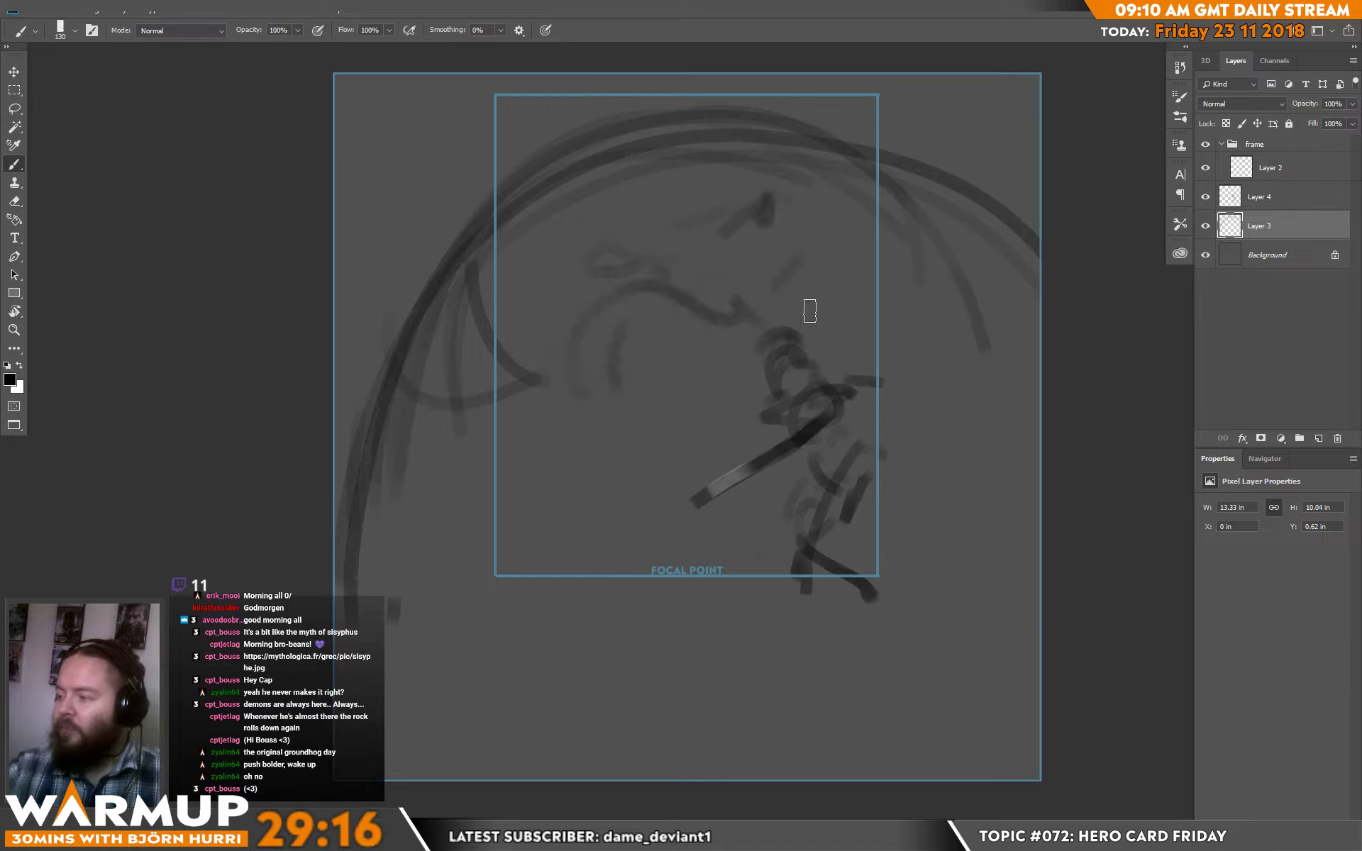
{"action": "left_click_drag", "start_coordinate": [749, 486], "coordinate": [706, 611]}
{"action": "mouse_move", "coordinate": [593, 350]}
{"action": "left_mouse_down"}
{"action": "mouse_move", "coordinate": [571, 519]}
{"action": "mouse_move", "coordinate": [579, 546]}
{"action": "mouse_move", "coordinate": [633, 564]}
{"action": "left_mouse_up"}
{"action": "mouse_move", "coordinate": [638, 571]}
{"action": "left_mouse_down"}
{"action": "mouse_move", "coordinate": [738, 561]}
{"action": "mouse_move", "coordinate": [717, 637]}
{"action": "left_mouse_up"}
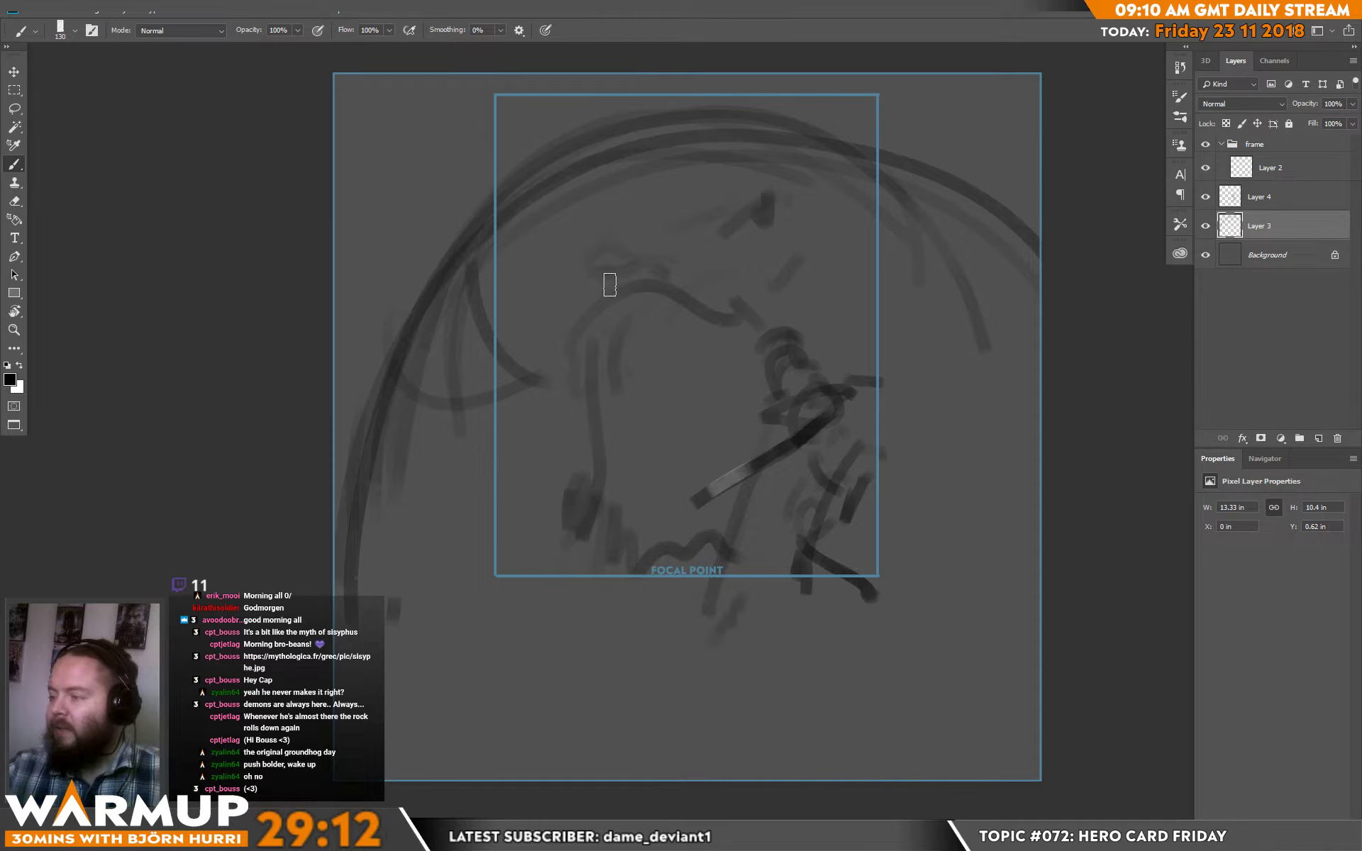
- Paint two dark eyes above the creature's mouth
{"action": "left_click_drag", "start_coordinate": [614, 213], "coordinate": [681, 246]}
{"action": "mouse_move", "coordinate": [769, 248]}
{"action": "left_mouse_down"}
{"action": "mouse_move", "coordinate": [802, 255]}
{"action": "mouse_move", "coordinate": [785, 258]}
{"action": "left_mouse_up"}
{"action": "left_click_drag", "start_coordinate": [677, 244], "coordinate": [623, 239]}
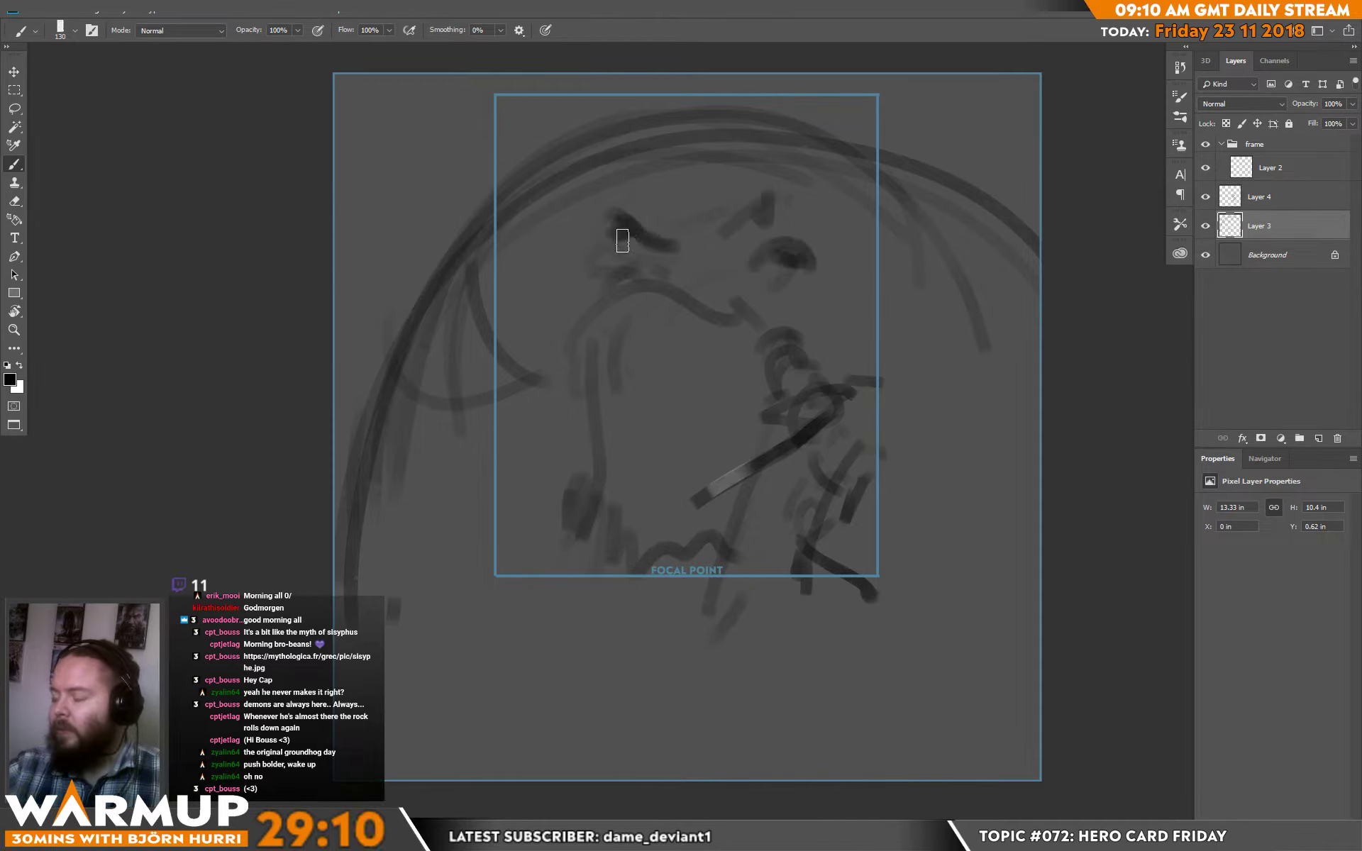
- Enlarge the eraser and remove the eyes and brow marks above the creature's mouth
{"action": "key", "text": "e"}
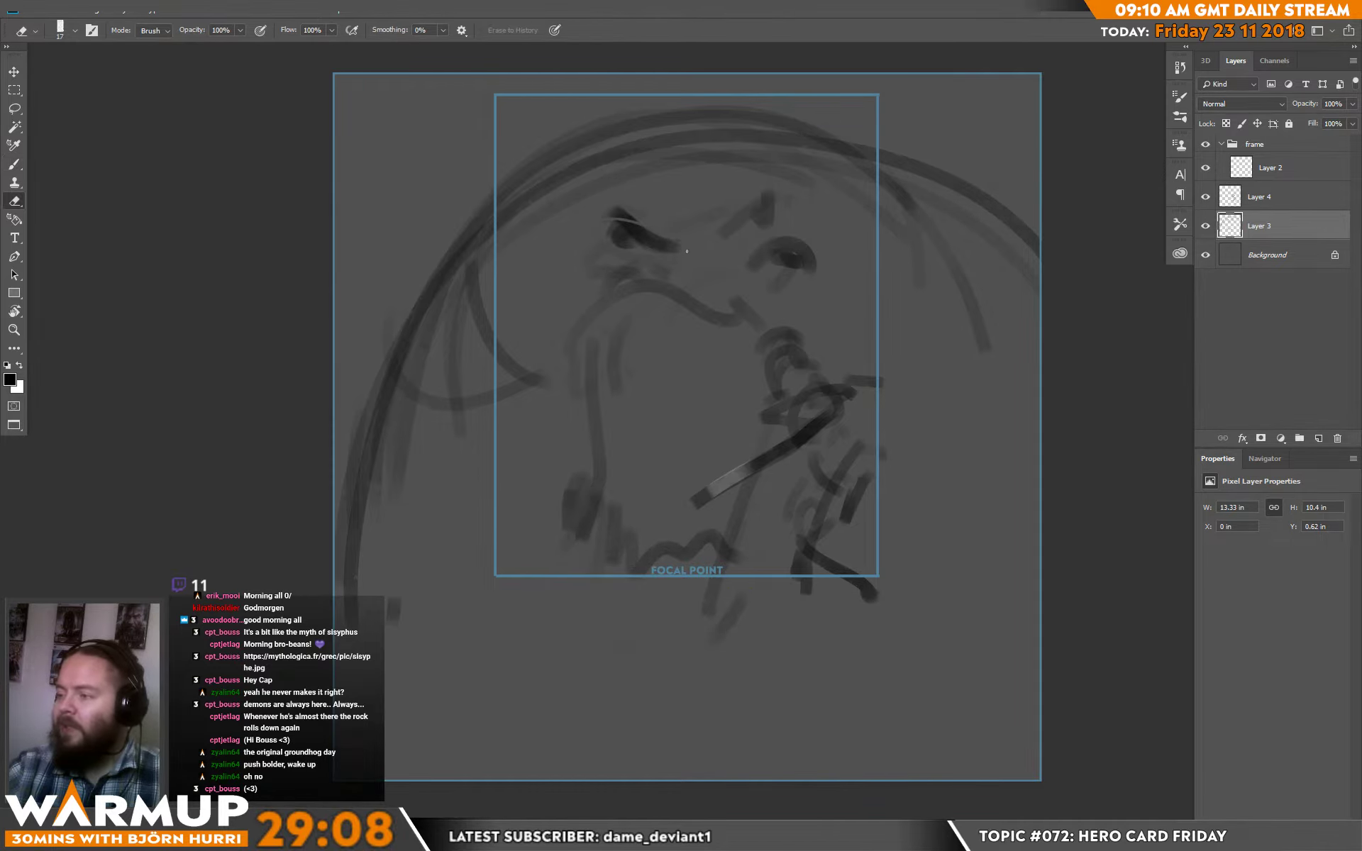
{"action": "right_click", "coordinate": [687, 251]}
{"action": "mouse_move", "coordinate": [585, 204]}
{"action": "left_mouse_down"}
{"action": "mouse_move", "coordinate": [645, 226]}
{"action": "mouse_move", "coordinate": [623, 216]}
{"action": "mouse_move", "coordinate": [679, 219]}
{"action": "mouse_move", "coordinate": [569, 267]}
{"action": "left_mouse_up"}
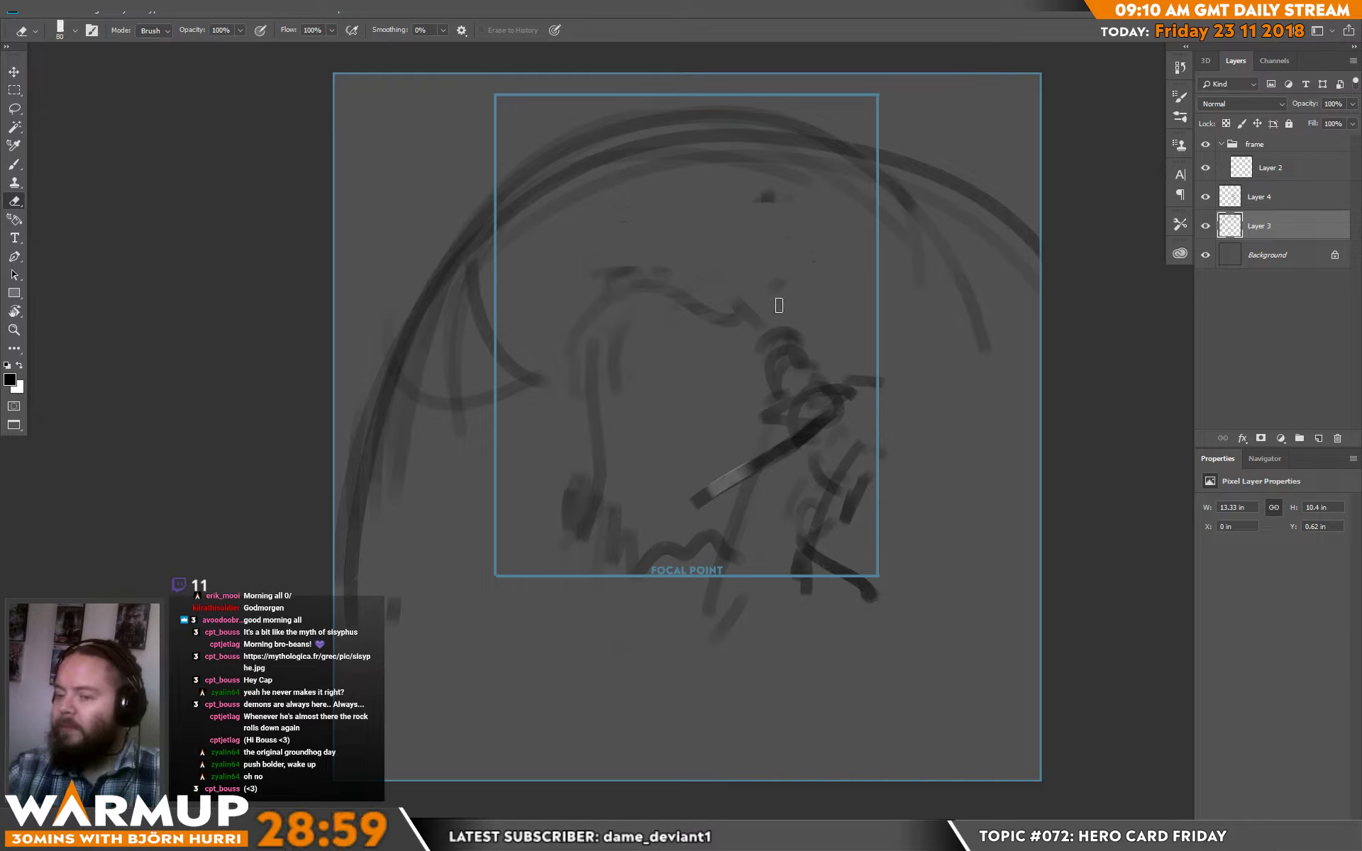
- Darken the creature's upper lip, sketch new brow and eye marks higher on the head, and touch up the lower jaw
{"action": "key", "text": "b"}
{"action": "left_click_drag", "start_coordinate": [784, 320], "coordinate": [774, 284]}
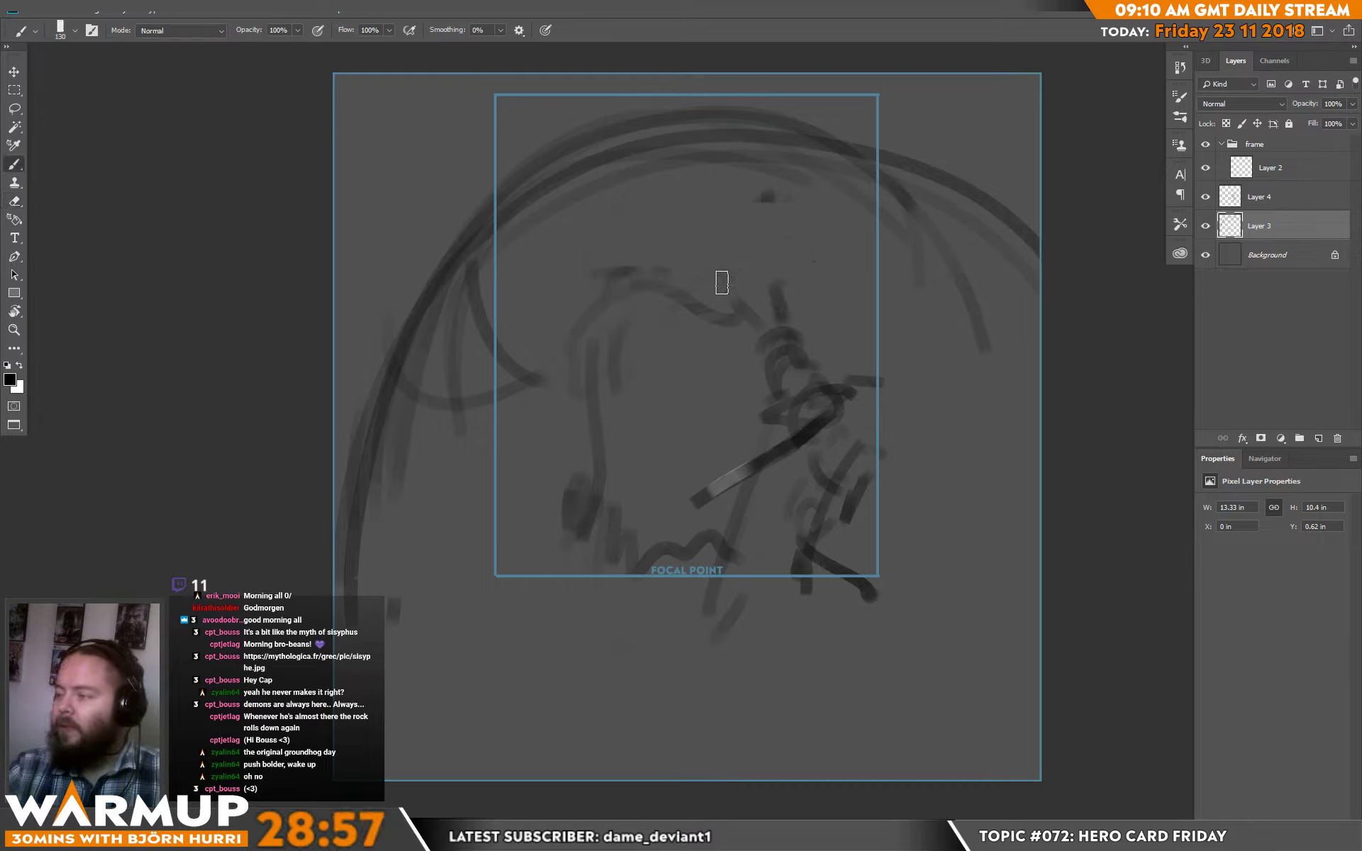
{"action": "left_click_drag", "start_coordinate": [602, 278], "coordinate": [759, 294]}
{"action": "mouse_move", "coordinate": [582, 216]}
{"action": "left_mouse_down"}
{"action": "mouse_move", "coordinate": [617, 207]}
{"action": "mouse_move", "coordinate": [623, 219]}
{"action": "left_mouse_up"}
{"action": "mouse_move", "coordinate": [783, 264]}
{"action": "left_mouse_down"}
{"action": "mouse_move", "coordinate": [808, 241]}
{"action": "mouse_move", "coordinate": [796, 228]}
{"action": "mouse_move", "coordinate": [805, 202]}
{"action": "left_mouse_up"}
{"action": "left_click_drag", "start_coordinate": [568, 217], "coordinate": [541, 264]}
{"action": "left_click_drag", "start_coordinate": [727, 619], "coordinate": [719, 631]}
{"action": "left_click_drag", "start_coordinate": [666, 640], "coordinate": [666, 652]}
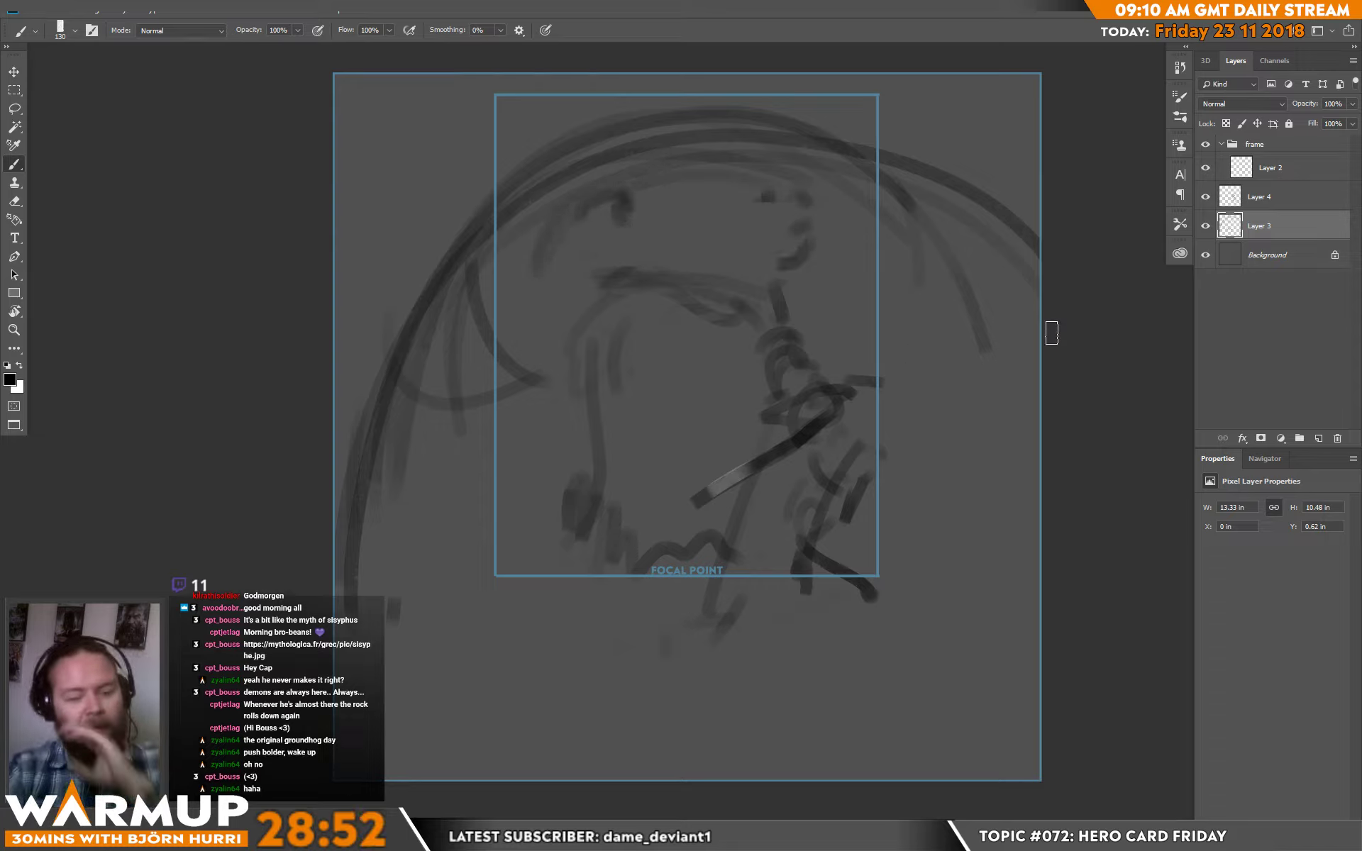
- Move the small figure on Layer 4 left towards the creature's mouth, tilting it slightly clockwise with Free Transform
{"action": "left_click", "coordinate": [1277, 196]}
{"action": "key", "text": "v"}
{"action": "left_click_drag", "start_coordinate": [802, 481], "coordinate": [806, 472]}
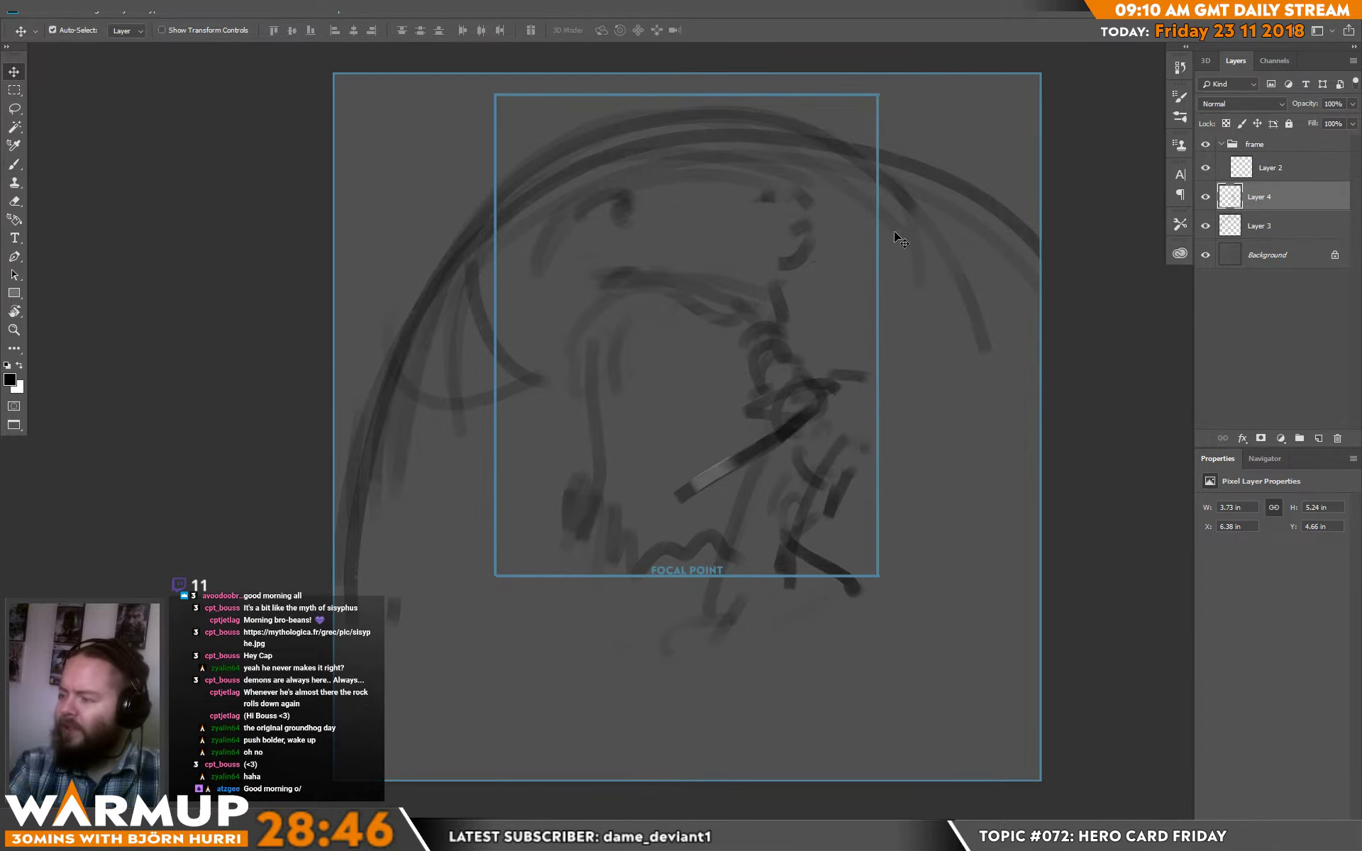
{"action": "key", "text": "ctrl+t"}
{"action": "left_click_drag", "start_coordinate": [896, 235], "coordinate": [902, 256]}
{"action": "left_click_drag", "start_coordinate": [790, 607], "coordinate": [788, 566]}
{"action": "key", "text": "Return"}
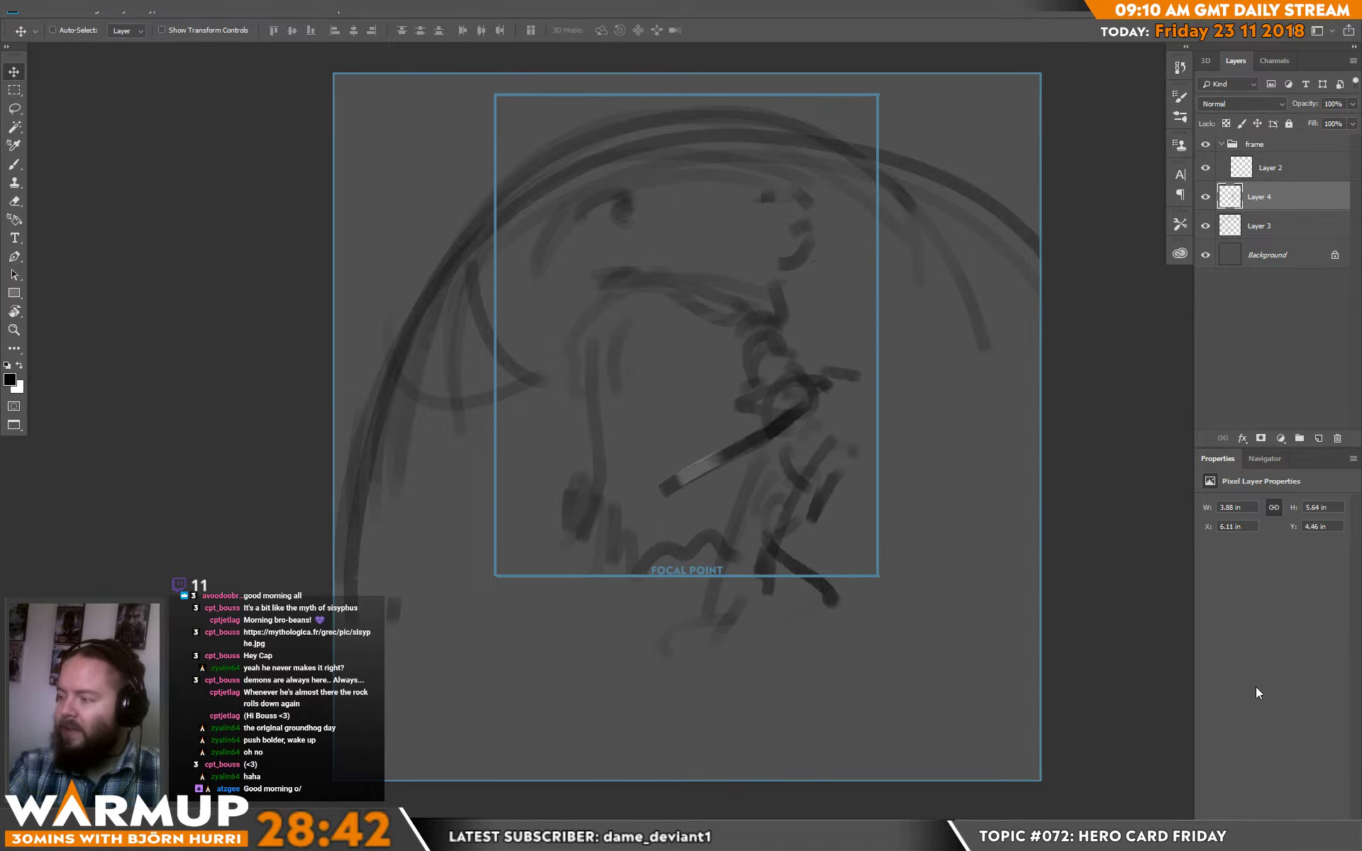
- Rotate the creature sketch on Layer 3 clockwise, shrink it slightly and shift it left
{"action": "left_click", "coordinate": [1306, 226]}
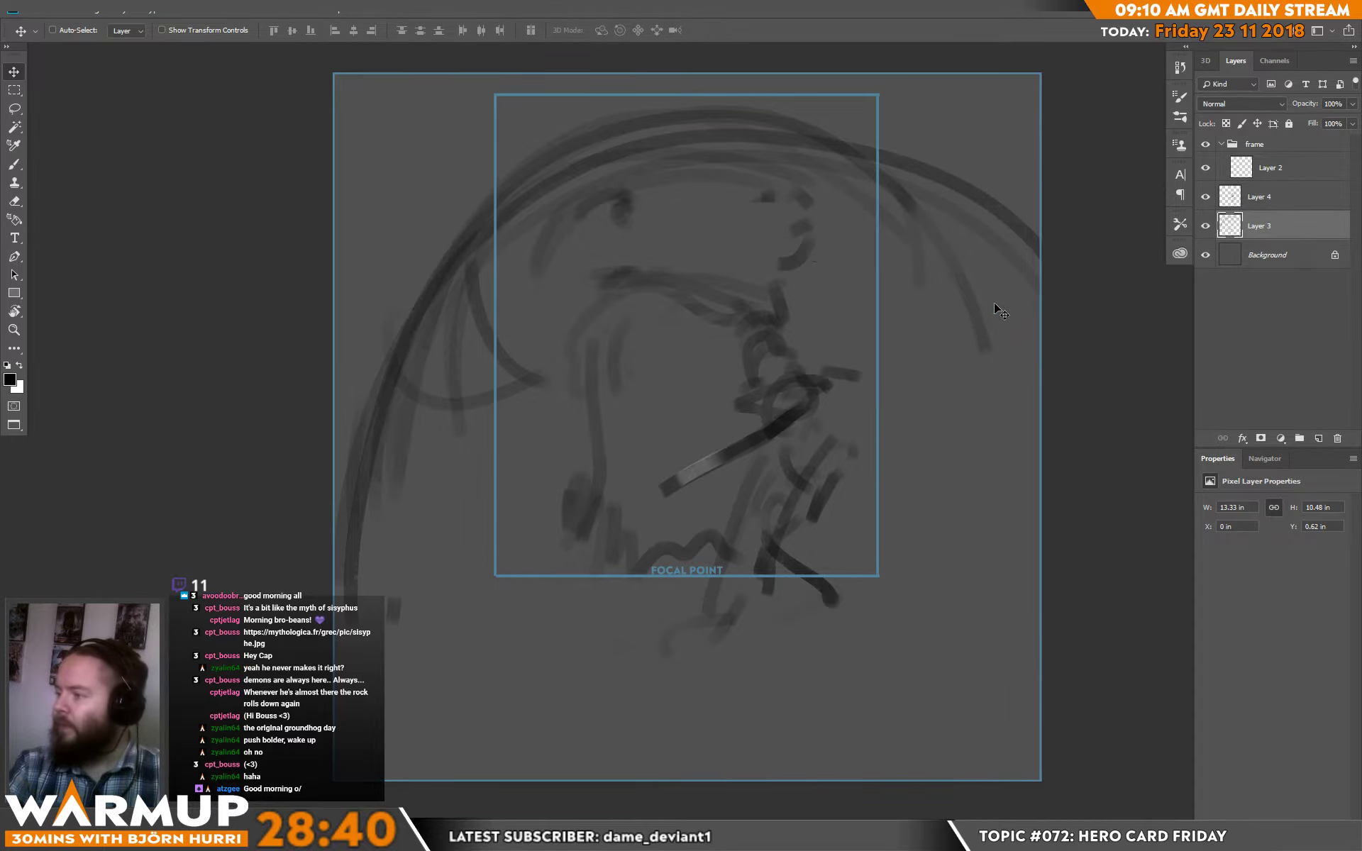
{"action": "left_click_drag", "start_coordinate": [996, 305], "coordinate": [974, 301]}
{"action": "key", "text": "ctrl+t"}
{"action": "left_click_drag", "start_coordinate": [1082, 115], "coordinate": [1119, 182]}
{"action": "left_click_drag", "start_coordinate": [921, 322], "coordinate": [902, 319]}
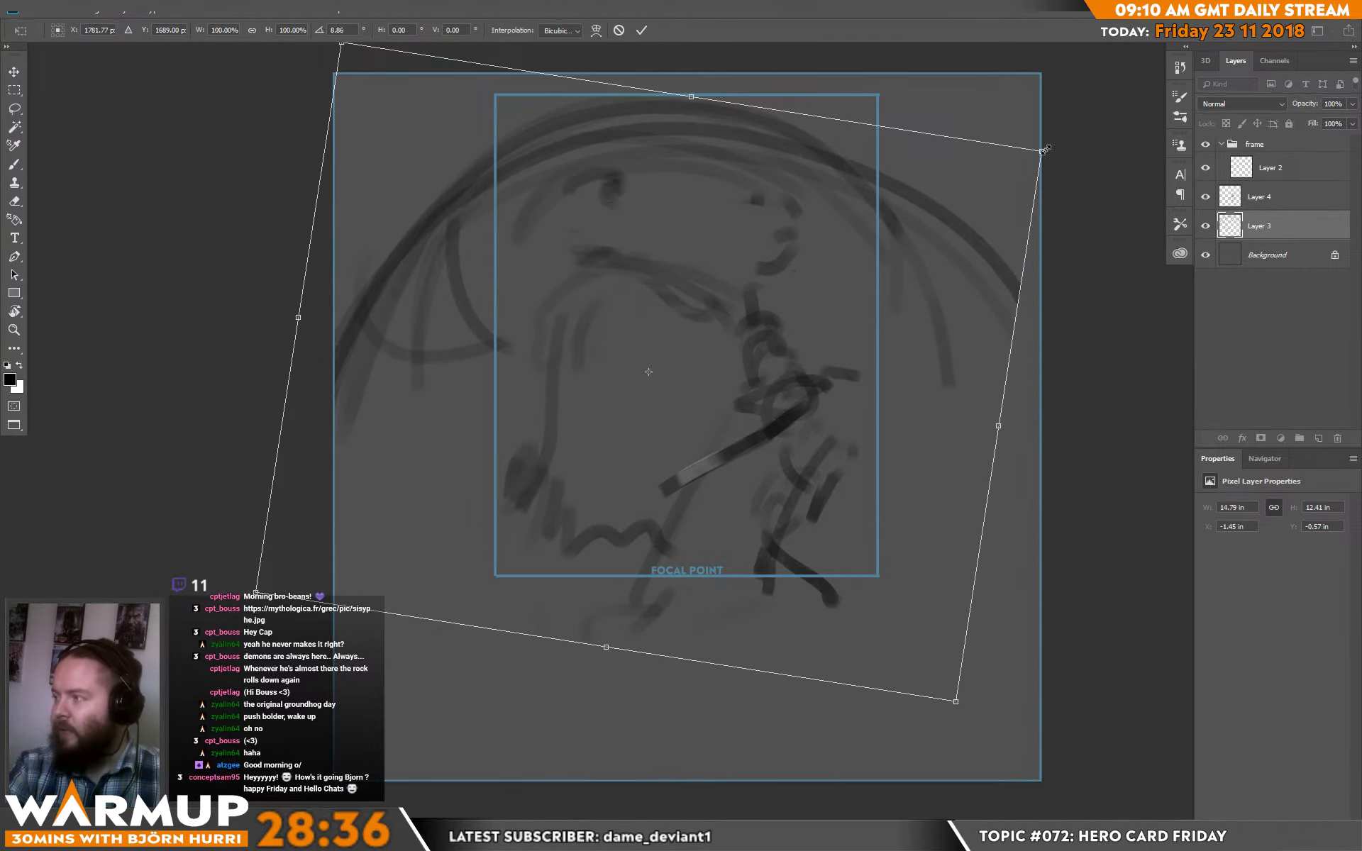
{"action": "left_click_drag", "start_coordinate": [1043, 149], "coordinate": [1038, 155]}
{"action": "left_click_drag", "start_coordinate": [1089, 113], "coordinate": [1094, 119]}
{"action": "key", "text": "Return"}
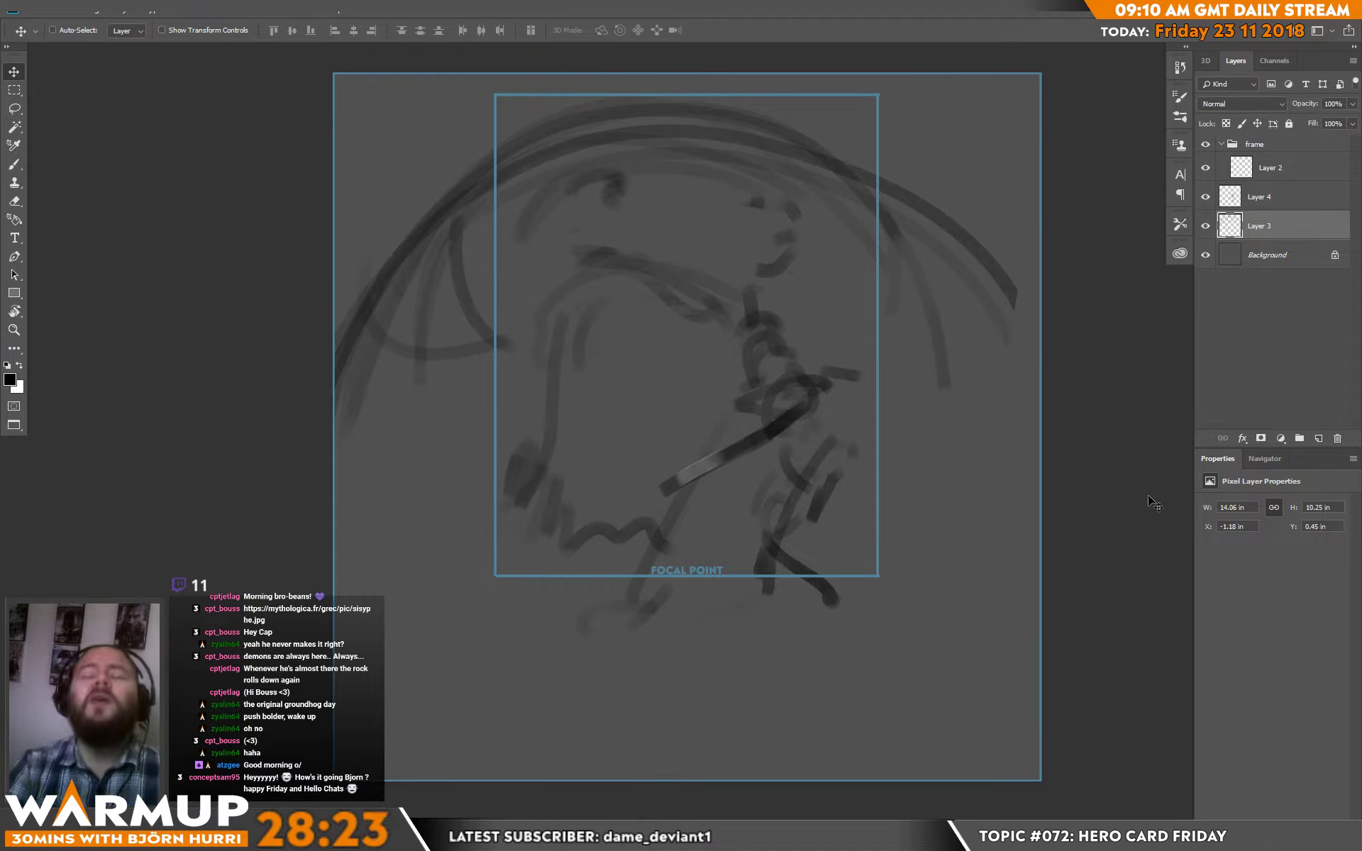
- Group Layers 3 and 4, hide the group and name it 1
{"action": "left_click", "coordinate": [1260, 196], "text": "shift"}
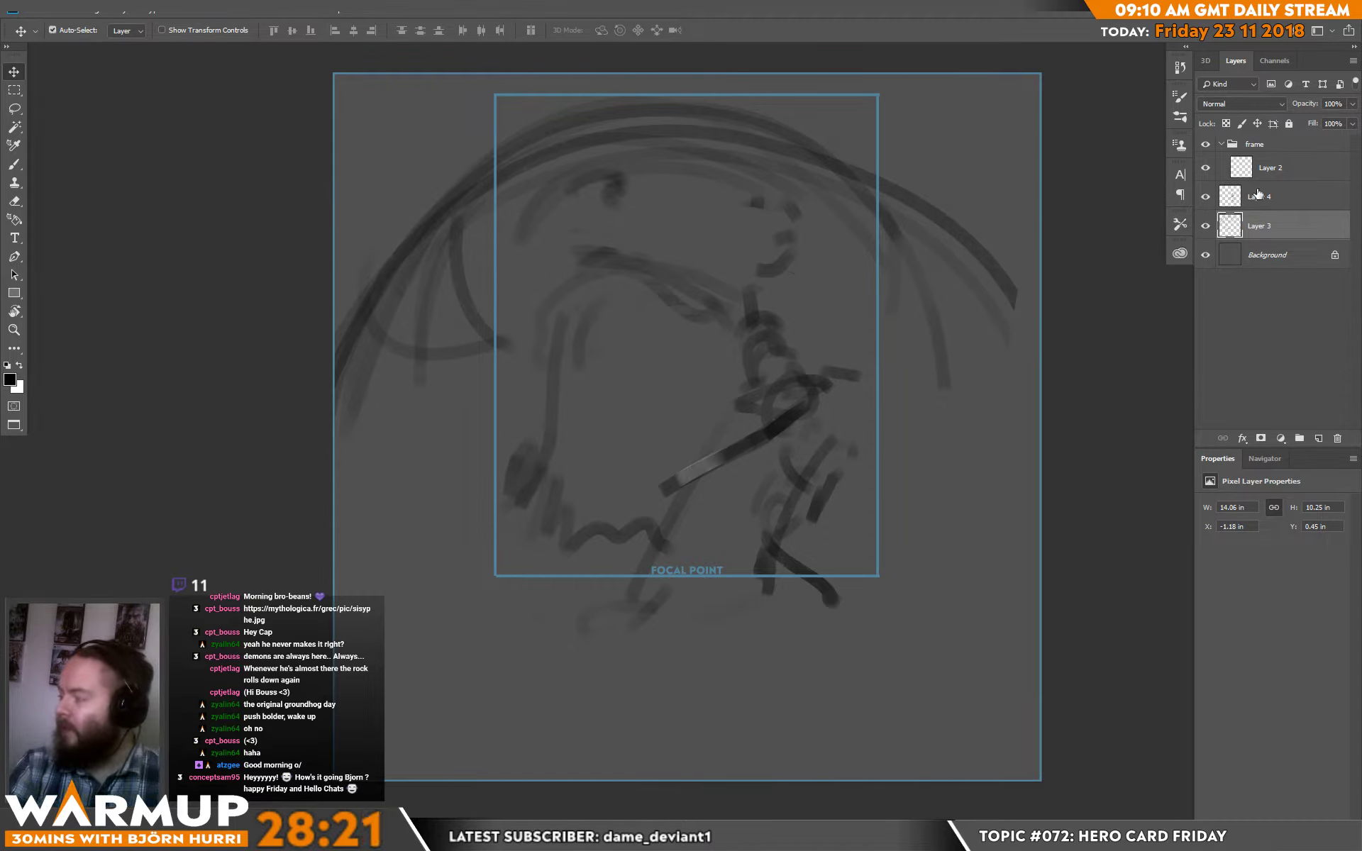
{"action": "key", "text": "ctrl+g"}
{"action": "left_click", "coordinate": [1205, 190]}
{"action": "double_click", "coordinate": [1257, 193]}
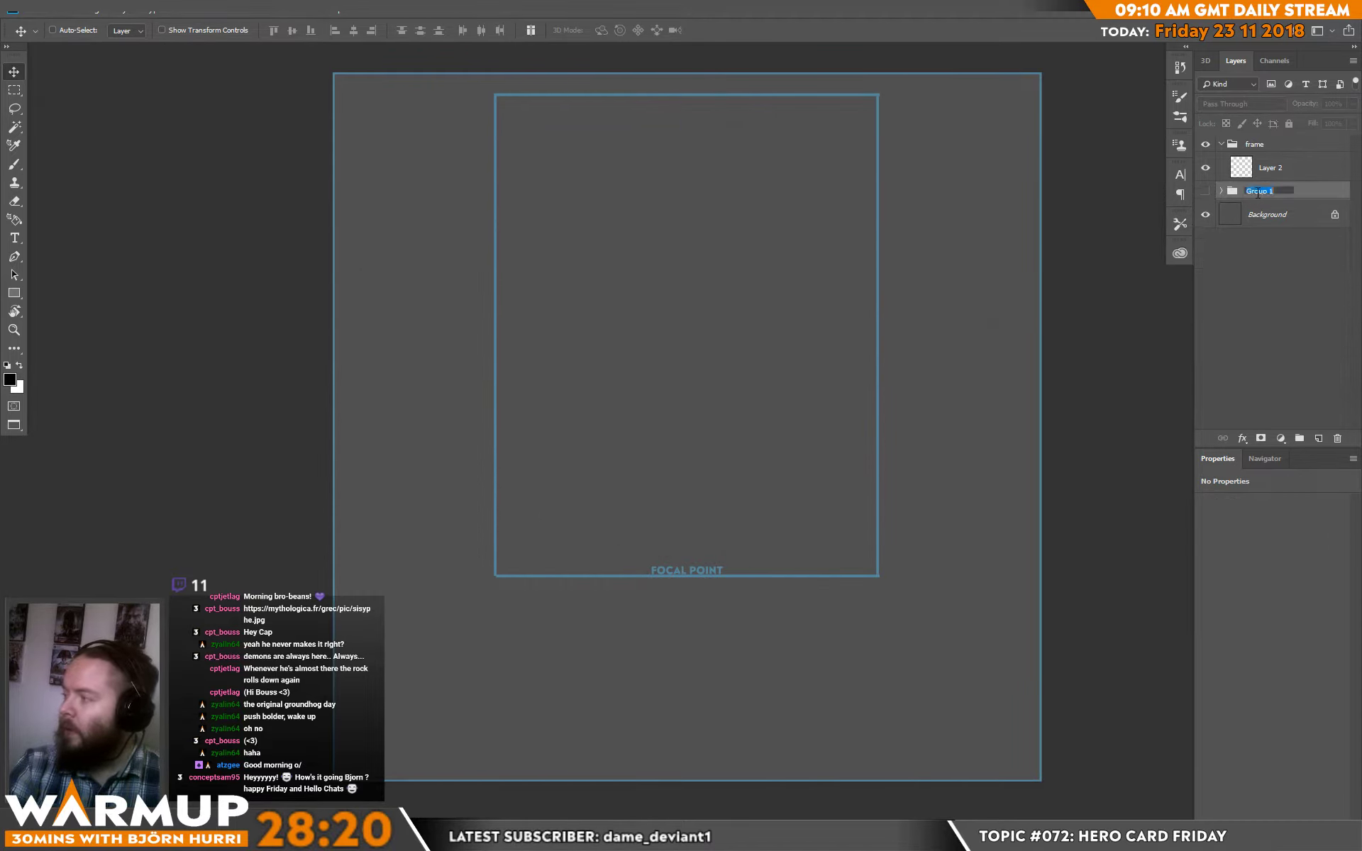
{"action": "type", "text": "1"}
{"action": "key", "text": "Return"}
- Add a new layer and sketch small figures standing on a broad dome-shaped head in the upper focal frame
{"action": "left_click", "coordinate": [1319, 438]}
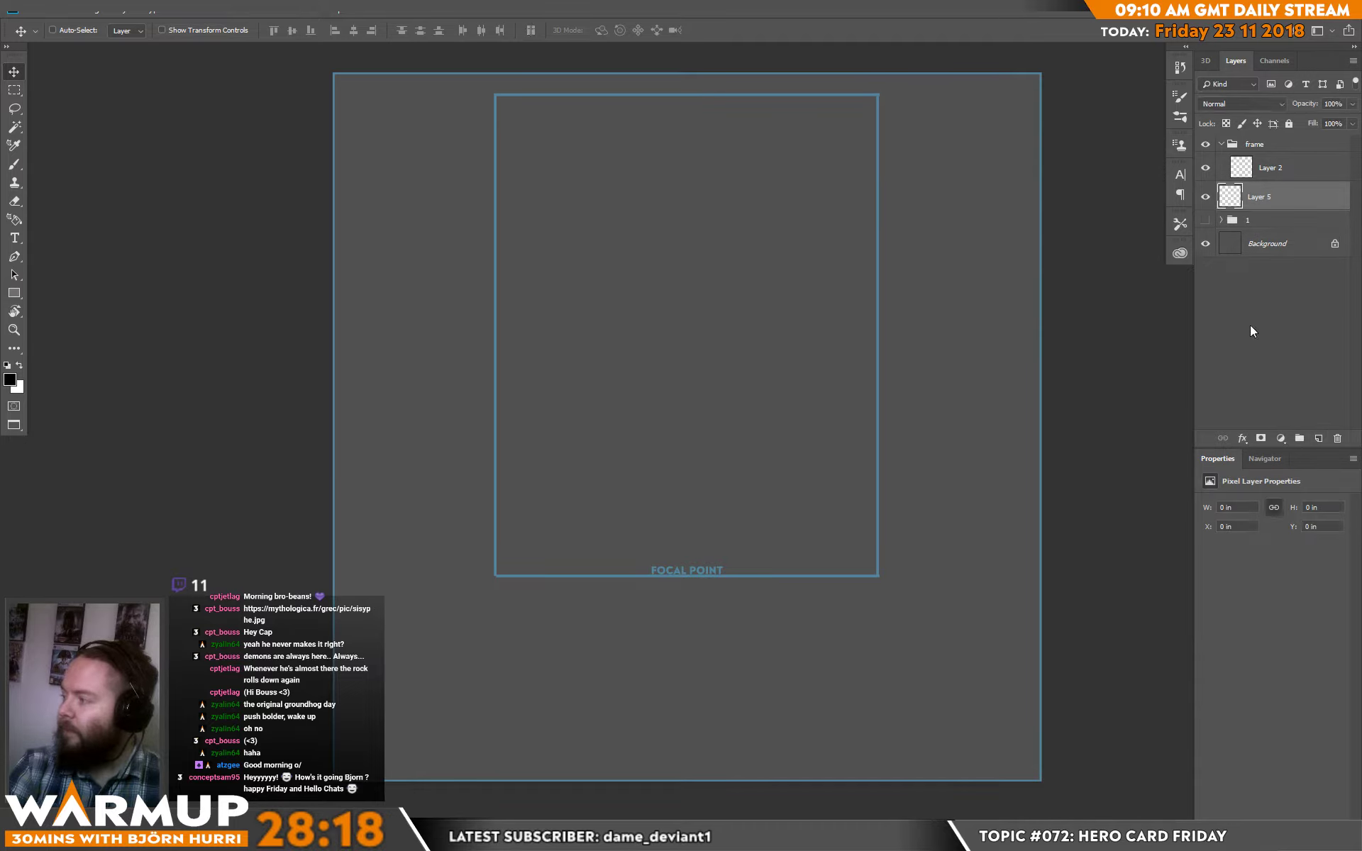
{"action": "key", "text": "b"}
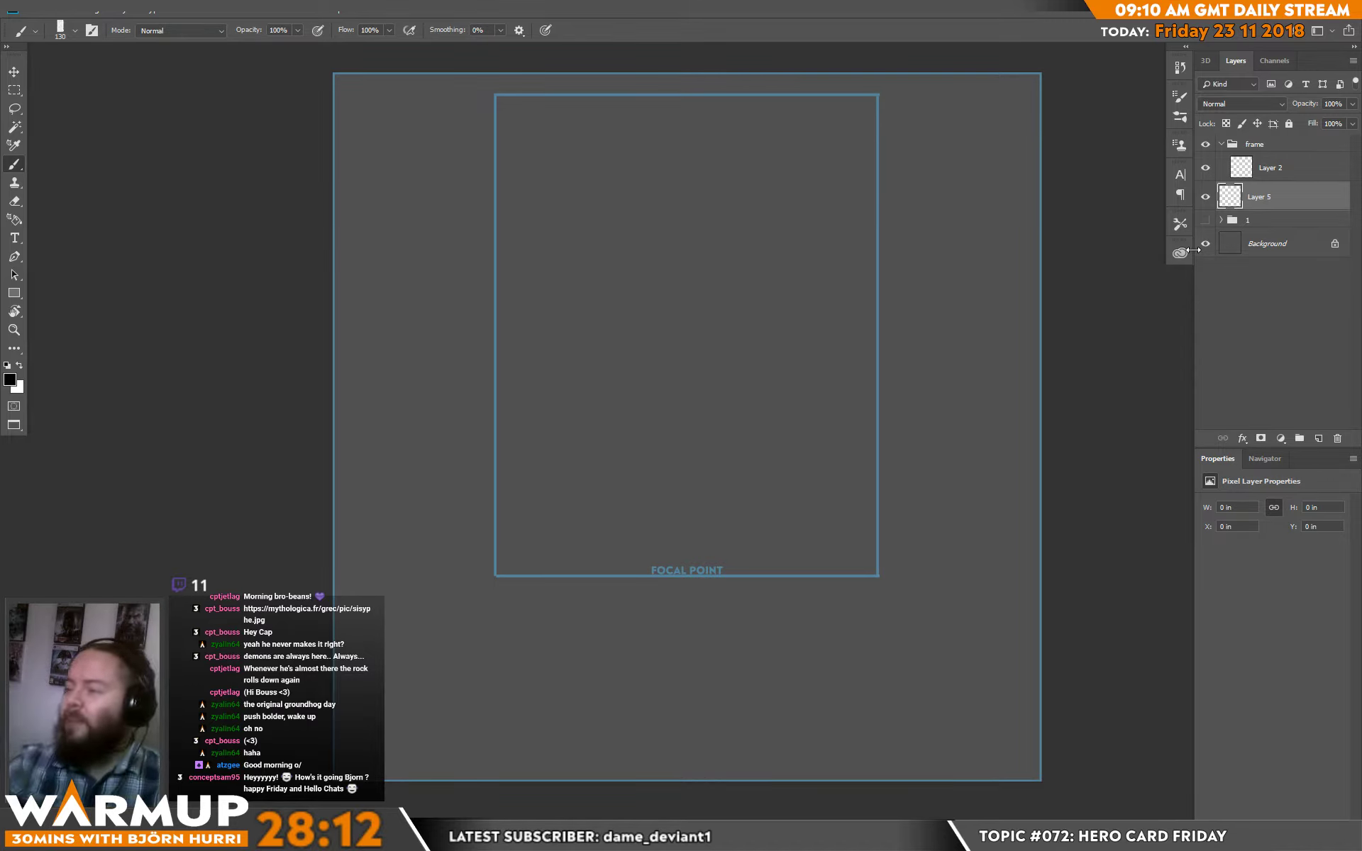
{"action": "left_click_drag", "start_coordinate": [635, 207], "coordinate": [660, 261]}
{"action": "mouse_move", "coordinate": [650, 113]}
{"action": "left_mouse_down"}
{"action": "mouse_move", "coordinate": [668, 282]}
{"action": "mouse_move", "coordinate": [644, 168]}
{"action": "mouse_move", "coordinate": [656, 131]}
{"action": "mouse_move", "coordinate": [661, 195]}
{"action": "mouse_move", "coordinate": [717, 194]}
{"action": "mouse_move", "coordinate": [705, 213]}
{"action": "mouse_move", "coordinate": [684, 159]}
{"action": "mouse_move", "coordinate": [687, 198]}
{"action": "mouse_move", "coordinate": [623, 264]}
{"action": "mouse_move", "coordinate": [701, 349]}
{"action": "mouse_move", "coordinate": [662, 244]}
{"action": "mouse_move", "coordinate": [633, 293]}
{"action": "mouse_move", "coordinate": [754, 338]}
{"action": "mouse_move", "coordinate": [598, 314]}
{"action": "mouse_move", "coordinate": [901, 425]}
{"action": "mouse_move", "coordinate": [590, 310]}
{"action": "mouse_move", "coordinate": [775, 298]}
{"action": "mouse_move", "coordinate": [784, 316]}
{"action": "left_mouse_up"}
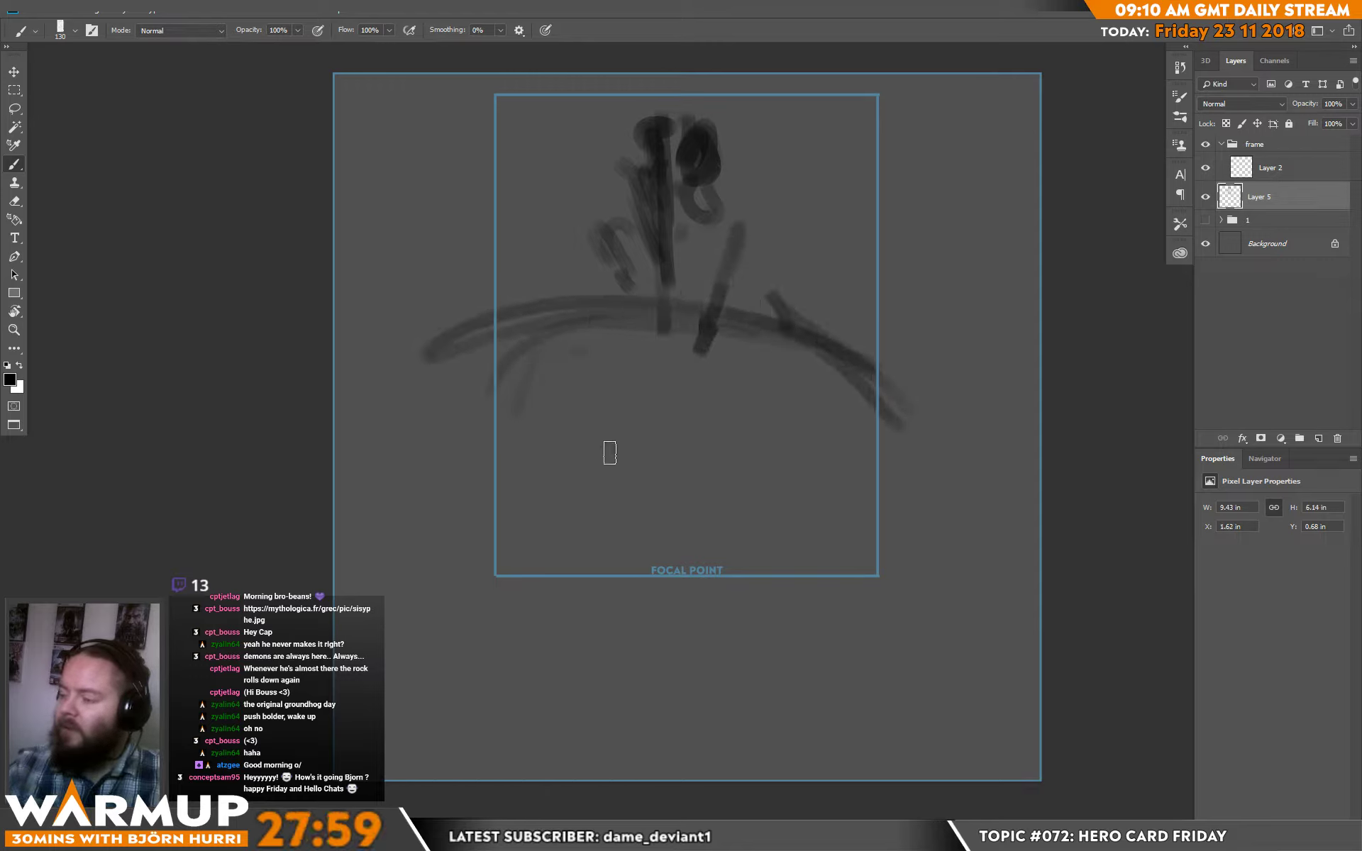
- Sketch two narrow eyes below the arch of the dome-shaped head
{"action": "left_click_drag", "start_coordinate": [637, 426], "coordinate": [578, 423]}
{"action": "mouse_move", "coordinate": [769, 444]}
{"action": "left_mouse_down"}
{"action": "mouse_move", "coordinate": [790, 398]}
{"action": "mouse_move", "coordinate": [823, 419]}
{"action": "left_mouse_up"}
{"action": "left_click_drag", "start_coordinate": [539, 397], "coordinate": [661, 410]}
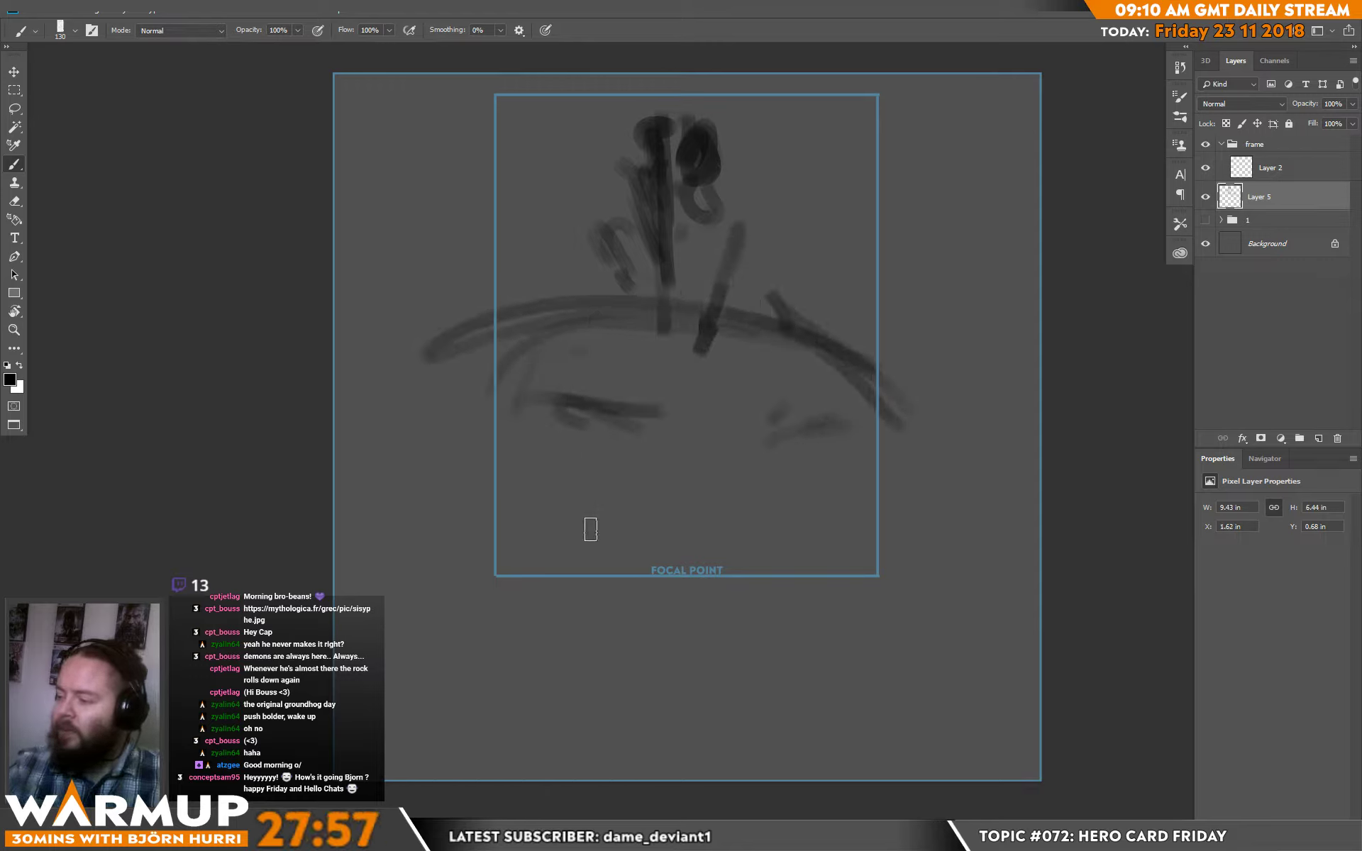
- Draw the face's nose and long curving tentacle lines sweeping out to both sides of the canvas
{"action": "mouse_move", "coordinate": [591, 529]}
{"action": "left_mouse_down"}
{"action": "mouse_move", "coordinate": [508, 535]}
{"action": "mouse_move", "coordinate": [848, 562]}
{"action": "mouse_move", "coordinate": [577, 502]}
{"action": "mouse_move", "coordinate": [755, 562]}
{"action": "mouse_move", "coordinate": [645, 587]}
{"action": "mouse_move", "coordinate": [638, 496]}
{"action": "mouse_move", "coordinate": [340, 642]}
{"action": "left_mouse_up"}
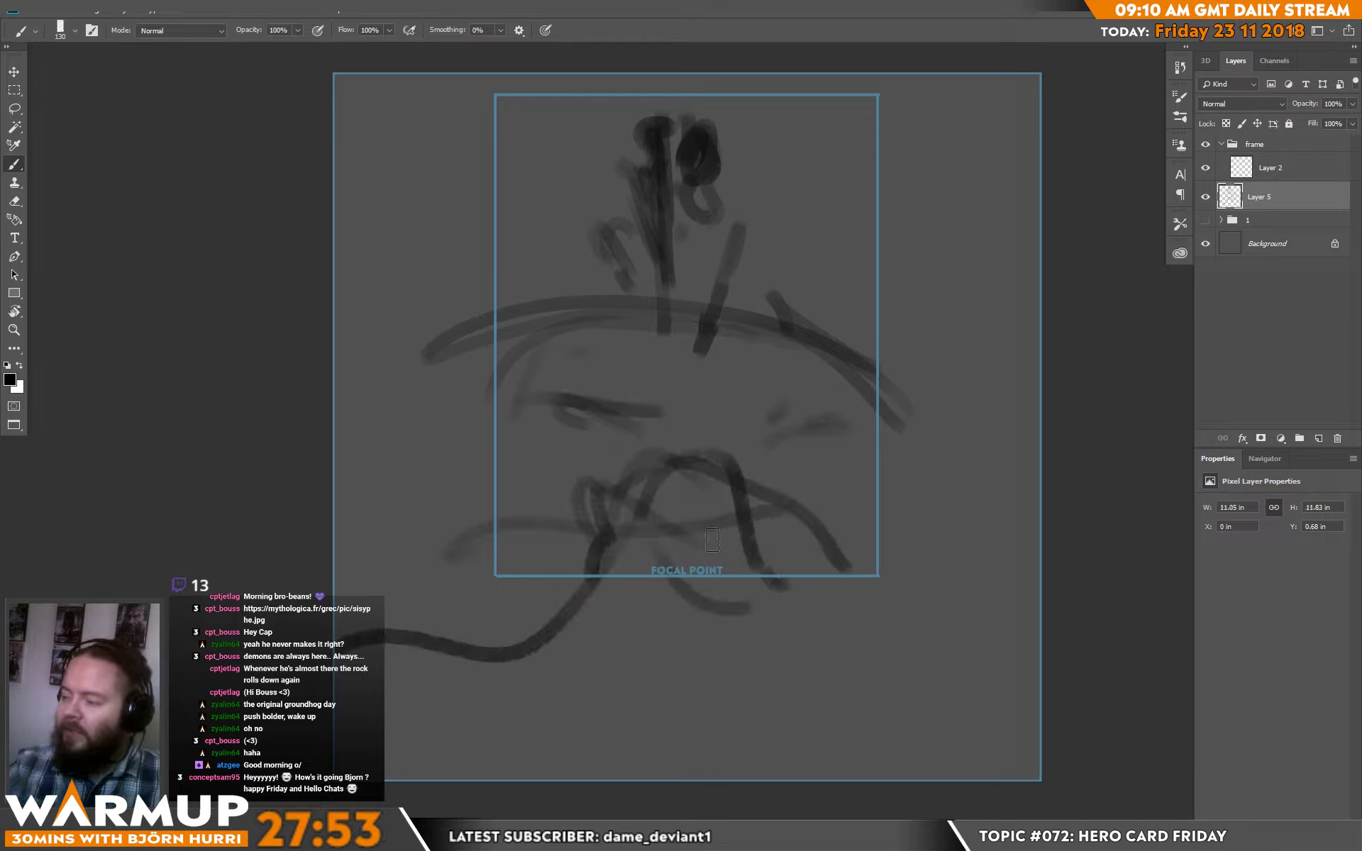
{"action": "left_click_drag", "start_coordinate": [712, 539], "coordinate": [335, 600]}
{"action": "left_click_drag", "start_coordinate": [336, 411], "coordinate": [451, 417]}
{"action": "mouse_move", "coordinate": [718, 566]}
{"action": "left_mouse_down"}
{"action": "mouse_move", "coordinate": [681, 586]}
{"action": "mouse_move", "coordinate": [815, 729]}
{"action": "mouse_move", "coordinate": [951, 700]}
{"action": "mouse_move", "coordinate": [915, 595]}
{"action": "left_mouse_up"}
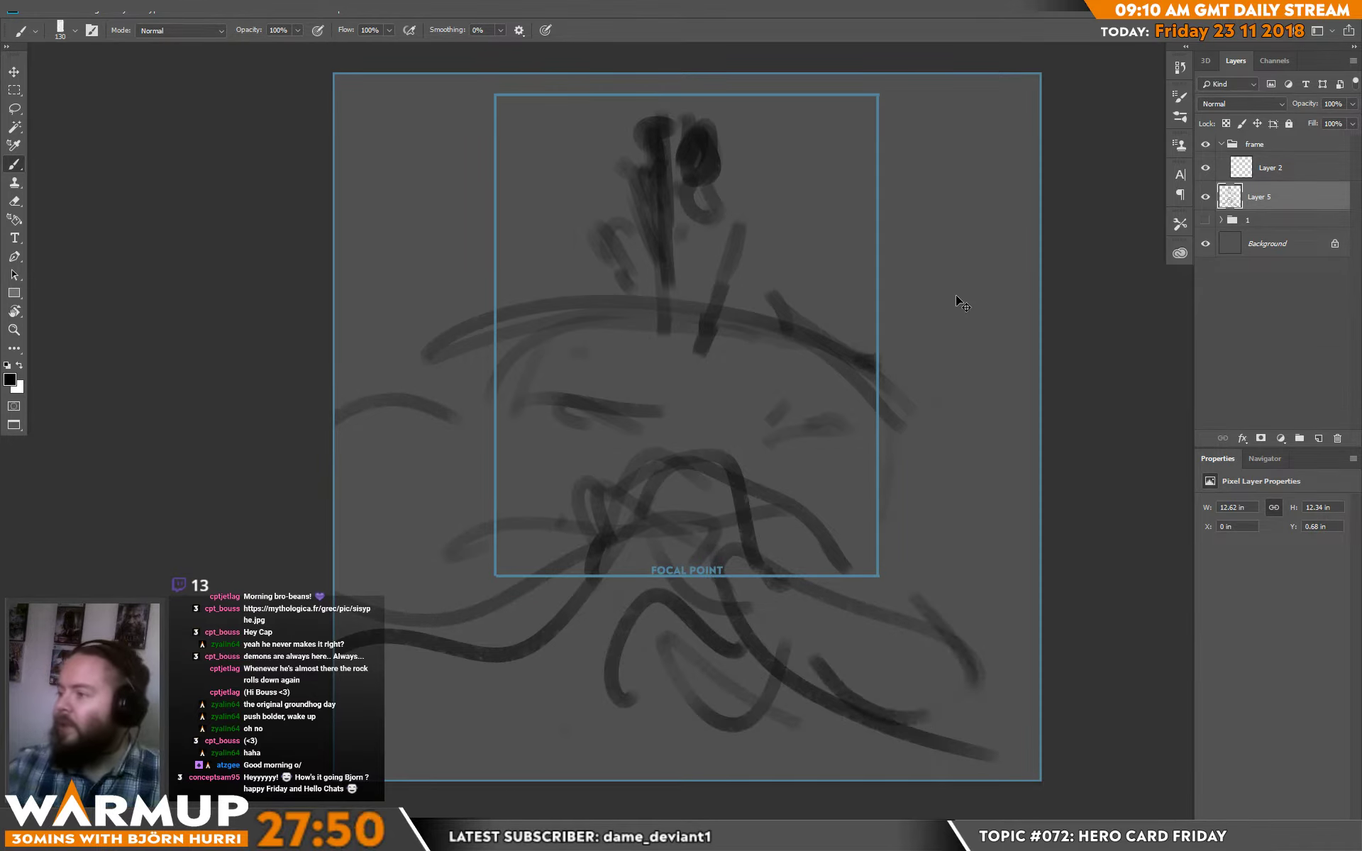
- Scale the dome-headed creature sketch to about 90%, rotate it about 6° clockwise and recentre it over the focal frame
{"action": "key", "text": "ctrl+t"}
{"action": "mouse_move", "coordinate": [1003, 109]}
{"action": "left_mouse_down"}
{"action": "mouse_move", "coordinate": [1000, 136]}
{"action": "mouse_move", "coordinate": [986, 121]}
{"action": "mouse_move", "coordinate": [962, 176]}
{"action": "left_mouse_up"}
{"action": "left_click_drag", "start_coordinate": [828, 343], "coordinate": [826, 314]}
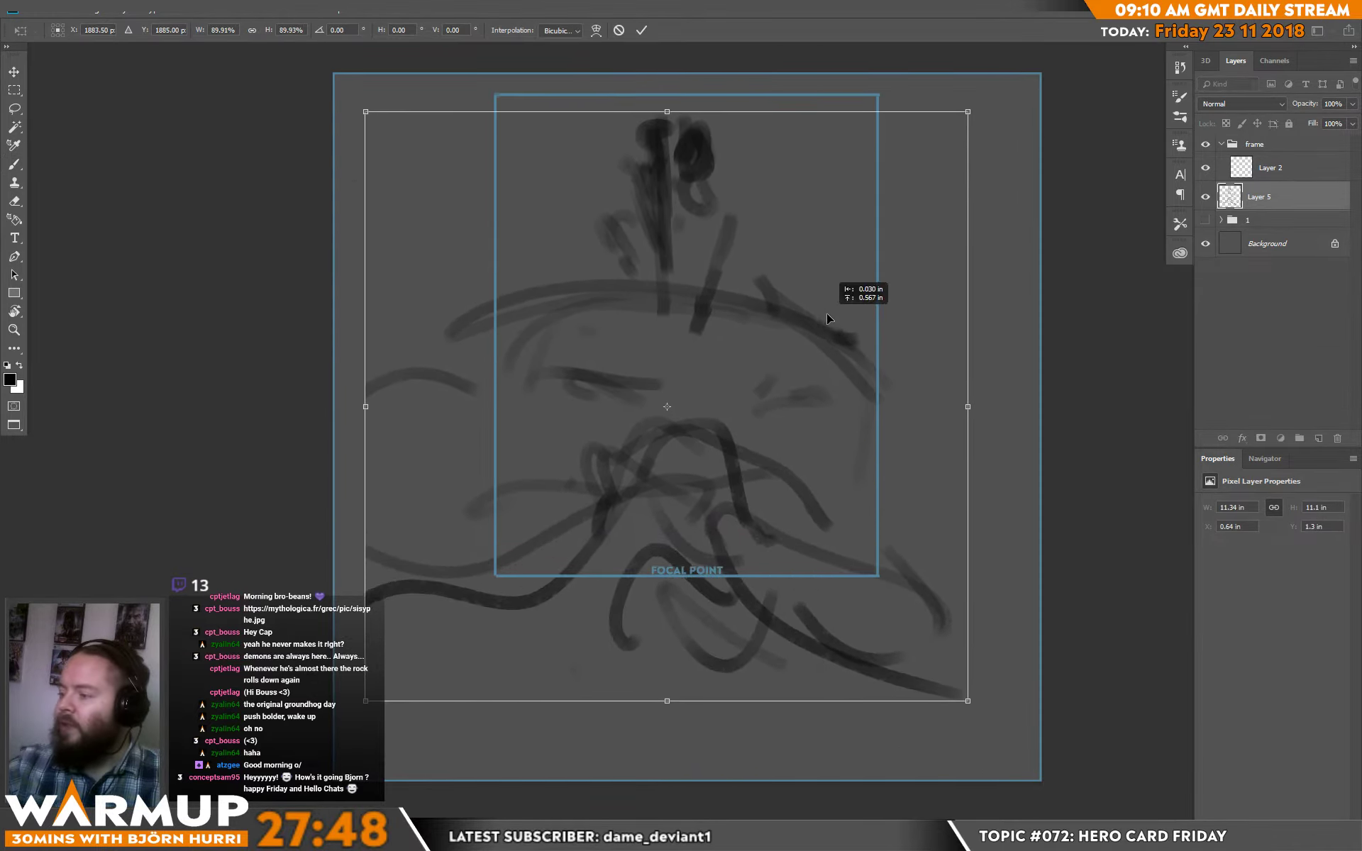
{"action": "left_click_drag", "start_coordinate": [1052, 298], "coordinate": [1051, 340]}
{"action": "left_click_drag", "start_coordinate": [851, 459], "coordinate": [857, 450]}
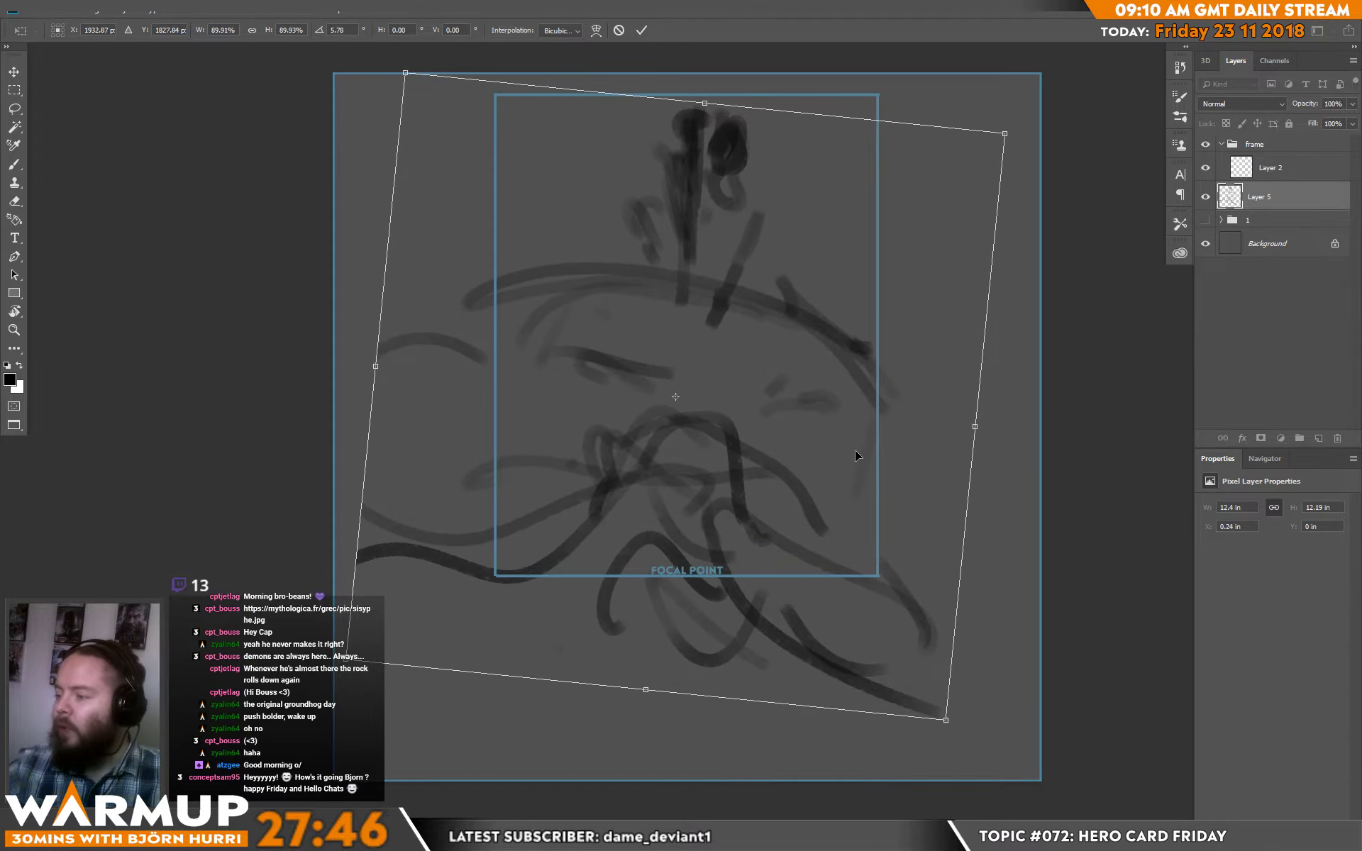
{"action": "key", "text": "Return"}
- Extend the side curves to the canvas edge, add faint background arcs on both sides and draw long tentacles reaching the lower canvas
{"action": "key", "text": "b"}
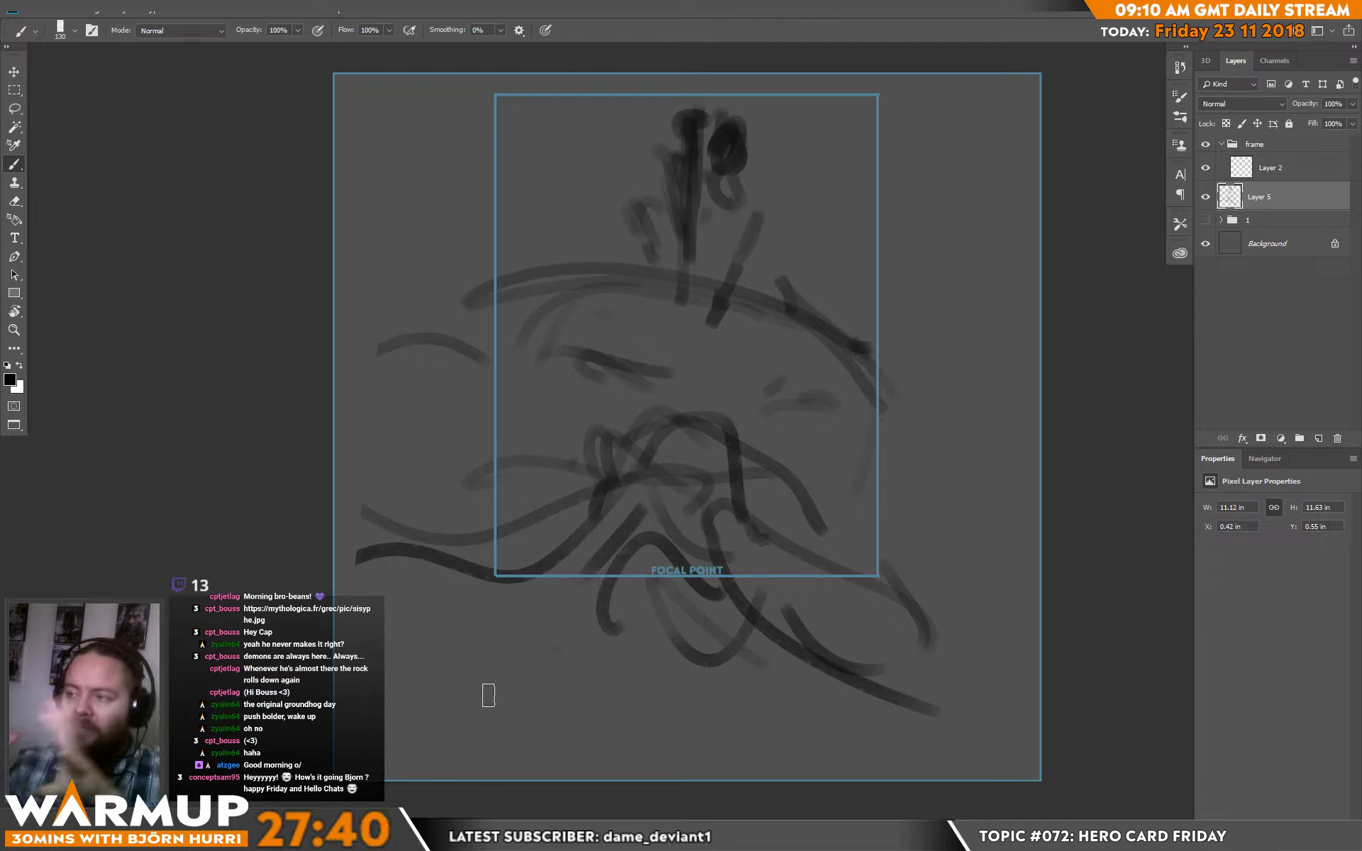
{"action": "mouse_move", "coordinate": [383, 538]}
{"action": "left_mouse_down"}
{"action": "mouse_move", "coordinate": [361, 359]}
{"action": "mouse_move", "coordinate": [375, 339]}
{"action": "mouse_move", "coordinate": [300, 387]}
{"action": "mouse_move", "coordinate": [479, 398]}
{"action": "left_mouse_up"}
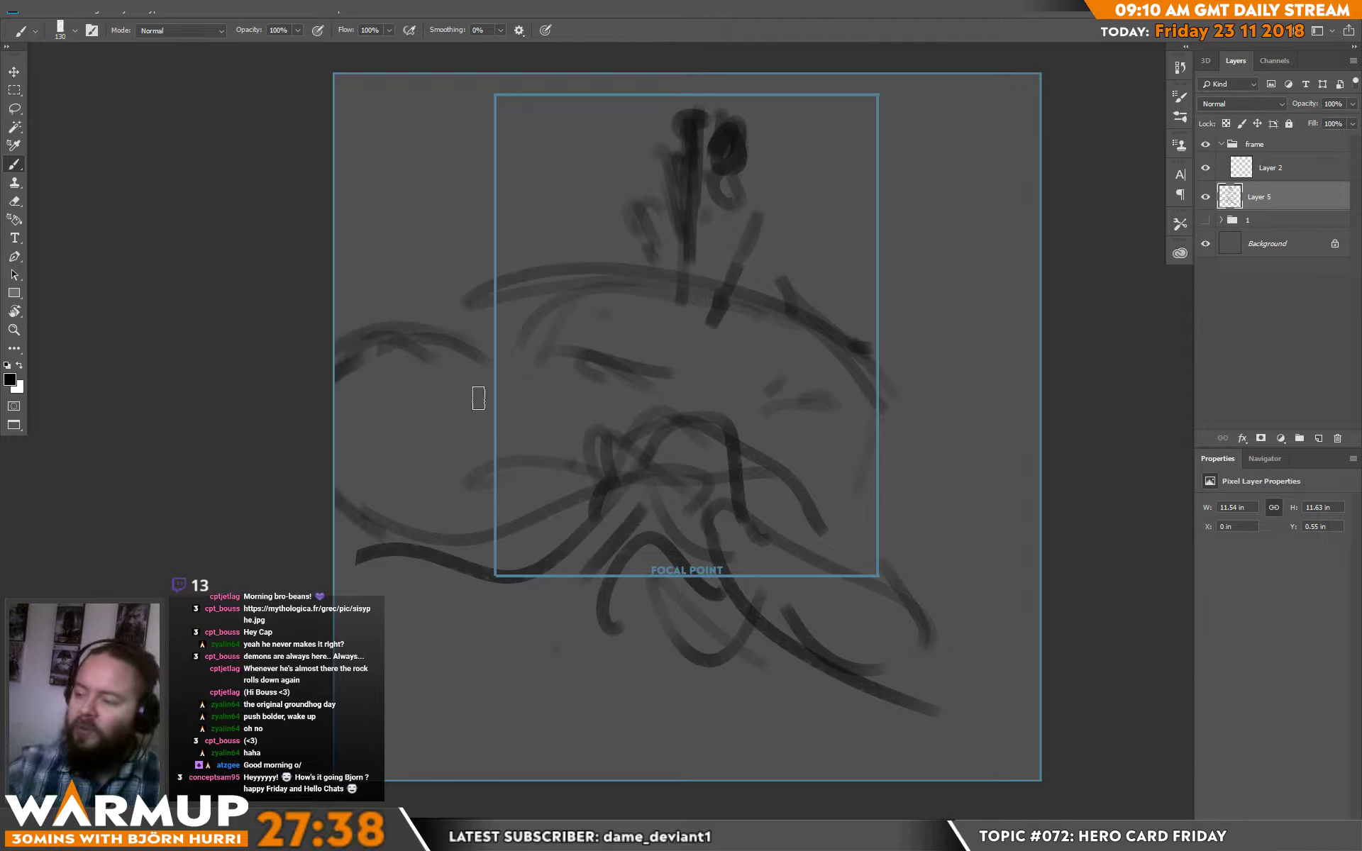
{"action": "left_click_drag", "start_coordinate": [356, 237], "coordinate": [431, 260]}
{"action": "left_click_drag", "start_coordinate": [990, 359], "coordinate": [1054, 362]}
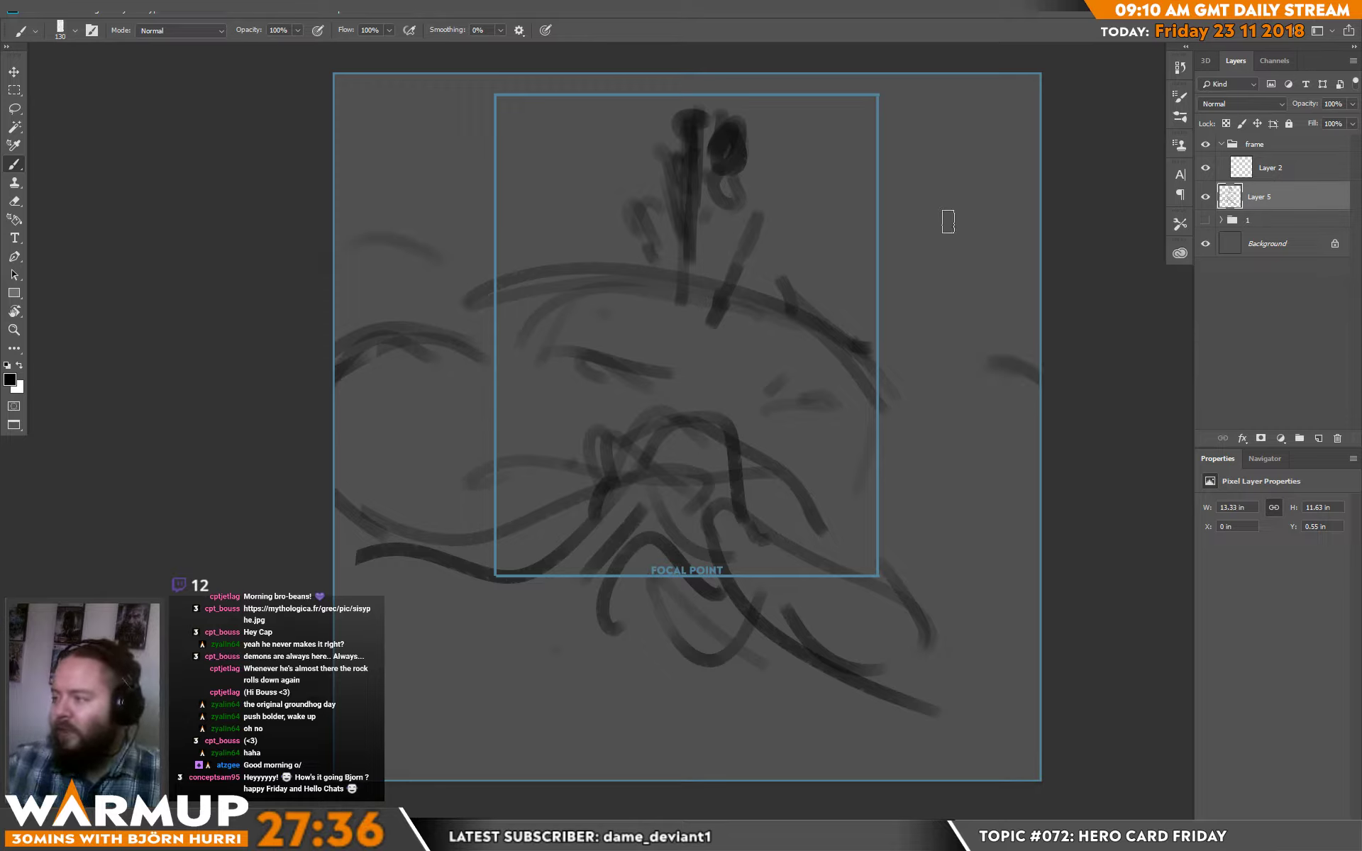
{"action": "left_click_drag", "start_coordinate": [948, 221], "coordinate": [1039, 275]}
{"action": "left_click_drag", "start_coordinate": [584, 548], "coordinate": [633, 777]}
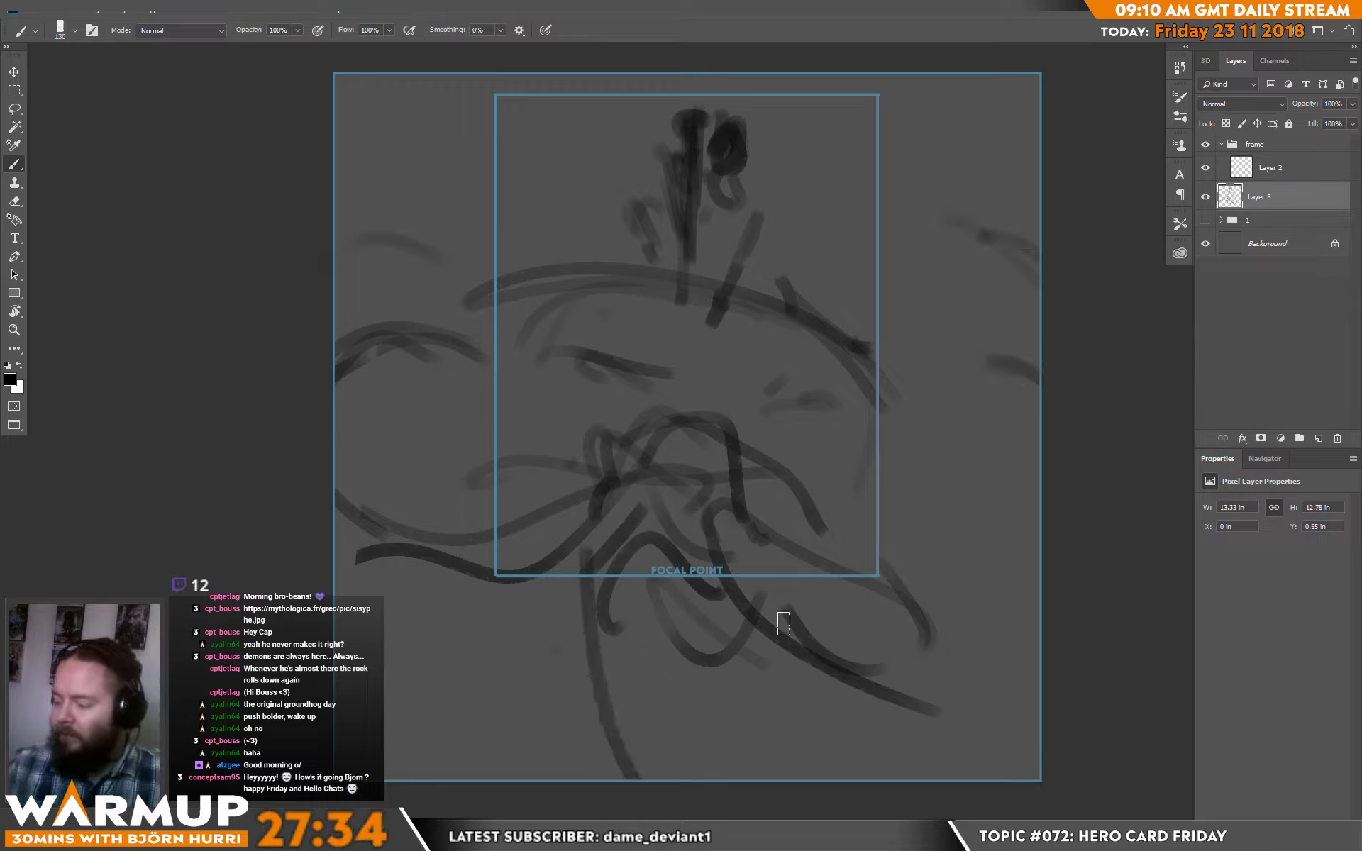
{"action": "left_click_drag", "start_coordinate": [784, 623], "coordinate": [993, 761]}
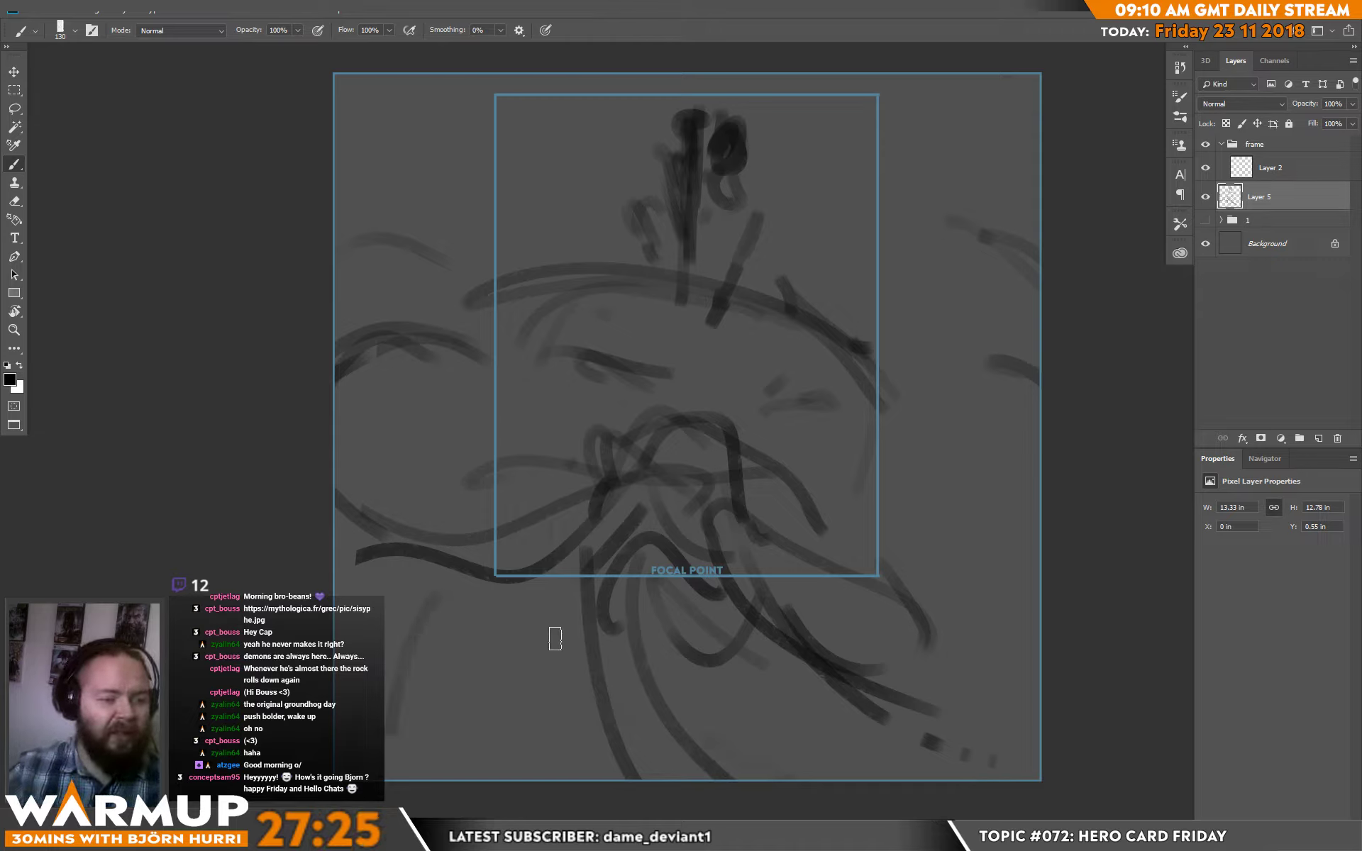
{"action": "left_click_drag", "start_coordinate": [584, 657], "coordinate": [591, 681]}
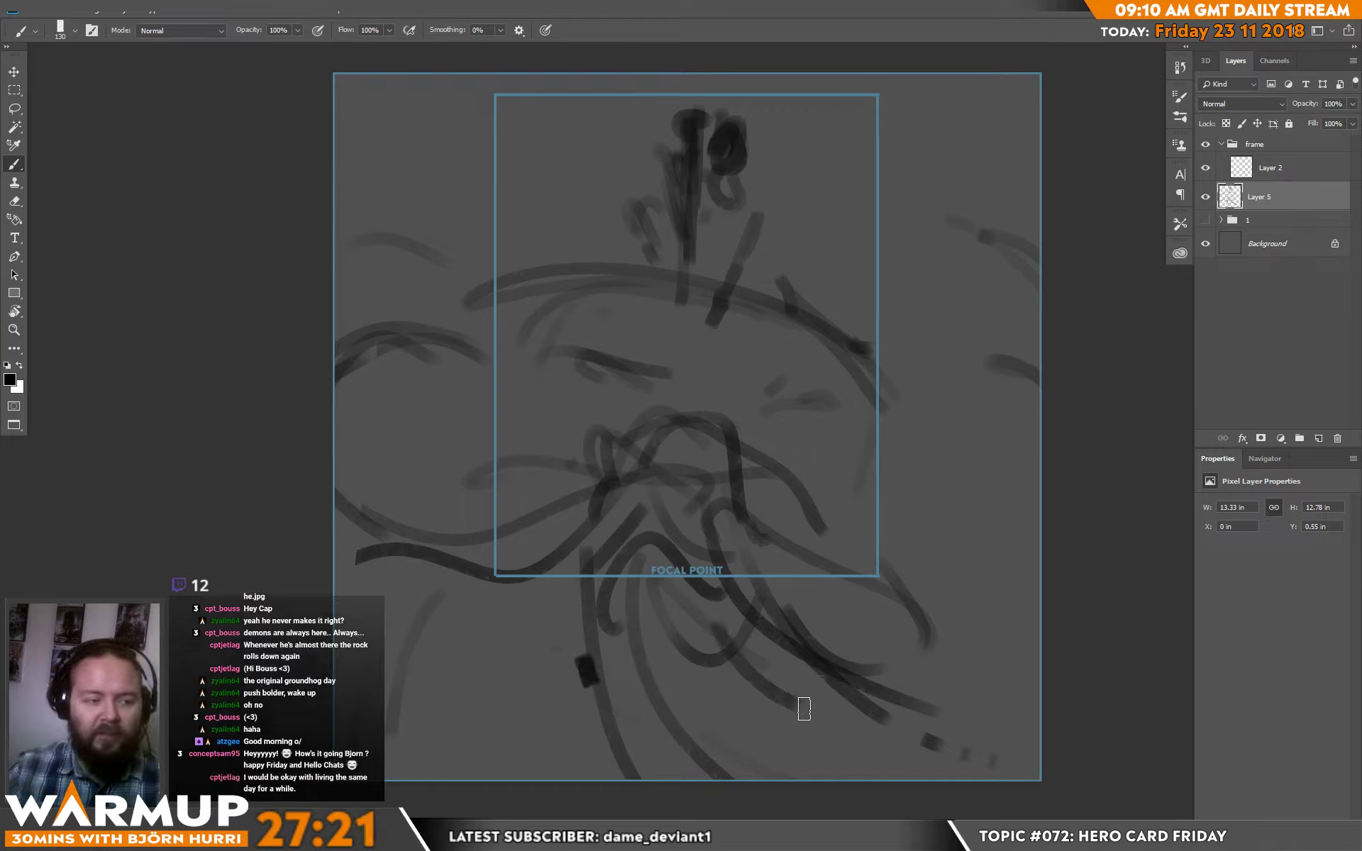
{"action": "key", "text": "ctrl+z"}
{"action": "key", "text": "ctrl+z"}
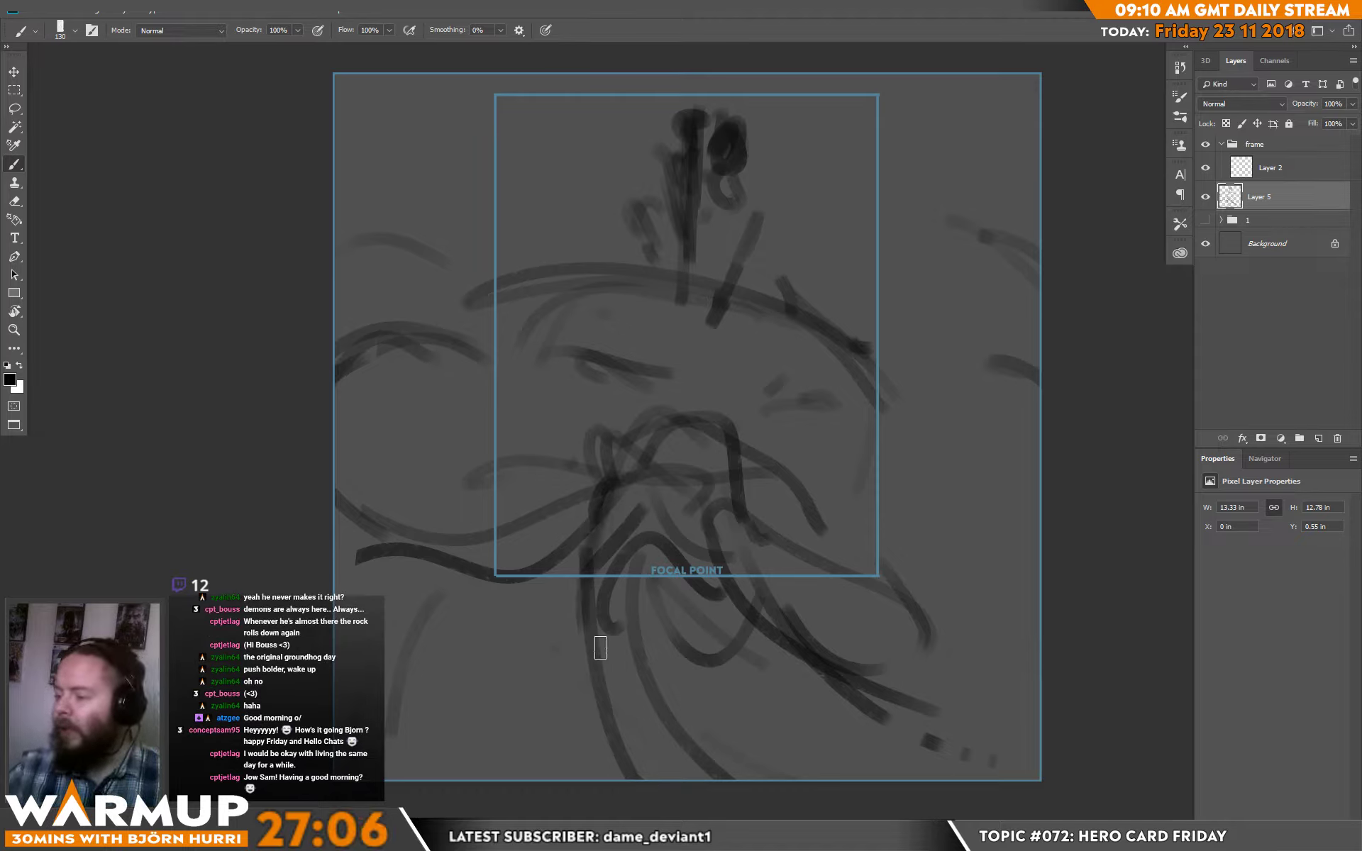
- Add dense tentacle strokes below the creature's nose and clean up the lower end of the central figure on its head
{"action": "mouse_move", "coordinate": [667, 499]}
{"action": "left_mouse_down"}
{"action": "mouse_move", "coordinate": [630, 550]}
{"action": "mouse_move", "coordinate": [660, 505]}
{"action": "left_mouse_up"}
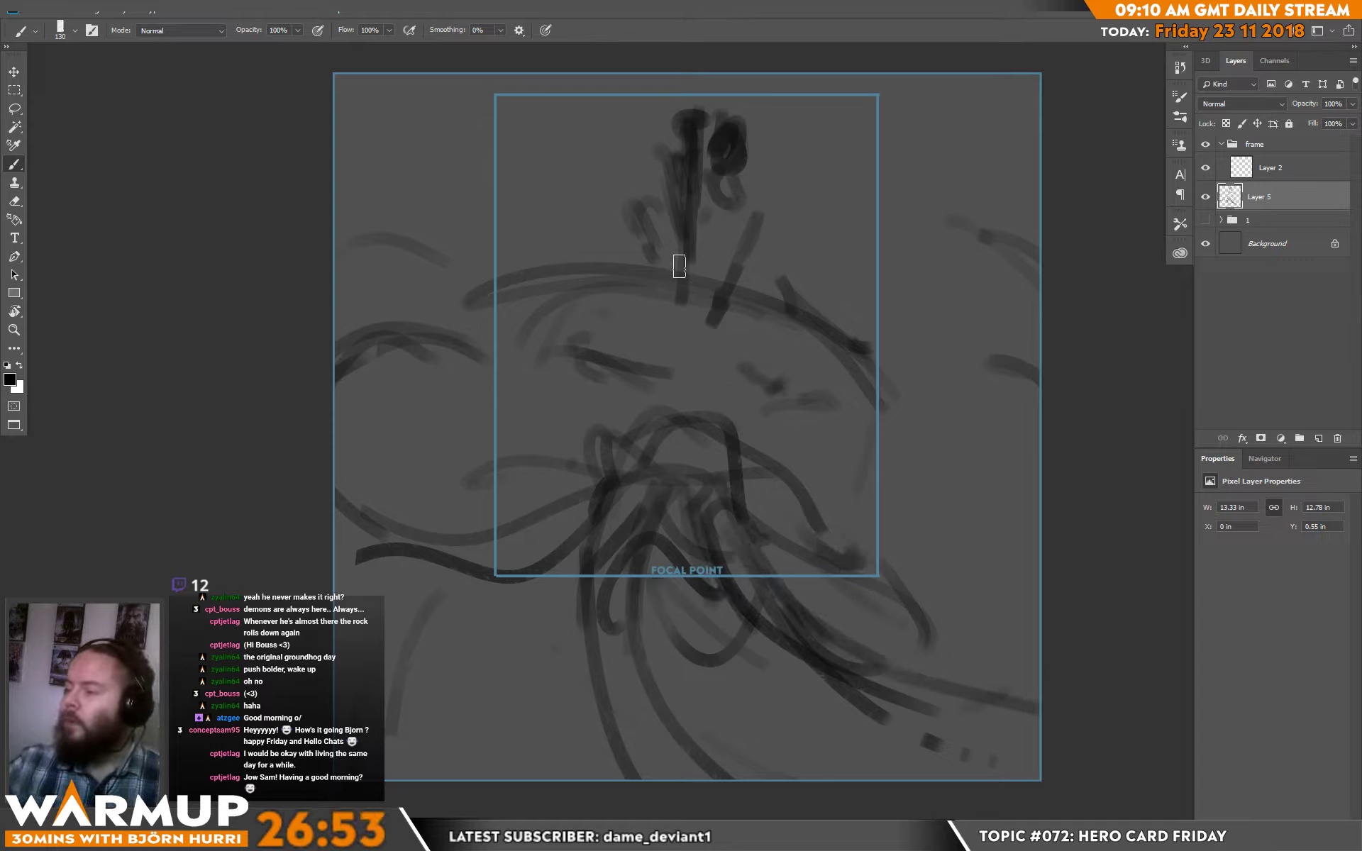
{"action": "mouse_move", "coordinate": [659, 188]}
{"action": "left_mouse_down"}
{"action": "mouse_move", "coordinate": [648, 227]}
{"action": "mouse_move", "coordinate": [654, 189]}
{"action": "mouse_move", "coordinate": [762, 246]}
{"action": "mouse_move", "coordinate": [755, 237]}
{"action": "mouse_move", "coordinate": [726, 293]}
{"action": "mouse_move", "coordinate": [736, 266]}
{"action": "mouse_move", "coordinate": [676, 251]}
{"action": "mouse_move", "coordinate": [675, 335]}
{"action": "mouse_move", "coordinate": [685, 255]}
{"action": "mouse_move", "coordinate": [686, 303]}
{"action": "left_mouse_up"}
{"action": "key", "text": "e"}
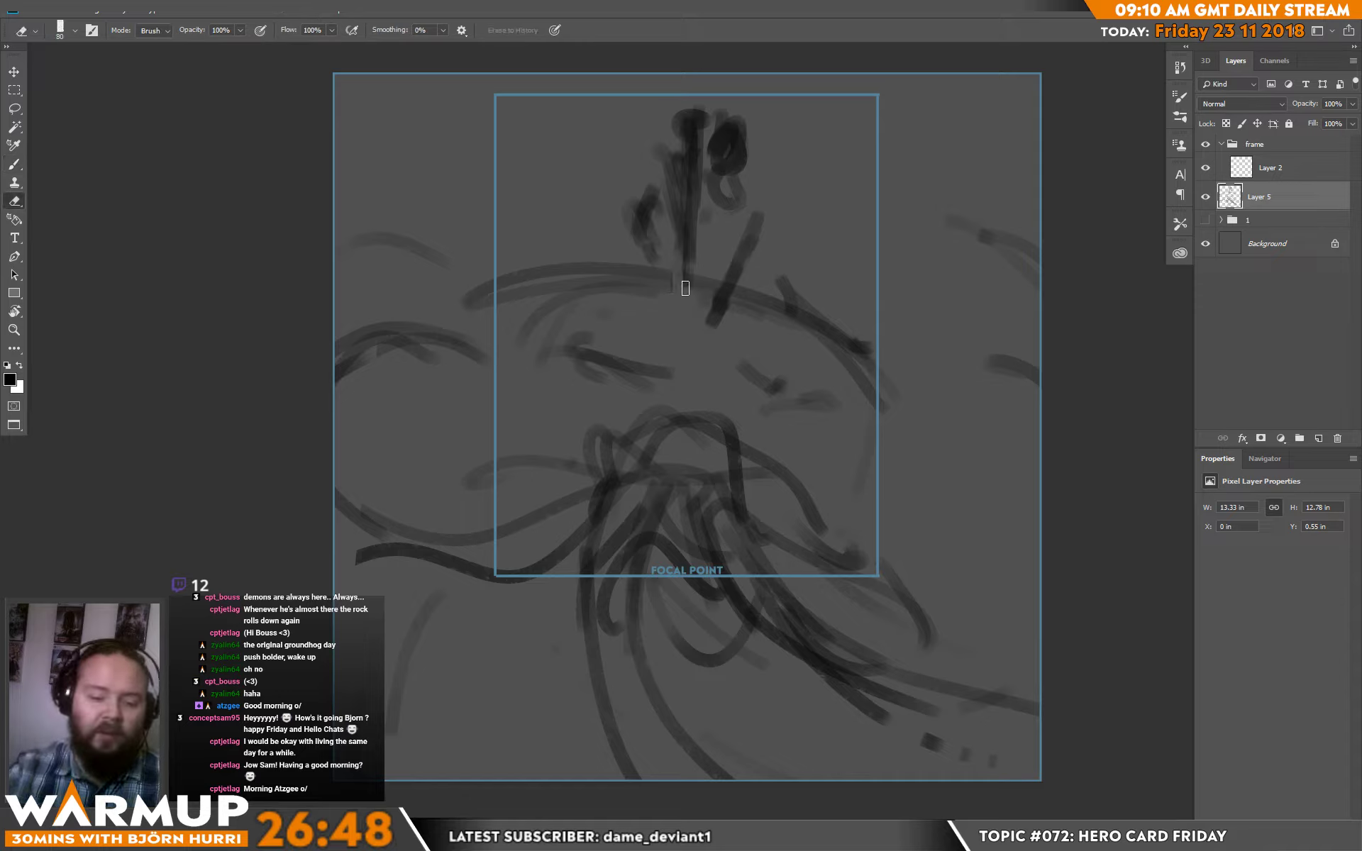
- Paint a light vertical bar through the central figure down past the dome line and block dark grey shading around the neighbouring figure
{"action": "key", "text": "b"}
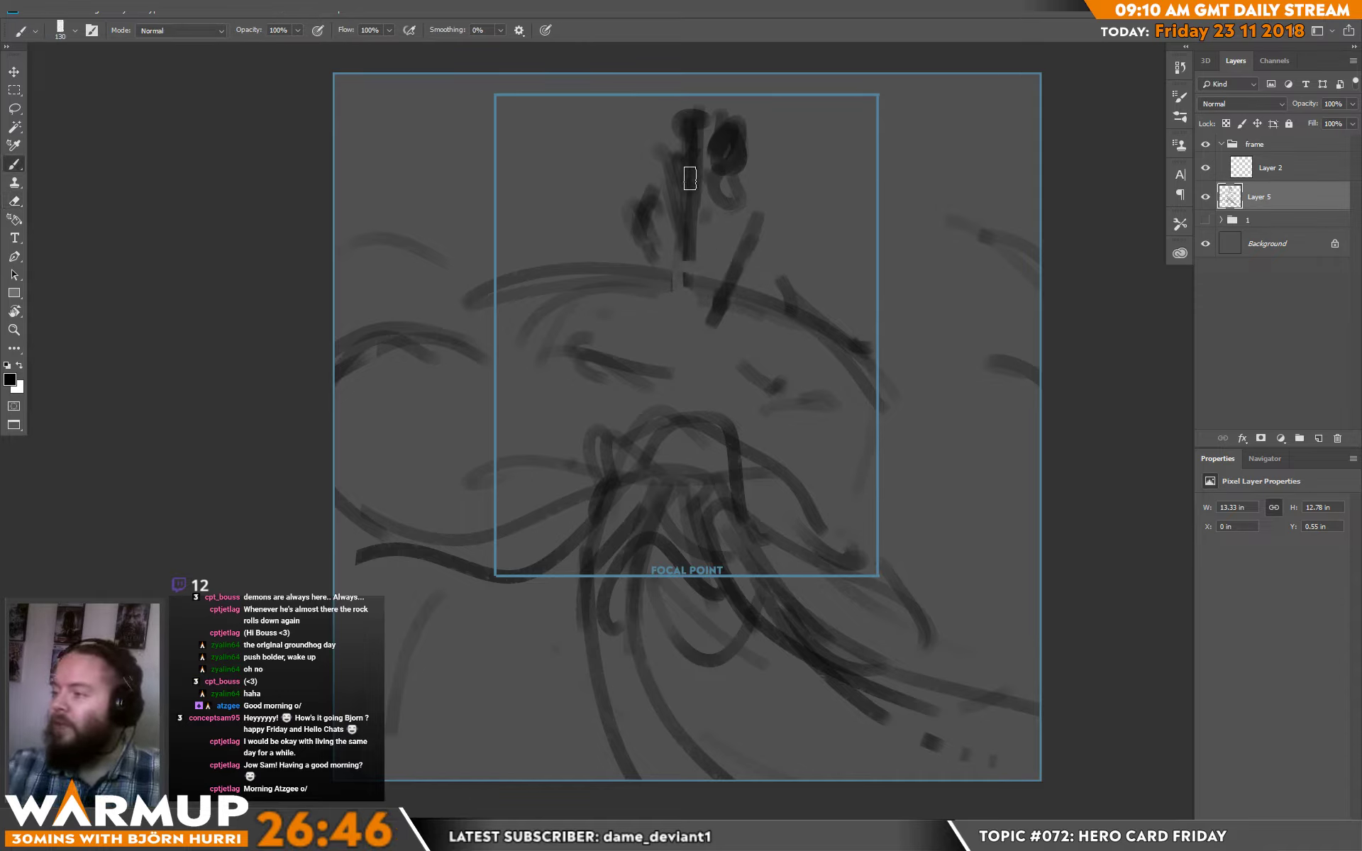
{"action": "key", "text": "x"}
{"action": "left_click_drag", "start_coordinate": [690, 131], "coordinate": [686, 250]}
{"action": "key", "text": "x"}
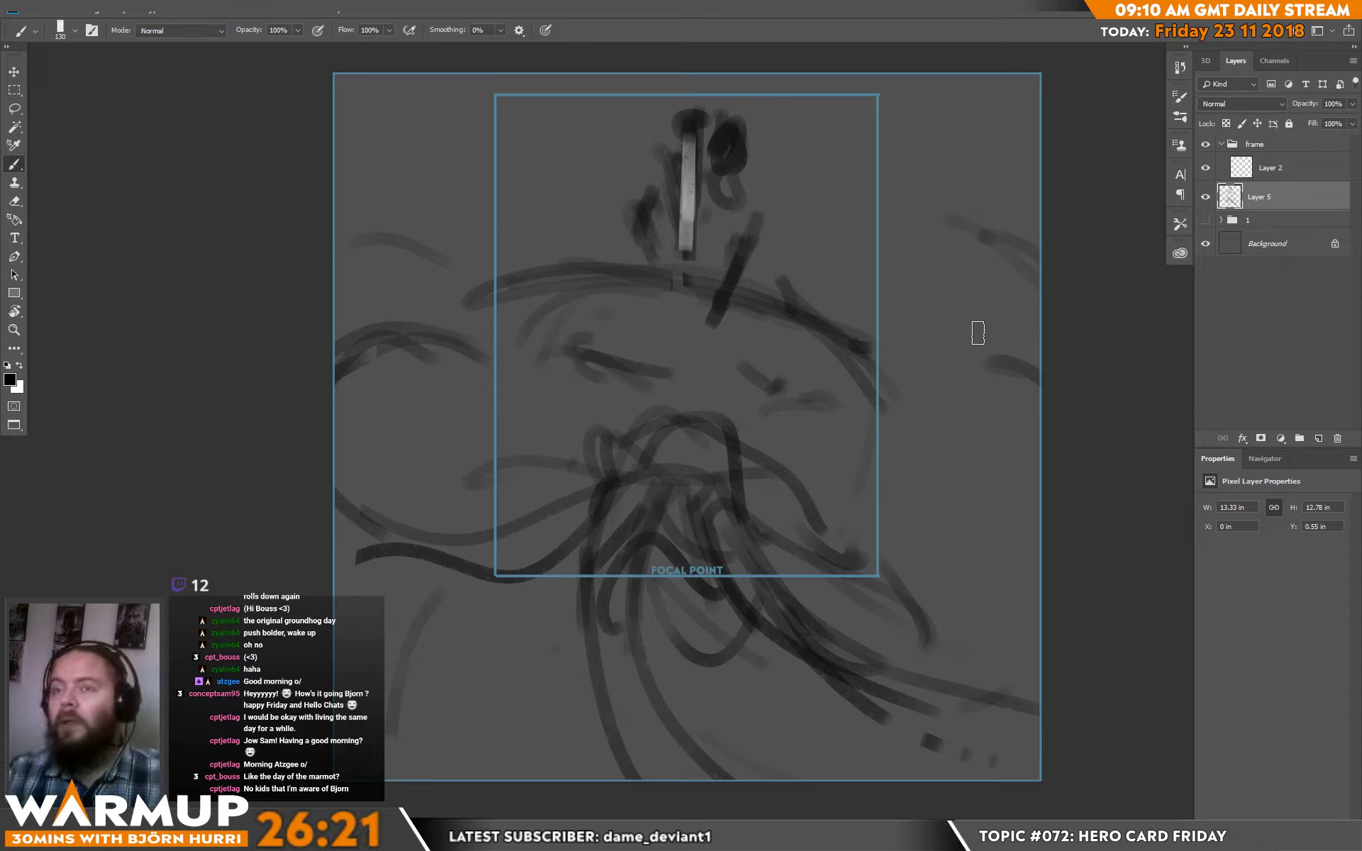
{"action": "left_click", "coordinate": [685, 226], "text": "alt"}
{"action": "mouse_move", "coordinate": [685, 241]}
{"action": "left_mouse_down"}
{"action": "mouse_move", "coordinate": [684, 318]}
{"action": "mouse_move", "coordinate": [684, 300]}
{"action": "mouse_move", "coordinate": [698, 327]}
{"action": "left_mouse_up"}
{"action": "key", "text": "e"}
{"action": "key", "text": "b"}
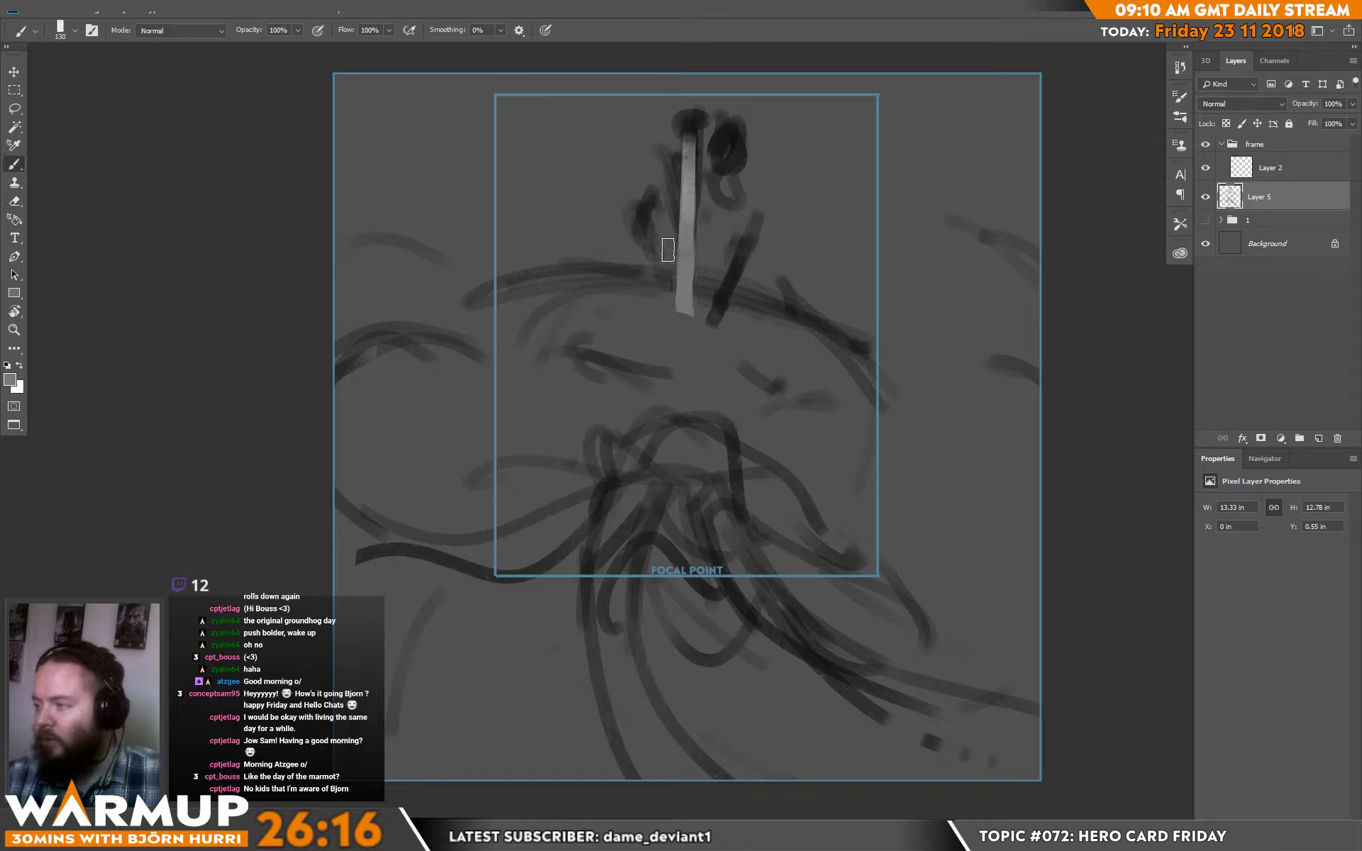
{"action": "mouse_move", "coordinate": [687, 102]}
{"action": "left_mouse_down"}
{"action": "mouse_move", "coordinate": [688, 176]}
{"action": "mouse_move", "coordinate": [684, 148]}
{"action": "mouse_move", "coordinate": [757, 207]}
{"action": "mouse_move", "coordinate": [723, 213]}
{"action": "left_mouse_up"}
{"action": "left_click", "coordinate": [698, 174], "text": "alt"}
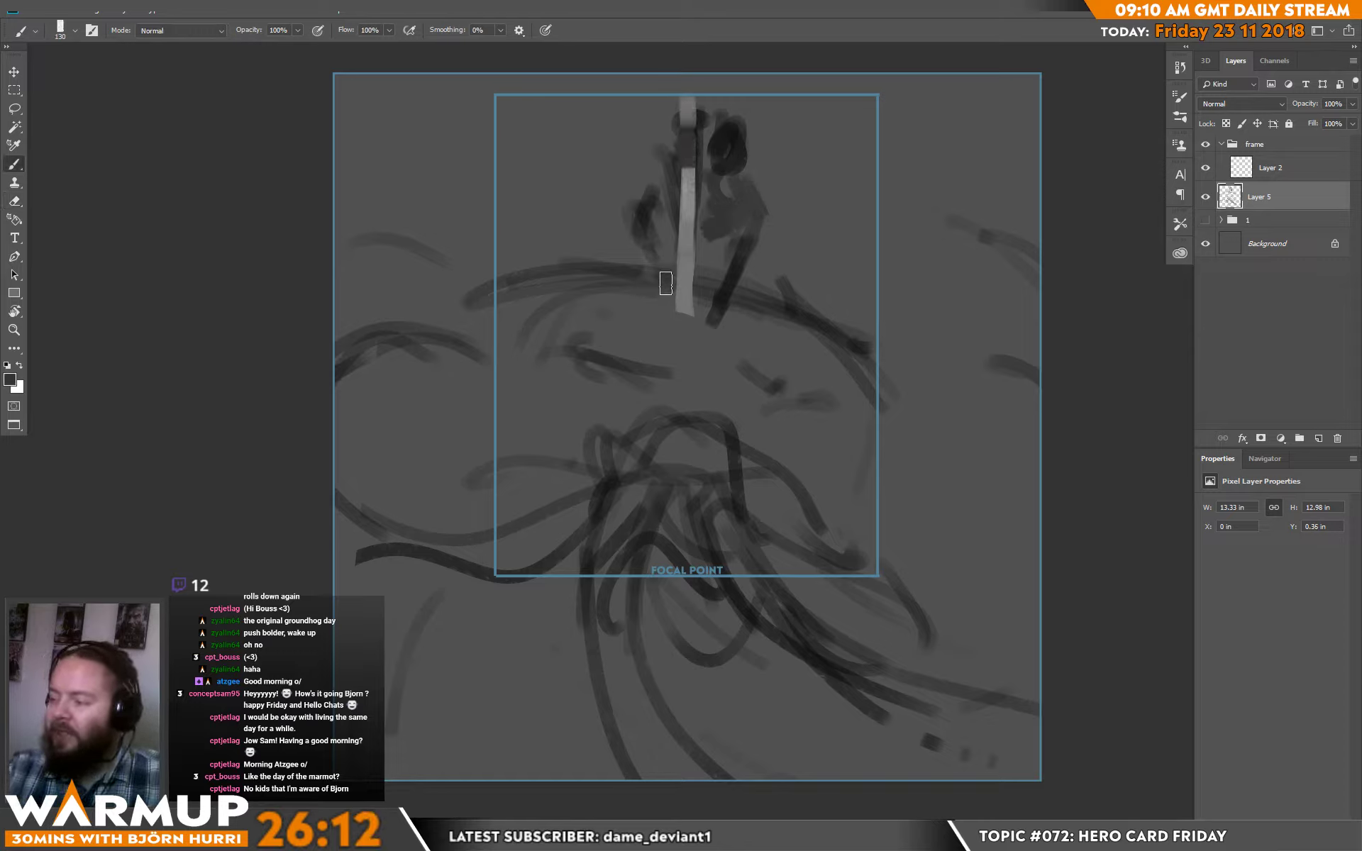
- Darken the creature's larger eye socket and dab white highlights into both eyes
{"action": "mouse_move", "coordinate": [602, 355]}
{"action": "left_mouse_down"}
{"action": "mouse_move", "coordinate": [577, 355]}
{"action": "mouse_move", "coordinate": [593, 380]}
{"action": "mouse_move", "coordinate": [598, 360]}
{"action": "left_mouse_up"}
{"action": "key", "text": "x"}
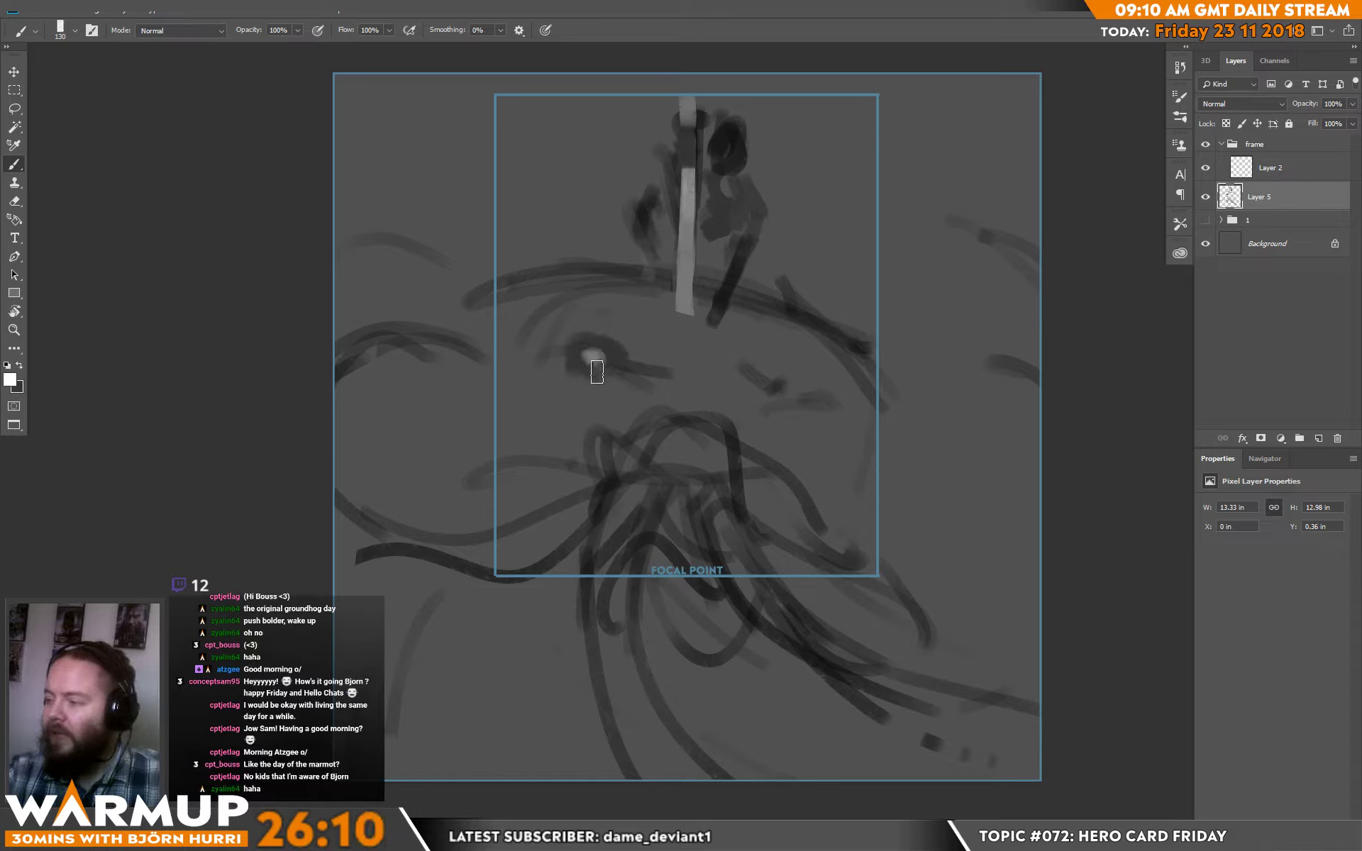
{"action": "mouse_move", "coordinate": [765, 365]}
{"action": "left_mouse_down"}
{"action": "mouse_move", "coordinate": [760, 395]}
{"action": "mouse_move", "coordinate": [760, 377]}
{"action": "left_mouse_up"}
{"action": "key", "text": "x"}
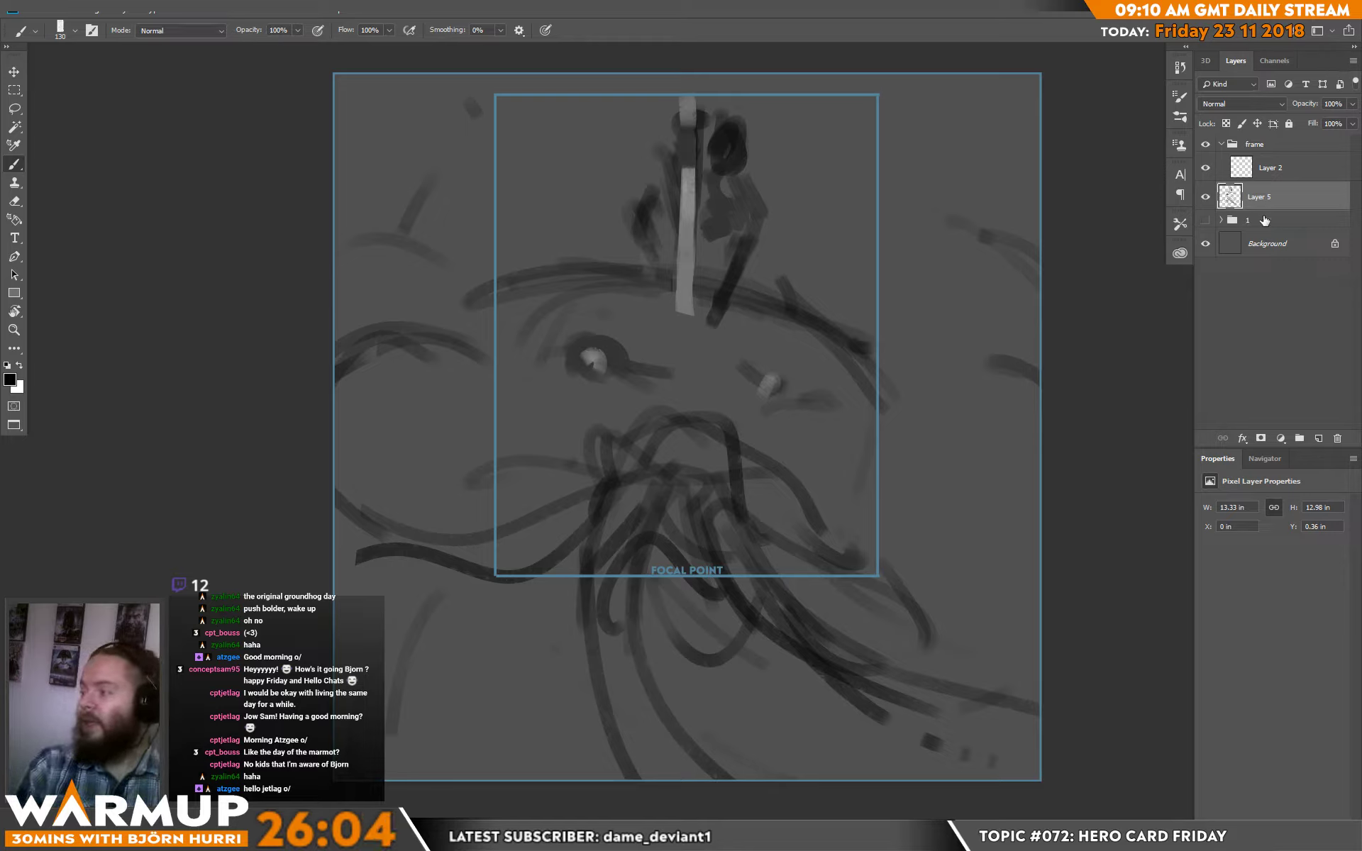
- Group Layer 5, name the group 2, then collapse and hide it
{"action": "key", "text": "ctrl+g"}
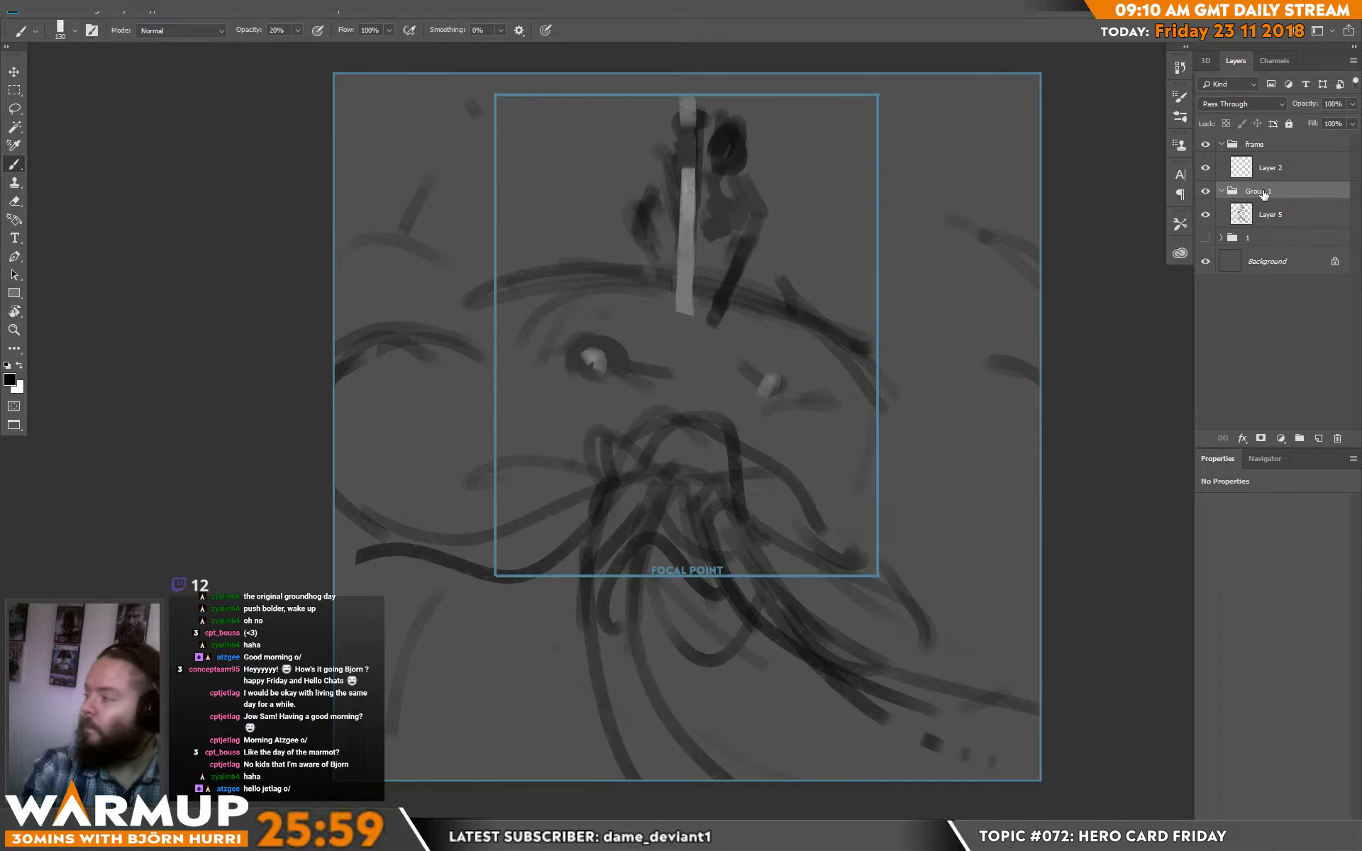
{"action": "double_click", "coordinate": [1258, 191]}
{"action": "type", "text": "2"}
{"action": "key", "text": "Return"}
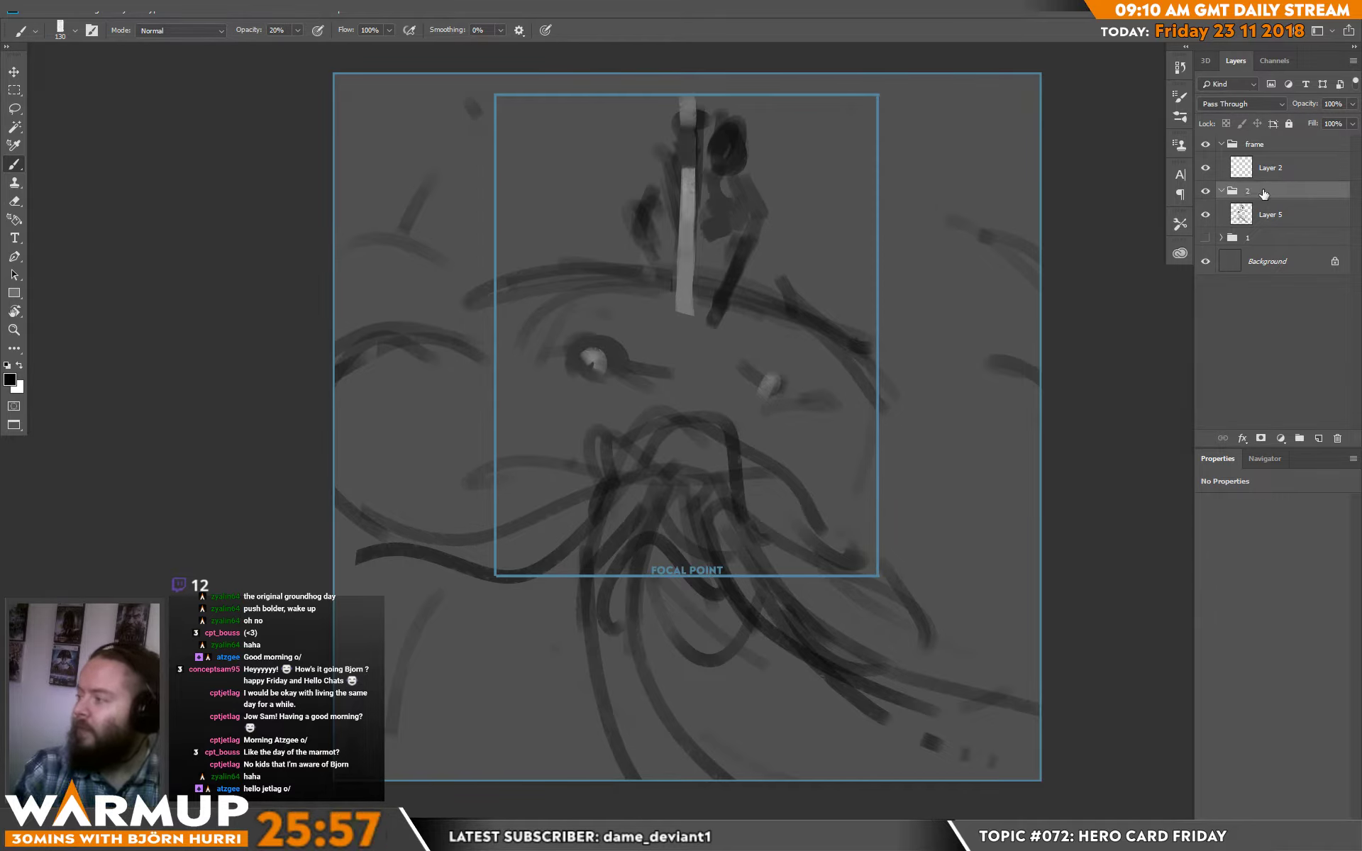
{"action": "left_click", "coordinate": [1221, 191]}
{"action": "left_click", "coordinate": [1205, 190]}
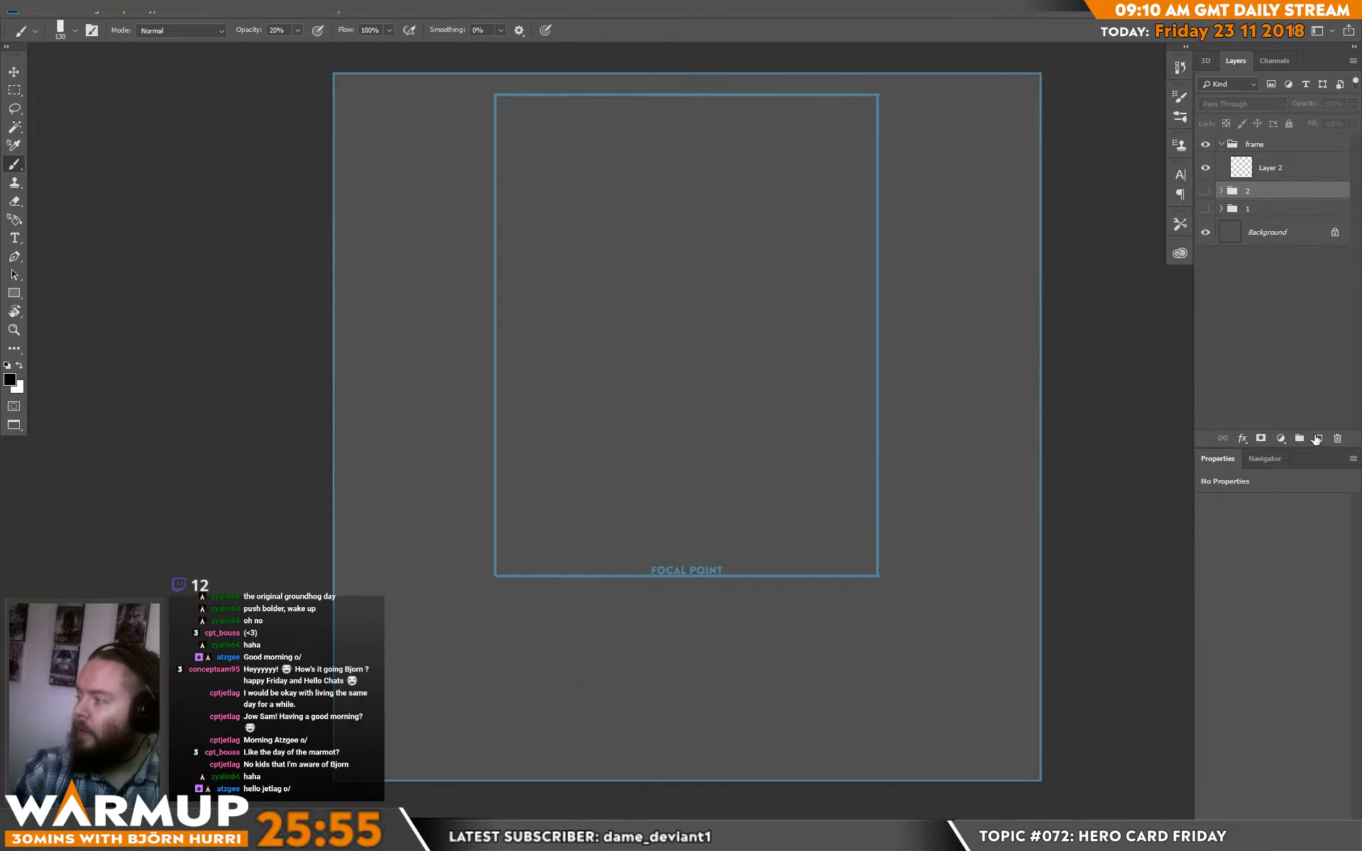
- Add a new layer and sketch a faint ground line rising from left to right across the whole canvas at 20% brush opacity
{"action": "left_click", "coordinate": [1318, 439]}
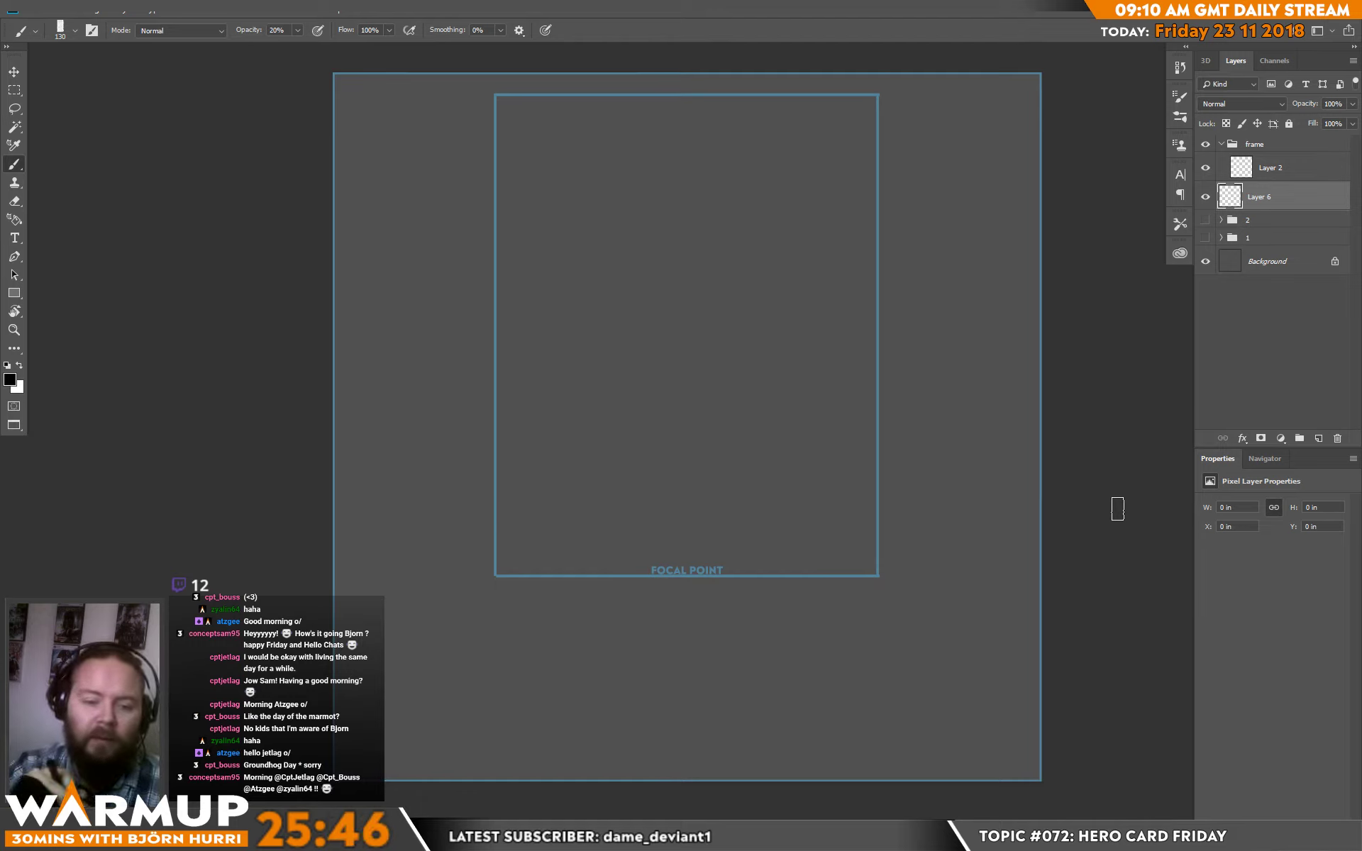
{"action": "left_click", "coordinate": [365, 511]}
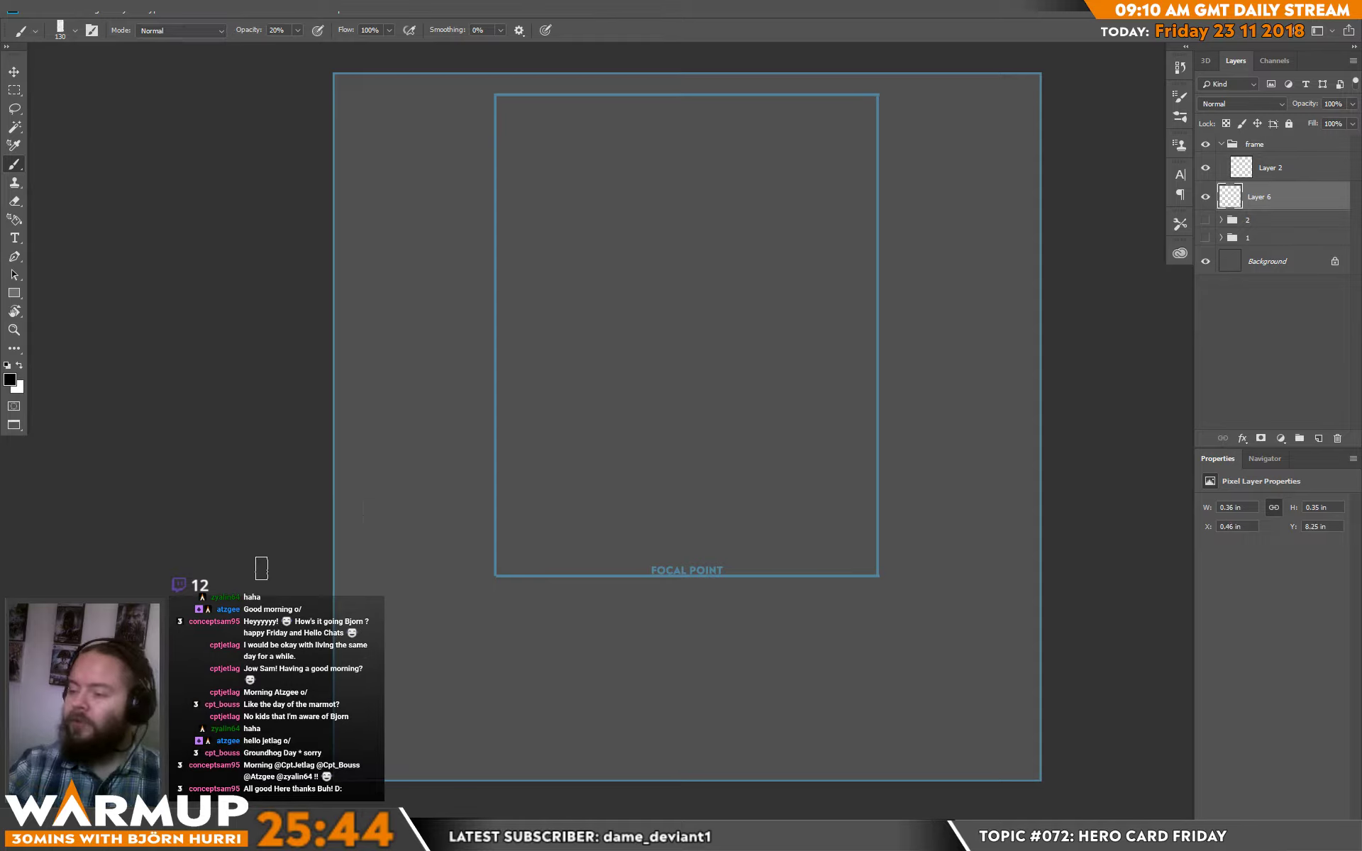
{"action": "mouse_move", "coordinate": [261, 567]}
{"action": "left_mouse_down"}
{"action": "mouse_move", "coordinate": [1035, 481]}
{"action": "mouse_move", "coordinate": [1094, 429]}
{"action": "left_mouse_up"}
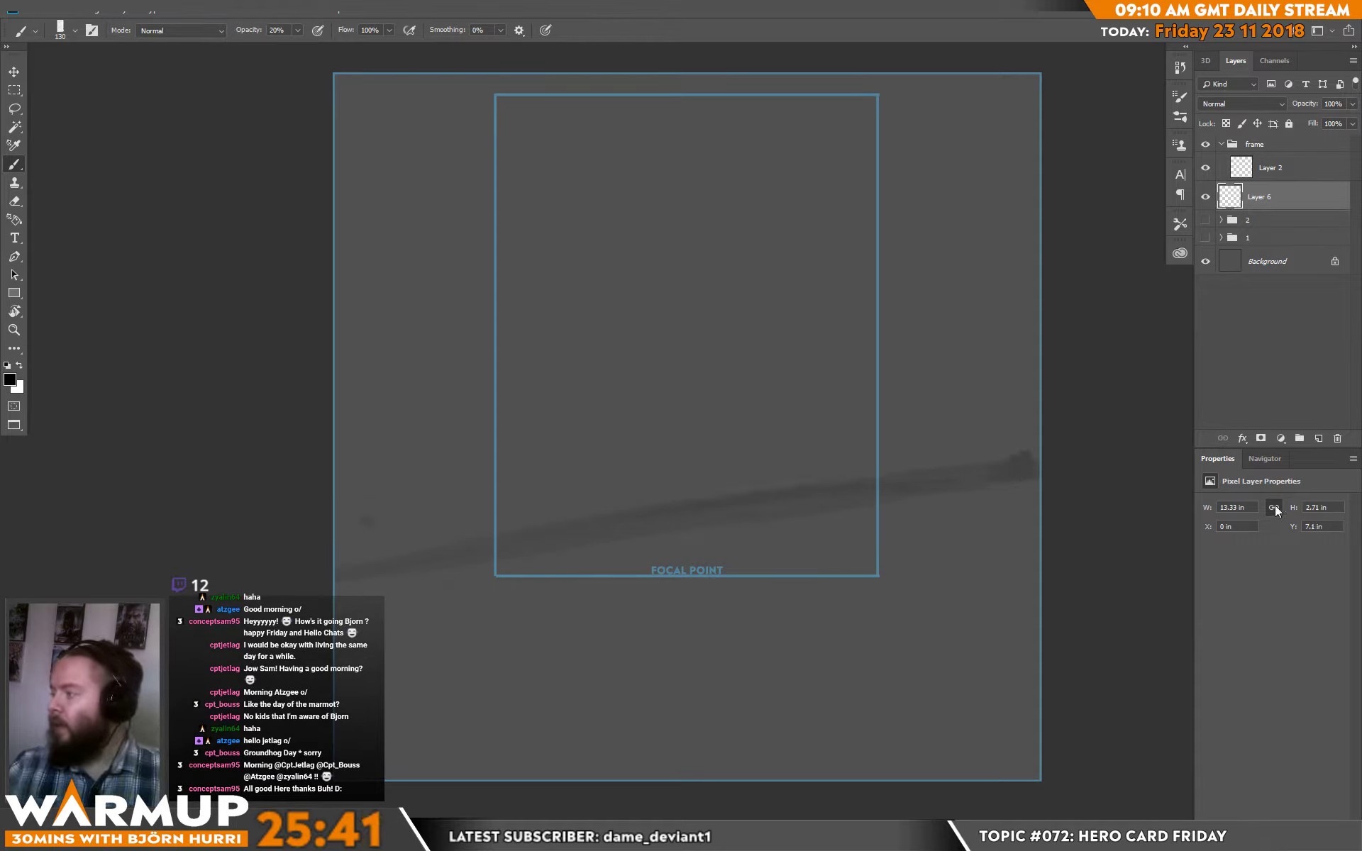
- On another new layer, outline a huge hunched creature's domed head and arms reaching the ground line, raising brush opacity to 100%
{"action": "left_click", "coordinate": [1318, 439]}
{"action": "mouse_move", "coordinate": [428, 270]}
{"action": "left_mouse_down"}
{"action": "mouse_move", "coordinate": [481, 145]}
{"action": "mouse_move", "coordinate": [692, 136]}
{"action": "mouse_move", "coordinate": [746, 193]}
{"action": "mouse_move", "coordinate": [765, 267]}
{"action": "left_mouse_up"}
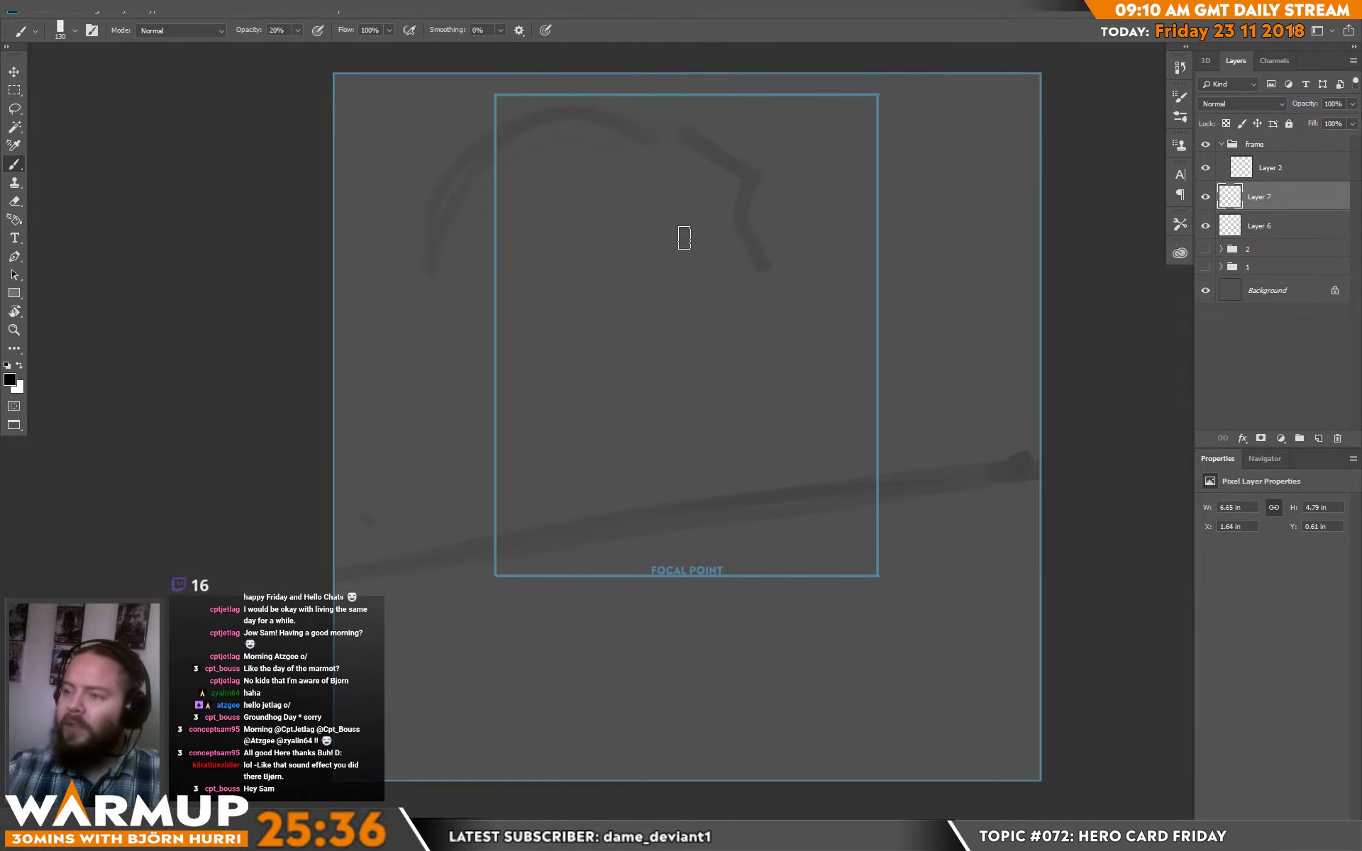
{"action": "left_click", "coordinate": [297, 30]}
{"action": "mouse_move", "coordinate": [529, 156]}
{"action": "left_mouse_down"}
{"action": "mouse_move", "coordinate": [734, 168]}
{"action": "mouse_move", "coordinate": [769, 329]}
{"action": "mouse_move", "coordinate": [789, 323]}
{"action": "left_mouse_up"}
{"action": "mouse_move", "coordinate": [915, 383]}
{"action": "left_mouse_down"}
{"action": "mouse_move", "coordinate": [967, 469]}
{"action": "mouse_move", "coordinate": [825, 318]}
{"action": "mouse_move", "coordinate": [746, 313]}
{"action": "left_mouse_up"}
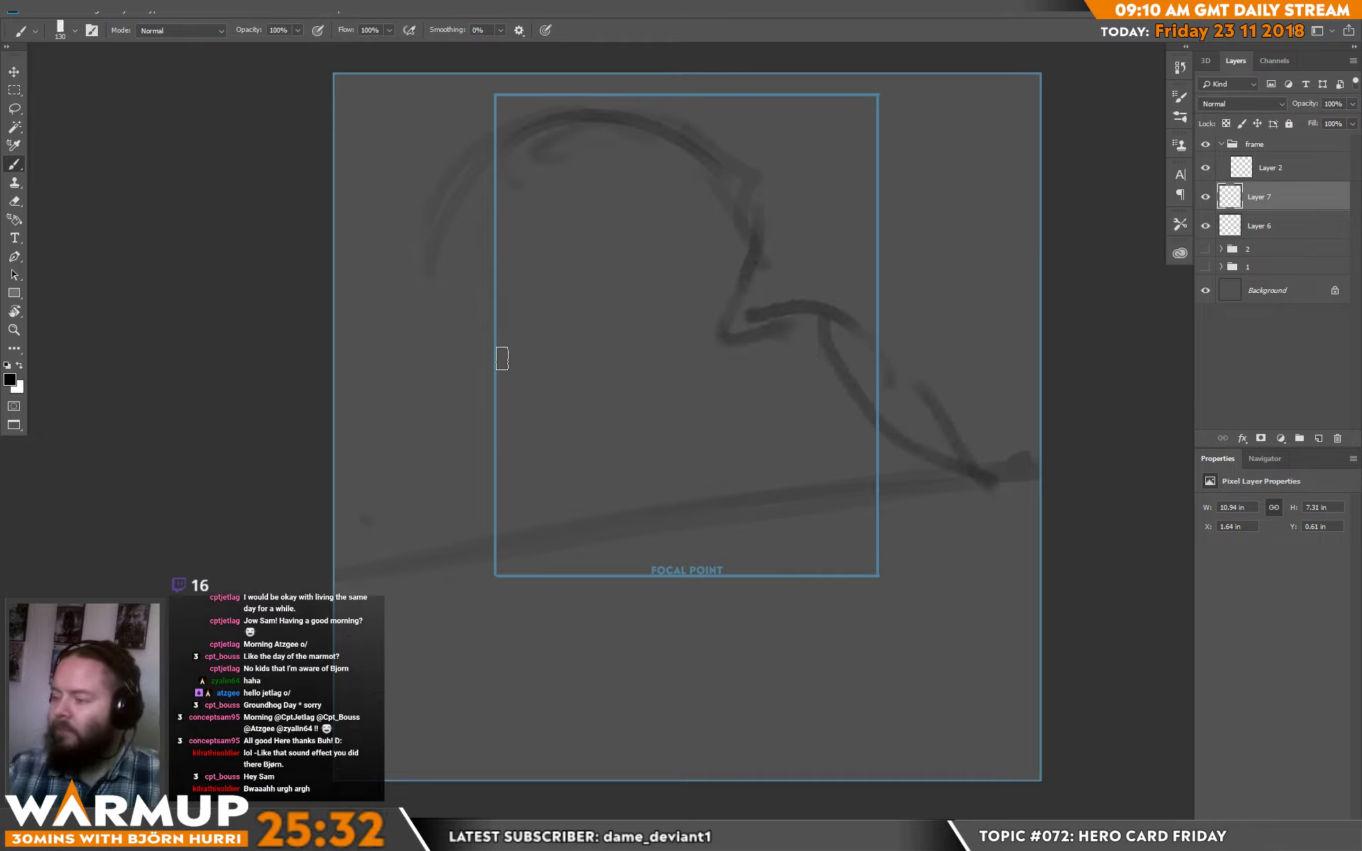
{"action": "mouse_move", "coordinate": [377, 449]}
{"action": "left_mouse_down"}
{"action": "mouse_move", "coordinate": [526, 392]}
{"action": "mouse_move", "coordinate": [490, 534]}
{"action": "mouse_move", "coordinate": [510, 393]}
{"action": "left_mouse_up"}
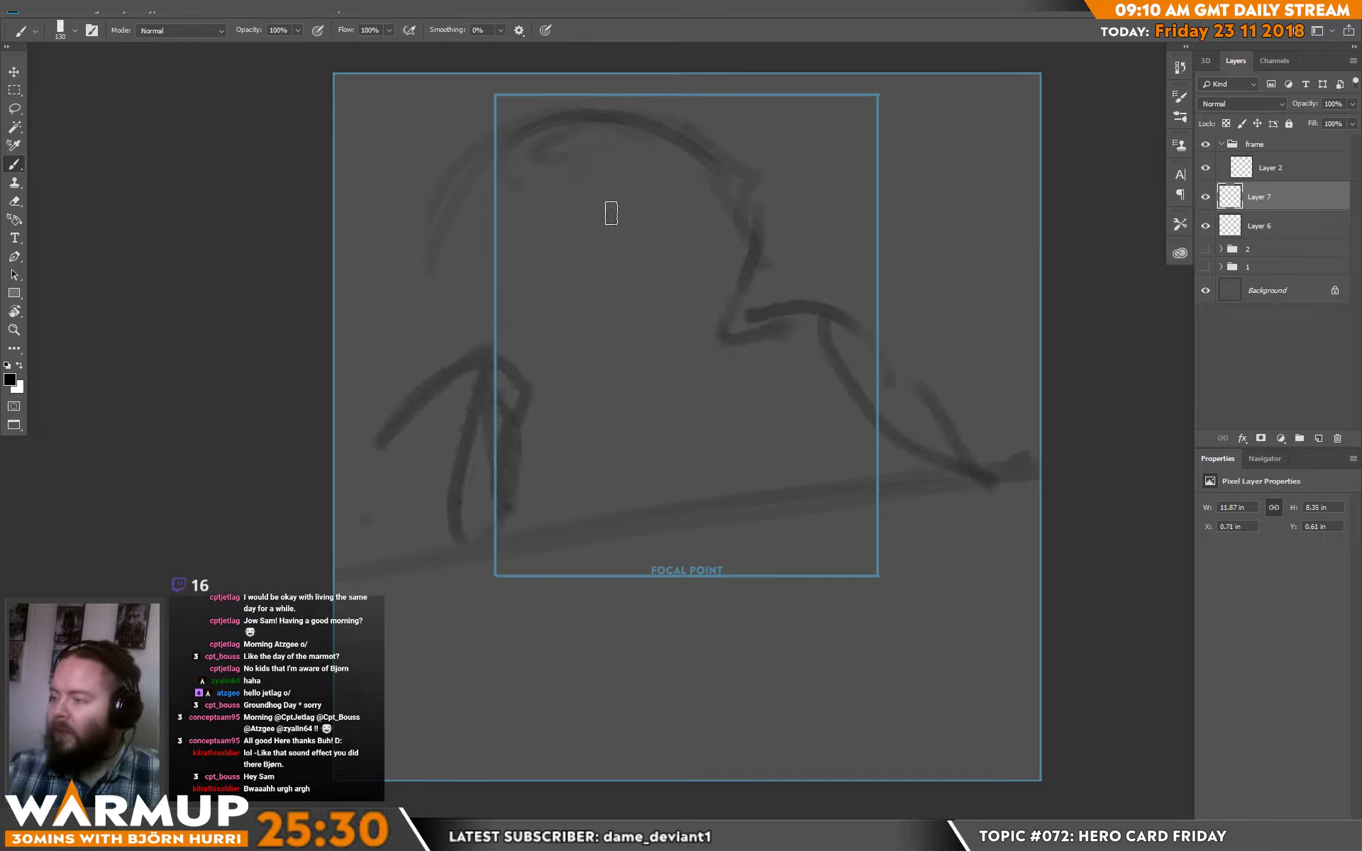
- Sketch the creature's facial features inside the domed head and build up the shoulder lines on both sides
{"action": "mouse_move", "coordinate": [587, 203]}
{"action": "left_mouse_down"}
{"action": "mouse_move", "coordinate": [665, 194]}
{"action": "mouse_move", "coordinate": [563, 282]}
{"action": "mouse_move", "coordinate": [677, 271]}
{"action": "mouse_move", "coordinate": [608, 304]}
{"action": "mouse_move", "coordinate": [662, 266]}
{"action": "mouse_move", "coordinate": [676, 298]}
{"action": "mouse_move", "coordinate": [645, 264]}
{"action": "mouse_move", "coordinate": [604, 297]}
{"action": "mouse_move", "coordinate": [649, 342]}
{"action": "left_mouse_up"}
{"action": "left_click_drag", "start_coordinate": [576, 342], "coordinate": [583, 352]}
{"action": "left_click_drag", "start_coordinate": [488, 215], "coordinate": [516, 212]}
{"action": "mouse_move", "coordinate": [502, 271]}
{"action": "left_mouse_down"}
{"action": "mouse_move", "coordinate": [535, 275]}
{"action": "mouse_move", "coordinate": [424, 259]}
{"action": "mouse_move", "coordinate": [337, 334]}
{"action": "left_mouse_up"}
{"action": "left_click_drag", "start_coordinate": [355, 388], "coordinate": [485, 334]}
{"action": "left_click_drag", "start_coordinate": [741, 262], "coordinate": [706, 281]}
{"action": "left_click_drag", "start_coordinate": [770, 252], "coordinate": [841, 289]}
- Add short rough marks and an angled stroke below the creature's face, down to the ground line
{"action": "left_click_drag", "start_coordinate": [670, 393], "coordinate": [661, 407]}
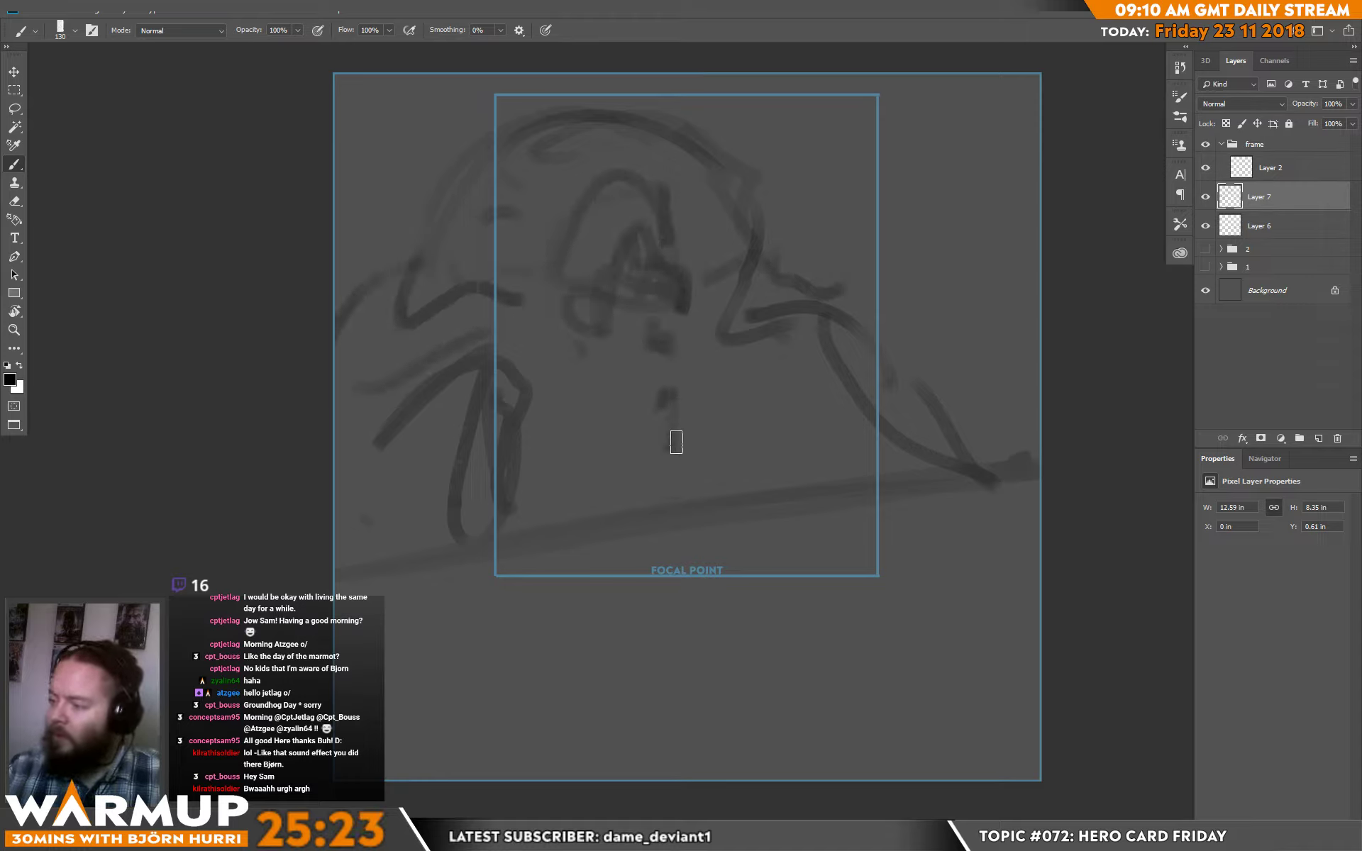
{"action": "mouse_move", "coordinate": [574, 414]}
{"action": "left_mouse_down"}
{"action": "mouse_move", "coordinate": [642, 437]}
{"action": "mouse_move", "coordinate": [677, 493]}
{"action": "left_mouse_up"}
{"action": "left_click_drag", "start_coordinate": [667, 397], "coordinate": [674, 472]}
{"action": "left_click_drag", "start_coordinate": [590, 452], "coordinate": [602, 468]}
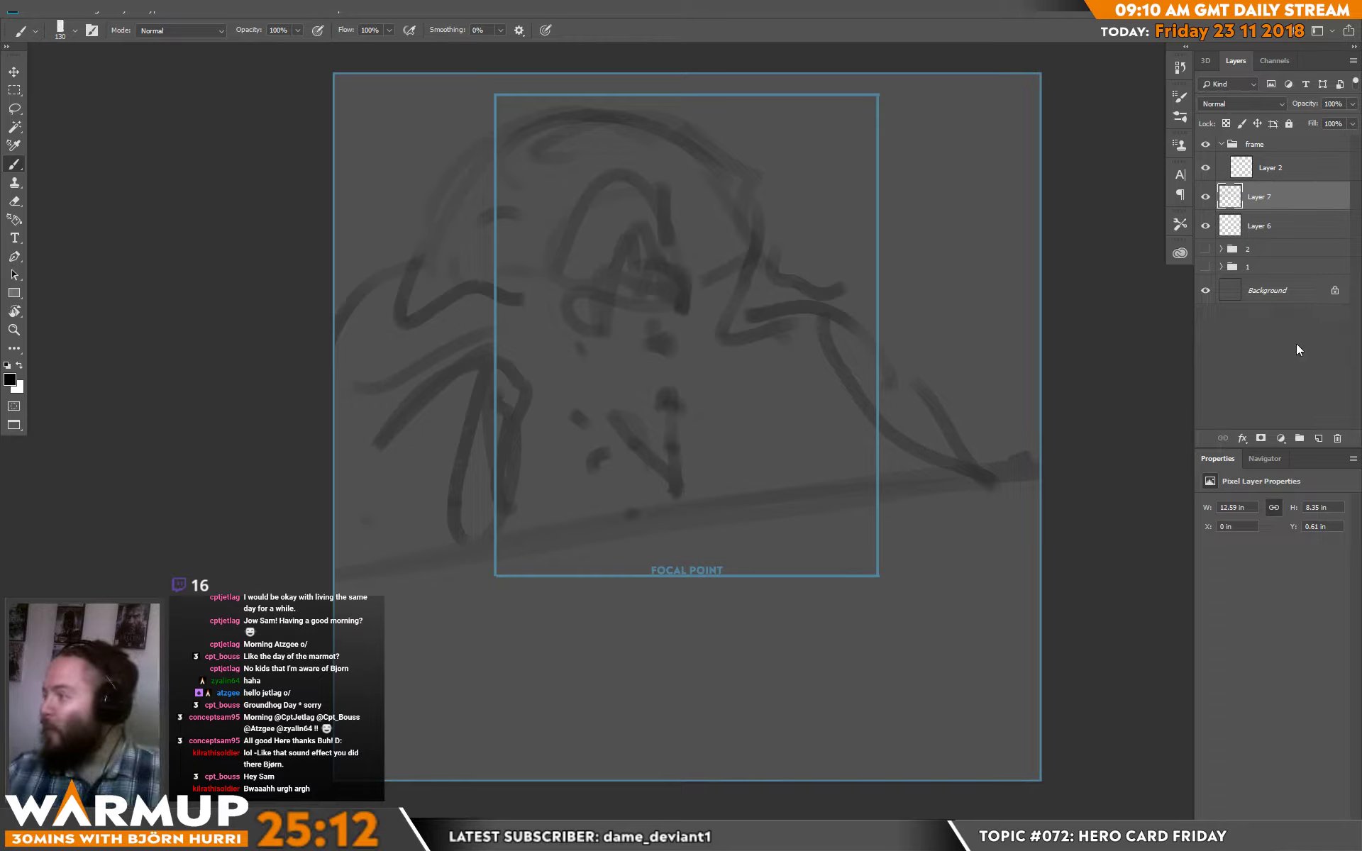
- Add a new layer and sketch a dark hero figure in a wide stance on the ground line, facing the creature
{"action": "left_click", "coordinate": [1318, 438]}
{"action": "left_click_drag", "start_coordinate": [713, 545], "coordinate": [744, 454]}
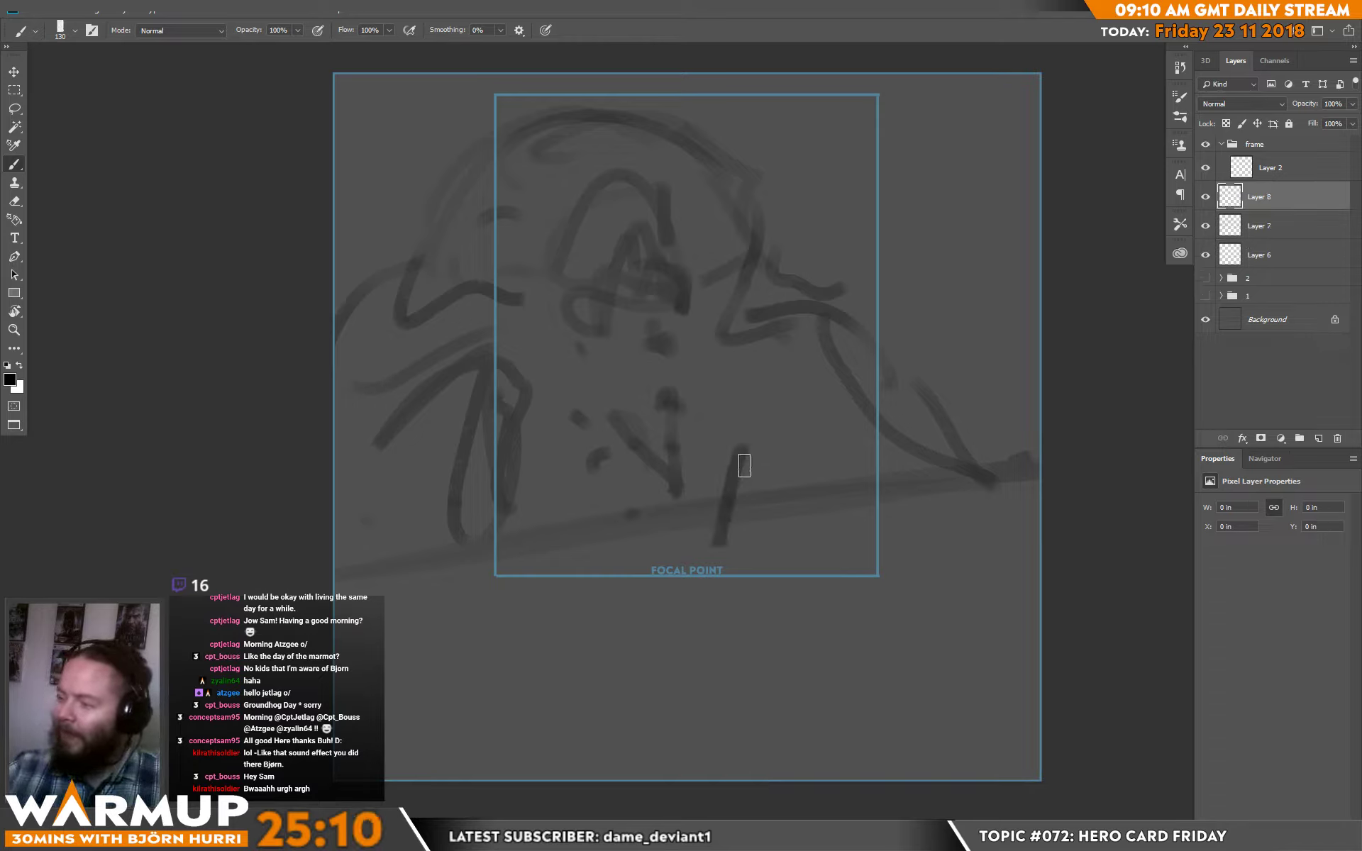
{"action": "mouse_move", "coordinate": [723, 527]}
{"action": "left_mouse_down"}
{"action": "mouse_move", "coordinate": [772, 422]}
{"action": "mouse_move", "coordinate": [832, 450]}
{"action": "left_mouse_up"}
{"action": "left_click_drag", "start_coordinate": [841, 478], "coordinate": [856, 510]}
{"action": "mouse_move", "coordinate": [747, 470]}
{"action": "left_mouse_down"}
{"action": "mouse_move", "coordinate": [799, 444]}
{"action": "mouse_move", "coordinate": [877, 542]}
{"action": "mouse_move", "coordinate": [808, 445]}
{"action": "mouse_move", "coordinate": [782, 443]}
{"action": "mouse_move", "coordinate": [783, 383]}
{"action": "mouse_move", "coordinate": [747, 440]}
{"action": "mouse_move", "coordinate": [769, 378]}
{"action": "left_mouse_up"}
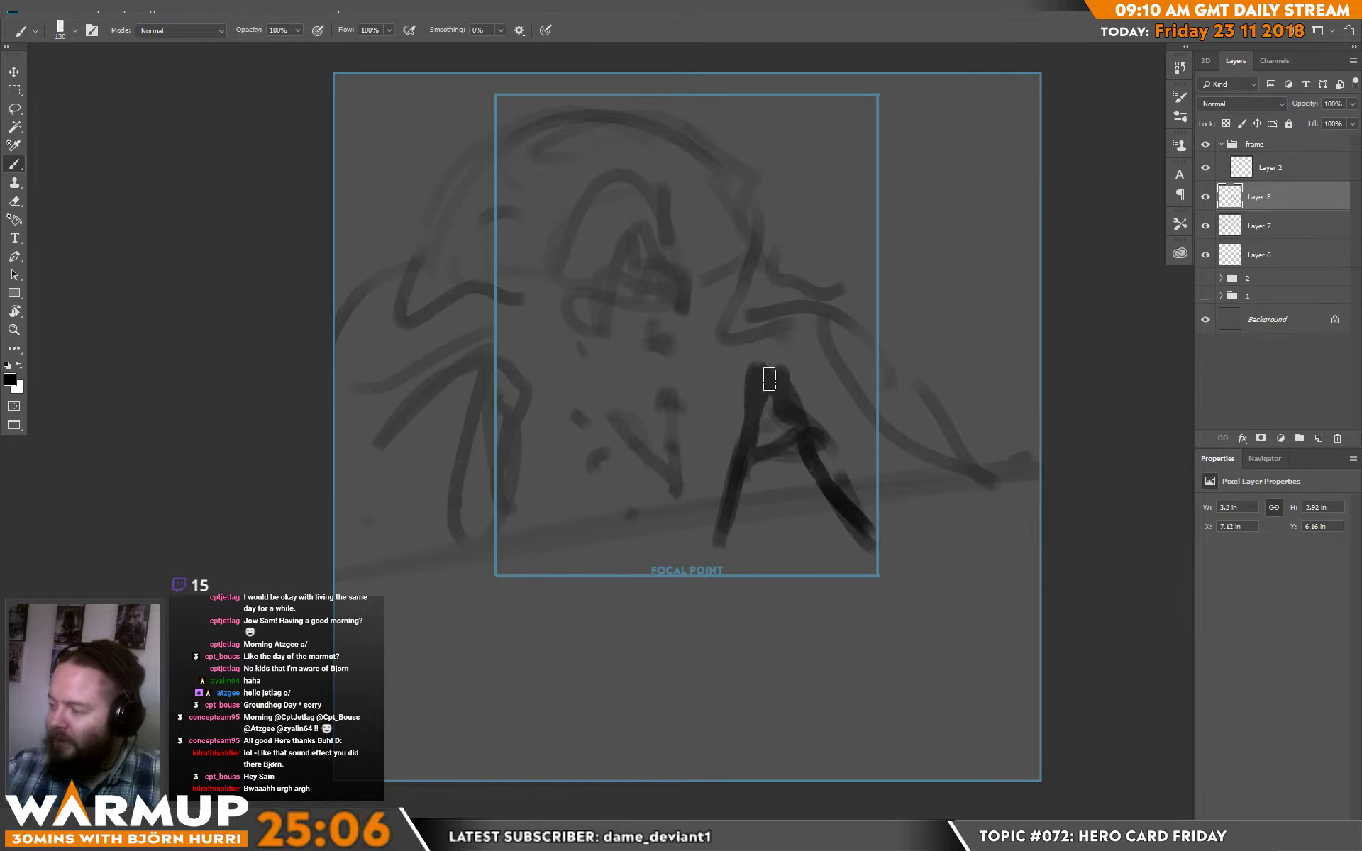
- Reduce the brush to 45 px and add the hero's sword, rear arm, flowing back lines and front foot
{"action": "right_click", "coordinate": [794, 416]}
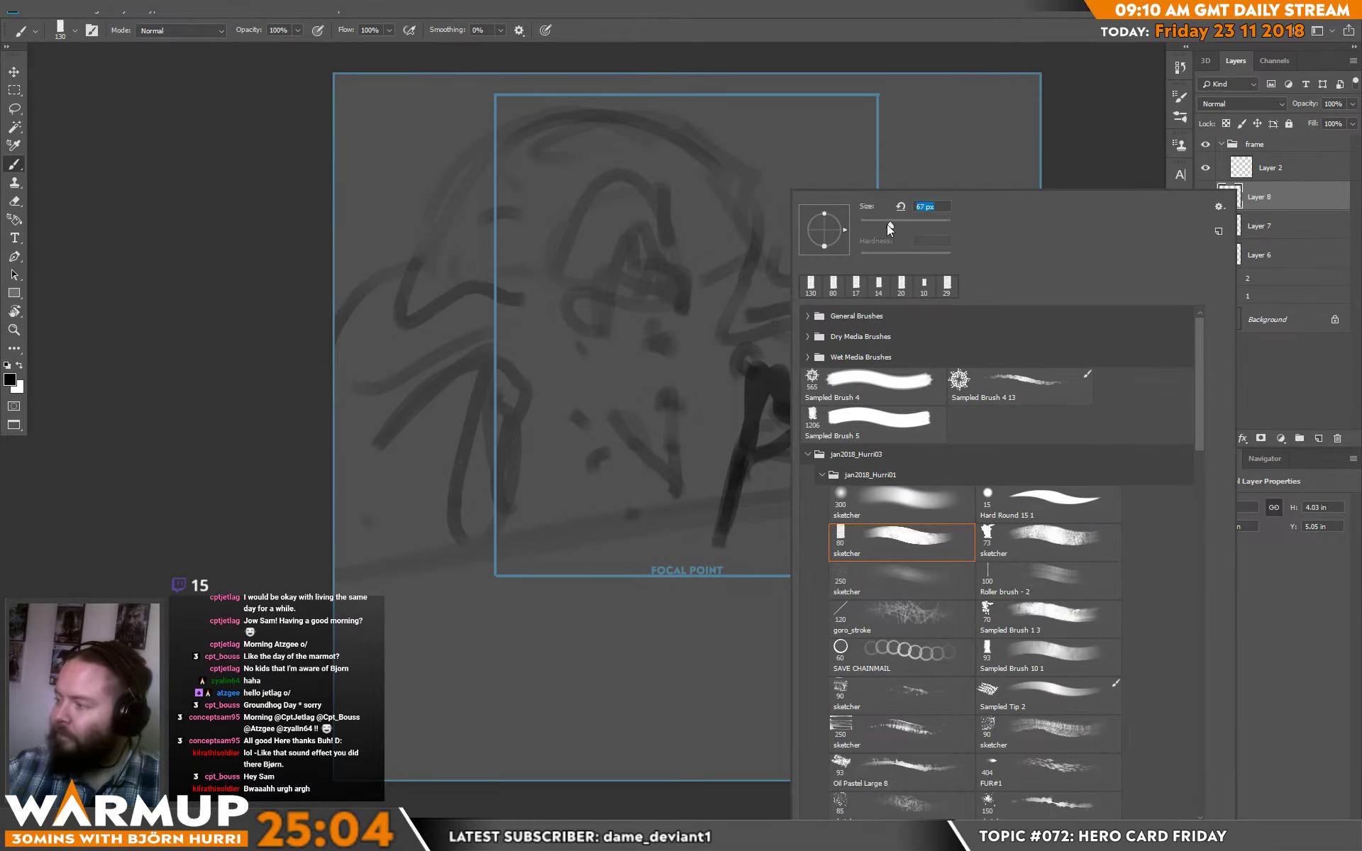
{"action": "left_click_drag", "start_coordinate": [888, 224], "coordinate": [880, 225]}
{"action": "left_click", "coordinate": [735, 368]}
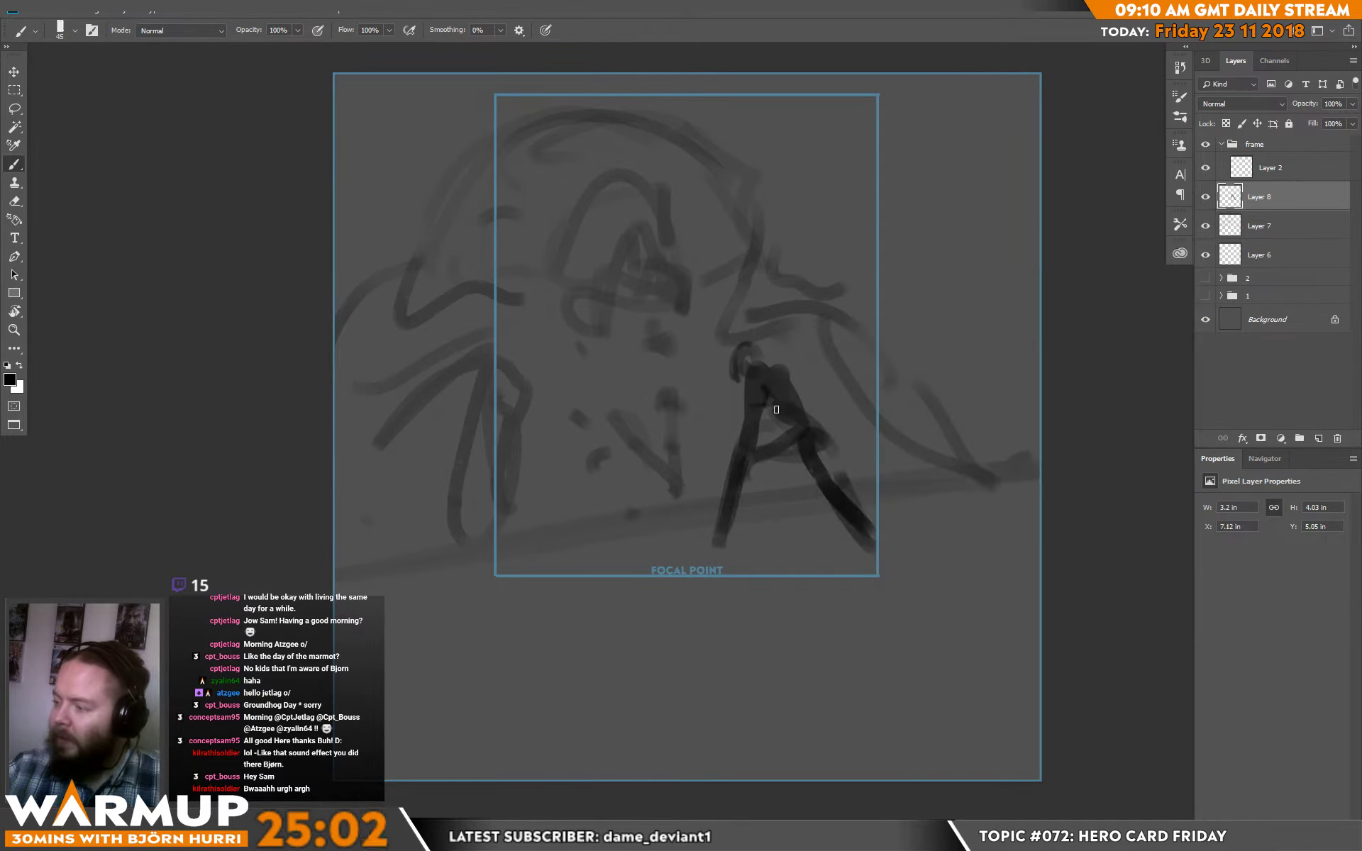
{"action": "mouse_move", "coordinate": [742, 442]}
{"action": "left_mouse_down"}
{"action": "mouse_move", "coordinate": [641, 499]}
{"action": "mouse_move", "coordinate": [737, 447]}
{"action": "left_mouse_up"}
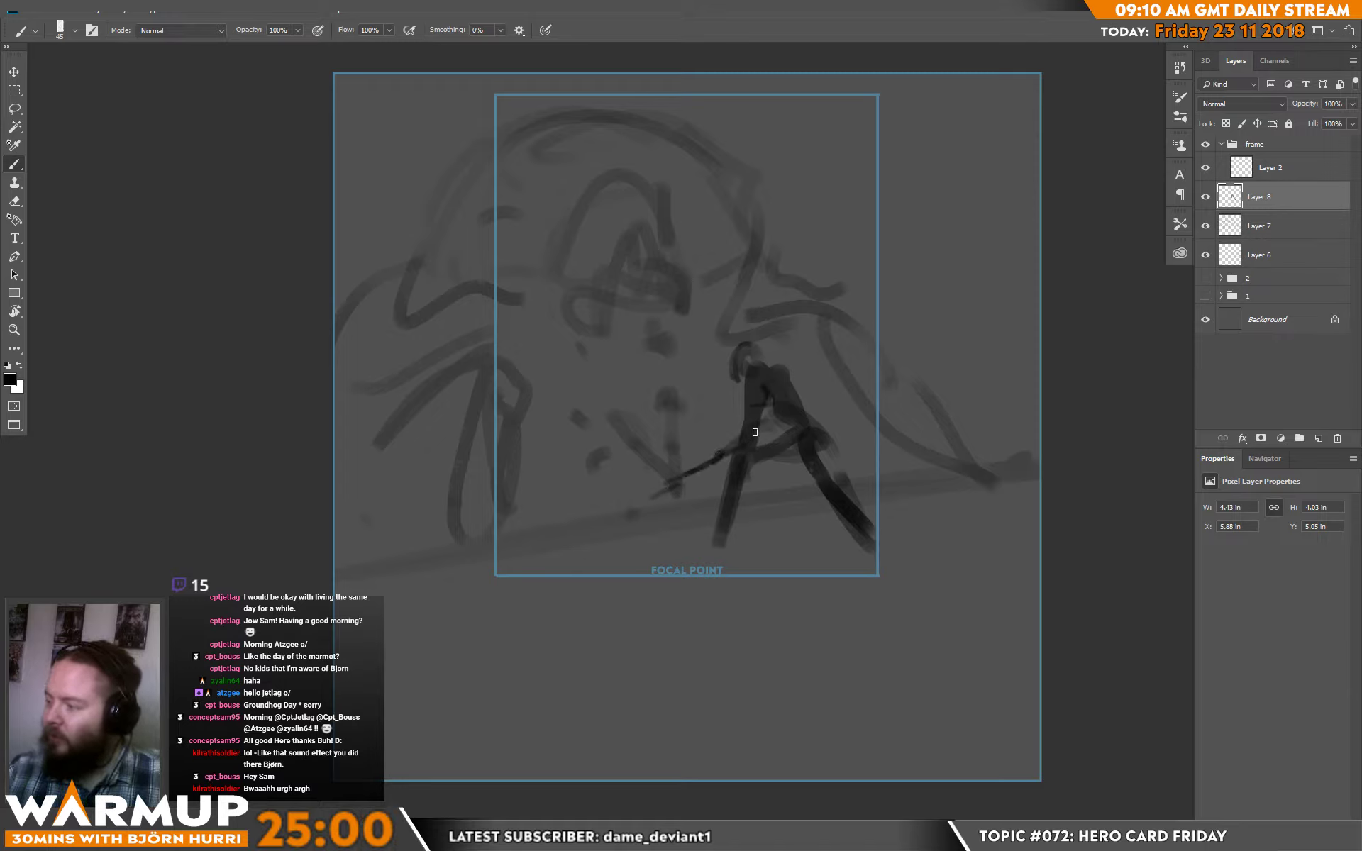
{"action": "mouse_move", "coordinate": [795, 387]}
{"action": "left_mouse_down"}
{"action": "mouse_move", "coordinate": [848, 431]}
{"action": "mouse_move", "coordinate": [797, 386]}
{"action": "mouse_move", "coordinate": [829, 452]}
{"action": "mouse_move", "coordinate": [730, 513]}
{"action": "left_mouse_up"}
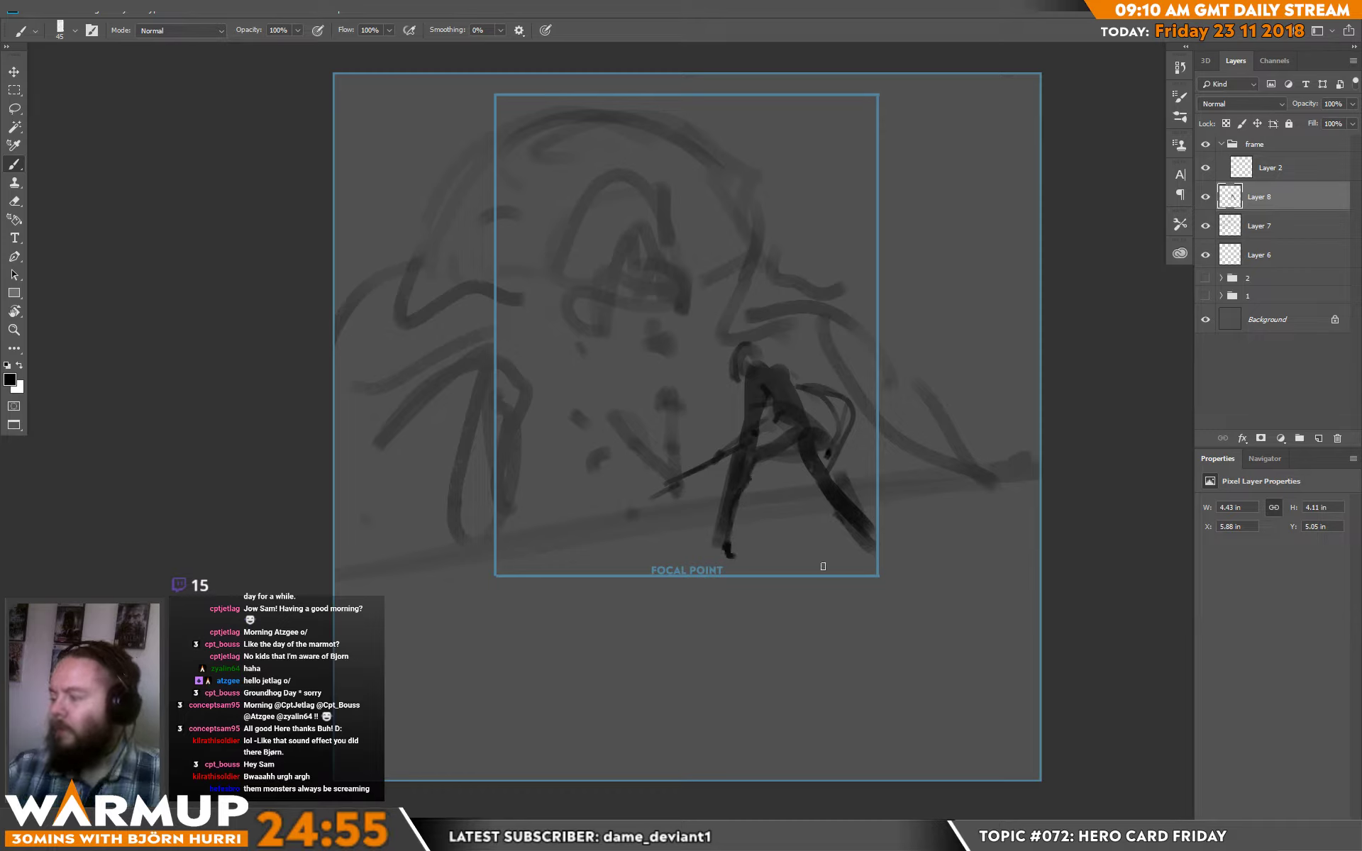
{"action": "key", "text": "v"}
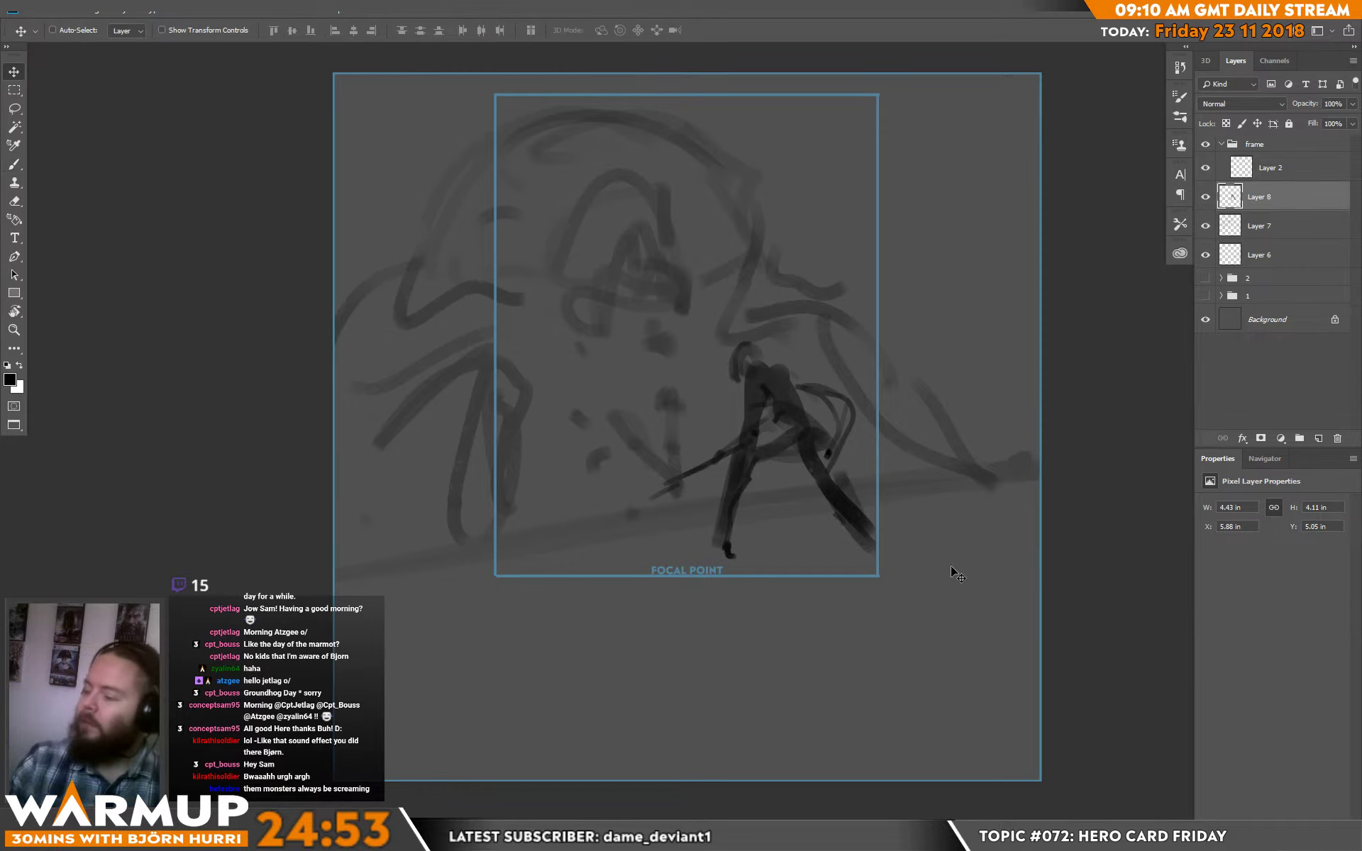
- Add a new layer above Layer 7 and sketch a short post at the ground line and loose ground lines across the foreground
{"action": "left_click_drag", "start_coordinate": [653, 519], "coordinate": [638, 543]}
{"action": "key", "text": "ctrl+z"}
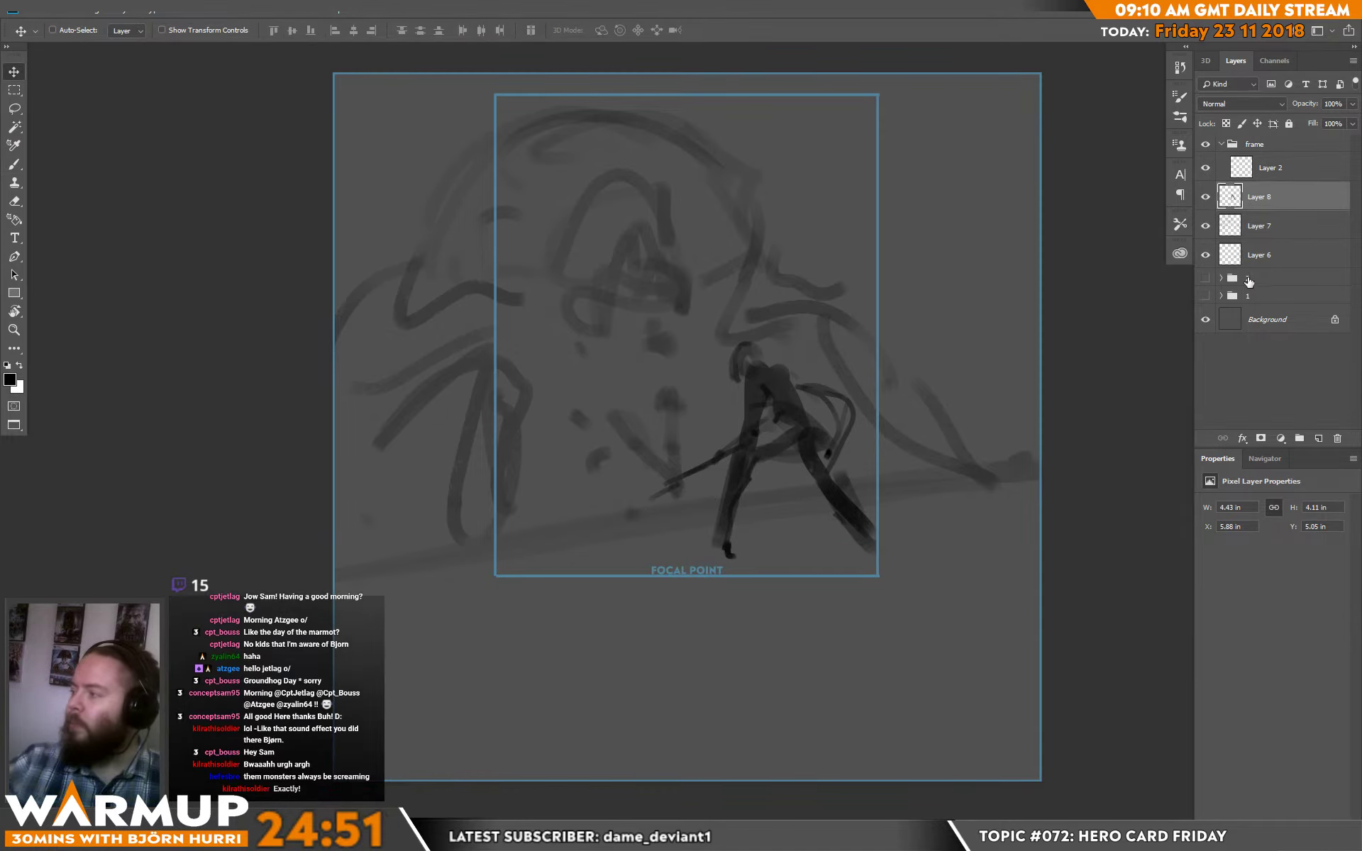
{"action": "left_click", "coordinate": [1259, 225]}
{"action": "key", "text": "b"}
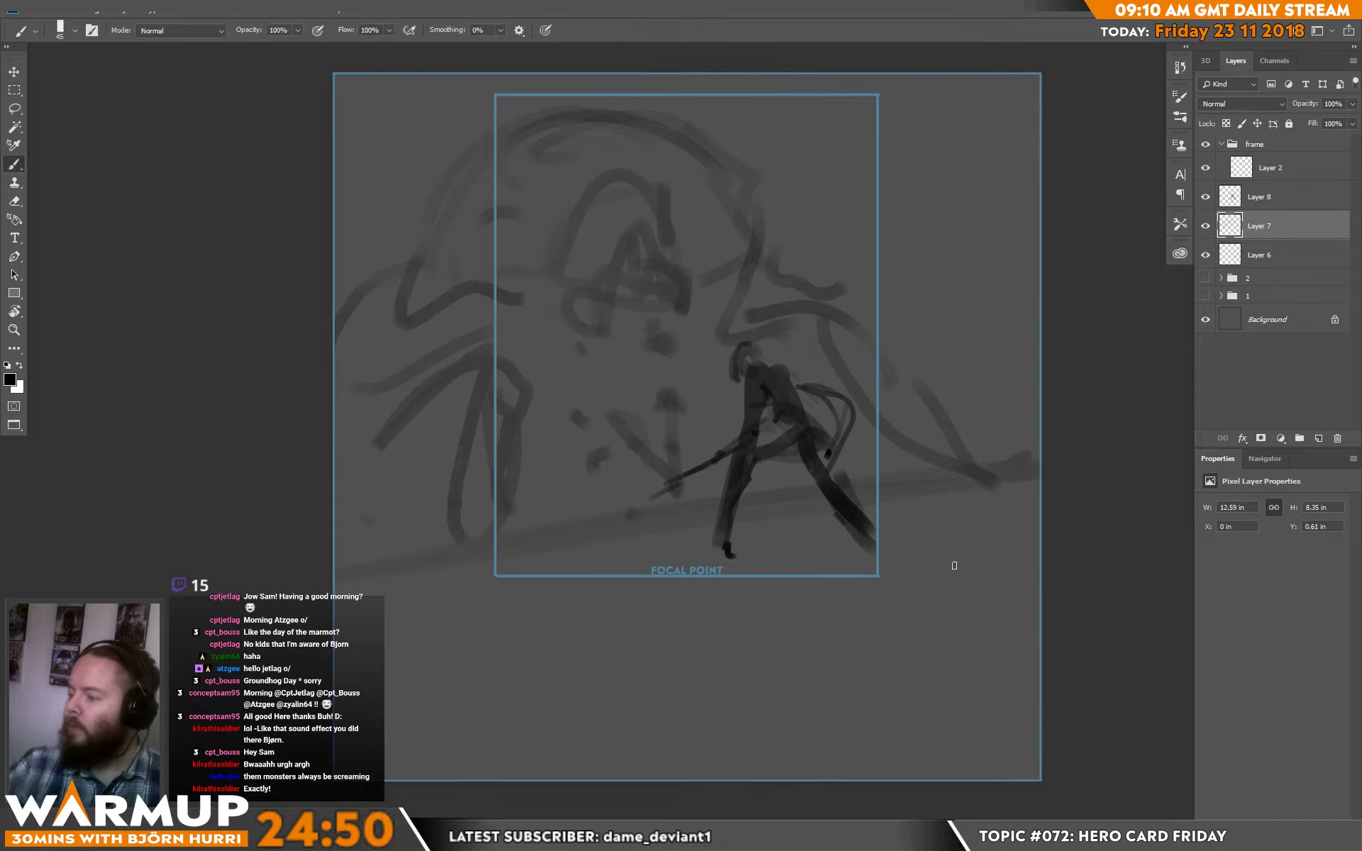
{"action": "left_click", "coordinate": [1318, 438]}
{"action": "left_click_drag", "start_coordinate": [645, 581], "coordinate": [628, 505]}
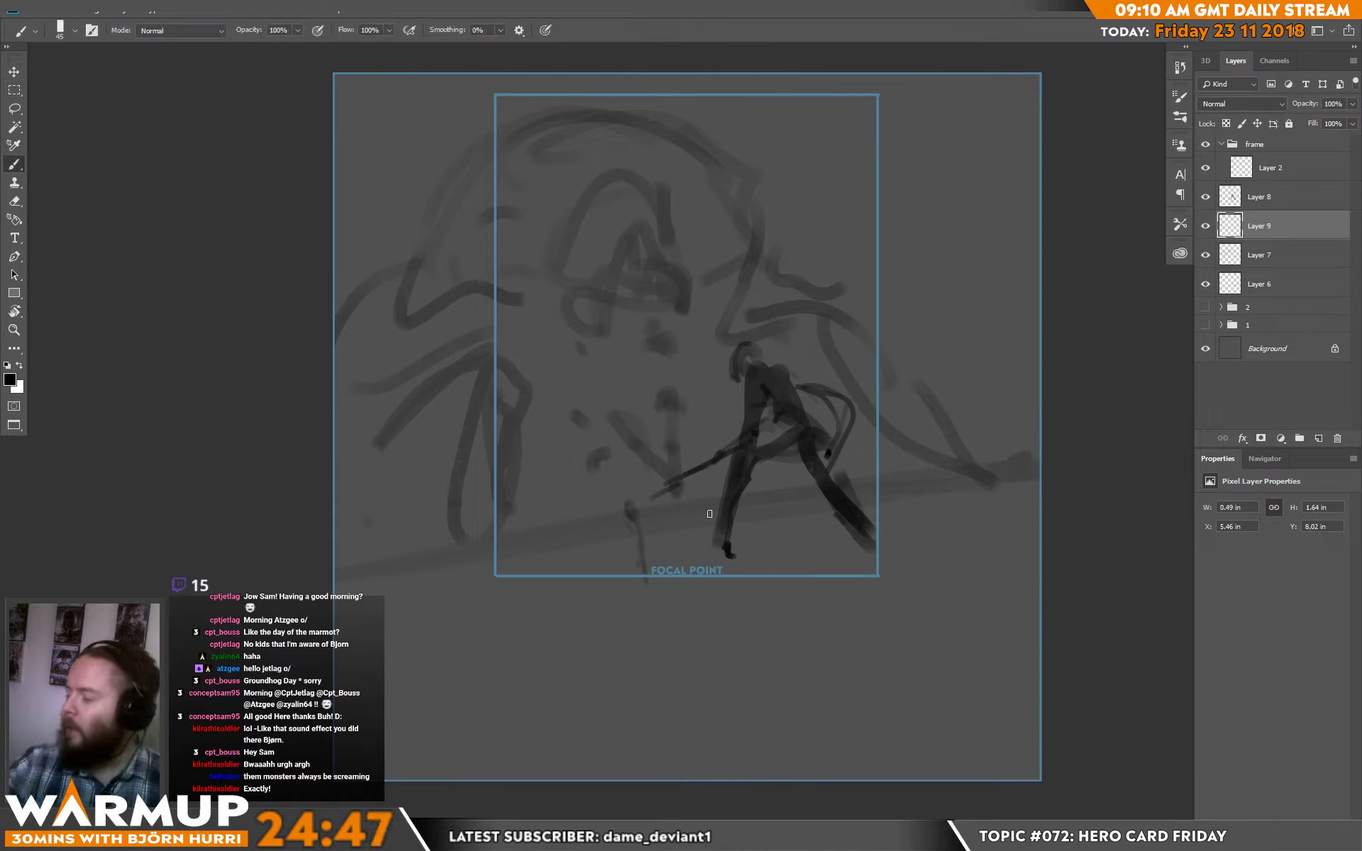
{"action": "left_click_drag", "start_coordinate": [566, 601], "coordinate": [415, 603]}
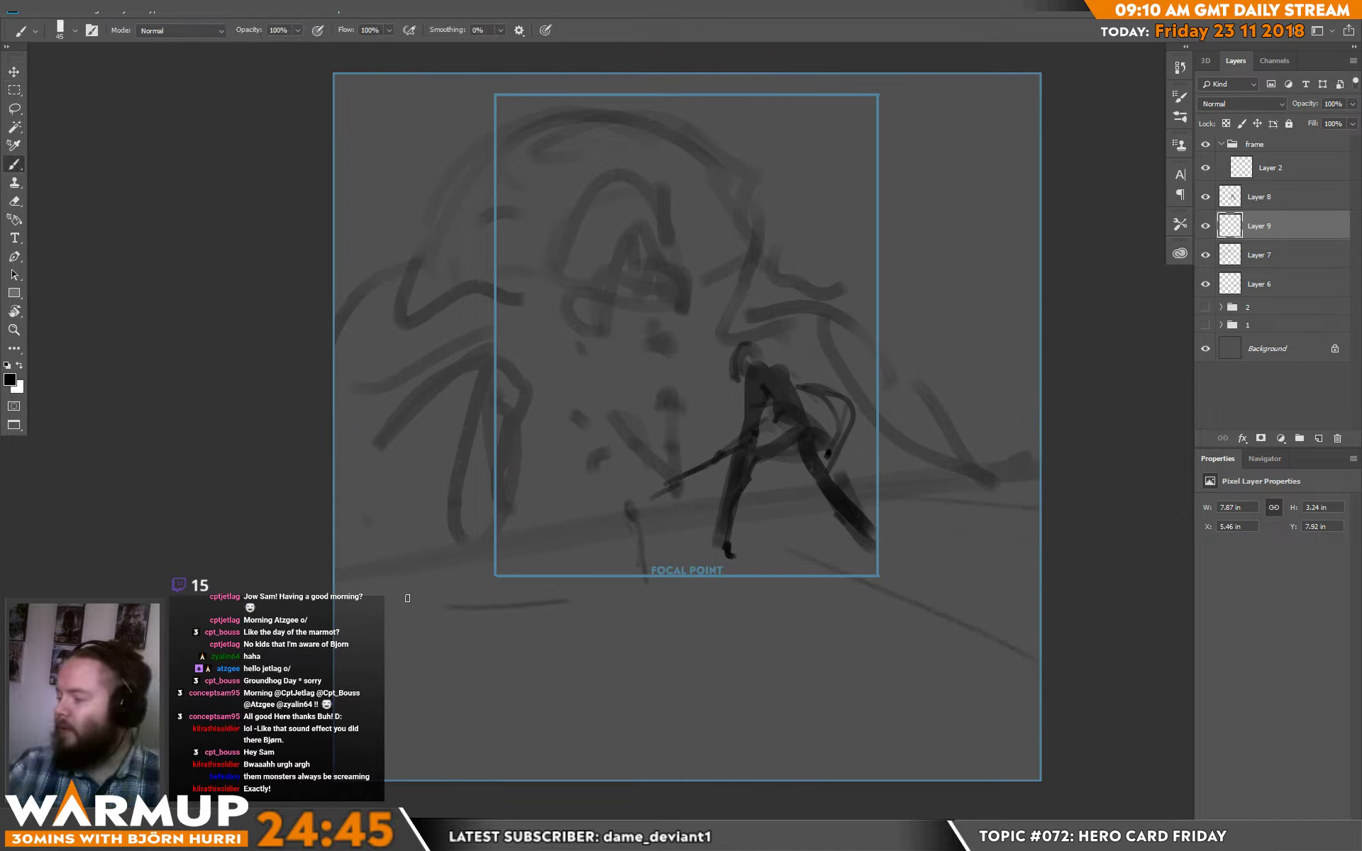
{"action": "mouse_move", "coordinate": [425, 526]}
{"action": "left_mouse_down"}
{"action": "mouse_move", "coordinate": [353, 687]}
{"action": "mouse_move", "coordinate": [448, 706]}
{"action": "left_mouse_up"}
{"action": "left_click_drag", "start_coordinate": [545, 733], "coordinate": [648, 734]}
- Sketch long slanted background lines around the creature, mostly beside its right shoulder, and undo the last unwanted stroke
{"action": "left_click_drag", "start_coordinate": [1007, 458], "coordinate": [917, 277]}
{"action": "left_click_drag", "start_coordinate": [835, 107], "coordinate": [847, 132]}
{"action": "left_click_drag", "start_coordinate": [873, 190], "coordinate": [988, 453]}
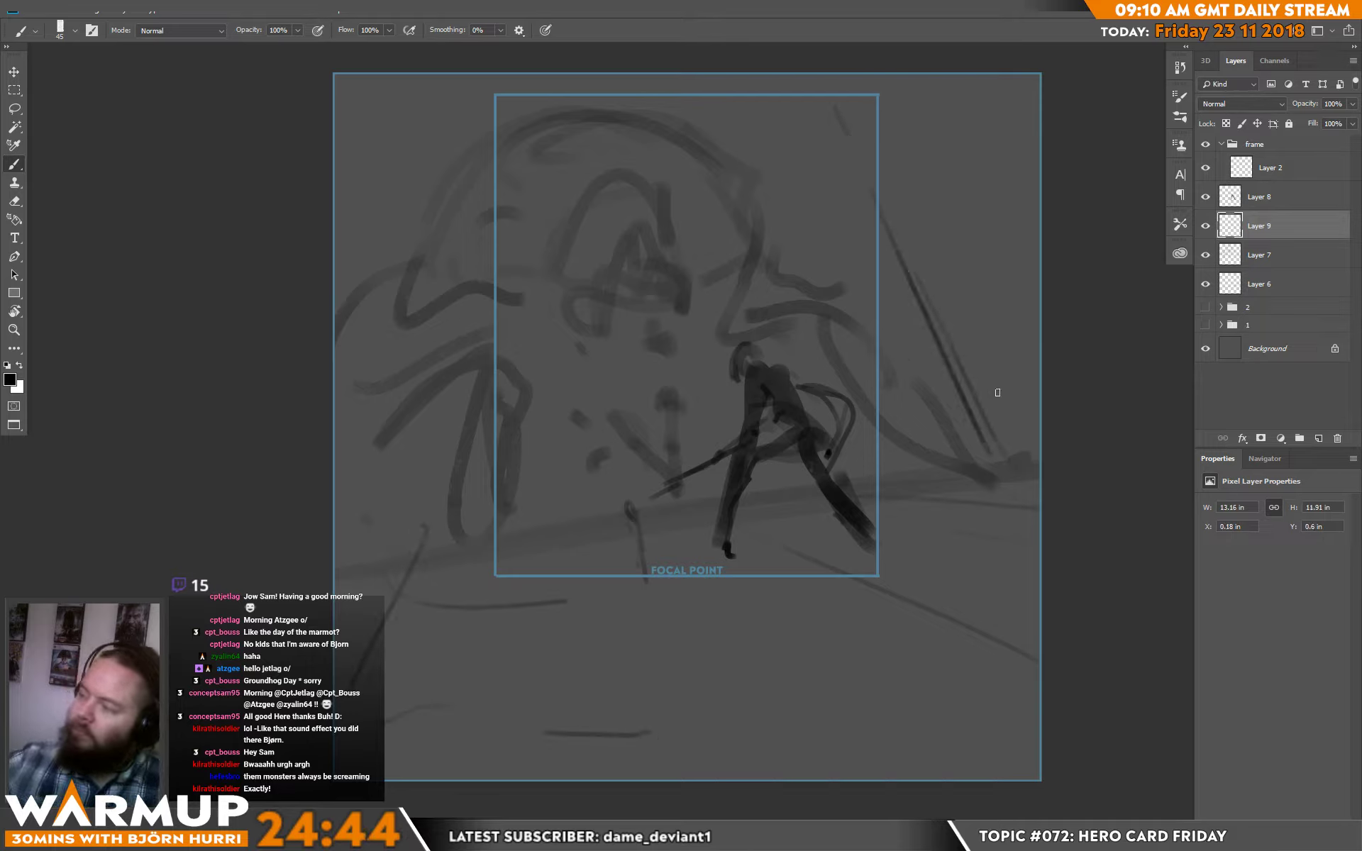
{"action": "left_click_drag", "start_coordinate": [899, 85], "coordinate": [1023, 336]}
{"action": "left_click_drag", "start_coordinate": [786, 138], "coordinate": [825, 220]}
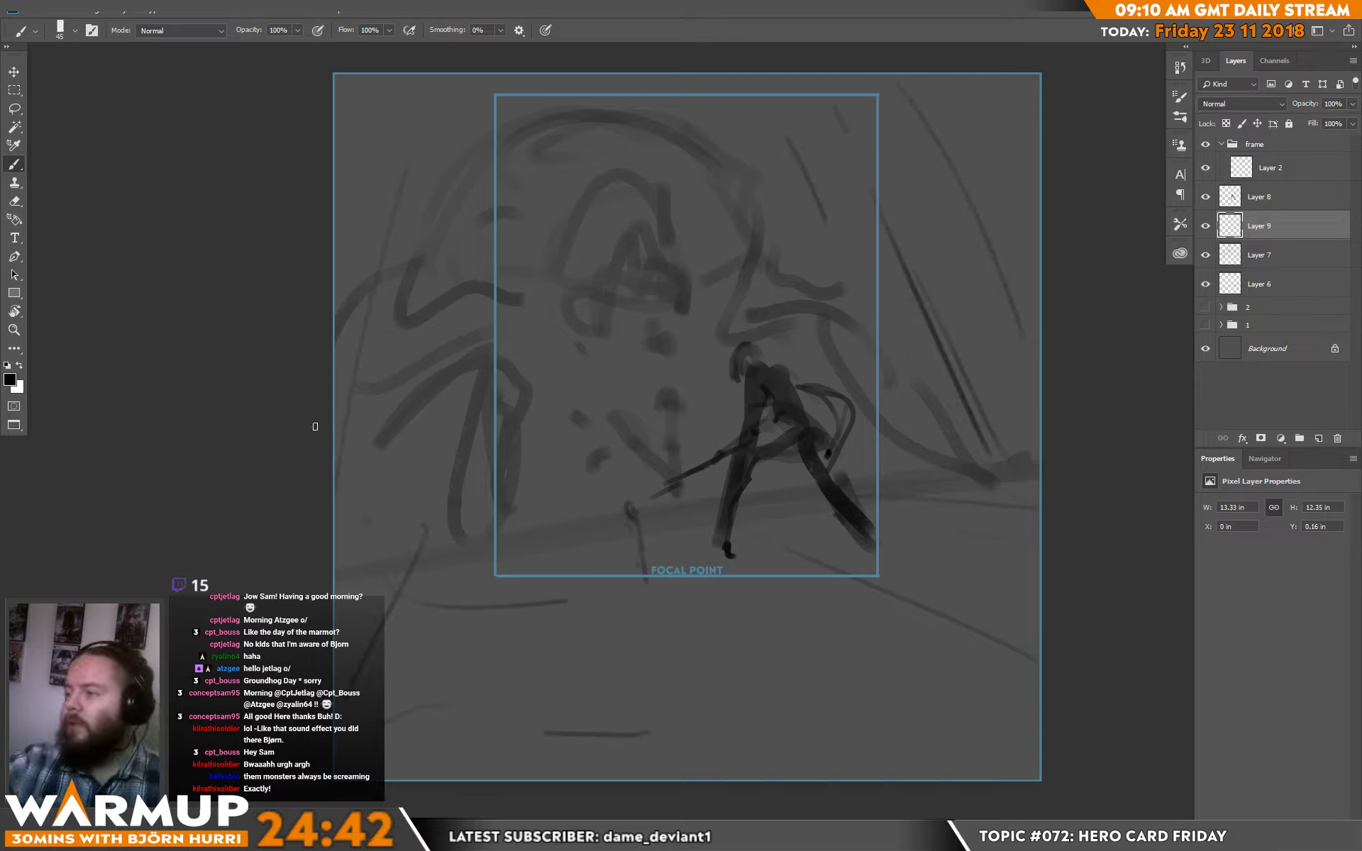
{"action": "key", "text": "ctrl+z"}
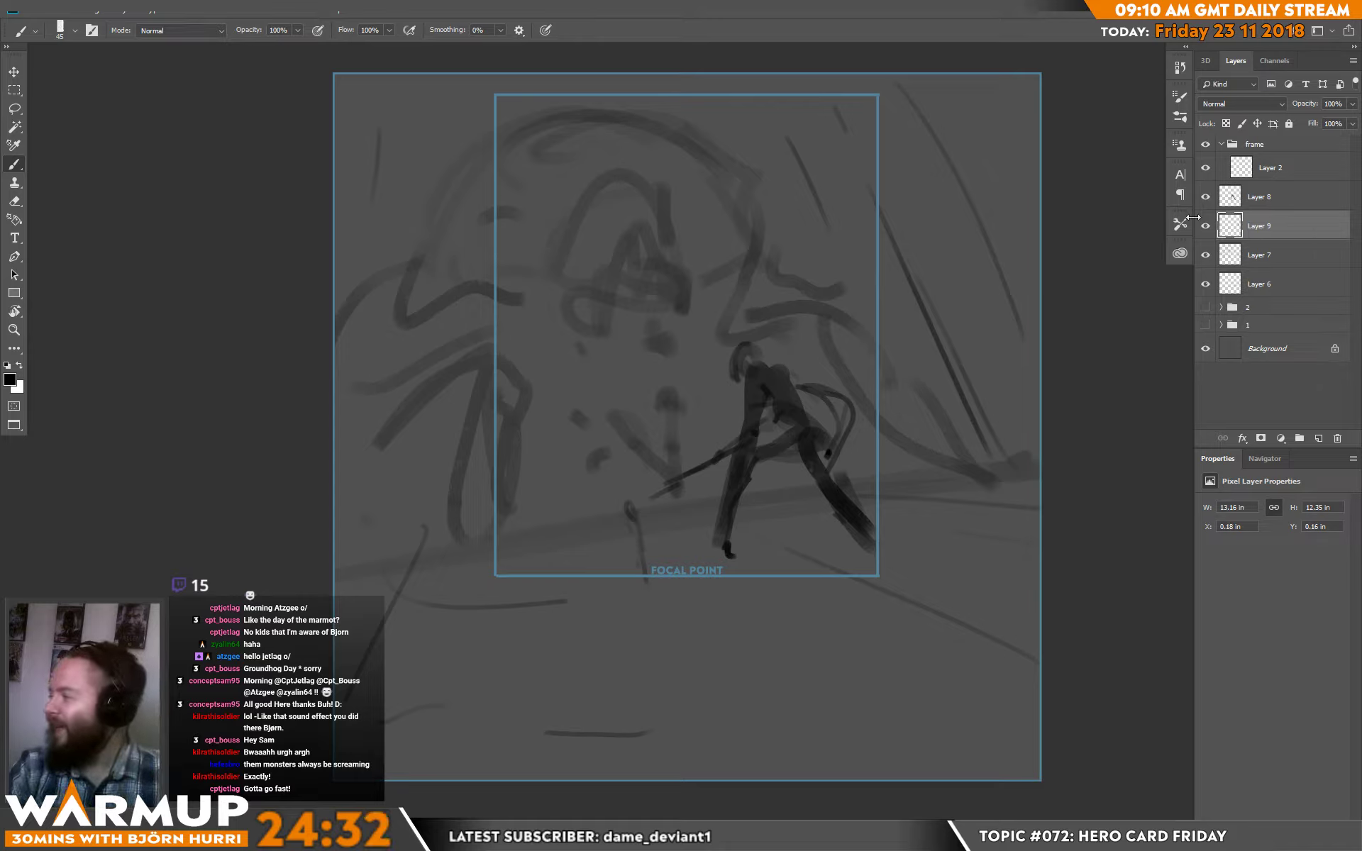
- Group Layers 8, 9, 7 and 6 and name the group 3
{"action": "left_click", "coordinate": [1259, 195]}
{"action": "left_click", "coordinate": [1286, 286], "text": "shift"}
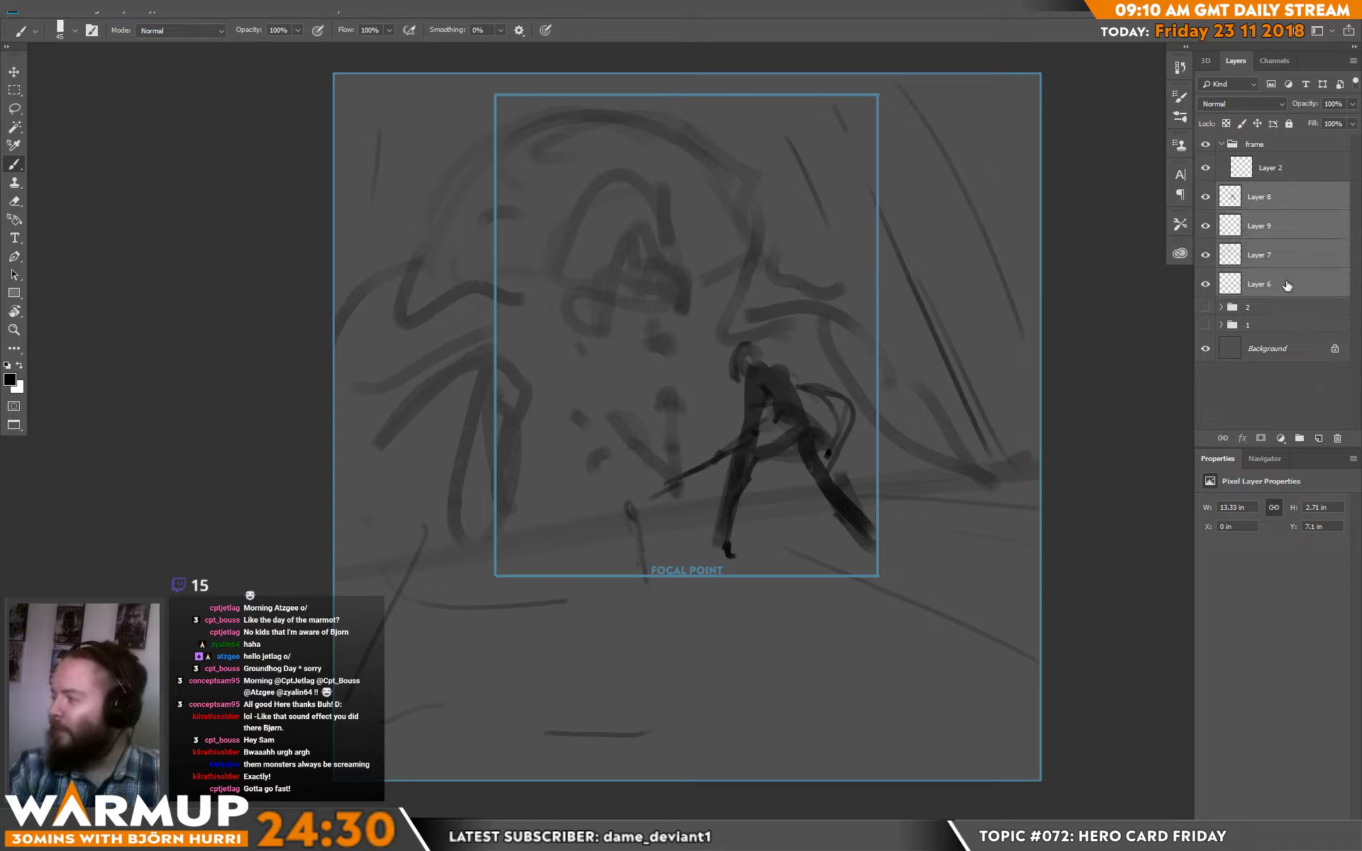
{"action": "key", "text": "ctrl+g"}
{"action": "double_click", "coordinate": [1257, 189]}
{"action": "type", "text": "3"}
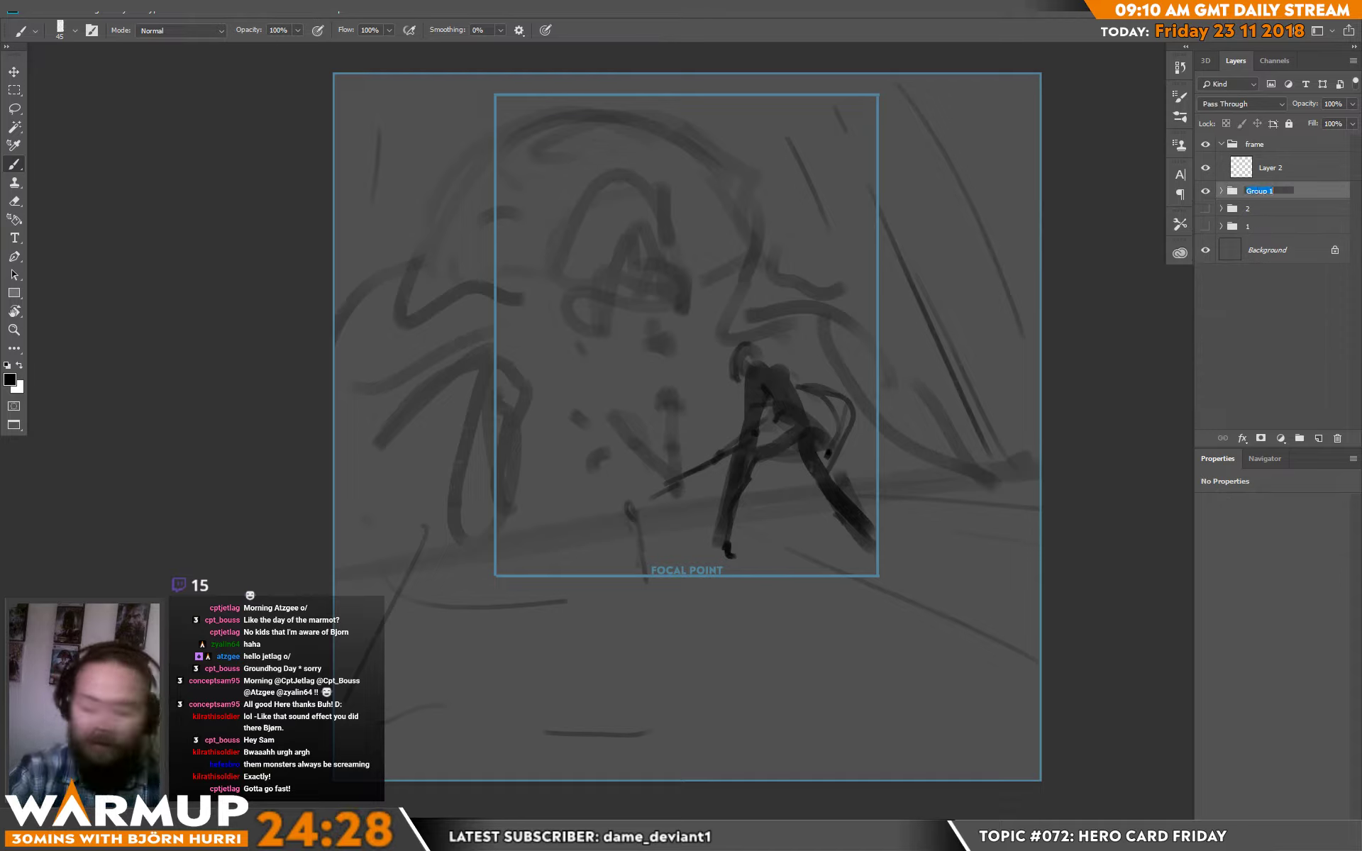
{"action": "key", "text": "Return"}
- Duplicate the Background layer three times
{"action": "left_click", "coordinate": [1261, 251]}
{"action": "key", "text": "ctrl+j"}
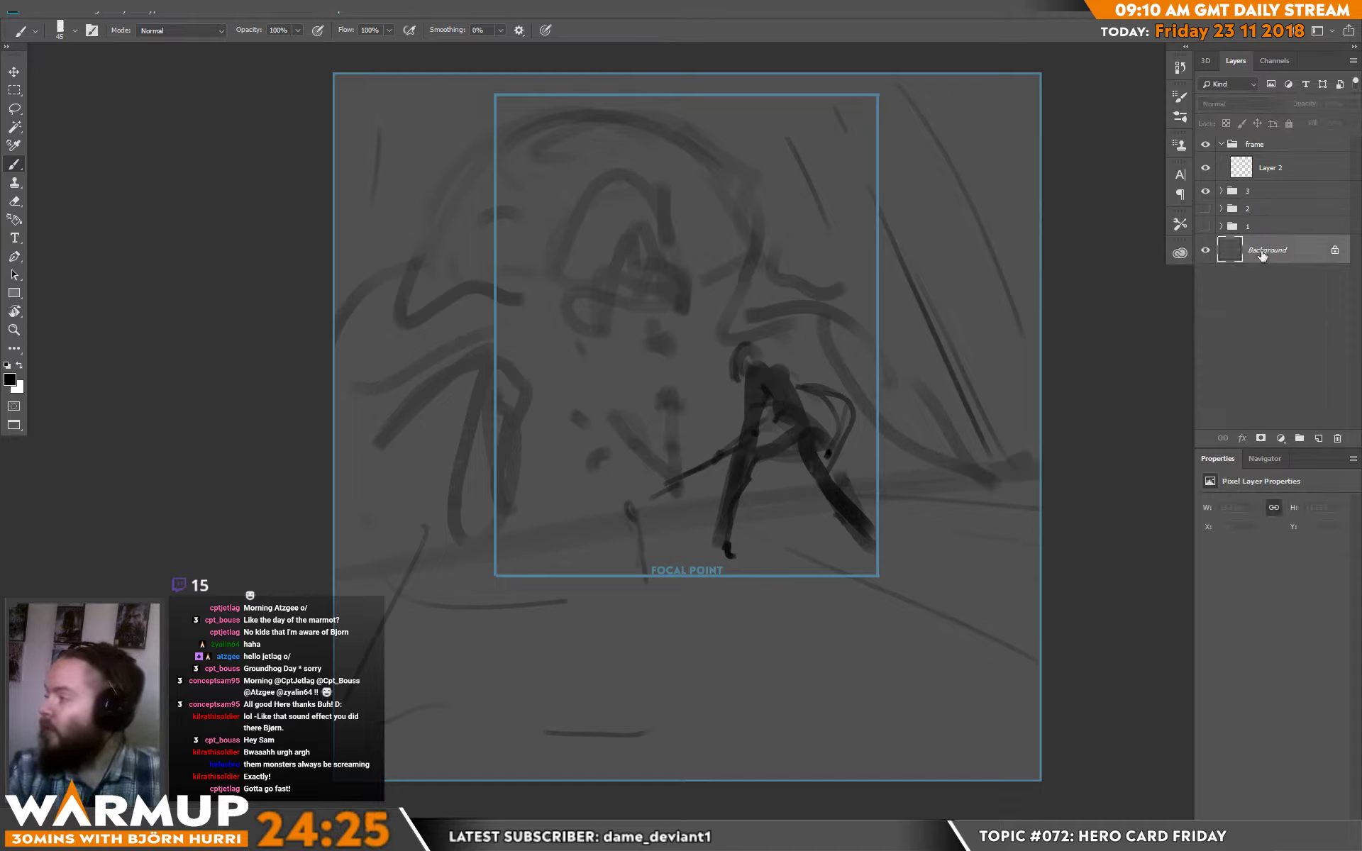
{"action": "key", "text": "ctrl+j"}
{"action": "key", "text": "ctrl+j"}
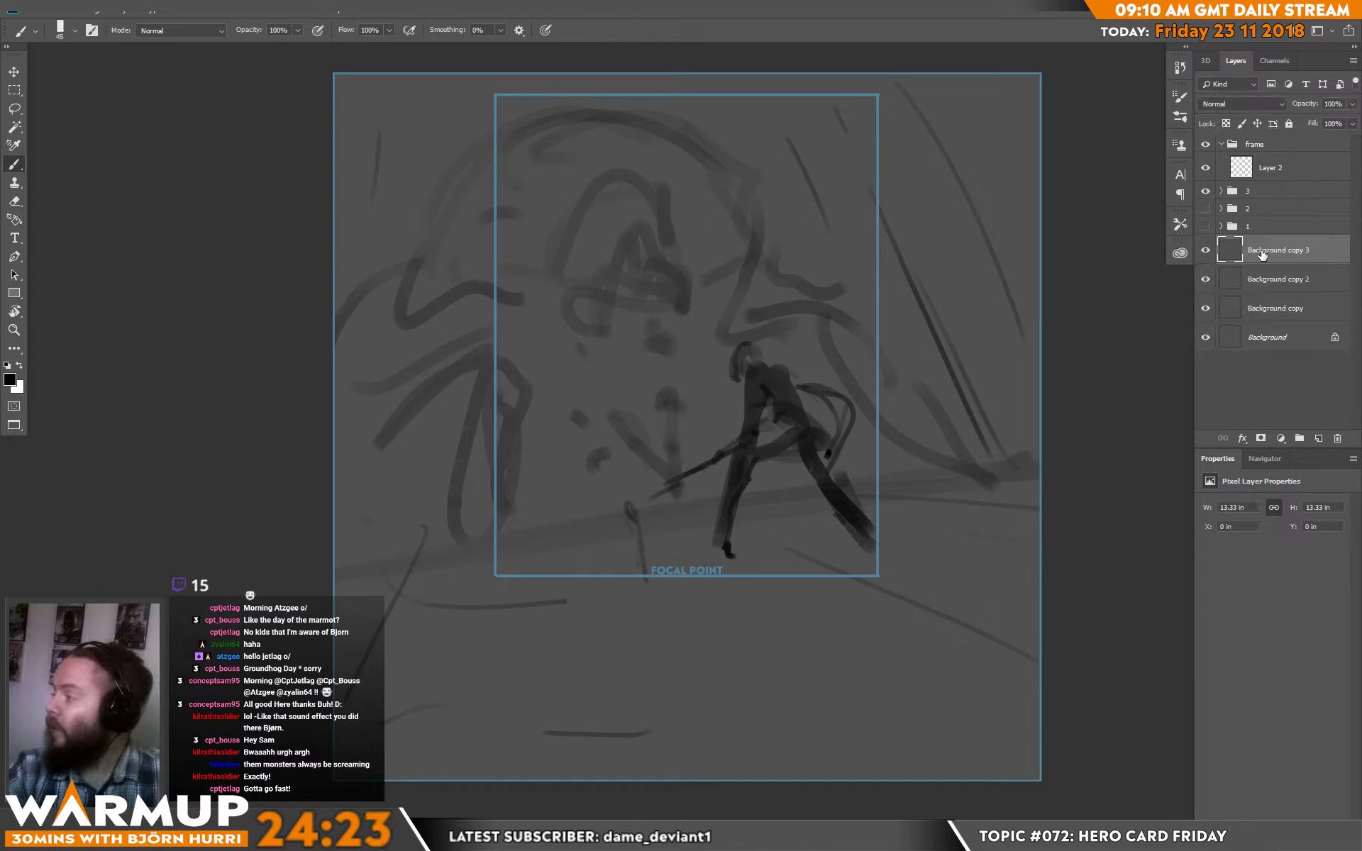
- Place one background copy beneath the sketch layers inside each of the groups 1, 2 and 3
{"action": "left_click", "coordinate": [1221, 226]}
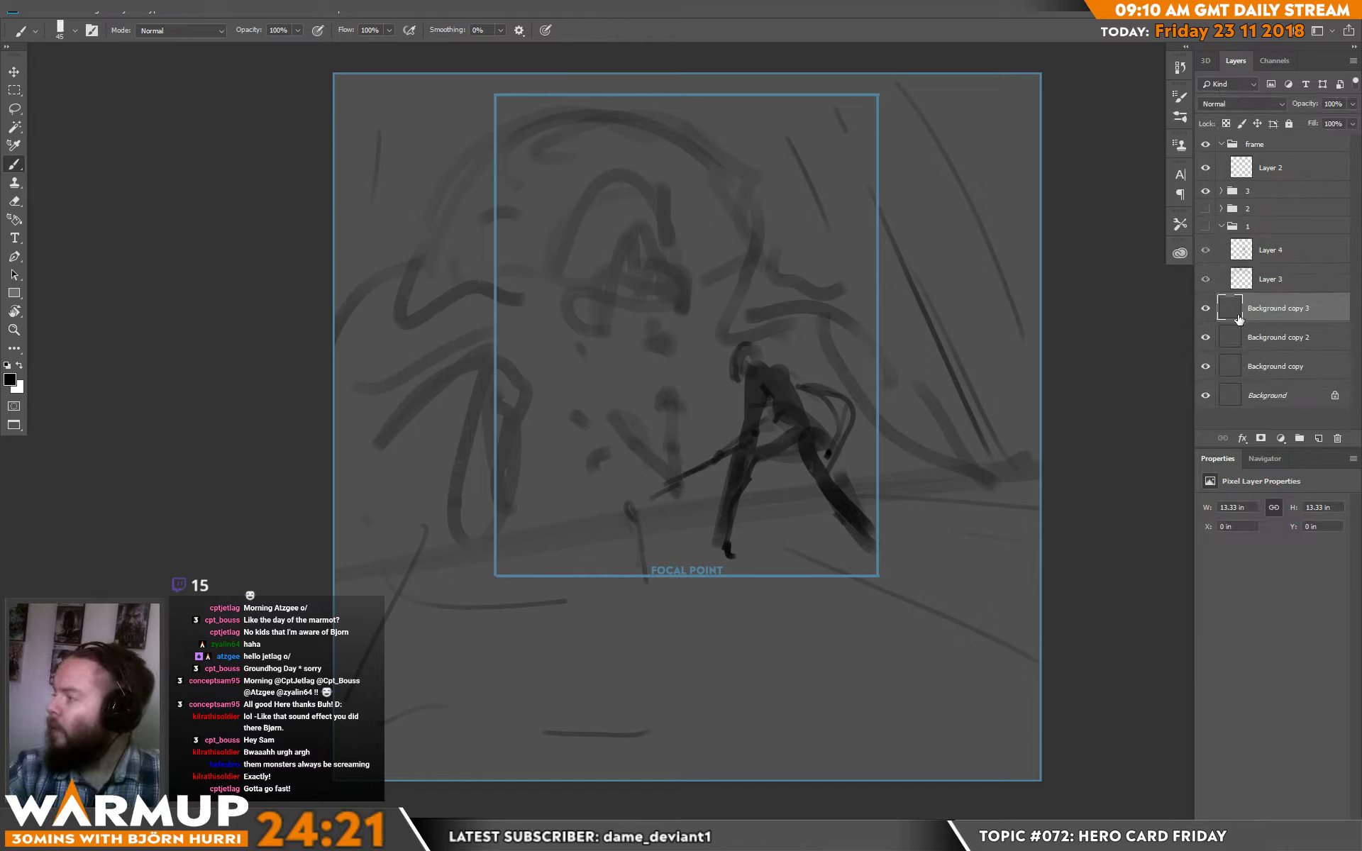
{"action": "left_click_drag", "start_coordinate": [1264, 313], "coordinate": [1269, 285]}
{"action": "left_click", "coordinate": [1232, 228]}
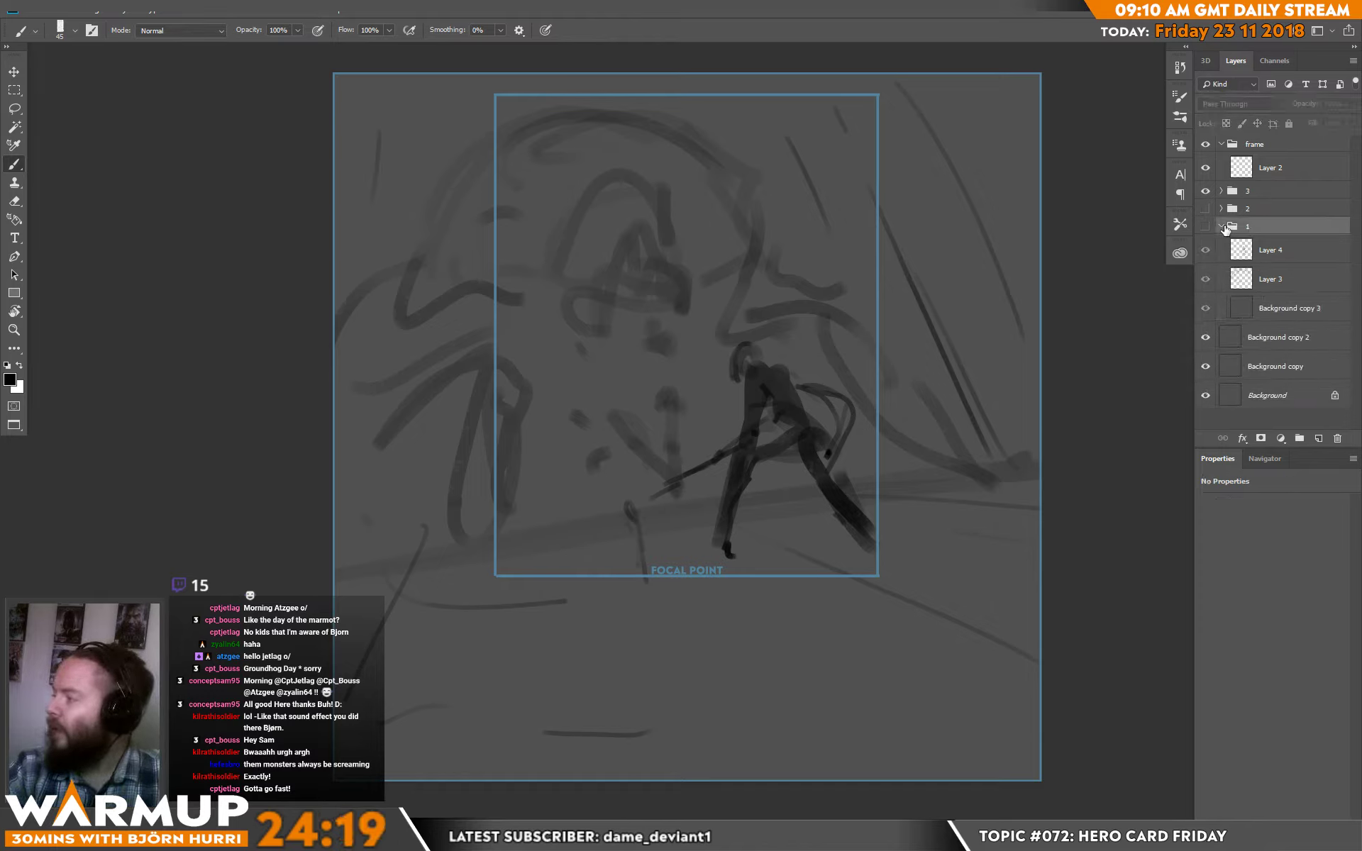
{"action": "left_click", "coordinate": [1221, 227]}
{"action": "left_click", "coordinate": [1221, 208]}
{"action": "left_click_drag", "start_coordinate": [1268, 284], "coordinate": [1260, 245]}
{"action": "left_click", "coordinate": [1220, 209]}
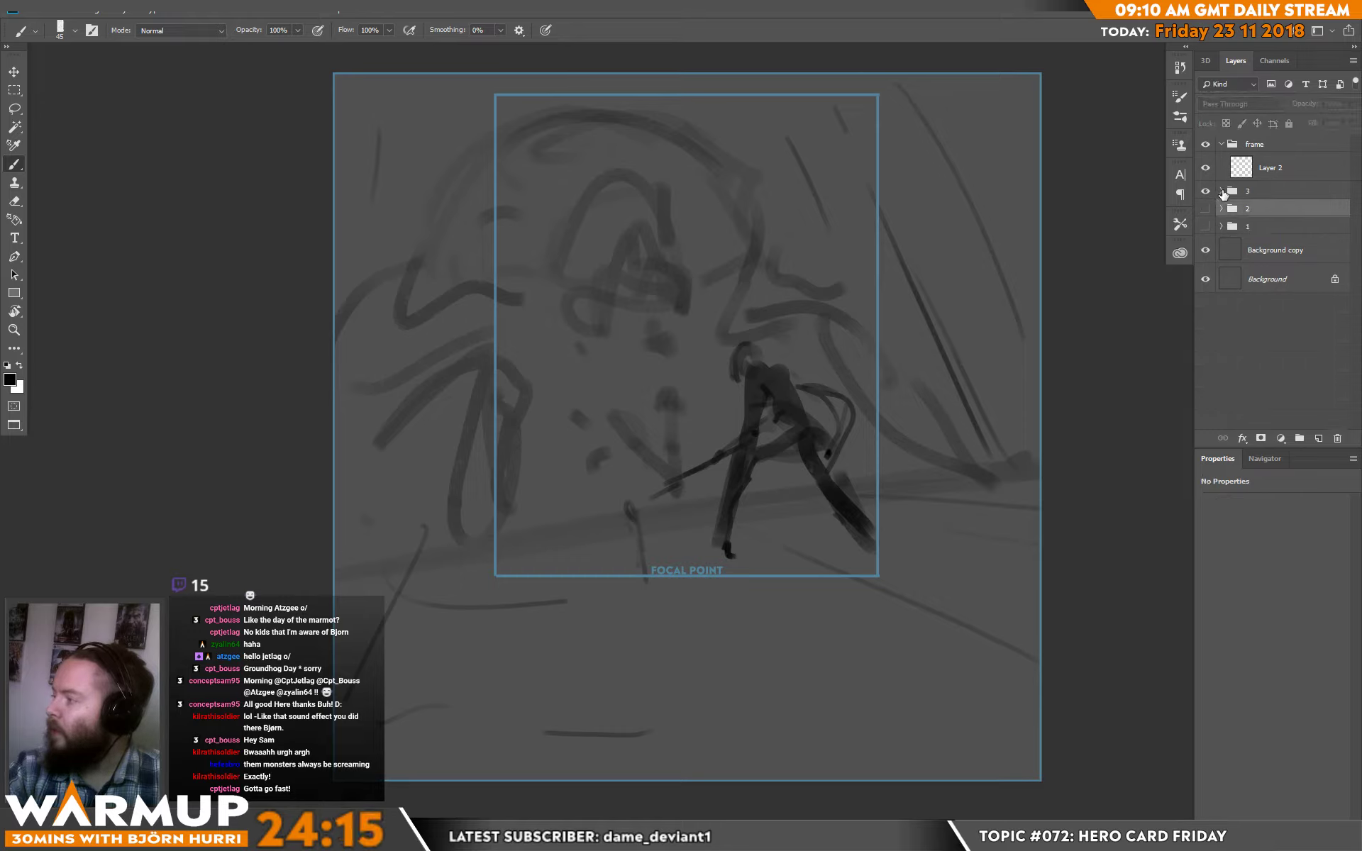
{"action": "left_click", "coordinate": [1221, 191]}
{"action": "left_click_drag", "start_coordinate": [1266, 376], "coordinate": [1280, 305]}
{"action": "left_click", "coordinate": [1222, 191]}
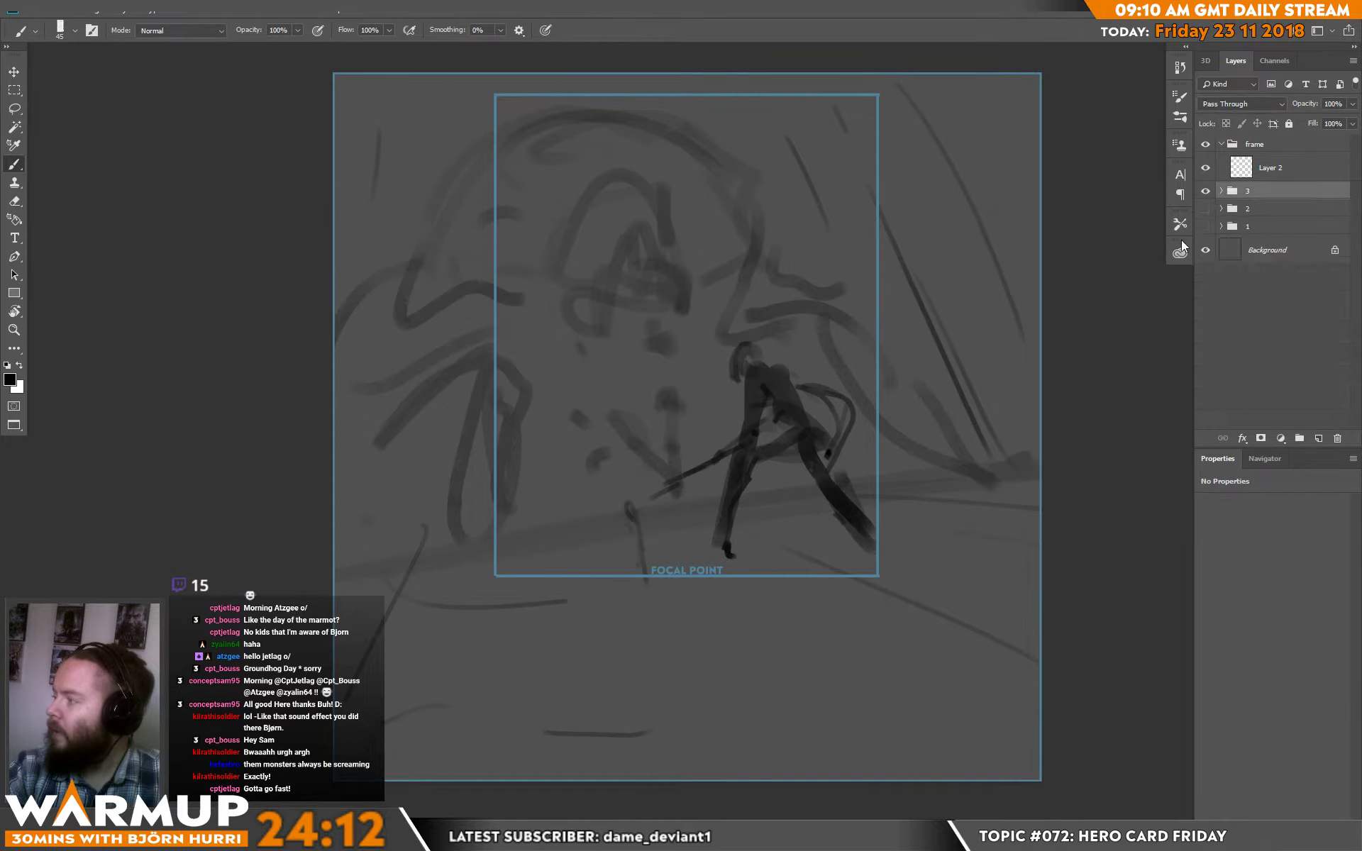
- Extend the canvas with the Crop tool evenly on both sides to about three times its width
{"action": "key", "text": "x"}
{"action": "key", "text": "ctrl+minus"}
{"action": "key", "text": "ctrl+minus"}
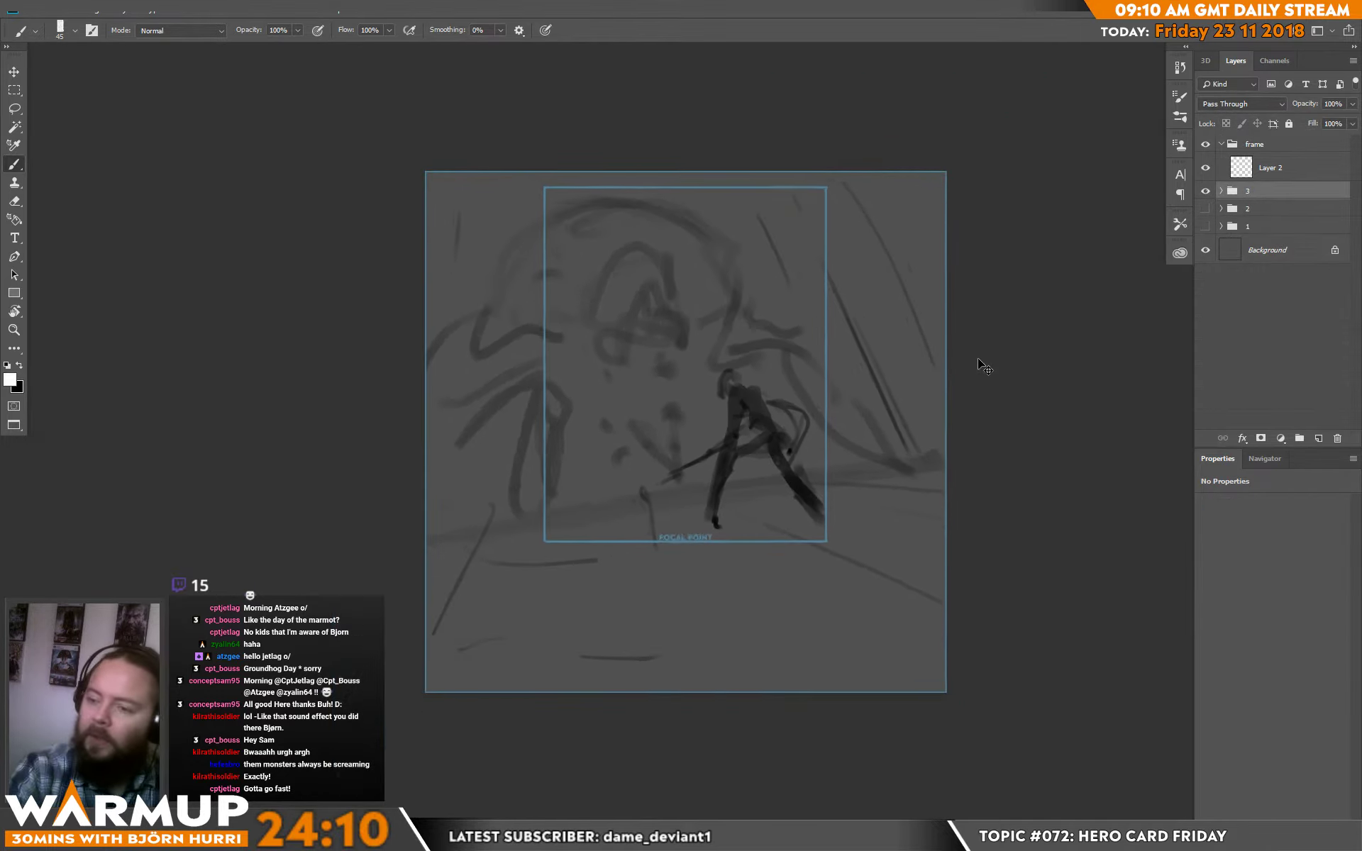
{"action": "key", "text": "c"}
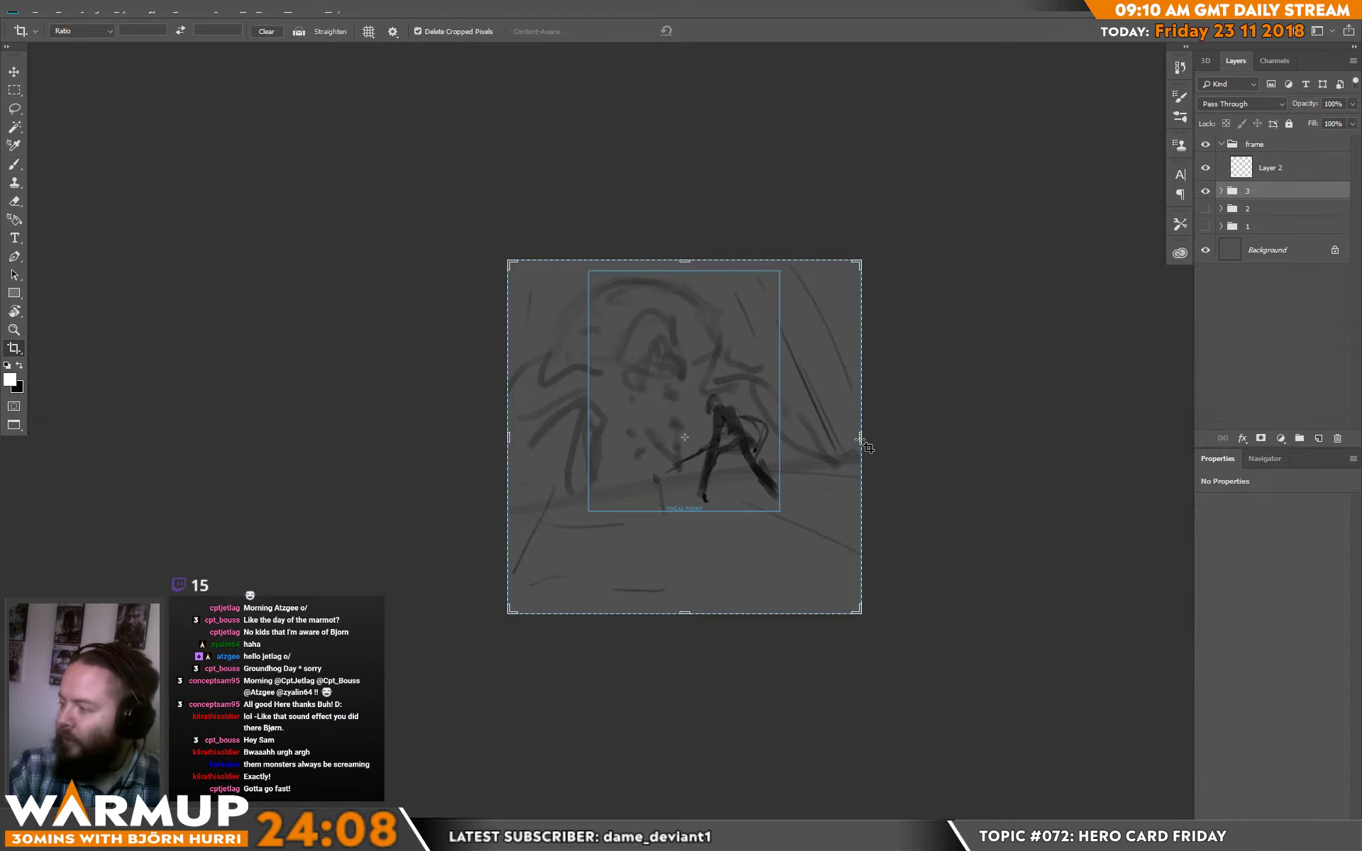
{"action": "left_click_drag", "start_coordinate": [861, 440], "coordinate": [1216, 432]}
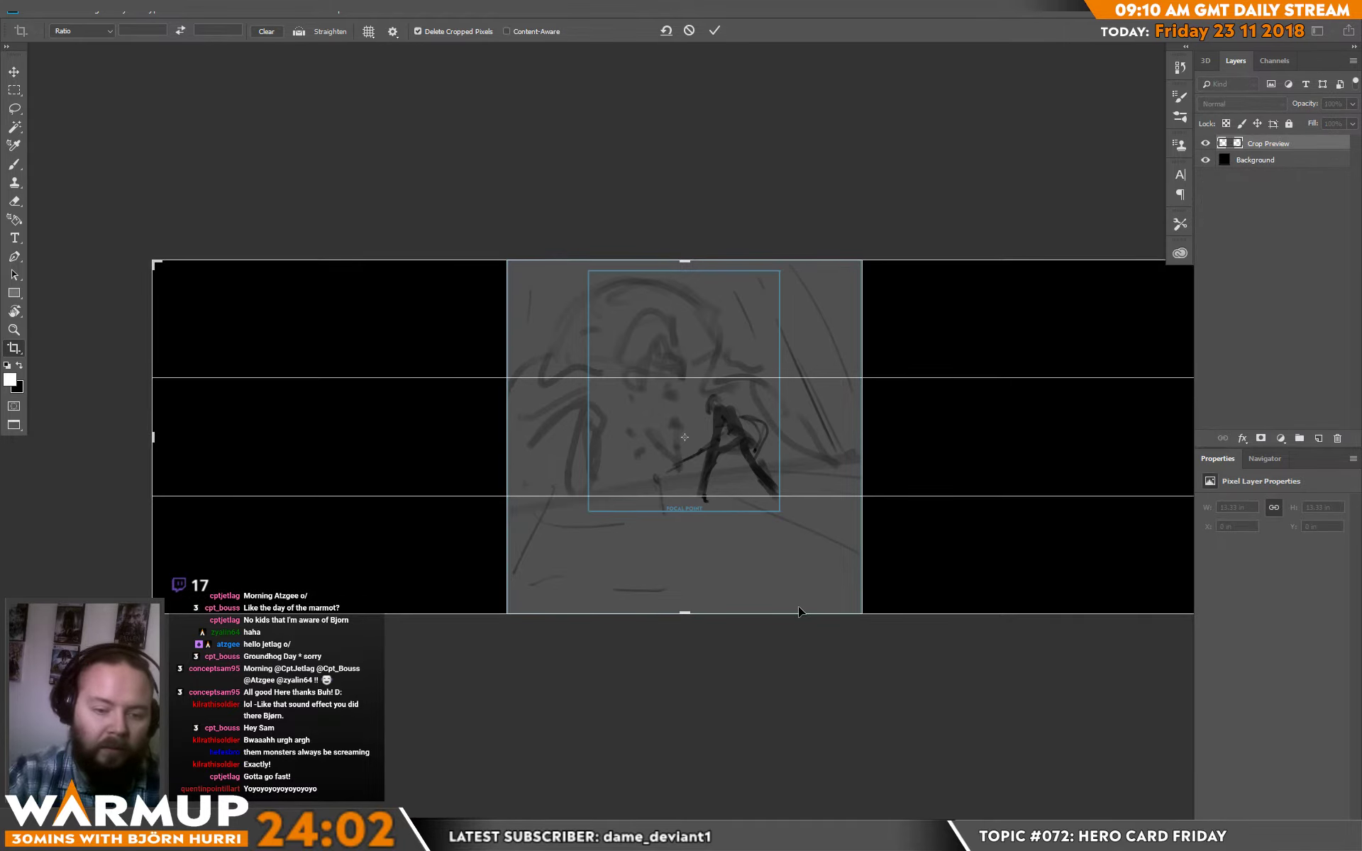
{"action": "key", "text": "Return"}
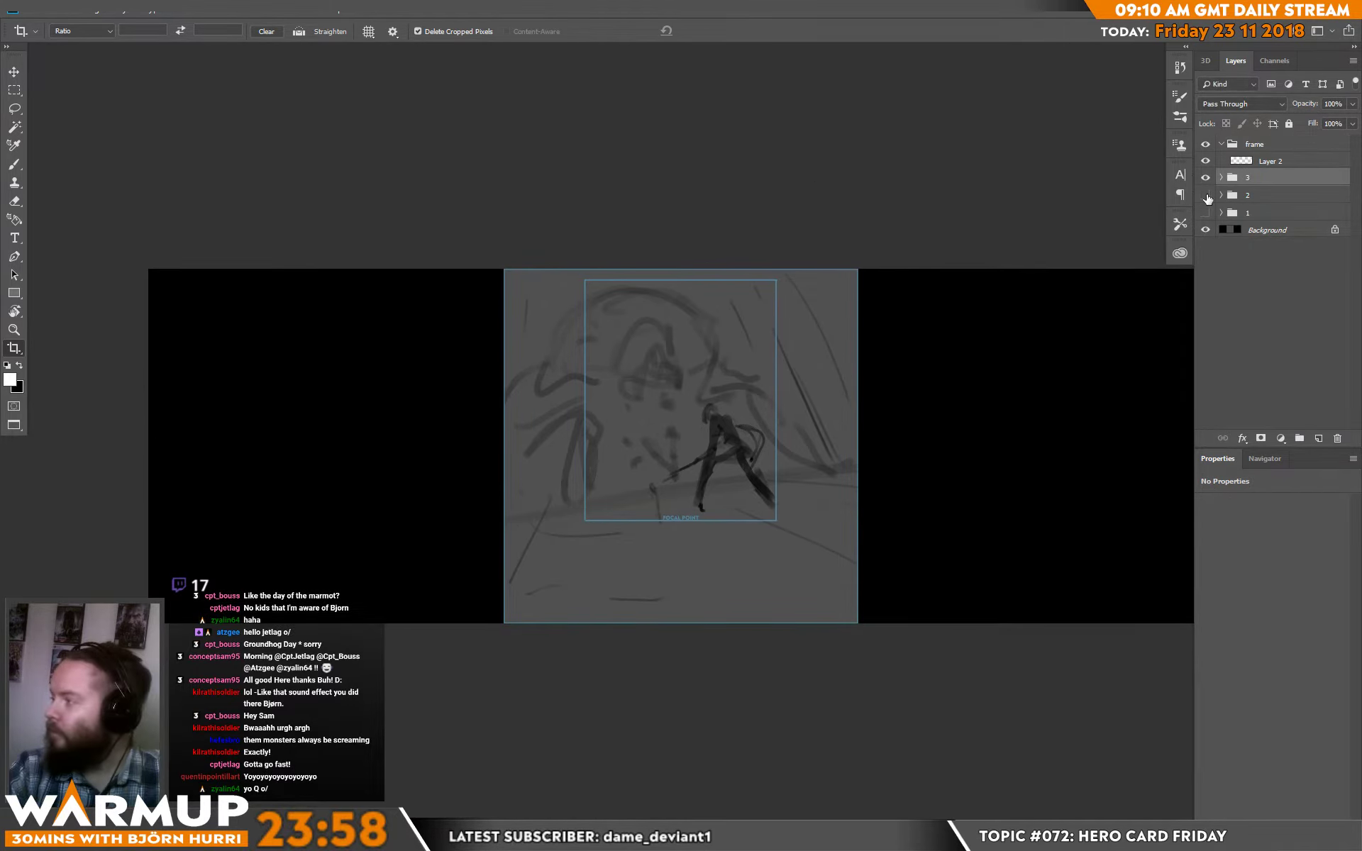
- Show group 2 and duplicate the frame group twice
{"action": "left_click", "coordinate": [1256, 196]}
{"action": "key", "text": "v"}
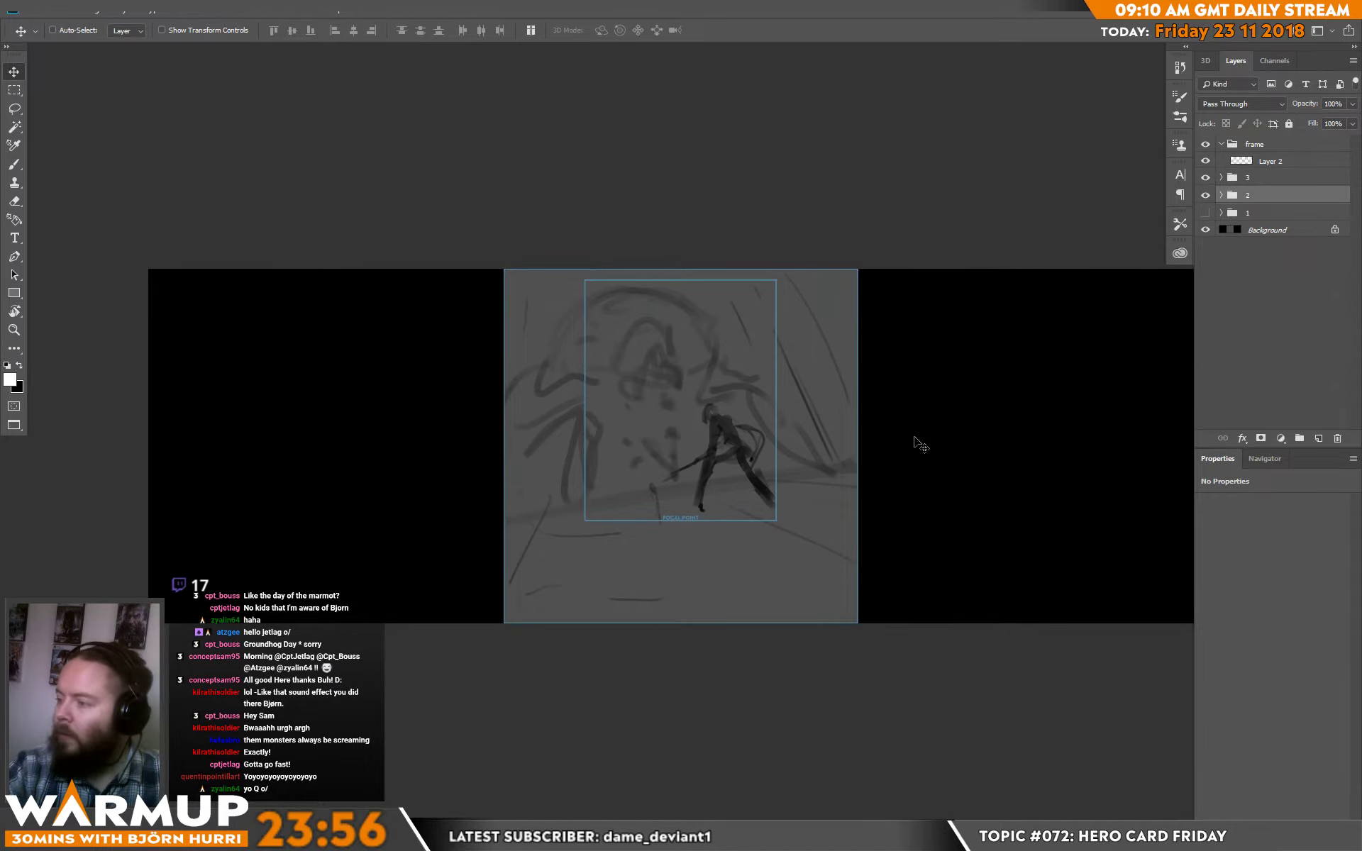
{"action": "left_click", "coordinate": [1255, 146]}
{"action": "left_click", "coordinate": [1222, 145]}
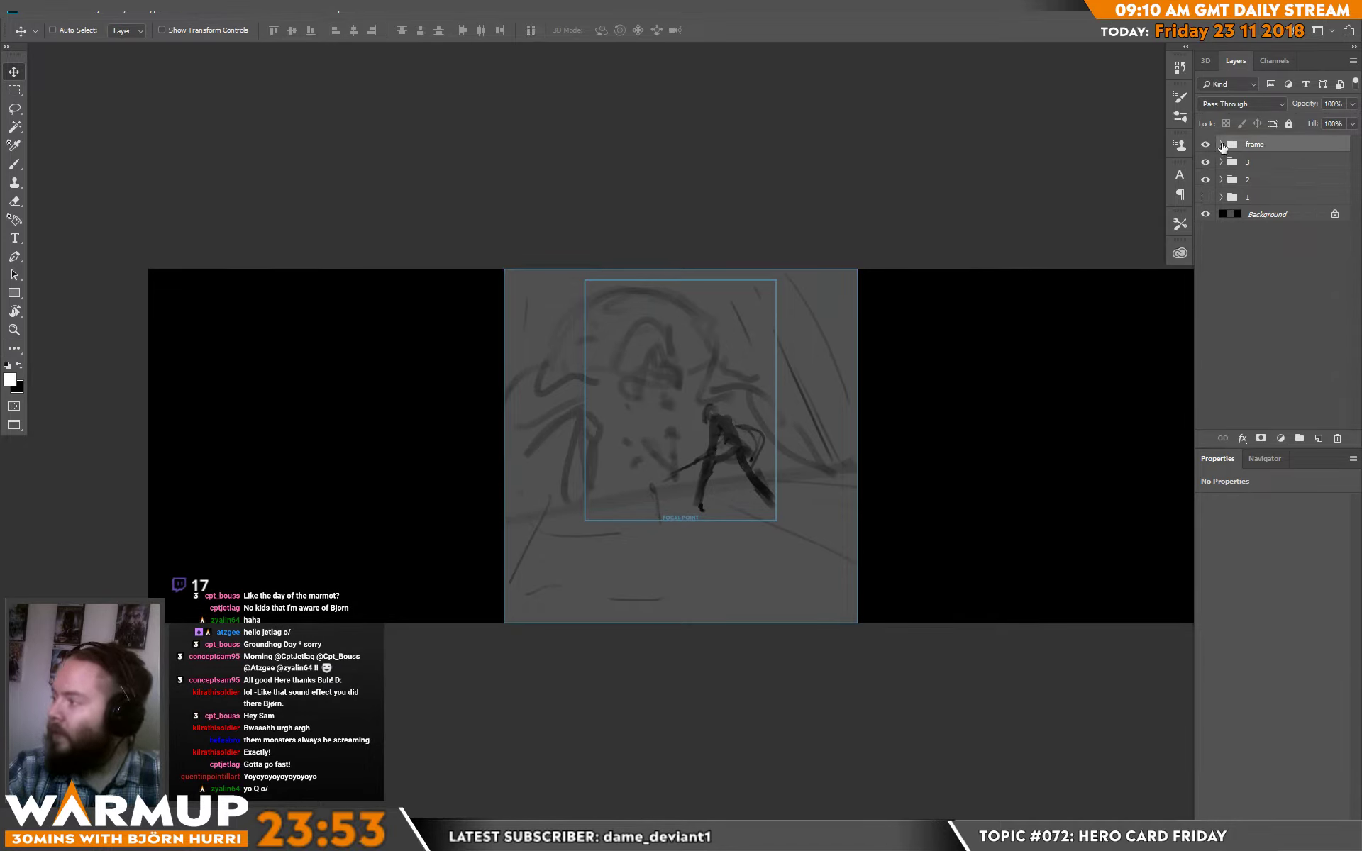
{"action": "key", "text": "ctrl+j"}
{"action": "key", "text": "ctrl+j"}
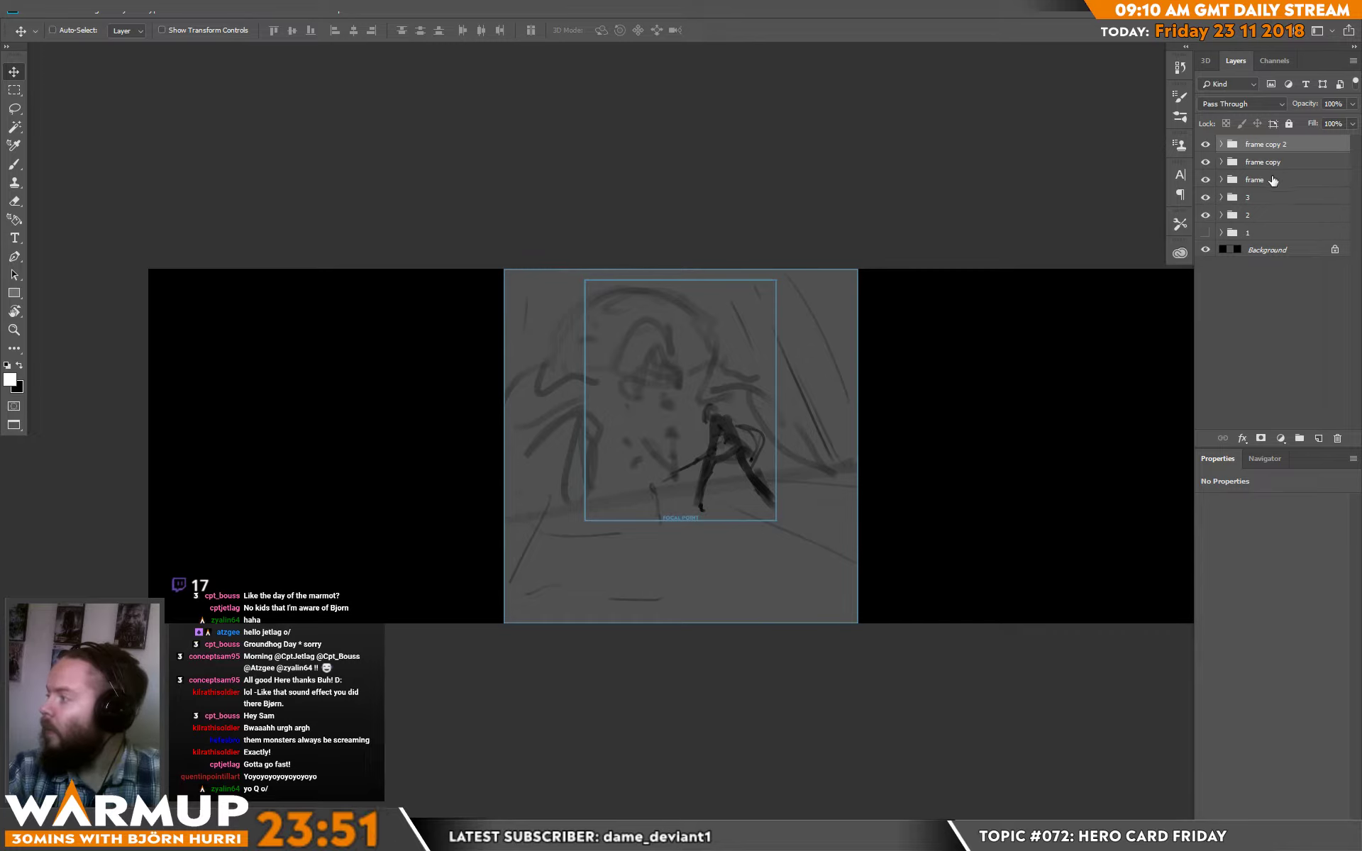
- Place one frame group inside each of the numbered sketch groups 3, 2 and 1
{"action": "left_click", "coordinate": [1256, 181]}
{"action": "left_click", "coordinate": [1264, 163], "text": "shift"}
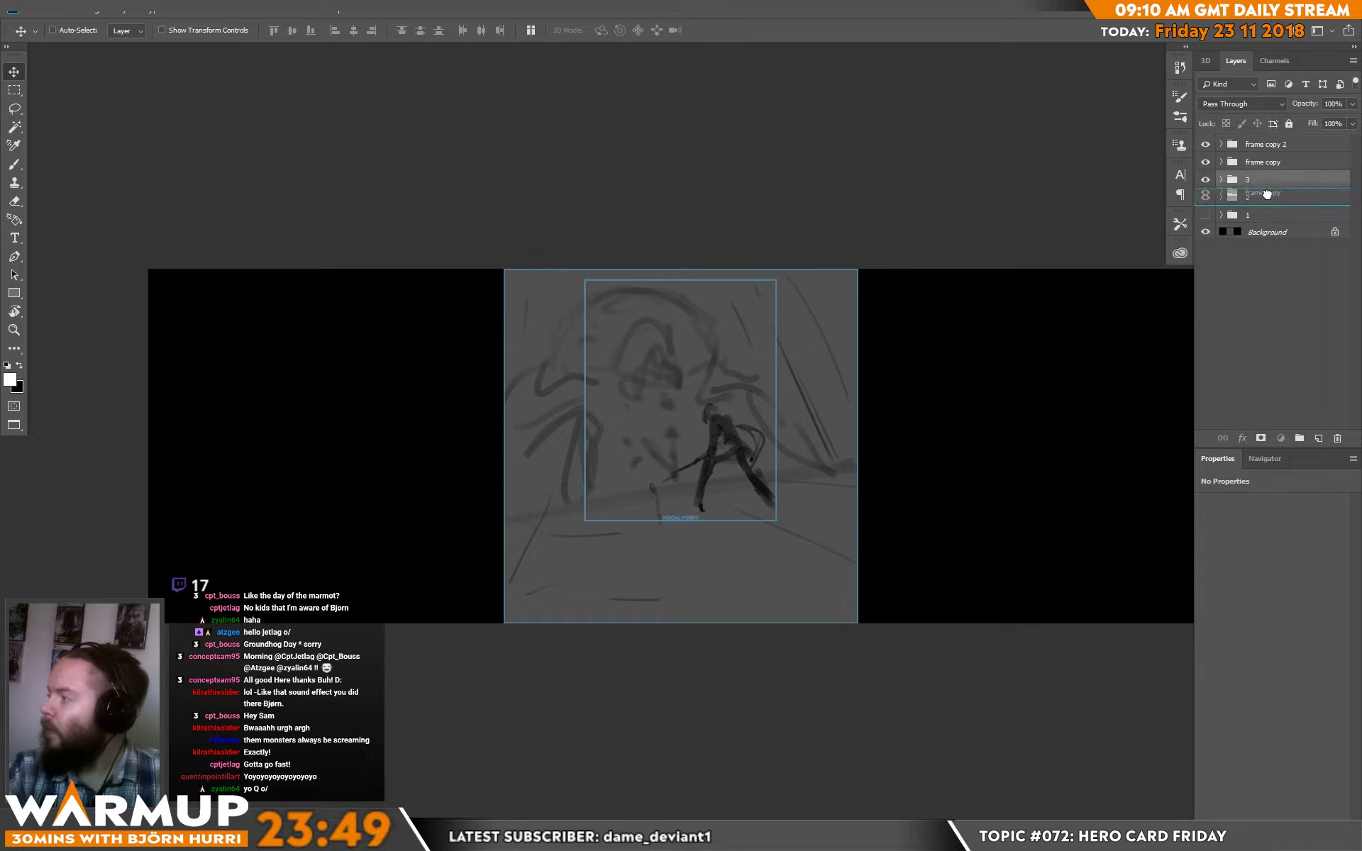
{"action": "key", "text": "Delete"}
{"action": "left_click", "coordinate": [1261, 145]}
{"action": "key", "text": "Delete"}
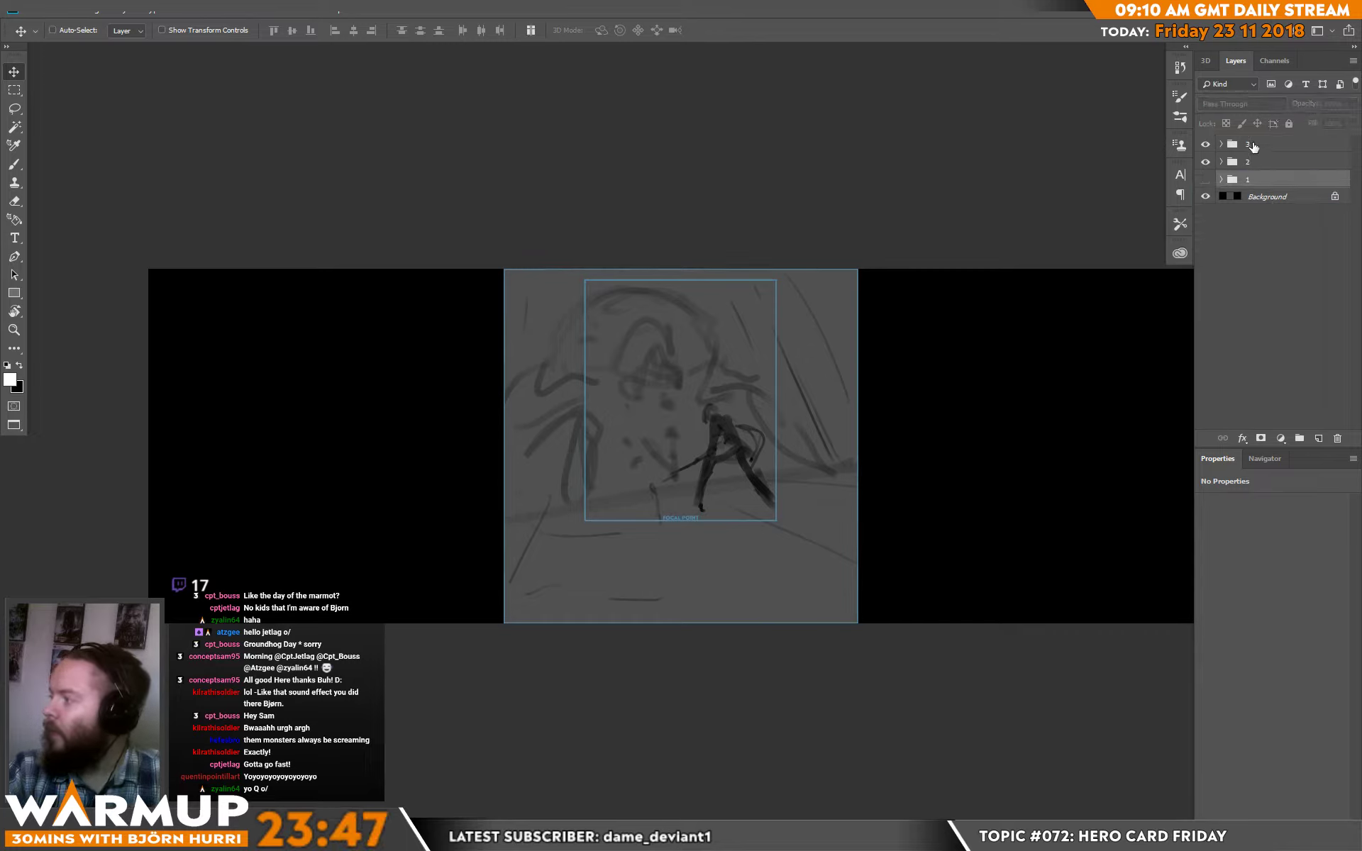
- Move group 3 to the left third of the canvas, and show group 1 and move it to the right third
{"action": "left_click_drag", "start_coordinate": [819, 427], "coordinate": [424, 449]}
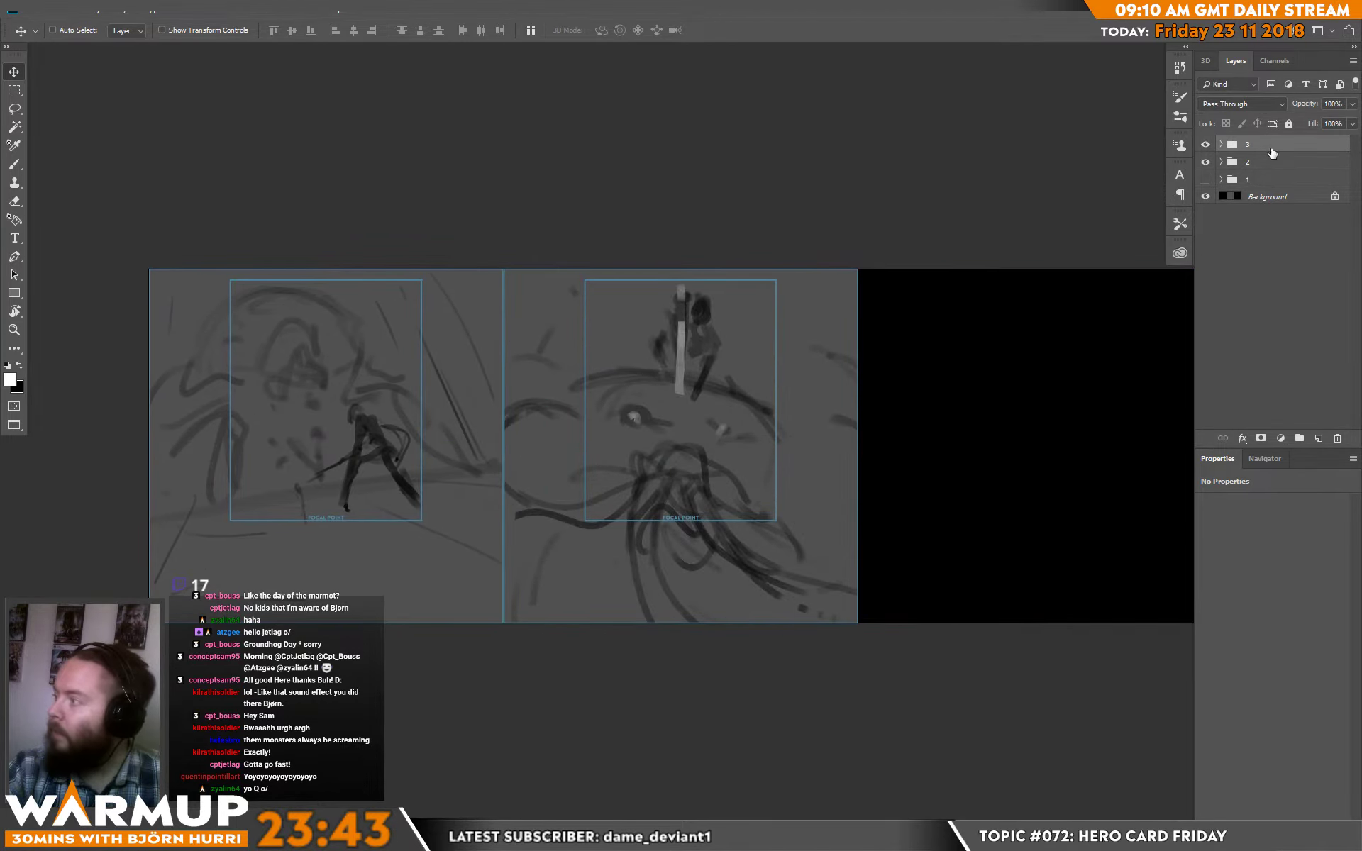
{"action": "left_click", "coordinate": [1254, 184]}
{"action": "left_click", "coordinate": [1206, 179]}
{"action": "left_click_drag", "start_coordinate": [429, 448], "coordinate": [733, 444]}
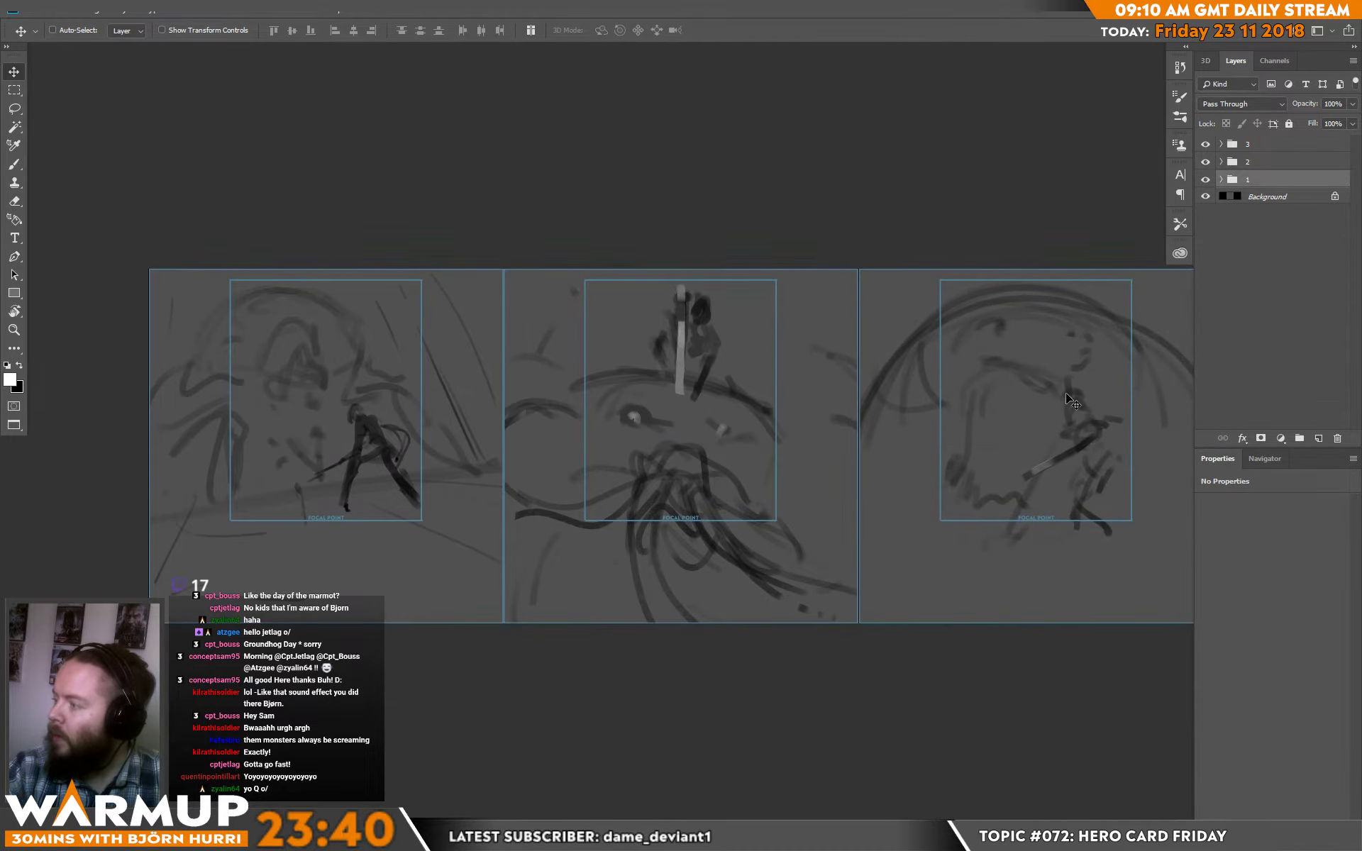
- Move the three frame groups out of groups 1, 2 and 3 to the top of the layer stack
{"action": "left_click", "coordinate": [1222, 180]}
{"action": "left_click", "coordinate": [1221, 161]}
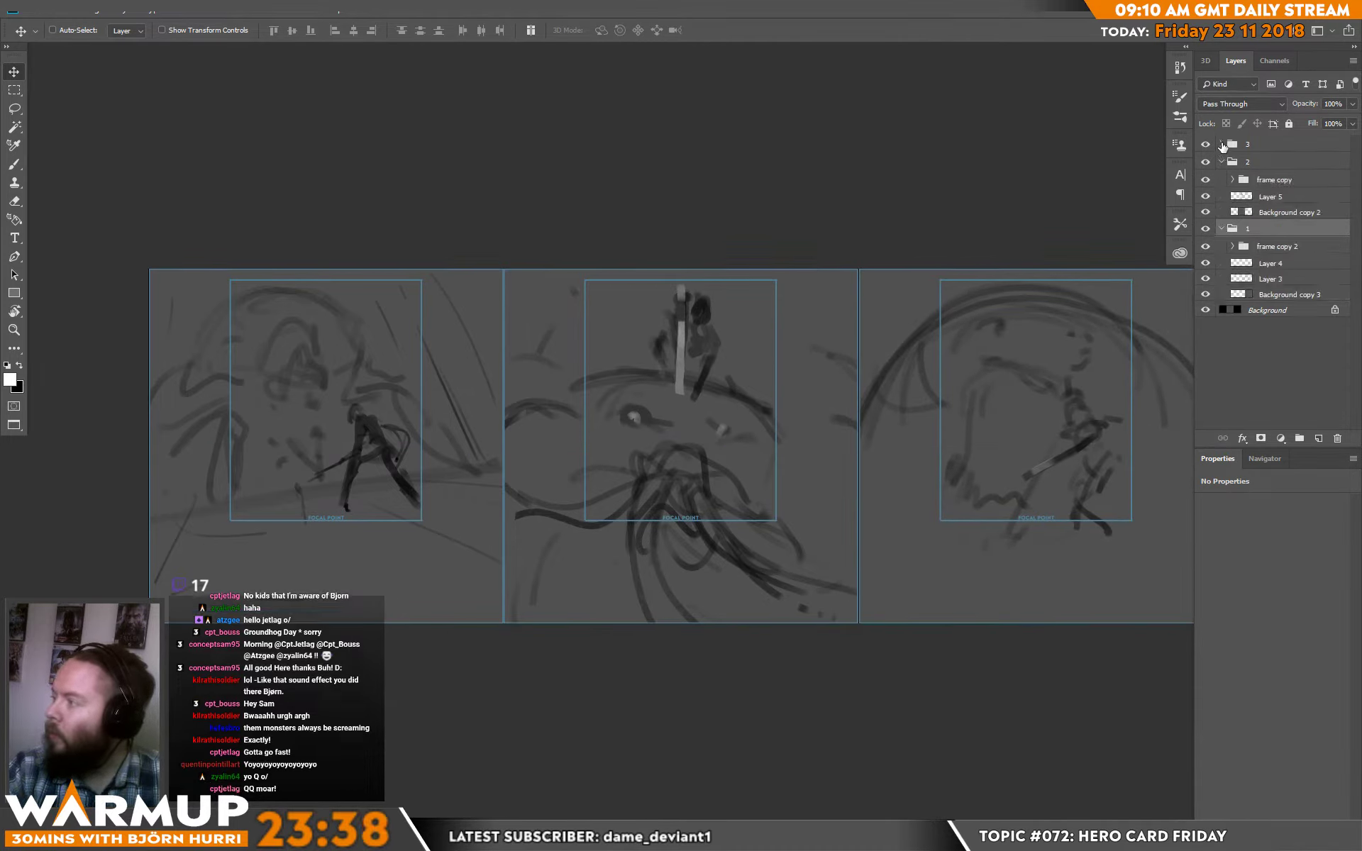
{"action": "left_click", "coordinate": [1222, 144]}
{"action": "left_click", "coordinate": [1269, 162]}
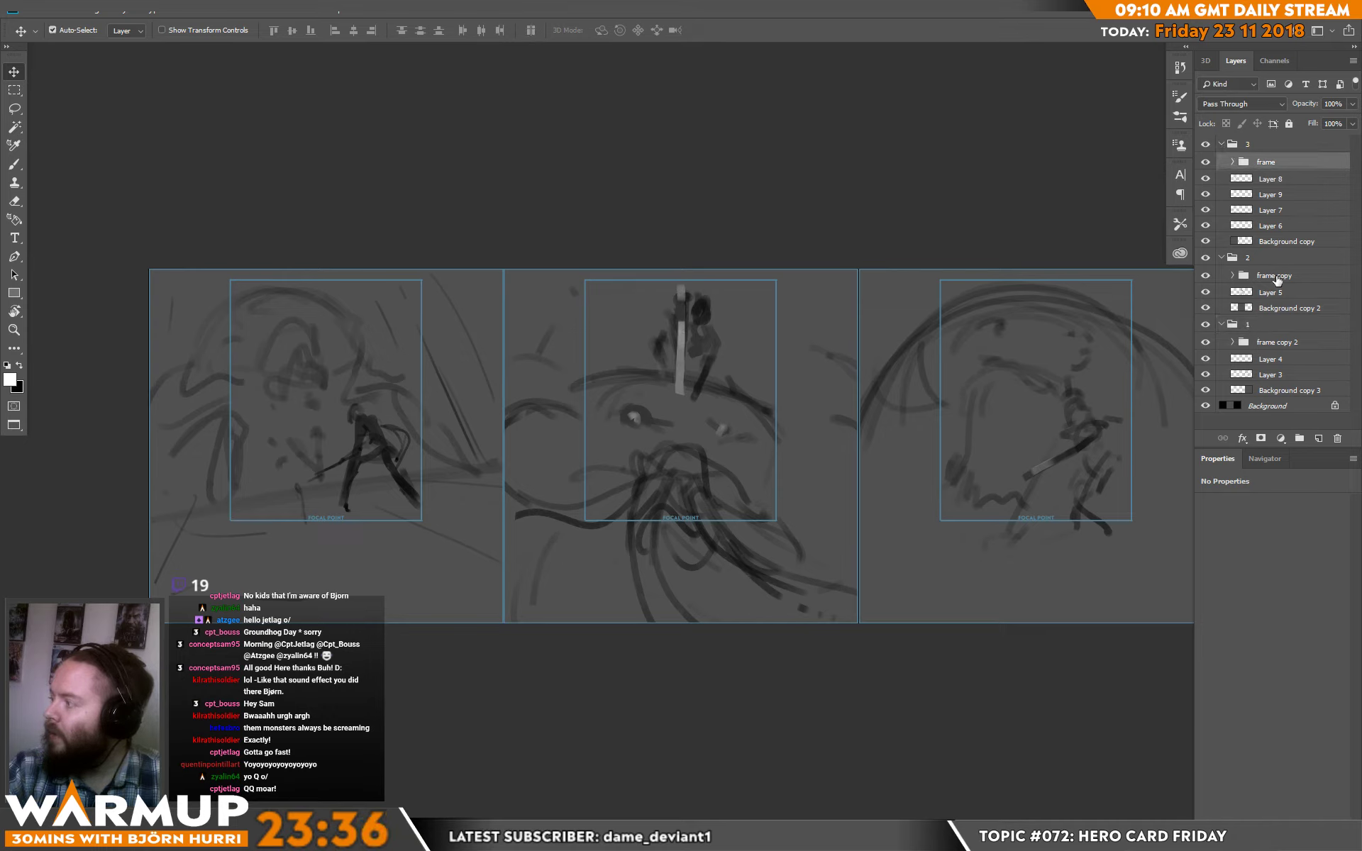
{"action": "left_click", "coordinate": [1277, 278], "text": "ctrl"}
{"action": "left_click", "coordinate": [1279, 346], "text": "ctrl"}
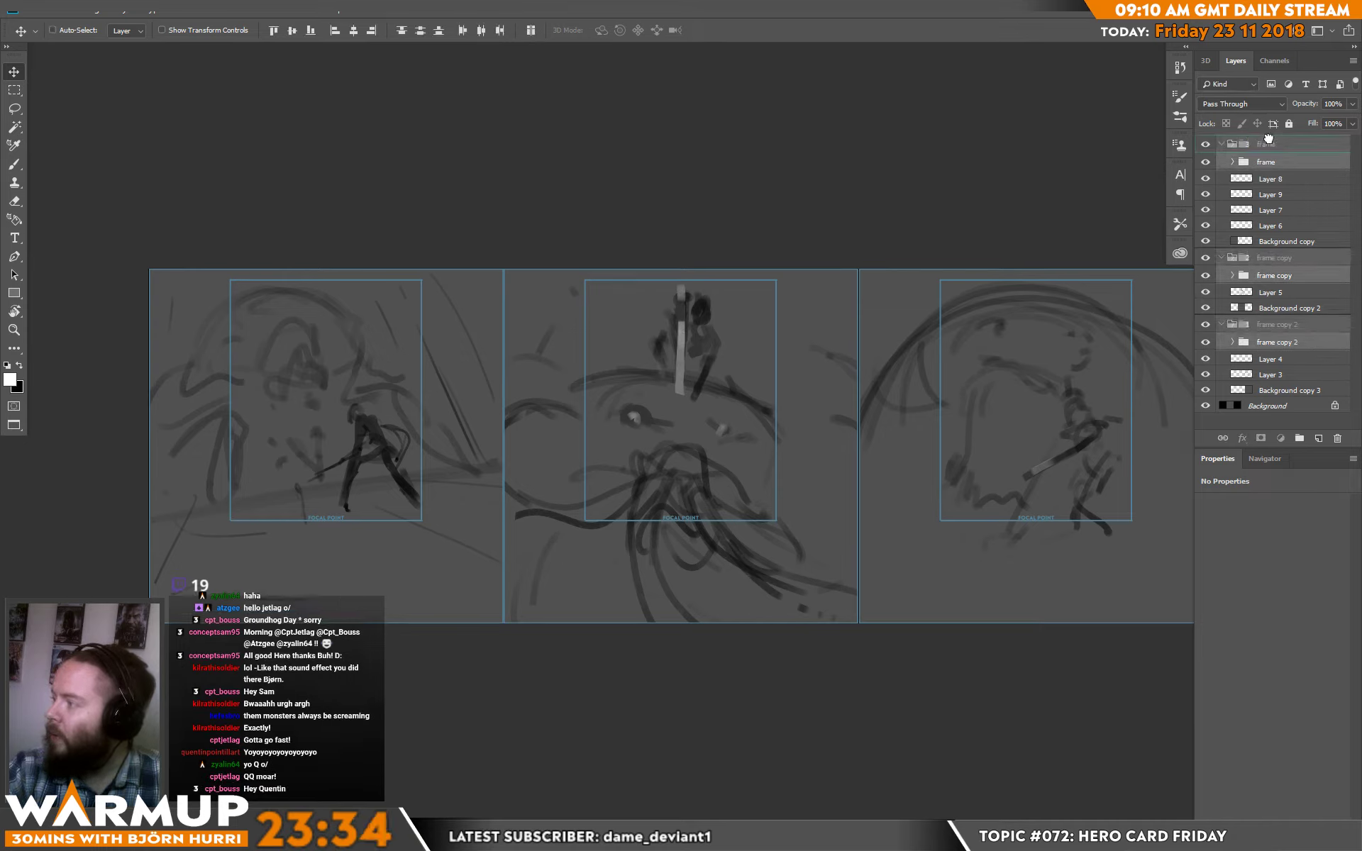
{"action": "left_click_drag", "start_coordinate": [1268, 140], "coordinate": [1269, 139]}
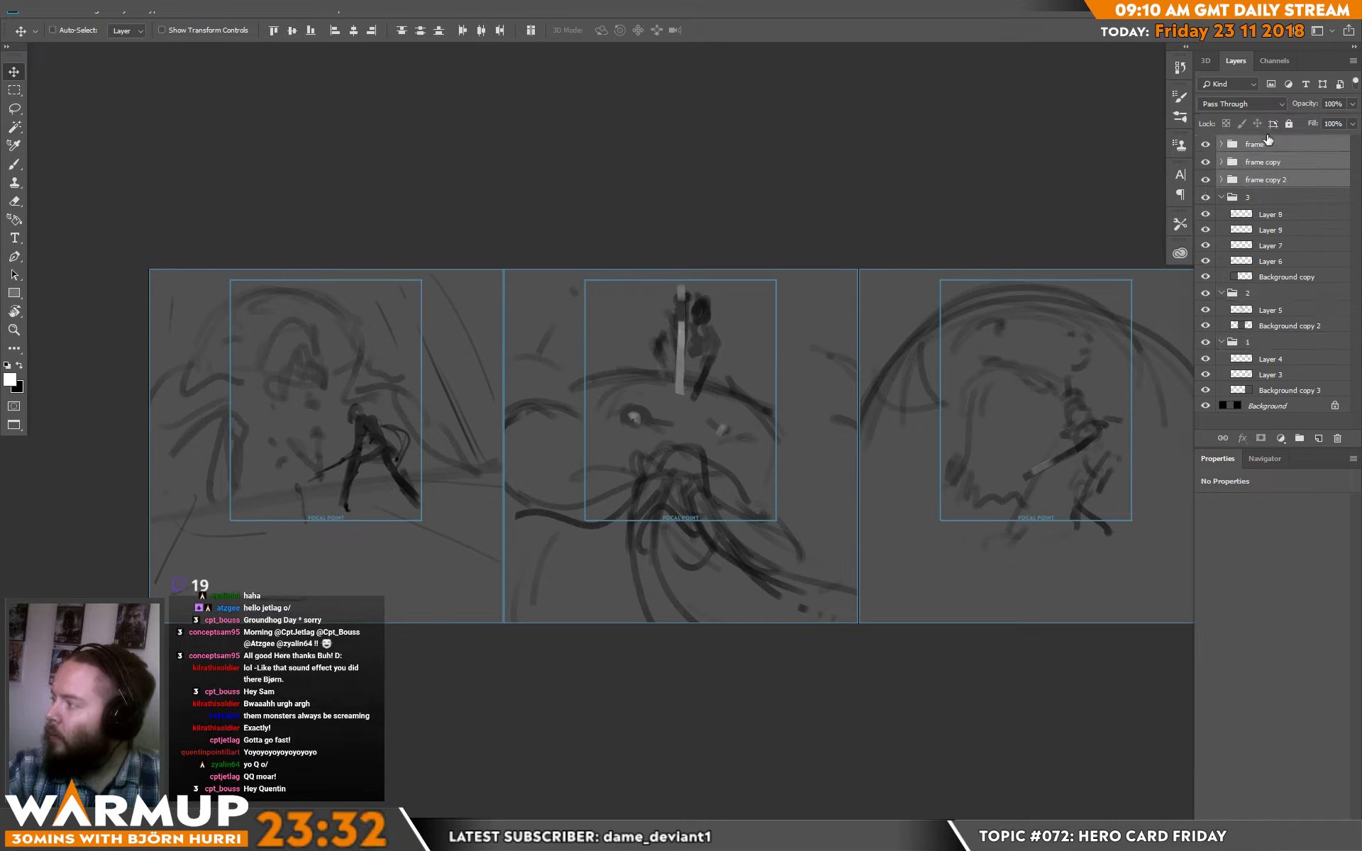
- Try to move the three background copies out of their groups to just above the Background layer
{"action": "left_click", "coordinate": [1279, 277]}
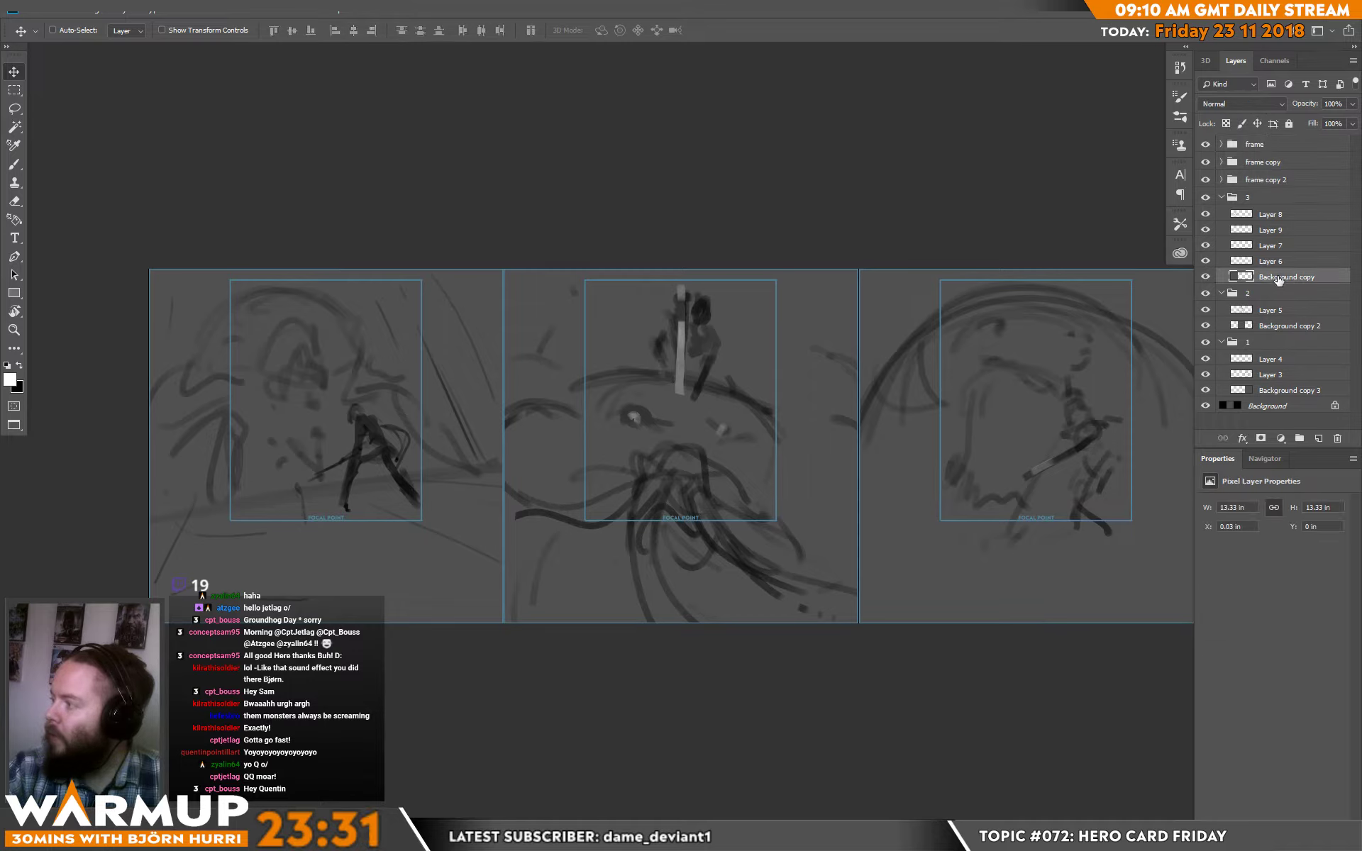
{"action": "left_click", "coordinate": [1277, 331], "text": "ctrl"}
{"action": "left_click", "coordinate": [1277, 391], "text": "ctrl"}
{"action": "left_click_drag", "start_coordinate": [1277, 391], "coordinate": [1271, 403]}
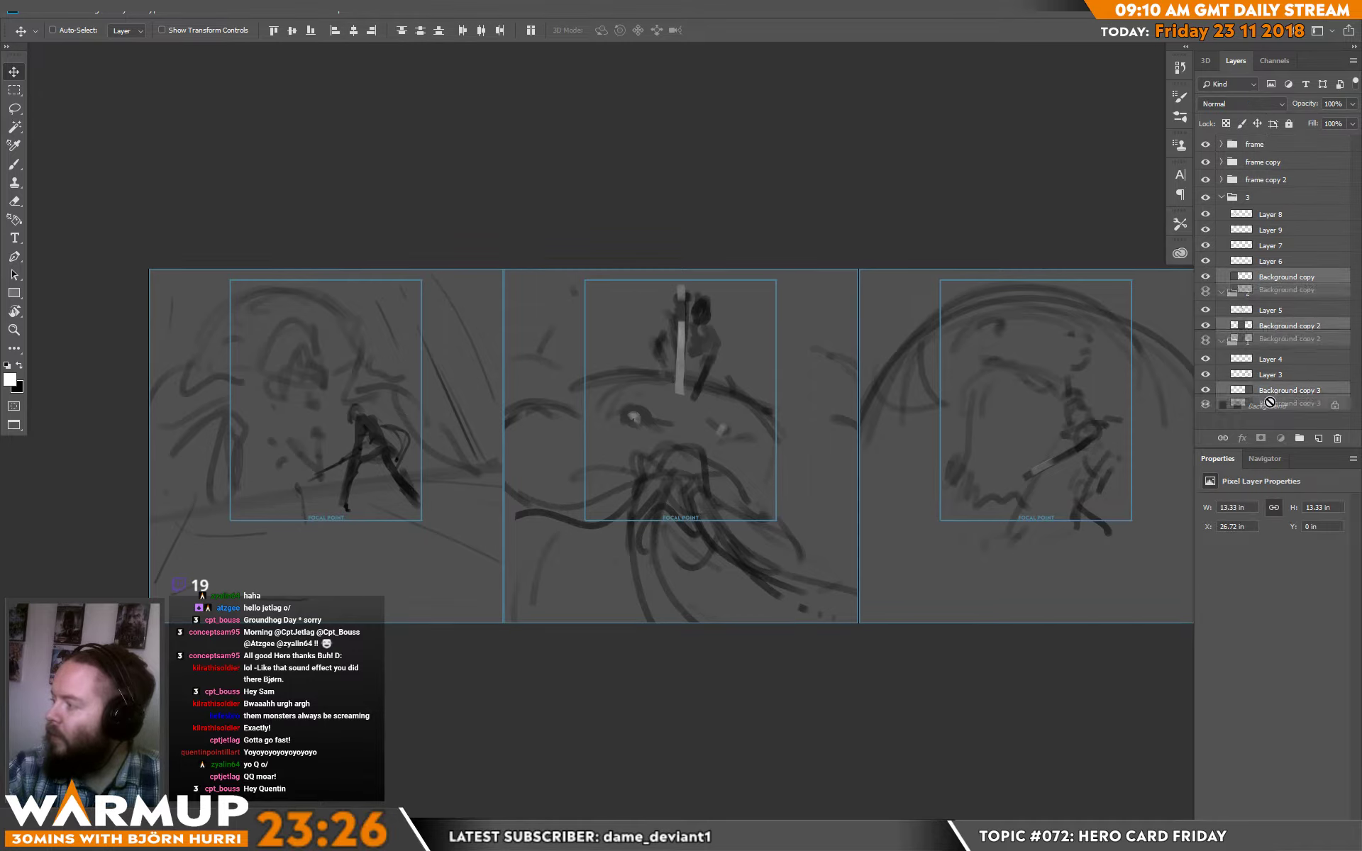
- Add an empty layer above Background and move the three background copies out of groups 3, 2 and 1 to directly beneath it
{"action": "left_click", "coordinate": [1270, 409]}
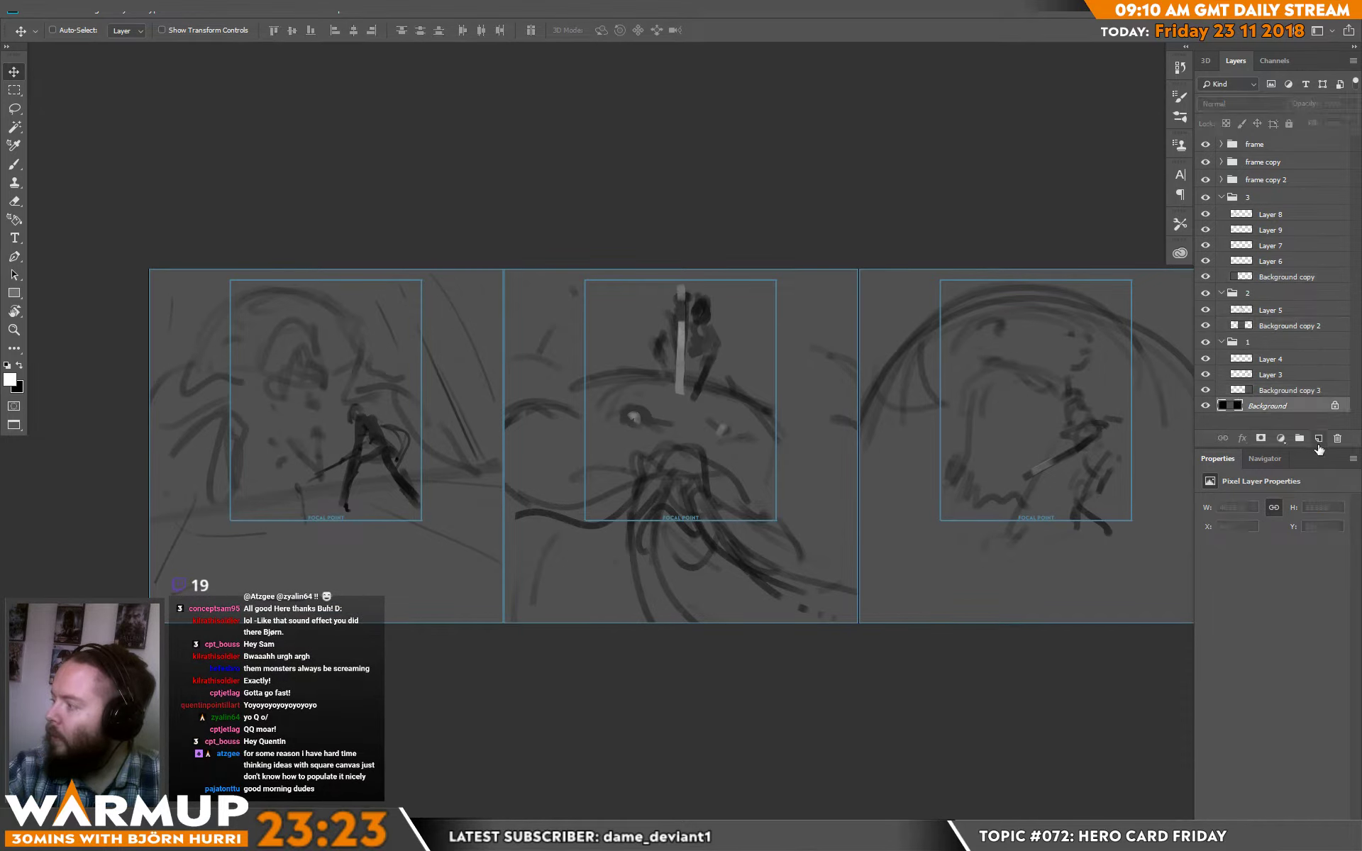
{"action": "left_click", "coordinate": [1318, 438]}
{"action": "left_click", "coordinate": [1276, 393]}
{"action": "left_click", "coordinate": [1267, 326], "text": "ctrl"}
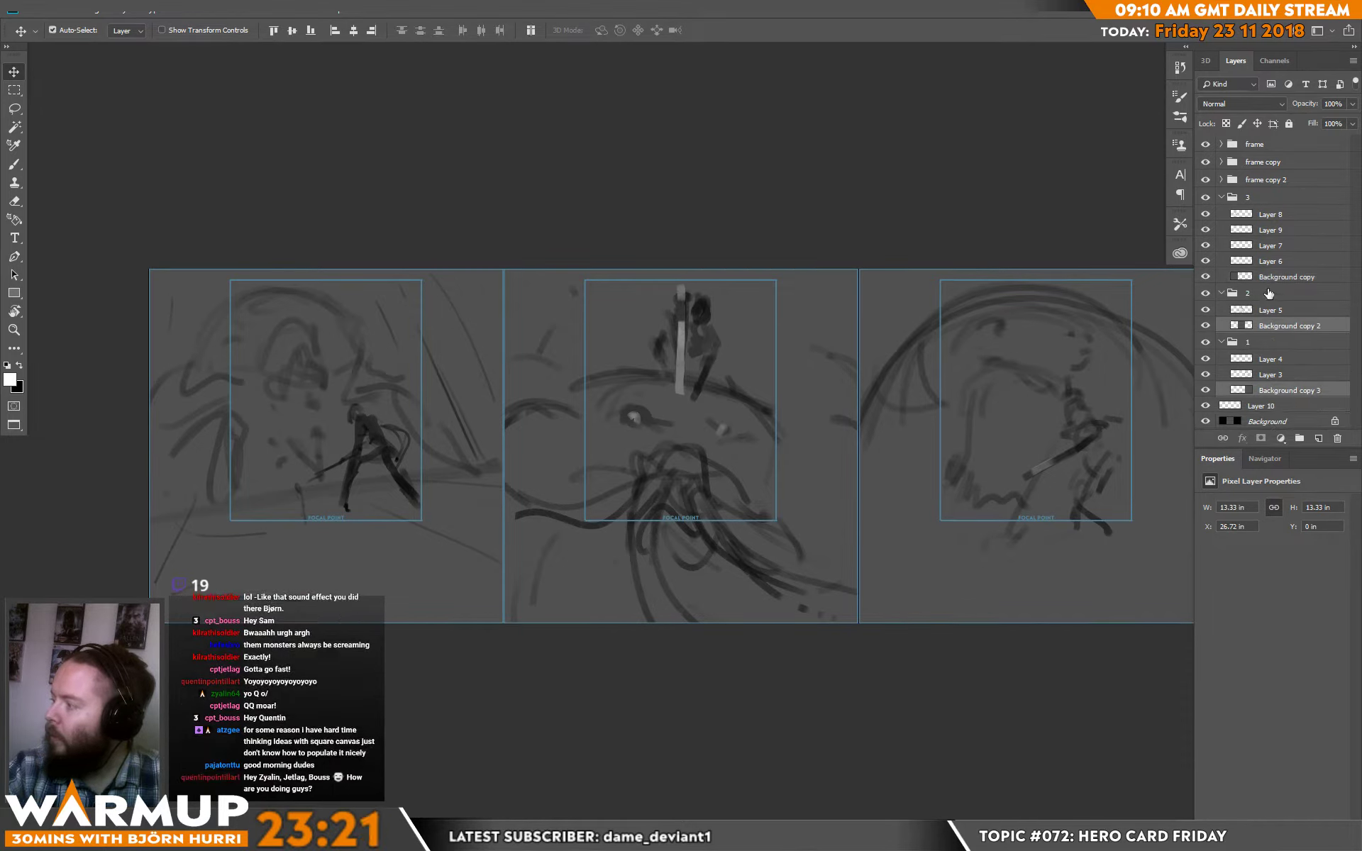
{"action": "left_click", "coordinate": [1270, 280], "text": "ctrl"}
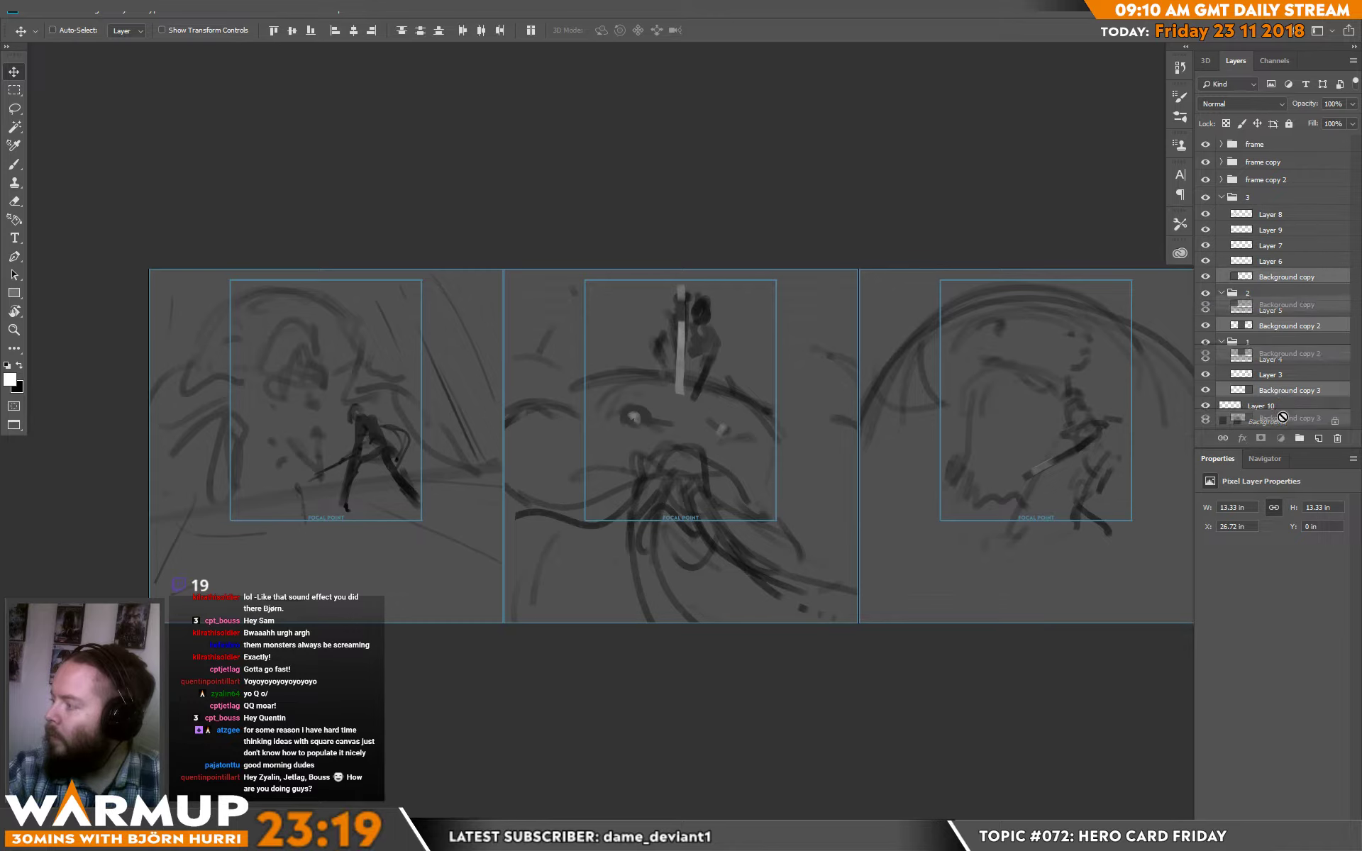
{"action": "left_click_drag", "start_coordinate": [1268, 392], "coordinate": [1273, 410]}
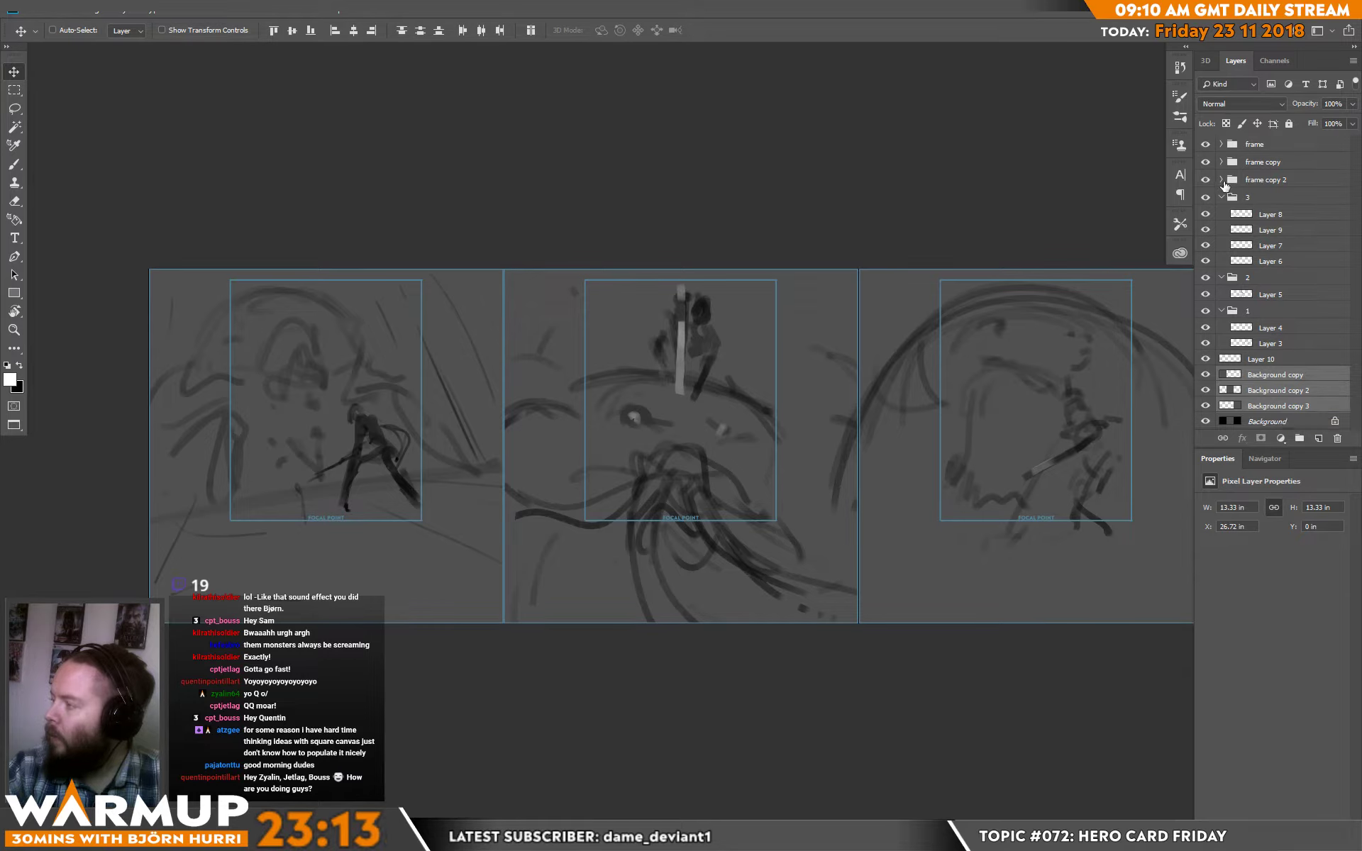
- Mask group 1 to the right panel's area using the outline of Background copy 3, and collapse the group
{"action": "left_click", "coordinate": [1233, 409], "text": "ctrl"}
{"action": "left_click", "coordinate": [1270, 312]}
{"action": "key", "text": "ctrl+d"}
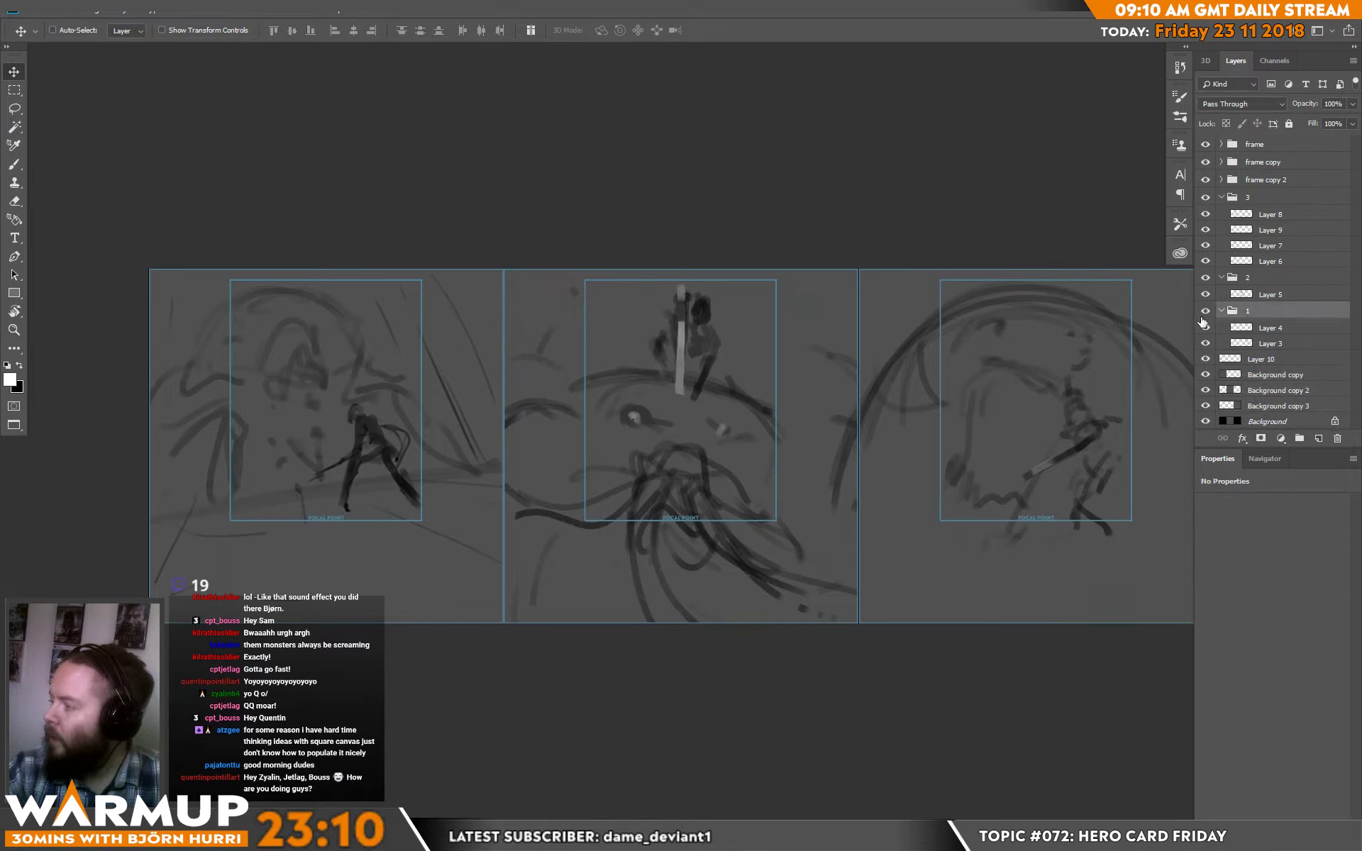
{"action": "left_click", "coordinate": [1205, 310]}
{"action": "left_click", "coordinate": [1205, 311]}
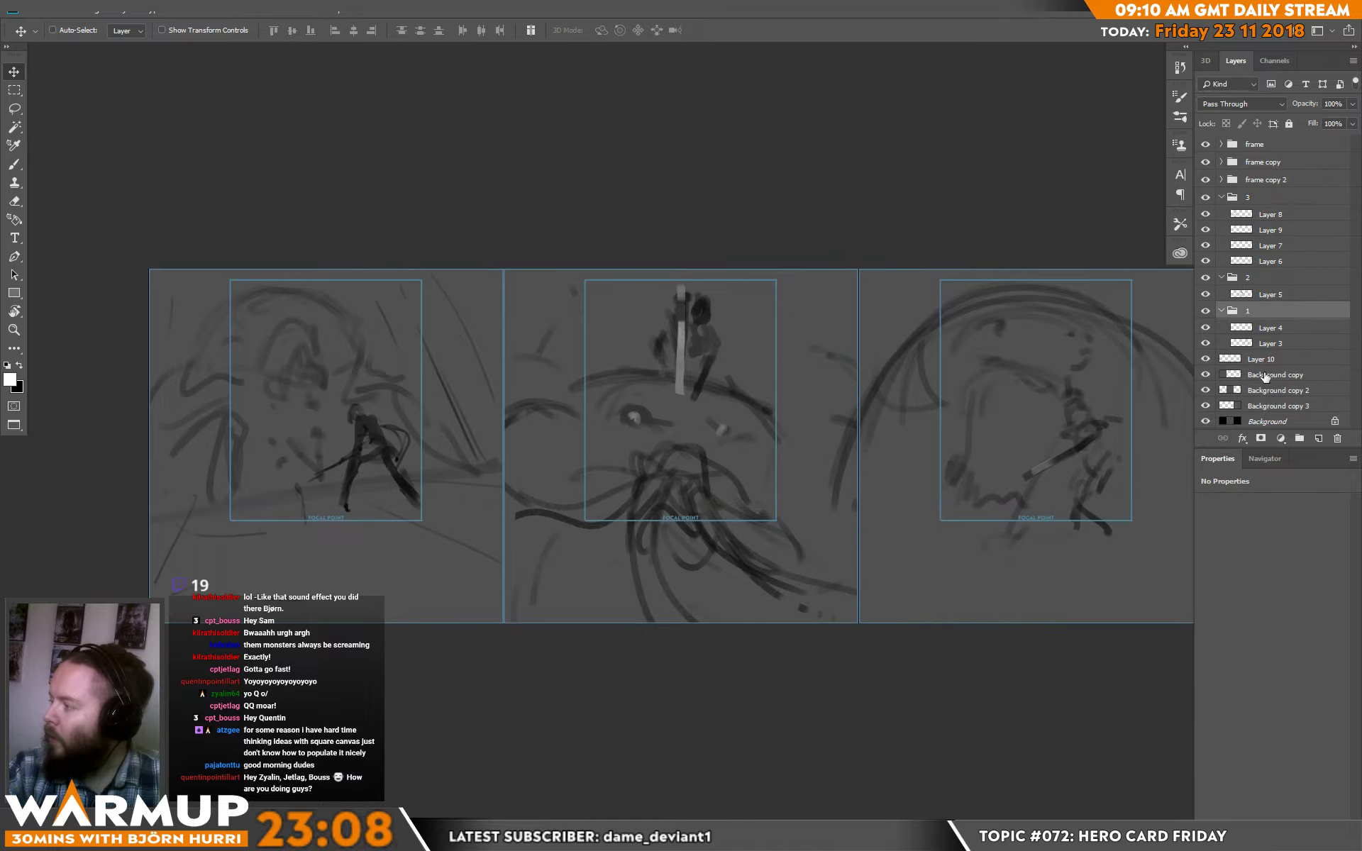
{"action": "left_click", "coordinate": [1233, 408], "text": "ctrl"}
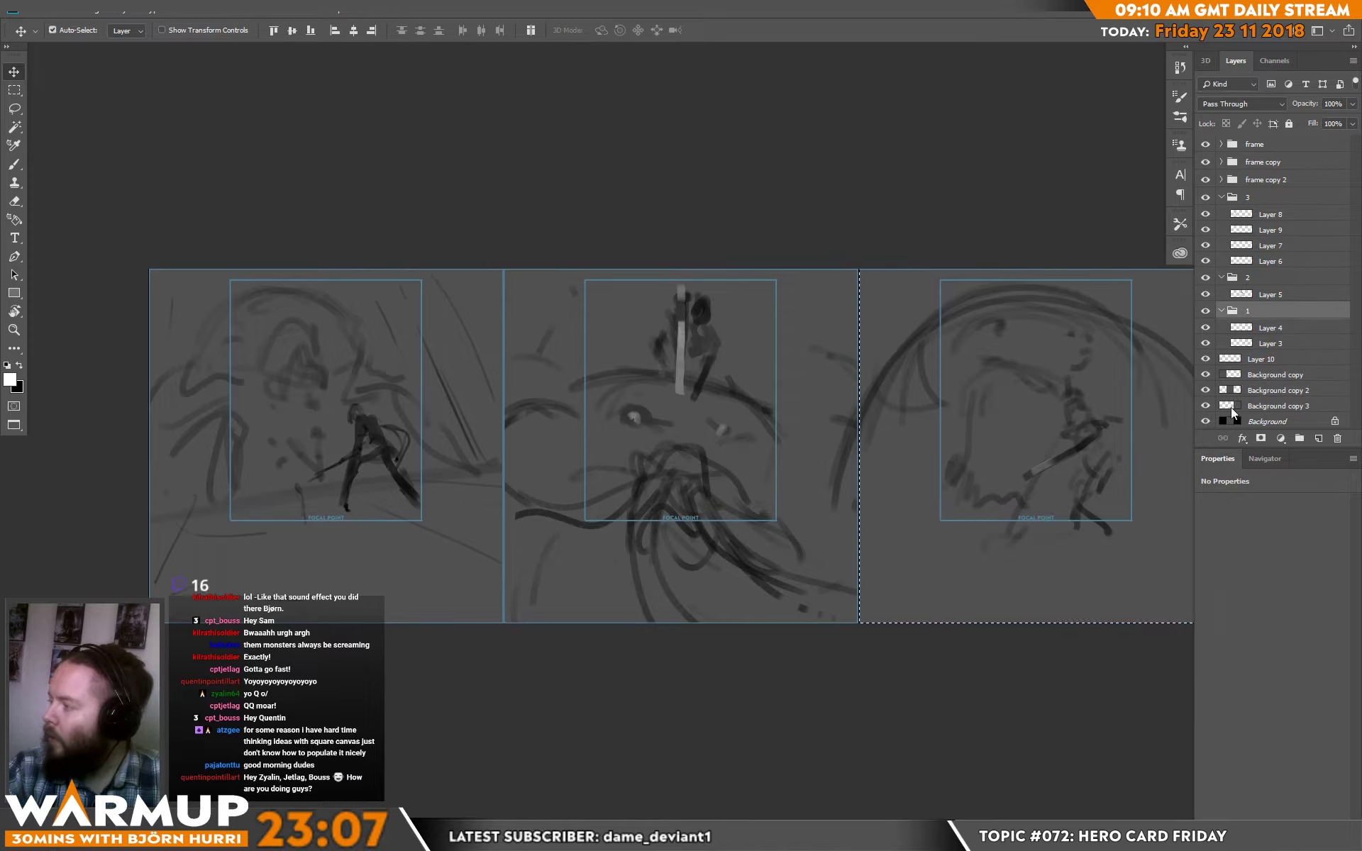
{"action": "left_click", "coordinate": [1261, 438]}
{"action": "left_click", "coordinate": [1221, 311]}
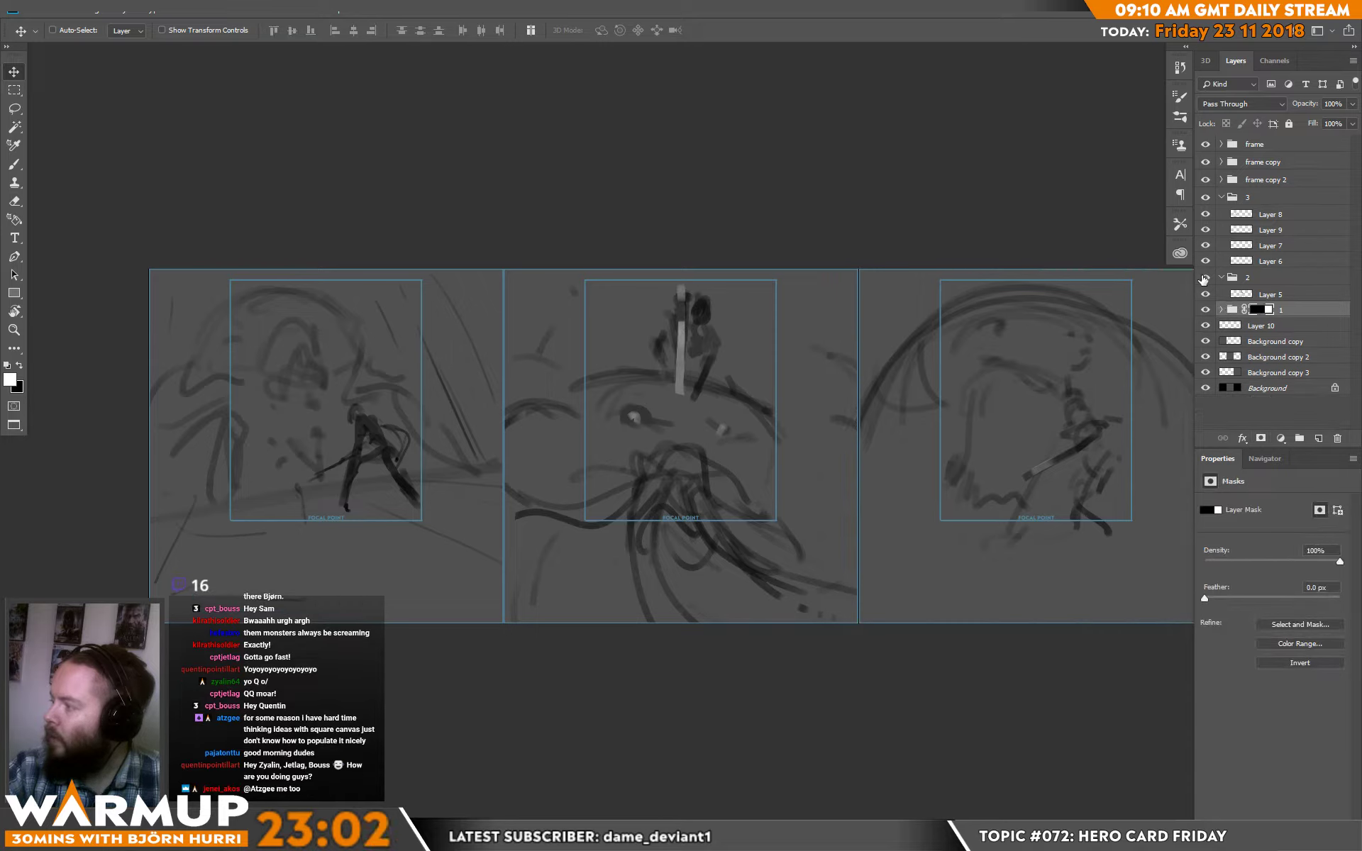
- Mask group 2 to the middle panel's area using the outline of Background copy 2, and collapse the group
{"action": "left_click", "coordinate": [1205, 278]}
{"action": "left_click", "coordinate": [1205, 277]}
{"action": "left_click", "coordinate": [1234, 357], "text": "ctrl"}
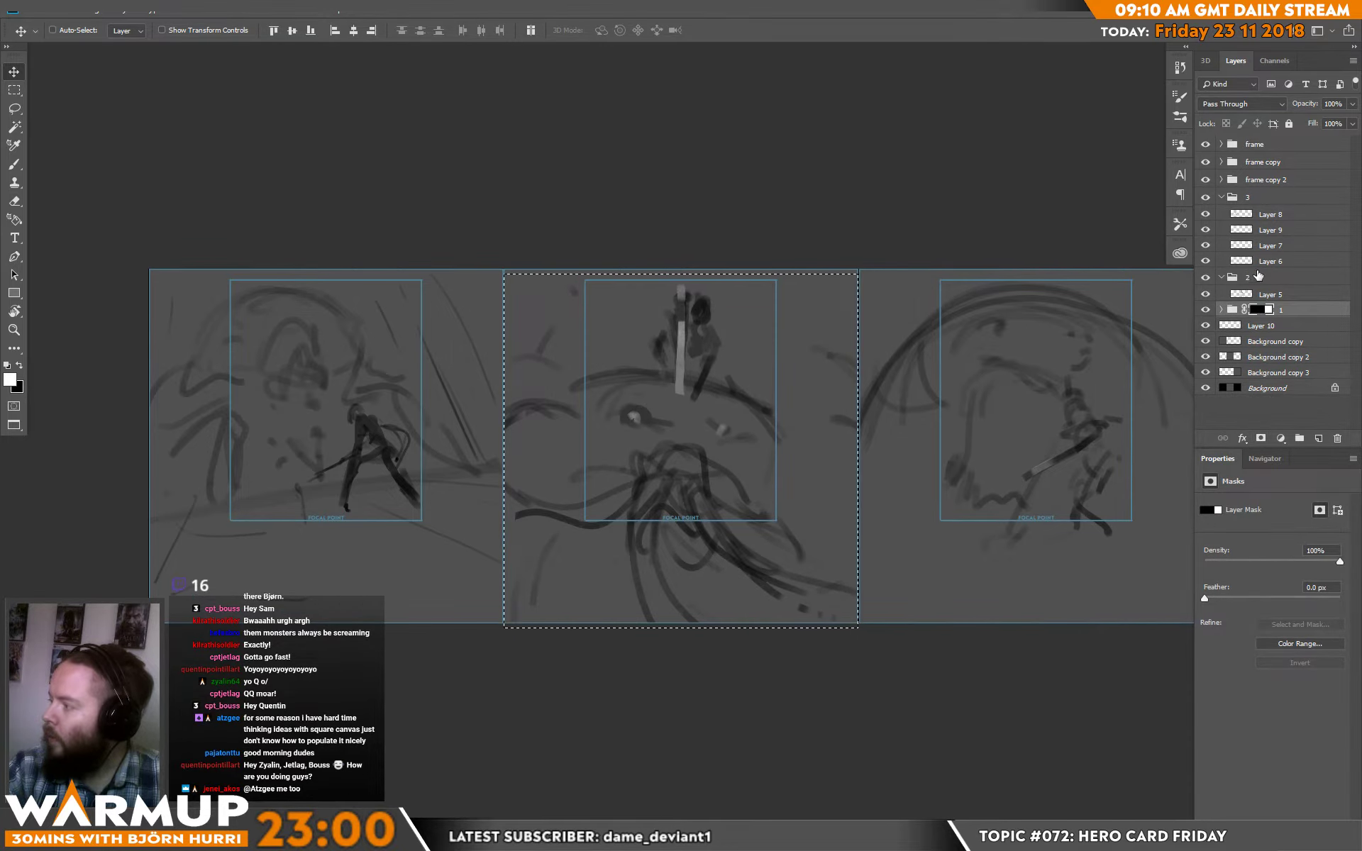
{"action": "left_click", "coordinate": [1258, 275]}
{"action": "left_click", "coordinate": [1260, 438]}
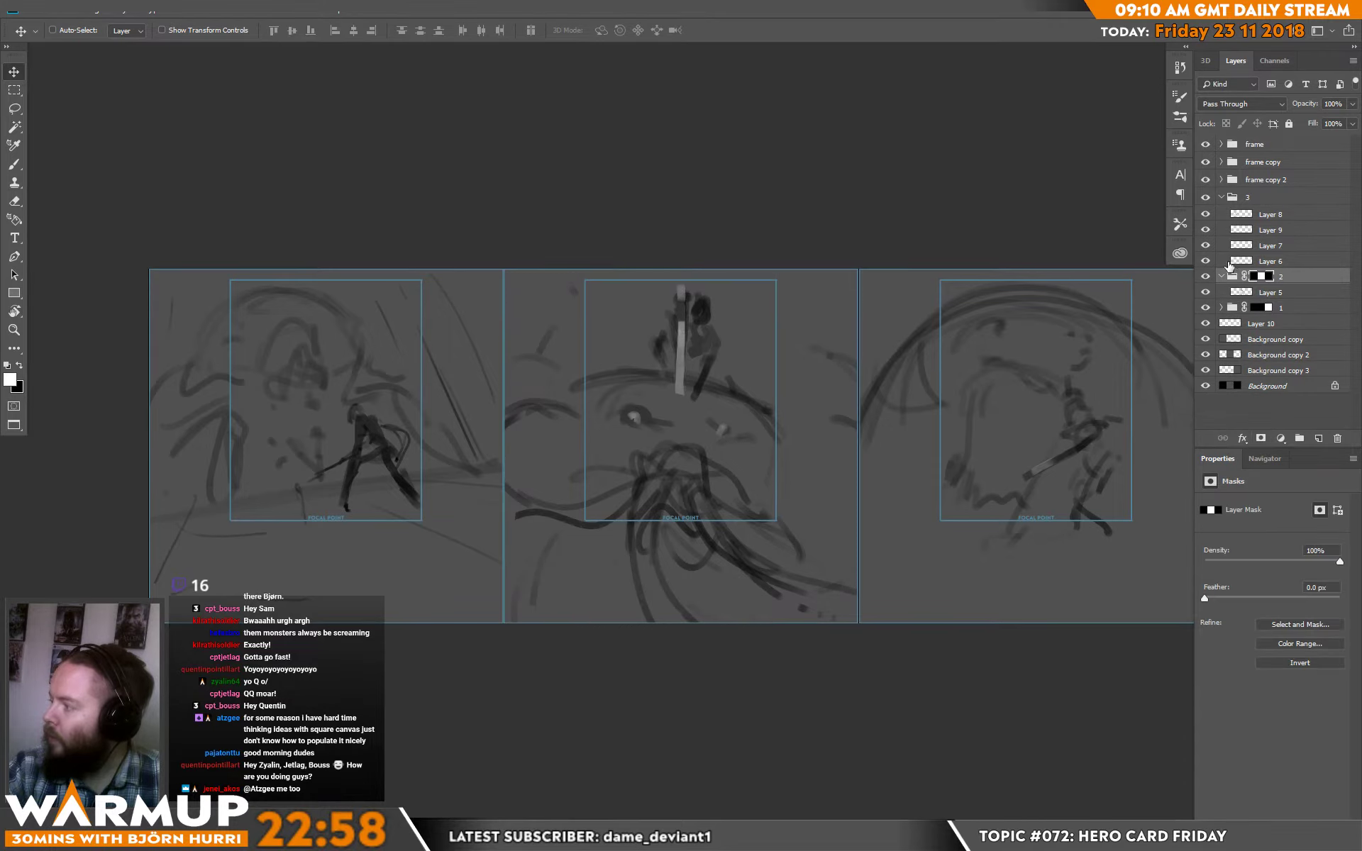
{"action": "left_click", "coordinate": [1221, 276]}
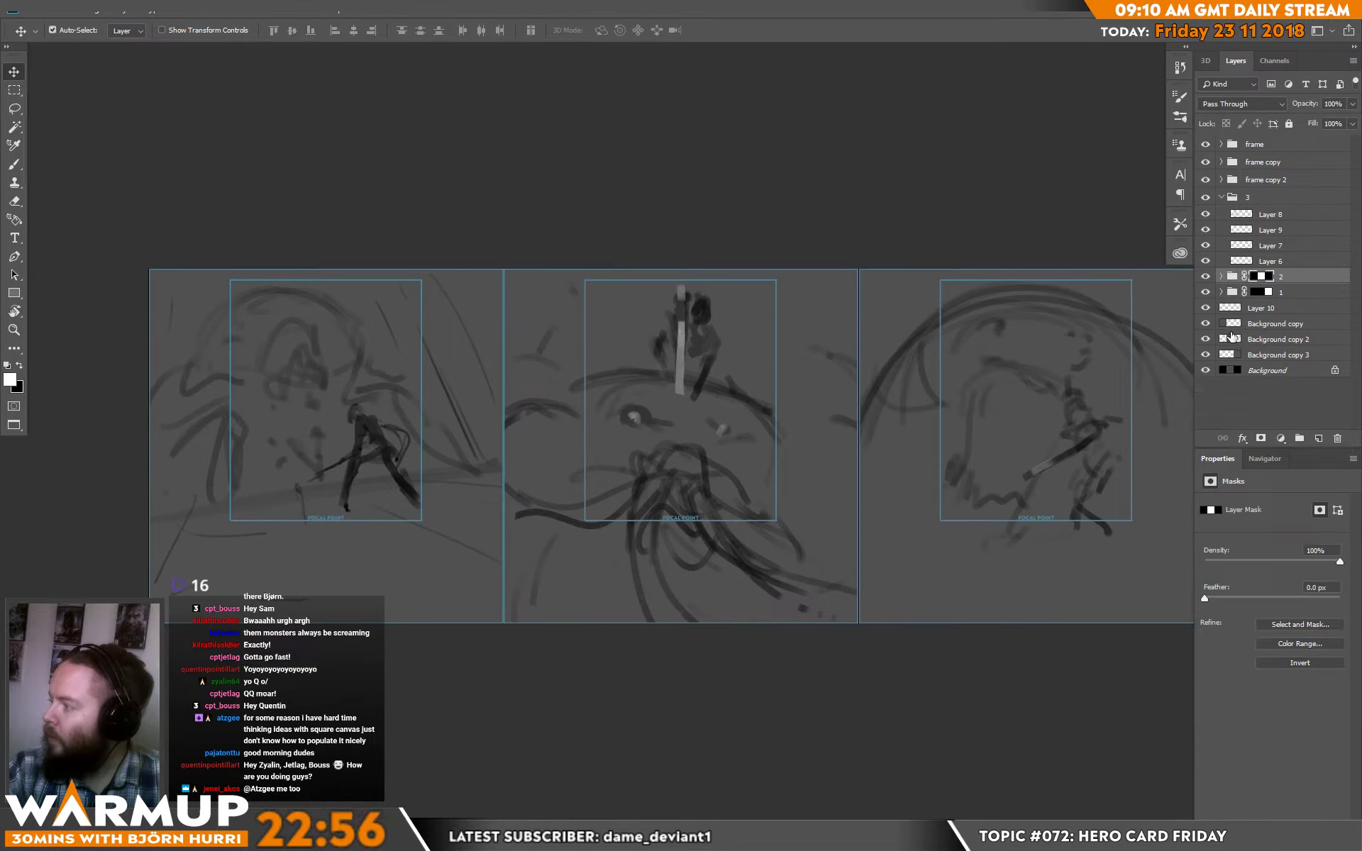
- Mask group 3 to the left panel's area using that panel's background outline, and collapse the group
{"action": "left_click", "coordinate": [1229, 337], "text": "ctrl"}
{"action": "left_click", "coordinate": [1252, 197]}
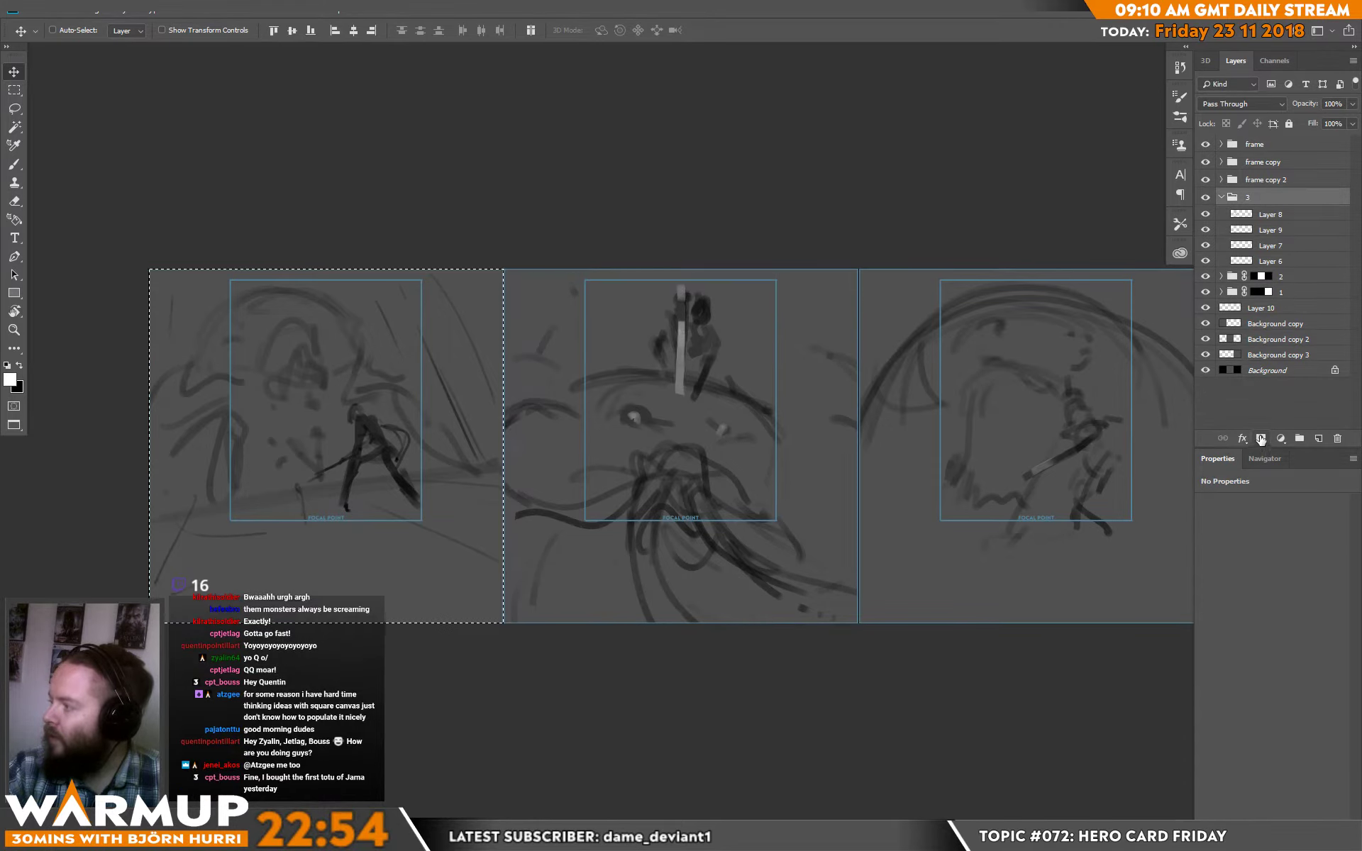
{"action": "left_click", "coordinate": [1261, 438]}
{"action": "left_click", "coordinate": [1221, 197]}
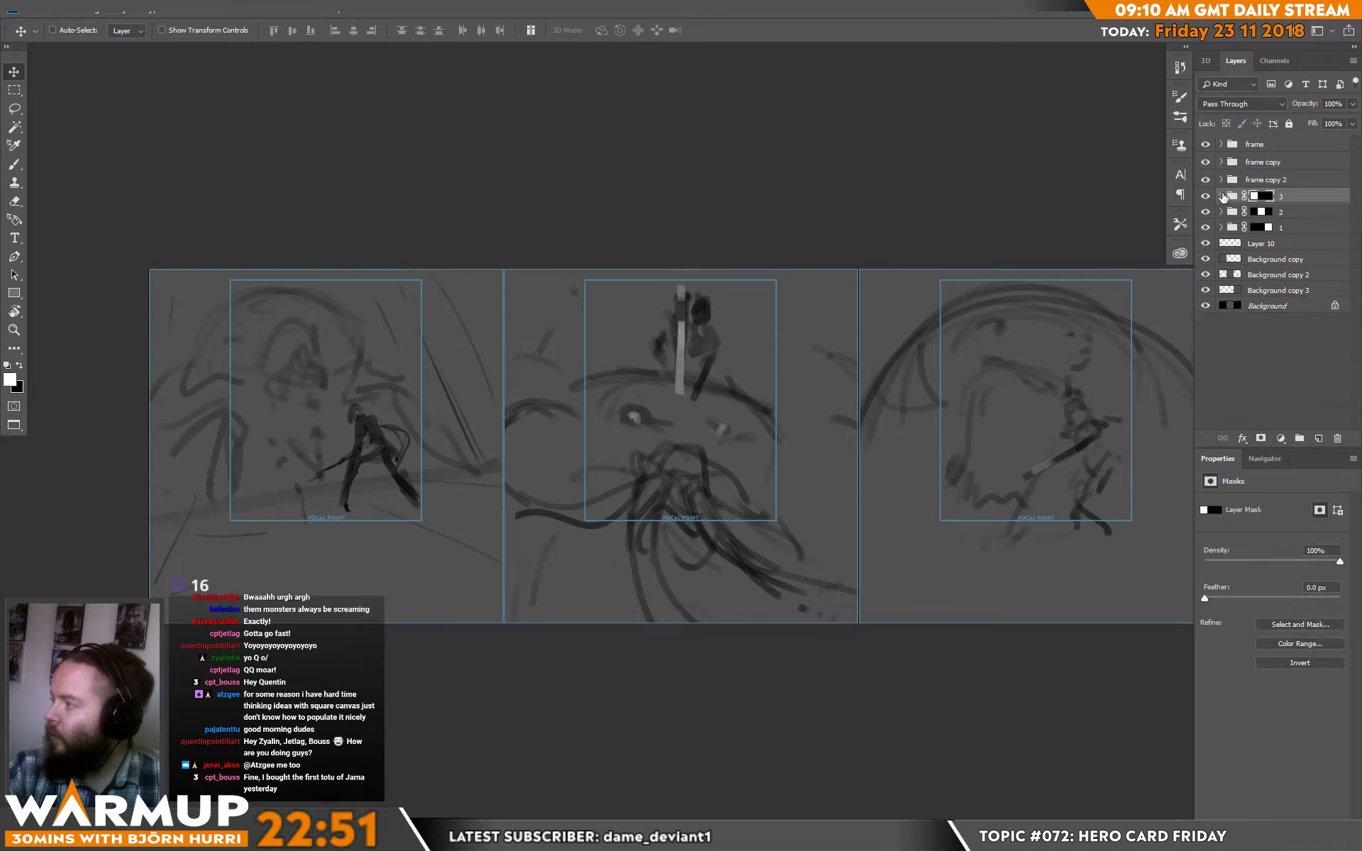
- Expand groups 3, 2 and 1 to list their sketch layers
{"action": "left_click", "coordinate": [1222, 196]}
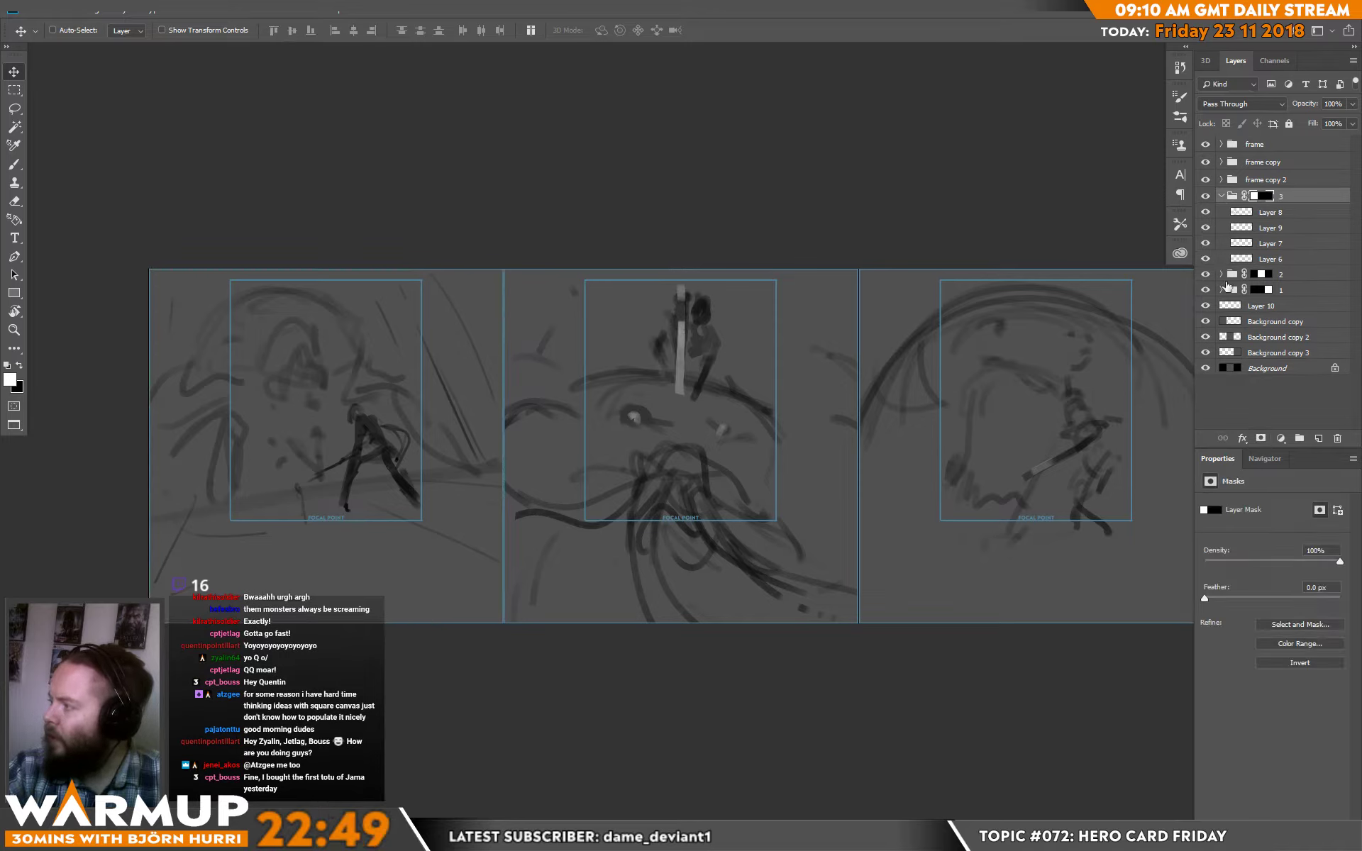
{"action": "left_click", "coordinate": [1221, 274]}
{"action": "left_click", "coordinate": [1221, 305]}
{"action": "key", "text": "ctrl"}
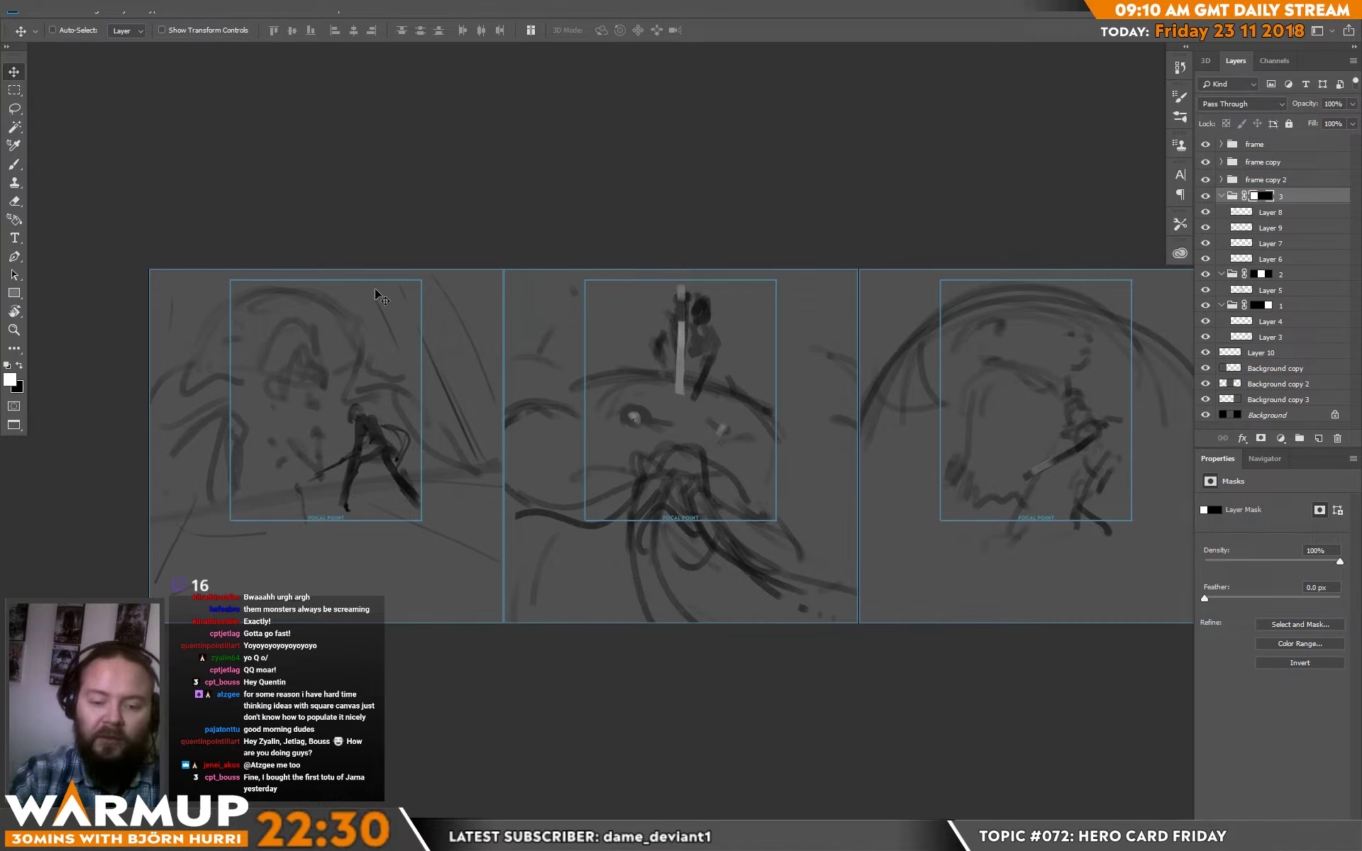
- Add a new empty layer above Layer 8 at the top of group 3
{"action": "key", "text": "ctrl+plus"}
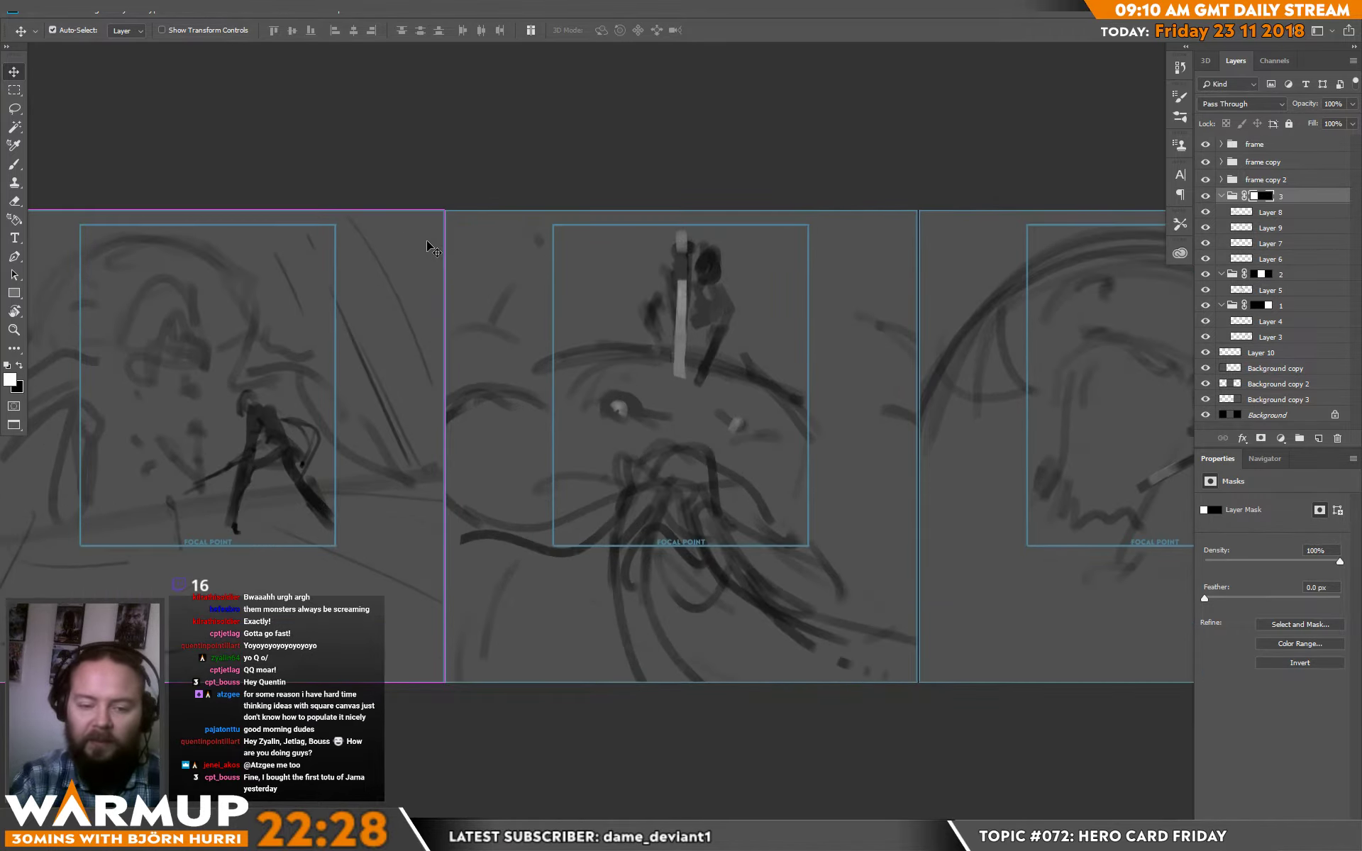
{"action": "key", "text": "ctrl+plus"}
{"action": "left_click_drag", "start_coordinate": [340, 533], "coordinate": [675, 532]}
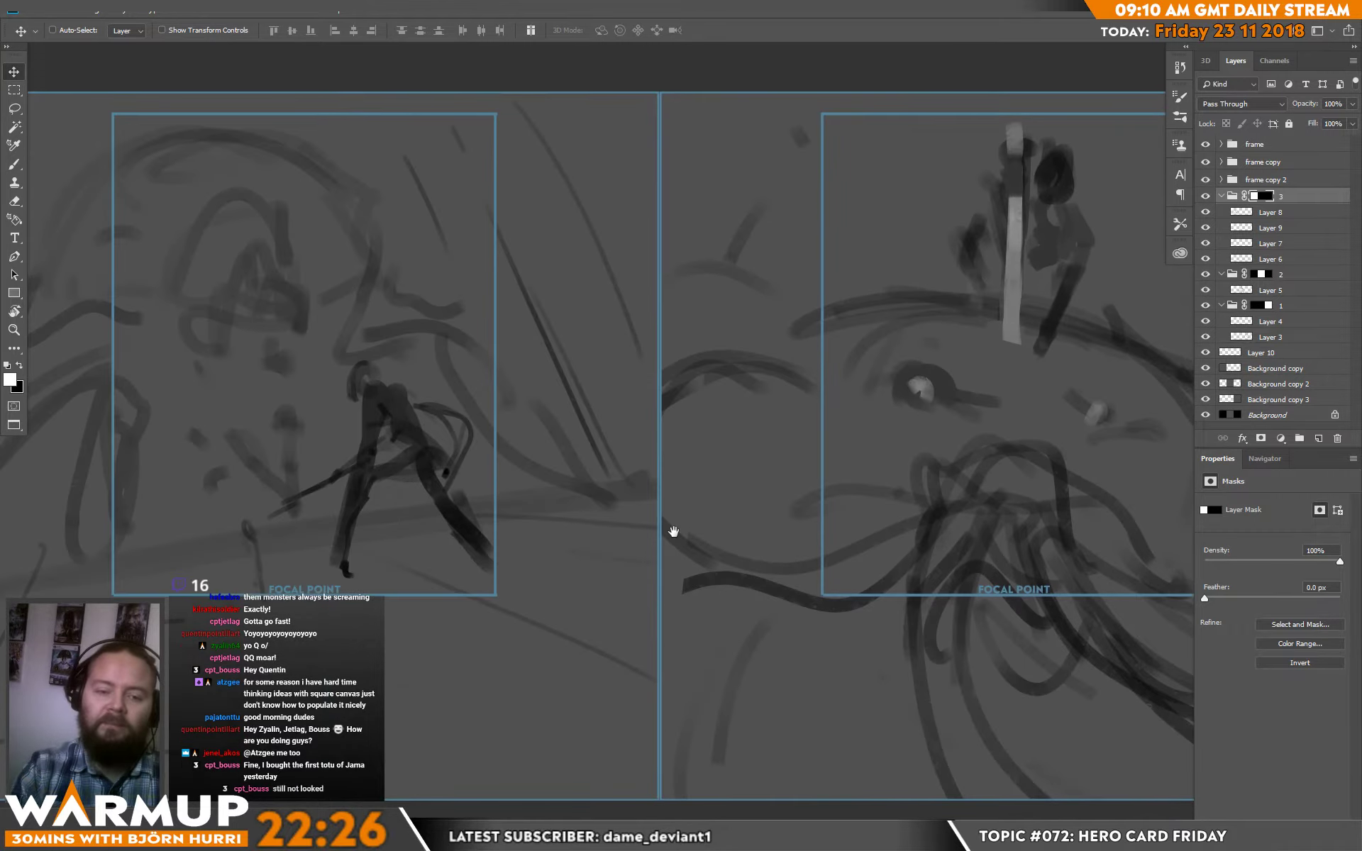
{"action": "left_click_drag", "start_coordinate": [517, 517], "coordinate": [539, 517]}
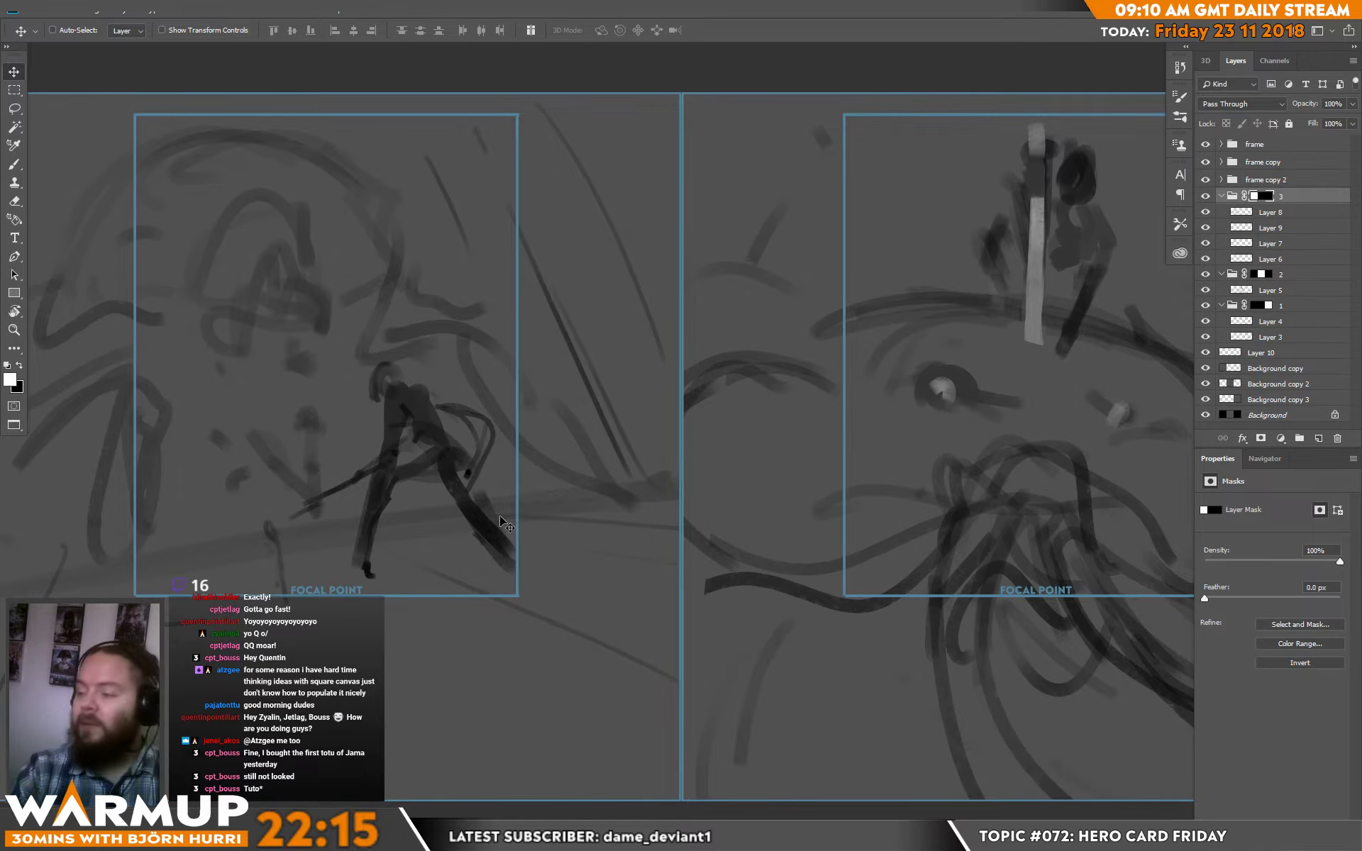
{"action": "left_click_drag", "start_coordinate": [500, 515], "coordinate": [492, 449]}
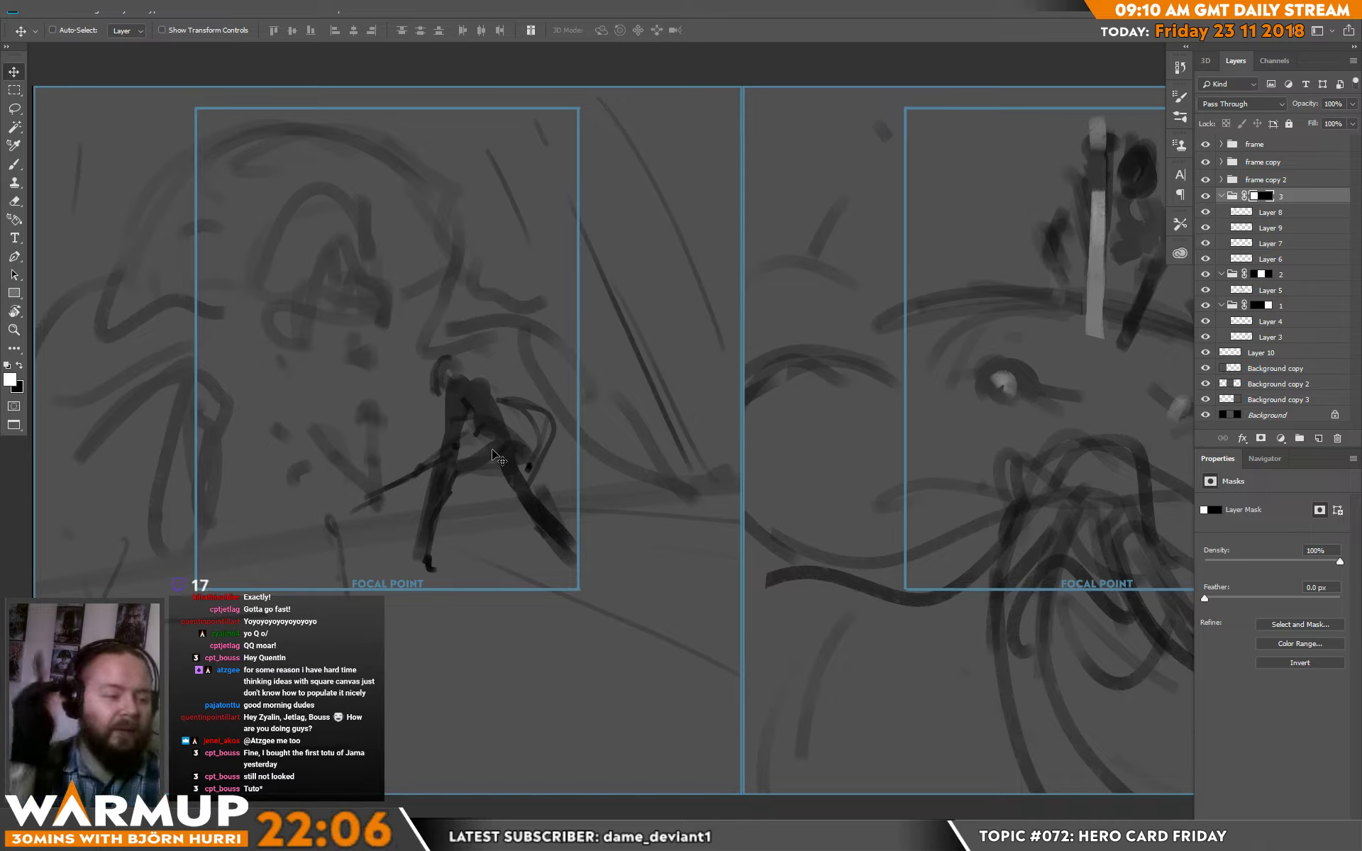
{"action": "left_click_drag", "start_coordinate": [500, 494], "coordinate": [550, 538]}
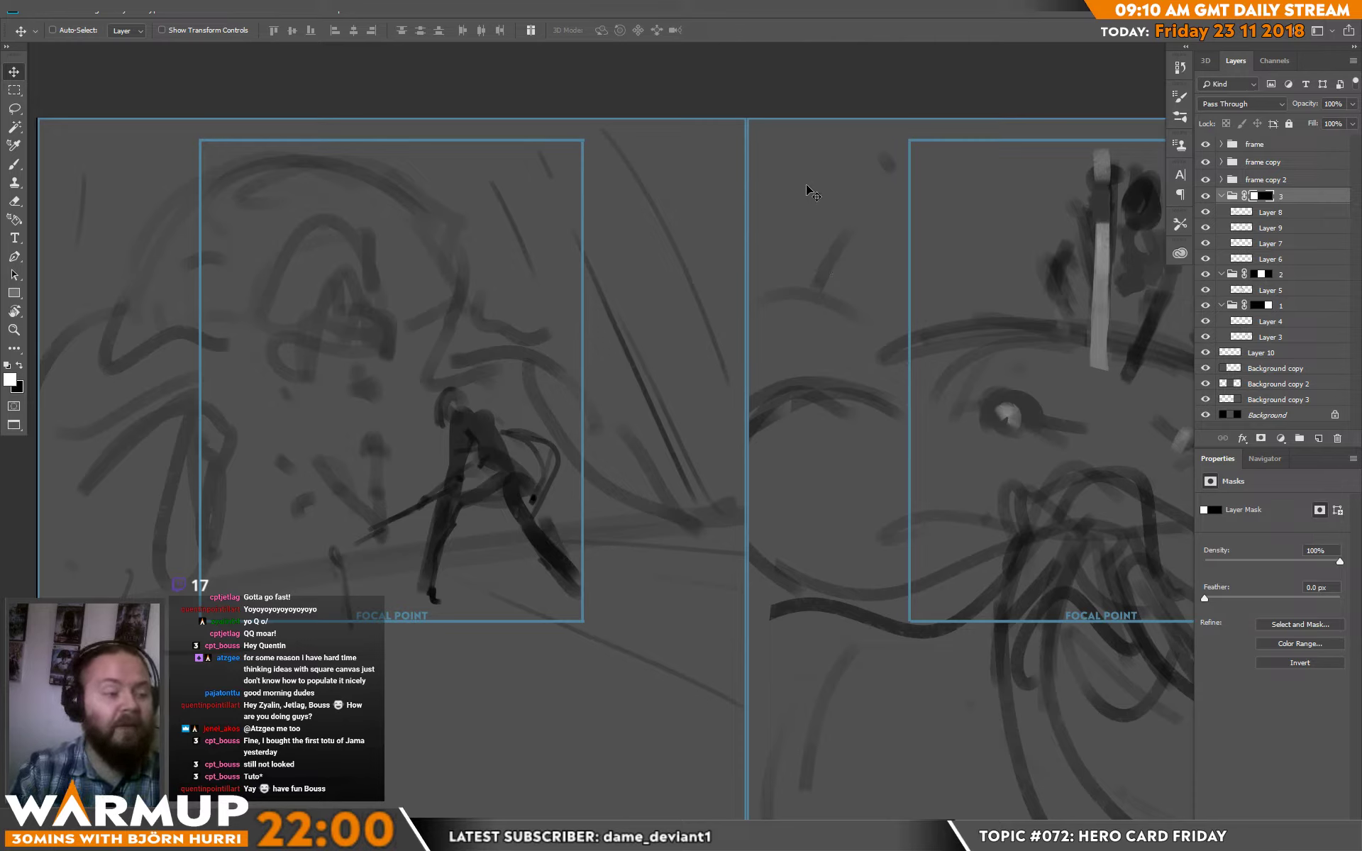
{"action": "left_click", "coordinate": [1261, 212]}
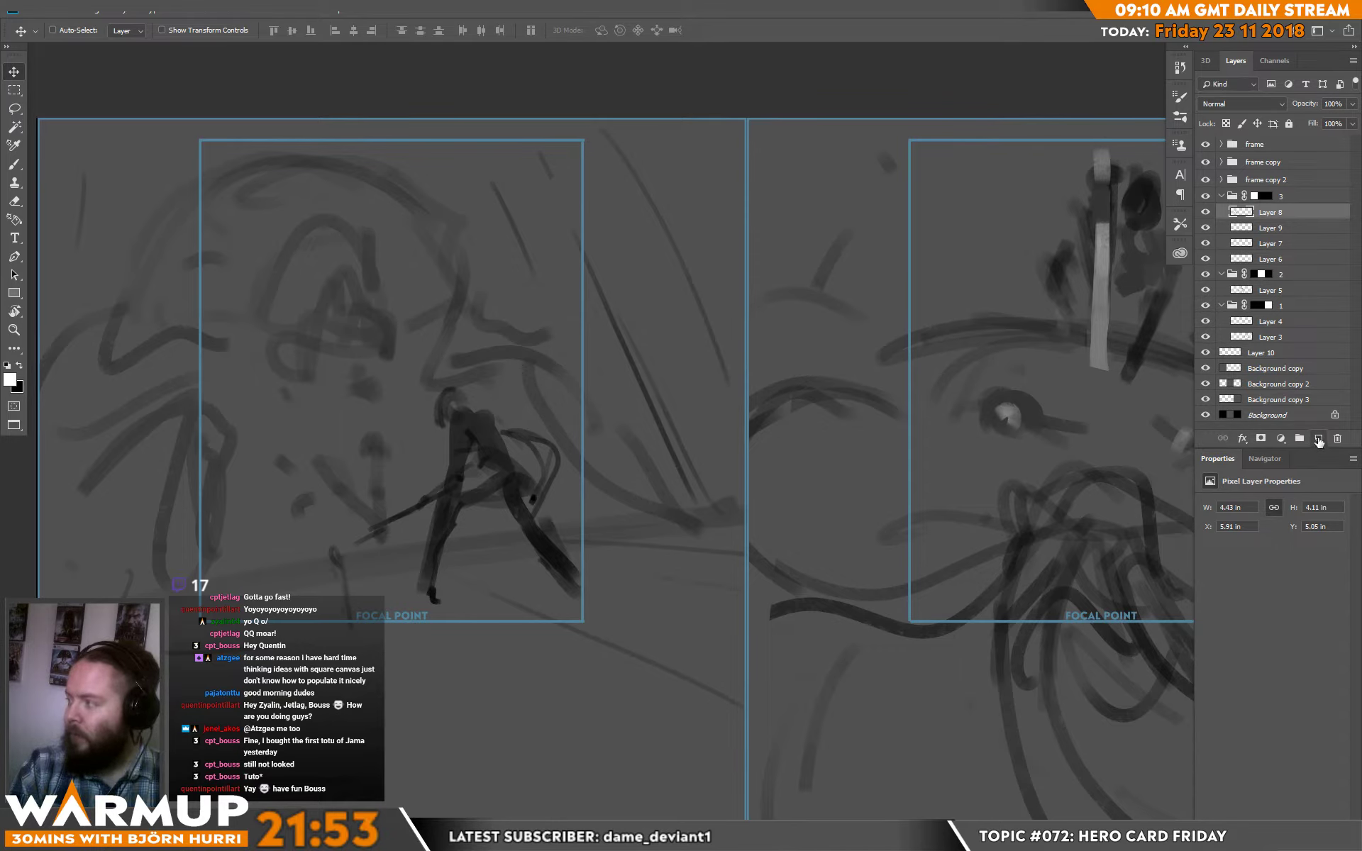
{"action": "left_click", "coordinate": [1318, 439]}
- Darken the upper and lower areas of the left panel in black with the soft 300 sketcher brush enlarged to 2165 px
{"action": "key", "text": "b"}
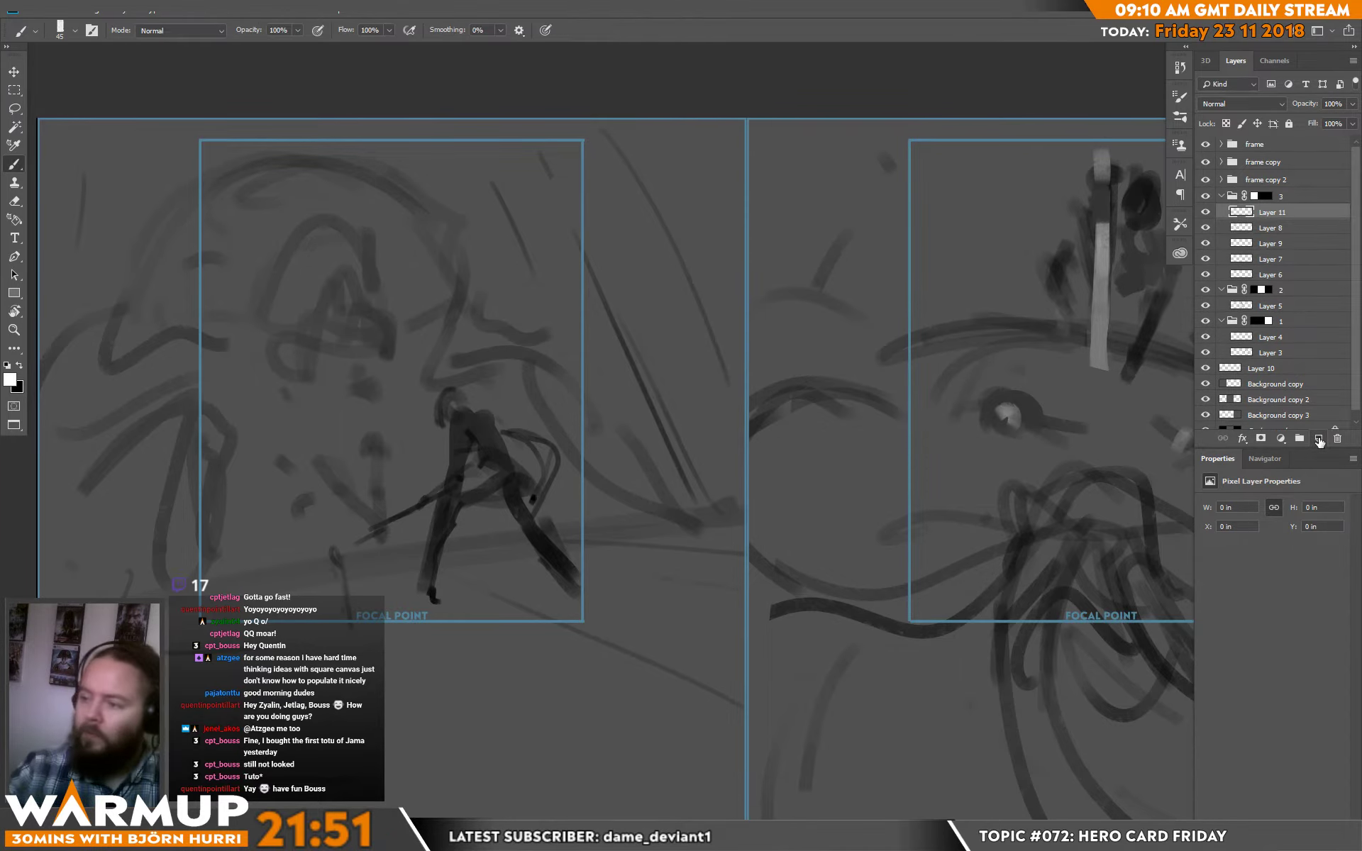
{"action": "mouse_move", "coordinate": [563, 448]}
{"action": "left_mouse_down"}
{"action": "mouse_move", "coordinate": [632, 386]}
{"action": "mouse_move", "coordinate": [608, 399]}
{"action": "left_mouse_up"}
{"action": "key", "text": "x"}
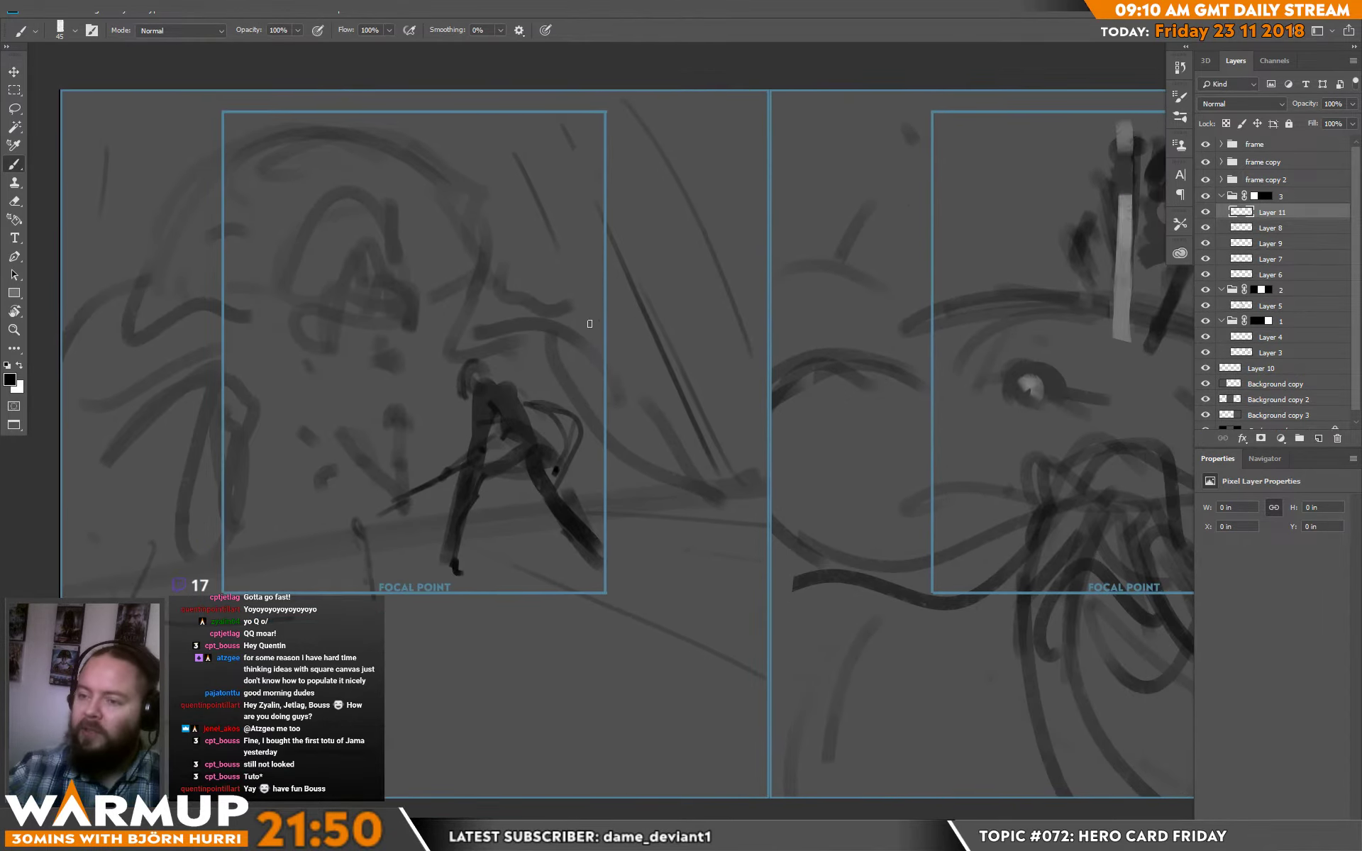
{"action": "right_click", "coordinate": [405, 351]}
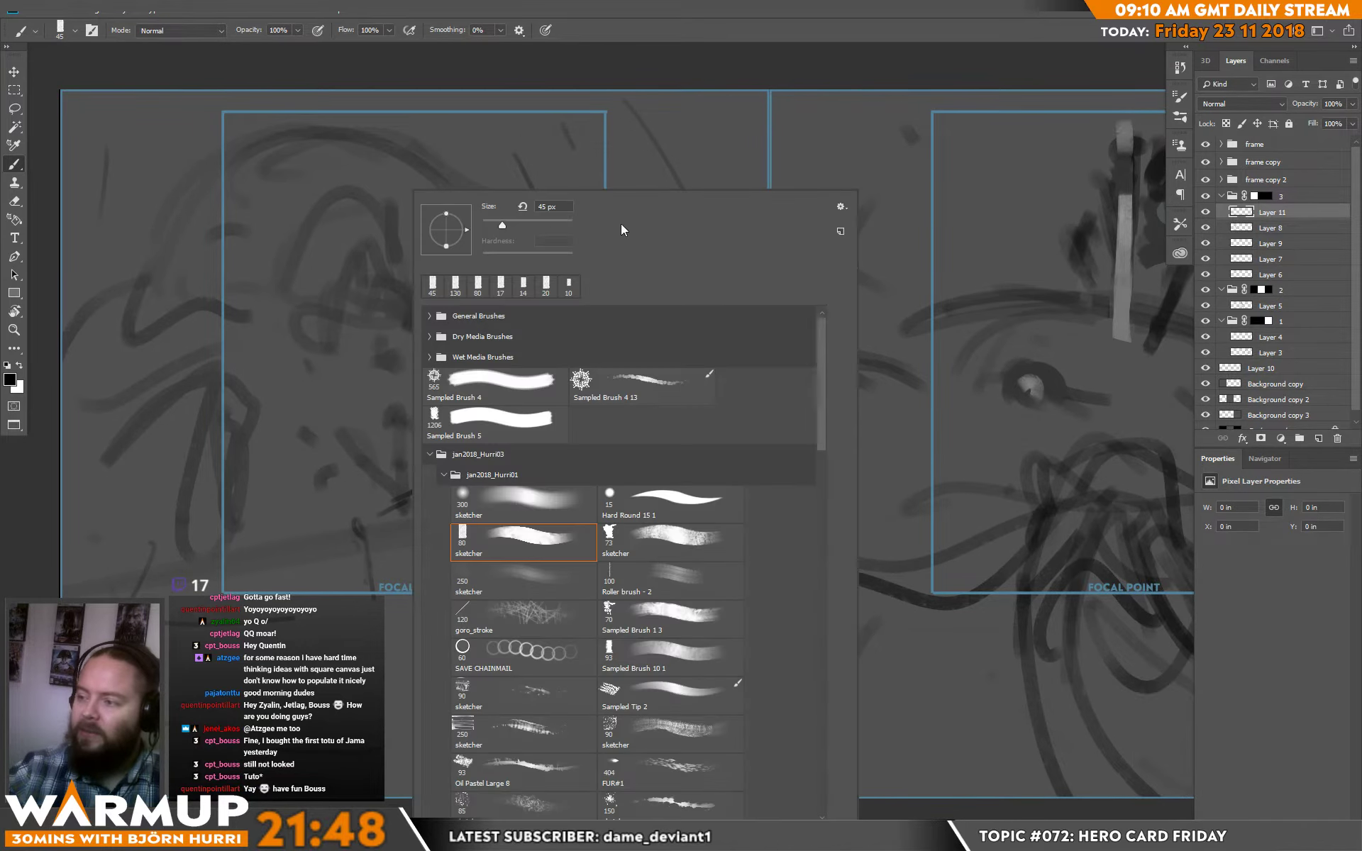
{"action": "left_click", "coordinate": [566, 517]}
{"action": "left_click_drag", "start_coordinate": [555, 222], "coordinate": [567, 227]}
{"action": "left_click_drag", "start_coordinate": [123, 159], "coordinate": [274, 97]}
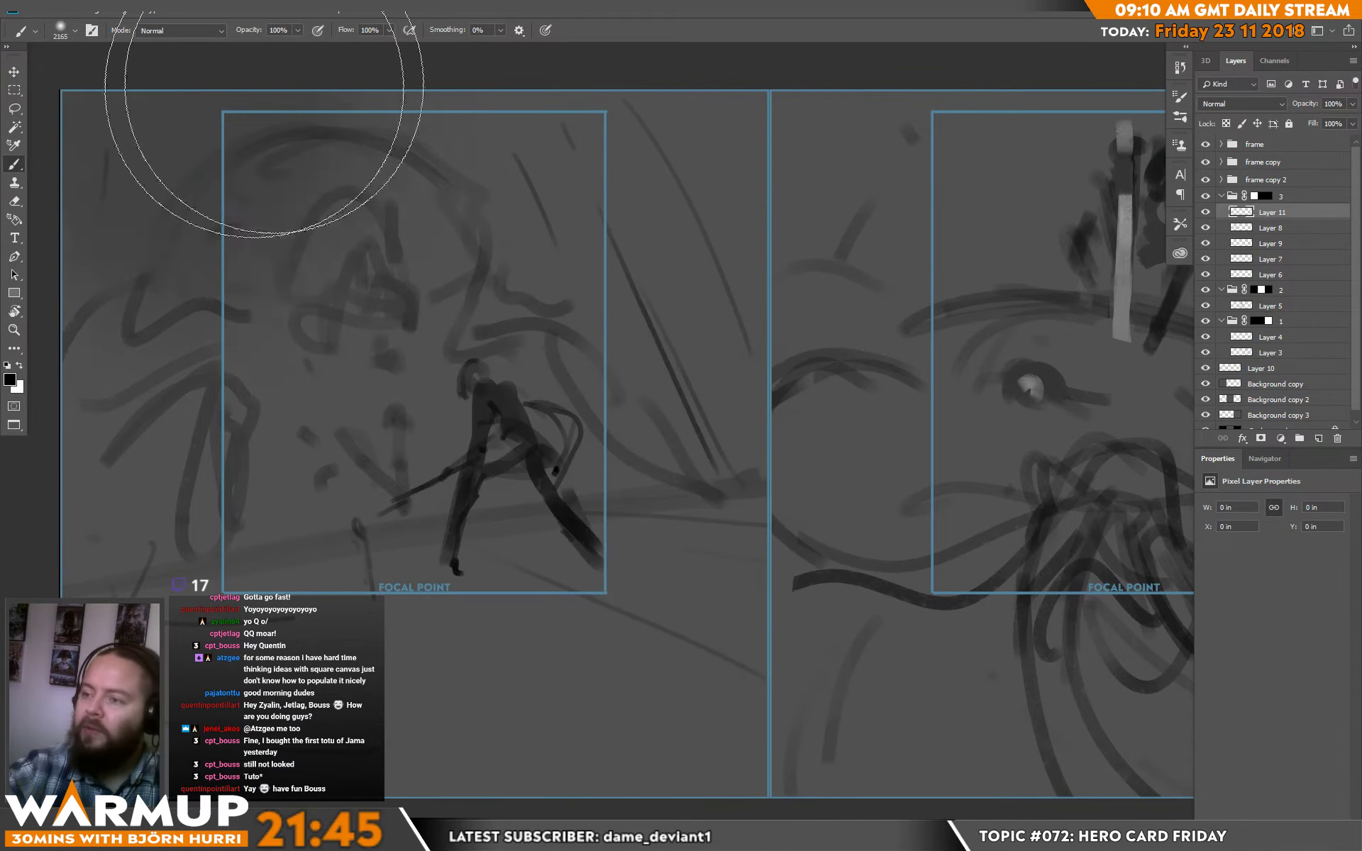
{"action": "left_click_drag", "start_coordinate": [116, 172], "coordinate": [698, 60]}
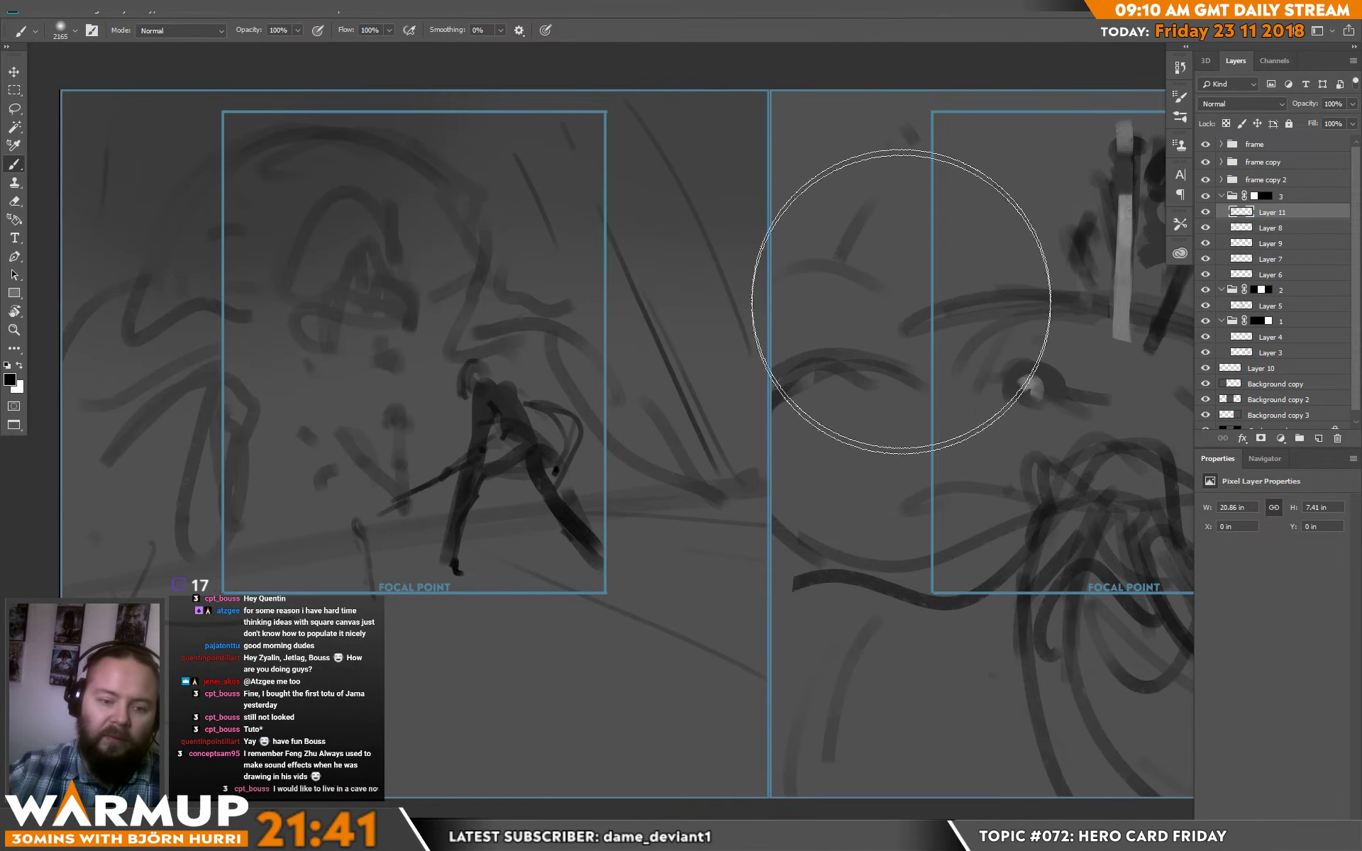
{"action": "mouse_move", "coordinate": [823, 498]}
{"action": "left_mouse_down"}
{"action": "mouse_move", "coordinate": [762, 437]}
{"action": "mouse_move", "coordinate": [817, 478]}
{"action": "mouse_move", "coordinate": [899, 478]}
{"action": "left_mouse_up"}
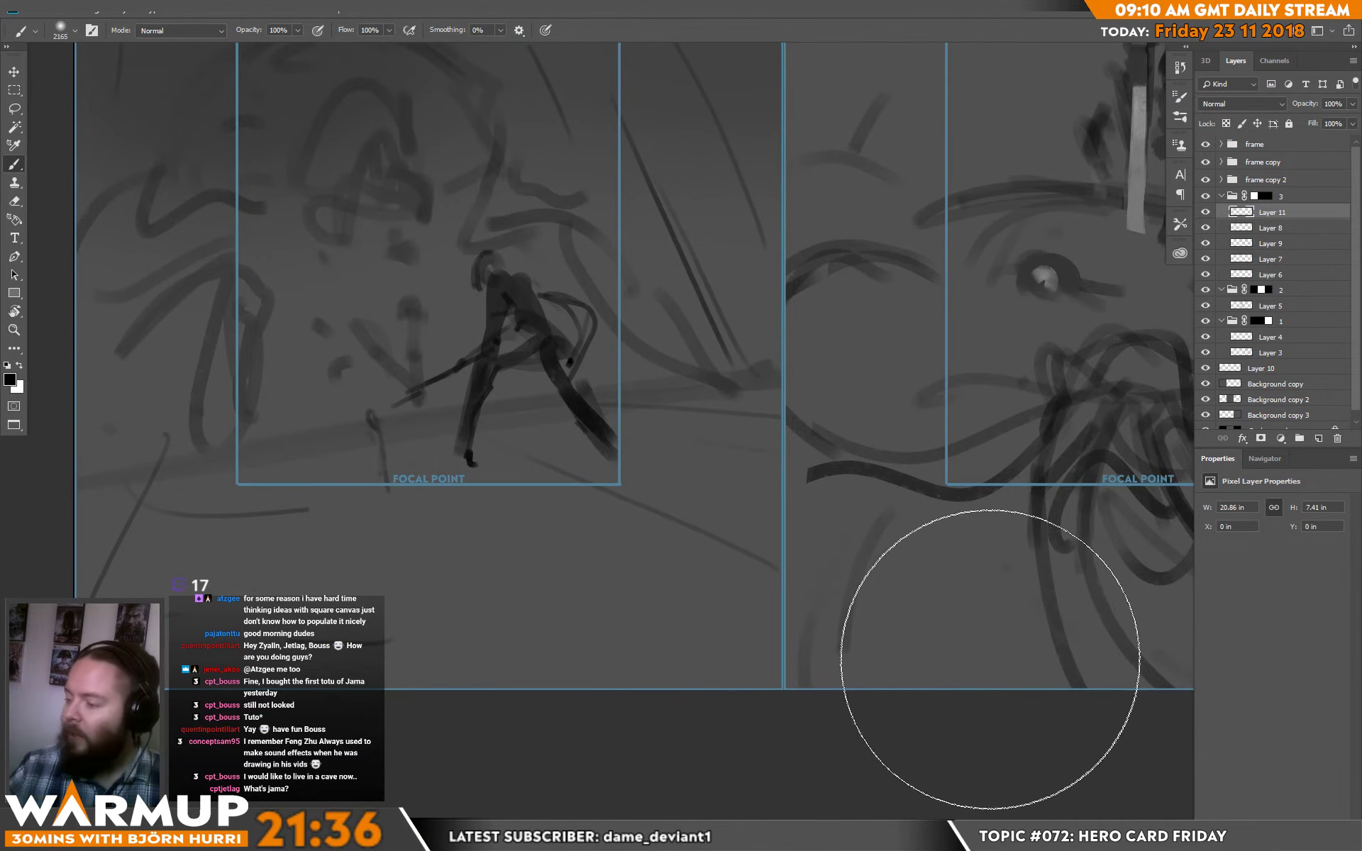
{"action": "left_click_drag", "start_coordinate": [952, 653], "coordinate": [547, 790]}
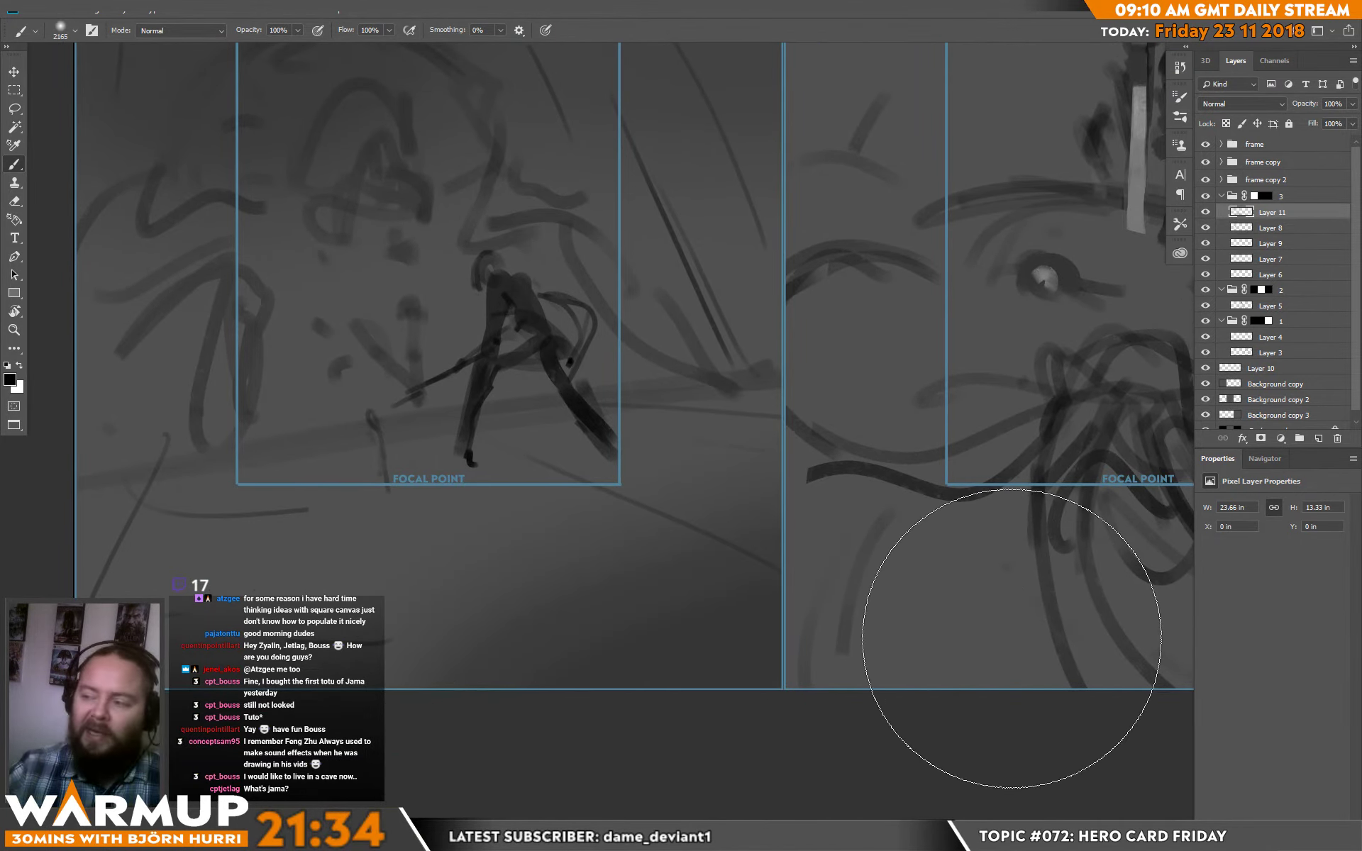
- Paint a dark ground shadow around the left hero's feet with the rectangular sketcher brush at 127 px
{"action": "right_click", "coordinate": [535, 408]}
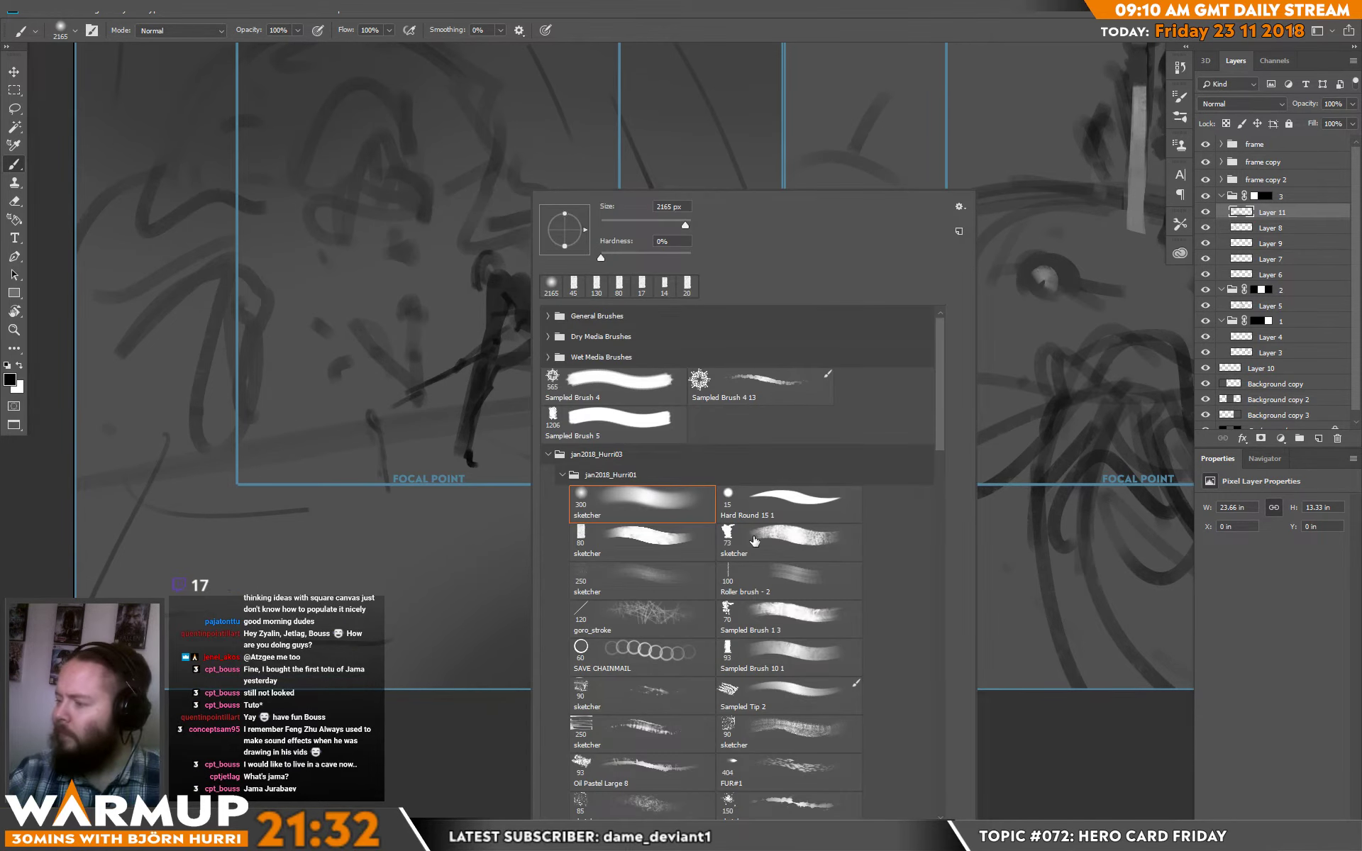
{"action": "left_click", "coordinate": [684, 542]}
{"action": "key", "text": "Return"}
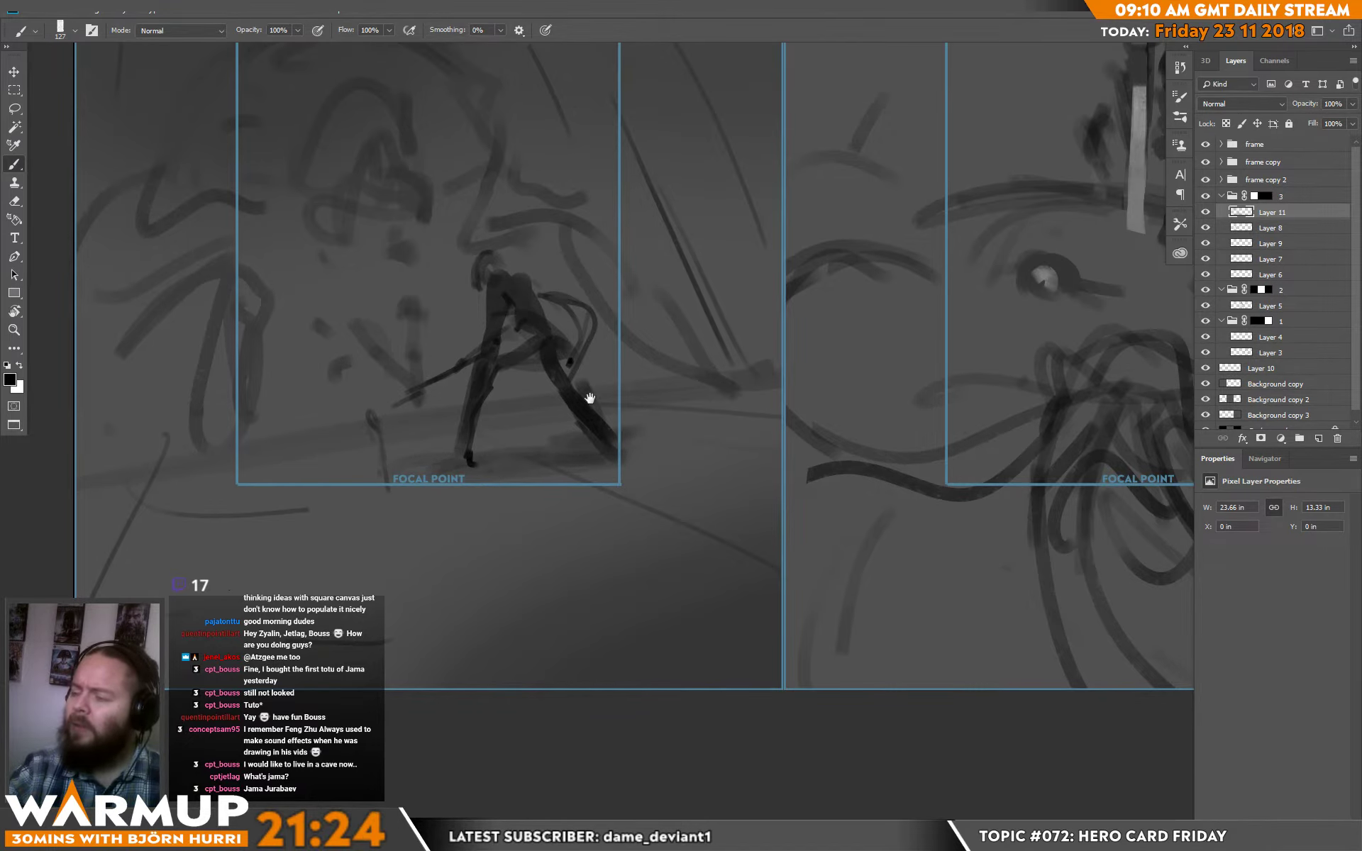
- Lasso the painted ground shadow beneath the left hero and adjust its placement with Free Transform
{"action": "scroll", "coordinate": [571, 426], "scroll_direction": "down", "scroll_amount": 3}
{"action": "key", "text": "ctrl+t"}
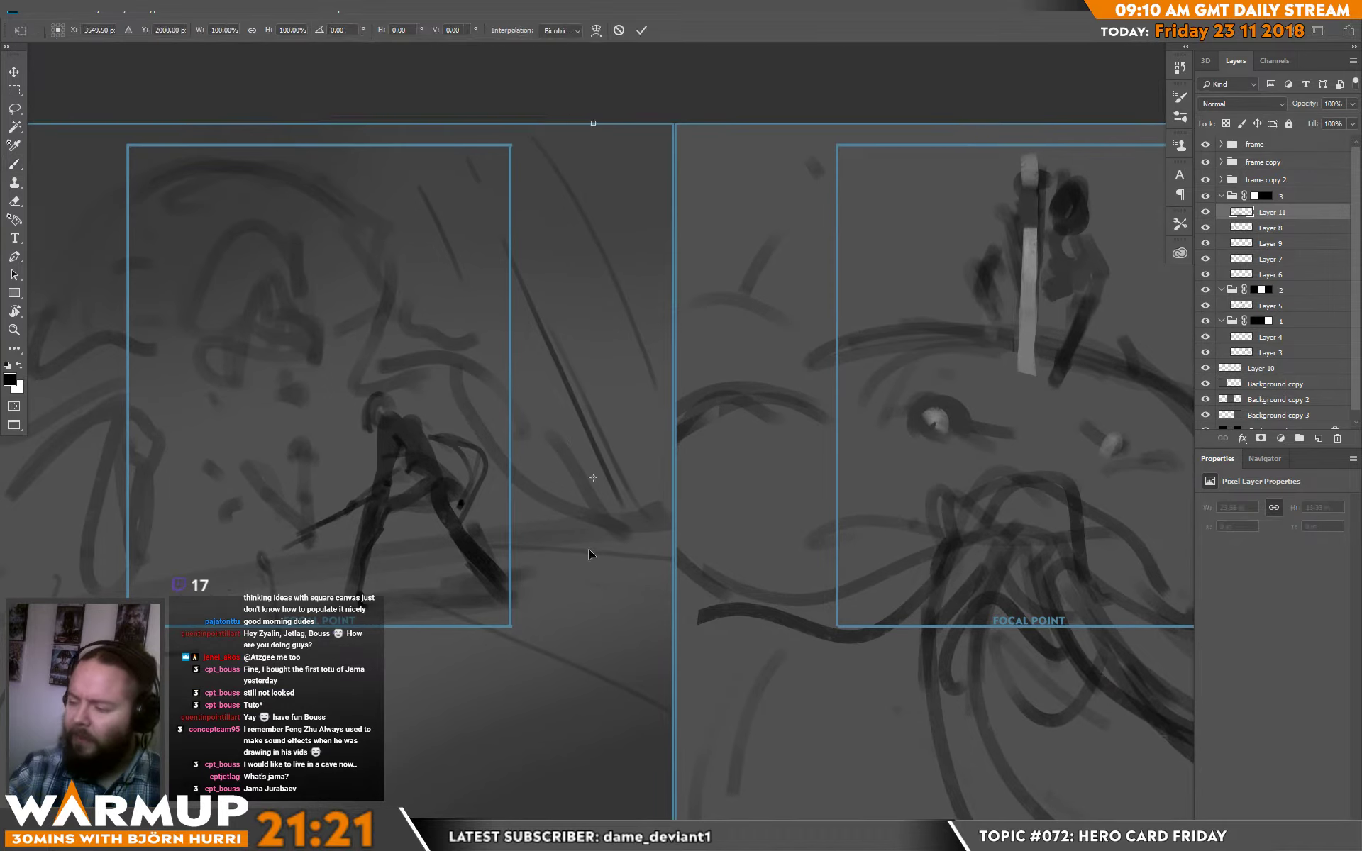
{"action": "key", "text": "Escape"}
{"action": "key", "text": "l"}
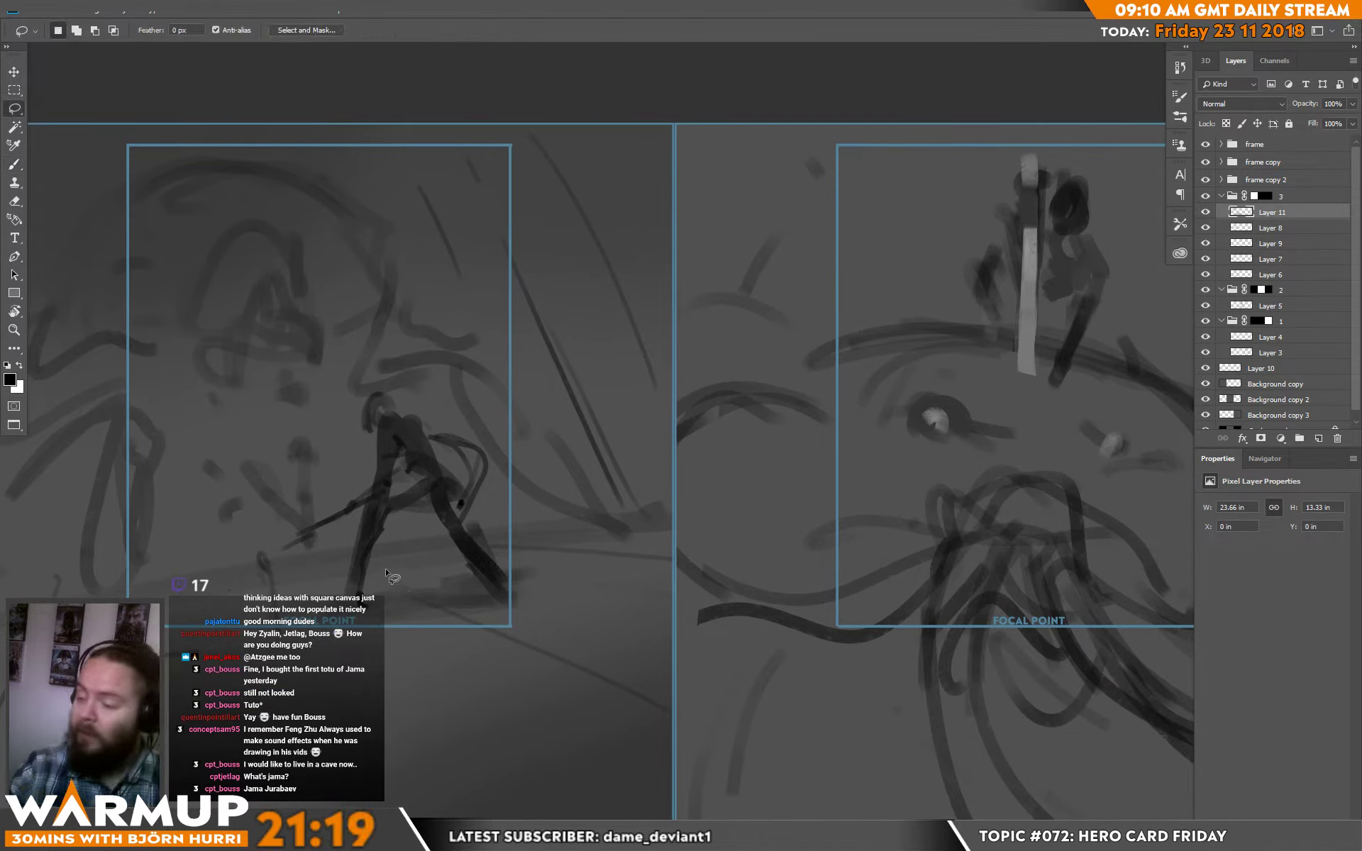
{"action": "left_click_drag", "start_coordinate": [440, 672], "coordinate": [577, 587]}
{"action": "key", "text": "ctrl+t"}
{"action": "mouse_move", "coordinate": [700, 517]}
{"action": "left_mouse_down"}
{"action": "mouse_move", "coordinate": [700, 538]}
{"action": "mouse_move", "coordinate": [667, 546]}
{"action": "left_mouse_up"}
{"action": "key", "text": "Return"}
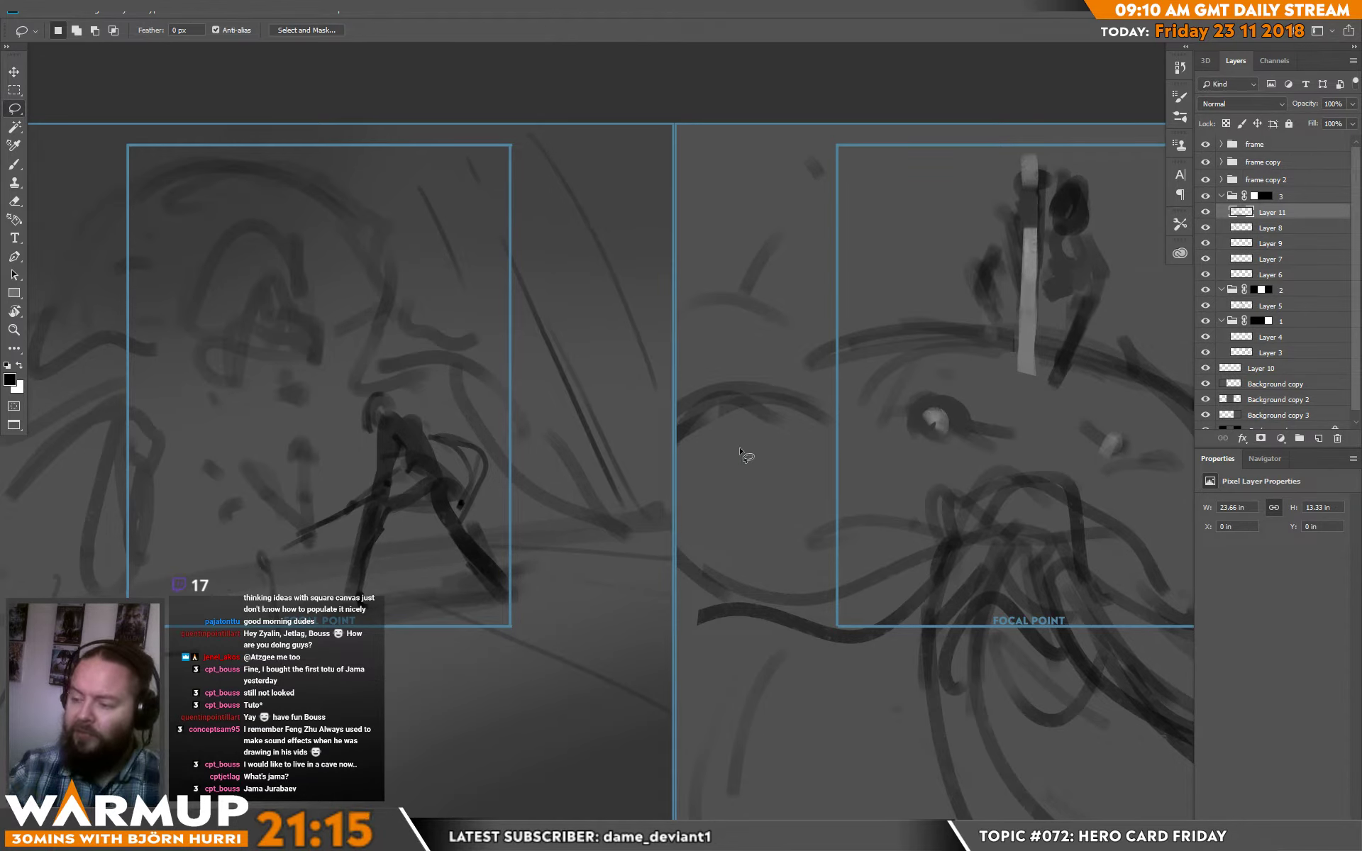
- Block in the creature's arching limbs behind the left hero in black using the rectangular sketcher brush at 306 px
{"action": "key", "text": "b"}
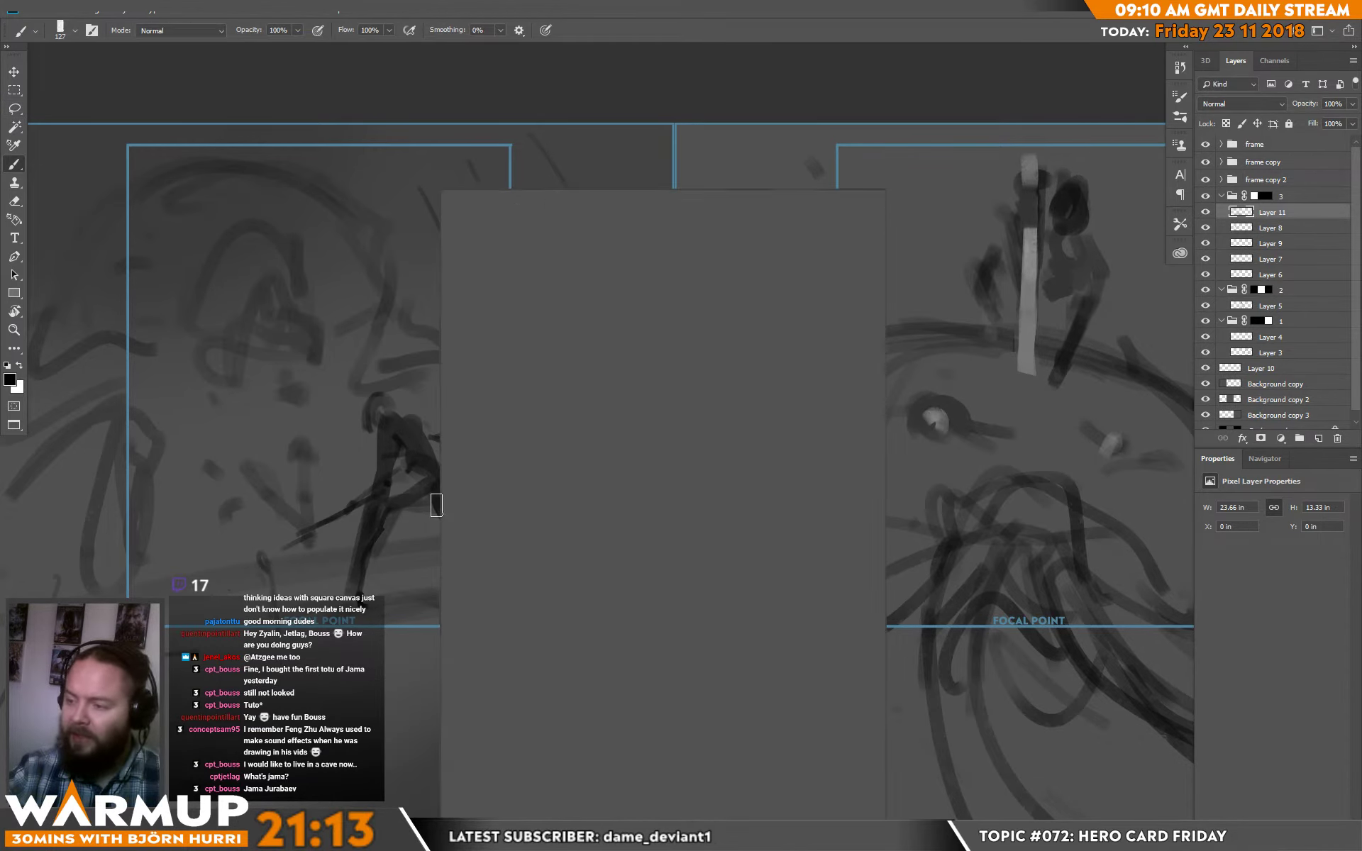
{"action": "right_click", "coordinate": [436, 497]}
{"action": "left_click", "coordinate": [270, 389]}
{"action": "right_click", "coordinate": [329, 382]}
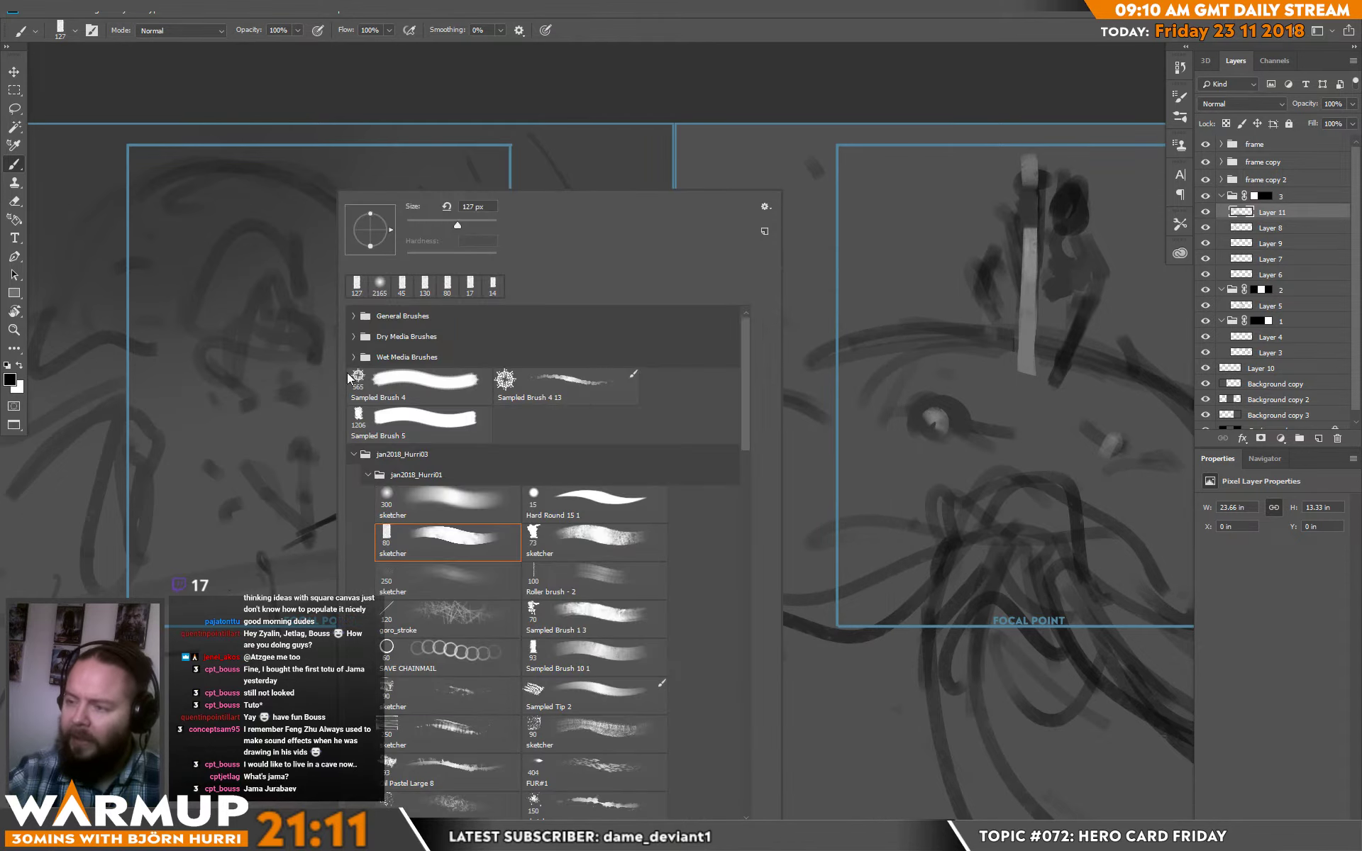
{"action": "left_click_drag", "start_coordinate": [475, 232], "coordinate": [480, 232]}
{"action": "mouse_move", "coordinate": [286, 394]}
{"action": "left_mouse_down"}
{"action": "mouse_move", "coordinate": [174, 409]}
{"action": "mouse_move", "coordinate": [168, 441]}
{"action": "mouse_move", "coordinate": [204, 456]}
{"action": "mouse_move", "coordinate": [304, 405]}
{"action": "mouse_move", "coordinate": [323, 431]}
{"action": "left_mouse_up"}
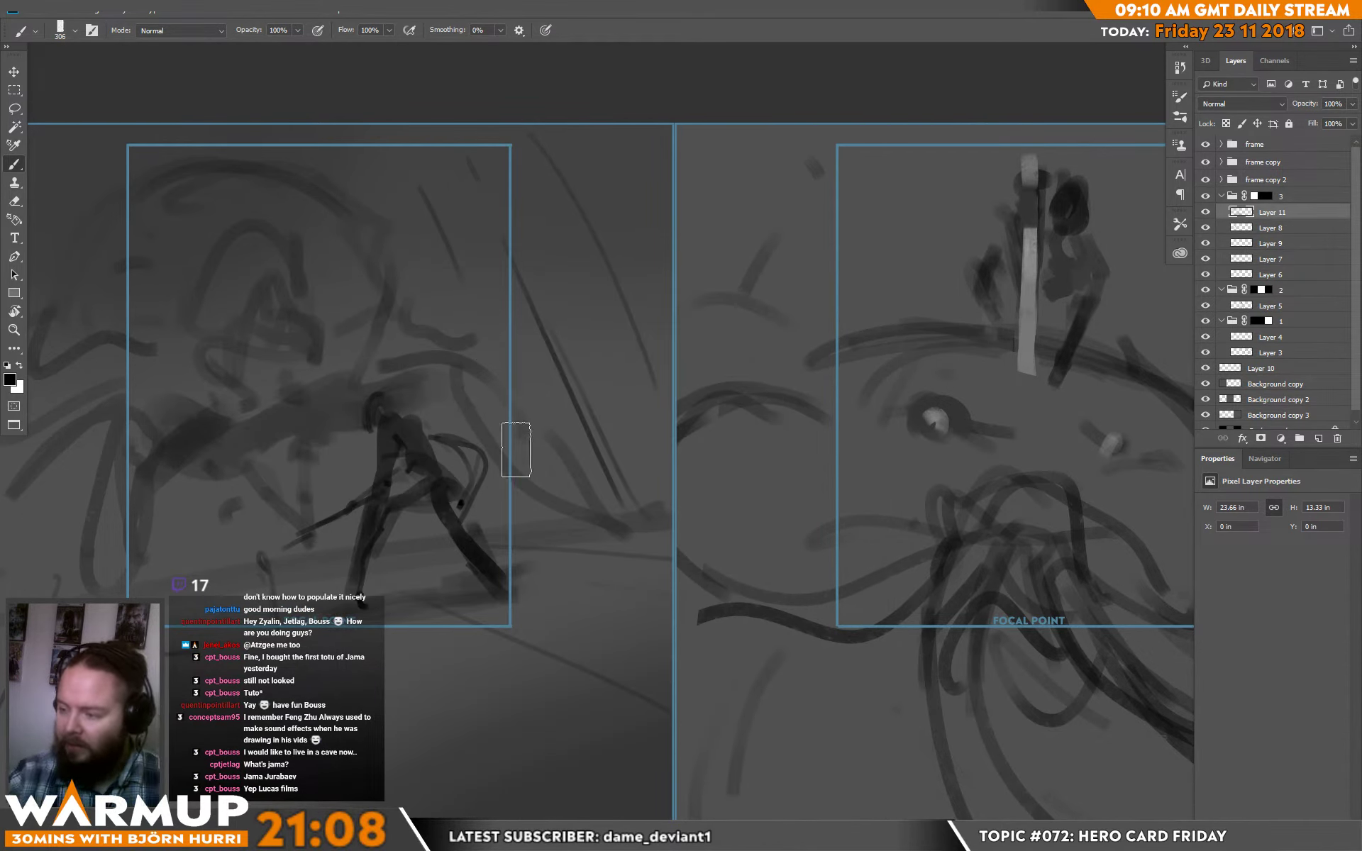
{"action": "mouse_move", "coordinate": [563, 508]}
{"action": "left_mouse_down"}
{"action": "mouse_move", "coordinate": [478, 420]}
{"action": "mouse_move", "coordinate": [541, 490]}
{"action": "left_mouse_up"}
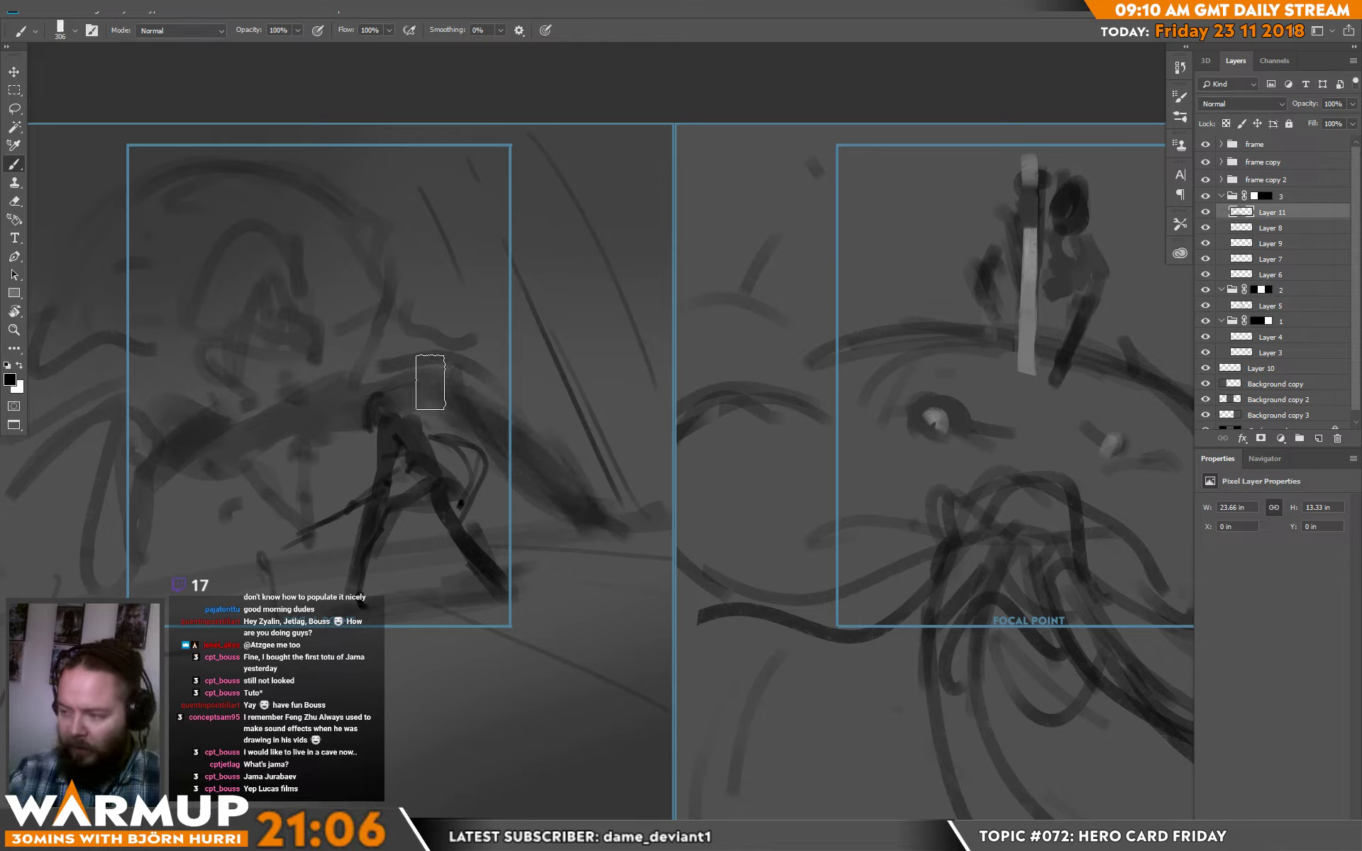
- Paint grey tones above the left hero's head and block in the creature's far foreleg at the panel's outer side
{"action": "mouse_move", "coordinate": [440, 354]}
{"action": "left_mouse_down"}
{"action": "mouse_move", "coordinate": [398, 362]}
{"action": "mouse_move", "coordinate": [461, 378]}
{"action": "mouse_move", "coordinate": [380, 380]}
{"action": "mouse_move", "coordinate": [317, 419]}
{"action": "mouse_move", "coordinate": [493, 356]}
{"action": "left_mouse_up"}
{"action": "key", "text": "x"}
{"action": "left_click", "coordinate": [384, 377], "text": "alt"}
{"action": "key", "text": "x"}
{"action": "mouse_move", "coordinate": [255, 454]}
{"action": "left_mouse_down"}
{"action": "mouse_move", "coordinate": [222, 529]}
{"action": "mouse_move", "coordinate": [230, 477]}
{"action": "mouse_move", "coordinate": [221, 553]}
{"action": "left_mouse_up"}
{"action": "left_click", "coordinate": [229, 504], "text": "alt"}
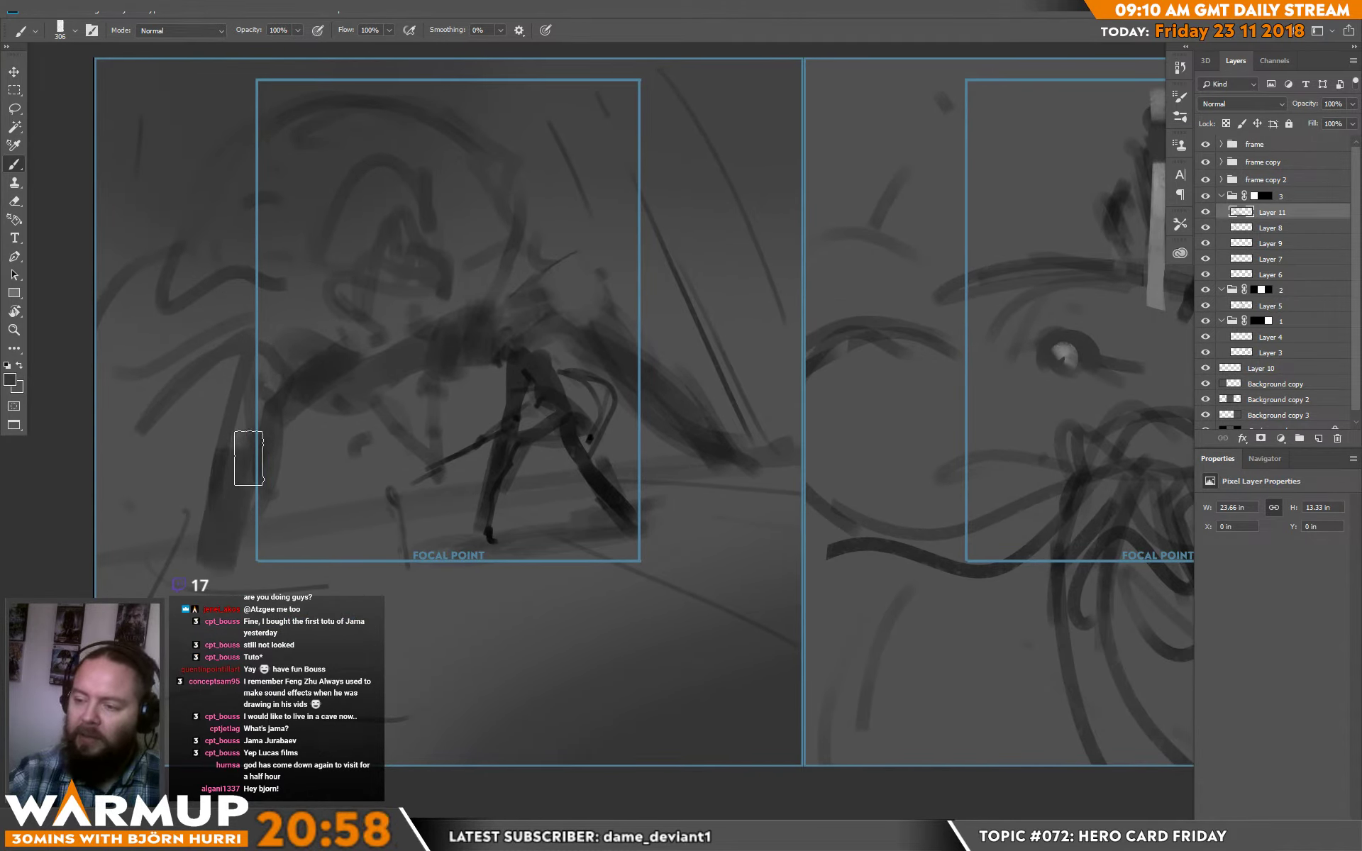
{"action": "left_click", "coordinate": [189, 422], "text": "alt"}
{"action": "left_click_drag", "start_coordinate": [261, 353], "coordinate": [243, 395]}
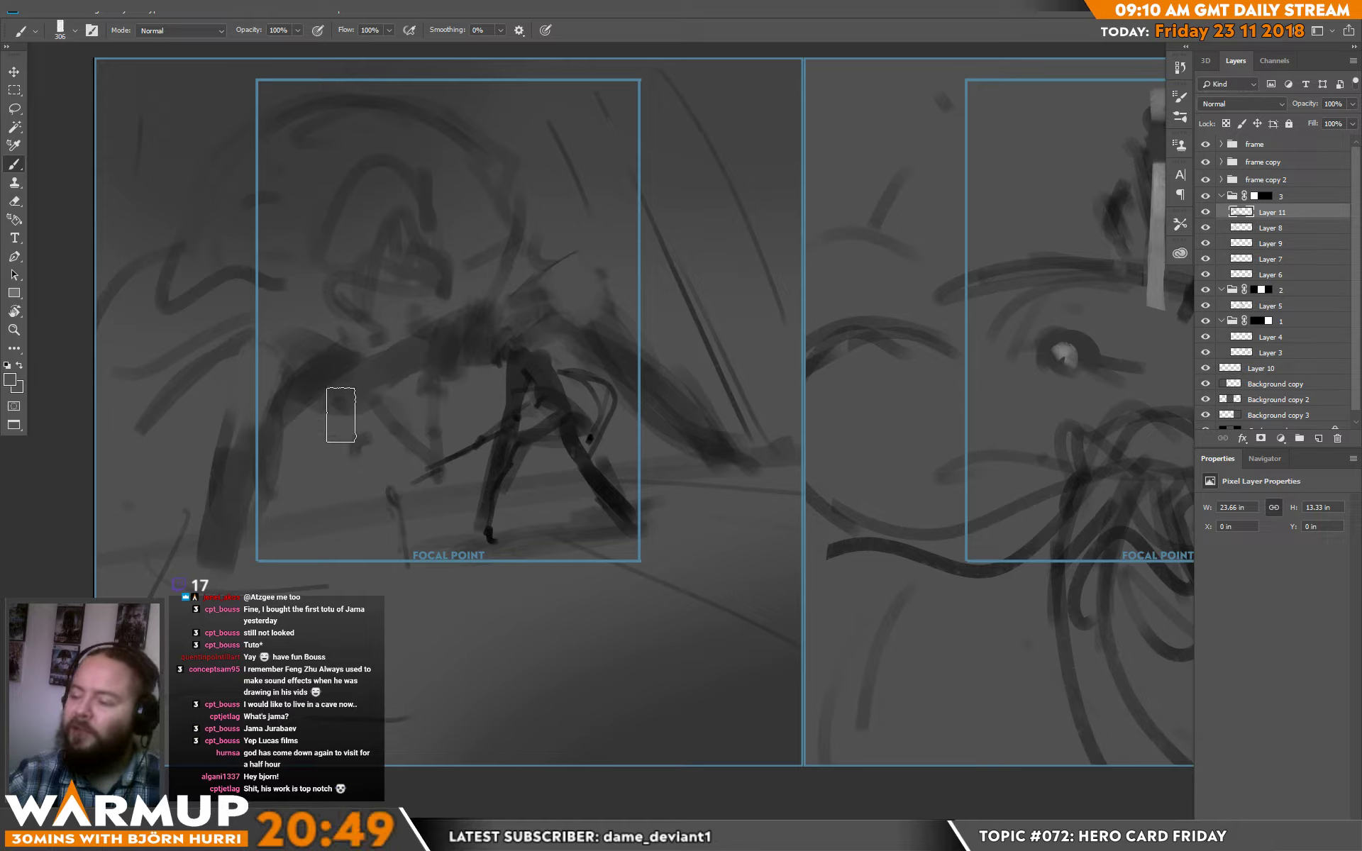
- Blend the creature's limb behind the hero's head using a dark grey sampled from the painting
{"action": "left_click", "coordinate": [469, 369], "text": "alt"}
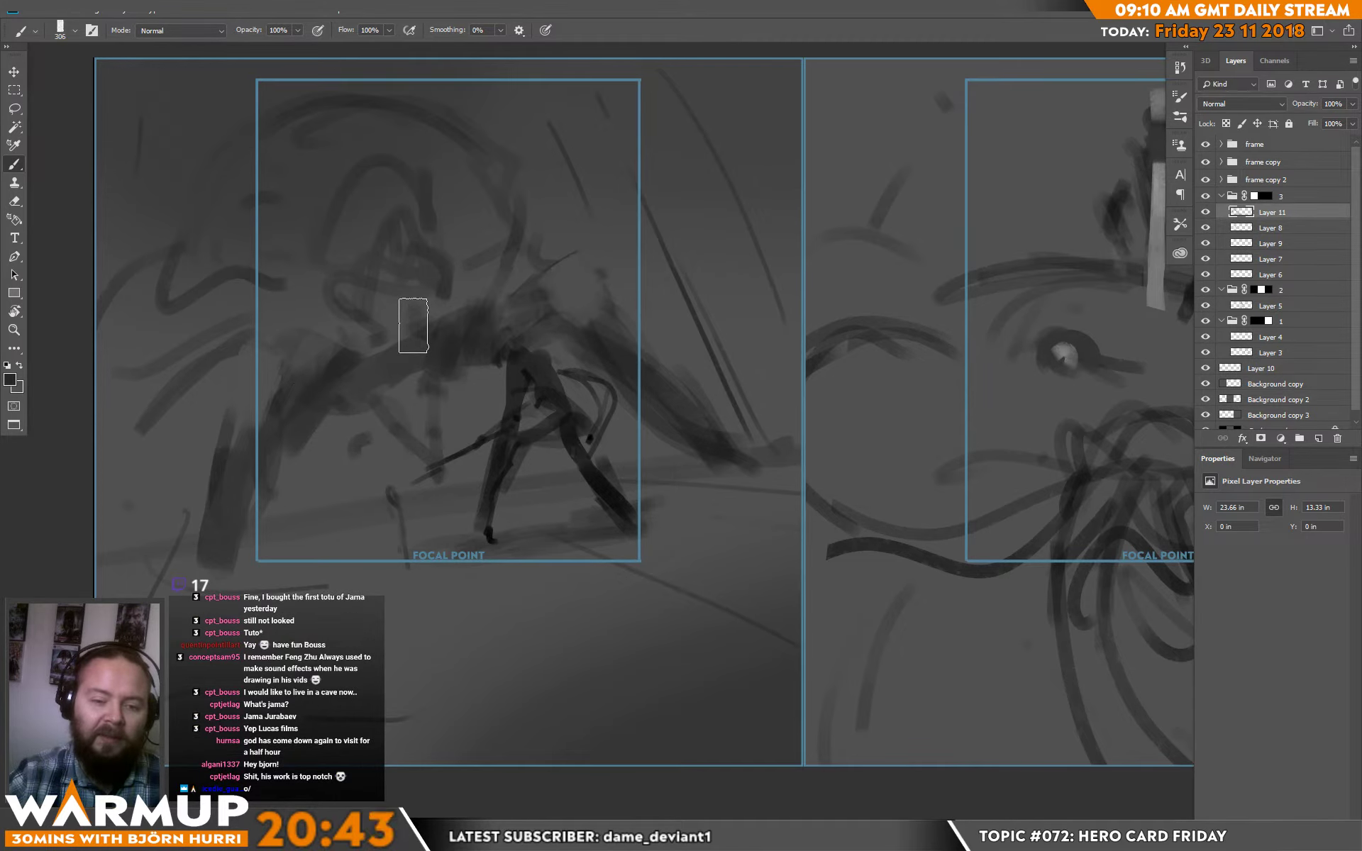
{"action": "left_click_drag", "start_coordinate": [460, 334], "coordinate": [494, 384]}
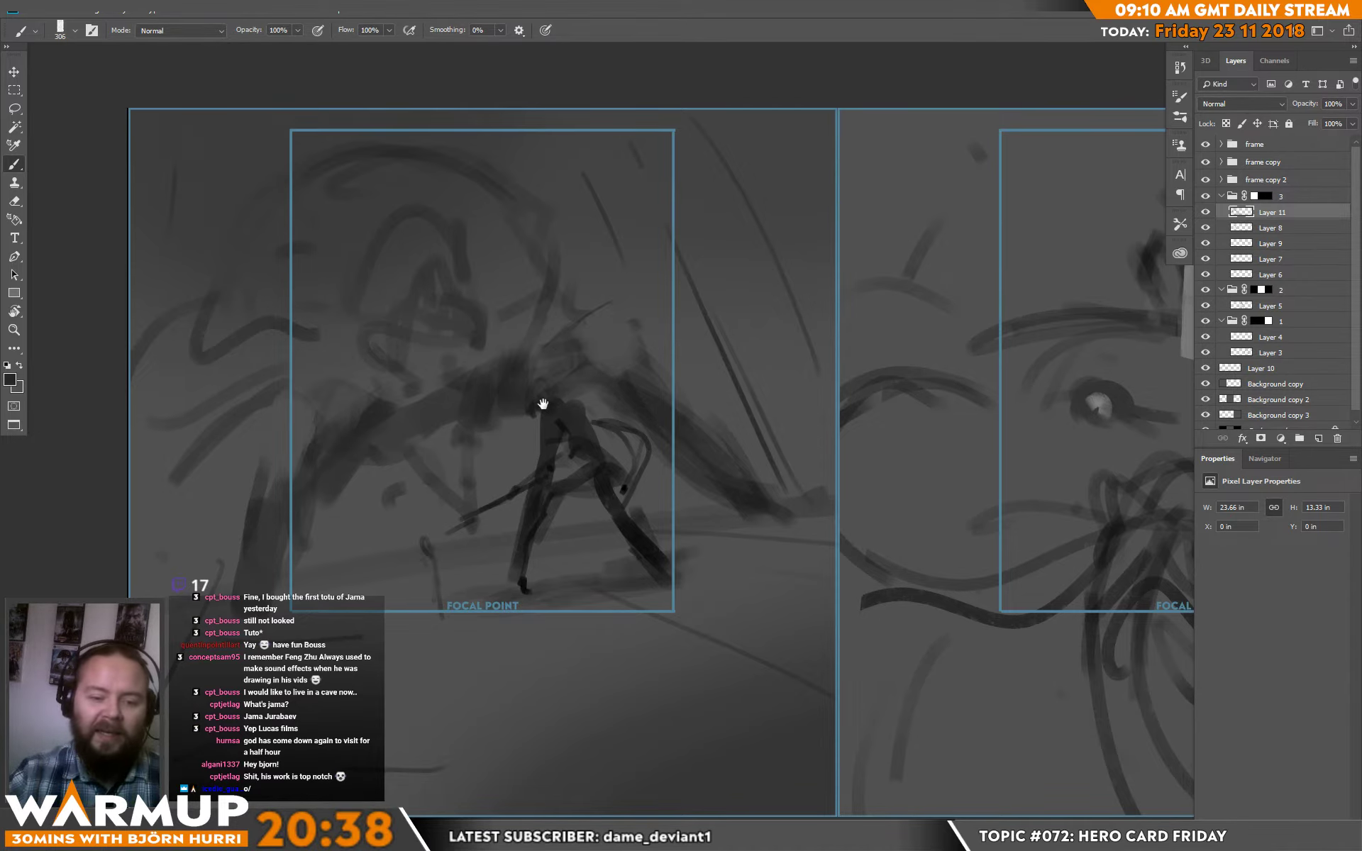
{"action": "left_click_drag", "start_coordinate": [542, 404], "coordinate": [553, 412]}
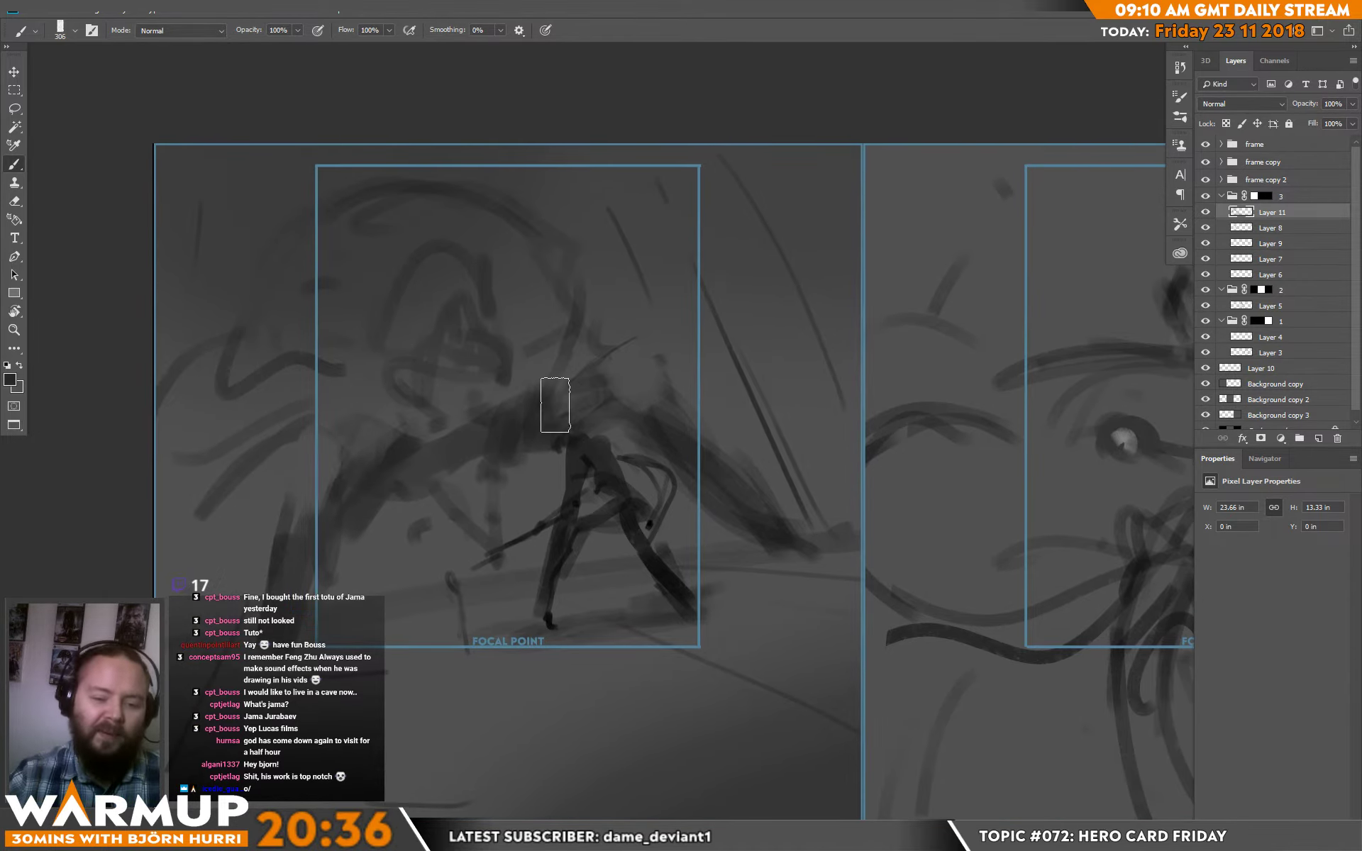
{"action": "mouse_move", "coordinate": [553, 405]}
{"action": "left_mouse_down"}
{"action": "mouse_move", "coordinate": [512, 397]}
{"action": "mouse_move", "coordinate": [565, 404]}
{"action": "left_mouse_up"}
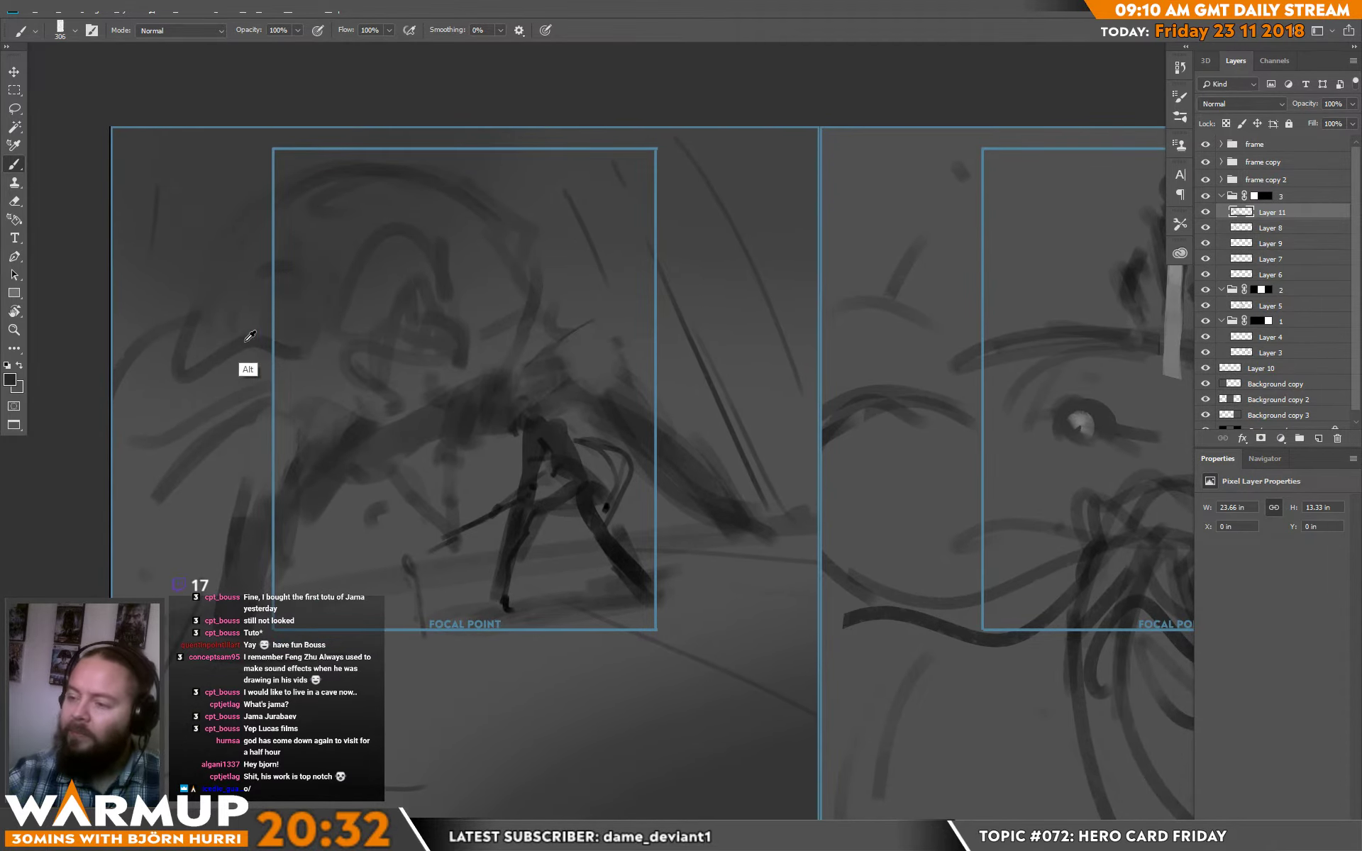
- Sample the hero's dark tone and paint broad dark strokes across the upper background of the left panel to frame the creature
{"action": "key", "text": "alt"}
{"action": "left_click", "coordinate": [548, 448], "text": "alt"}
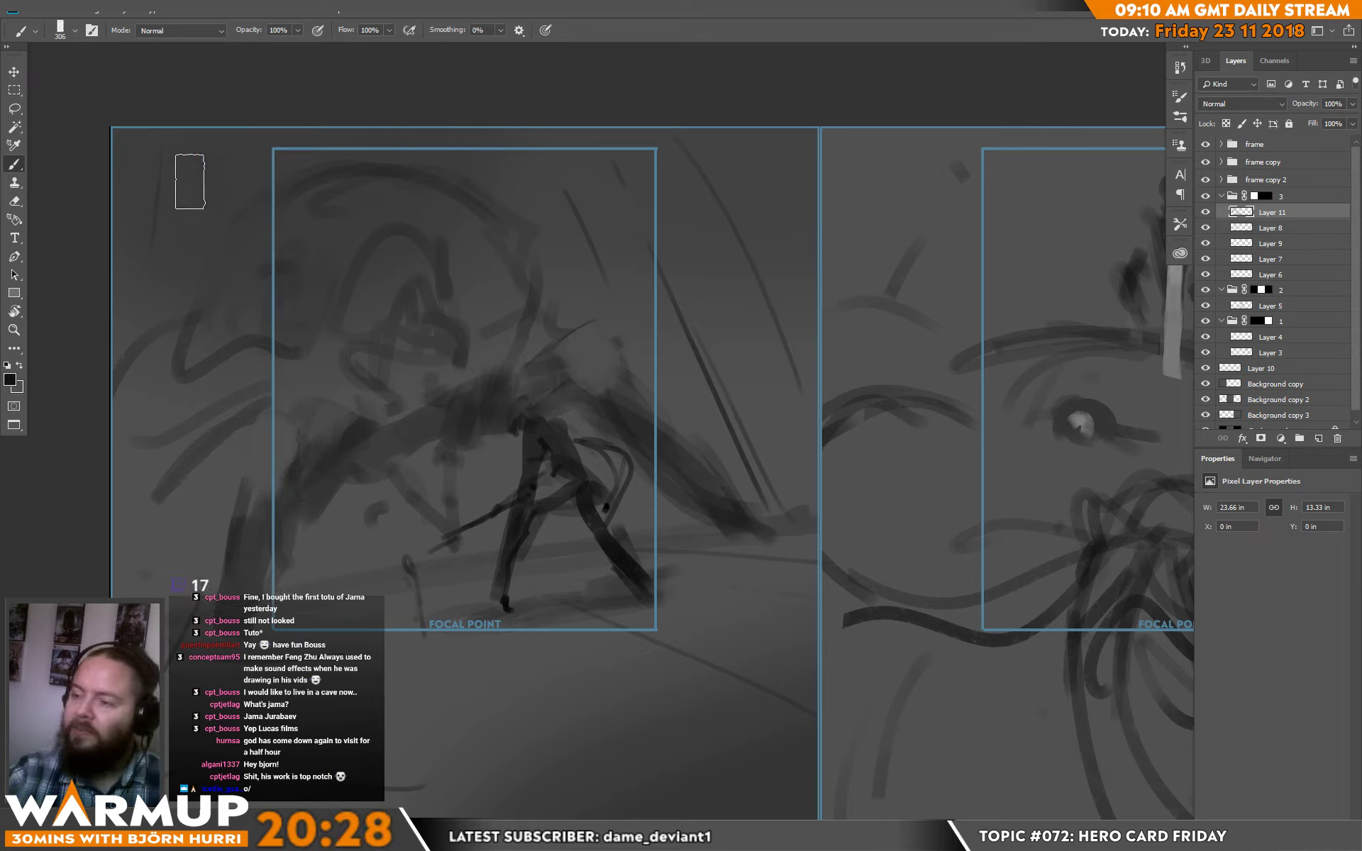
{"action": "mouse_move", "coordinate": [111, 170]}
{"action": "left_mouse_down"}
{"action": "mouse_move", "coordinate": [208, 95]}
{"action": "mouse_move", "coordinate": [214, 115]}
{"action": "mouse_move", "coordinate": [261, 132]}
{"action": "mouse_move", "coordinate": [211, 205]}
{"action": "mouse_move", "coordinate": [391, 93]}
{"action": "mouse_move", "coordinate": [228, 185]}
{"action": "mouse_move", "coordinate": [559, 160]}
{"action": "mouse_move", "coordinate": [395, 132]}
{"action": "mouse_move", "coordinate": [571, 202]}
{"action": "mouse_move", "coordinate": [566, 168]}
{"action": "mouse_move", "coordinate": [515, 133]}
{"action": "mouse_move", "coordinate": [483, 148]}
{"action": "mouse_move", "coordinate": [554, 226]}
{"action": "mouse_move", "coordinate": [501, 166]}
{"action": "mouse_move", "coordinate": [525, 197]}
{"action": "mouse_move", "coordinate": [466, 164]}
{"action": "mouse_move", "coordinate": [542, 201]}
{"action": "mouse_move", "coordinate": [560, 272]}
{"action": "mouse_move", "coordinate": [603, 311]}
{"action": "mouse_move", "coordinate": [542, 112]}
{"action": "mouse_move", "coordinate": [681, 241]}
{"action": "mouse_move", "coordinate": [618, 121]}
{"action": "mouse_move", "coordinate": [704, 290]}
{"action": "mouse_move", "coordinate": [638, 142]}
{"action": "mouse_move", "coordinate": [715, 266]}
{"action": "mouse_move", "coordinate": [657, 122]}
{"action": "mouse_move", "coordinate": [620, 115]}
{"action": "left_mouse_up"}
{"action": "left_click_drag", "start_coordinate": [745, 381], "coordinate": [654, 227]}
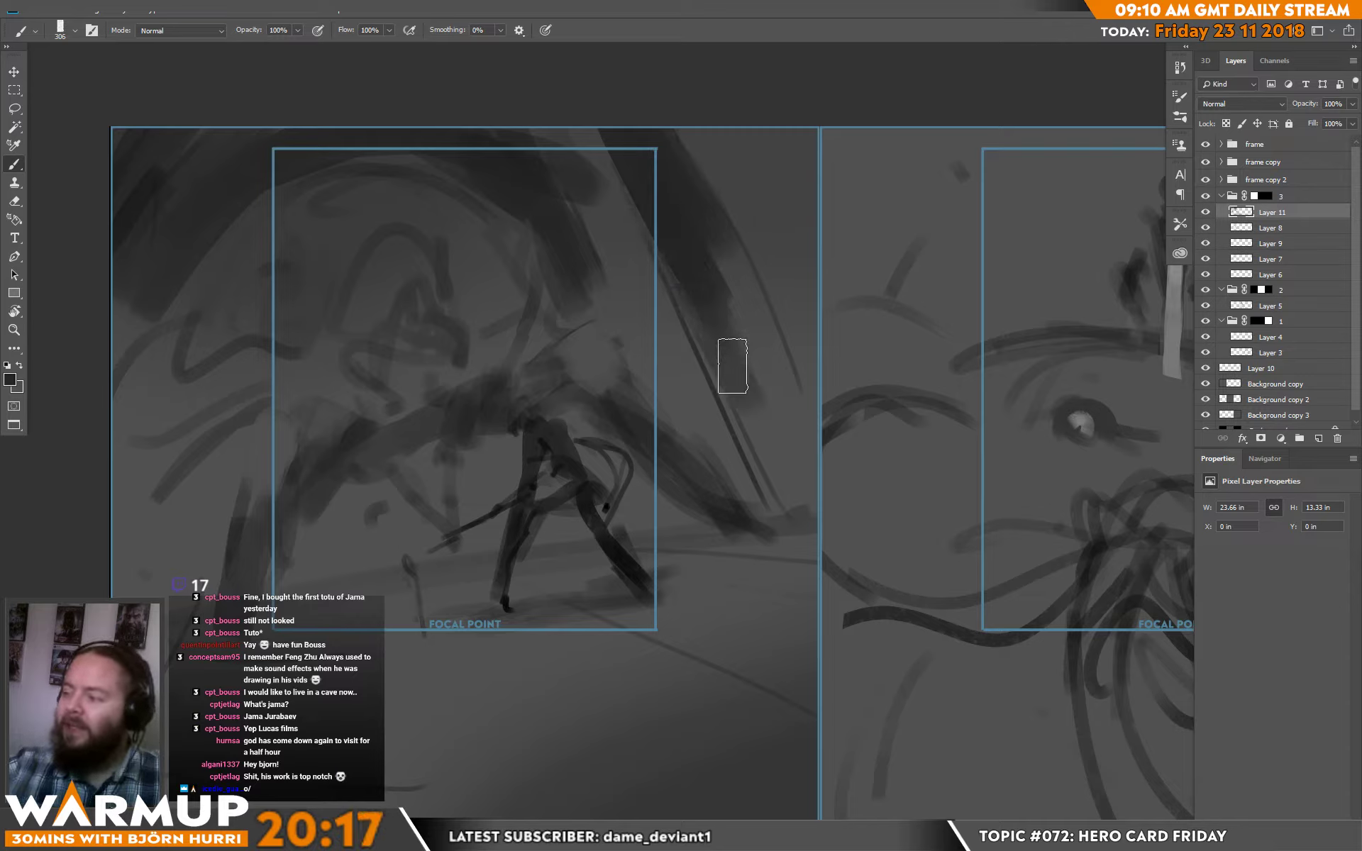
{"action": "left_click_drag", "start_coordinate": [743, 292], "coordinate": [785, 352]}
{"action": "left_click_drag", "start_coordinate": [776, 146], "coordinate": [788, 172]}
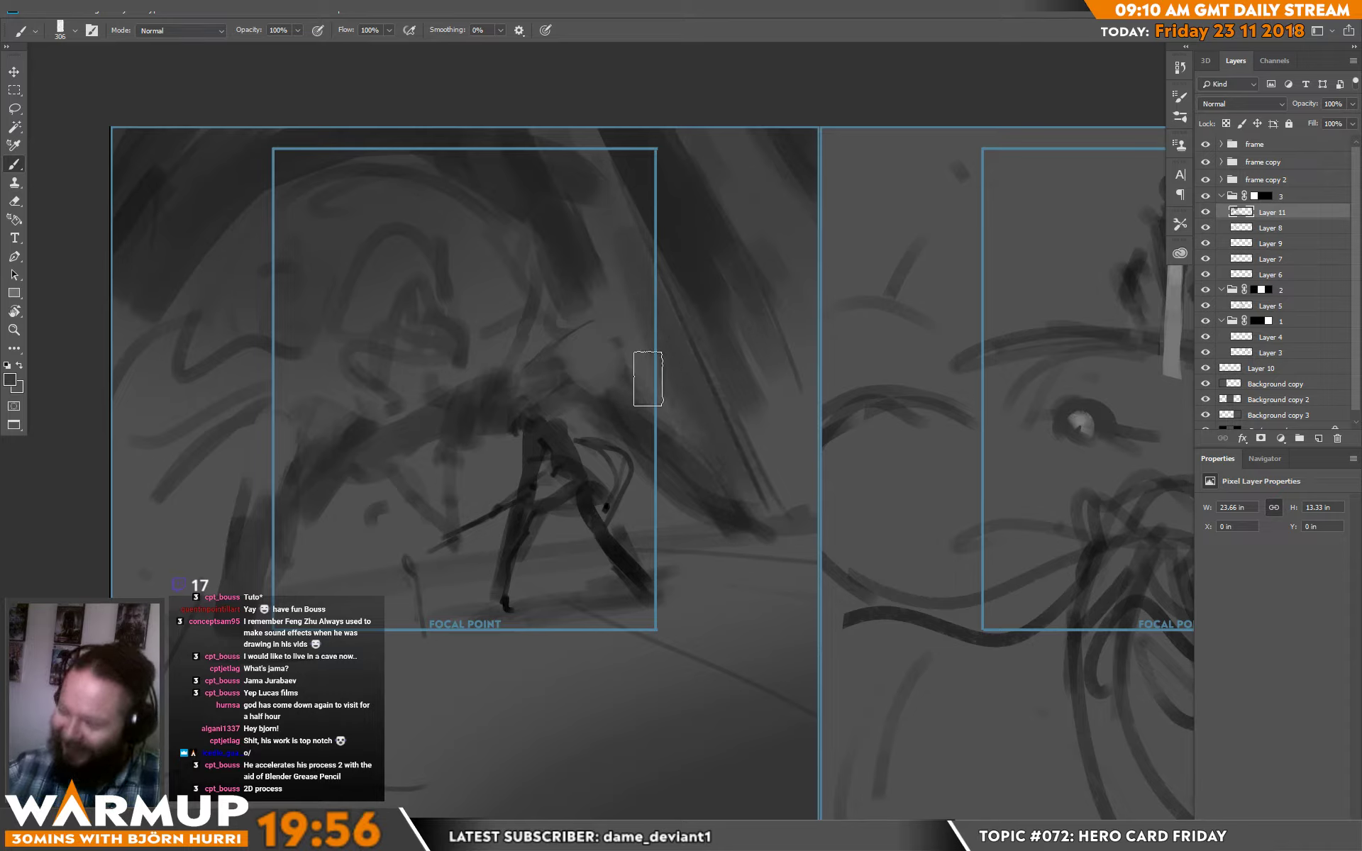
- Darken the left hero's torso and hips with a tone sampled from the figure
{"action": "left_click", "coordinate": [578, 356], "text": "alt"}
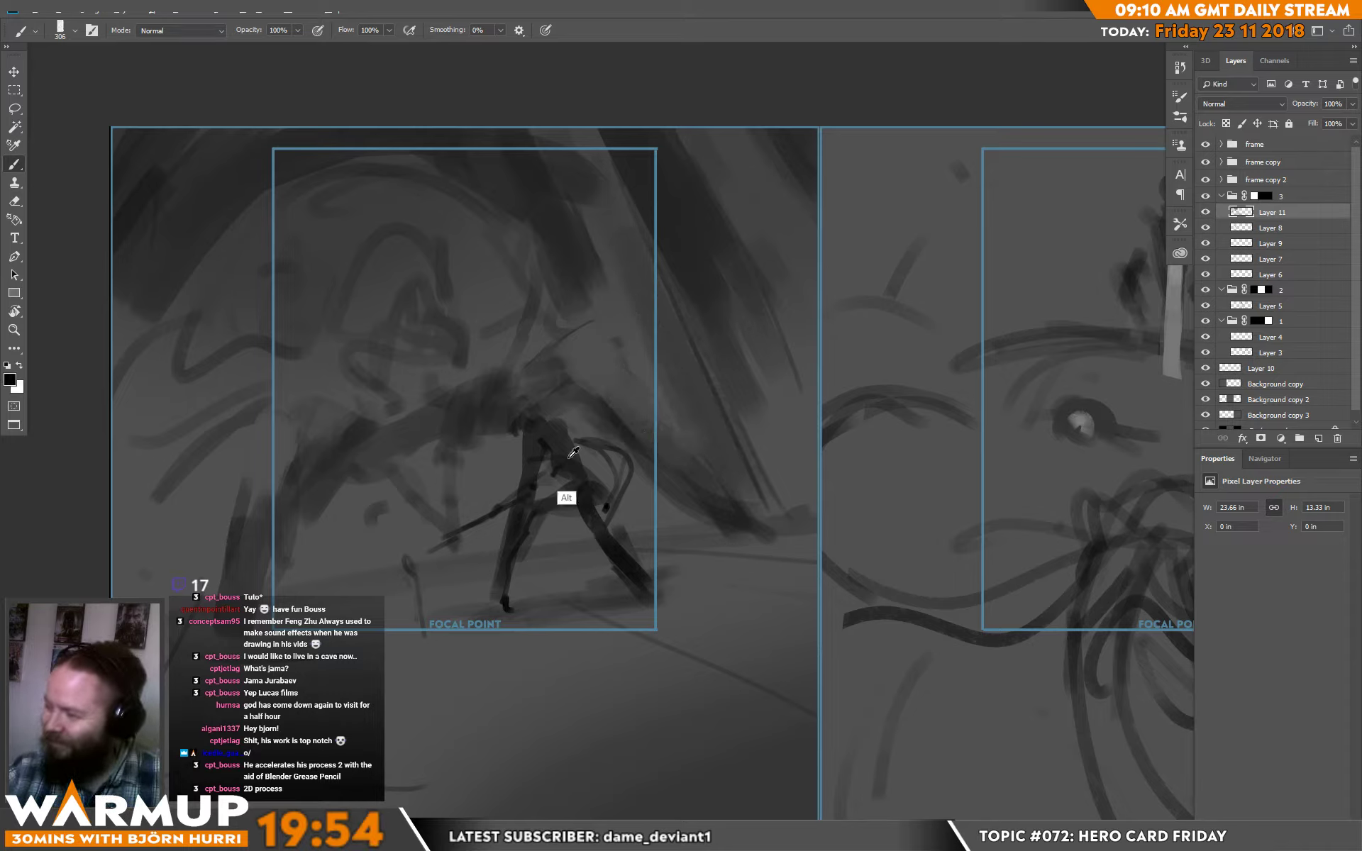
{"action": "left_click", "coordinate": [547, 447], "text": "alt"}
{"action": "mouse_move", "coordinate": [557, 505]}
{"action": "left_mouse_down"}
{"action": "mouse_move", "coordinate": [538, 492]}
{"action": "mouse_move", "coordinate": [574, 483]}
{"action": "mouse_move", "coordinate": [594, 457]}
{"action": "left_mouse_up"}
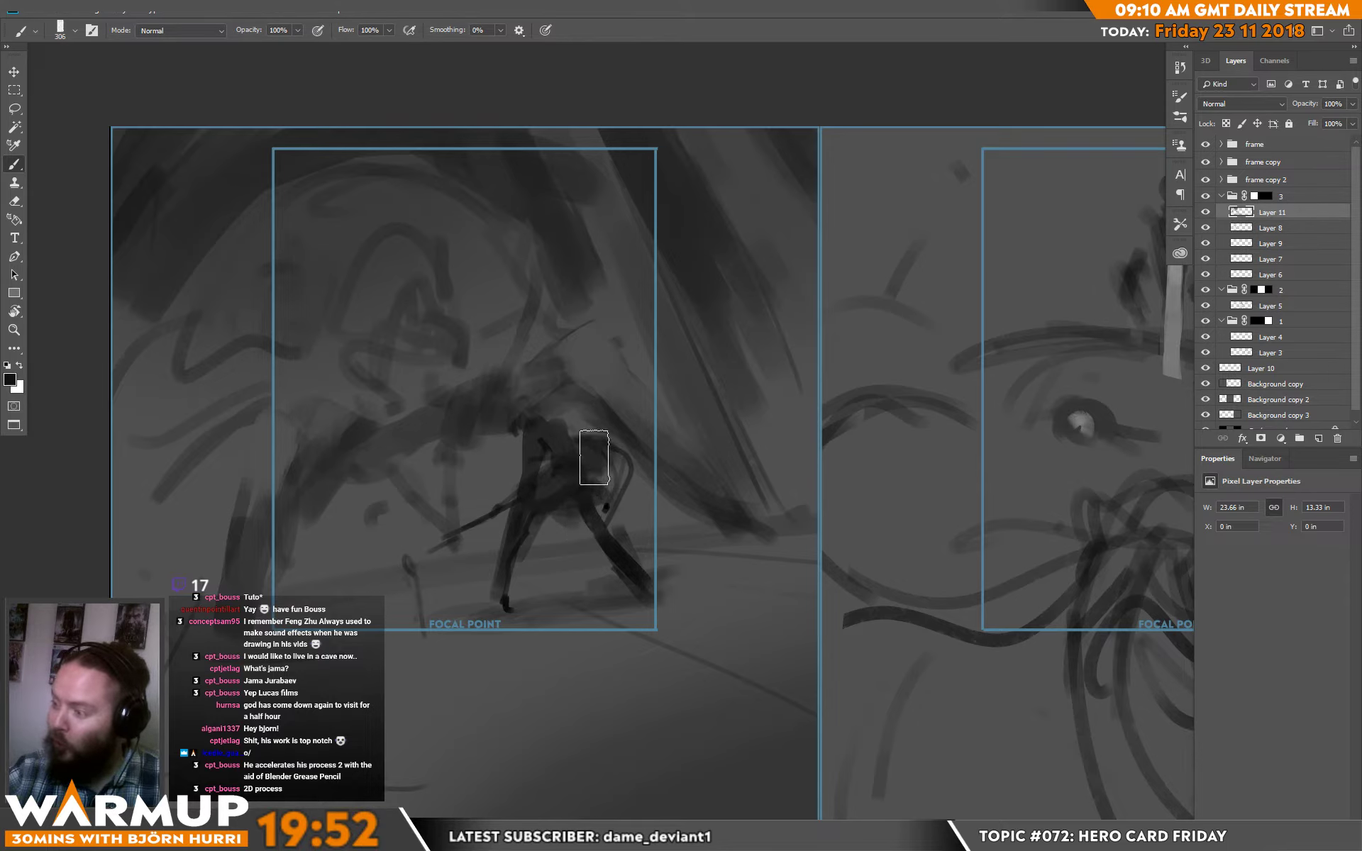
- Refine the left hero's head, shoulders, arms and front foot with the sketcher brush reduced to 83 px
{"action": "right_click", "coordinate": [596, 524]}
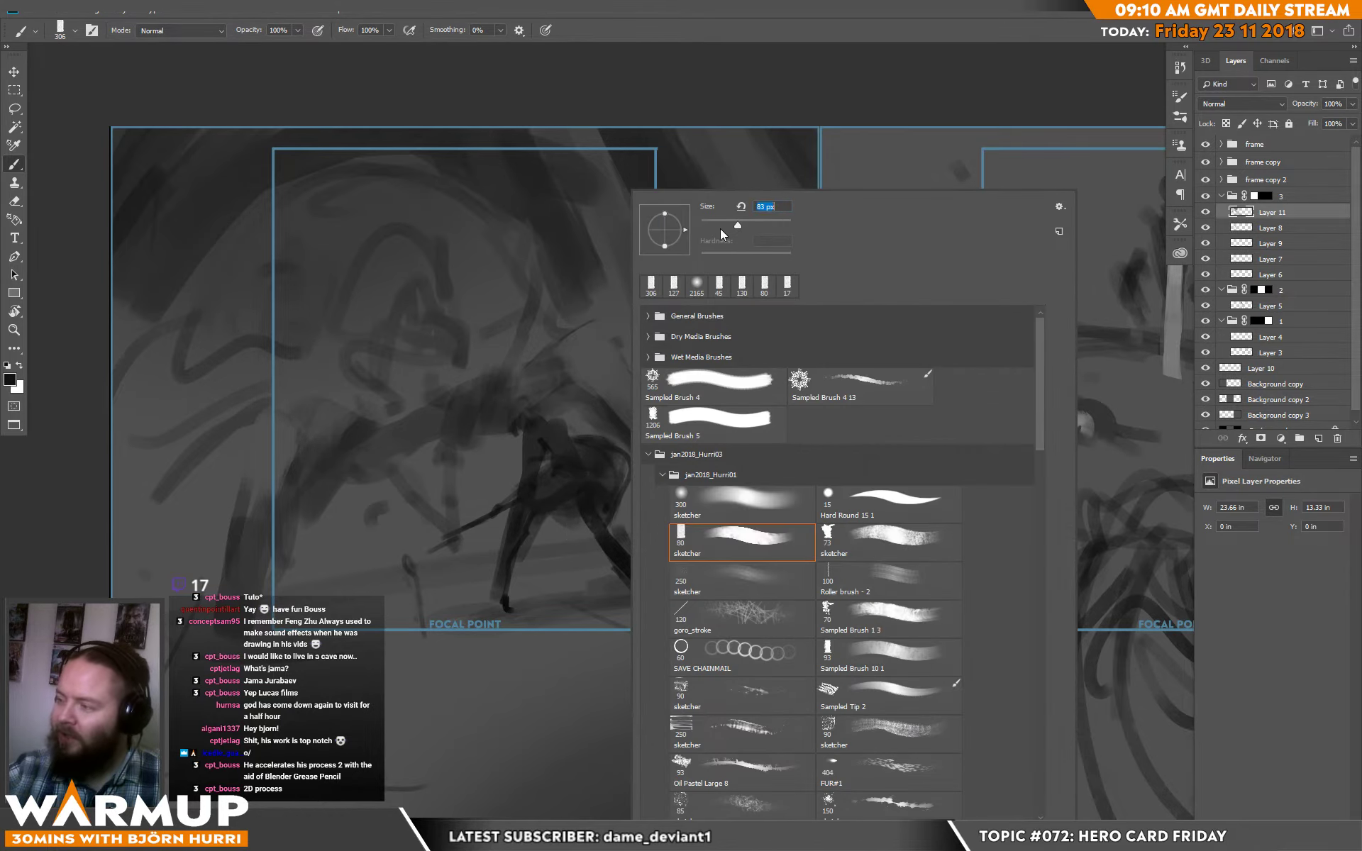
{"action": "key", "text": "Return"}
{"action": "left_click", "coordinate": [480, 494], "text": "alt"}
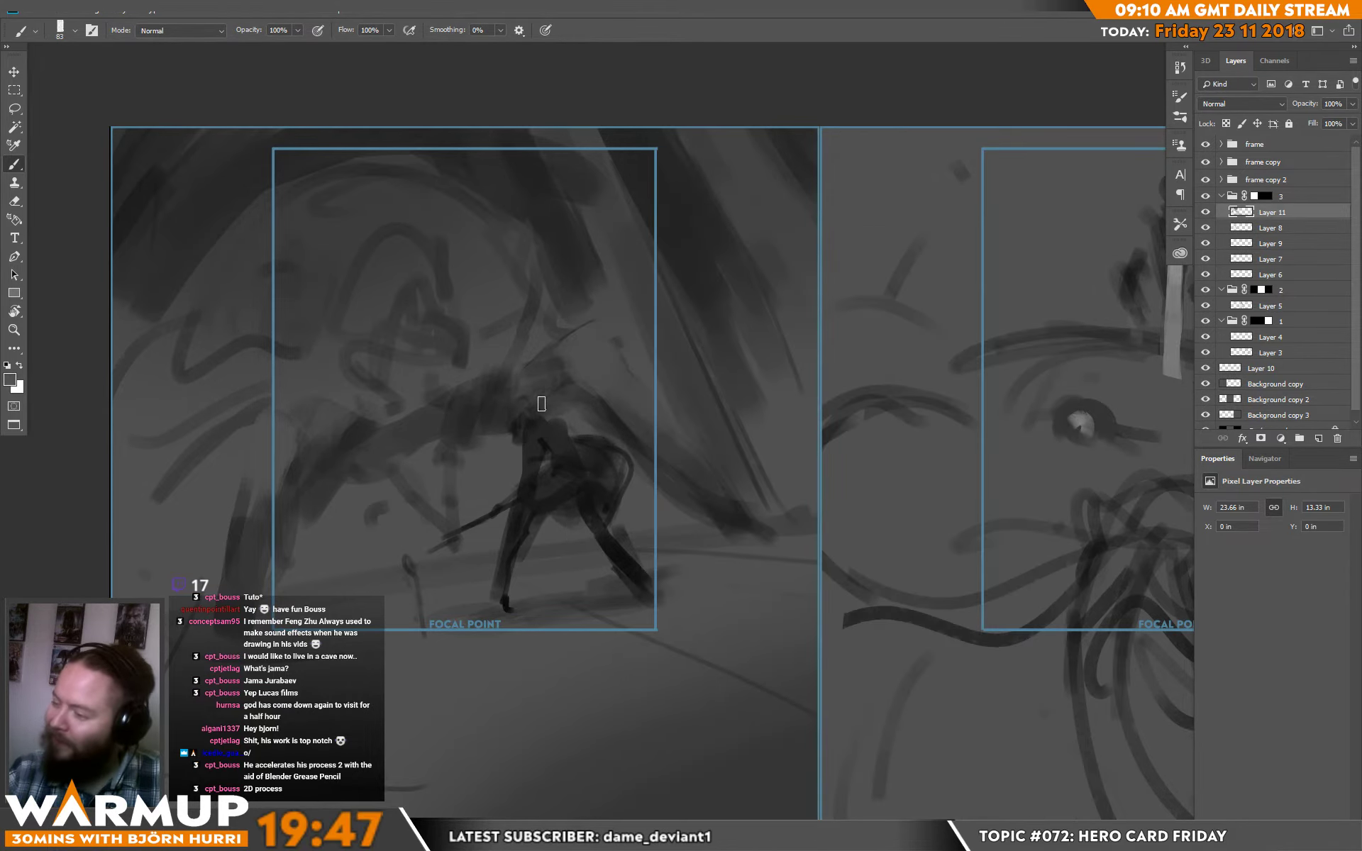
{"action": "left_click", "coordinate": [535, 421], "text": "alt"}
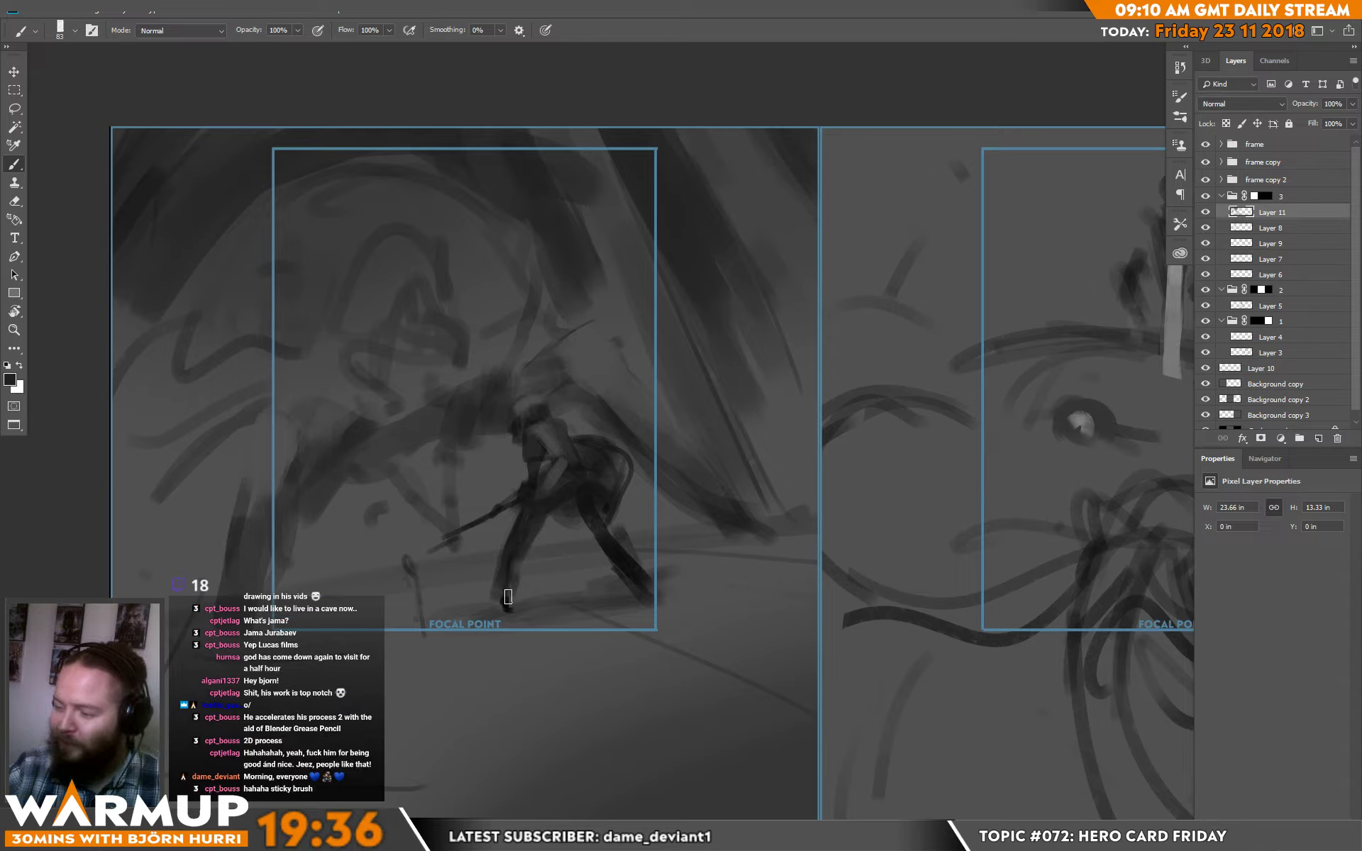
{"action": "left_click_drag", "start_coordinate": [506, 604], "coordinate": [493, 609]}
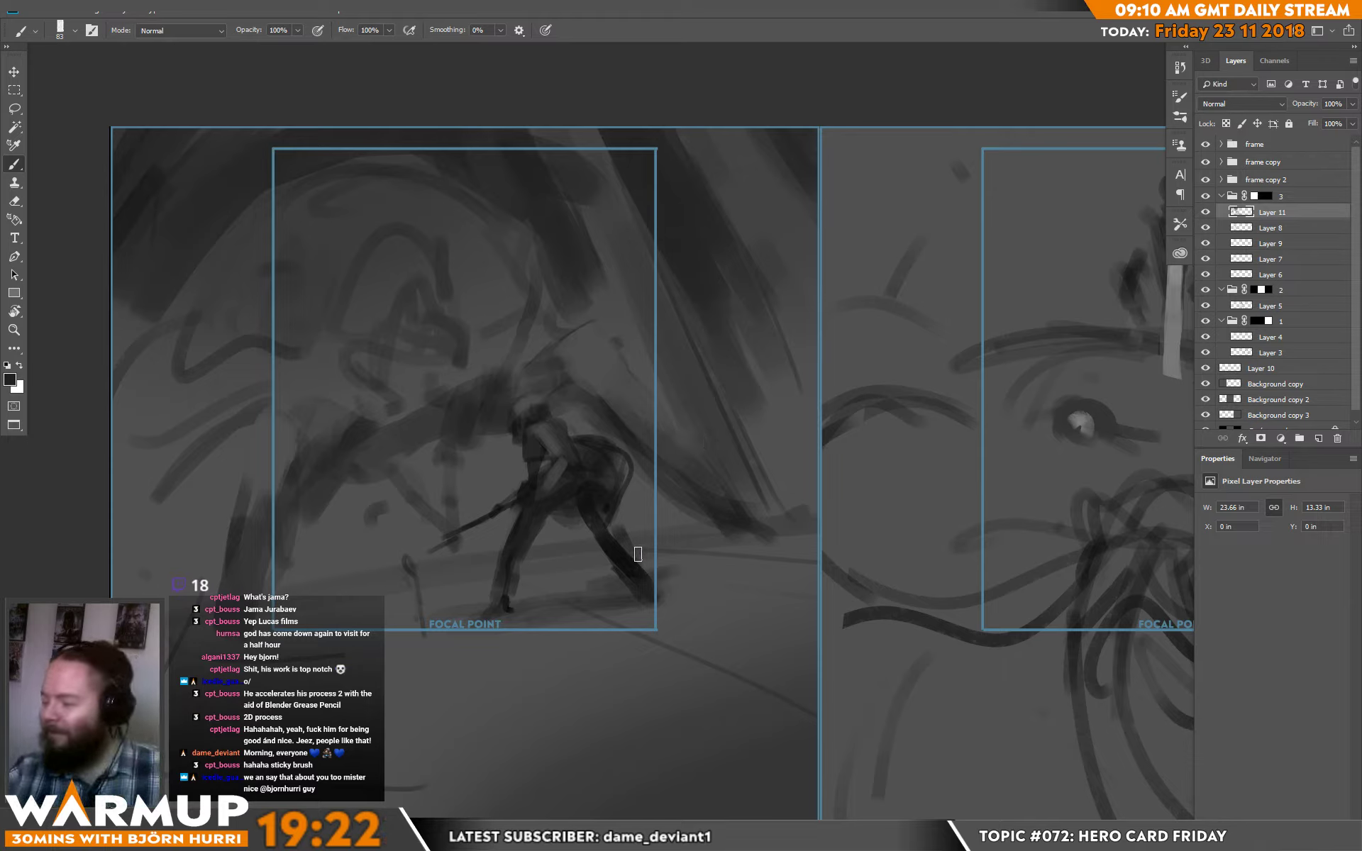
- Paint a grey cloth shape between the left hero's legs and touch up the tones around the shoulder and head
{"action": "key", "text": "alt"}
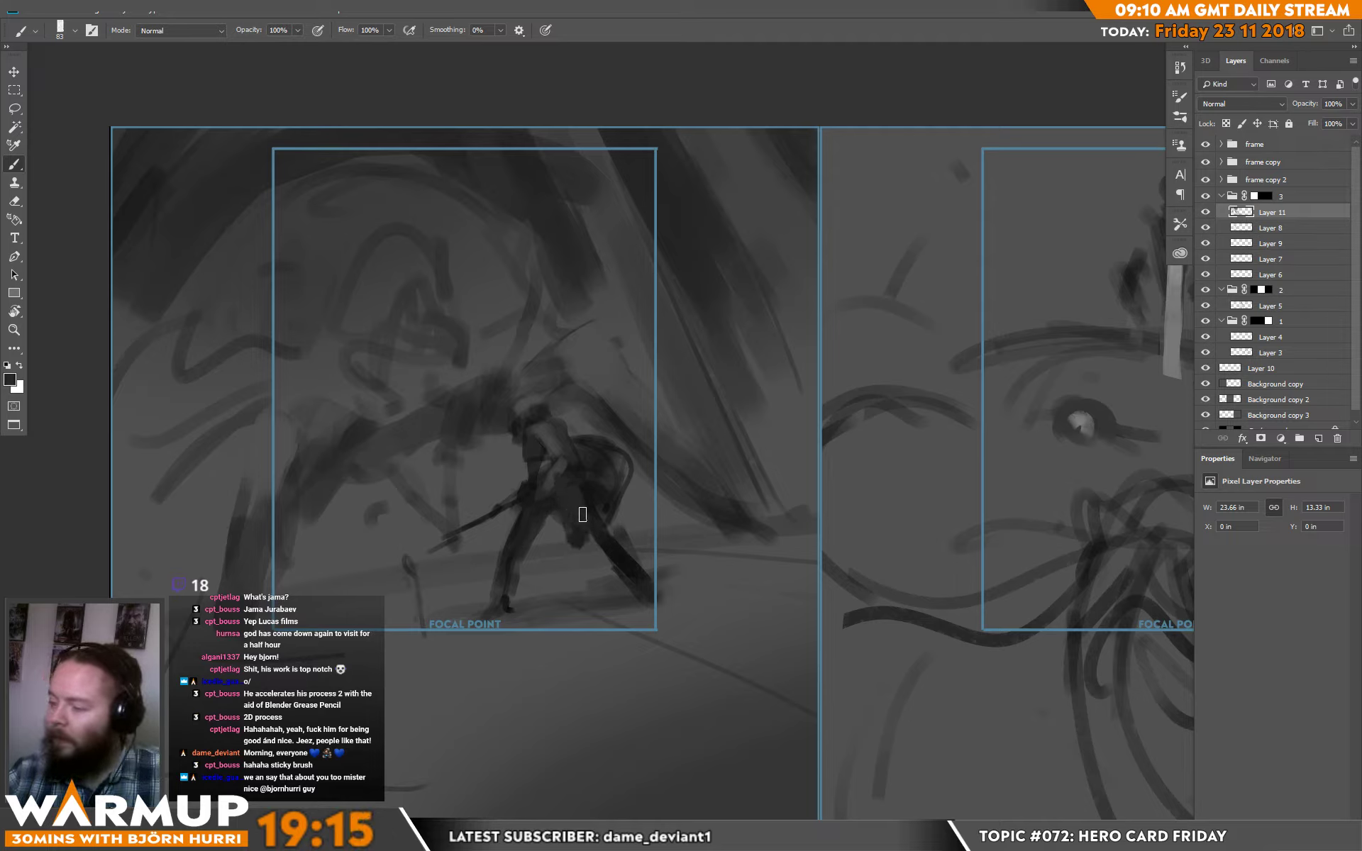
{"action": "key", "text": "alt"}
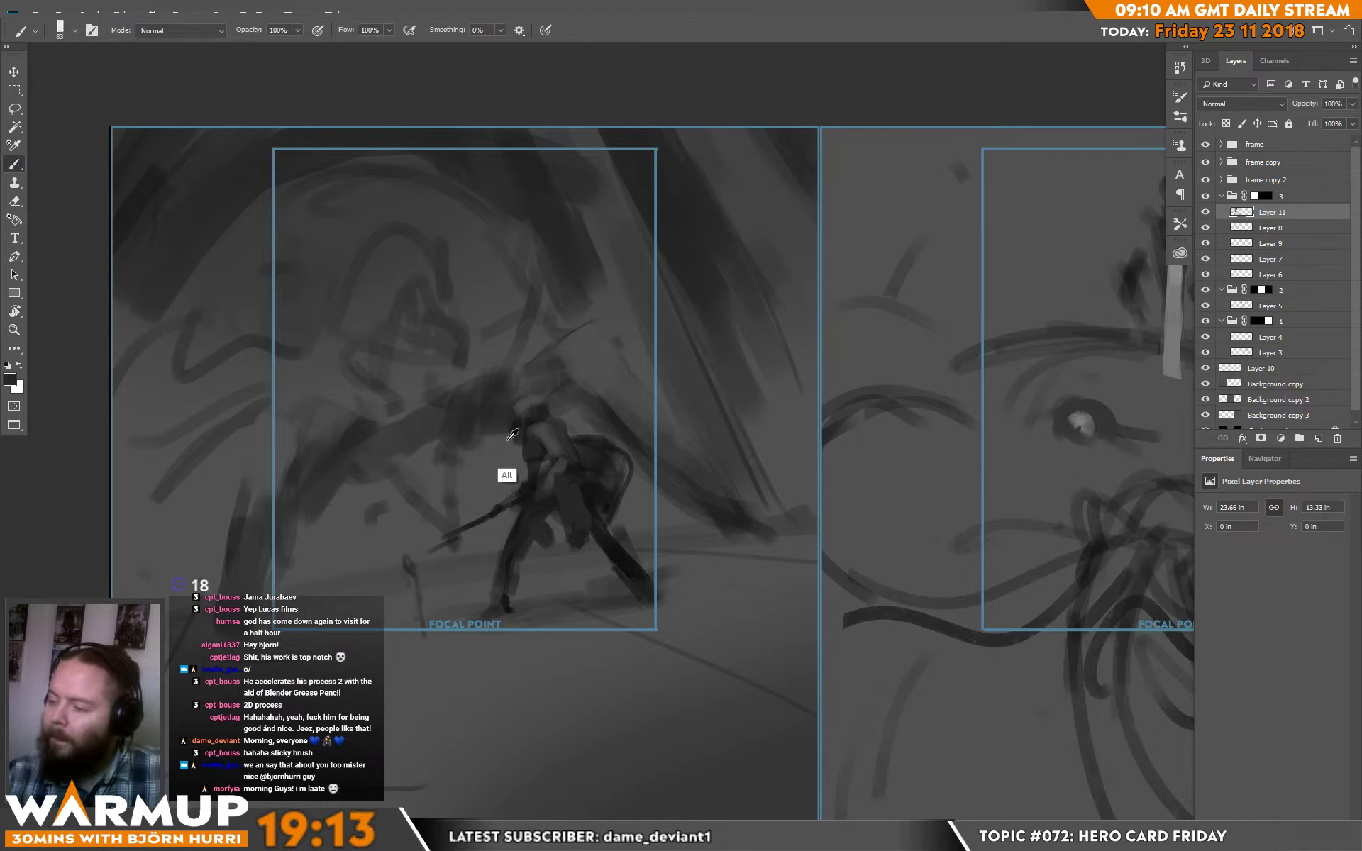
{"action": "left_click", "coordinate": [498, 406], "text": "alt"}
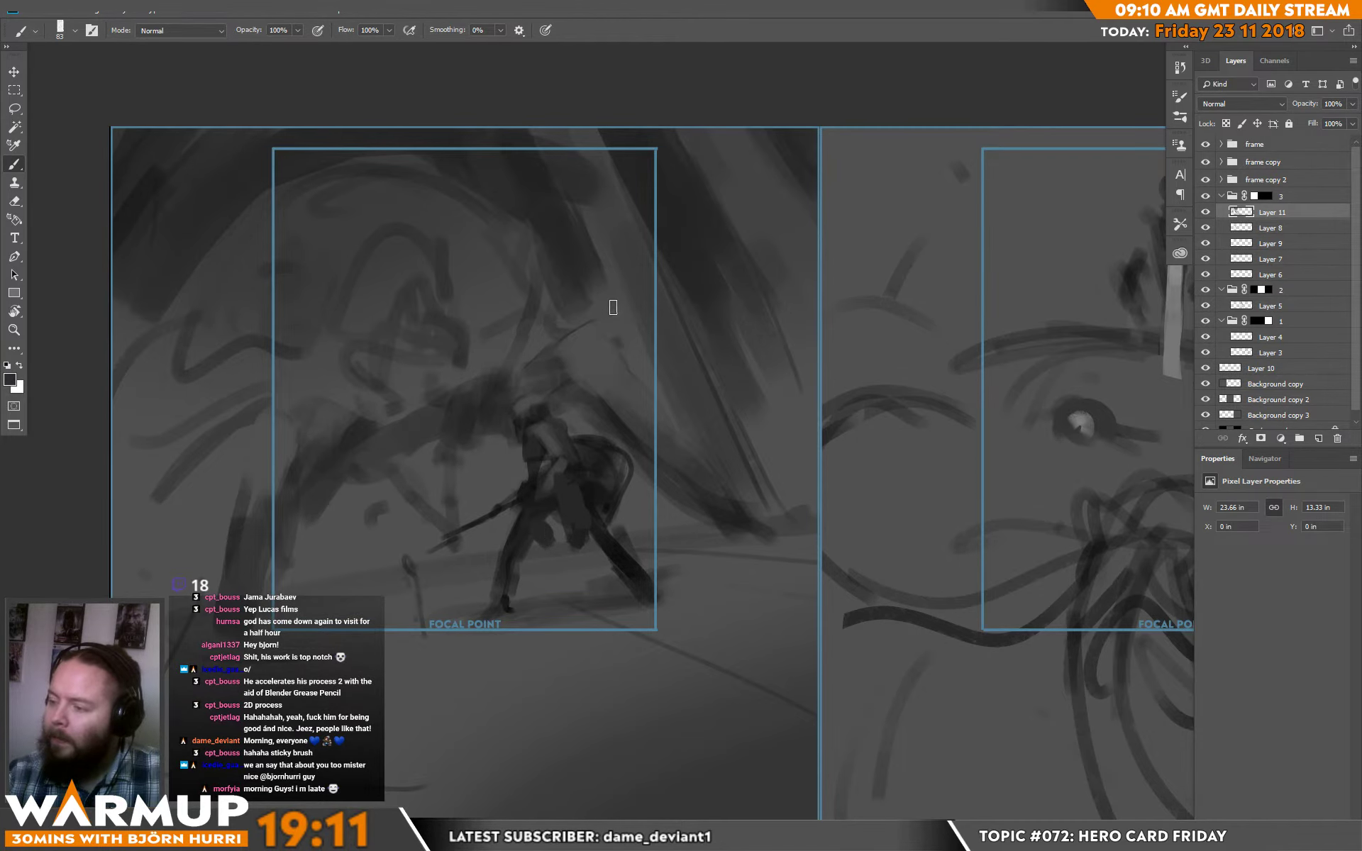
{"action": "left_click_drag", "start_coordinate": [558, 405], "coordinate": [566, 438]}
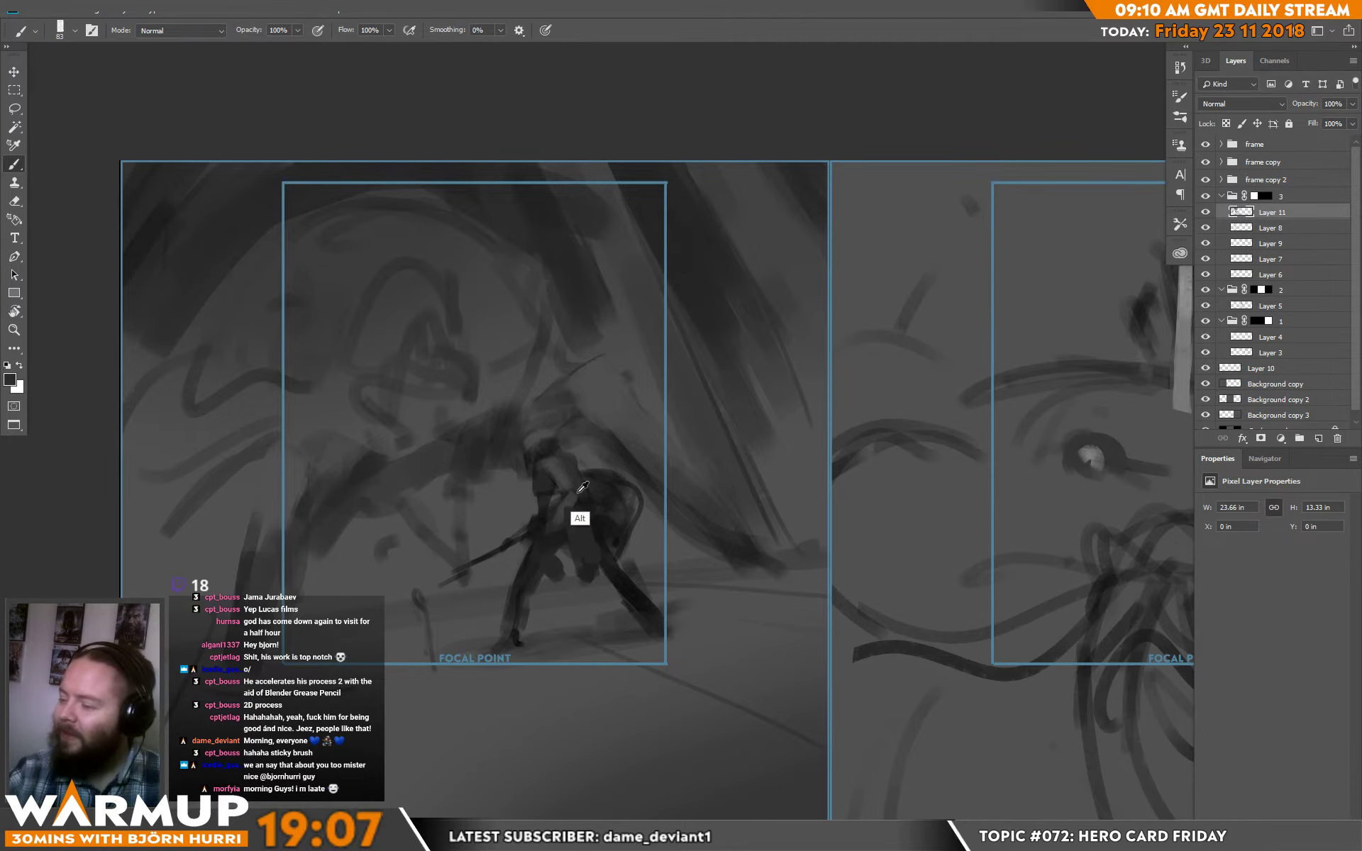
- Paint the creature's dark face and the jagged shapes around its head in the left panel
{"action": "mouse_move", "coordinate": [392, 334]}
{"action": "left_mouse_down"}
{"action": "mouse_move", "coordinate": [393, 379]}
{"action": "mouse_move", "coordinate": [406, 346]}
{"action": "mouse_move", "coordinate": [430, 367]}
{"action": "mouse_move", "coordinate": [440, 339]}
{"action": "mouse_move", "coordinate": [435, 377]}
{"action": "mouse_move", "coordinate": [406, 374]}
{"action": "mouse_move", "coordinate": [433, 381]}
{"action": "mouse_move", "coordinate": [429, 399]}
{"action": "mouse_move", "coordinate": [386, 383]}
{"action": "mouse_move", "coordinate": [412, 398]}
{"action": "mouse_move", "coordinate": [404, 419]}
{"action": "mouse_move", "coordinate": [401, 403]}
{"action": "mouse_move", "coordinate": [416, 437]}
{"action": "mouse_move", "coordinate": [455, 376]}
{"action": "mouse_move", "coordinate": [472, 409]}
{"action": "left_mouse_up"}
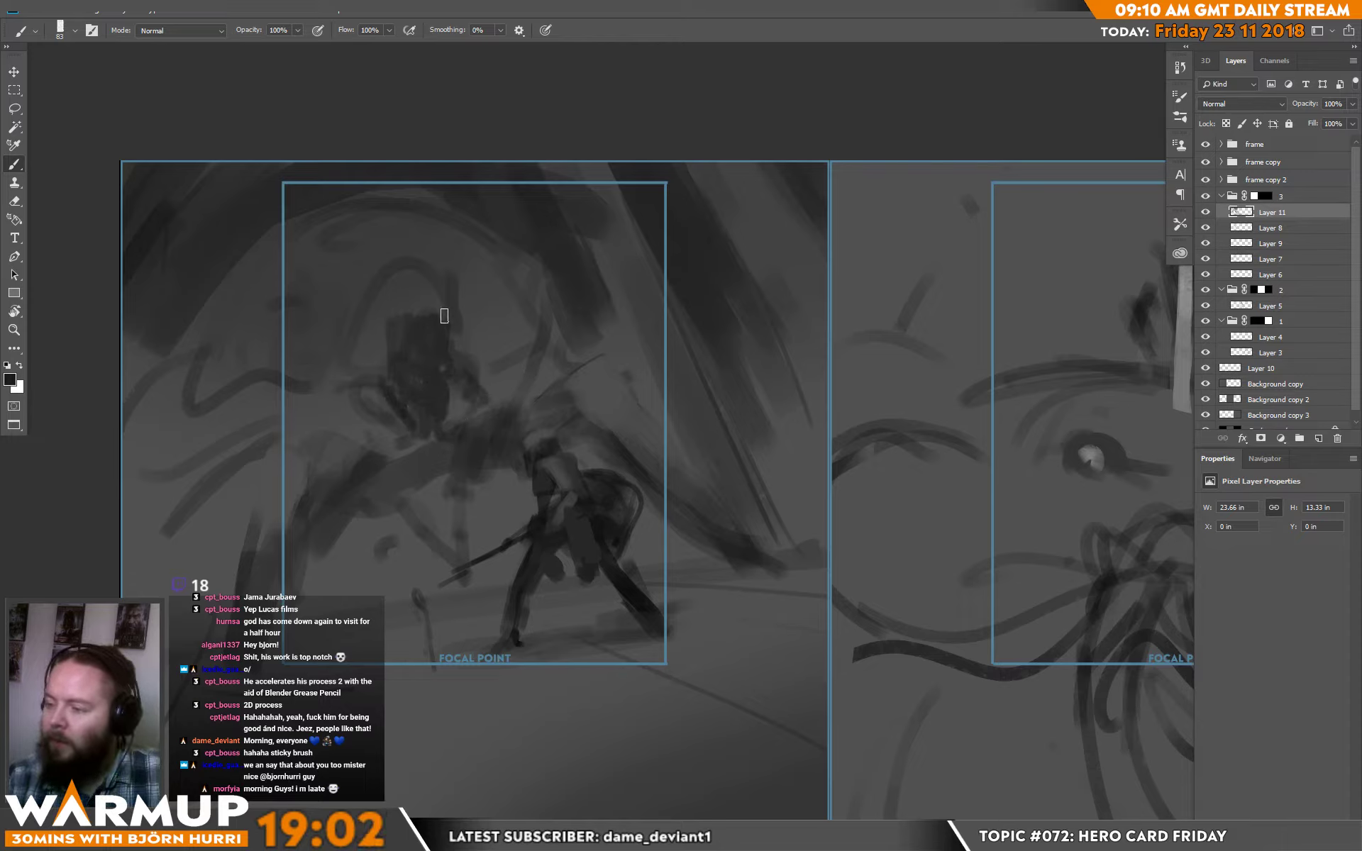
{"action": "left_click", "coordinate": [398, 302], "text": "alt"}
{"action": "mouse_move", "coordinate": [431, 306]}
{"action": "left_mouse_down"}
{"action": "mouse_move", "coordinate": [401, 350]}
{"action": "mouse_move", "coordinate": [411, 337]}
{"action": "left_mouse_up"}
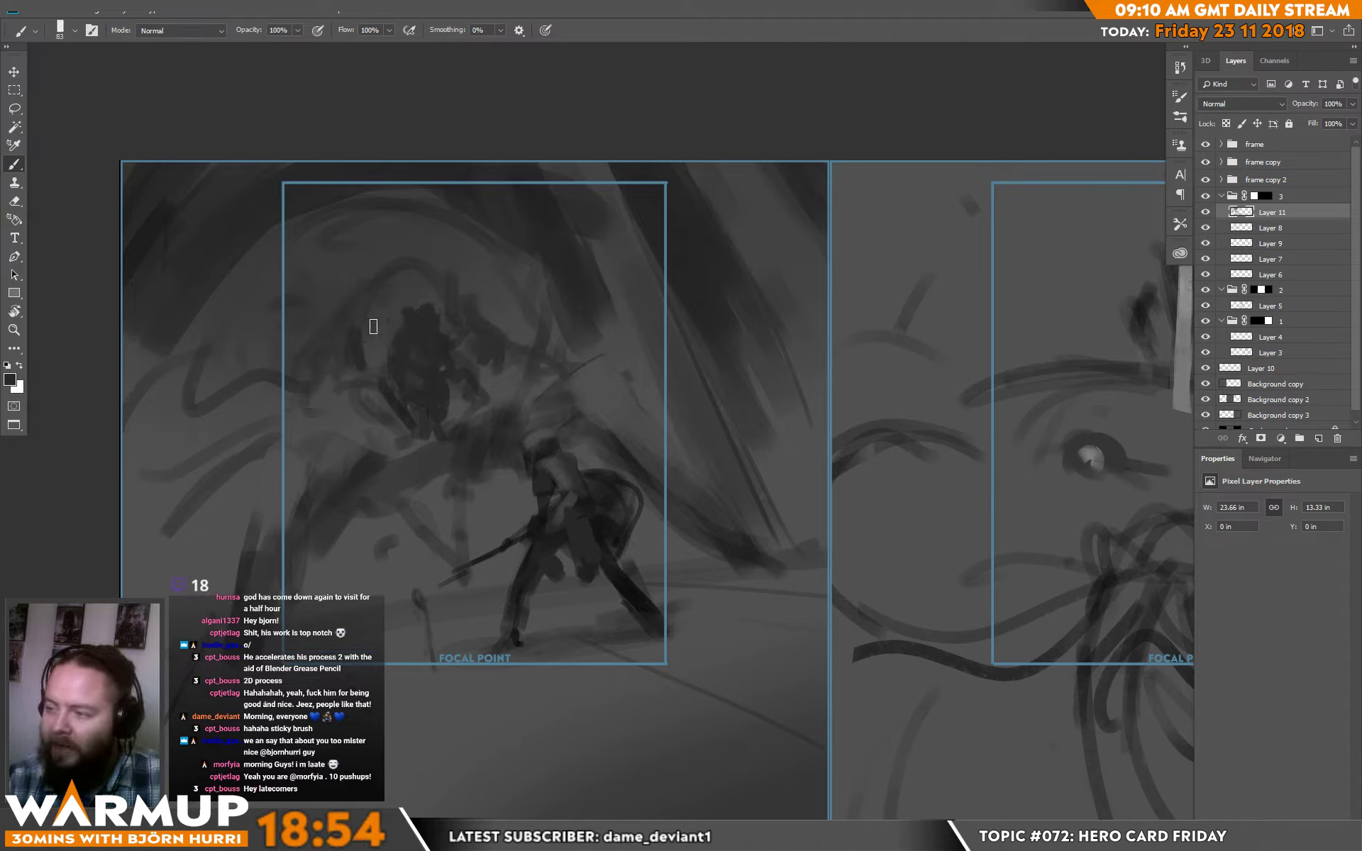
{"action": "key", "text": "alt"}
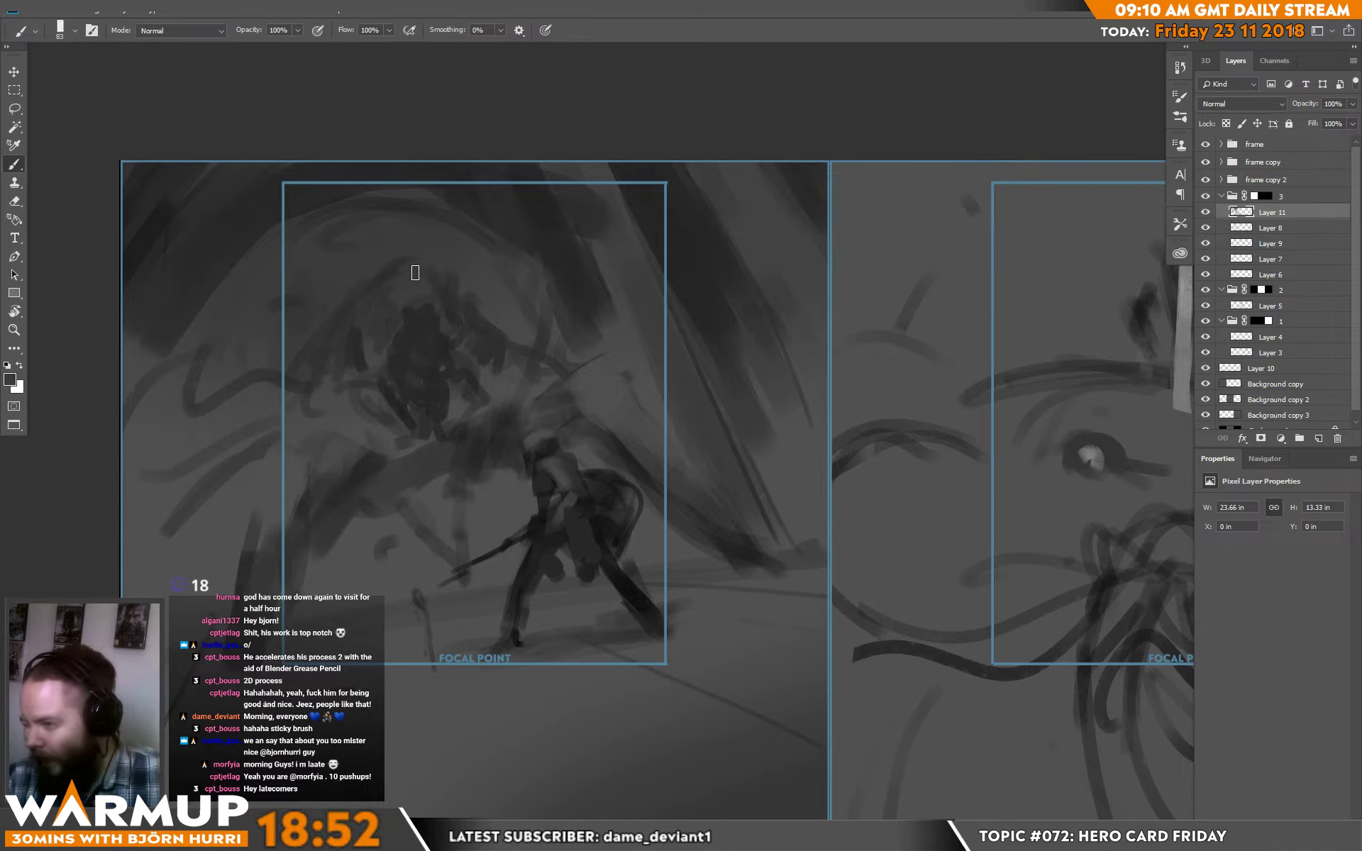
- Add dark strokes for the creature's raised outer claw and the inner legs beside the left hero's weapon
{"action": "key", "text": "space"}
{"action": "left_click_drag", "start_coordinate": [576, 445], "coordinate": [582, 476]}
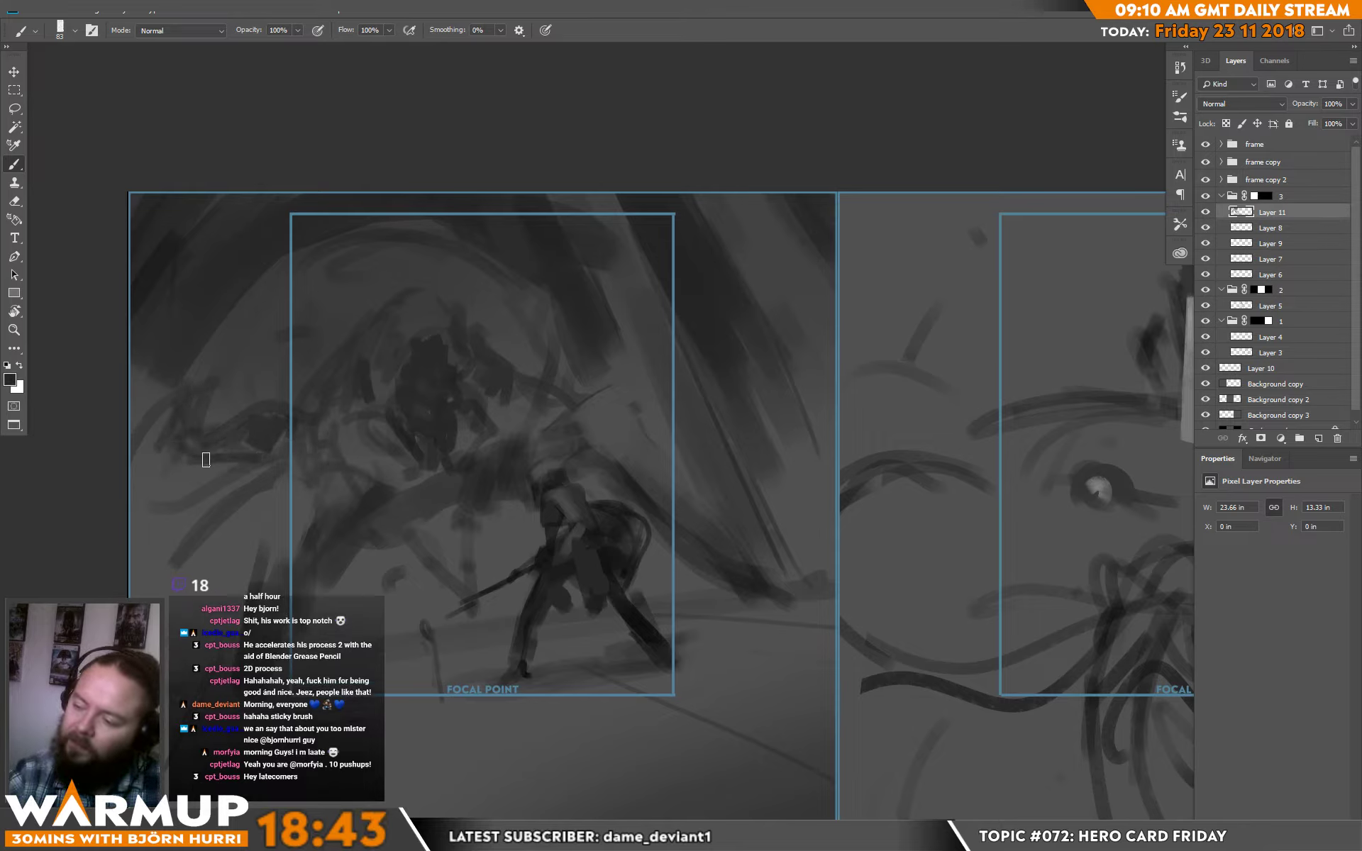
{"action": "left_click_drag", "start_coordinate": [401, 528], "coordinate": [447, 587]}
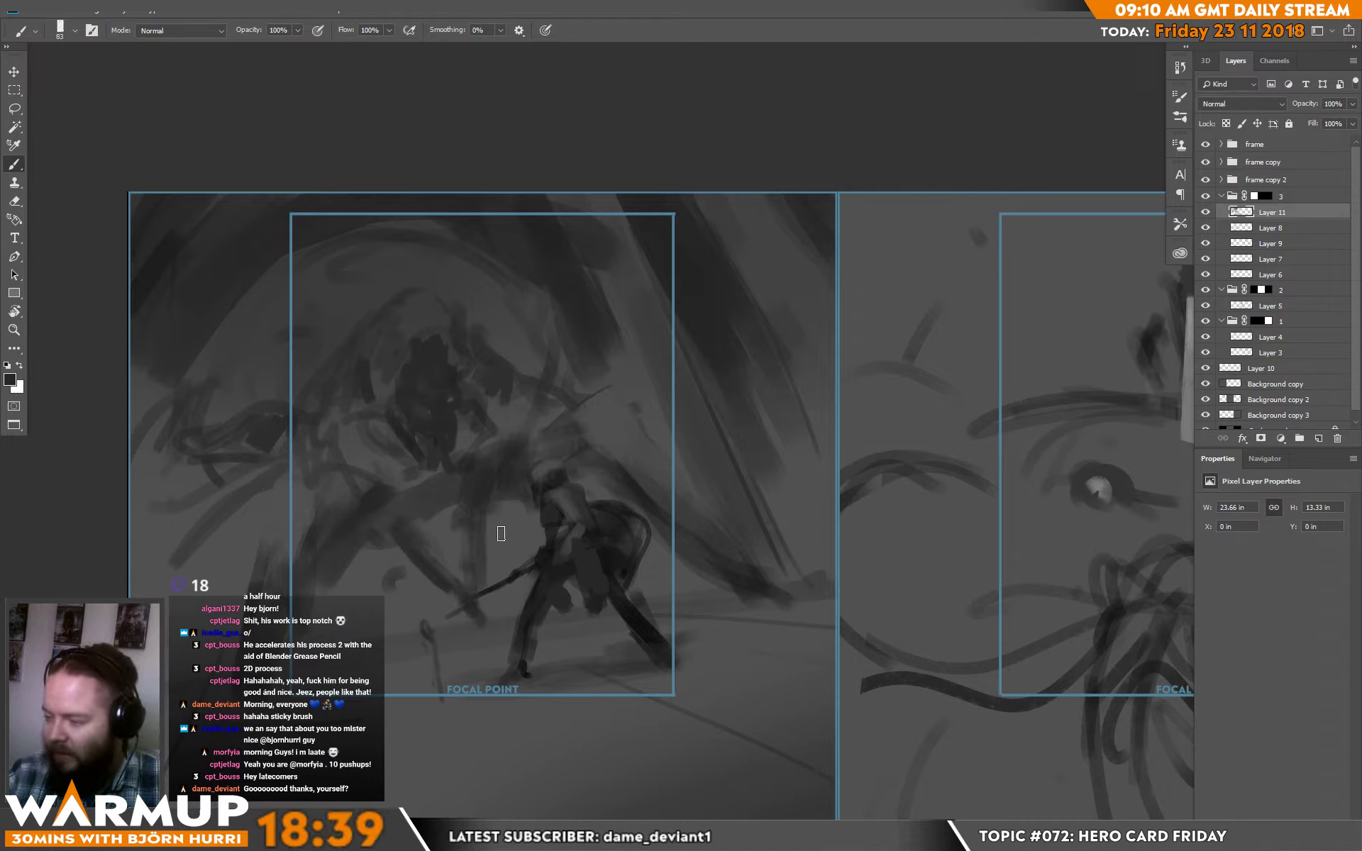
{"action": "left_click_drag", "start_coordinate": [510, 567], "coordinate": [522, 607]}
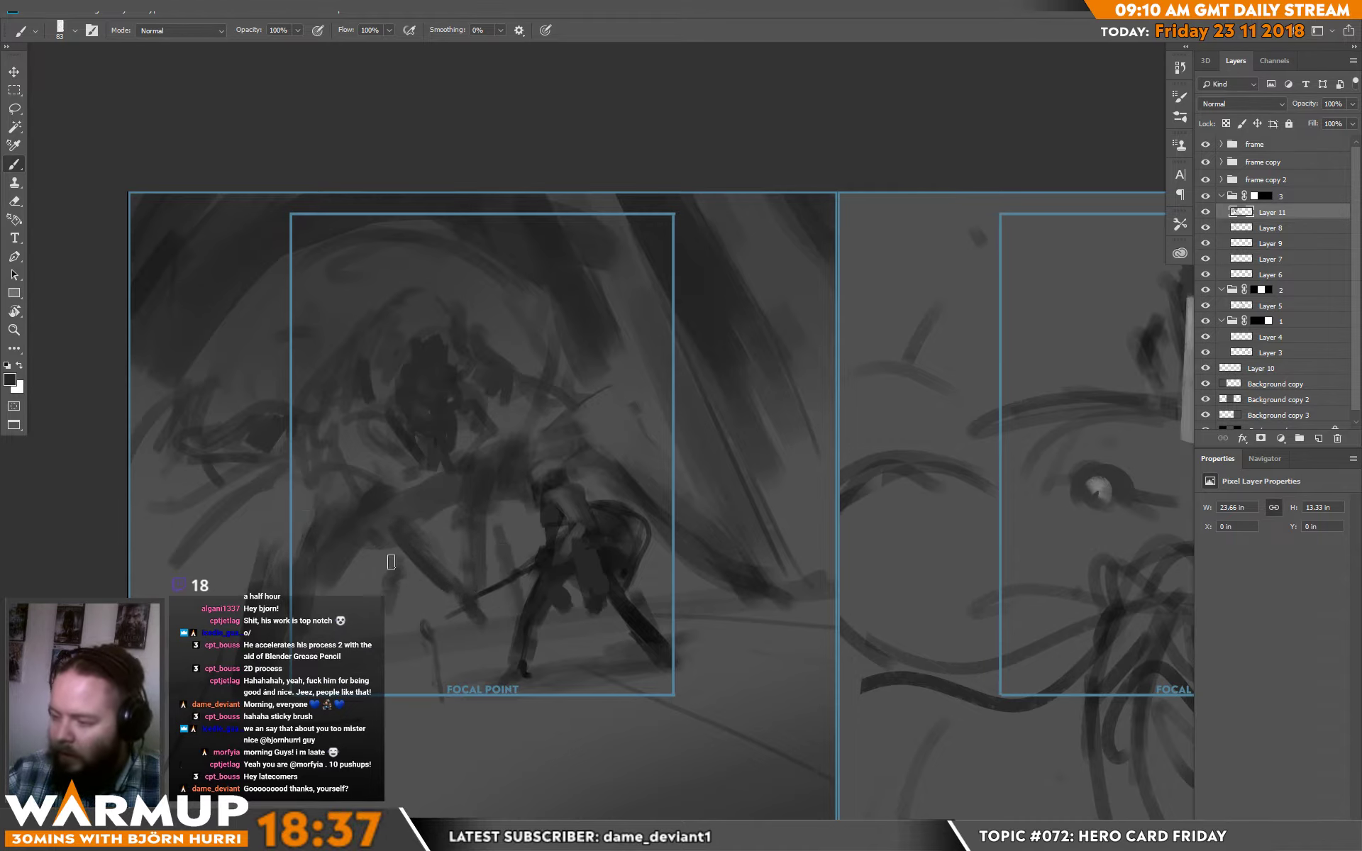
- Enlarge the sketcher brush to 432 px and paint broad grey tones over the creature's lower legs and foreground of the left panel
{"action": "right_click", "coordinate": [440, 607]}
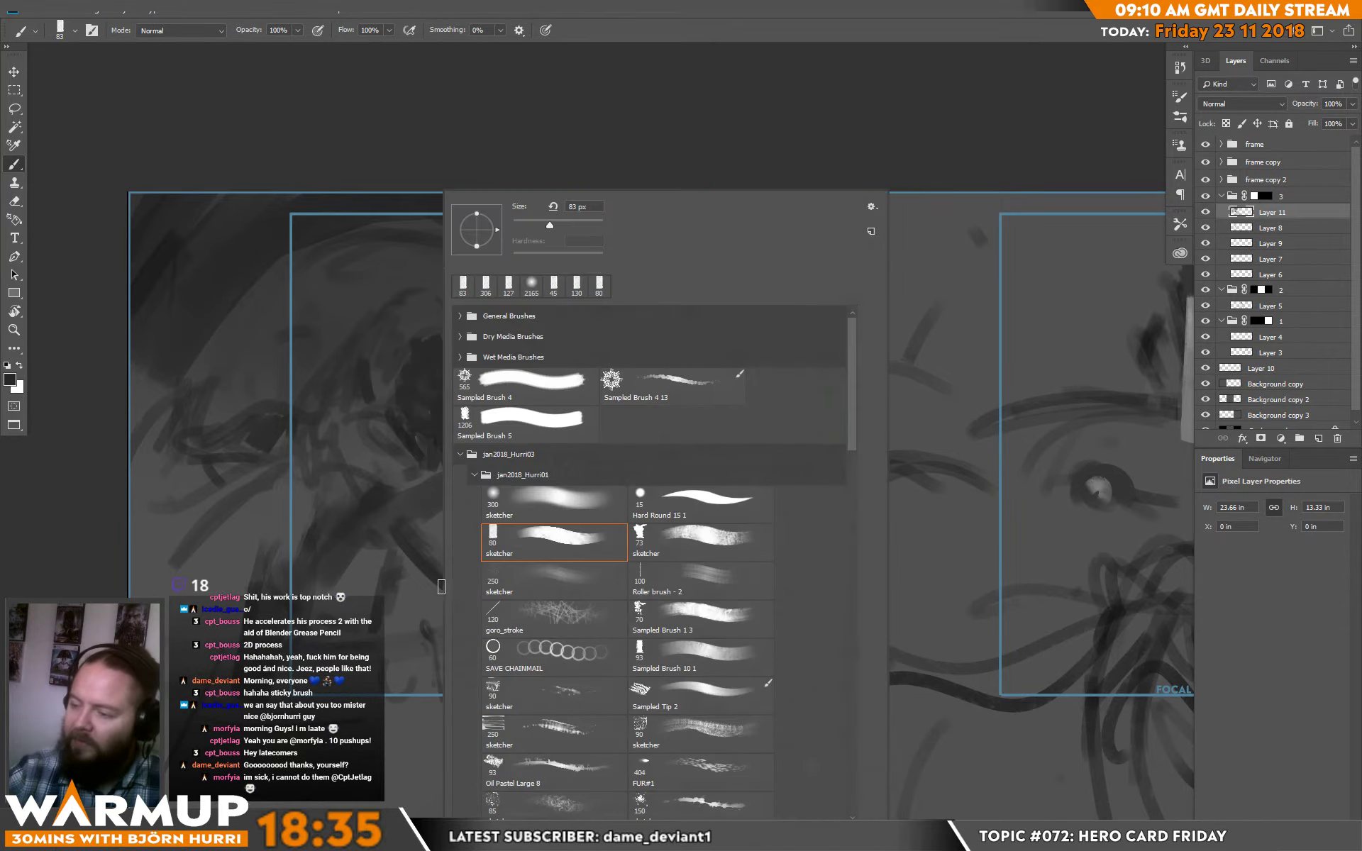
{"action": "left_click", "coordinate": [587, 225]}
{"action": "key", "text": "Return"}
{"action": "left_click", "coordinate": [339, 674], "text": "alt"}
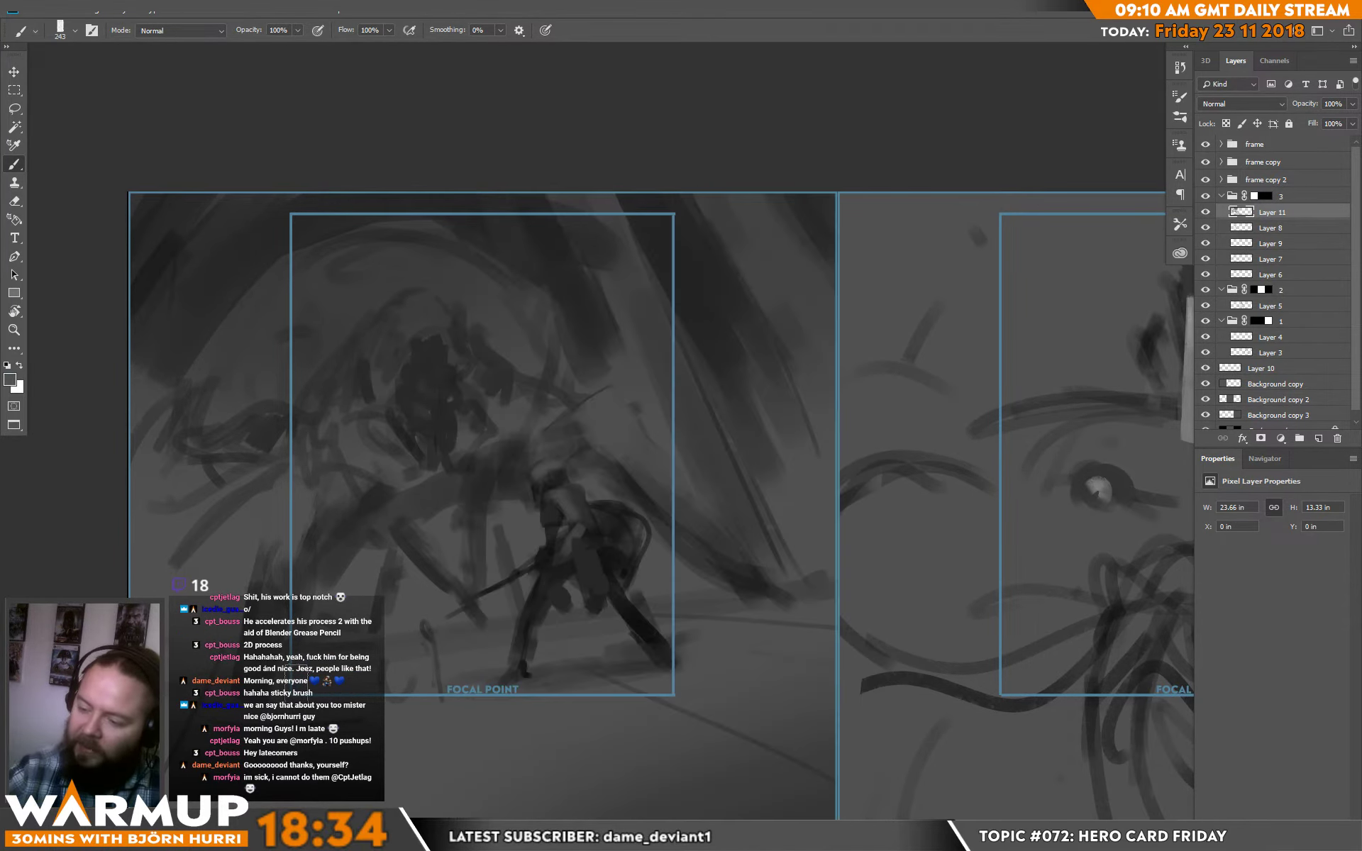
{"action": "right_click", "coordinate": [358, 555]}
{"action": "left_click_drag", "start_coordinate": [492, 224], "coordinate": [499, 224]}
{"action": "key", "text": "Return"}
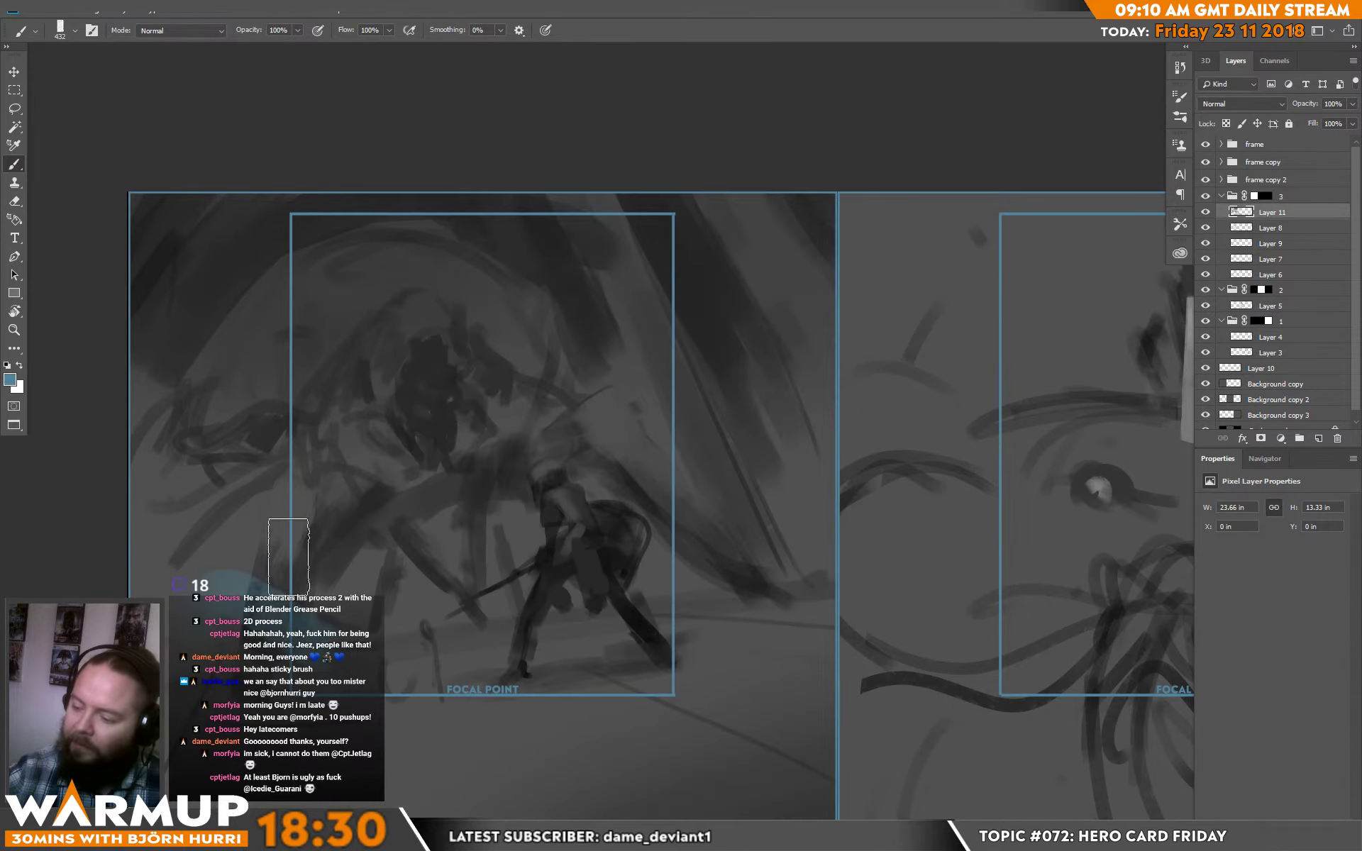
{"action": "left_click", "coordinate": [369, 738], "text": "alt"}
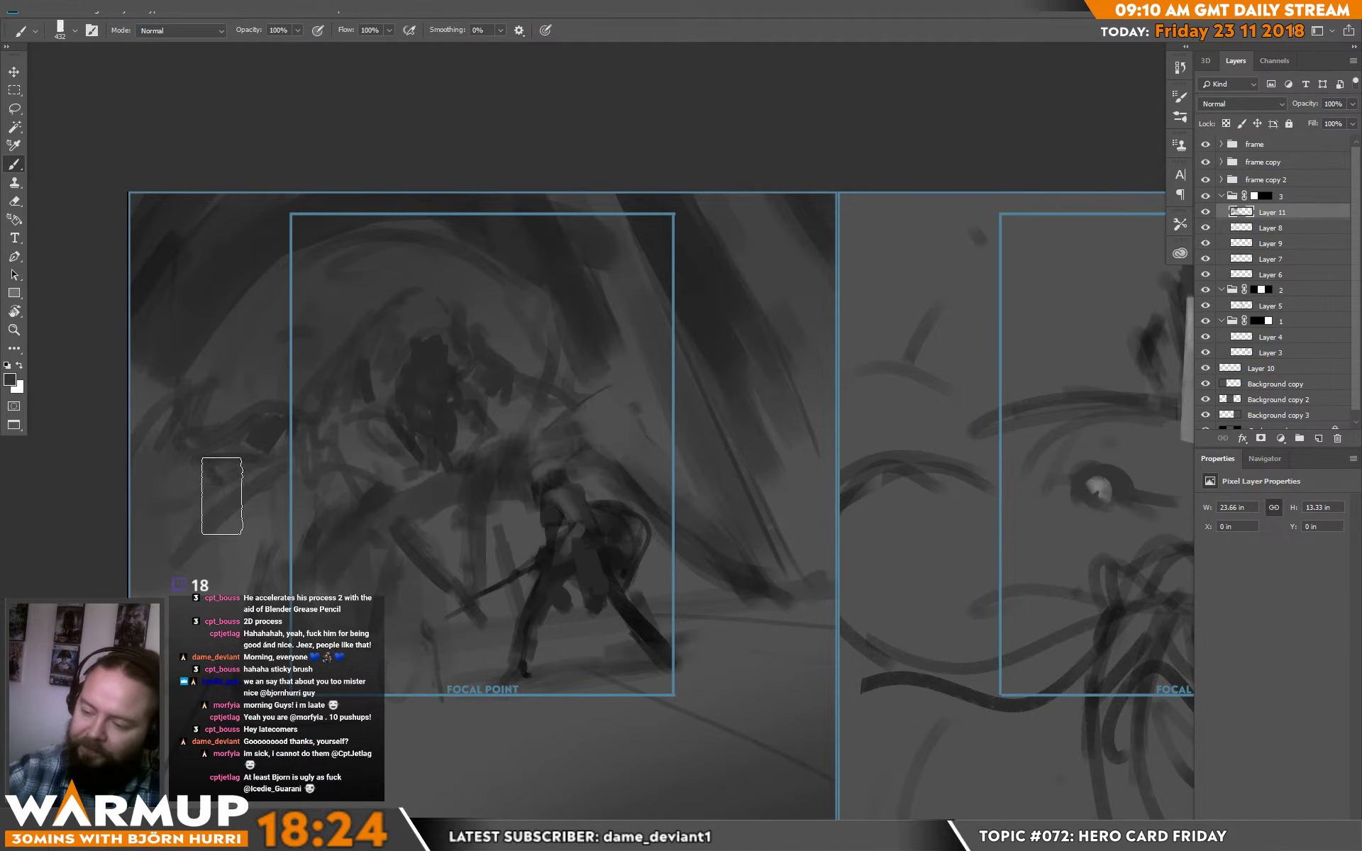
{"action": "scroll", "coordinate": [222, 497], "scroll_direction": "down", "scroll_amount": 5}
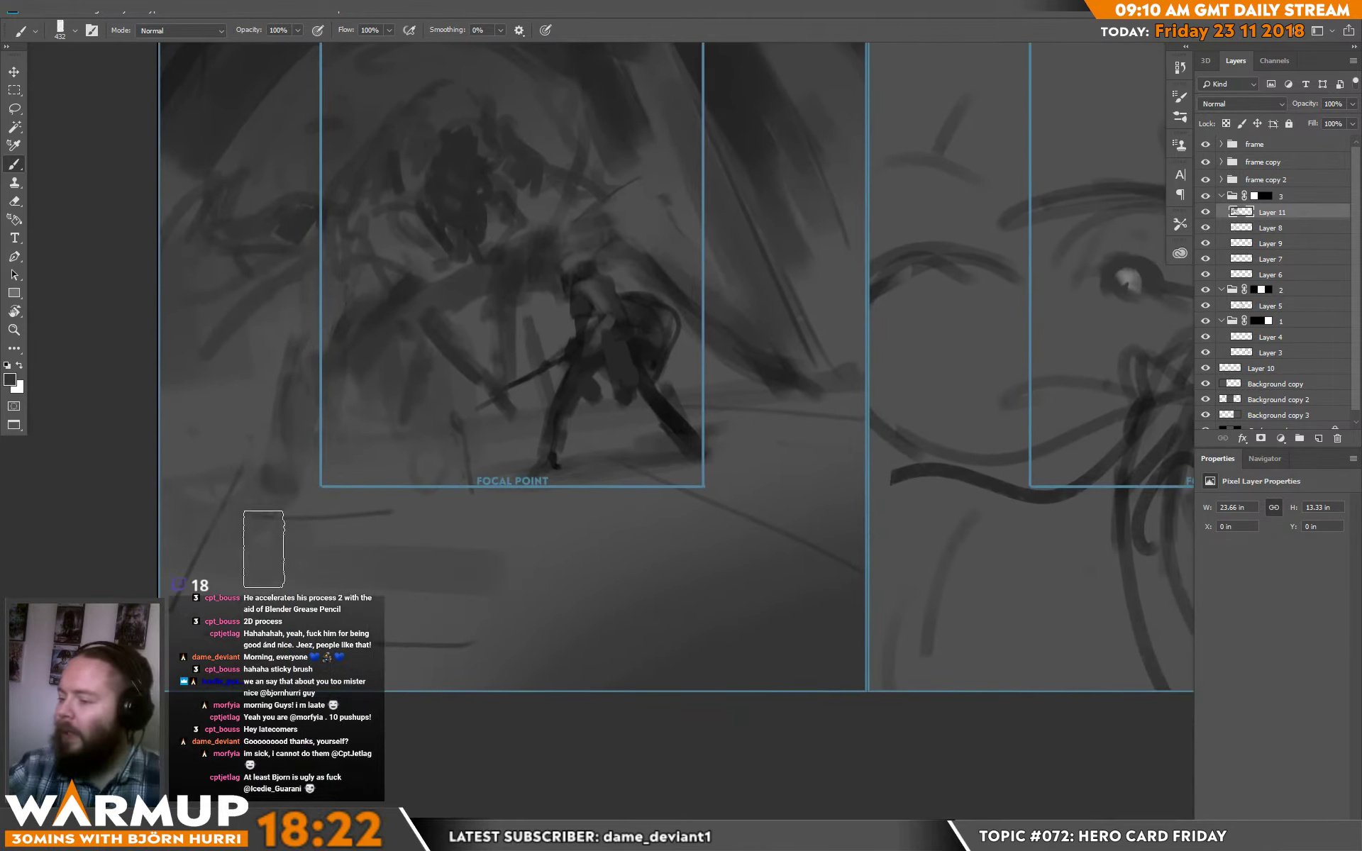
{"action": "left_click", "coordinate": [352, 463], "text": "alt"}
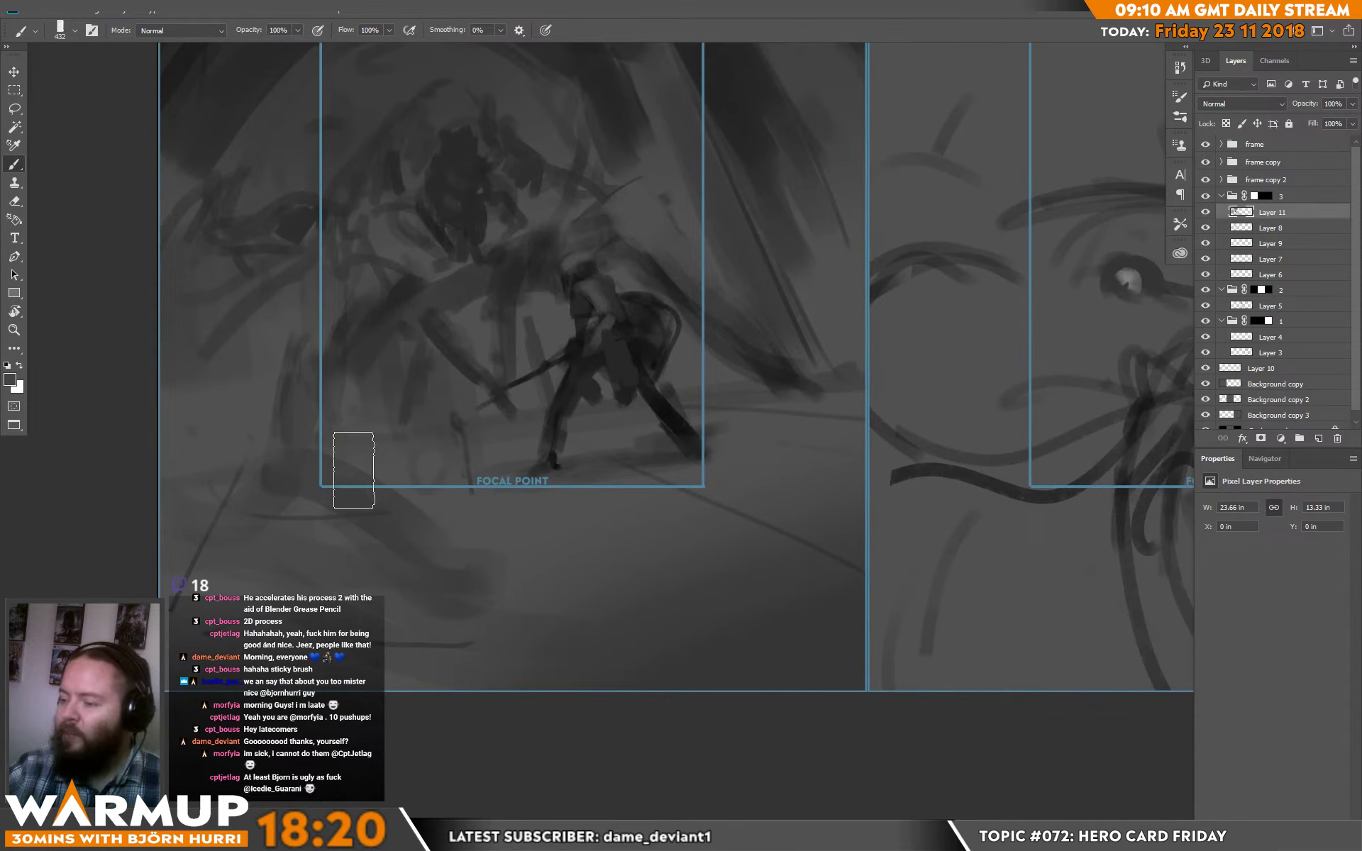
- Hide the left panel's frame group to check the thumbnail without its guides, and show it again
{"action": "scroll", "coordinate": [721, 488], "scroll_direction": "up", "scroll_amount": 4}
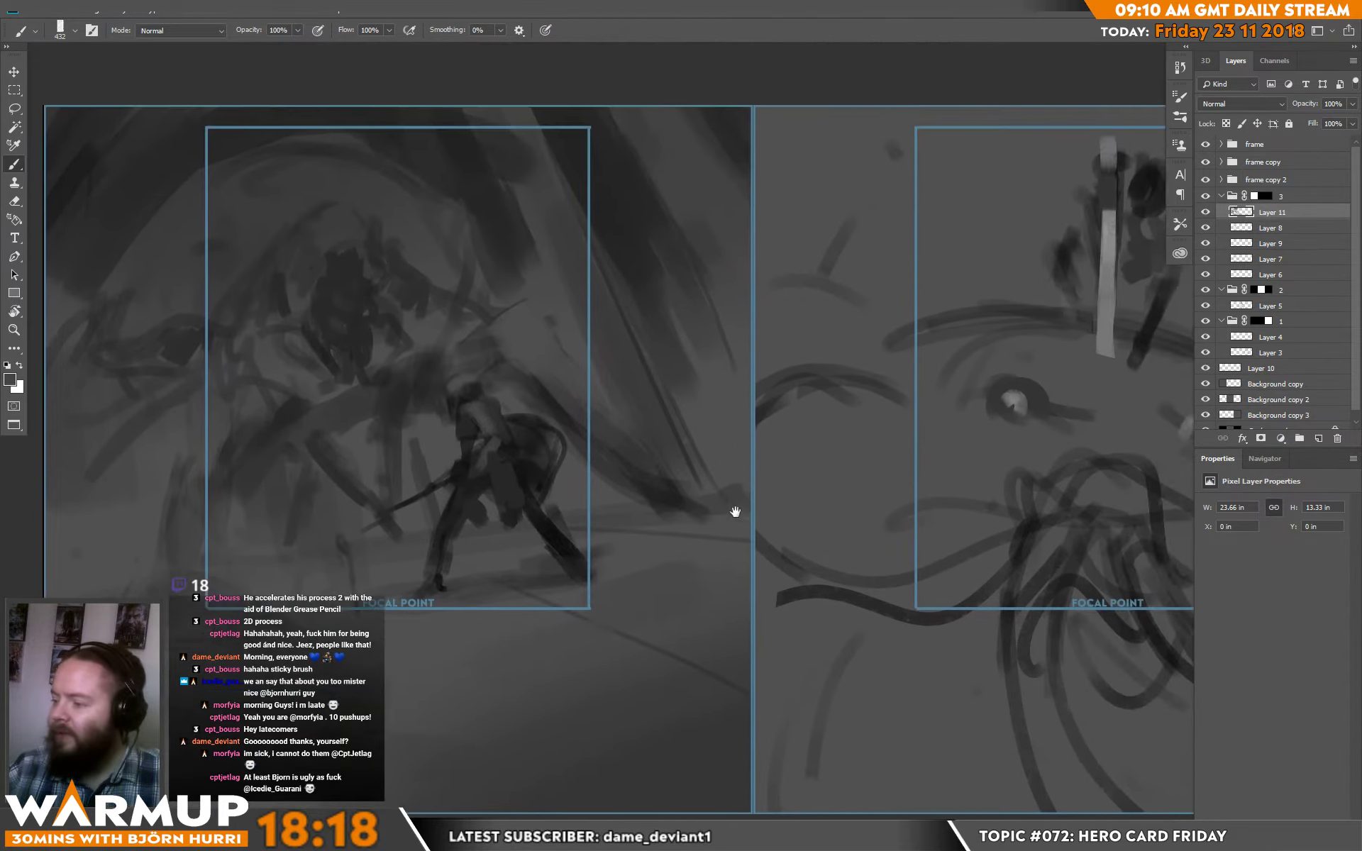
{"action": "left_click", "coordinate": [1204, 146]}
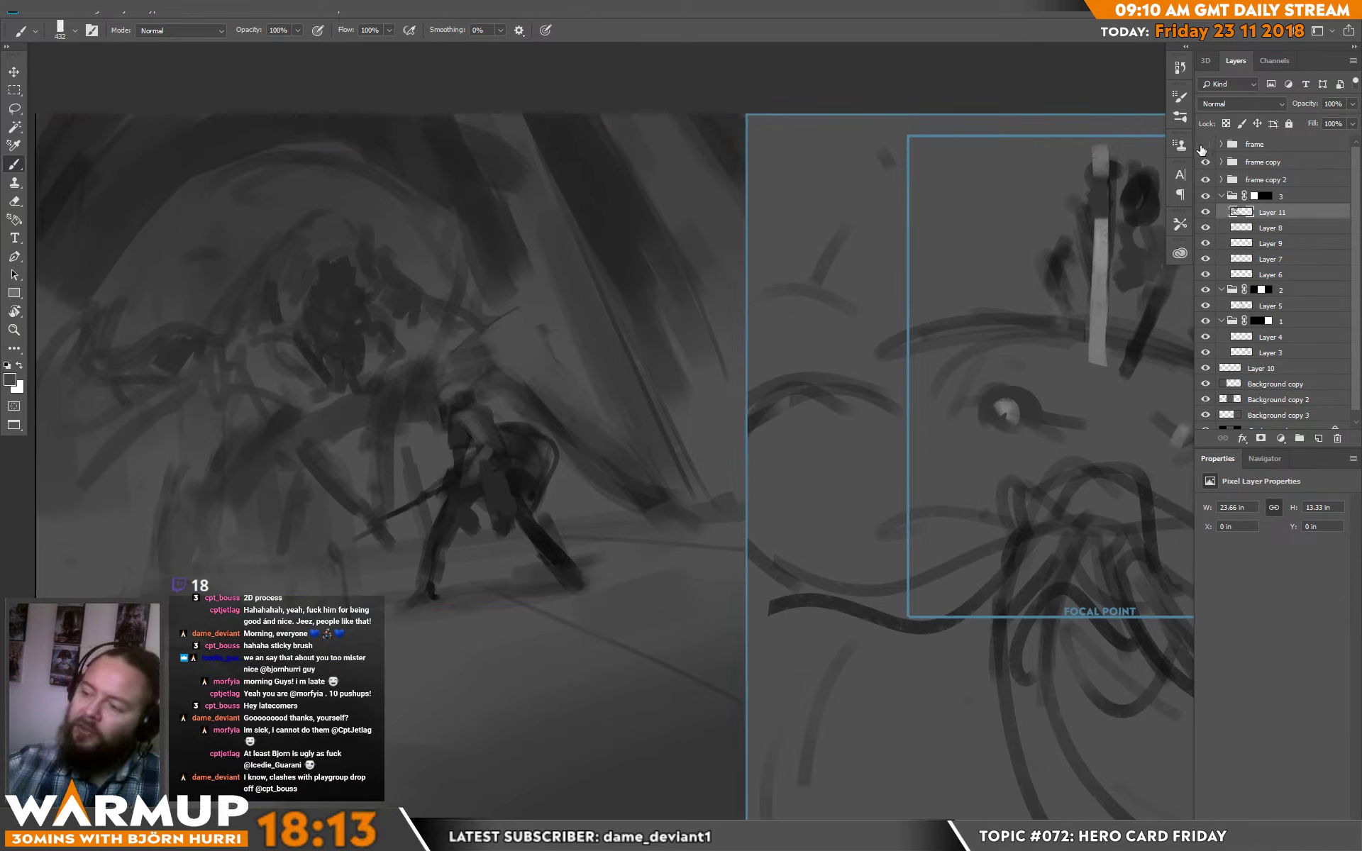
{"action": "left_click", "coordinate": [1204, 146]}
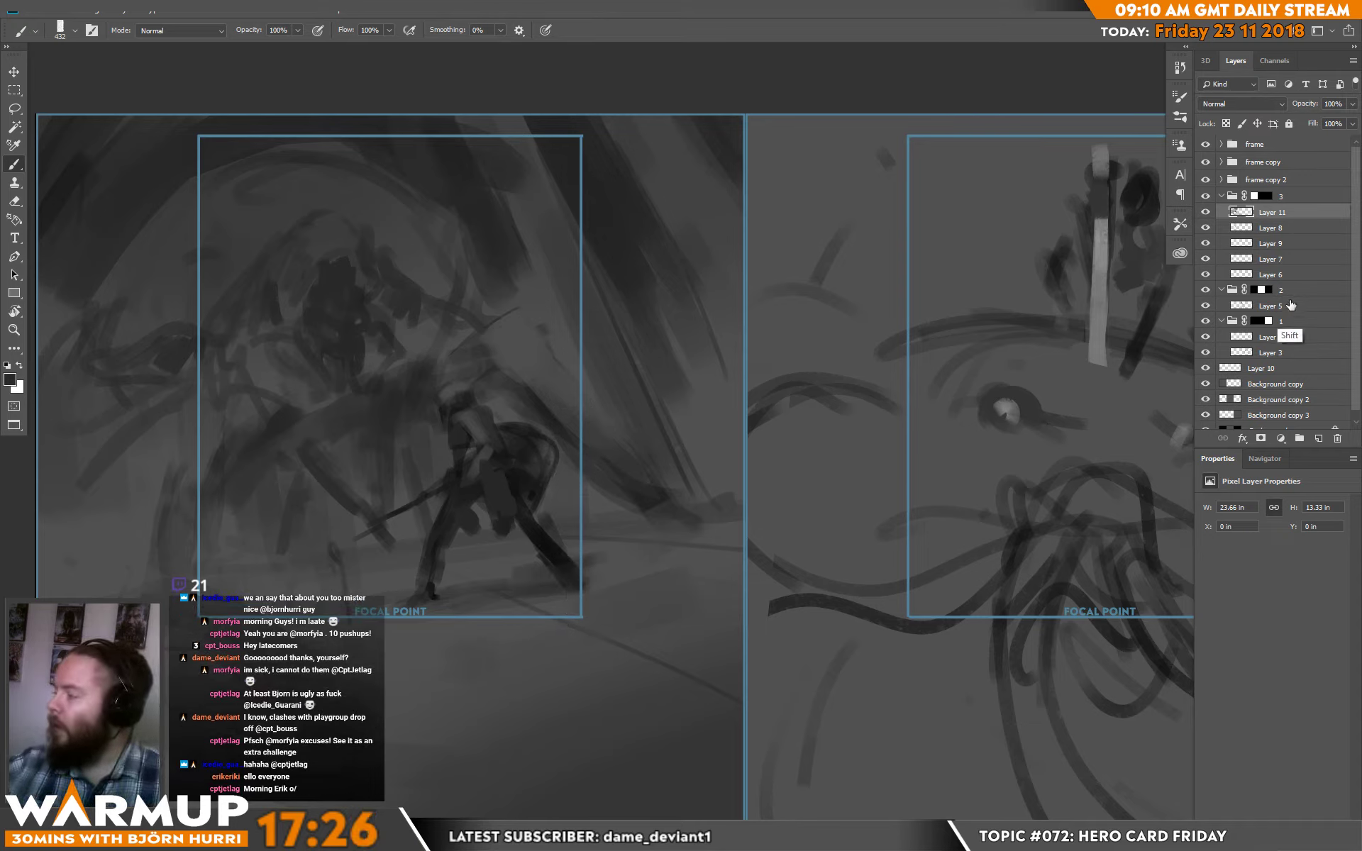
- Merge all the layers in group 3 into one, duplicate the merged layer and hide the original
{"action": "left_click", "coordinate": [1283, 276], "text": "shift"}
{"action": "key", "text": "ctrl+e"}
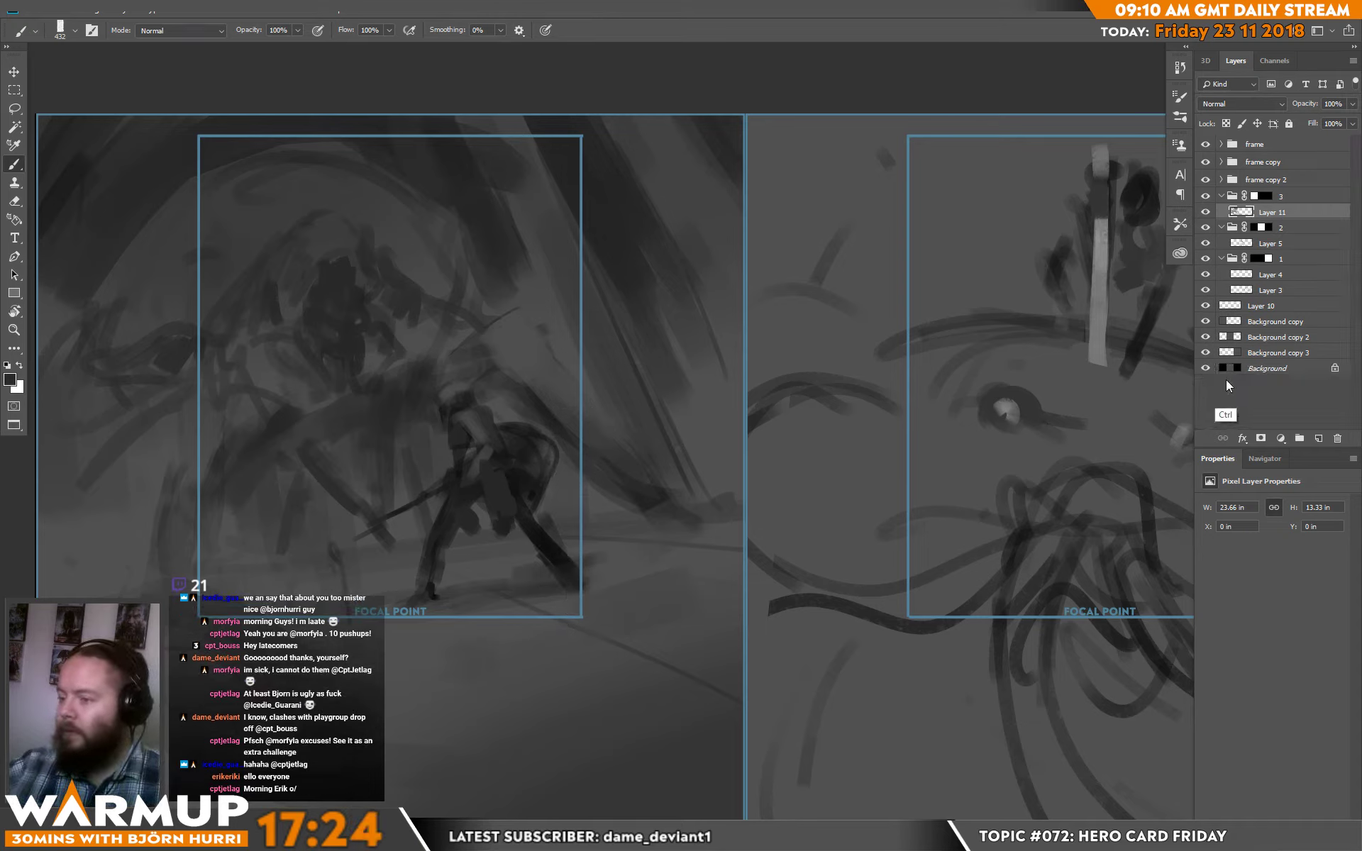
{"action": "key", "text": "ctrl+j"}
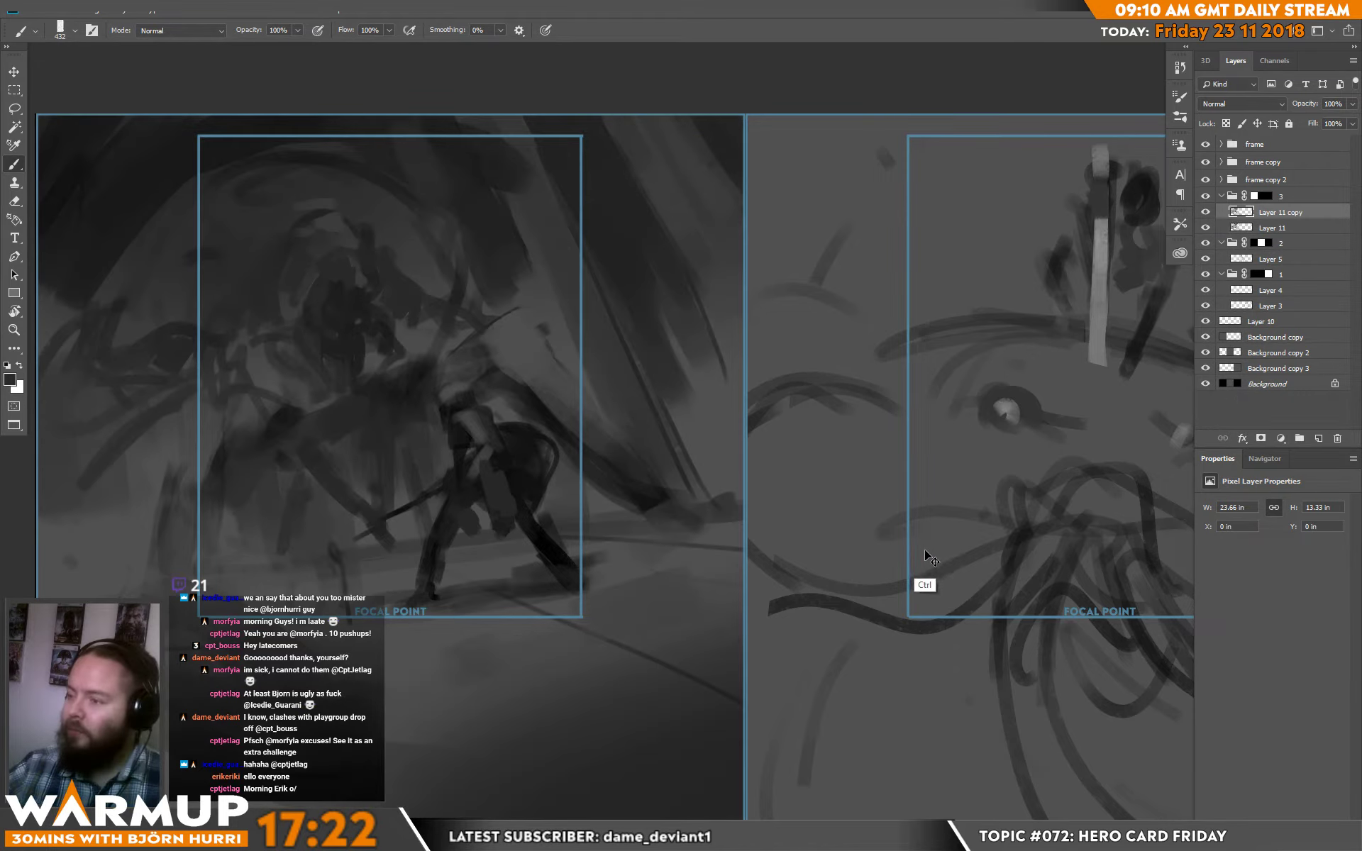
{"action": "left_click", "coordinate": [1206, 228]}
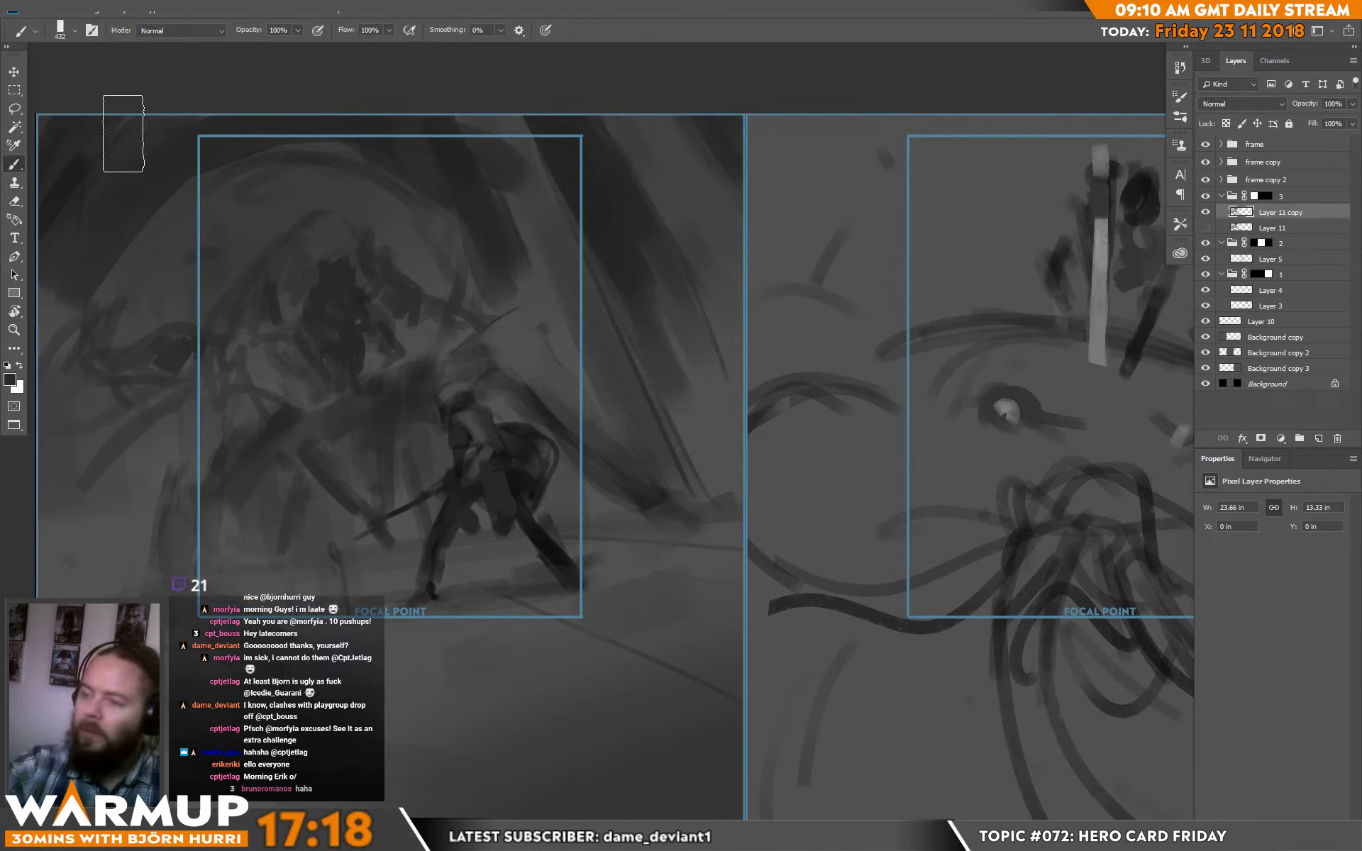
- Scale the duplicated left panel painting to about 92%, rotate it -0.80° and shift it right within the panel
{"action": "key", "text": "m"}
{"action": "left_click_drag", "start_coordinate": [34, 104], "coordinate": [719, 728]}
{"action": "key", "text": "ctrl+t"}
{"action": "left_click_drag", "start_coordinate": [811, 681], "coordinate": [815, 674]}
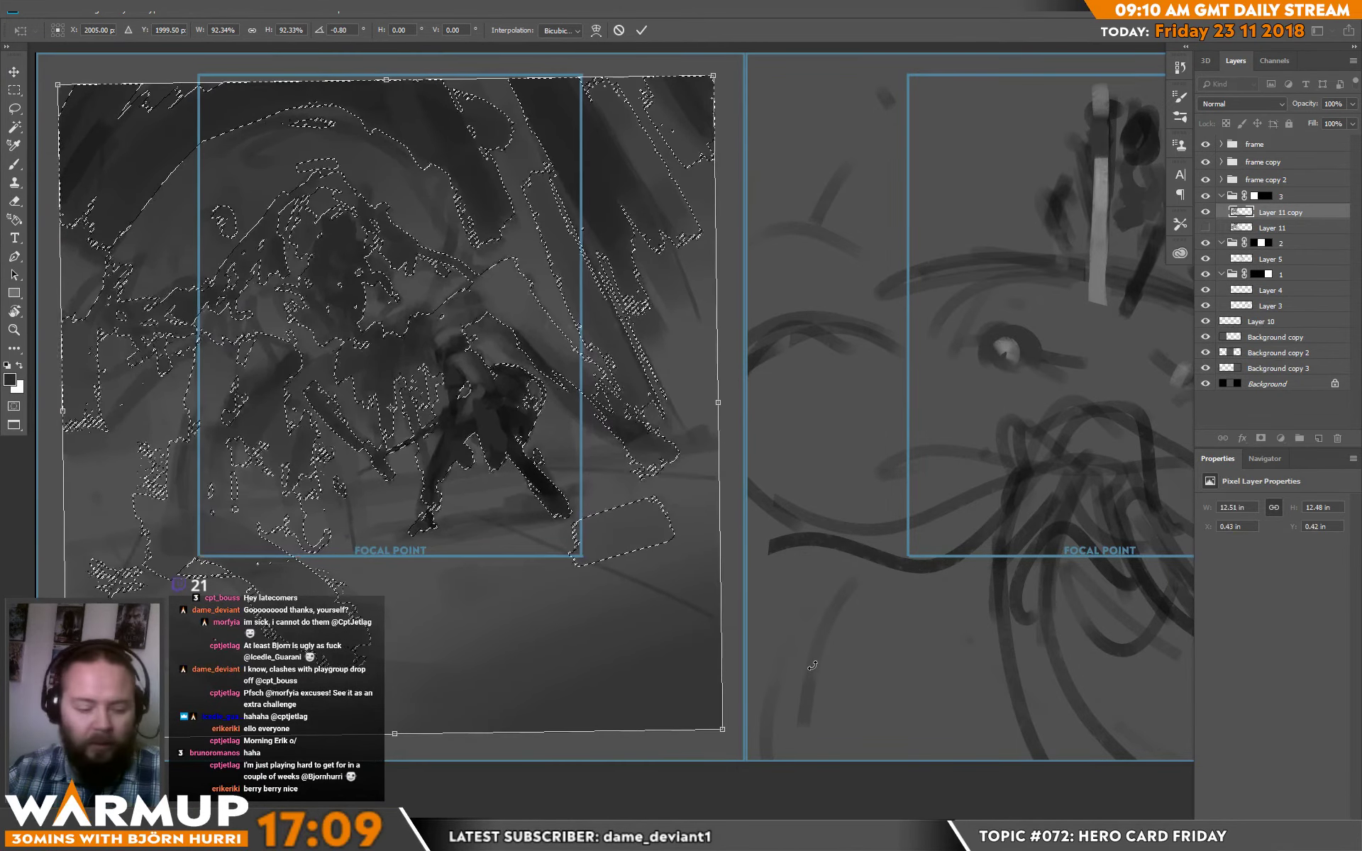
{"action": "key", "text": "Return"}
{"action": "left_click_drag", "start_coordinate": [576, 576], "coordinate": [597, 572]}
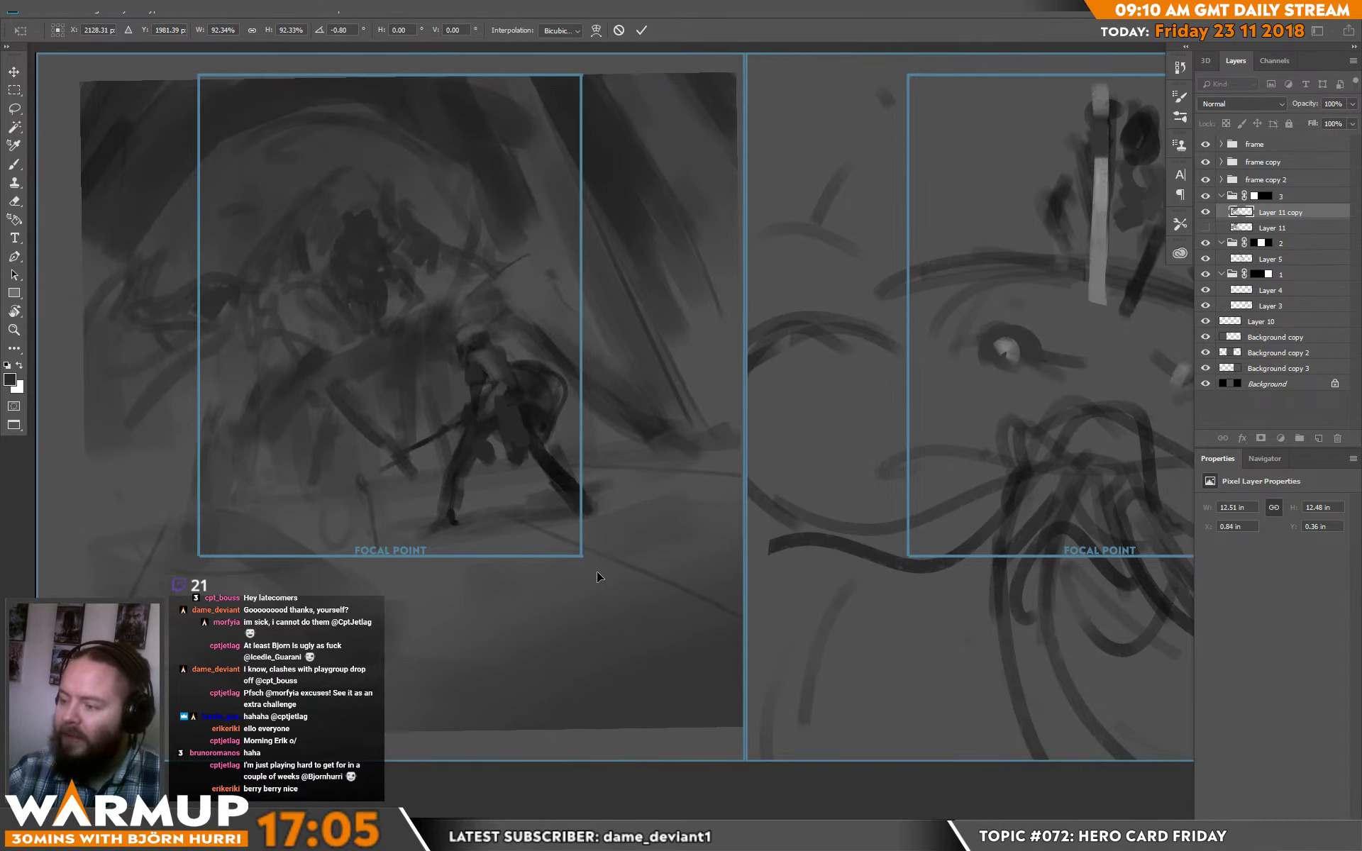
{"action": "key", "text": "Return"}
{"action": "key", "text": "m"}
- Paint sampled grey and dark tones over the uncovered margins around the shrunken left panel painting
{"action": "key", "text": "b"}
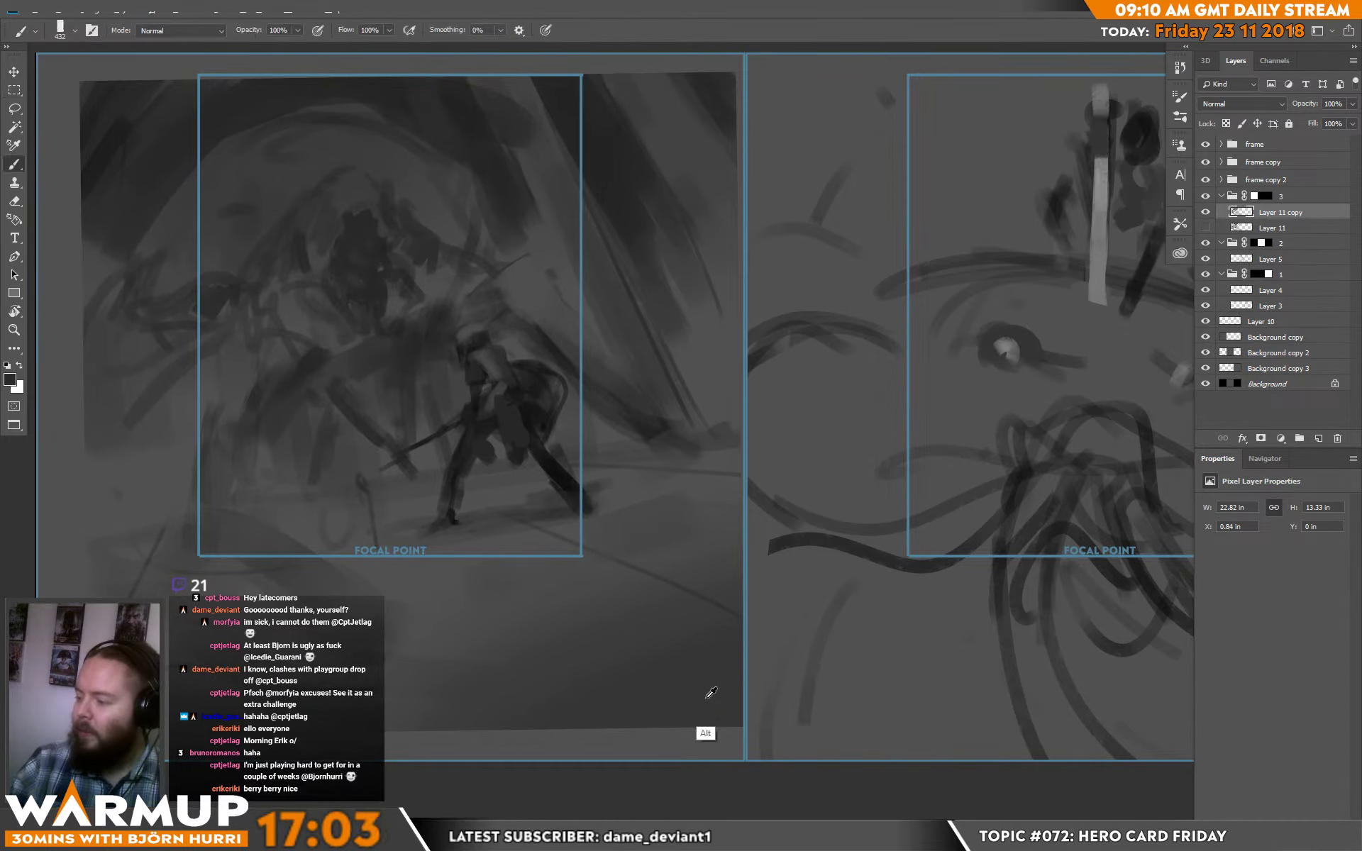
{"action": "left_click", "coordinate": [278, 688], "text": "alt"}
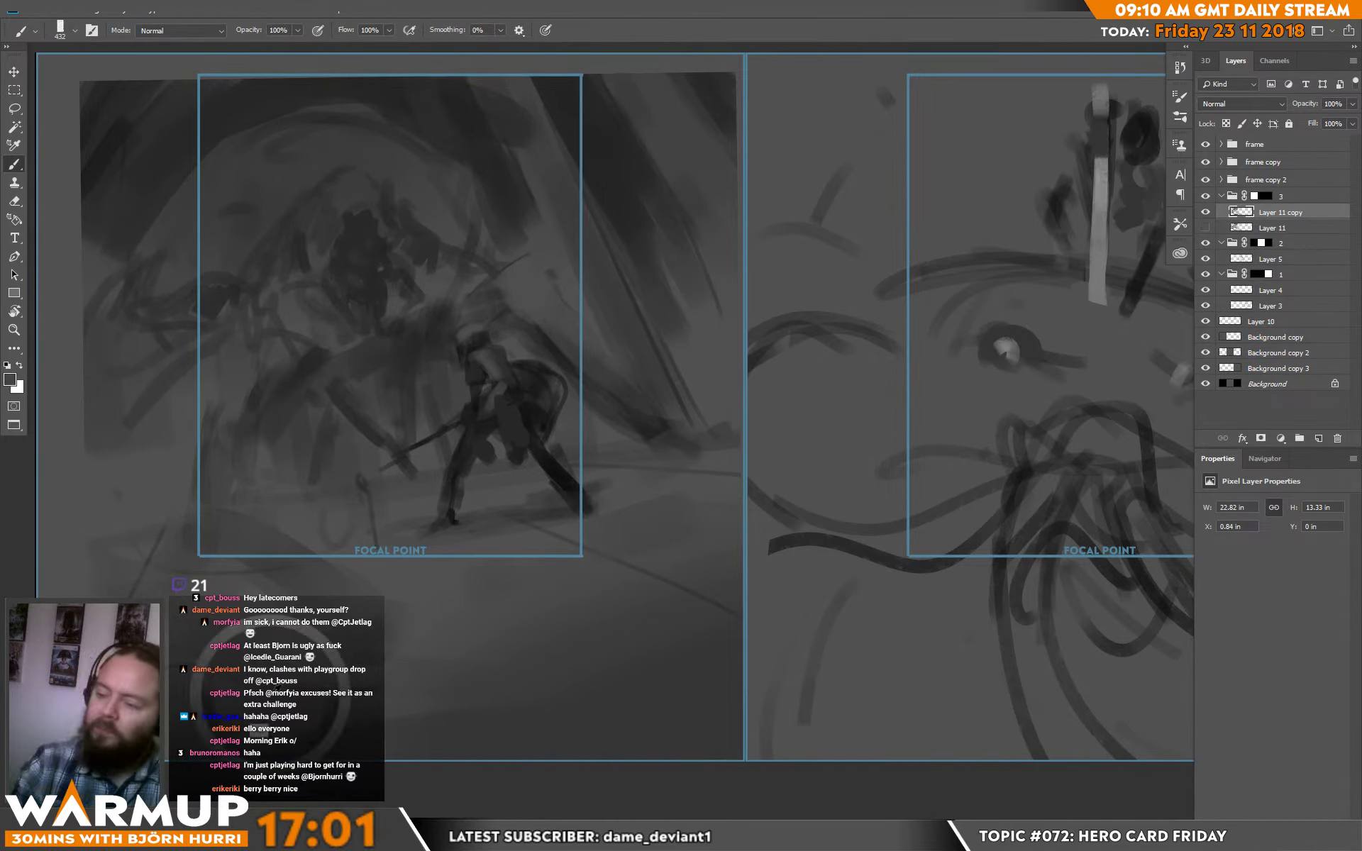
{"action": "left_click", "coordinate": [148, 594], "text": "alt"}
{"action": "left_click_drag", "start_coordinate": [28, 550], "coordinate": [83, 544]}
{"action": "left_click", "coordinate": [106, 392], "text": "alt"}
{"action": "mouse_move", "coordinate": [83, 366]}
{"action": "left_mouse_down"}
{"action": "mouse_move", "coordinate": [83, 204]}
{"action": "mouse_move", "coordinate": [57, 205]}
{"action": "left_mouse_up"}
{"action": "left_click", "coordinate": [111, 109], "text": "alt"}
{"action": "mouse_move", "coordinate": [111, 109]}
{"action": "left_mouse_down"}
{"action": "mouse_move", "coordinate": [66, 117]}
{"action": "mouse_move", "coordinate": [148, 114]}
{"action": "mouse_move", "coordinate": [339, 50]}
{"action": "mouse_move", "coordinate": [317, 59]}
{"action": "mouse_move", "coordinate": [475, 66]}
{"action": "mouse_move", "coordinate": [485, 84]}
{"action": "mouse_move", "coordinate": [577, 109]}
{"action": "mouse_move", "coordinate": [540, 28]}
{"action": "mouse_move", "coordinate": [711, 127]}
{"action": "mouse_move", "coordinate": [744, 194]}
{"action": "left_mouse_up"}
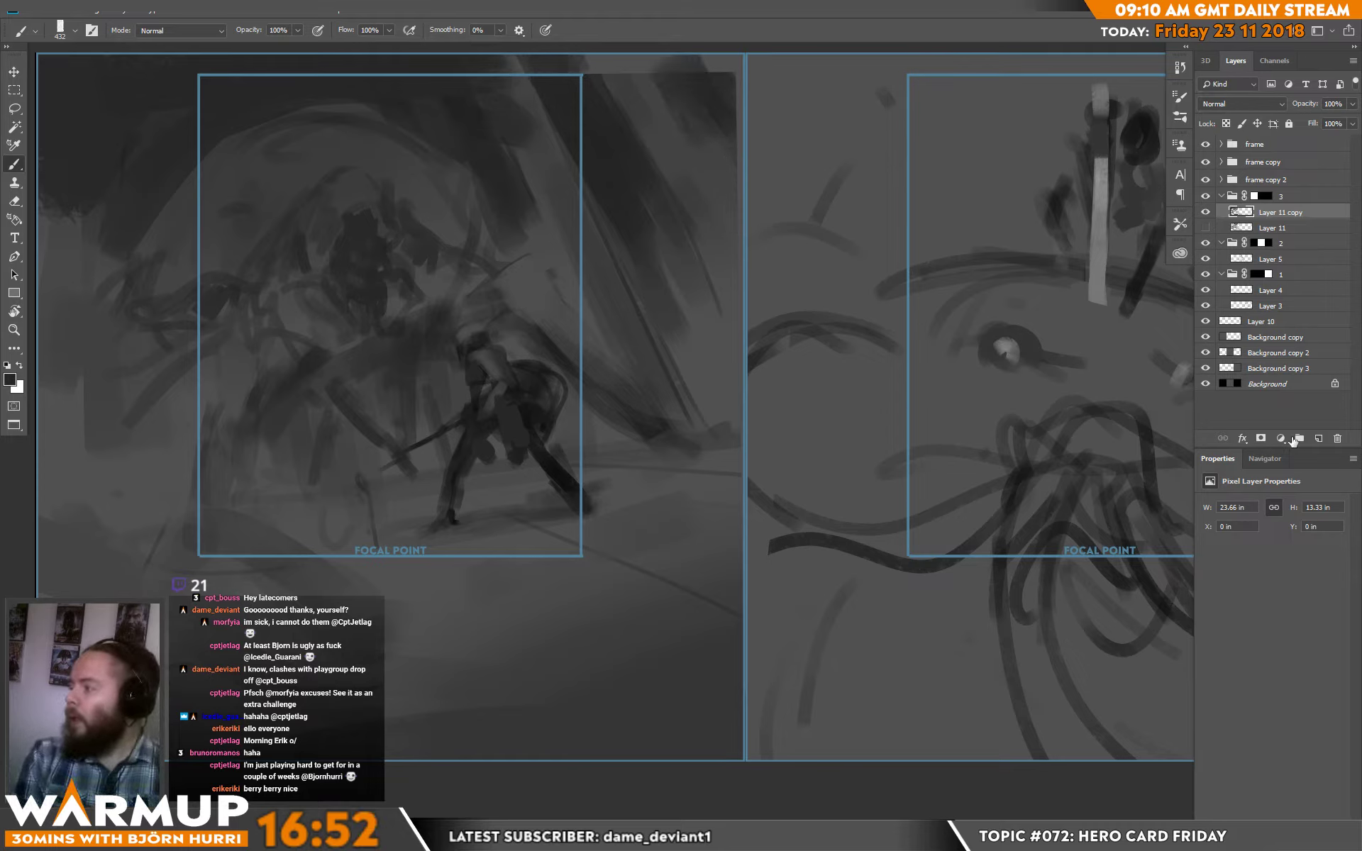
- Add a new layer at the top of group 3, set its blend mode to Overlay and make white the foreground colour
{"action": "left_click", "coordinate": [1318, 438]}
{"action": "key", "text": "x"}
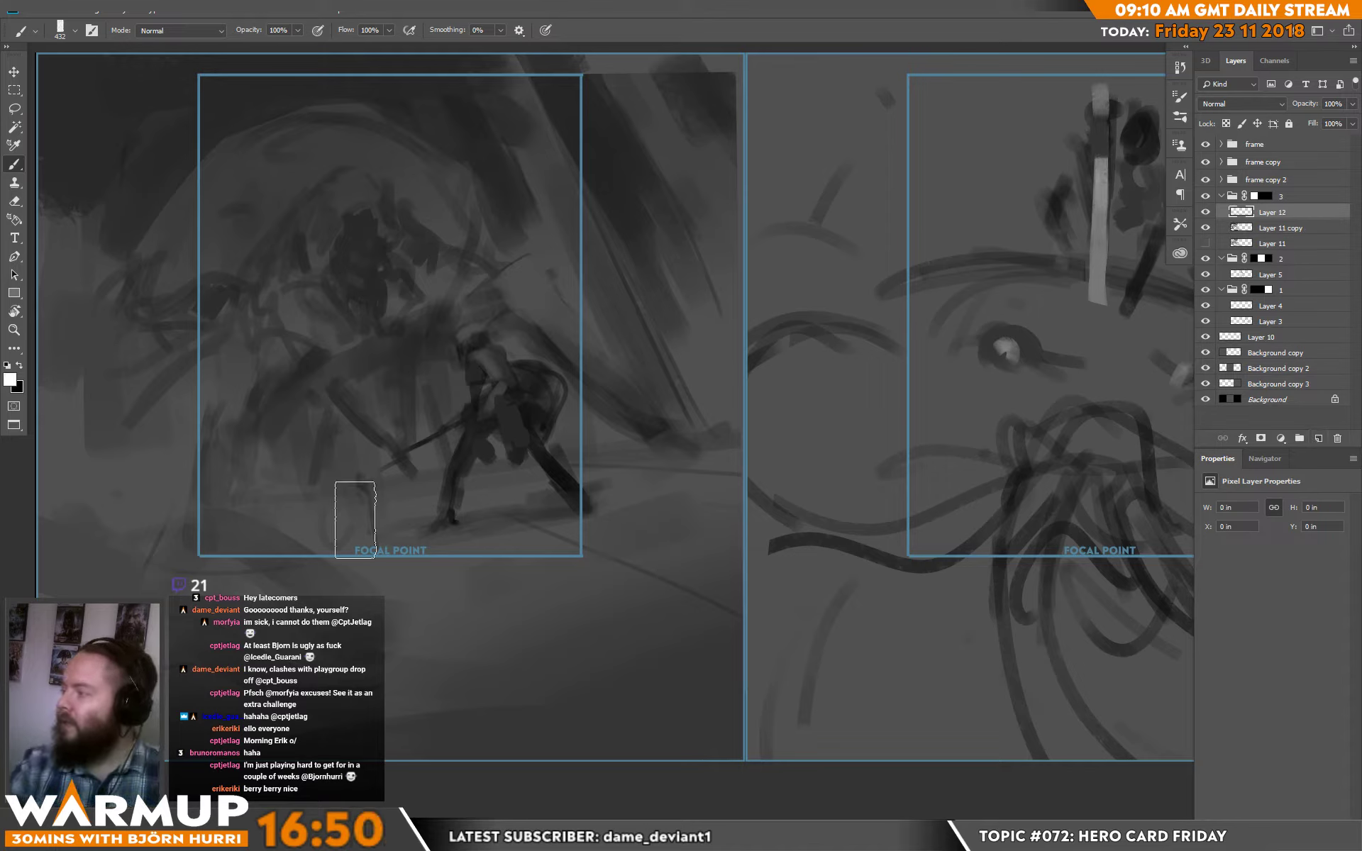
{"action": "left_click", "coordinate": [1218, 105]}
{"action": "left_click", "coordinate": [1223, 254]}
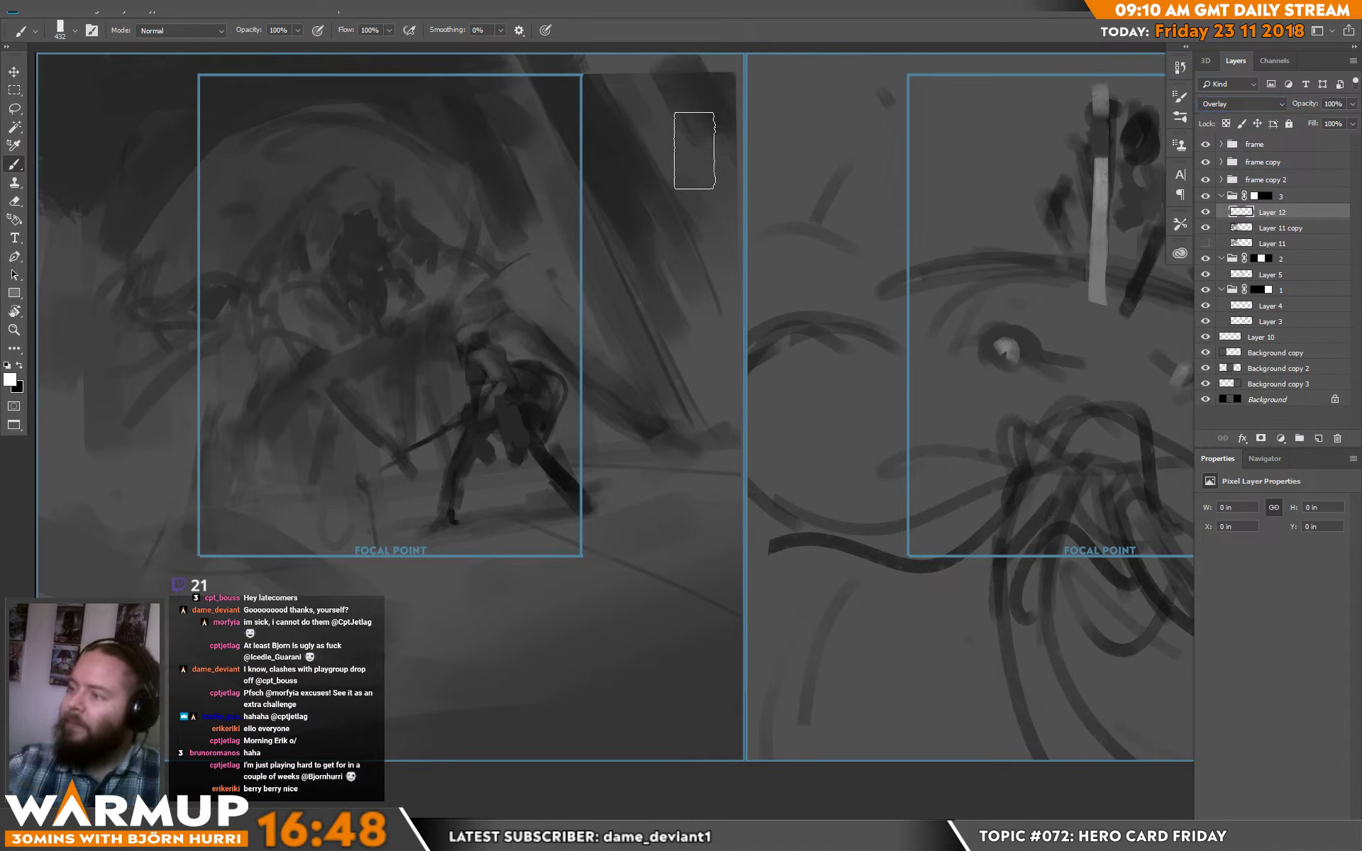
- Brush a white highlight onto the left hero's head and shoulders at 369 px and erase the spill around them
{"action": "left_click", "coordinate": [784, 188]}
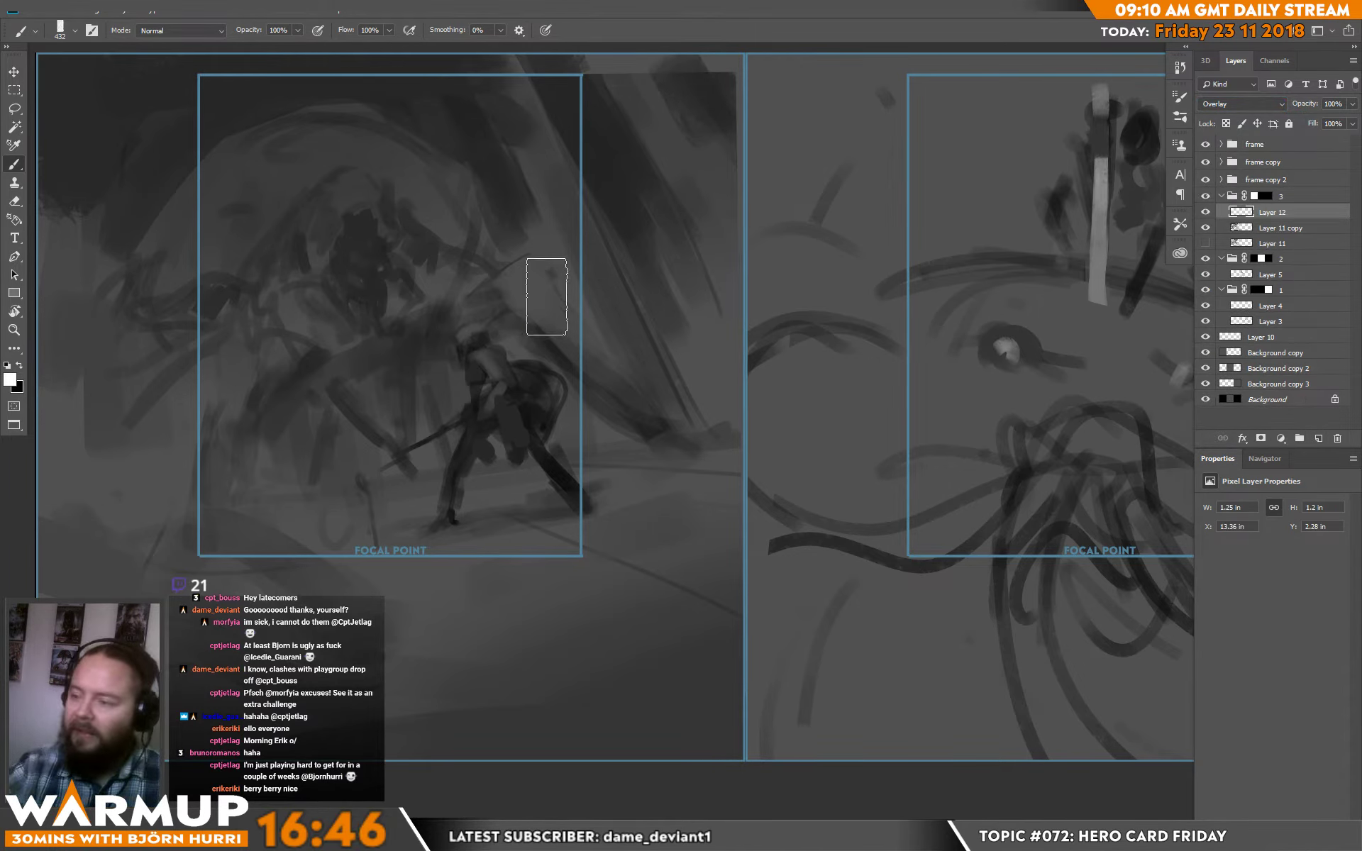
{"action": "right_click", "coordinate": [541, 342]}
{"action": "left_click", "coordinate": [671, 225]}
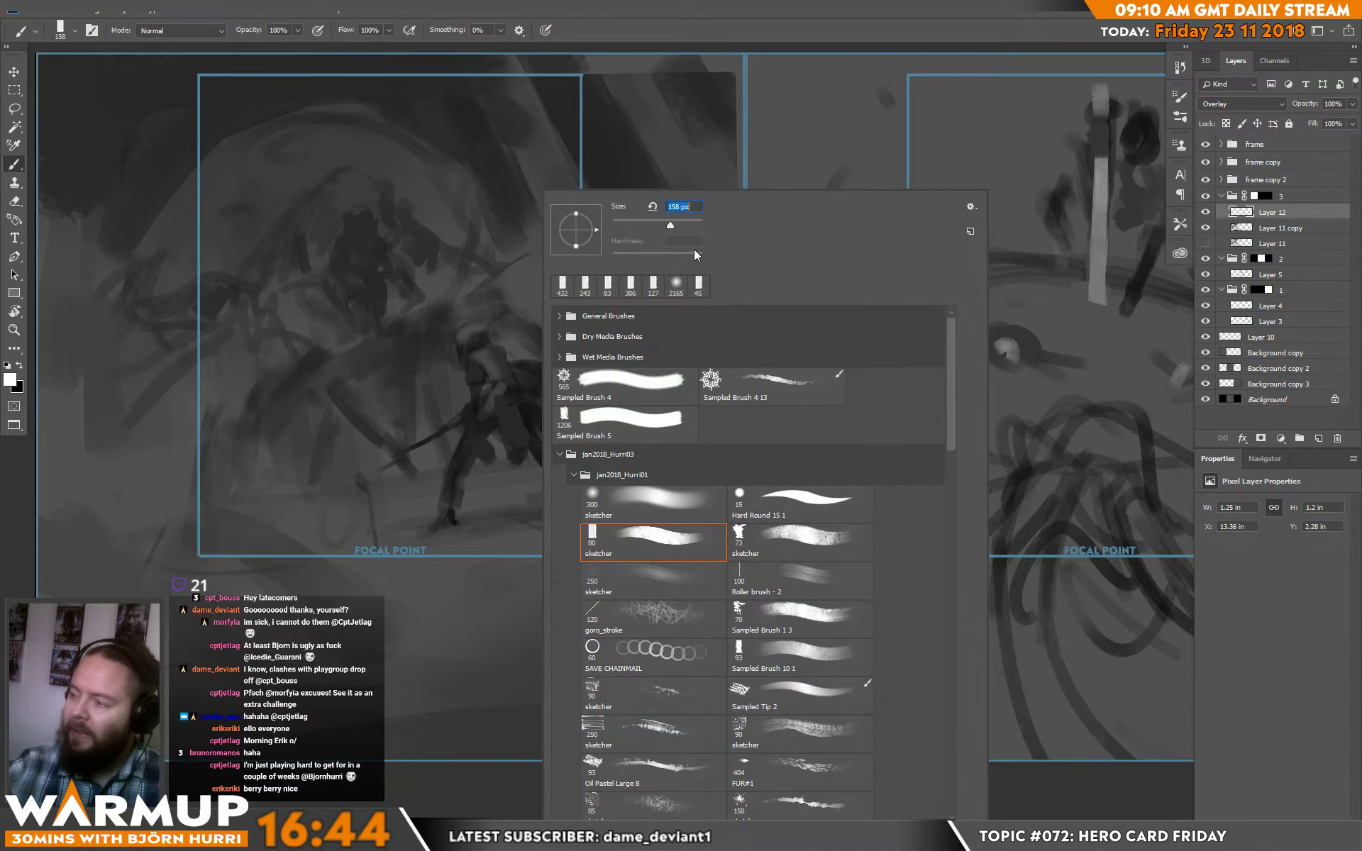
{"action": "mouse_move", "coordinate": [458, 306]}
{"action": "left_mouse_down"}
{"action": "mouse_move", "coordinate": [487, 372]}
{"action": "mouse_move", "coordinate": [456, 425]}
{"action": "left_mouse_up"}
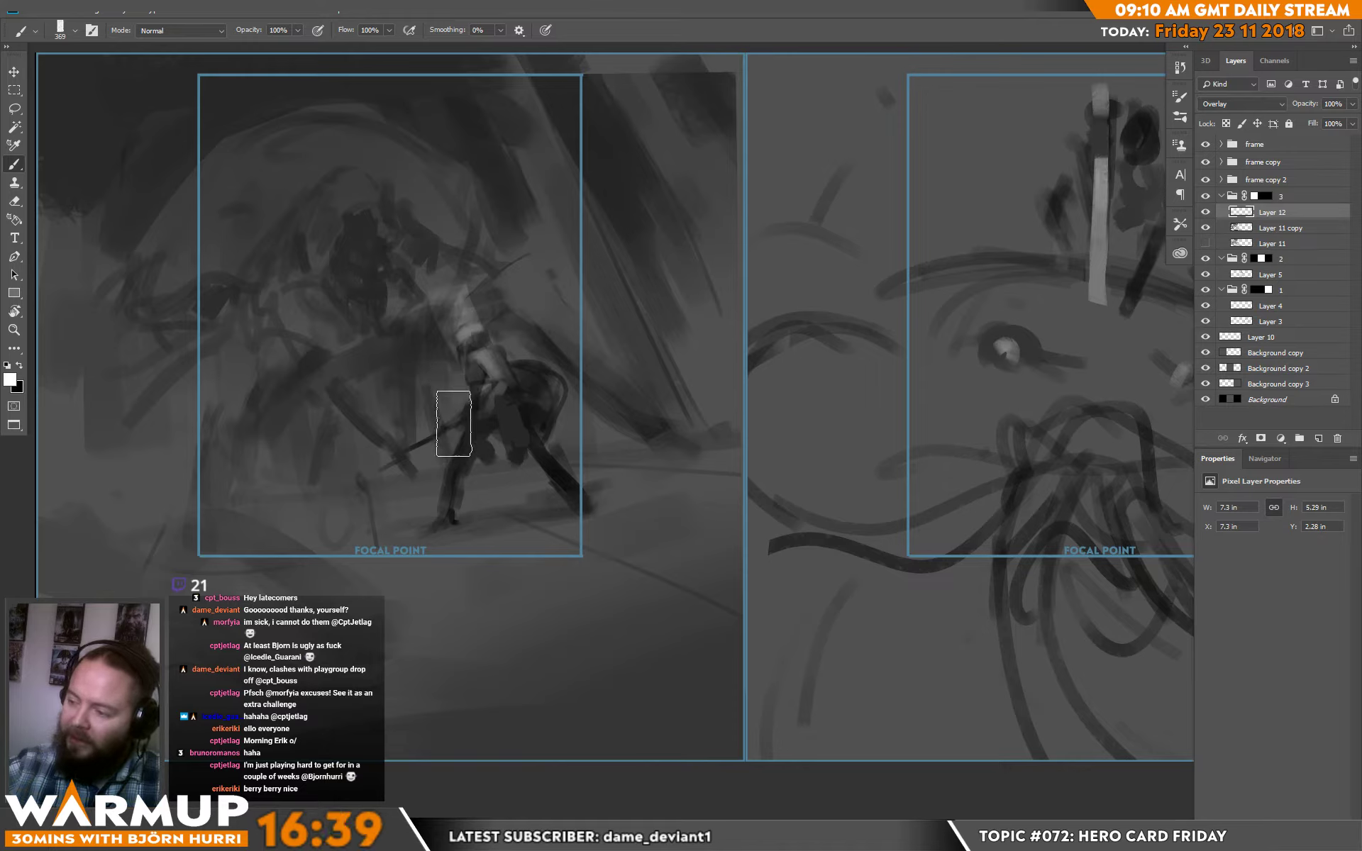
{"action": "key", "text": "e"}
{"action": "mouse_move", "coordinate": [453, 291]}
{"action": "left_mouse_down"}
{"action": "mouse_move", "coordinate": [469, 320]}
{"action": "mouse_move", "coordinate": [496, 307]}
{"action": "mouse_move", "coordinate": [452, 358]}
{"action": "left_mouse_up"}
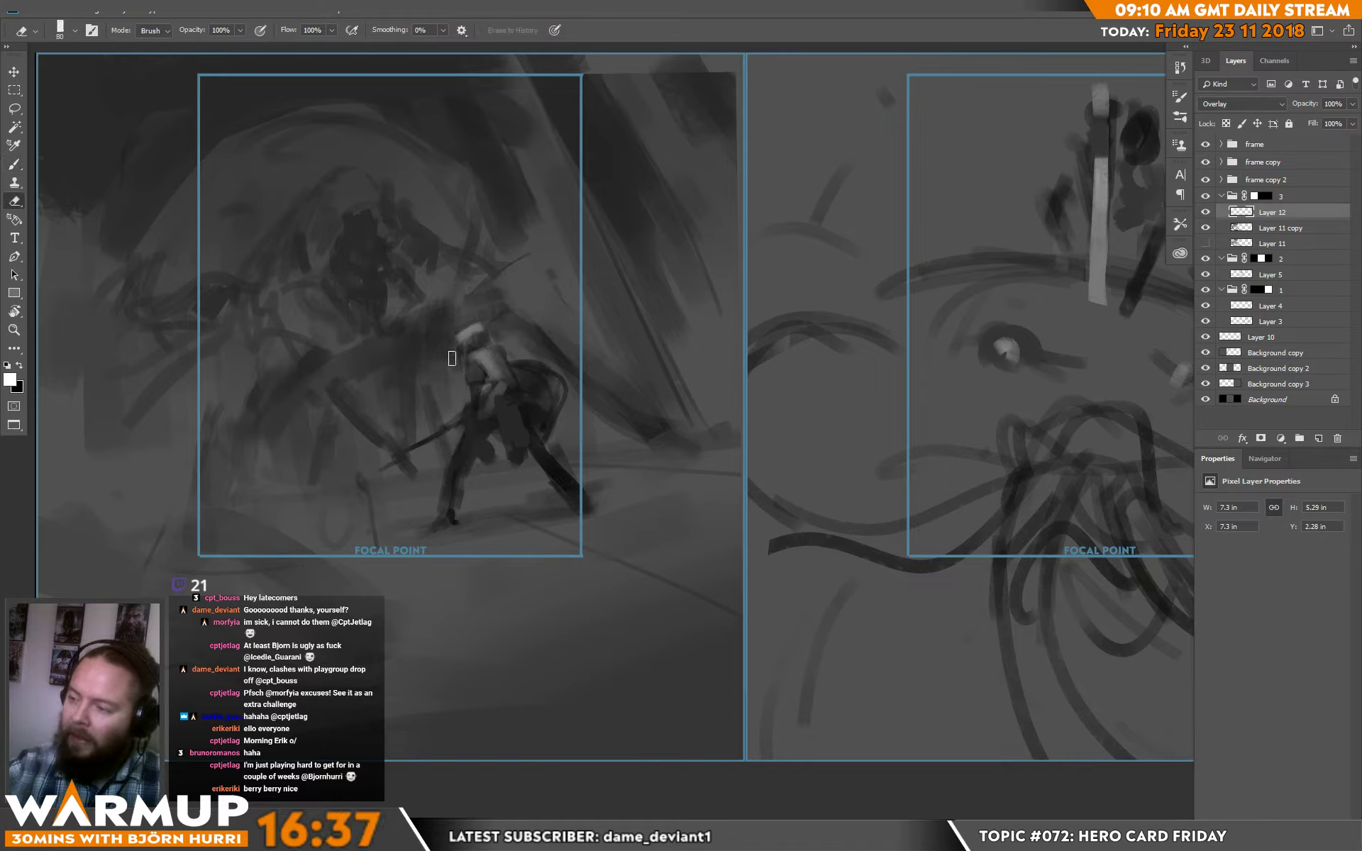
- Paint light patches on the pale shape behind the left hero's shoulder and on top of the creature's head
{"action": "key", "text": "b"}
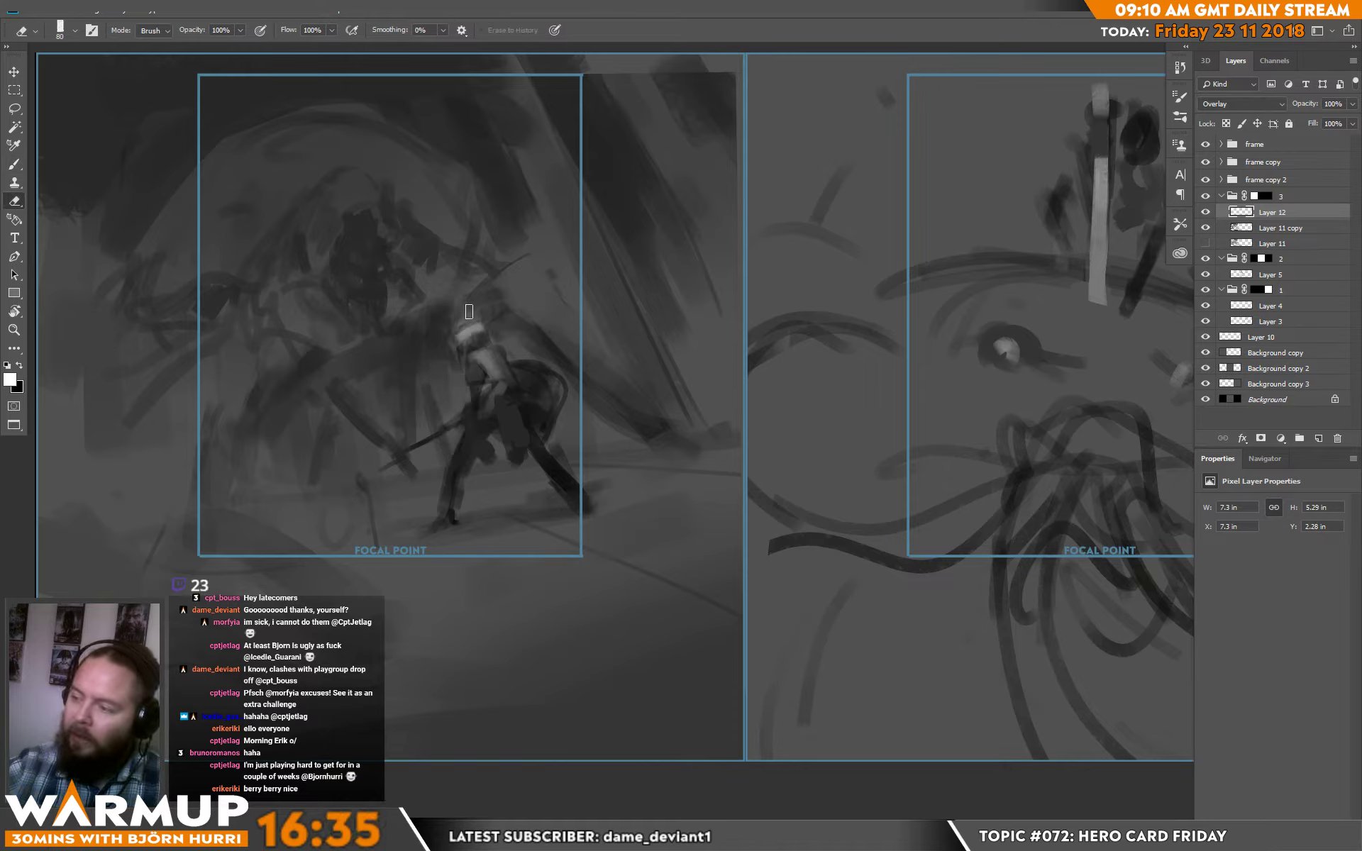
{"action": "left_click_drag", "start_coordinate": [543, 248], "coordinate": [535, 291]}
{"action": "left_click_drag", "start_coordinate": [358, 199], "coordinate": [347, 168]}
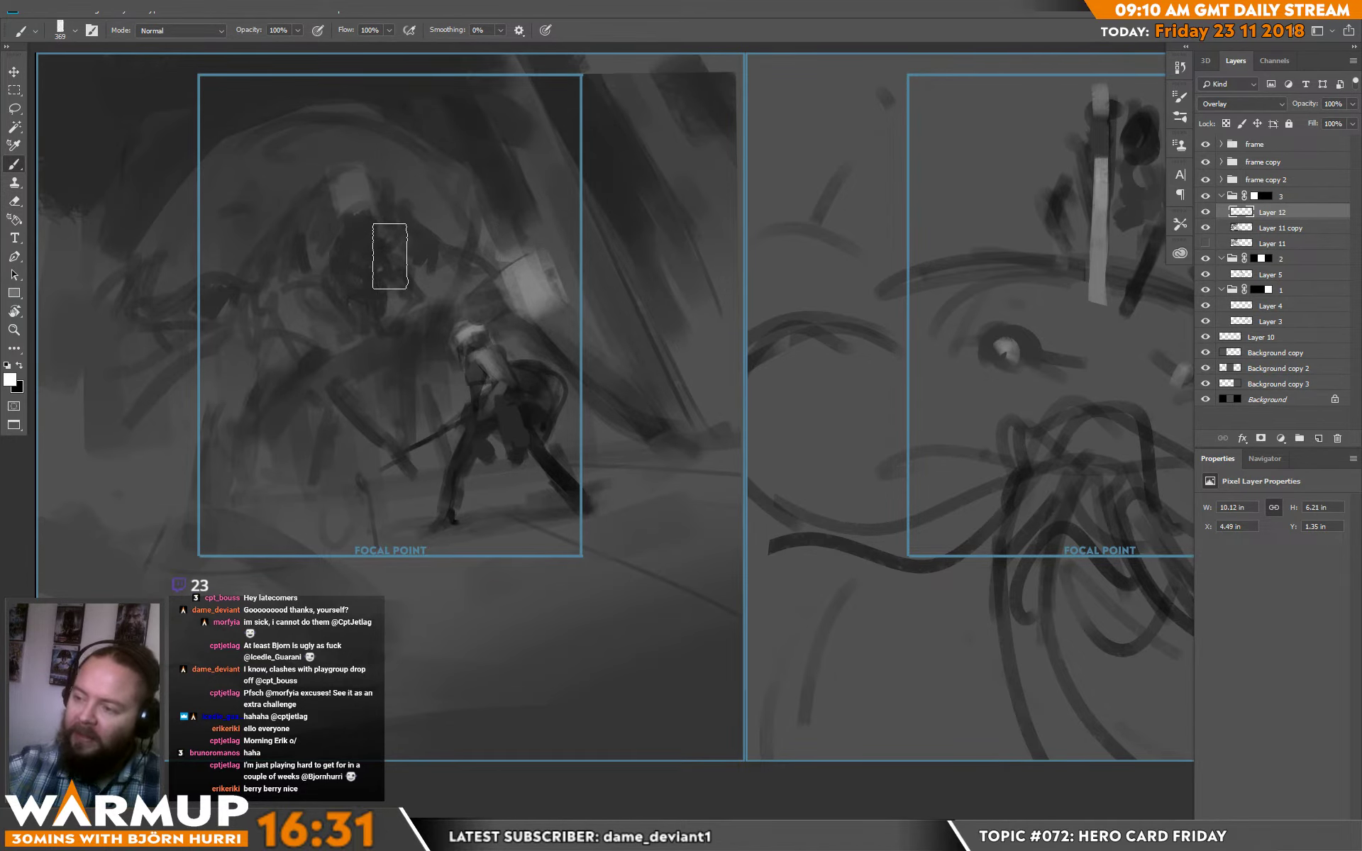
- Enlarge the brush to 495 px and spread soft highlights over the creature's head, body and outer foreleg
{"action": "right_click", "coordinate": [389, 266]}
{"action": "left_click_drag", "start_coordinate": [538, 224], "coordinate": [545, 224]}
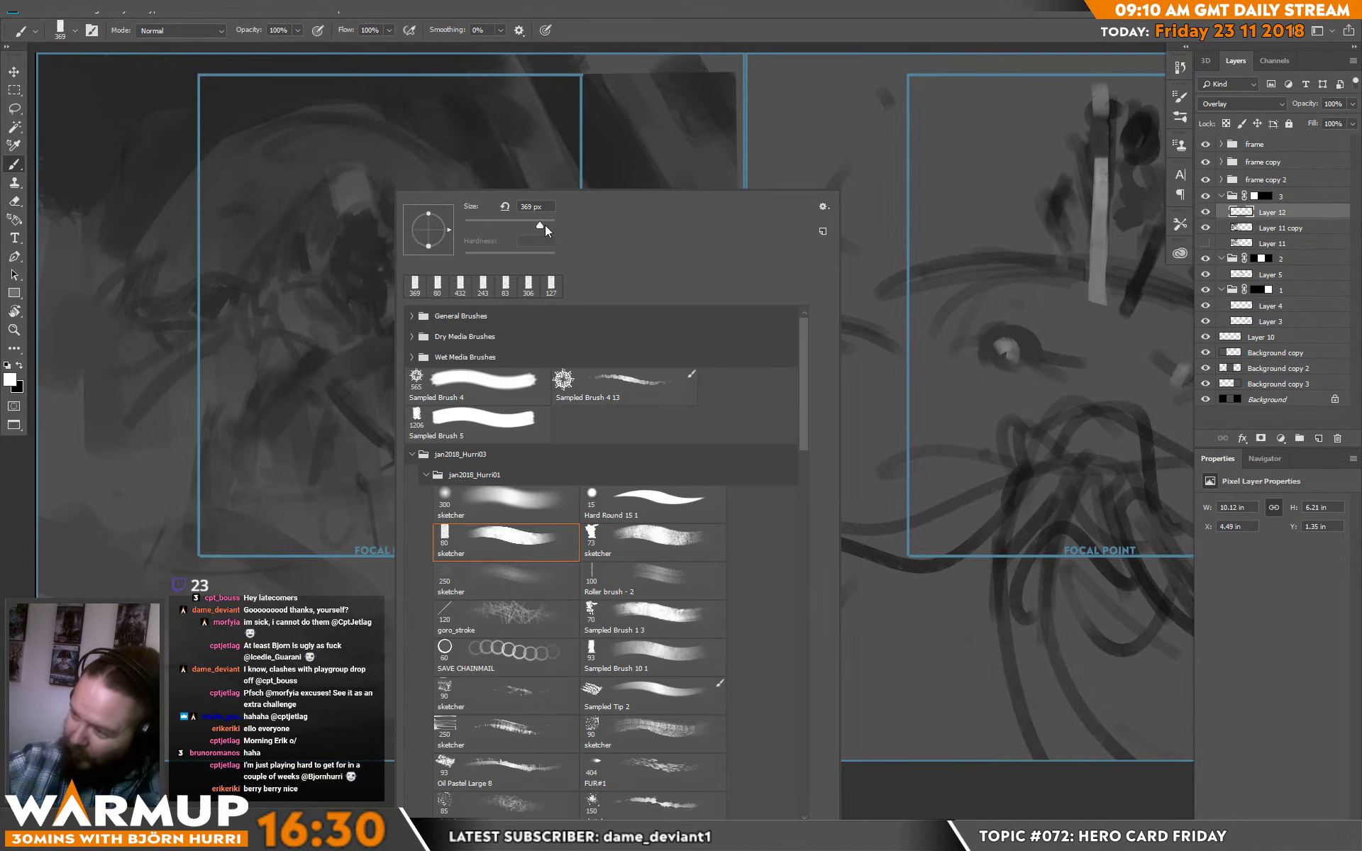
{"action": "mouse_move", "coordinate": [337, 187]}
{"action": "left_mouse_down"}
{"action": "mouse_move", "coordinate": [339, 215]}
{"action": "mouse_move", "coordinate": [340, 197]}
{"action": "mouse_move", "coordinate": [377, 234]}
{"action": "mouse_move", "coordinate": [430, 238]}
{"action": "mouse_move", "coordinate": [465, 314]}
{"action": "left_mouse_up"}
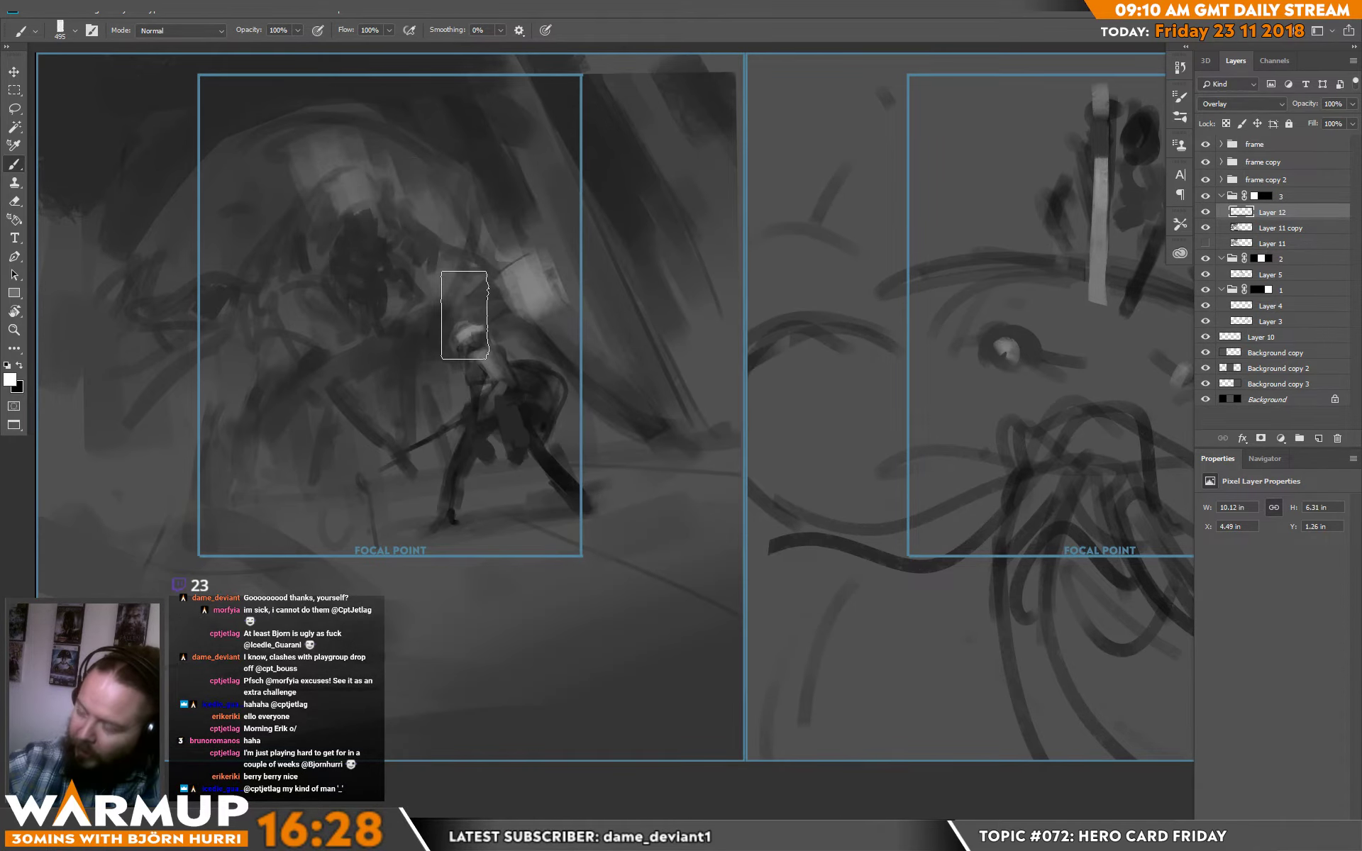
{"action": "left_click_drag", "start_coordinate": [290, 198], "coordinate": [291, 202]}
{"action": "left_click_drag", "start_coordinate": [300, 283], "coordinate": [307, 294]}
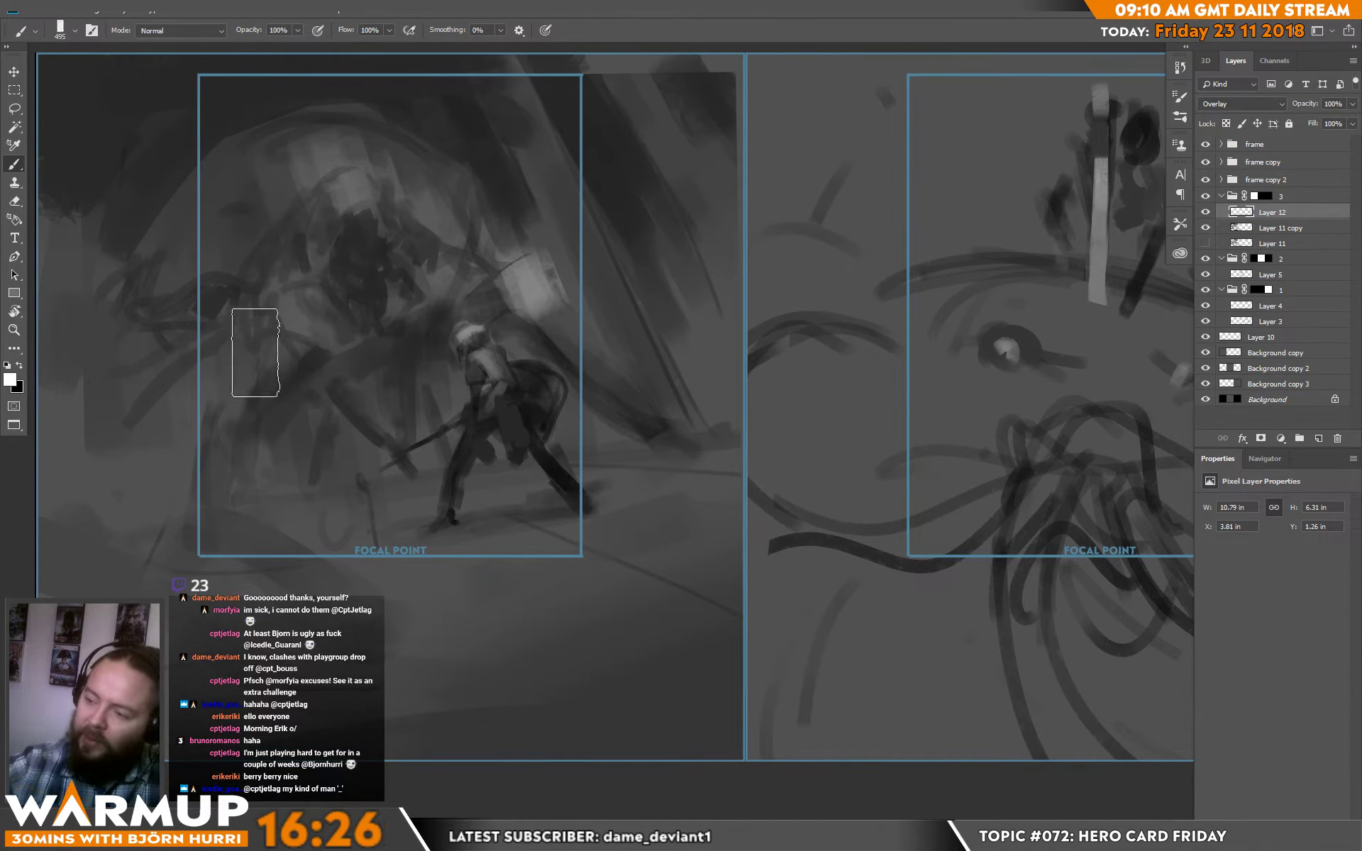
{"action": "mouse_move", "coordinate": [219, 348]}
{"action": "left_mouse_down"}
{"action": "mouse_move", "coordinate": [209, 467]}
{"action": "mouse_move", "coordinate": [227, 350]}
{"action": "left_mouse_up"}
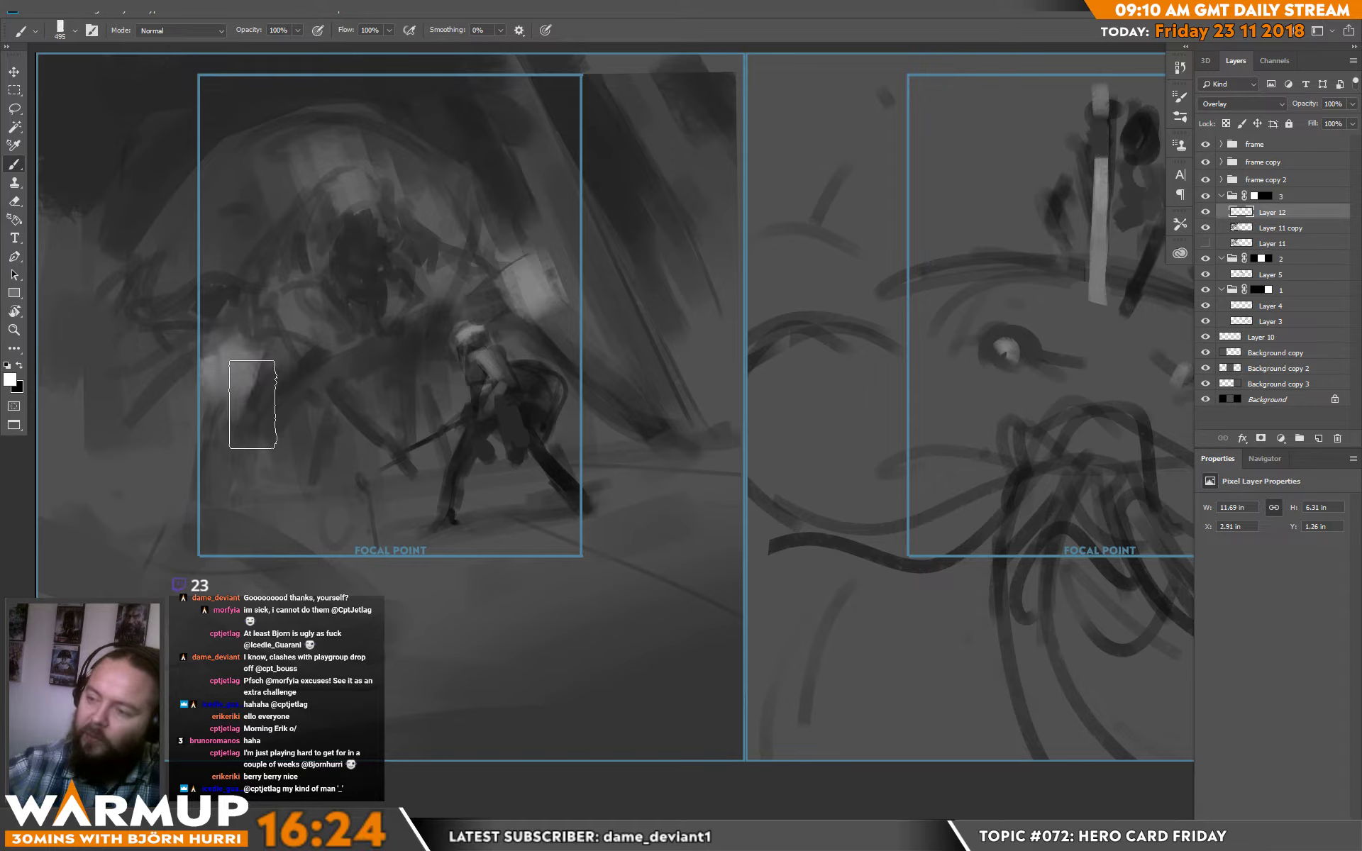
{"action": "key", "text": "e"}
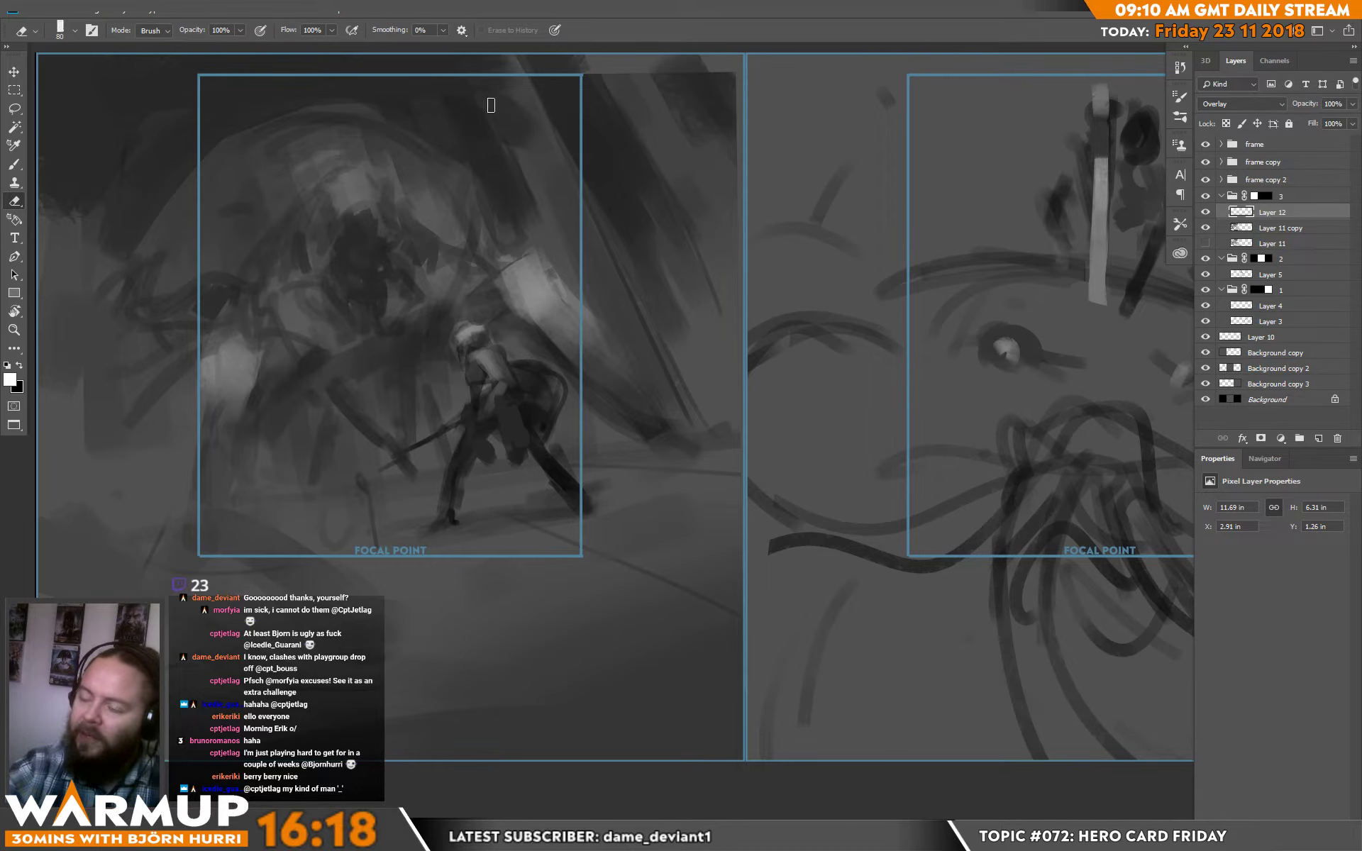
- Reduce the brush to 171 px and add smaller highlights to the creature's forehead, jaw and inner leg
{"action": "key", "text": "b"}
{"action": "right_click", "coordinate": [390, 190]}
{"action": "left_click", "coordinate": [527, 227]}
{"action": "key", "text": "Return"}
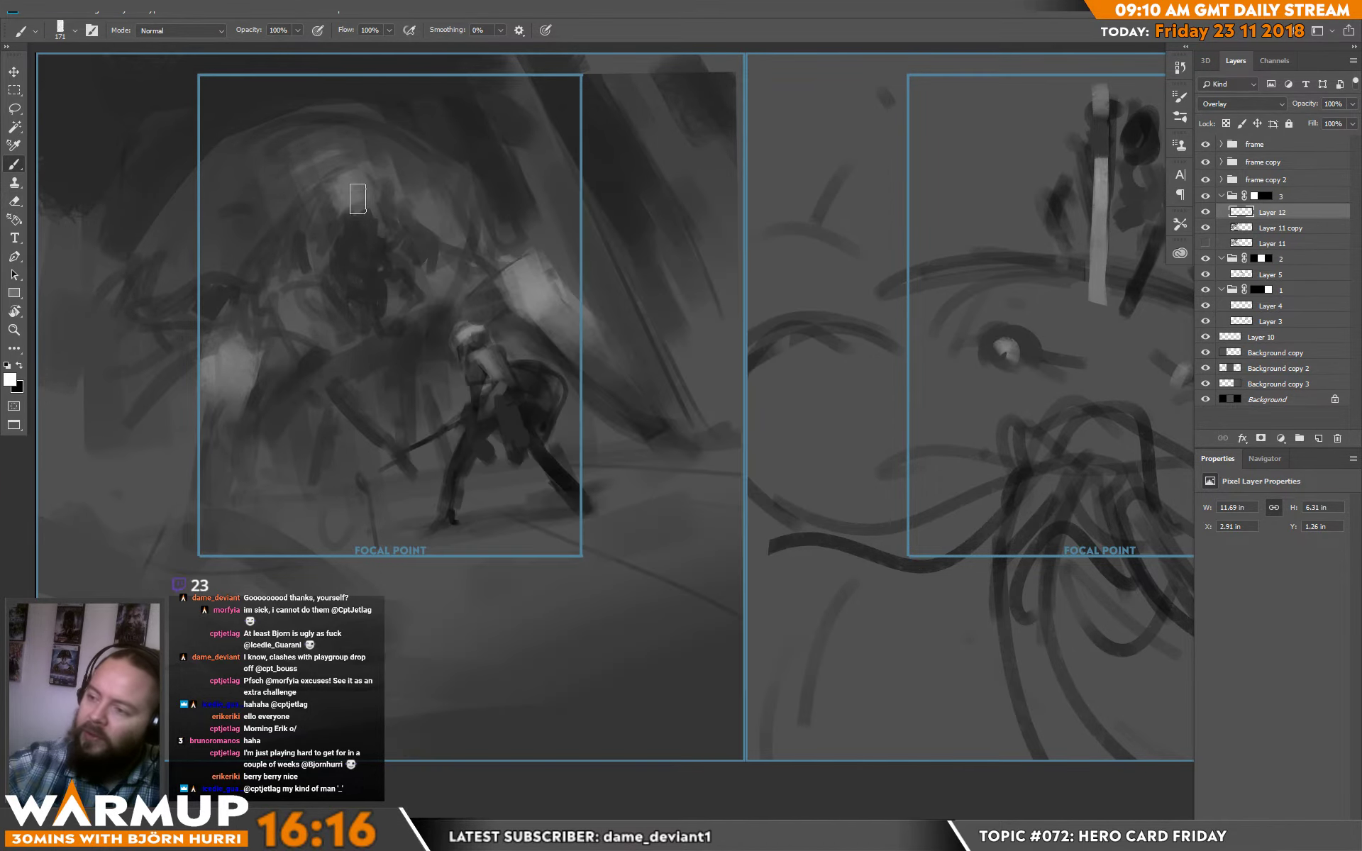
{"action": "left_click_drag", "start_coordinate": [357, 199], "coordinate": [375, 224]}
{"action": "mouse_move", "coordinate": [392, 302]}
{"action": "left_mouse_down"}
{"action": "mouse_move", "coordinate": [375, 331]}
{"action": "mouse_move", "coordinate": [315, 291]}
{"action": "mouse_move", "coordinate": [378, 386]}
{"action": "mouse_move", "coordinate": [307, 289]}
{"action": "mouse_move", "coordinate": [342, 321]}
{"action": "mouse_move", "coordinate": [413, 313]}
{"action": "mouse_move", "coordinate": [388, 341]}
{"action": "mouse_move", "coordinate": [405, 303]}
{"action": "left_mouse_up"}
{"action": "key", "text": "e"}
{"action": "key", "text": "b"}
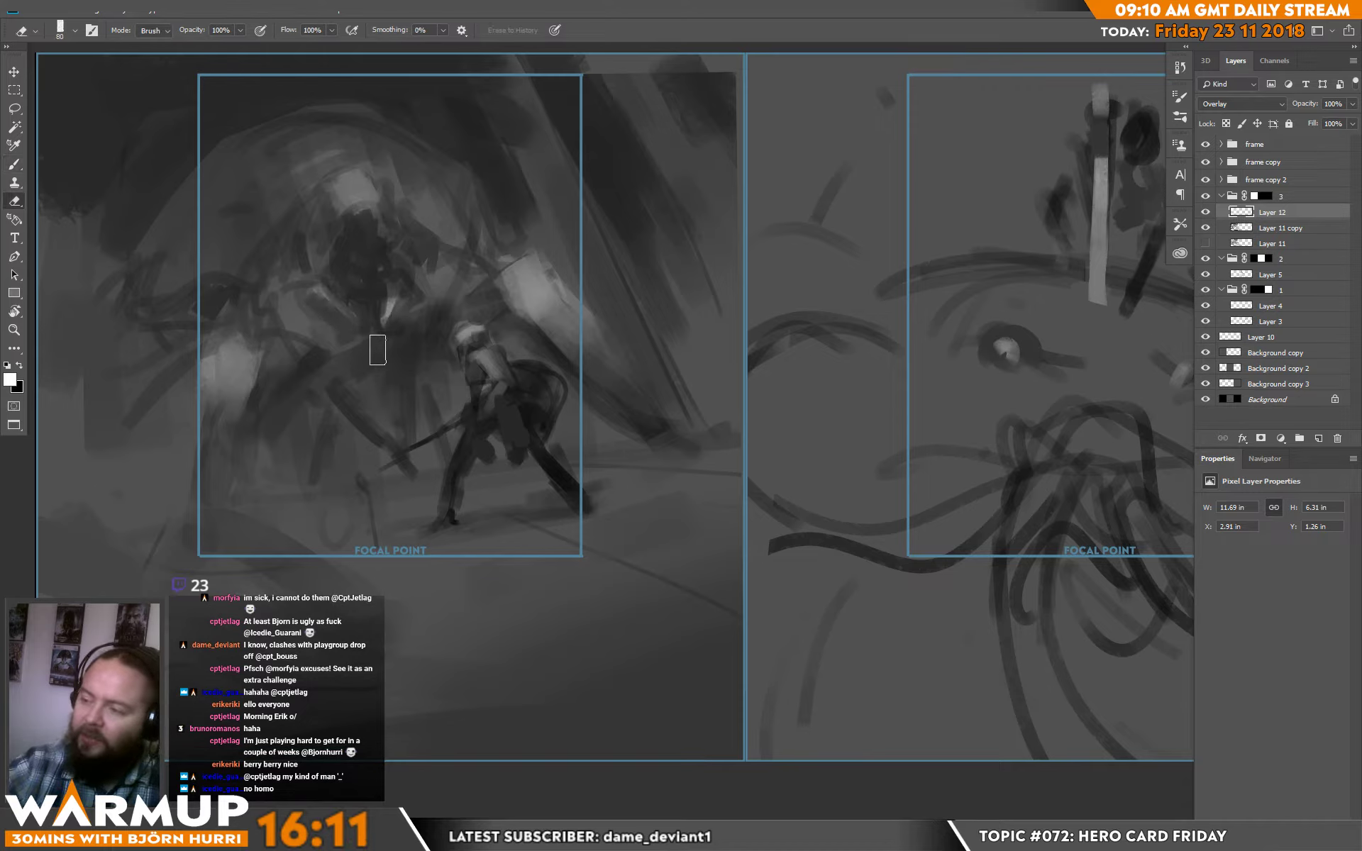
{"action": "left_click_drag", "start_coordinate": [318, 332], "coordinate": [389, 436]}
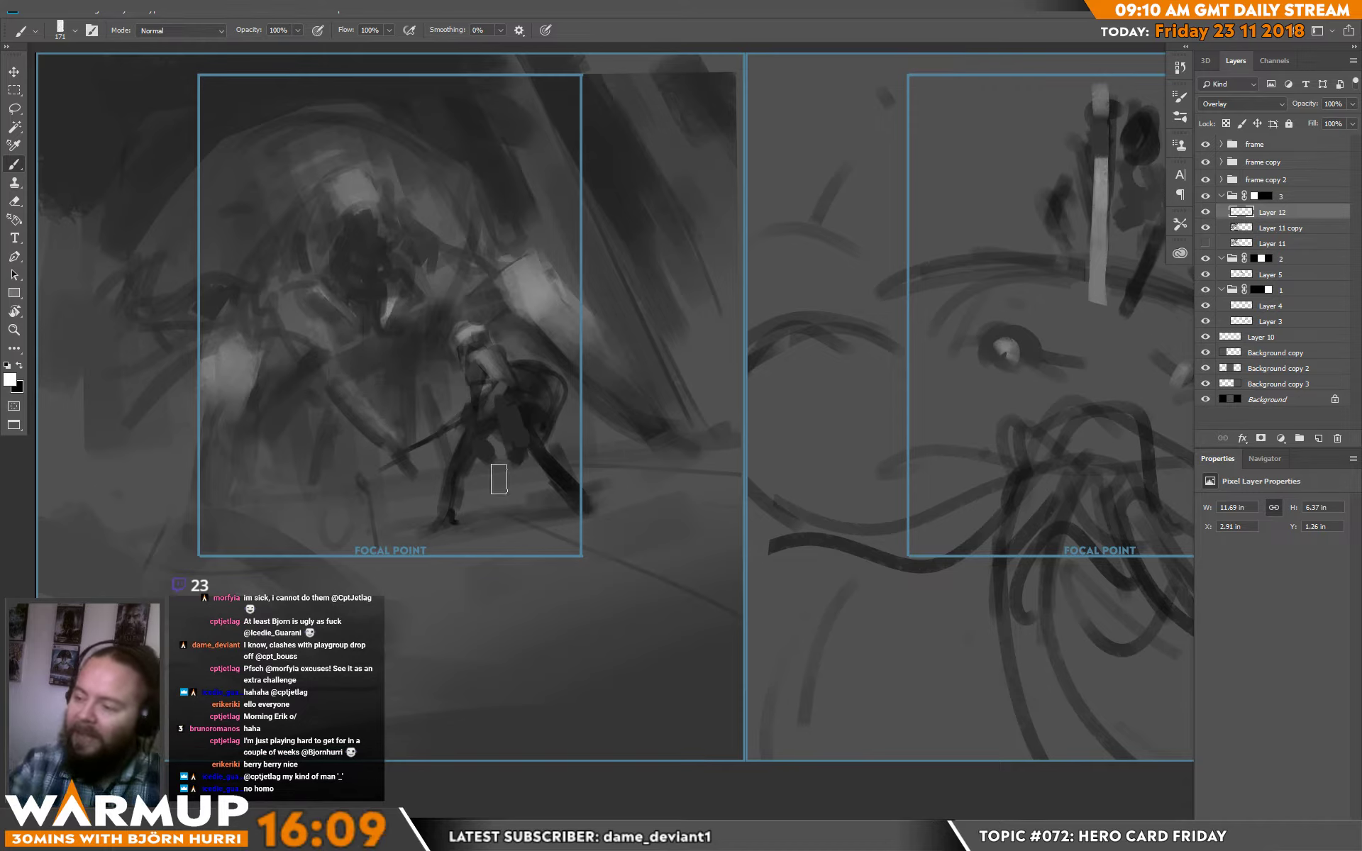
- Paint light streaks across the ground behind and beneath the left hero's feet
{"action": "key", "text": "x"}
{"action": "mouse_move", "coordinate": [461, 489]}
{"action": "left_mouse_down"}
{"action": "mouse_move", "coordinate": [245, 502]}
{"action": "mouse_move", "coordinate": [297, 497]}
{"action": "left_mouse_up"}
{"action": "mouse_move", "coordinate": [653, 465]}
{"action": "left_mouse_down"}
{"action": "mouse_move", "coordinate": [572, 469]}
{"action": "mouse_move", "coordinate": [503, 492]}
{"action": "left_mouse_up"}
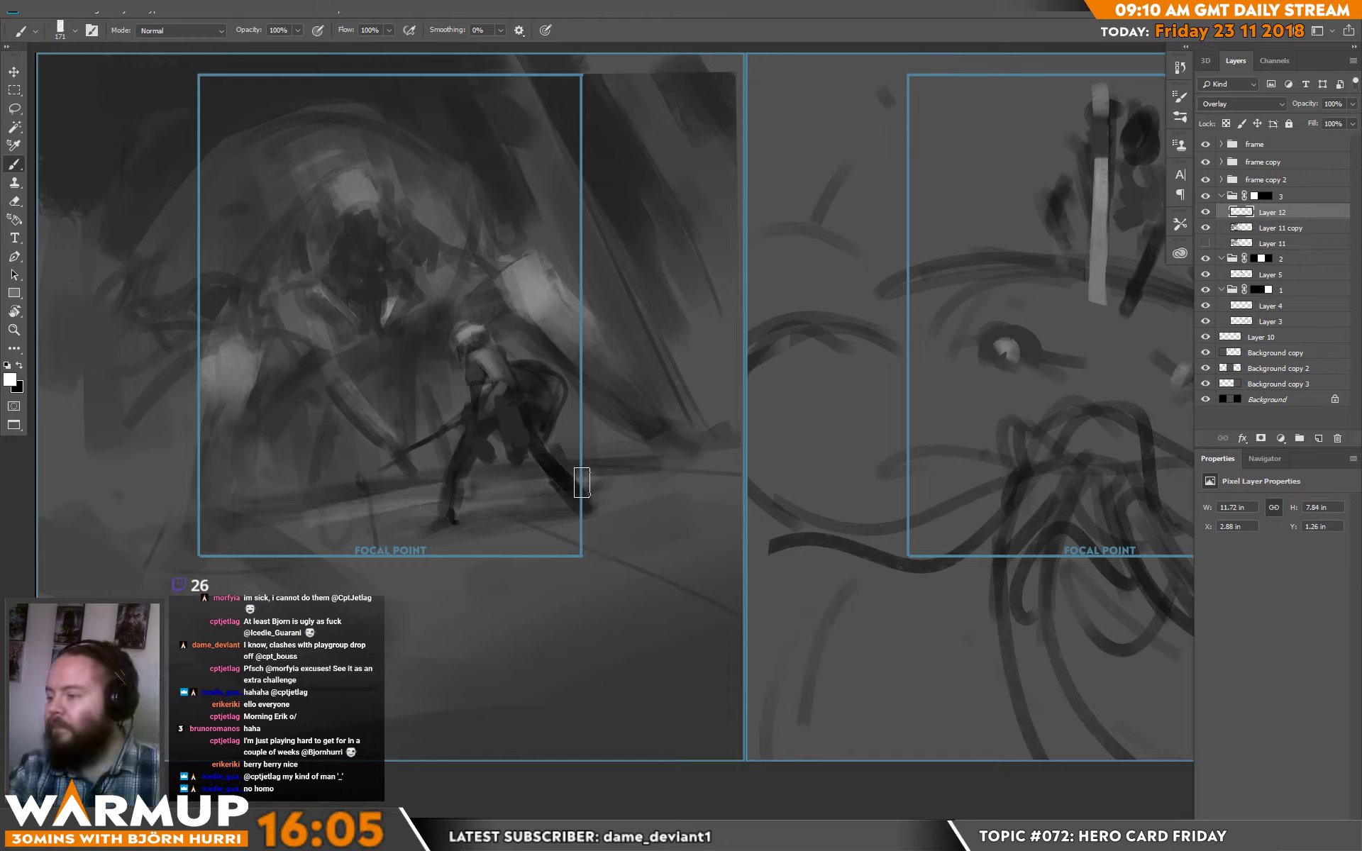
{"action": "mouse_move", "coordinate": [643, 468]}
{"action": "left_mouse_down"}
{"action": "mouse_move", "coordinate": [675, 471]}
{"action": "mouse_move", "coordinate": [657, 499]}
{"action": "mouse_move", "coordinate": [742, 491]}
{"action": "left_mouse_up"}
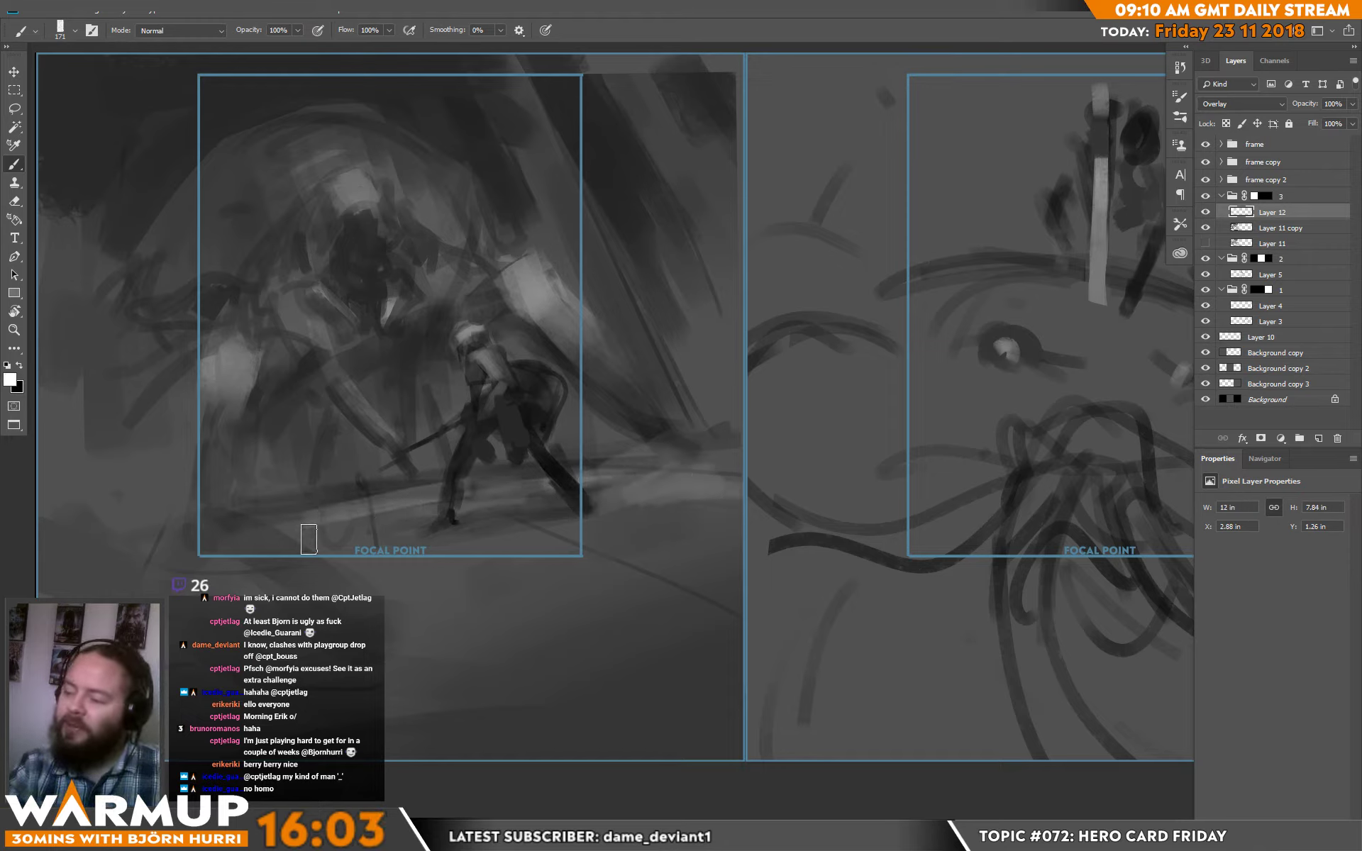
{"action": "left_click_drag", "start_coordinate": [162, 569], "coordinate": [184, 564]}
{"action": "mouse_move", "coordinate": [384, 544]}
{"action": "left_mouse_down"}
{"action": "mouse_move", "coordinate": [625, 524]}
{"action": "mouse_move", "coordinate": [444, 554]}
{"action": "mouse_move", "coordinate": [422, 592]}
{"action": "left_mouse_up"}
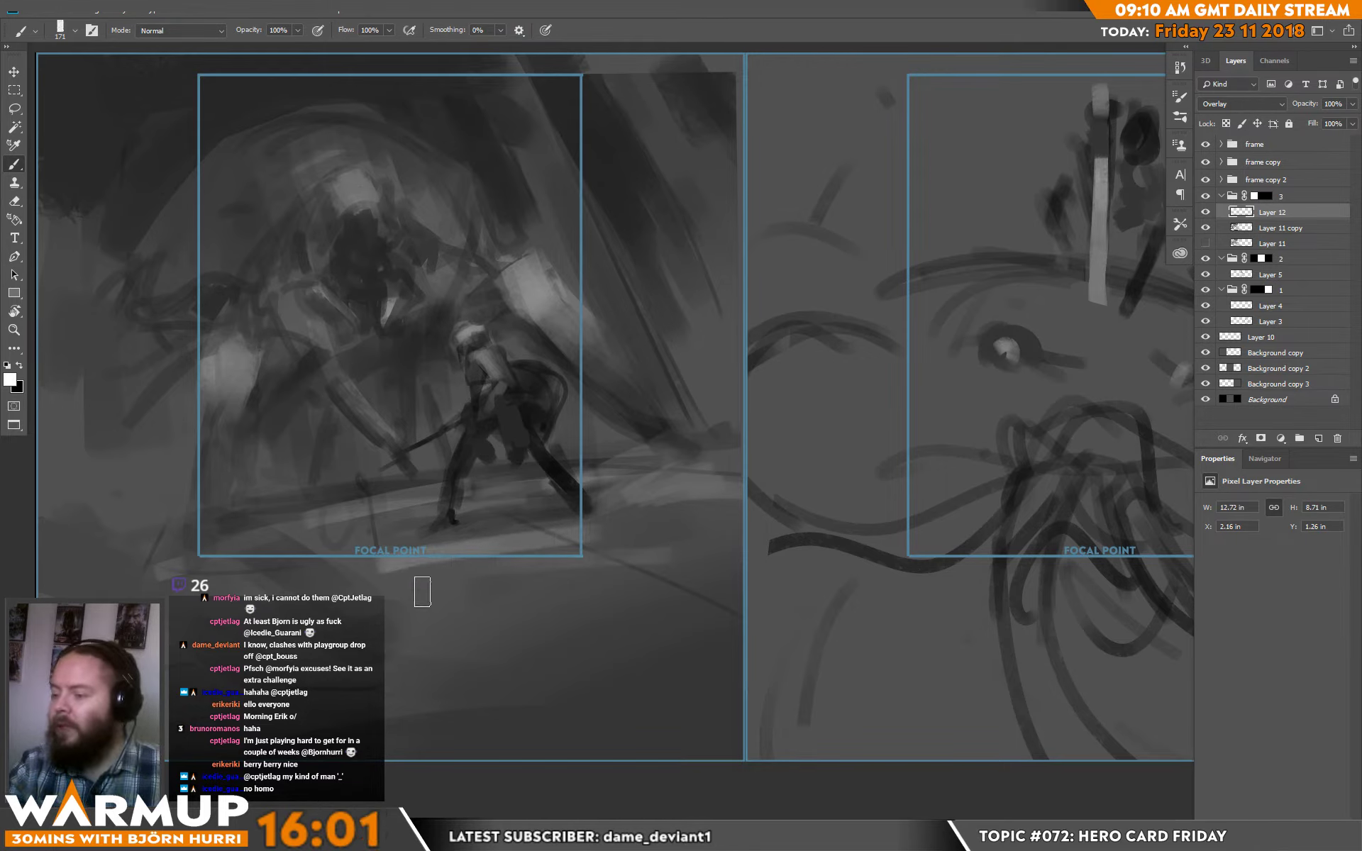
- Enlarge the brush to 369 px and sweep broad light strokes across the ground in front of the left hero
{"action": "right_click", "coordinate": [561, 574]}
{"action": "left_click_drag", "start_coordinate": [712, 239], "coordinate": [730, 257]}
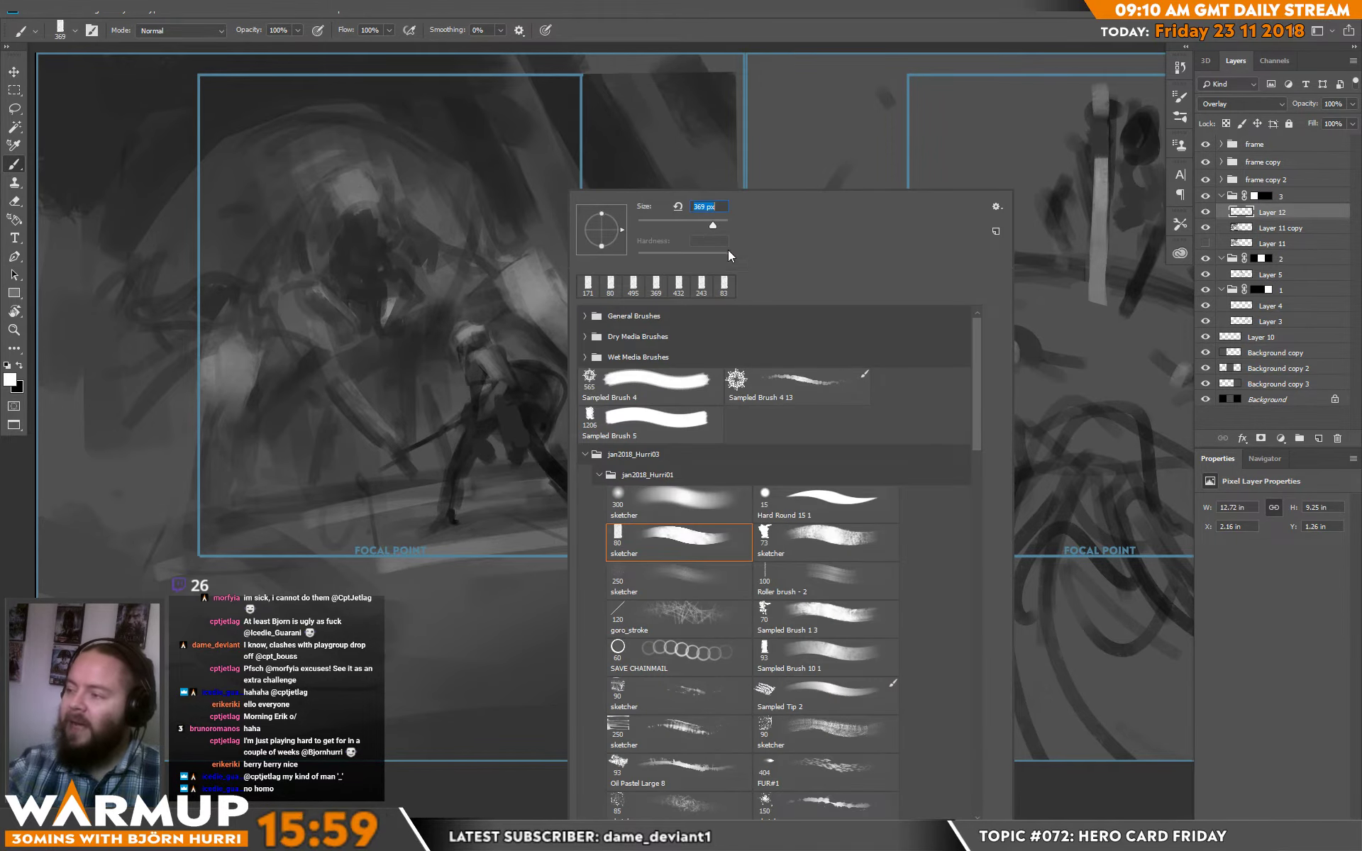
{"action": "key", "text": "Return"}
{"action": "left_click_drag", "start_coordinate": [450, 586], "coordinate": [789, 560]}
{"action": "left_click_drag", "start_coordinate": [409, 585], "coordinate": [851, 535]}
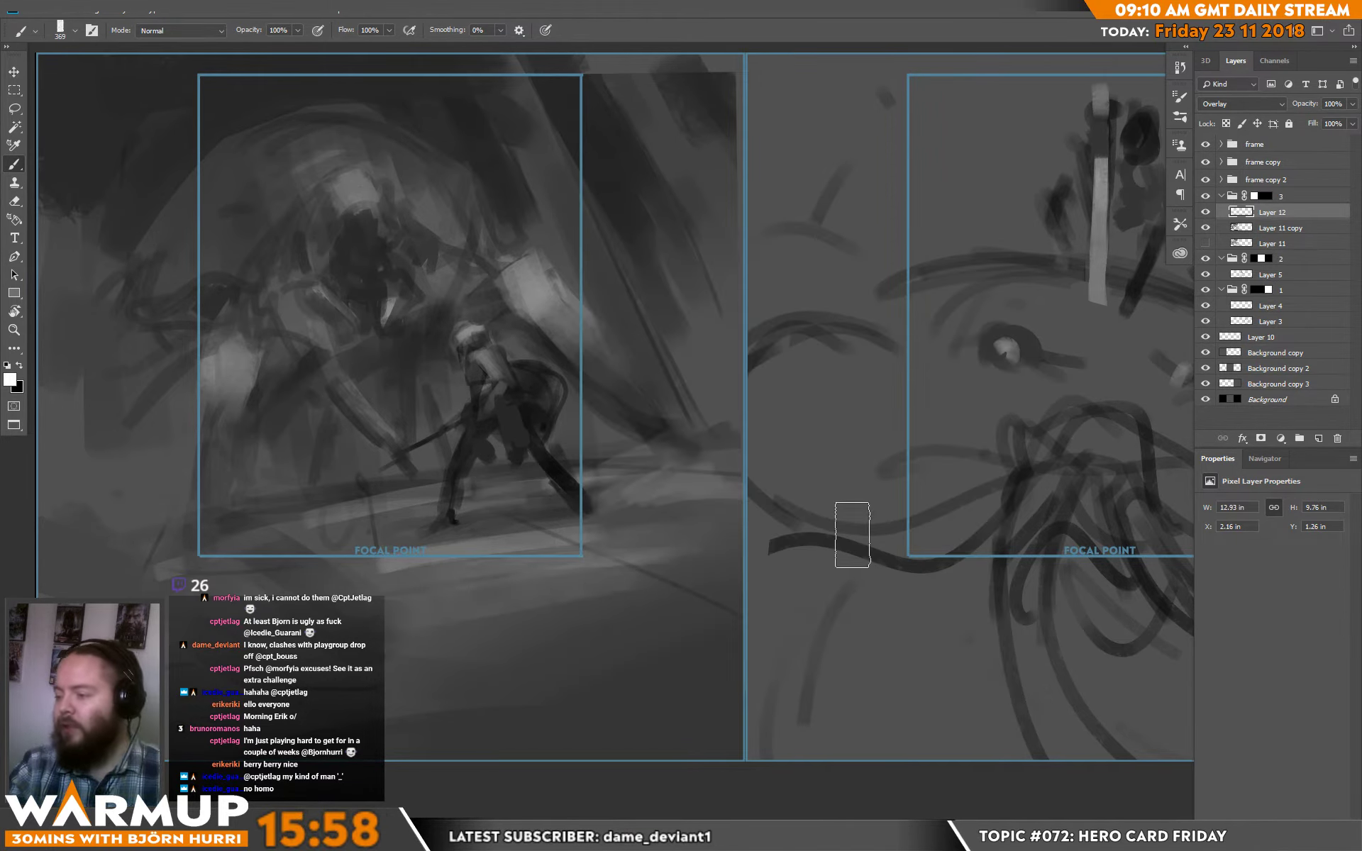
{"action": "left_click_drag", "start_coordinate": [413, 607], "coordinate": [792, 536]}
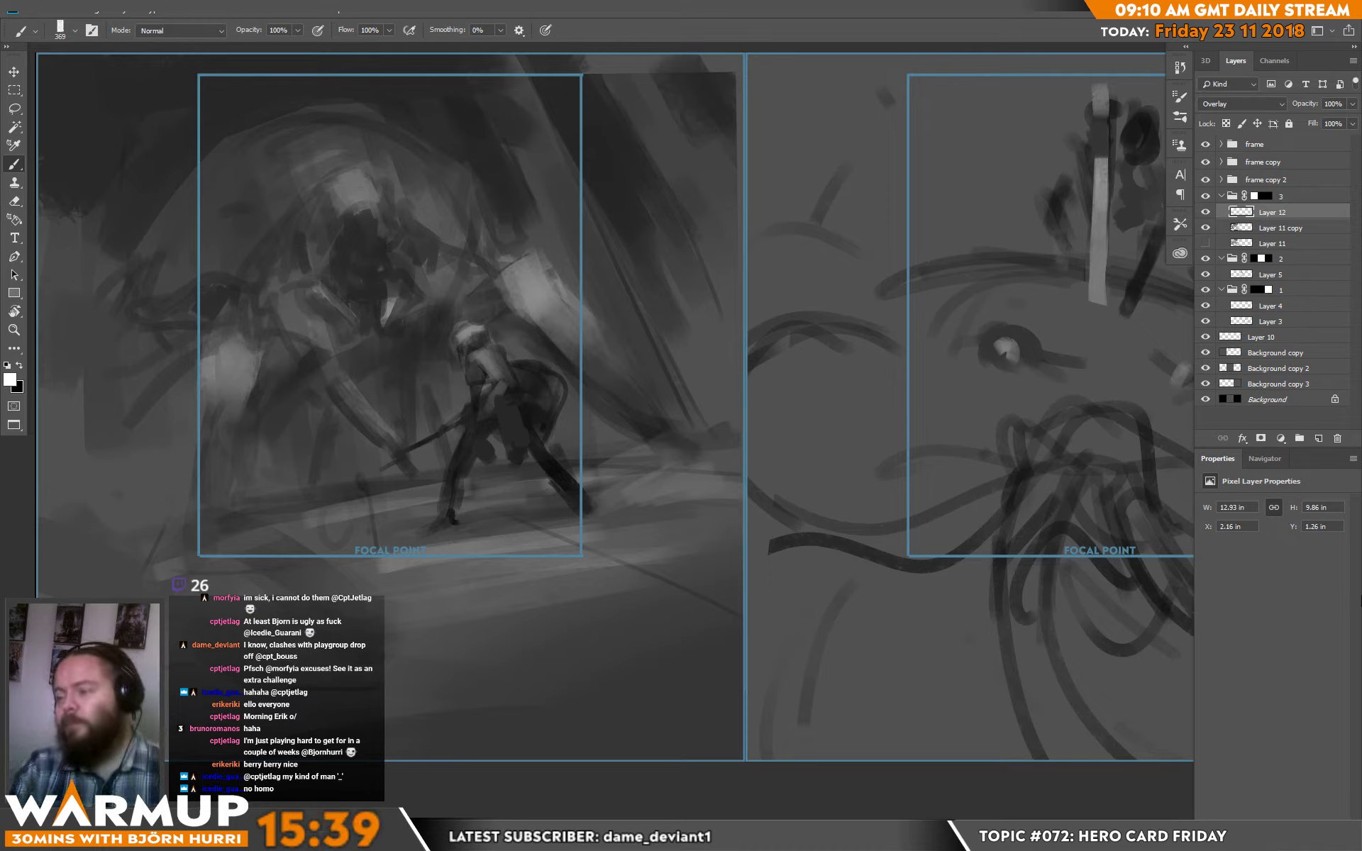
{"action": "key", "text": "e"}
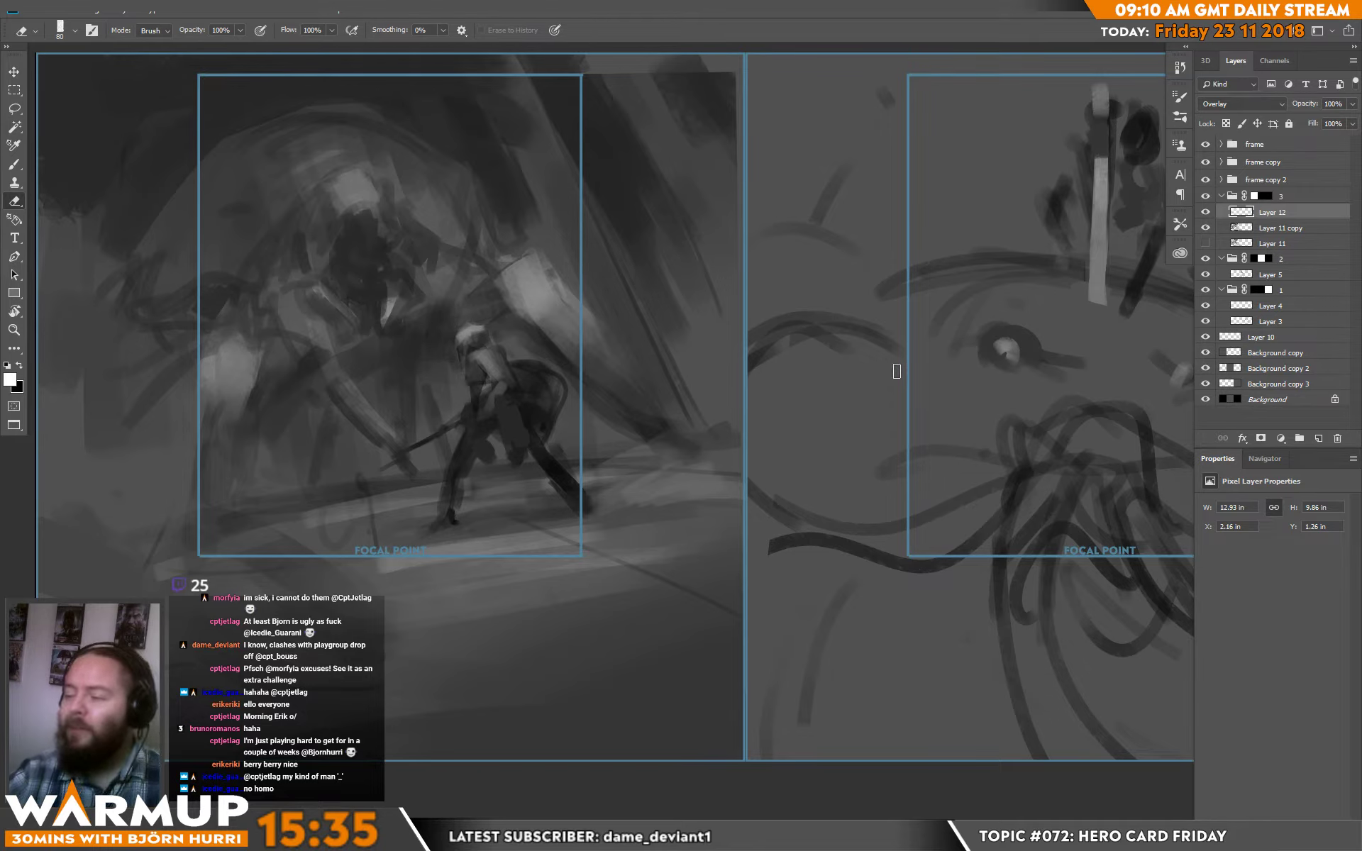
{"action": "key", "text": "b"}
{"action": "key", "text": "space"}
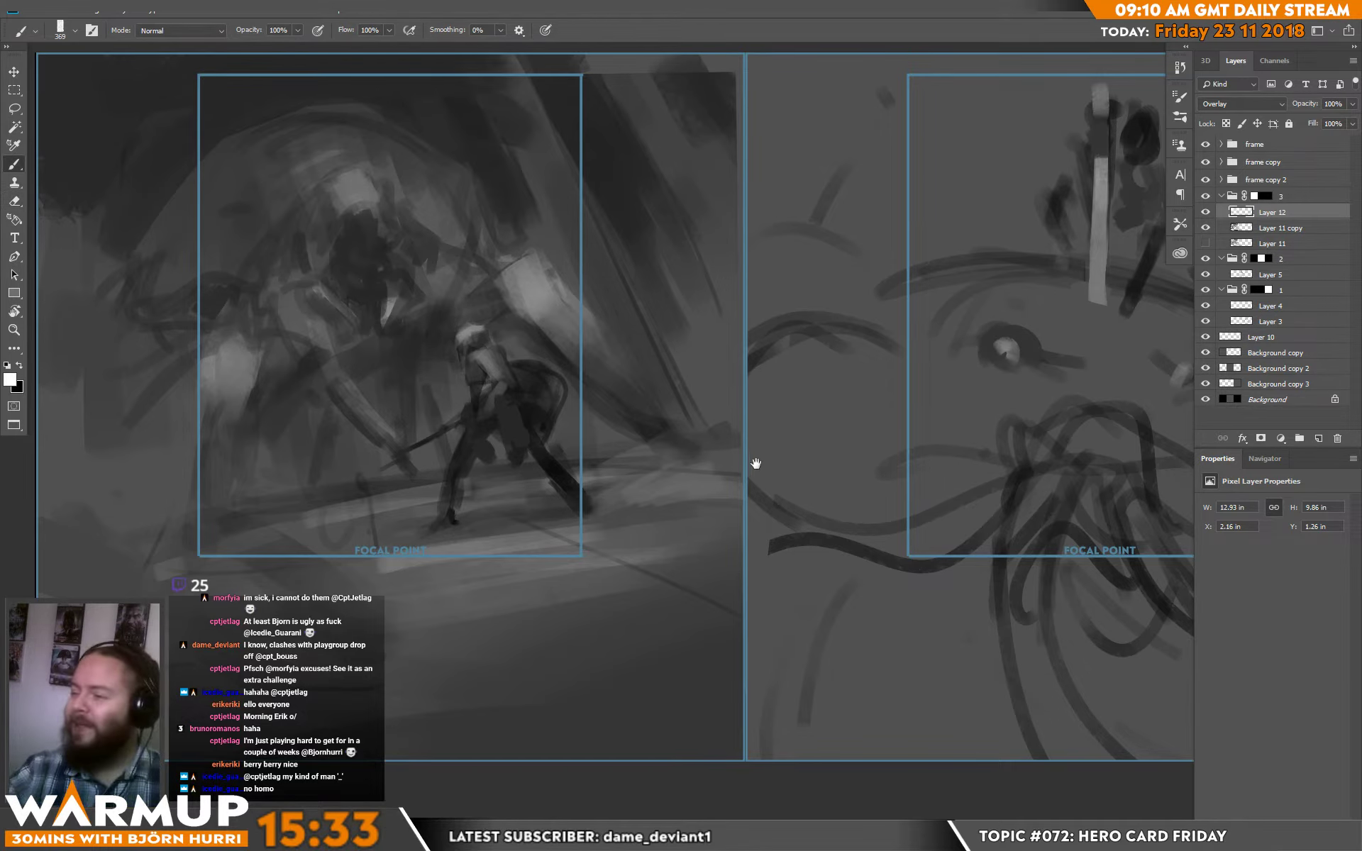
- Toggle the left thumbnail's focal-point frame group to compare the composition with and without it, leaving the frame hidden
{"action": "left_click_drag", "start_coordinate": [919, 478], "coordinate": [949, 547]}
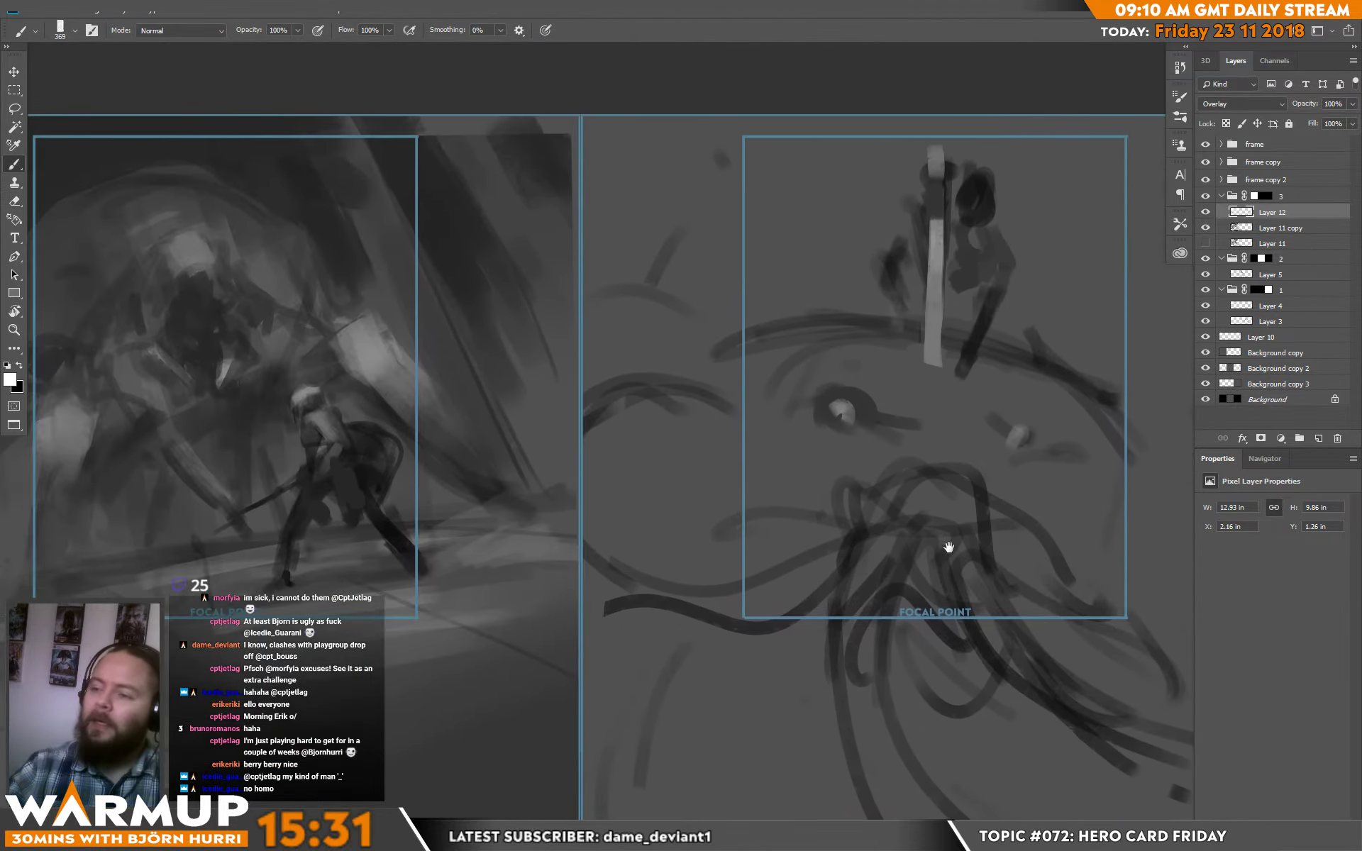
{"action": "key", "text": "ctrl+minus"}
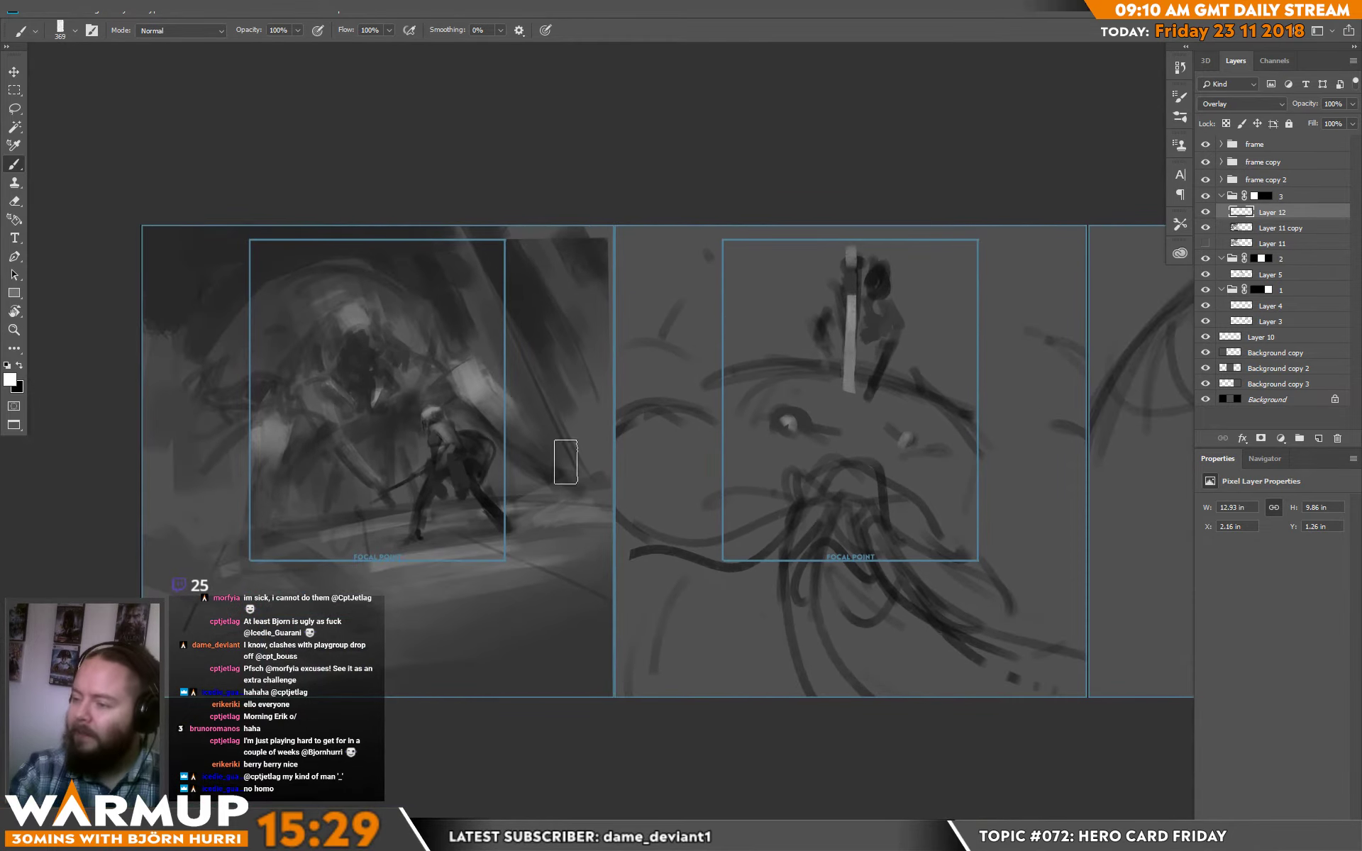
{"action": "left_click", "coordinate": [1204, 145]}
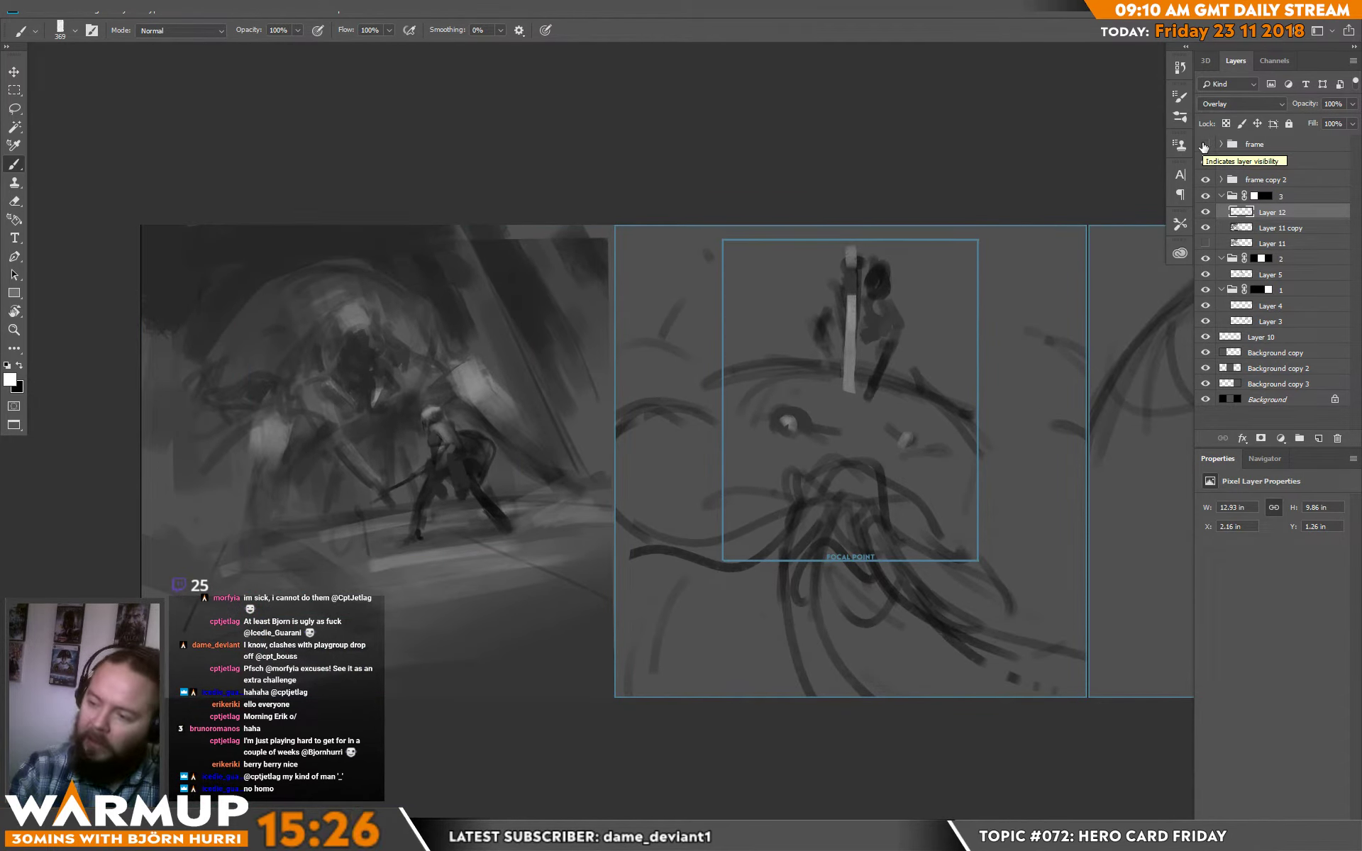
{"action": "left_click", "coordinate": [1205, 145]}
{"action": "left_click", "coordinate": [1204, 144]}
{"action": "left_click", "coordinate": [1205, 145]}
{"action": "left_click", "coordinate": [1204, 145]}
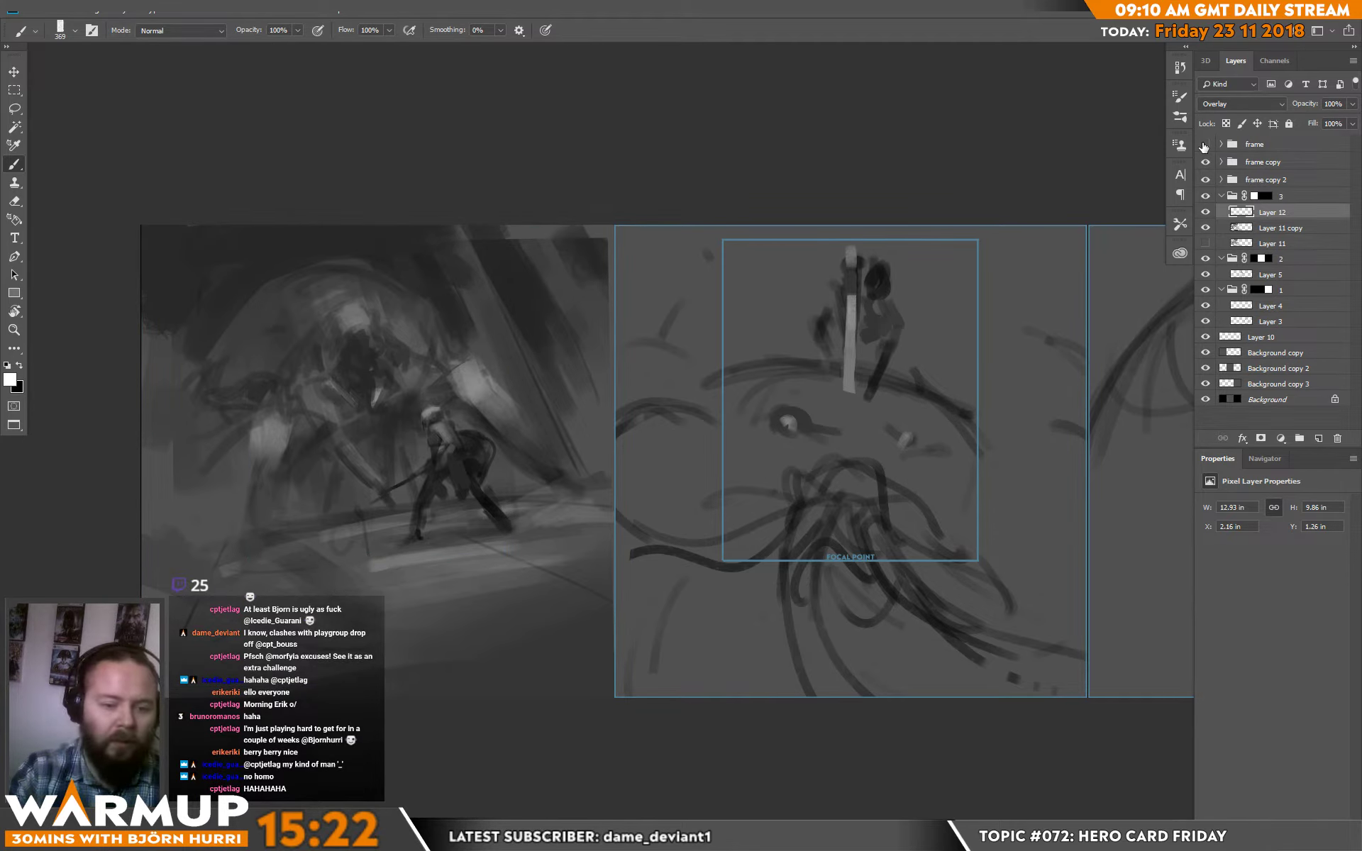
- Collapse group 3, scale Layer 5's middle-panel sketch to about 92%, shift it up and tilt it about 2.6° clockwise
{"action": "scroll", "coordinate": [720, 404], "scroll_direction": "right", "scroll_amount": 5}
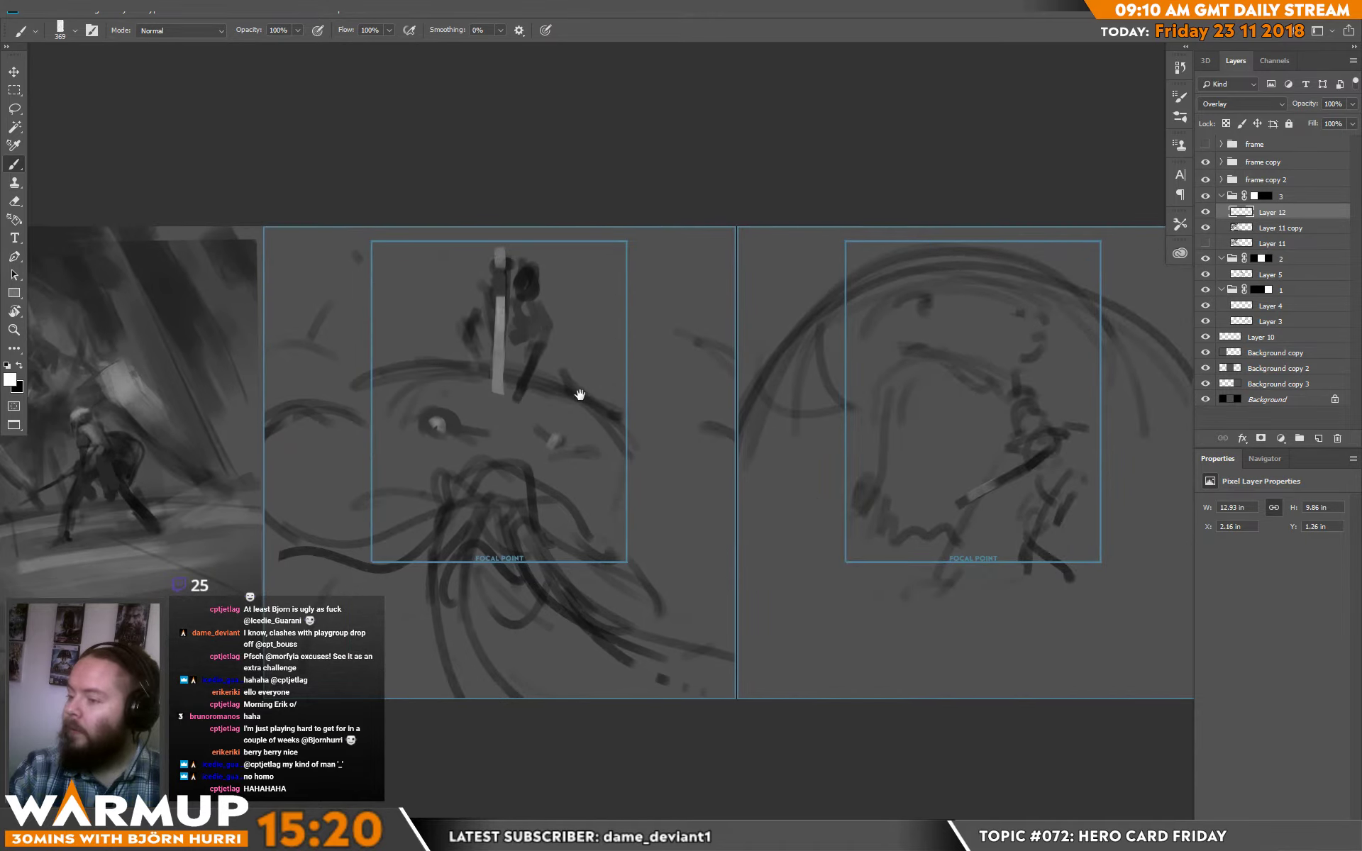
{"action": "left_click", "coordinate": [1221, 196]}
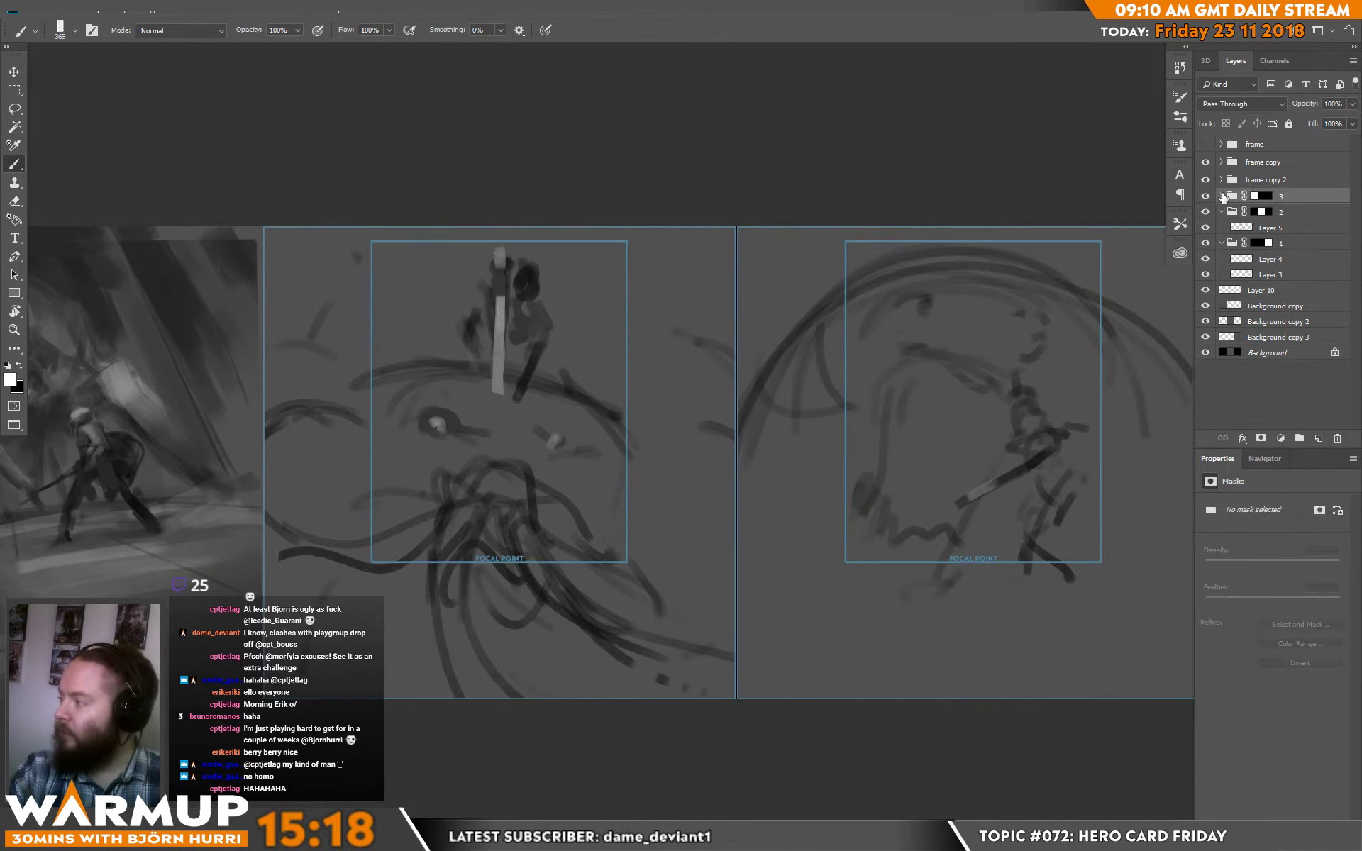
{"action": "left_click", "coordinate": [1269, 229]}
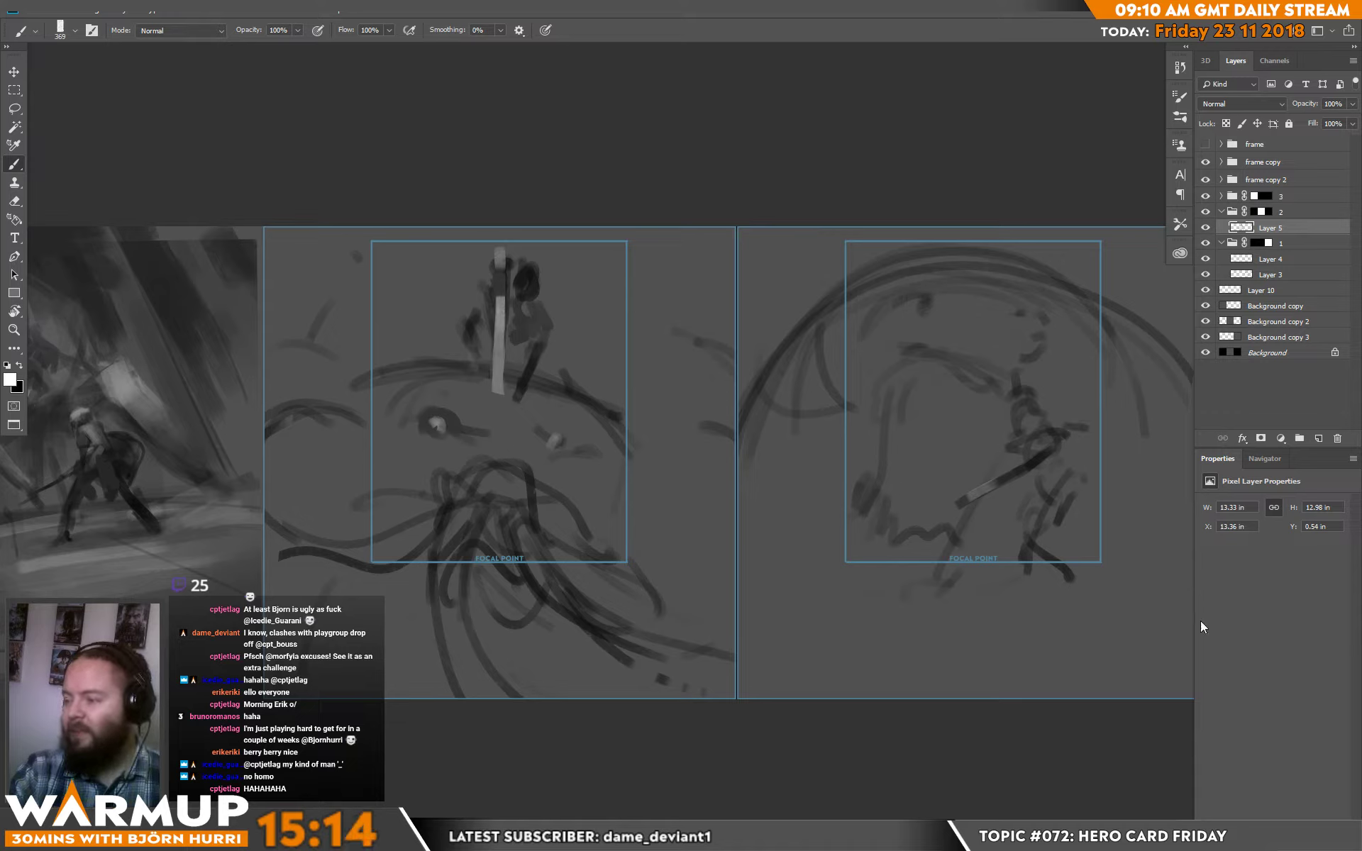
{"action": "key", "text": "ctrl+t"}
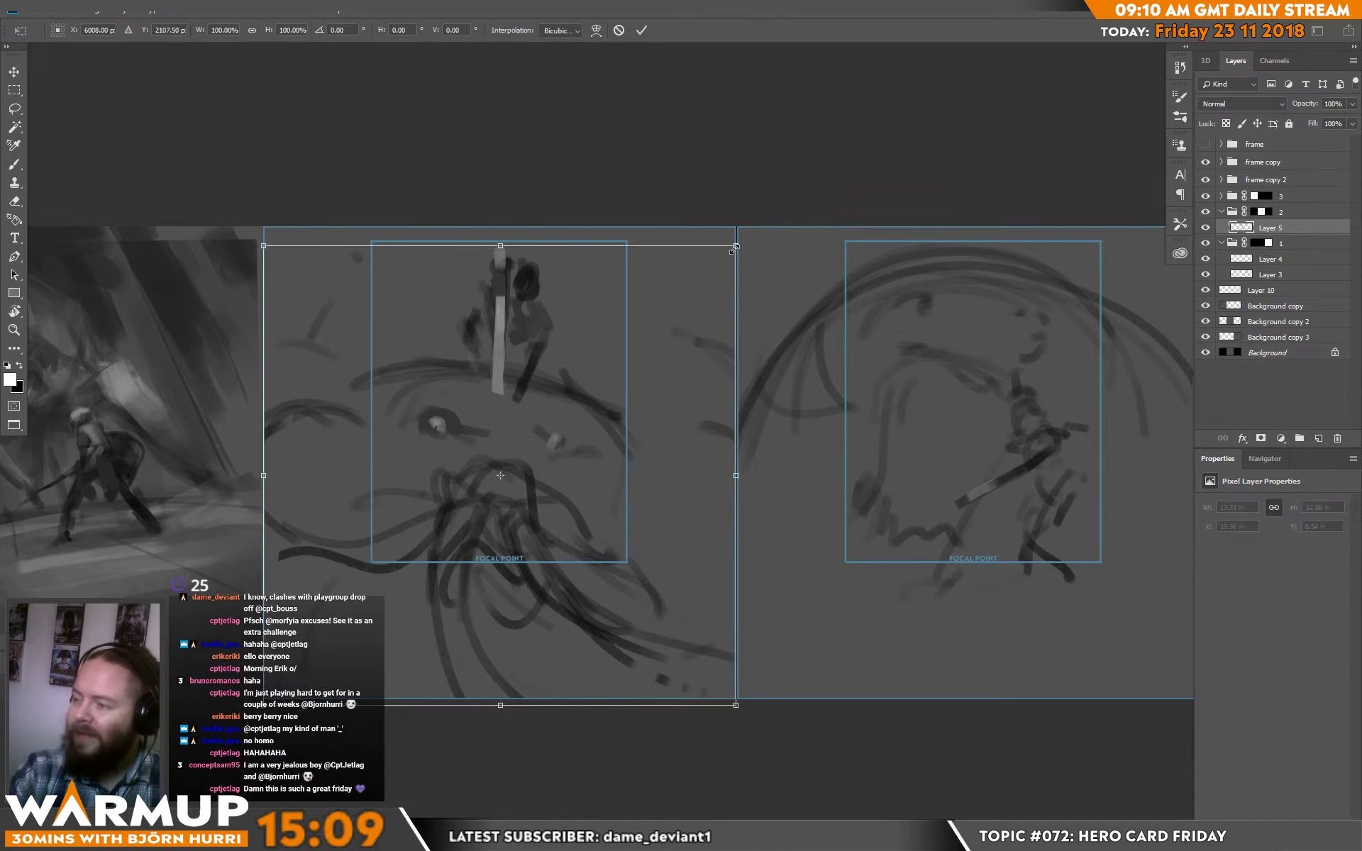
{"action": "left_click_drag", "start_coordinate": [736, 247], "coordinate": [719, 274]}
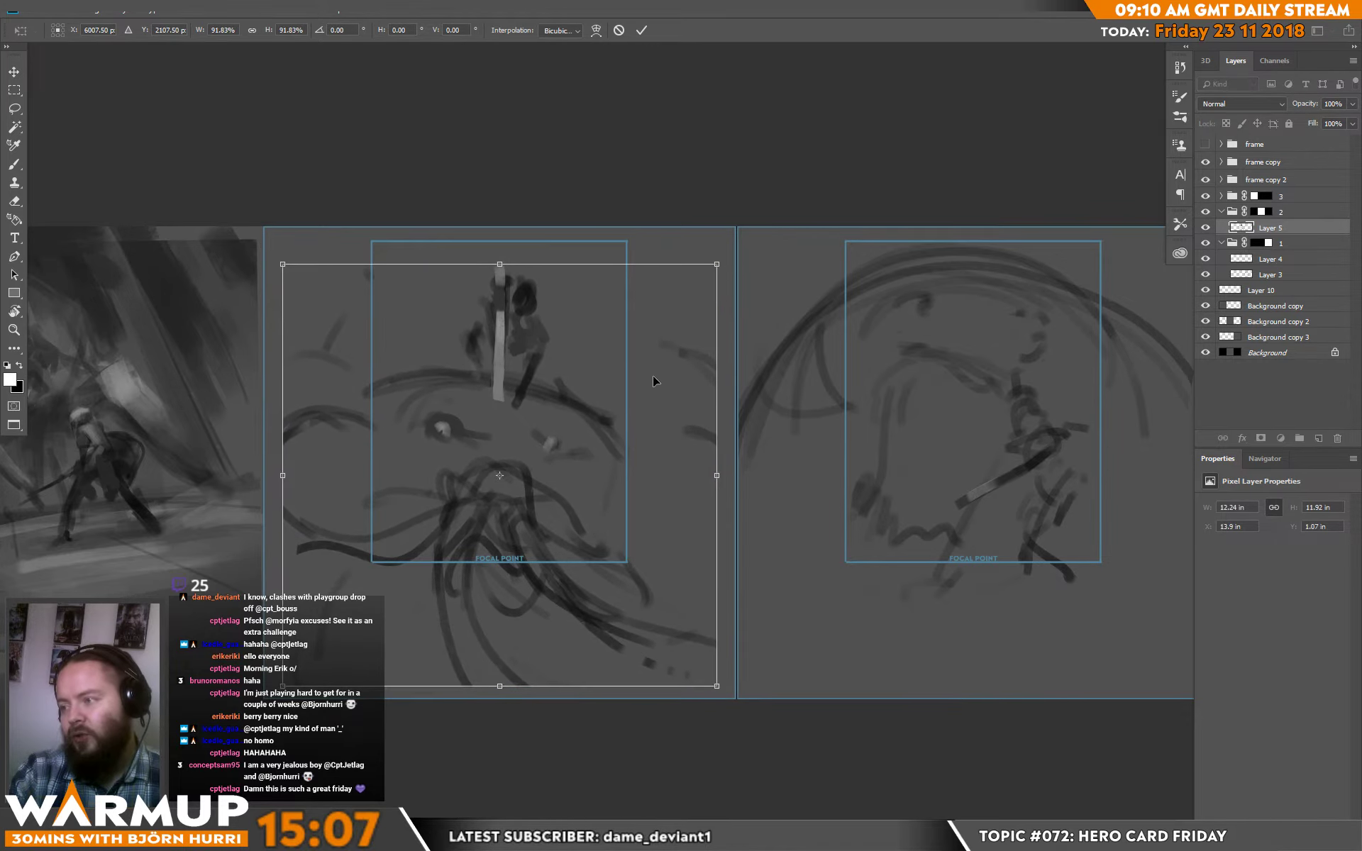
{"action": "left_click_drag", "start_coordinate": [569, 428], "coordinate": [567, 415]}
{"action": "left_click_drag", "start_coordinate": [887, 263], "coordinate": [894, 281]}
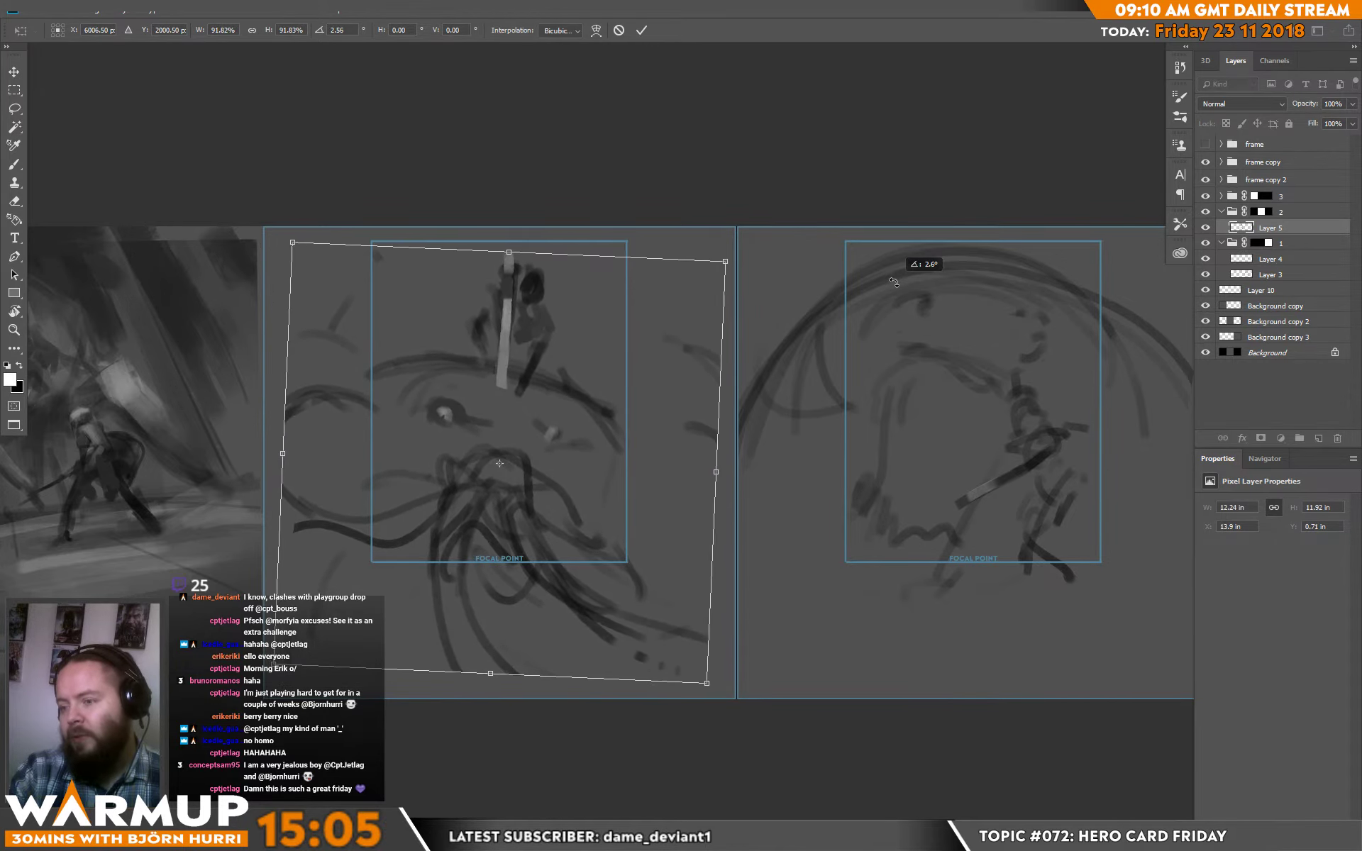
{"action": "left_click_drag", "start_coordinate": [586, 459], "coordinate": [589, 457]}
- Scale the middle sketch to about 83%, level its rotation to about 0.07°, reposition it within the frame and apply the transform
{"action": "left_click_drag", "start_coordinate": [703, 686], "coordinate": [690, 614]}
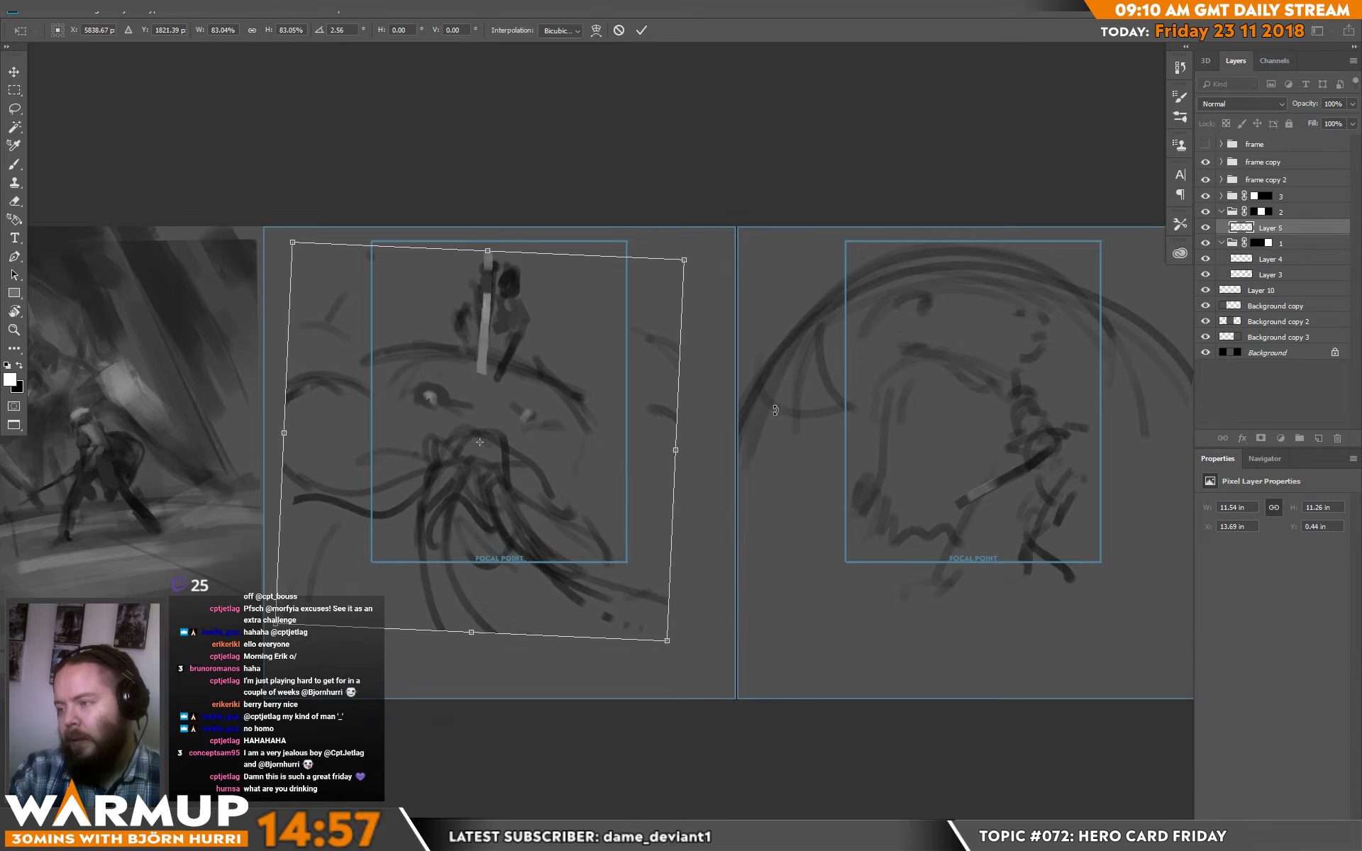
{"action": "left_click_drag", "start_coordinate": [776, 411], "coordinate": [778, 417]}
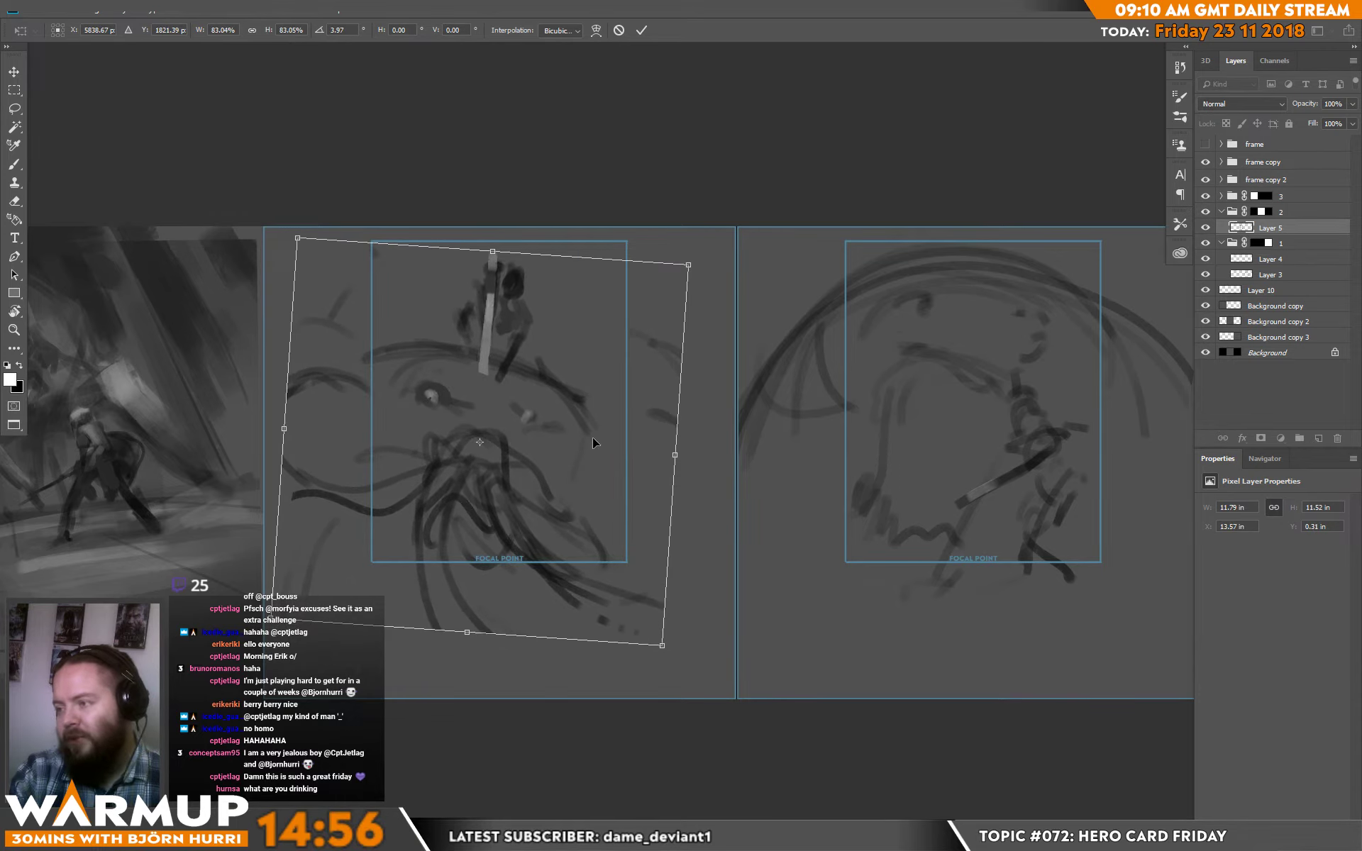
{"action": "left_click_drag", "start_coordinate": [762, 525], "coordinate": [767, 507]}
{"action": "left_click_drag", "start_coordinate": [533, 506], "coordinate": [543, 512]}
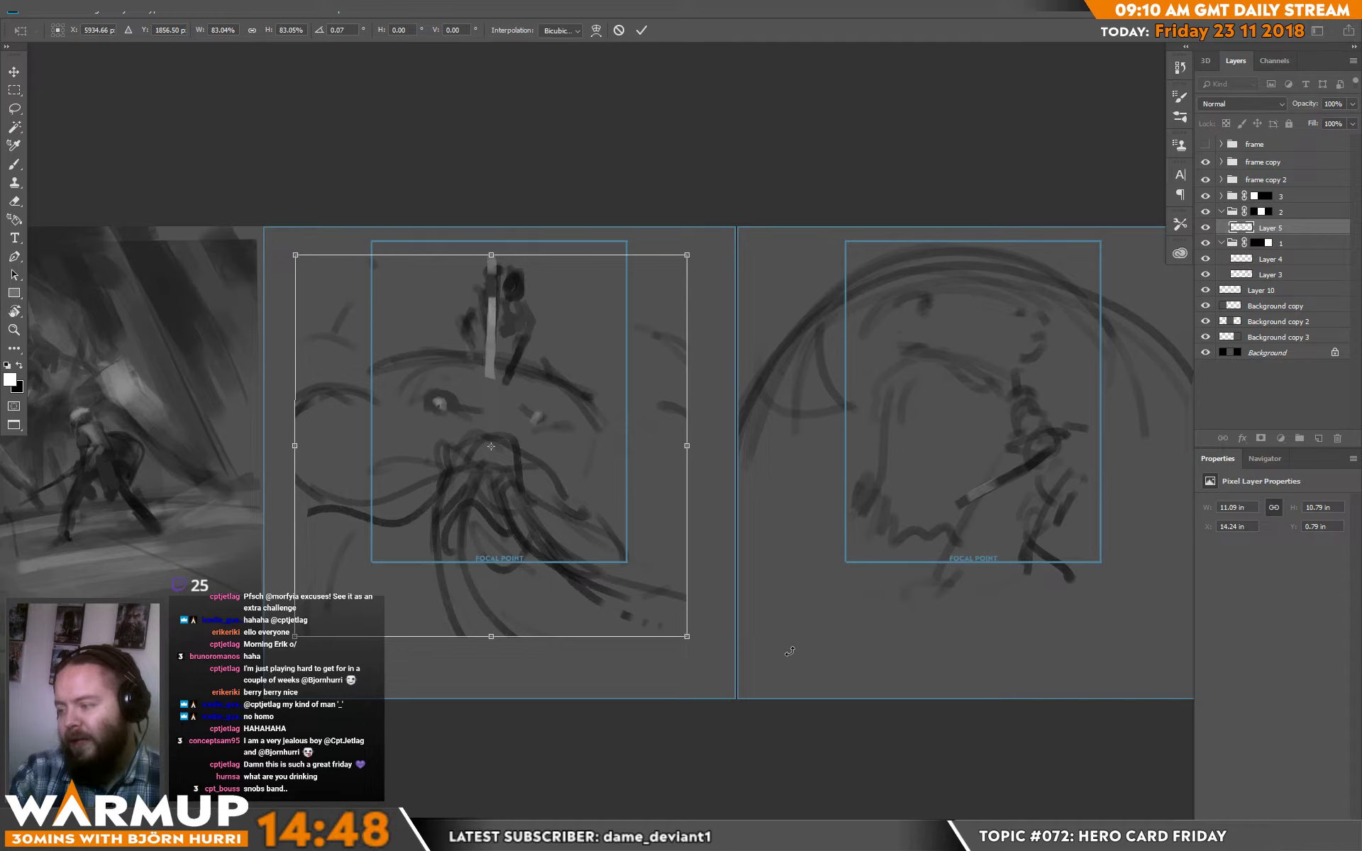
{"action": "left_click_drag", "start_coordinate": [474, 416], "coordinate": [474, 419]}
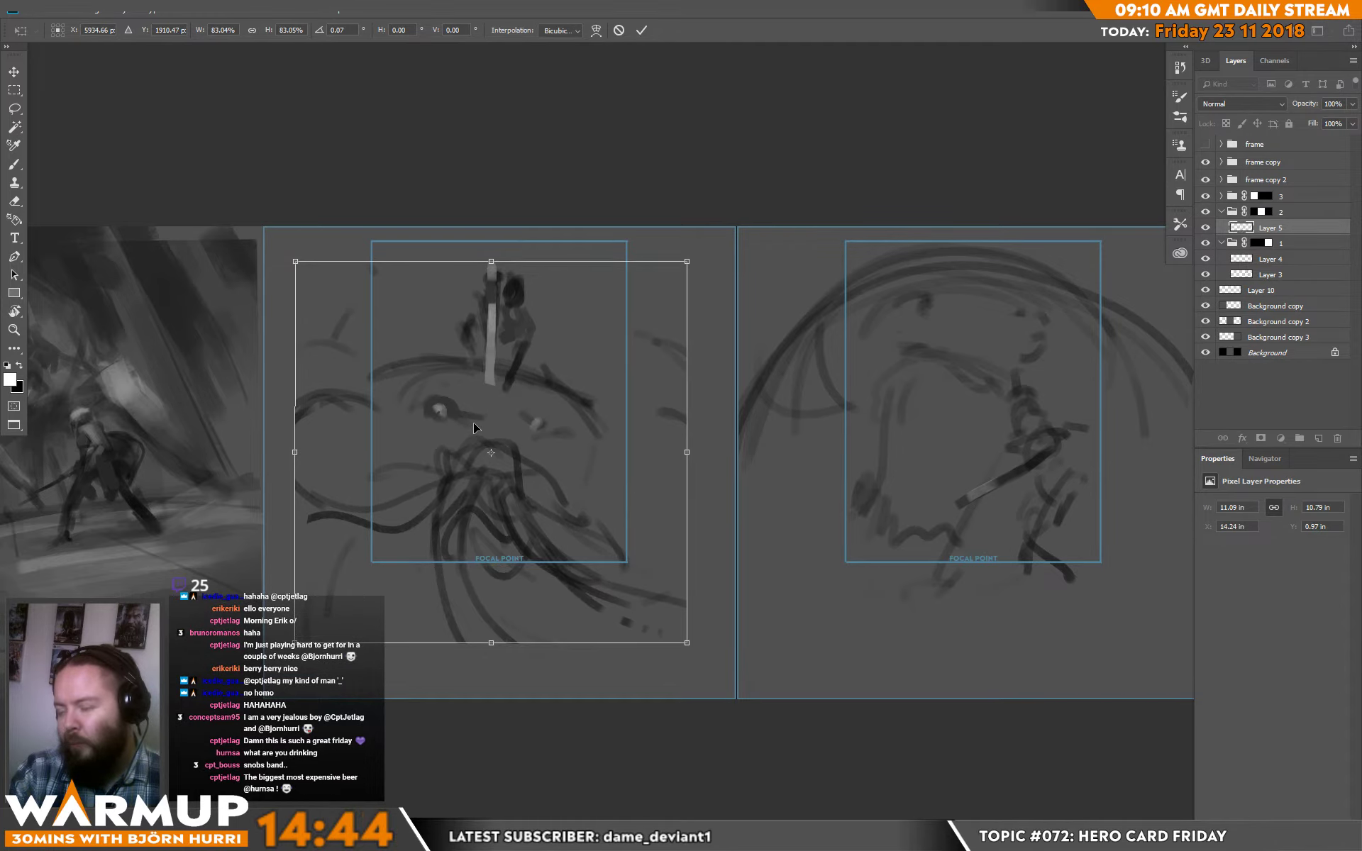
{"action": "key", "text": "Return"}
{"action": "key", "text": "b"}
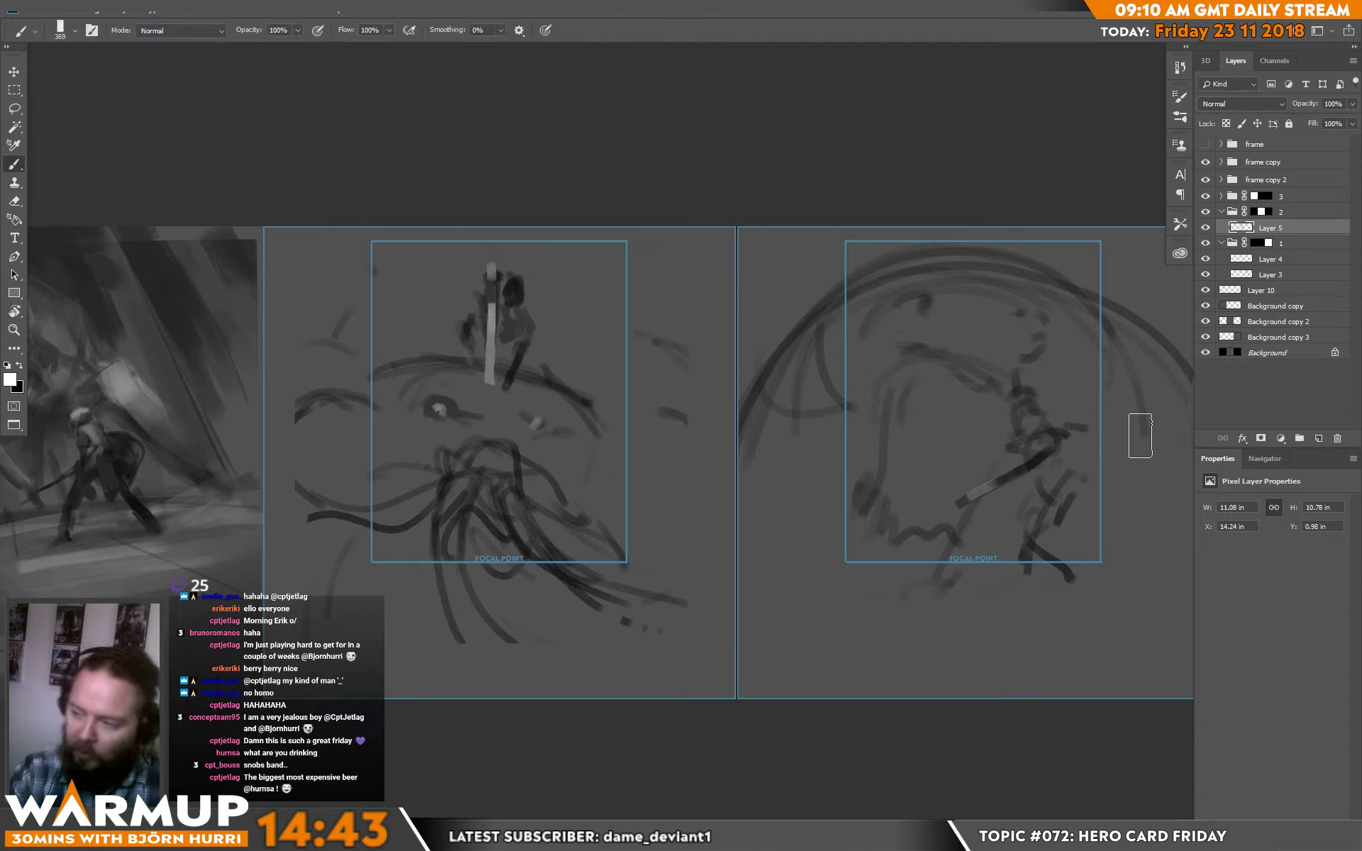
- Add a layer above Layer 5 and rough in light and dark strokes around the left tentacle, plus dark marks at the upper right
{"action": "left_click", "coordinate": [1318, 439]}
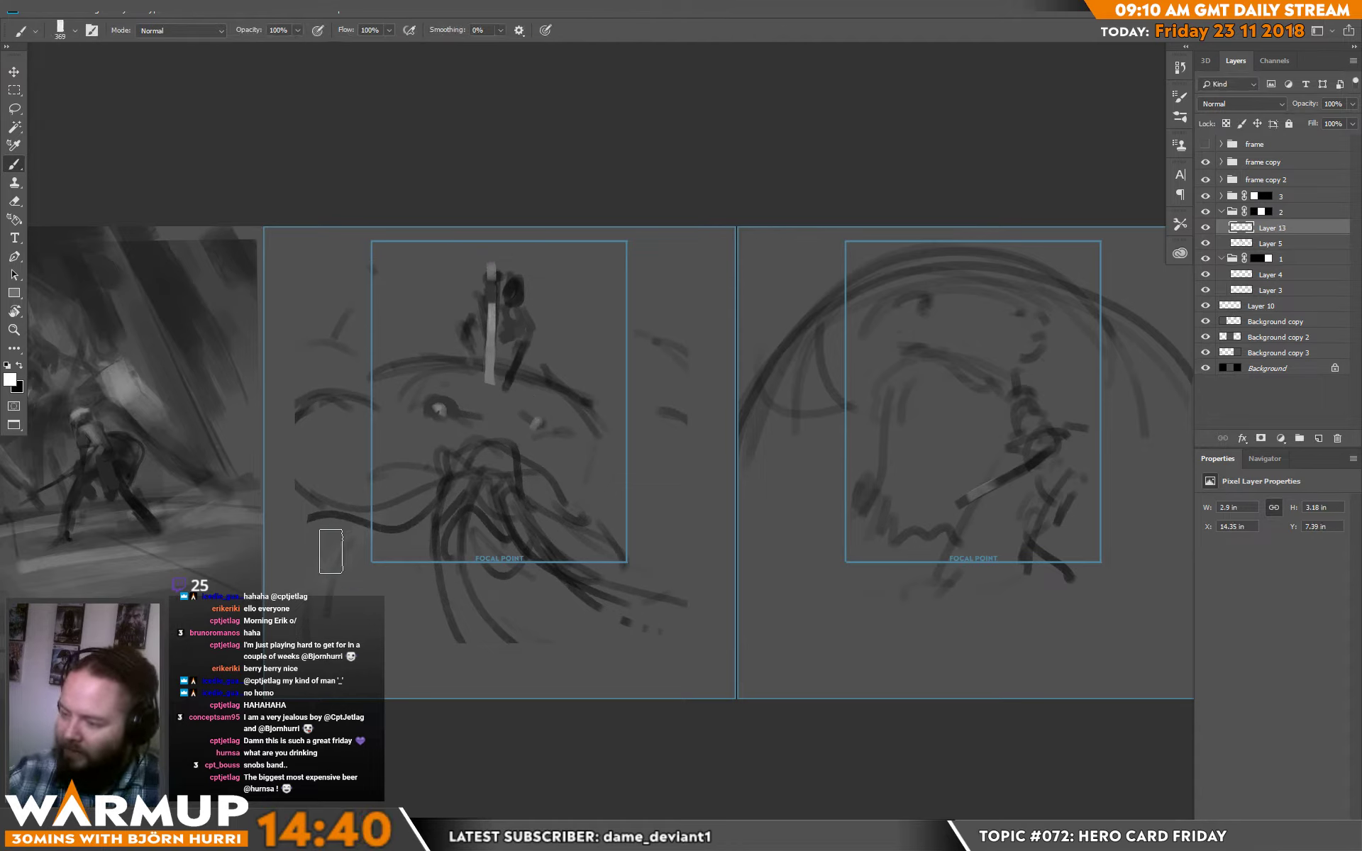
{"action": "left_click_drag", "start_coordinate": [351, 542], "coordinate": [276, 596]}
{"action": "key", "text": "x"}
{"action": "mouse_move", "coordinate": [284, 537]}
{"action": "left_mouse_down"}
{"action": "mouse_move", "coordinate": [317, 495]}
{"action": "mouse_move", "coordinate": [369, 508]}
{"action": "mouse_move", "coordinate": [372, 575]}
{"action": "left_mouse_up"}
{"action": "mouse_move", "coordinate": [333, 518]}
{"action": "left_mouse_down"}
{"action": "mouse_move", "coordinate": [244, 480]}
{"action": "mouse_move", "coordinate": [273, 500]}
{"action": "left_mouse_up"}
{"action": "left_click_drag", "start_coordinate": [326, 433], "coordinate": [295, 440]}
{"action": "mouse_move", "coordinate": [616, 384]}
{"action": "left_mouse_down"}
{"action": "mouse_move", "coordinate": [598, 341]}
{"action": "mouse_move", "coordinate": [588, 283]}
{"action": "left_mouse_up"}
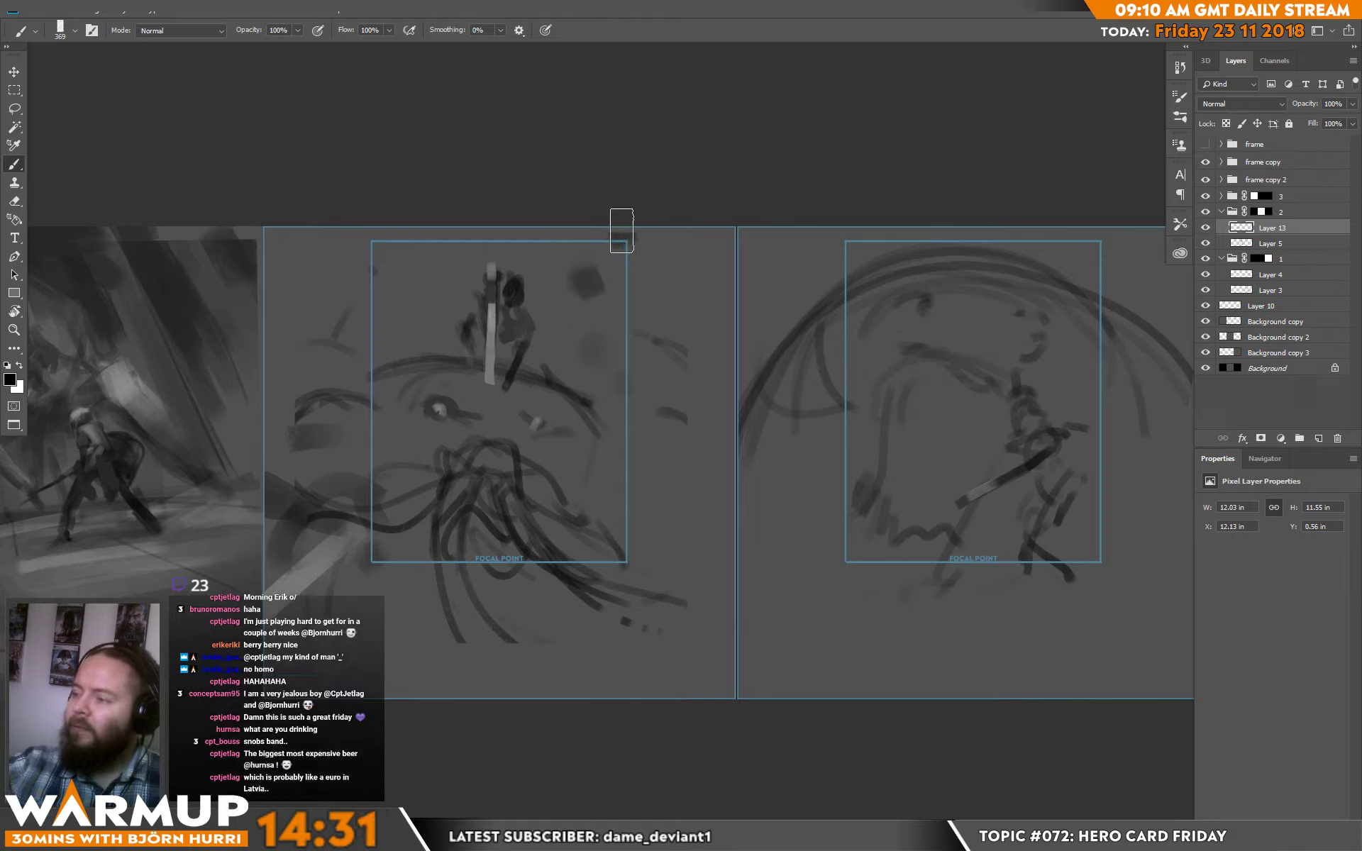
{"action": "left_click", "coordinate": [622, 234]}
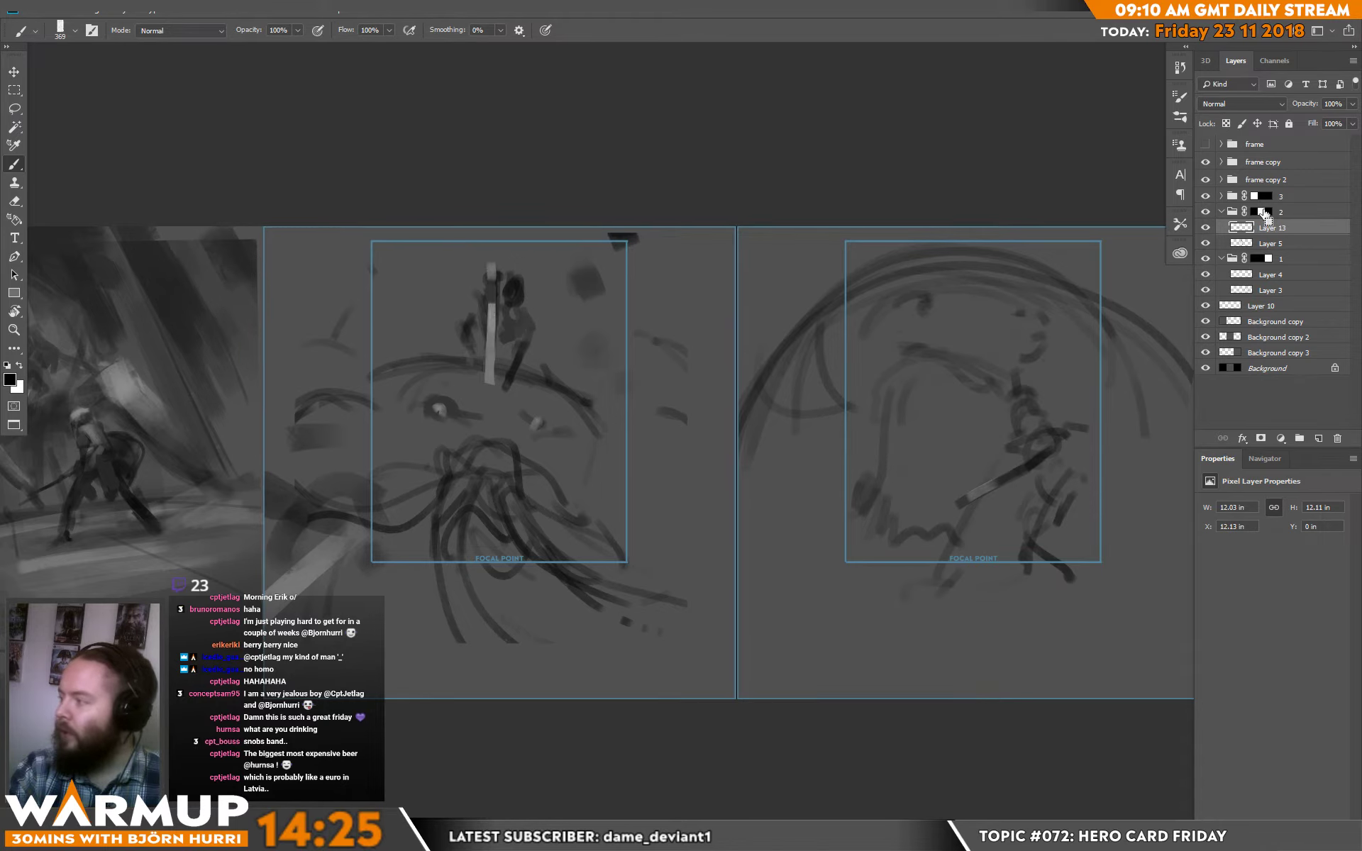
- Nudge group 2 slightly upward, load its mask as a selection and clear that selection
{"action": "left_click", "coordinate": [1263, 212]}
{"action": "key", "text": "v"}
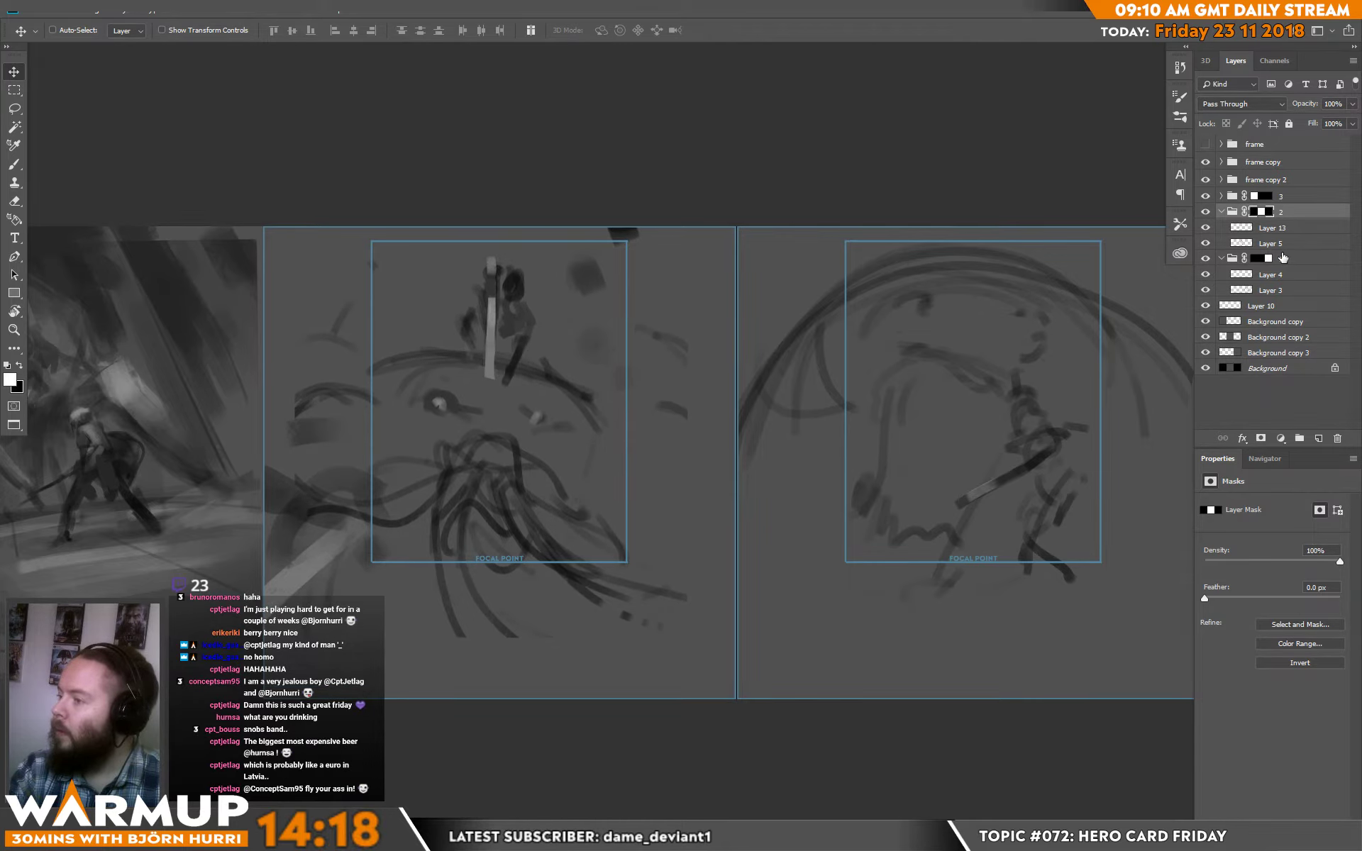
{"action": "left_click", "coordinate": [1265, 212], "text": "ctrl"}
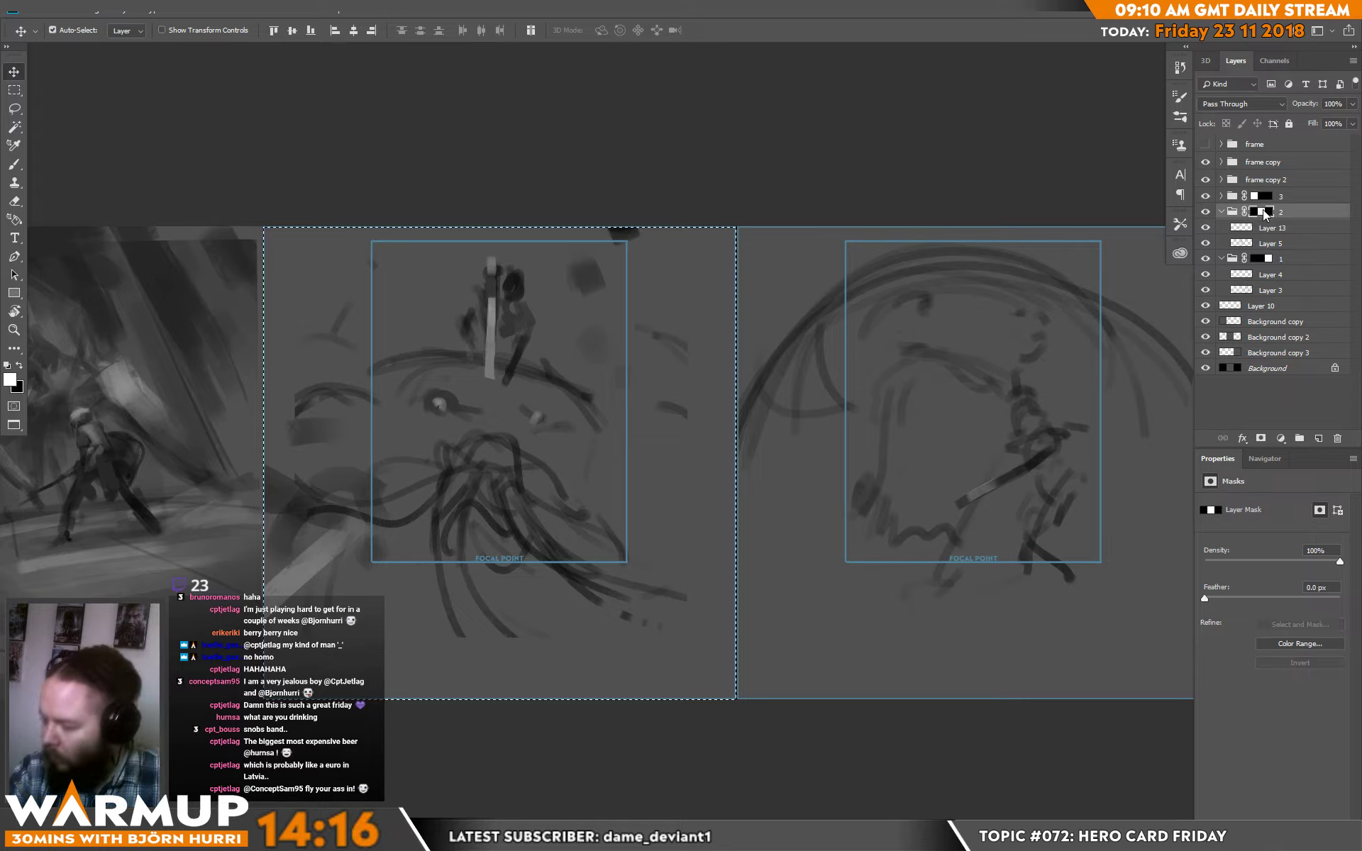
{"action": "key", "text": "ctrl+d"}
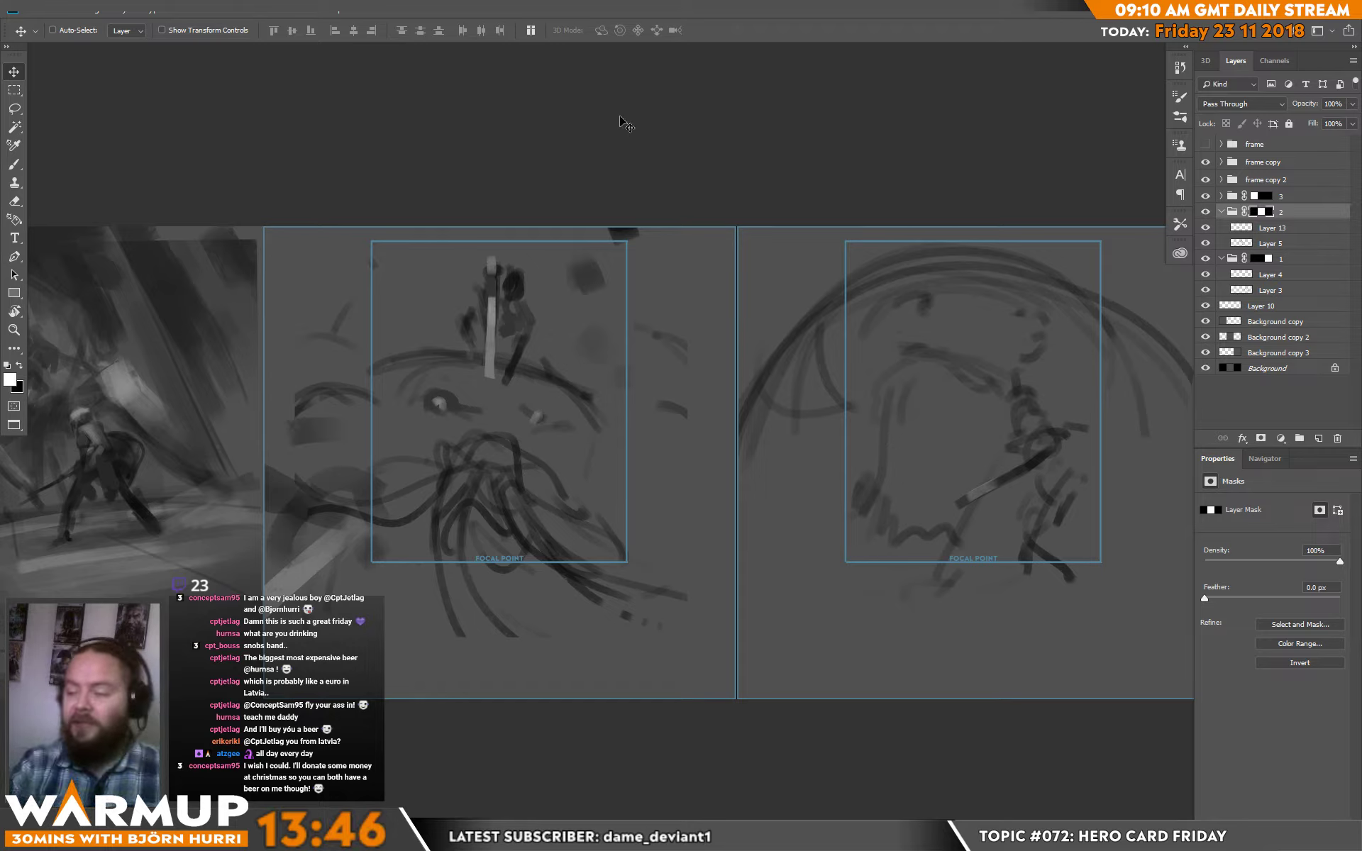
- Add a layer above Layer 13, block dark tones behind the middle hero and over the creature's head, and paint a light patch beneath the hero
{"action": "left_click", "coordinate": [1275, 232]}
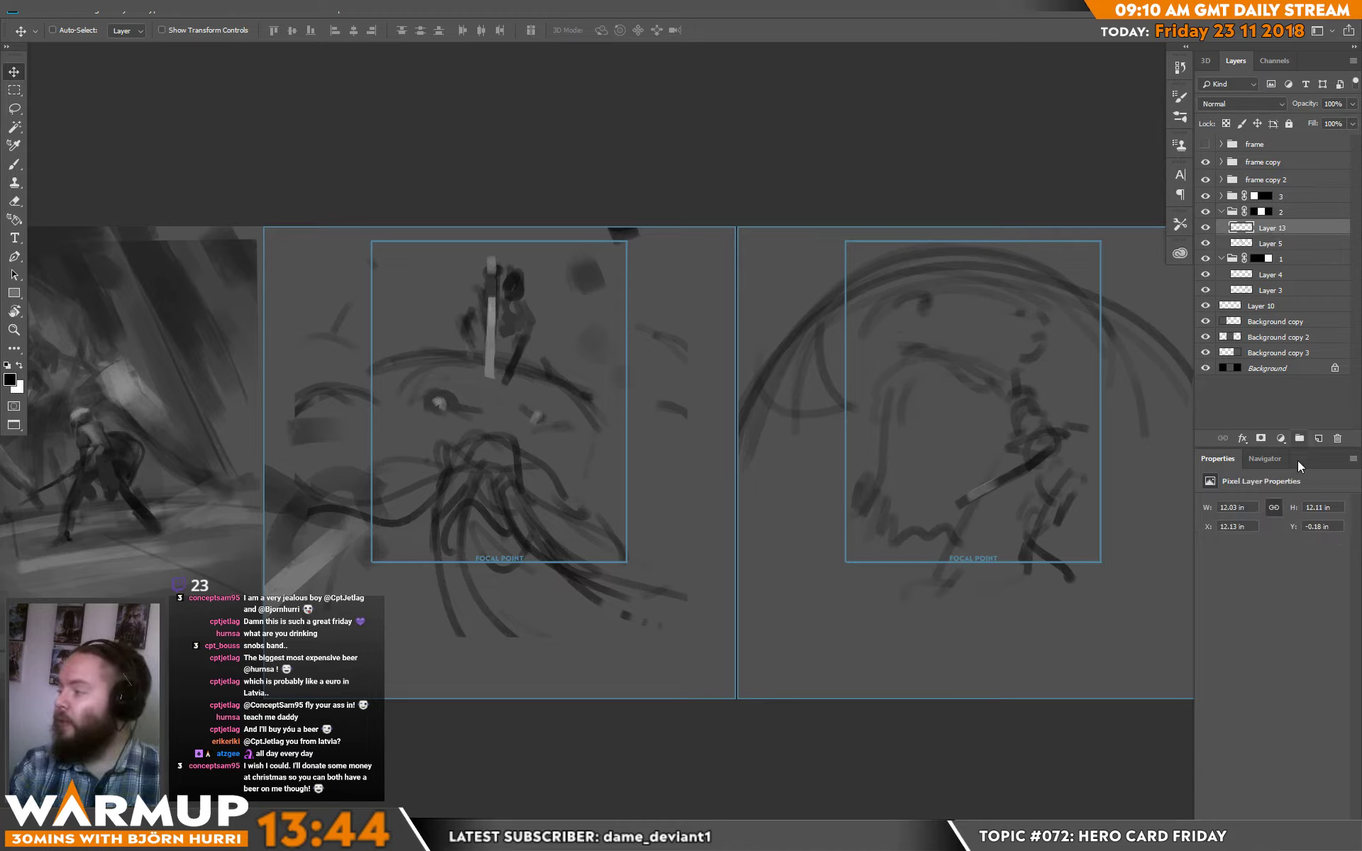
{"action": "left_click", "coordinate": [1318, 439]}
{"action": "key", "text": "b"}
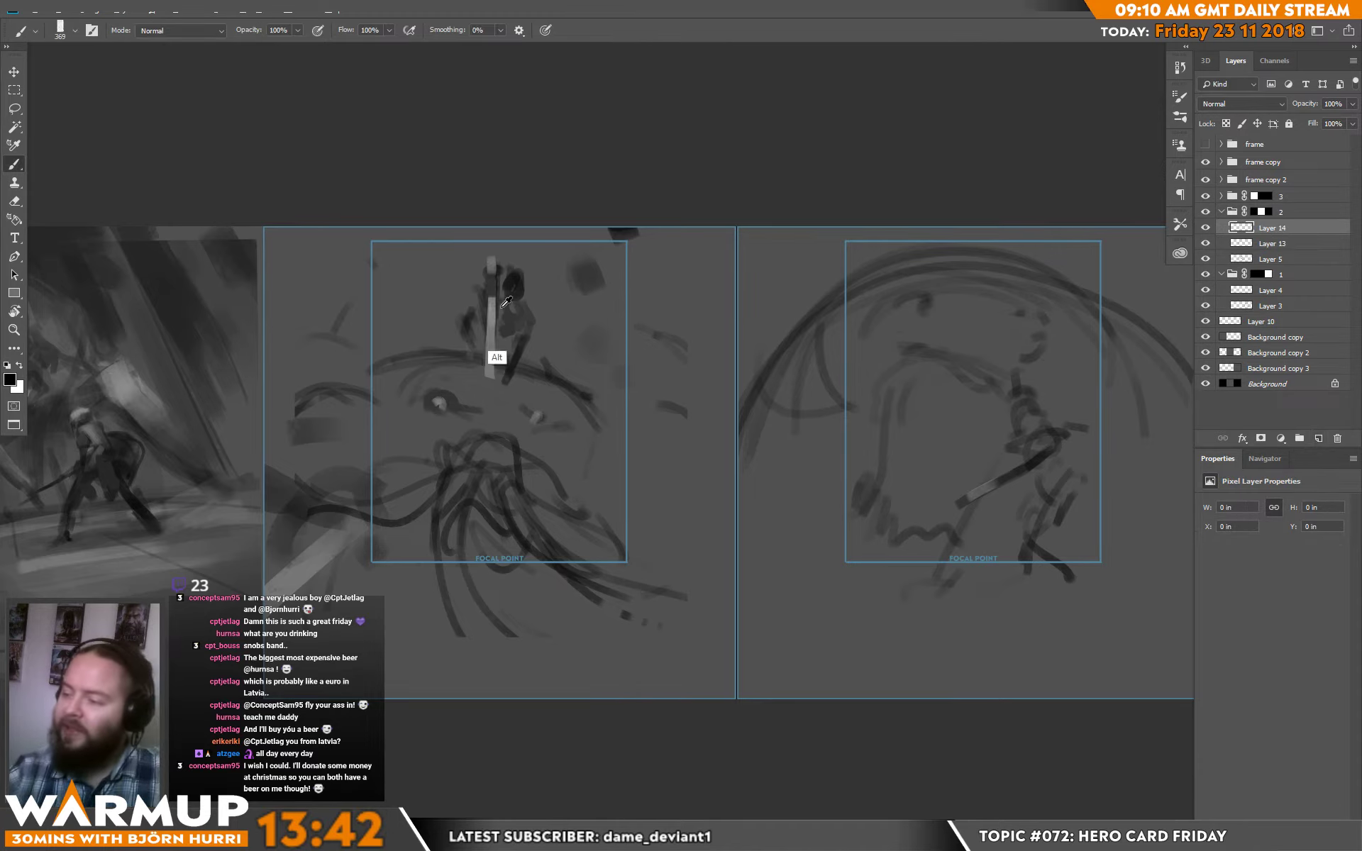
{"action": "left_click", "coordinate": [512, 347], "text": "alt"}
{"action": "mouse_move", "coordinate": [469, 333]}
{"action": "left_mouse_down"}
{"action": "mouse_move", "coordinate": [424, 348]}
{"action": "mouse_move", "coordinate": [406, 220]}
{"action": "mouse_move", "coordinate": [292, 344]}
{"action": "left_mouse_up"}
{"action": "mouse_move", "coordinate": [514, 289]}
{"action": "left_mouse_down"}
{"action": "mouse_move", "coordinate": [574, 225]}
{"action": "mouse_move", "coordinate": [582, 335]}
{"action": "mouse_move", "coordinate": [631, 273]}
{"action": "mouse_move", "coordinate": [645, 333]}
{"action": "mouse_move", "coordinate": [614, 310]}
{"action": "mouse_move", "coordinate": [568, 319]}
{"action": "mouse_move", "coordinate": [608, 377]}
{"action": "left_mouse_up"}
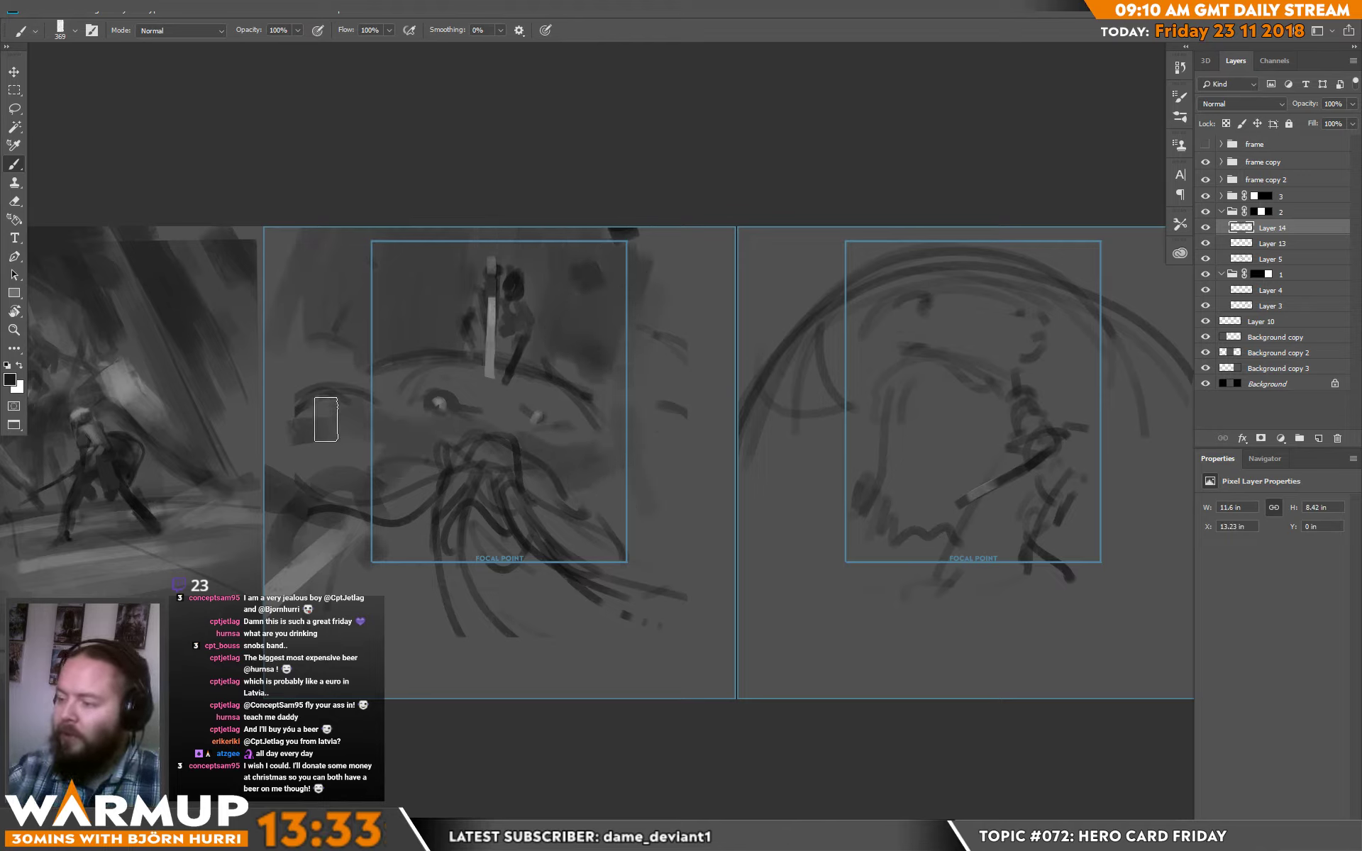
{"action": "left_click", "coordinate": [467, 373], "text": "alt"}
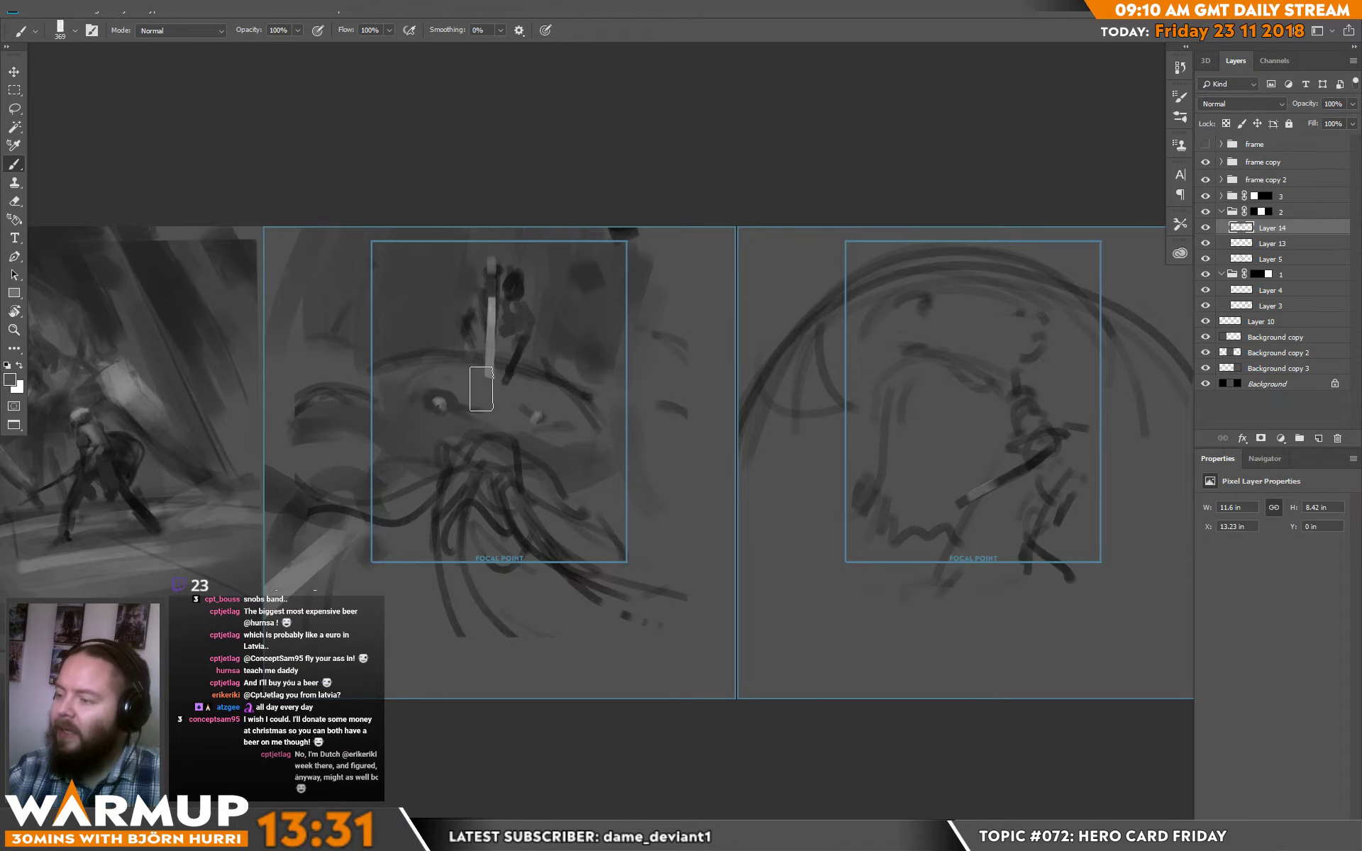
{"action": "key", "text": "x"}
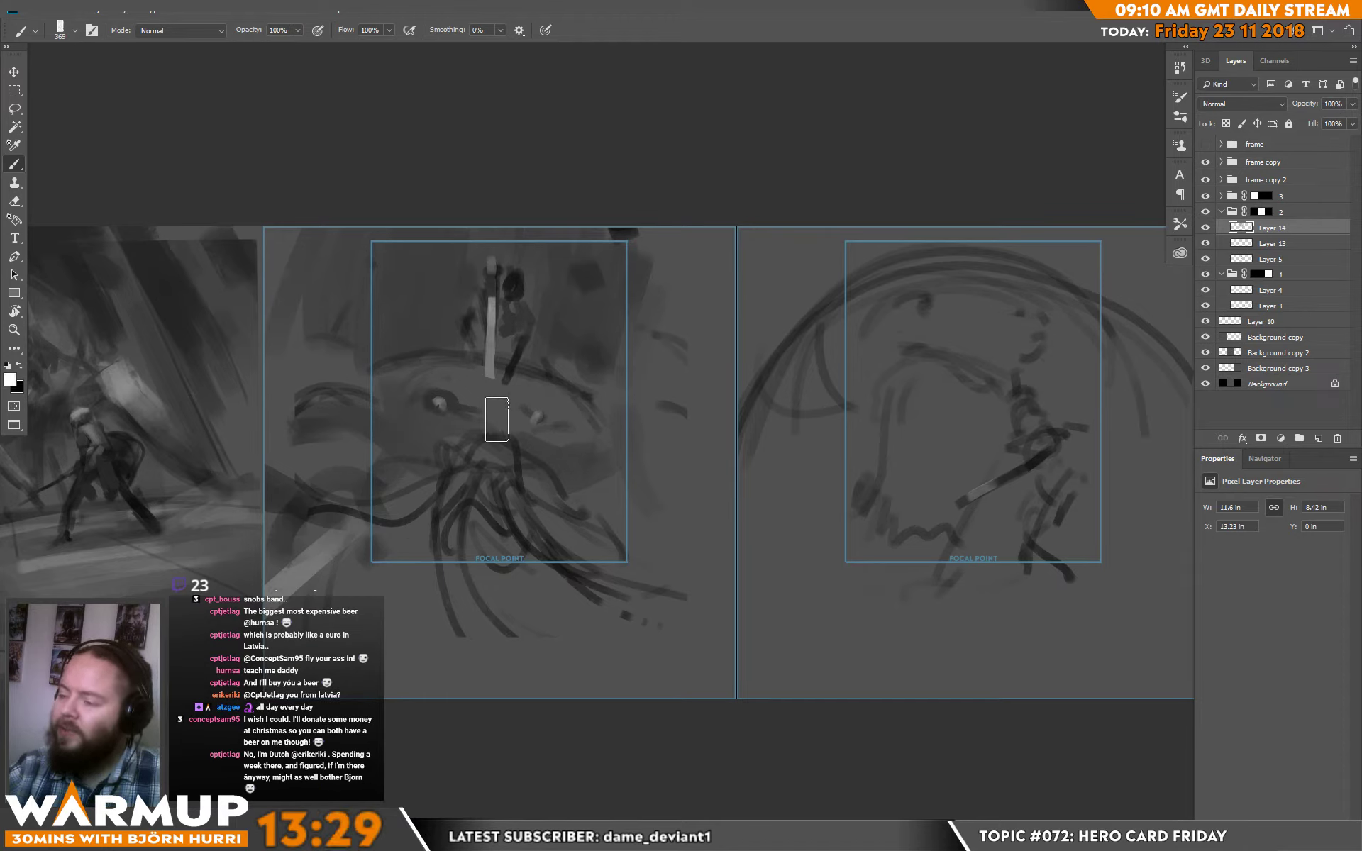
{"action": "left_click_drag", "start_coordinate": [496, 395], "coordinate": [527, 391]}
- Reset the colours to default black and white, set the brush to 180 px and paint dark strokes down the middle creature's lower-left tentacles
{"action": "key", "text": "d"}
{"action": "right_click", "coordinate": [548, 379]}
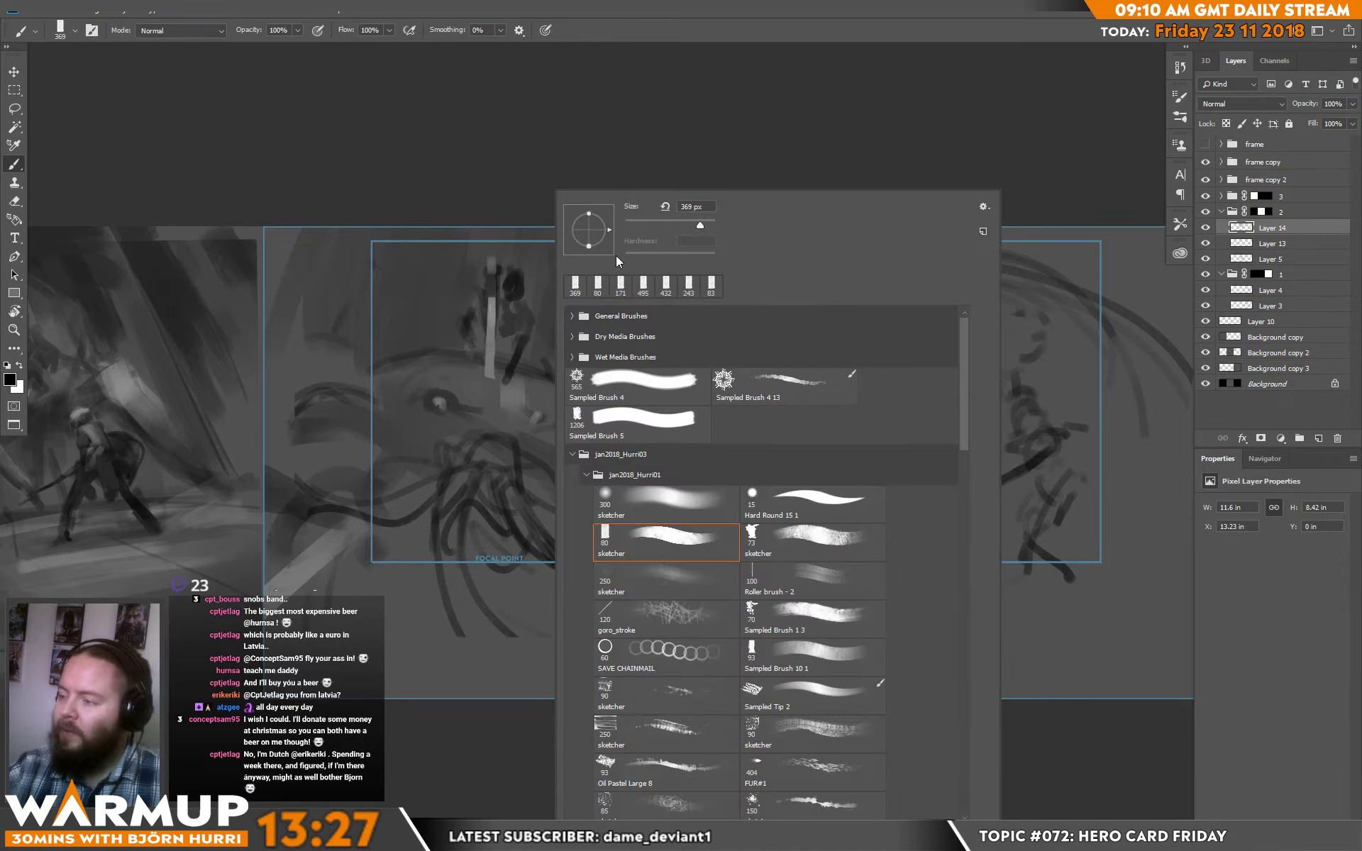
{"action": "left_click", "coordinate": [635, 223]}
{"action": "key", "text": "Return"}
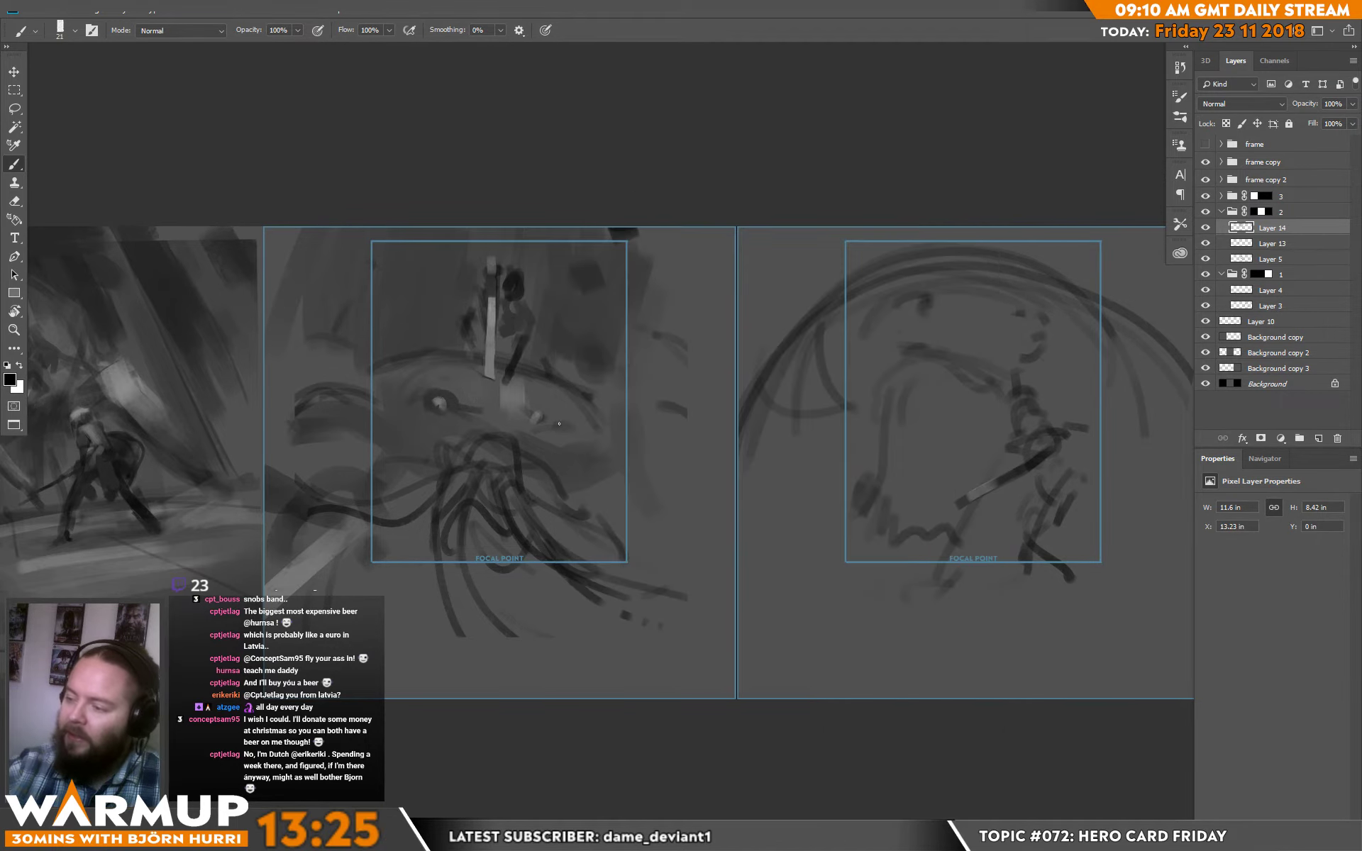
{"action": "right_click", "coordinate": [559, 423]}
{"action": "key", "text": "Return"}
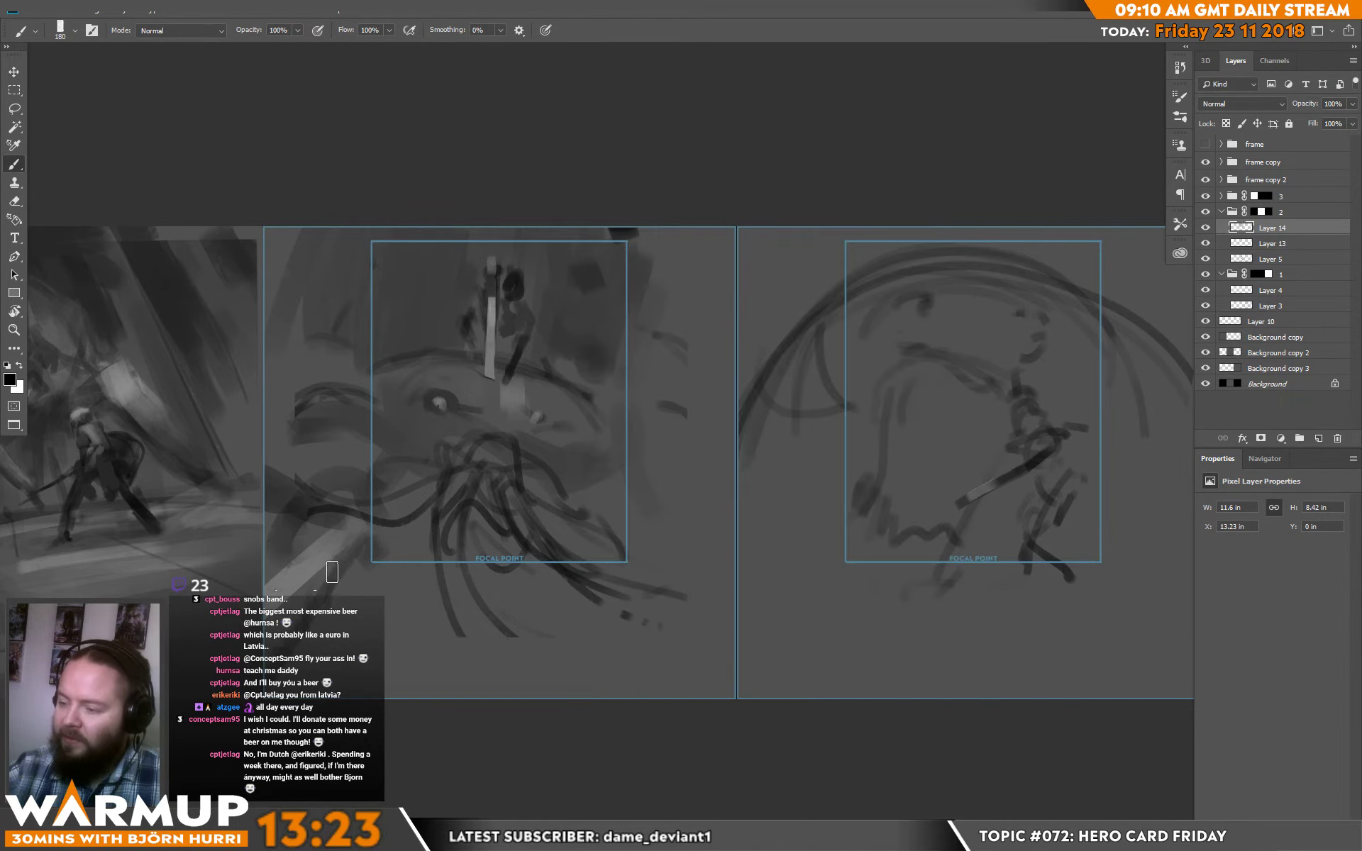
{"action": "left_click_drag", "start_coordinate": [362, 533], "coordinate": [306, 667]}
{"action": "left_click_drag", "start_coordinate": [387, 533], "coordinate": [326, 665]}
{"action": "left_click_drag", "start_coordinate": [399, 534], "coordinate": [352, 661]}
- Enlarge the brush to 401 px and paint a dark core between the middle creature's tentacles with light strokes below it
{"action": "right_click", "coordinate": [437, 532]}
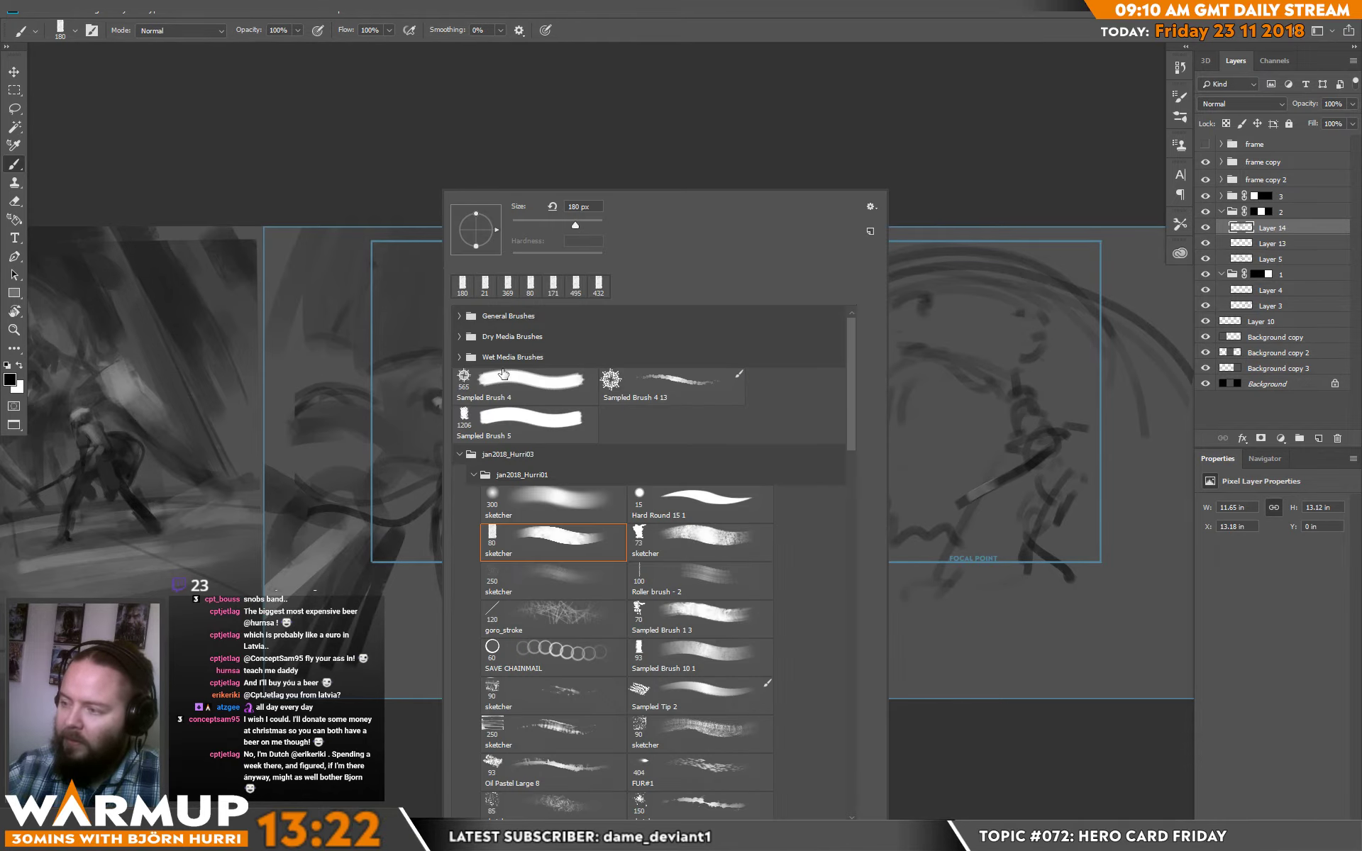
{"action": "key", "text": "Return"}
{"action": "mouse_move", "coordinate": [450, 532]}
{"action": "left_mouse_down"}
{"action": "mouse_move", "coordinate": [486, 564]}
{"action": "mouse_move", "coordinate": [504, 558]}
{"action": "mouse_move", "coordinate": [480, 493]}
{"action": "mouse_move", "coordinate": [486, 536]}
{"action": "mouse_move", "coordinate": [528, 585]}
{"action": "mouse_move", "coordinate": [484, 576]}
{"action": "mouse_move", "coordinate": [498, 594]}
{"action": "mouse_move", "coordinate": [514, 574]}
{"action": "mouse_move", "coordinate": [531, 582]}
{"action": "mouse_move", "coordinate": [526, 533]}
{"action": "left_mouse_up"}
{"action": "key", "text": "x"}
{"action": "left_click_drag", "start_coordinate": [491, 593], "coordinate": [522, 586]}
{"action": "key", "text": "x"}
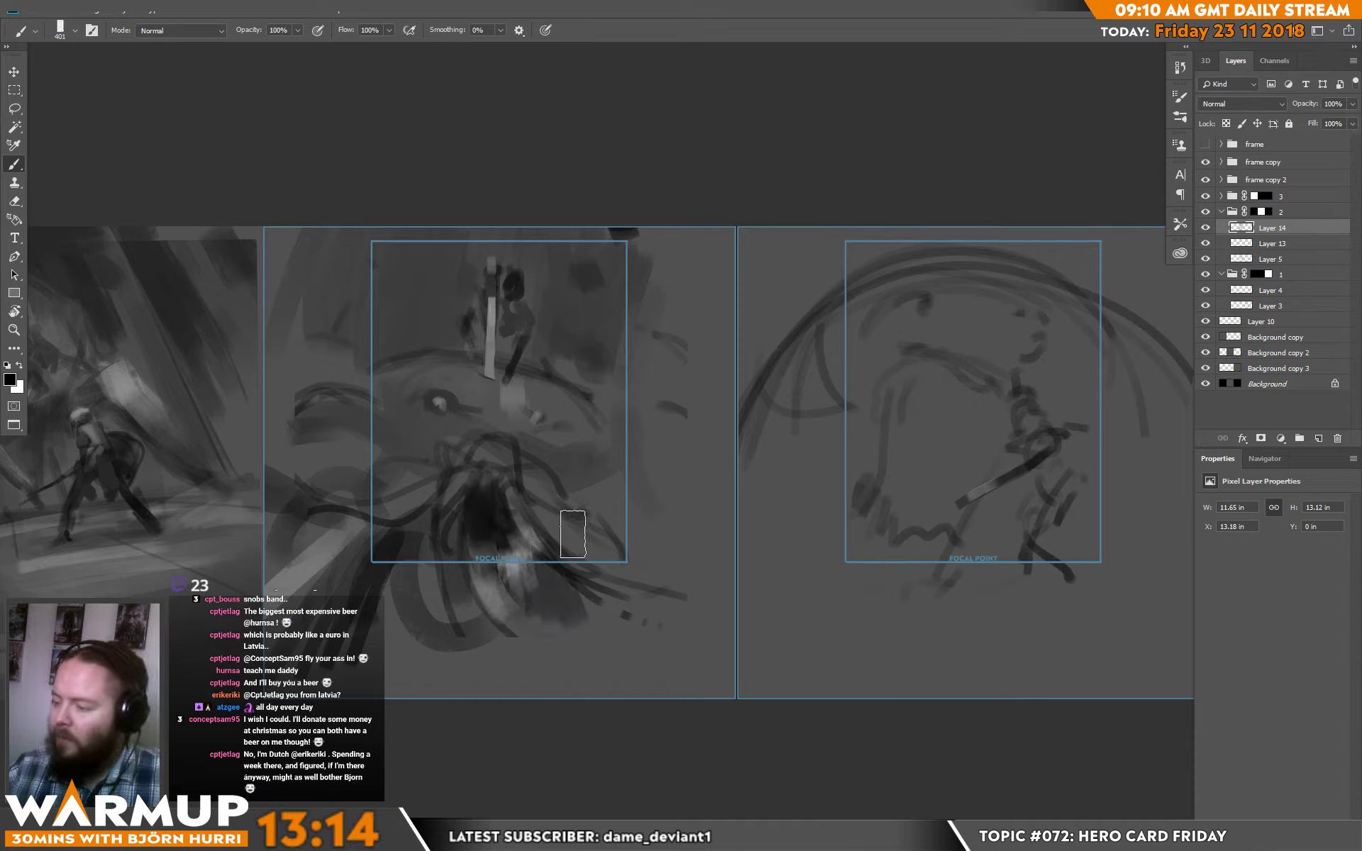
- Sweep broad dark strokes down the middle panel's right side and diagonally across its upper-left background
{"action": "mouse_move", "coordinate": [645, 503]}
{"action": "left_mouse_down"}
{"action": "mouse_move", "coordinate": [686, 541]}
{"action": "mouse_move", "coordinate": [639, 437]}
{"action": "mouse_move", "coordinate": [725, 612]}
{"action": "mouse_move", "coordinate": [659, 552]}
{"action": "mouse_move", "coordinate": [625, 675]}
{"action": "mouse_move", "coordinate": [585, 644]}
{"action": "mouse_move", "coordinate": [678, 725]}
{"action": "mouse_move", "coordinate": [645, 682]}
{"action": "mouse_move", "coordinate": [710, 560]}
{"action": "left_mouse_up"}
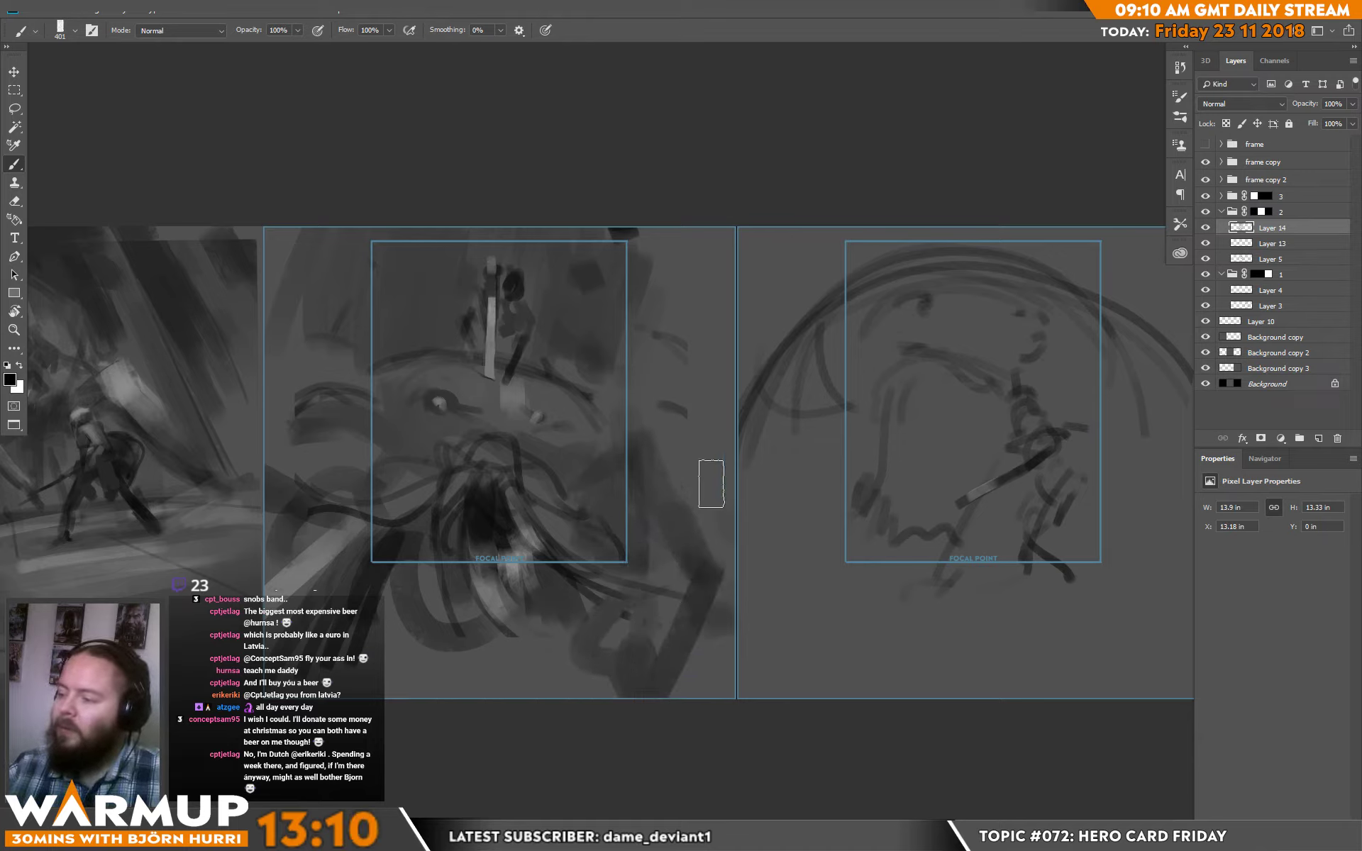
{"action": "left_click_drag", "start_coordinate": [690, 347], "coordinate": [726, 427]}
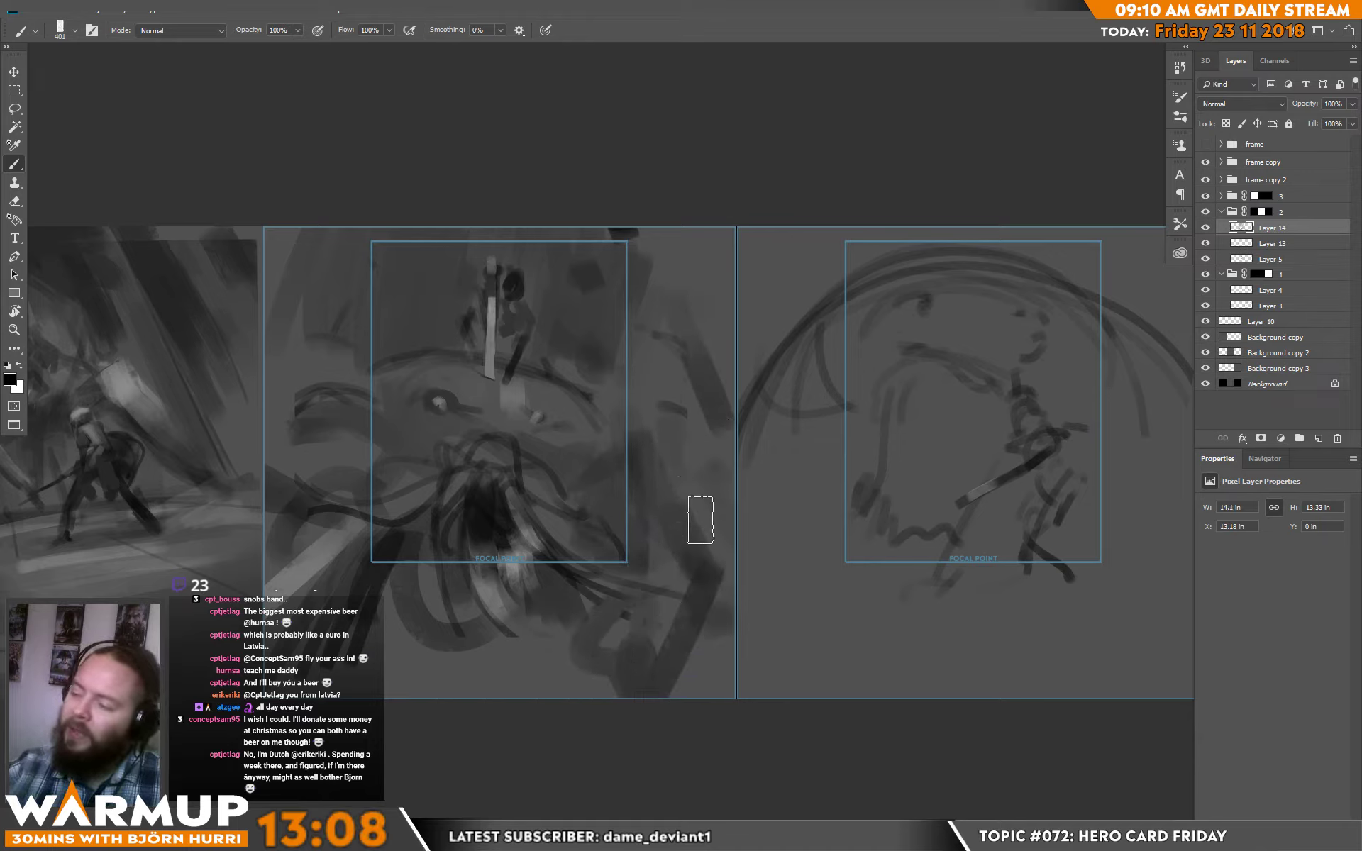
{"action": "mouse_move", "coordinate": [328, 314]}
{"action": "left_mouse_down"}
{"action": "mouse_move", "coordinate": [294, 374]}
{"action": "mouse_move", "coordinate": [304, 253]}
{"action": "mouse_move", "coordinate": [273, 298]}
{"action": "mouse_move", "coordinate": [289, 265]}
{"action": "mouse_move", "coordinate": [277, 436]}
{"action": "left_mouse_up"}
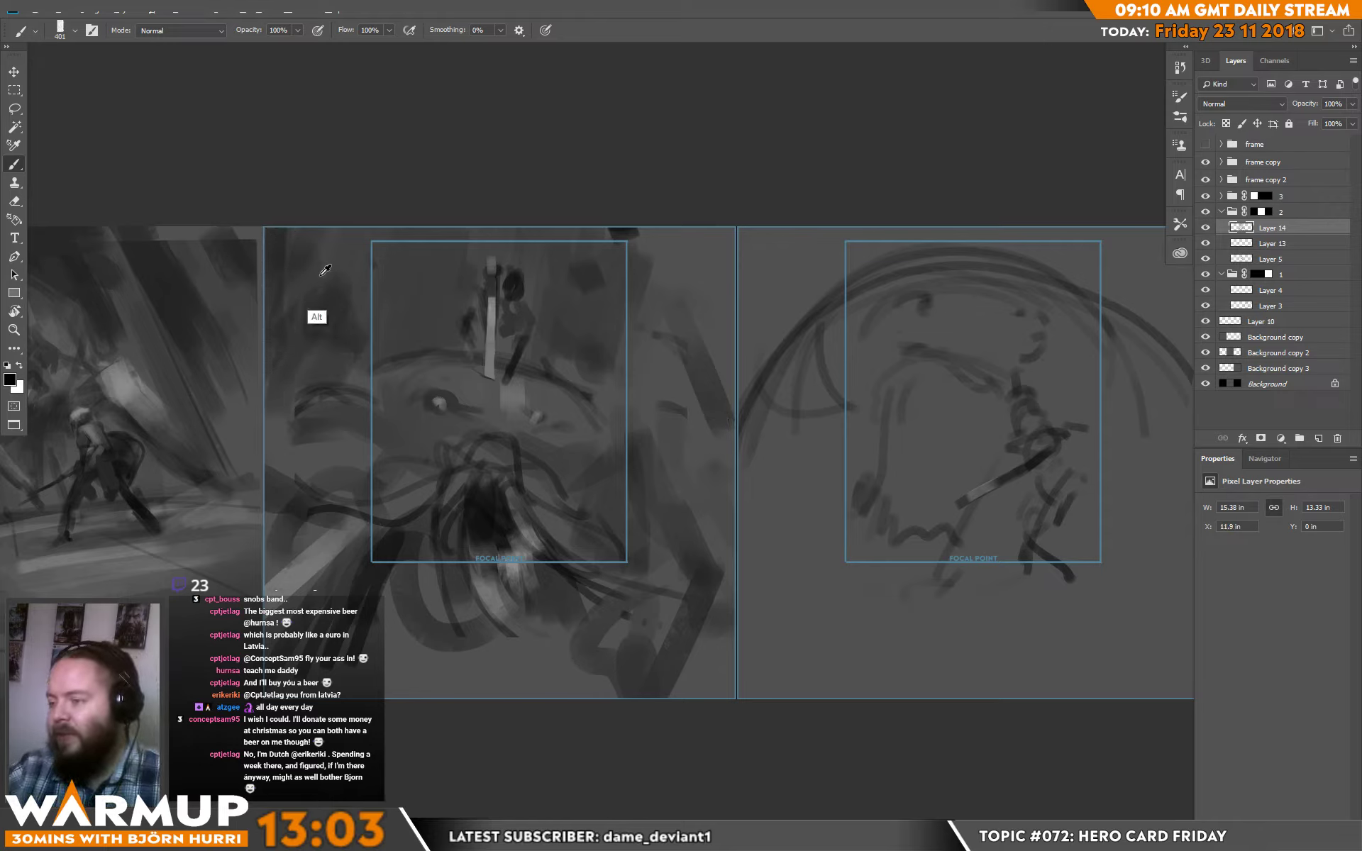
{"action": "left_click_drag", "start_coordinate": [330, 253], "coordinate": [241, 362]}
{"action": "left_click_drag", "start_coordinate": [299, 306], "coordinate": [366, 261]}
{"action": "left_click_drag", "start_coordinate": [303, 342], "coordinate": [431, 221]}
{"action": "left_click_drag", "start_coordinate": [302, 361], "coordinate": [372, 276]}
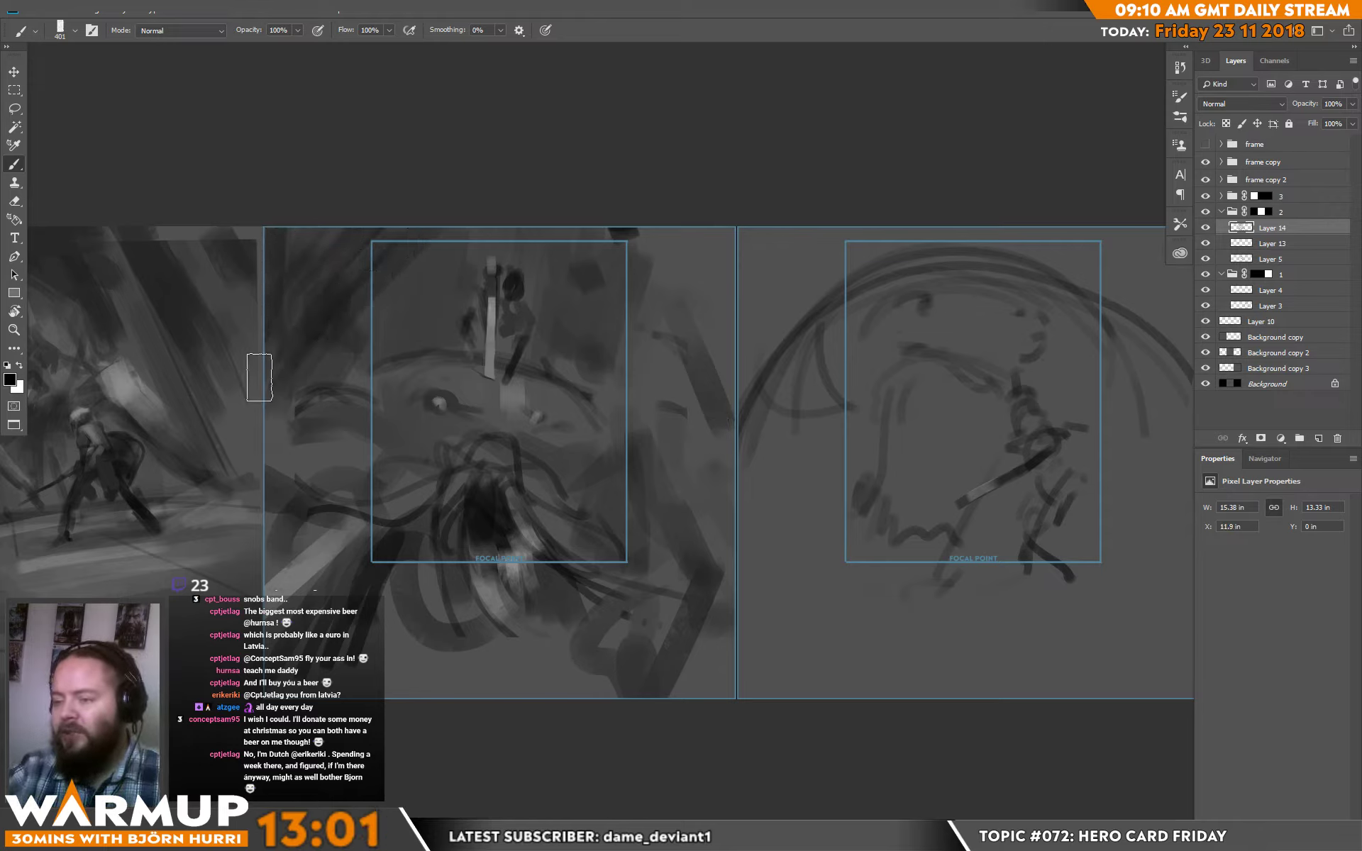
- Paint dark strokes across the middle creature's left side and sweep dark curved tentacles down beneath its mouth
{"action": "left_click_drag", "start_coordinate": [249, 440], "coordinate": [404, 426]}
{"action": "left_click_drag", "start_coordinate": [774, 391], "coordinate": [578, 402]}
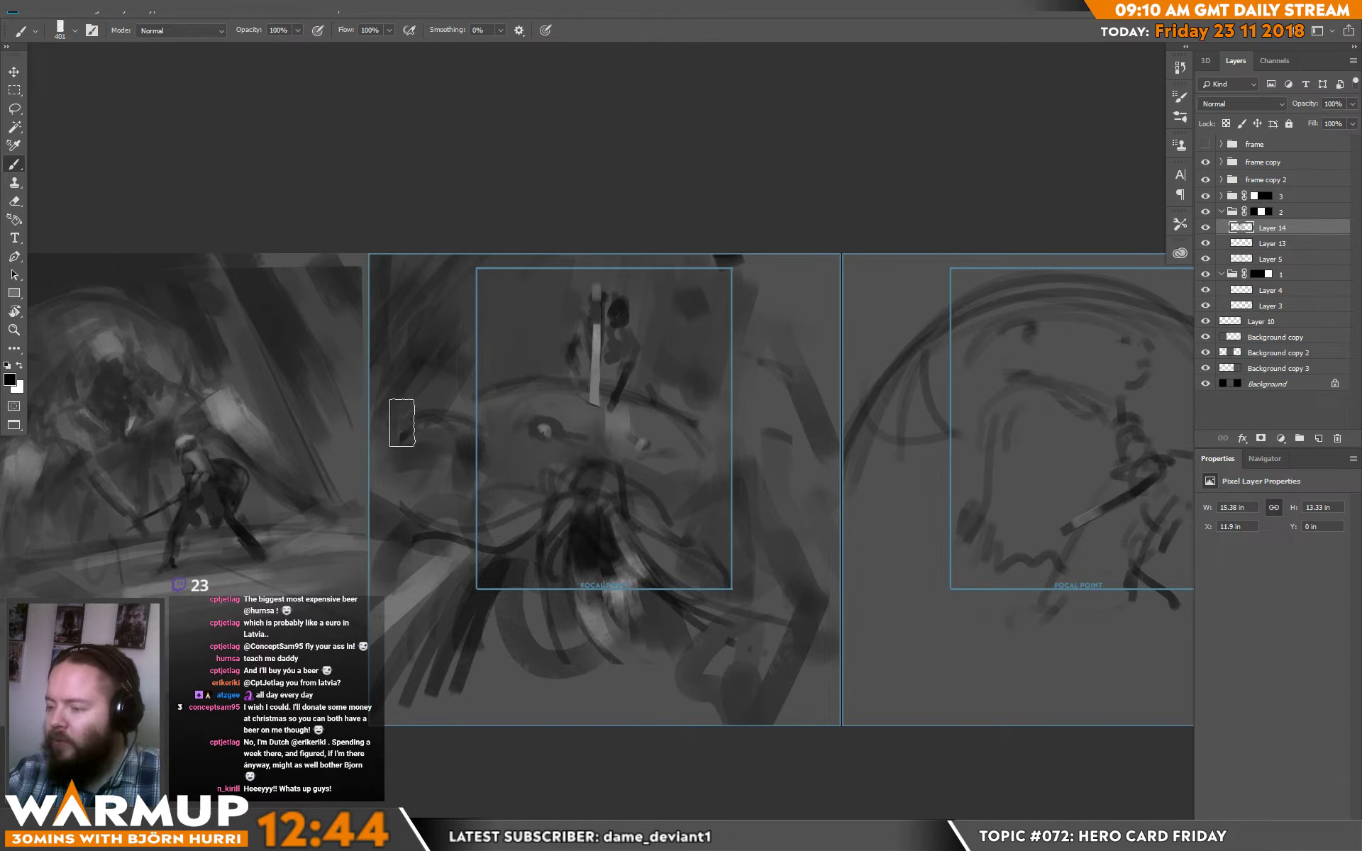
{"action": "scroll", "coordinate": [393, 525], "scroll_direction": "down", "scroll_amount": 2}
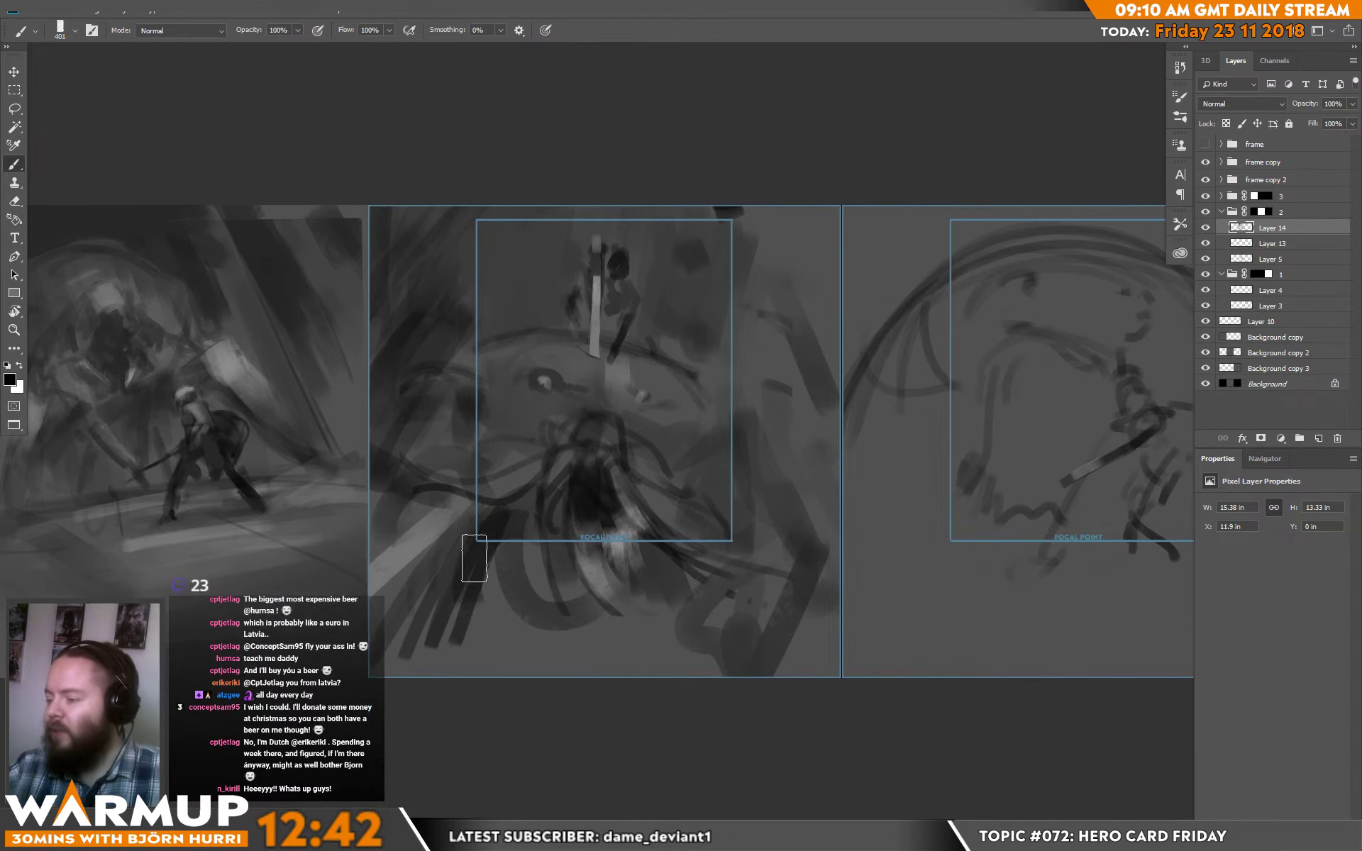
{"action": "left_click_drag", "start_coordinate": [474, 568], "coordinate": [500, 667]}
{"action": "left_click_drag", "start_coordinate": [561, 571], "coordinate": [697, 692]}
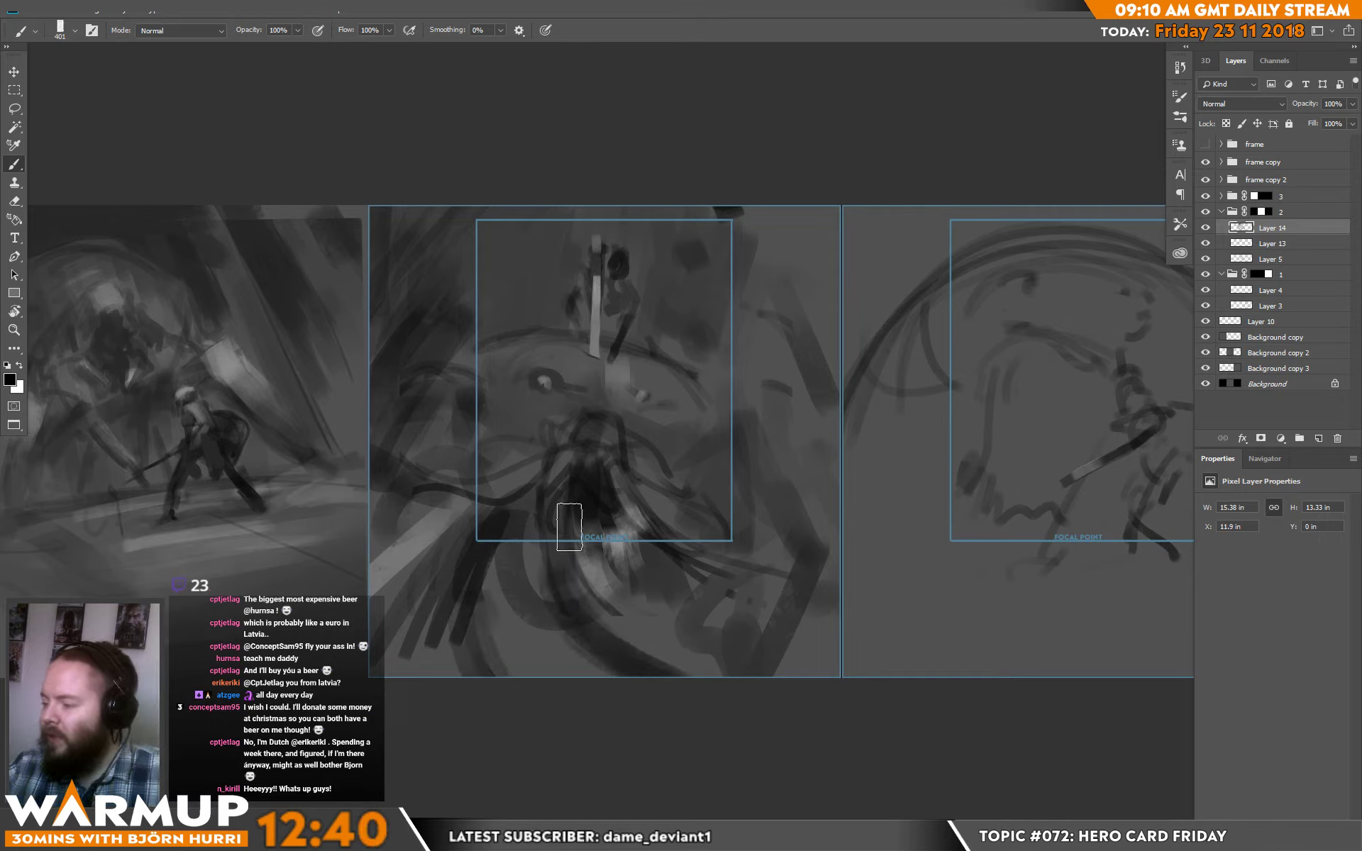
- Switch to white and paint a light tentacle curving down from the mouth, plus a broad light one rising to the middle panel's right edge
{"action": "key", "text": "x"}
{"action": "mouse_move", "coordinate": [569, 527]}
{"action": "left_mouse_down"}
{"action": "mouse_move", "coordinate": [579, 604]}
{"action": "mouse_move", "coordinate": [642, 641]}
{"action": "mouse_move", "coordinate": [778, 584]}
{"action": "left_mouse_up"}
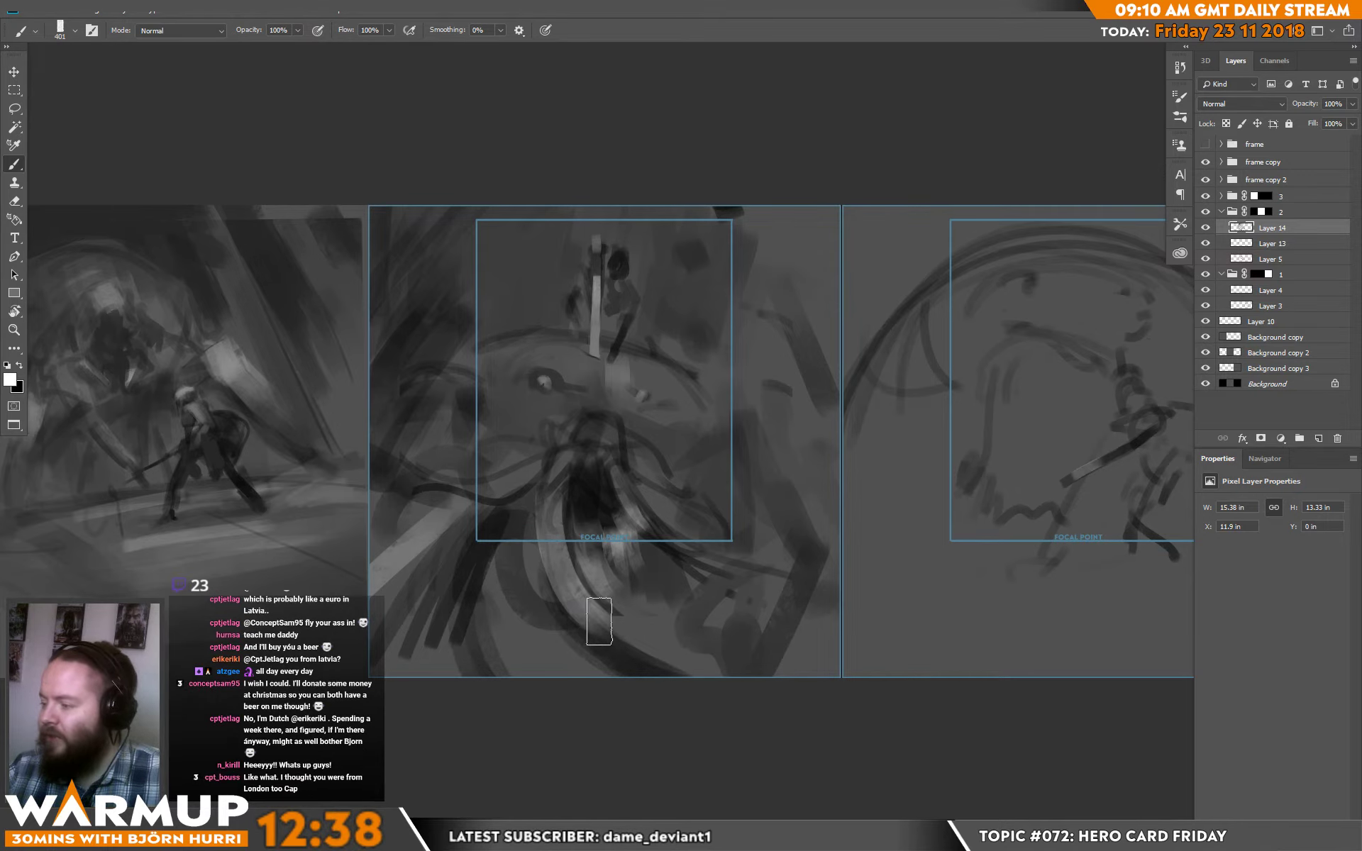
{"action": "mouse_move", "coordinate": [383, 684]}
{"action": "left_mouse_down"}
{"action": "mouse_move", "coordinate": [613, 551]}
{"action": "mouse_move", "coordinate": [905, 476]}
{"action": "left_mouse_up"}
{"action": "mouse_move", "coordinate": [511, 624]}
{"action": "left_mouse_down"}
{"action": "mouse_move", "coordinate": [762, 475]}
{"action": "mouse_move", "coordinate": [888, 454]}
{"action": "left_mouse_up"}
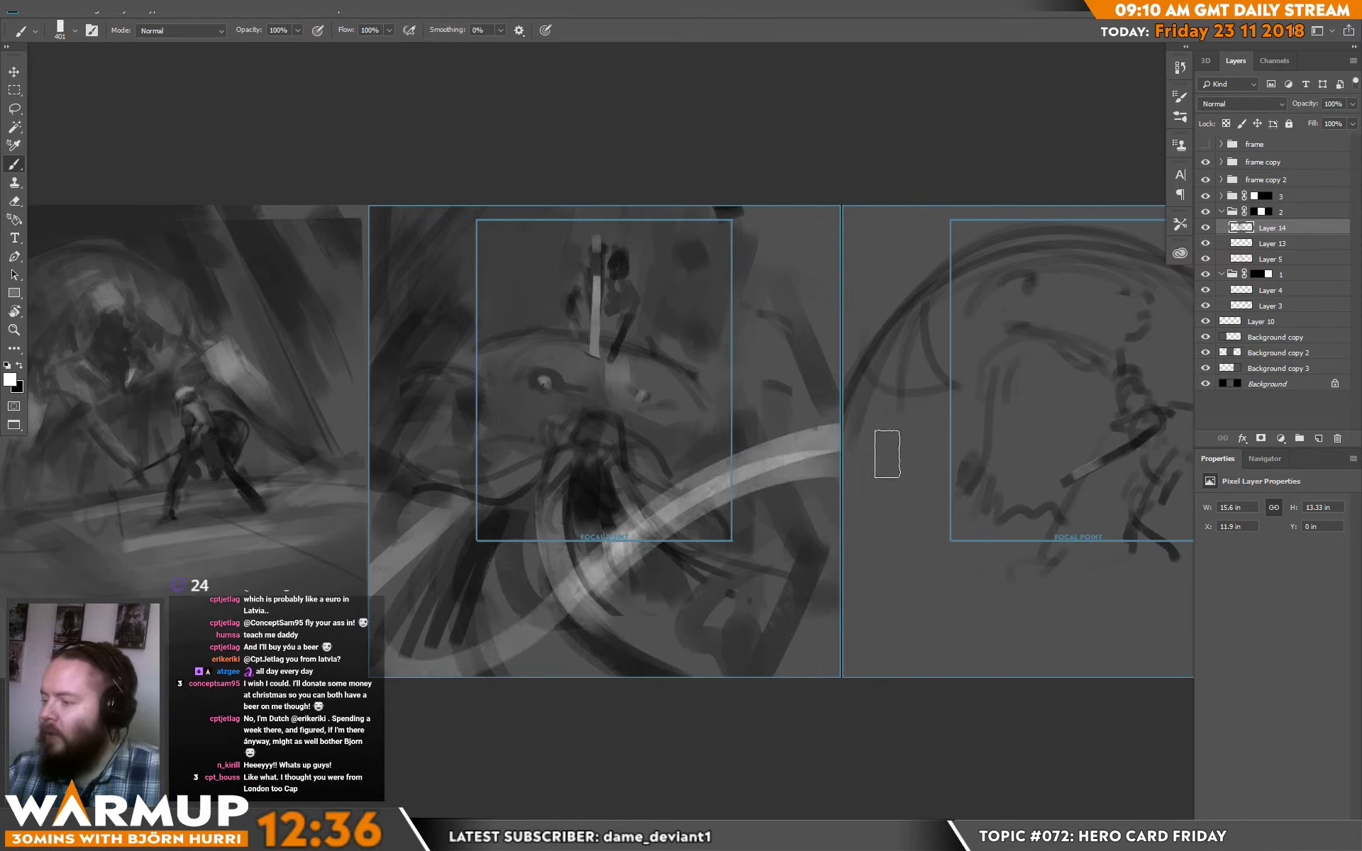
- Switch to black and define the edges of the broad light tentacle, darkening the area below it and the background above it
{"action": "key", "text": "x"}
{"action": "left_click_drag", "start_coordinate": [552, 623], "coordinate": [837, 440]}
{"action": "mouse_move", "coordinate": [595, 572]}
{"action": "left_mouse_down"}
{"action": "mouse_move", "coordinate": [841, 469]}
{"action": "mouse_move", "coordinate": [841, 482]}
{"action": "left_mouse_up"}
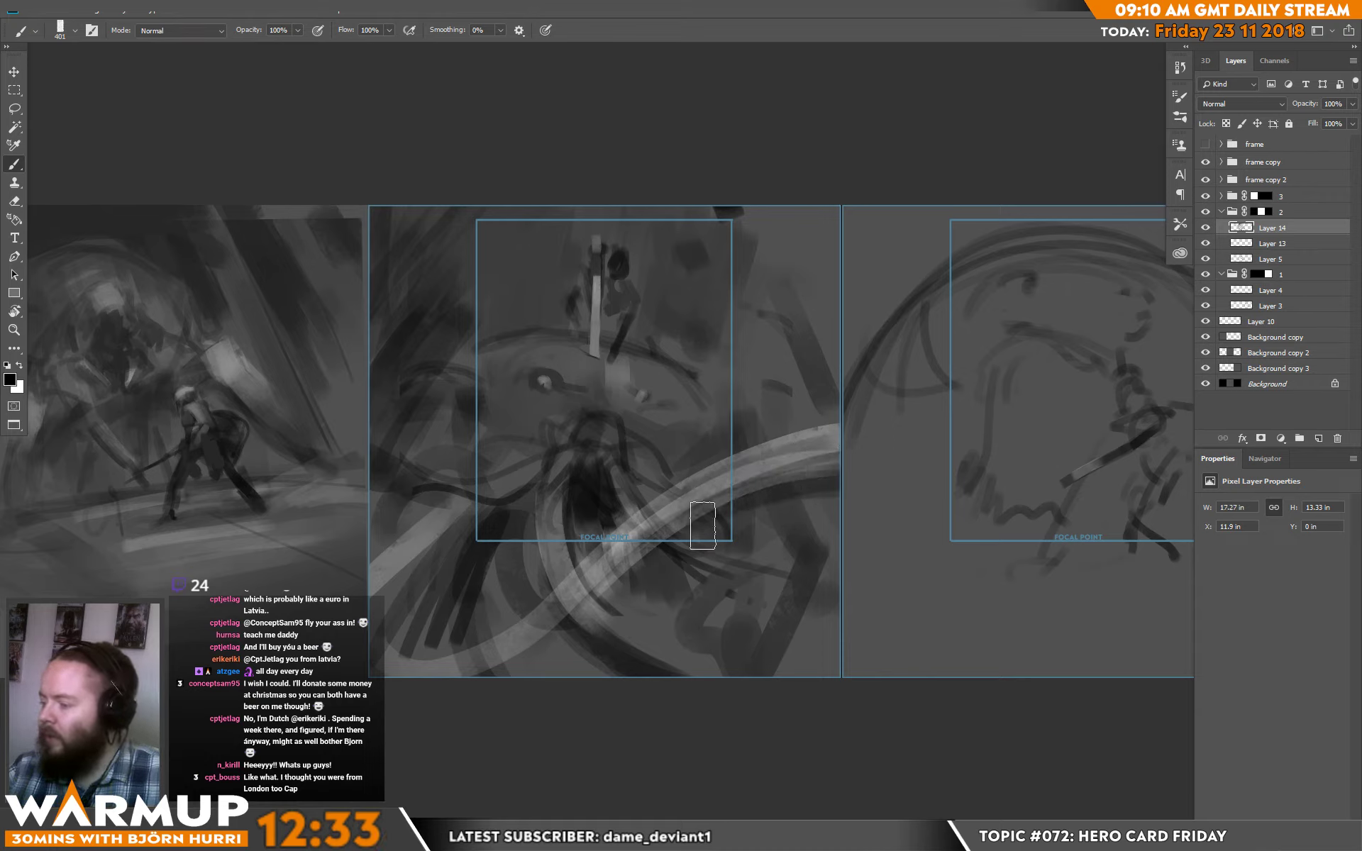
{"action": "mouse_move", "coordinate": [703, 525]}
{"action": "left_mouse_down"}
{"action": "mouse_move", "coordinate": [530, 648]}
{"action": "mouse_move", "coordinate": [458, 679]}
{"action": "mouse_move", "coordinate": [632, 599]}
{"action": "mouse_move", "coordinate": [794, 575]}
{"action": "left_mouse_up"}
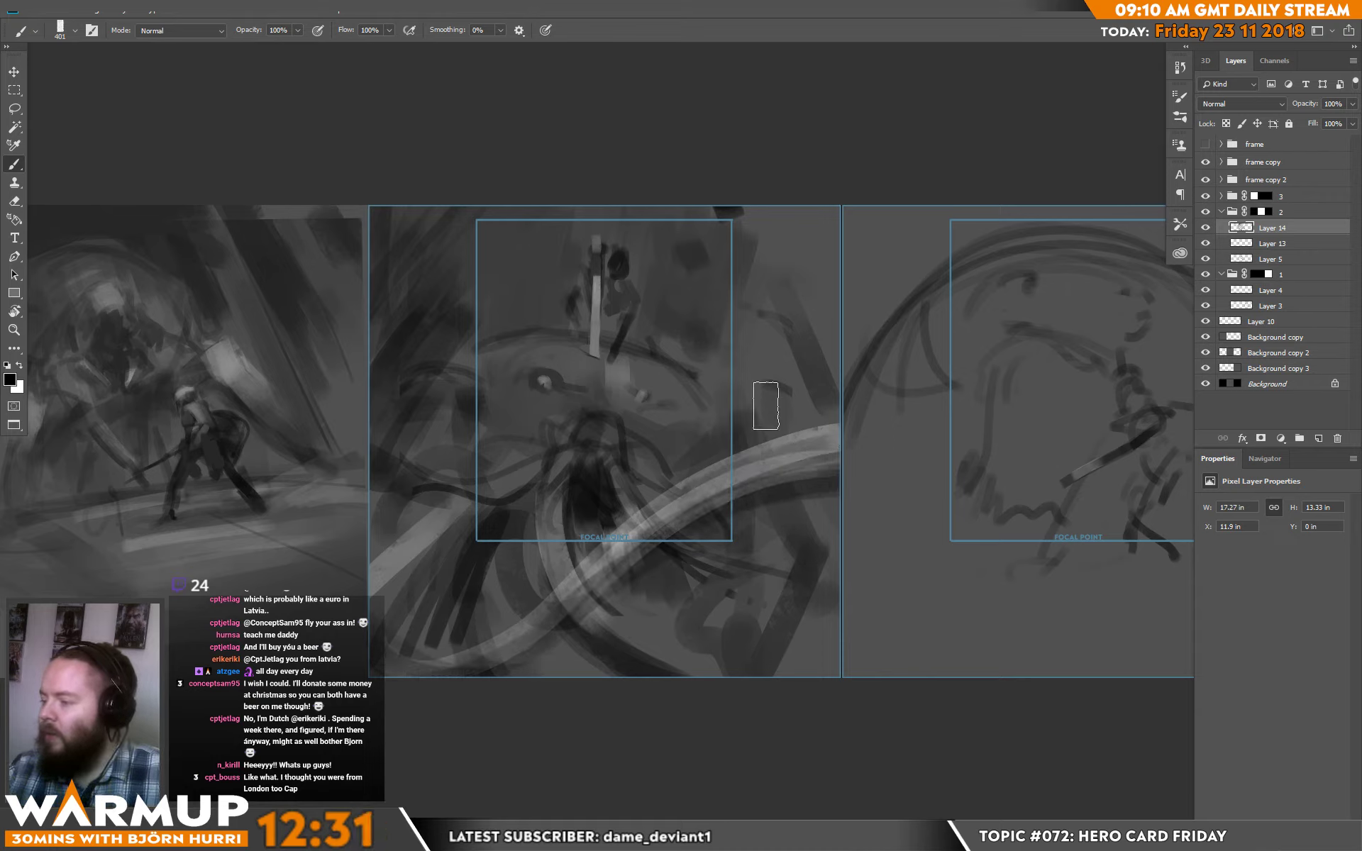
{"action": "left_click_drag", "start_coordinate": [766, 406], "coordinate": [845, 389]}
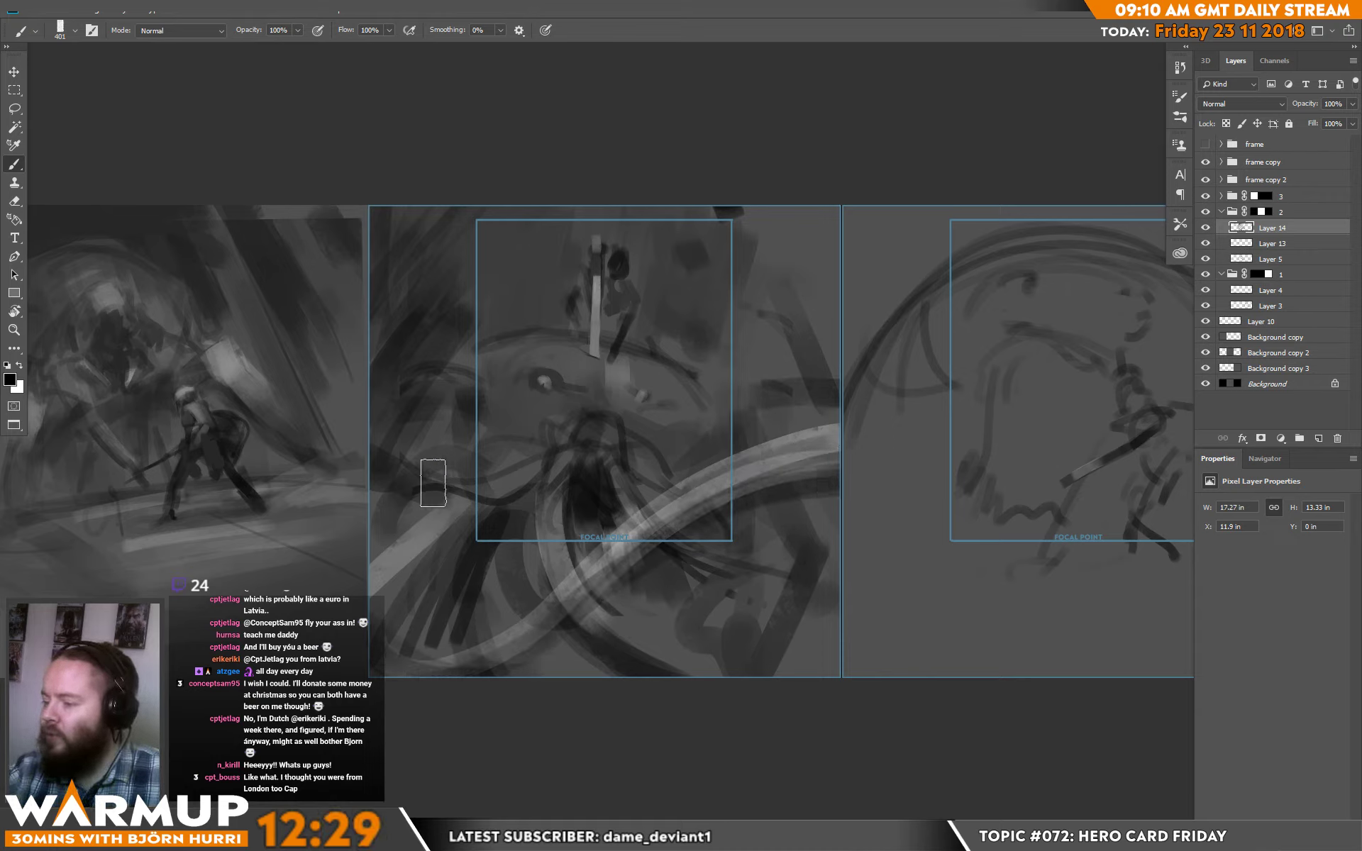
- Paint a light tentacle from the middle panel's left edge toward the creature's mouth in white, and return to black
{"action": "key", "text": "x"}
{"action": "mouse_move", "coordinate": [375, 498]}
{"action": "left_mouse_down"}
{"action": "mouse_move", "coordinate": [526, 492]}
{"action": "mouse_move", "coordinate": [391, 489]}
{"action": "mouse_move", "coordinate": [500, 517]}
{"action": "mouse_move", "coordinate": [354, 518]}
{"action": "mouse_move", "coordinate": [515, 537]}
{"action": "mouse_move", "coordinate": [364, 527]}
{"action": "mouse_move", "coordinate": [469, 528]}
{"action": "mouse_move", "coordinate": [465, 504]}
{"action": "mouse_move", "coordinate": [420, 511]}
{"action": "mouse_move", "coordinate": [438, 524]}
{"action": "mouse_move", "coordinate": [398, 614]}
{"action": "left_mouse_up"}
{"action": "key", "text": "x"}
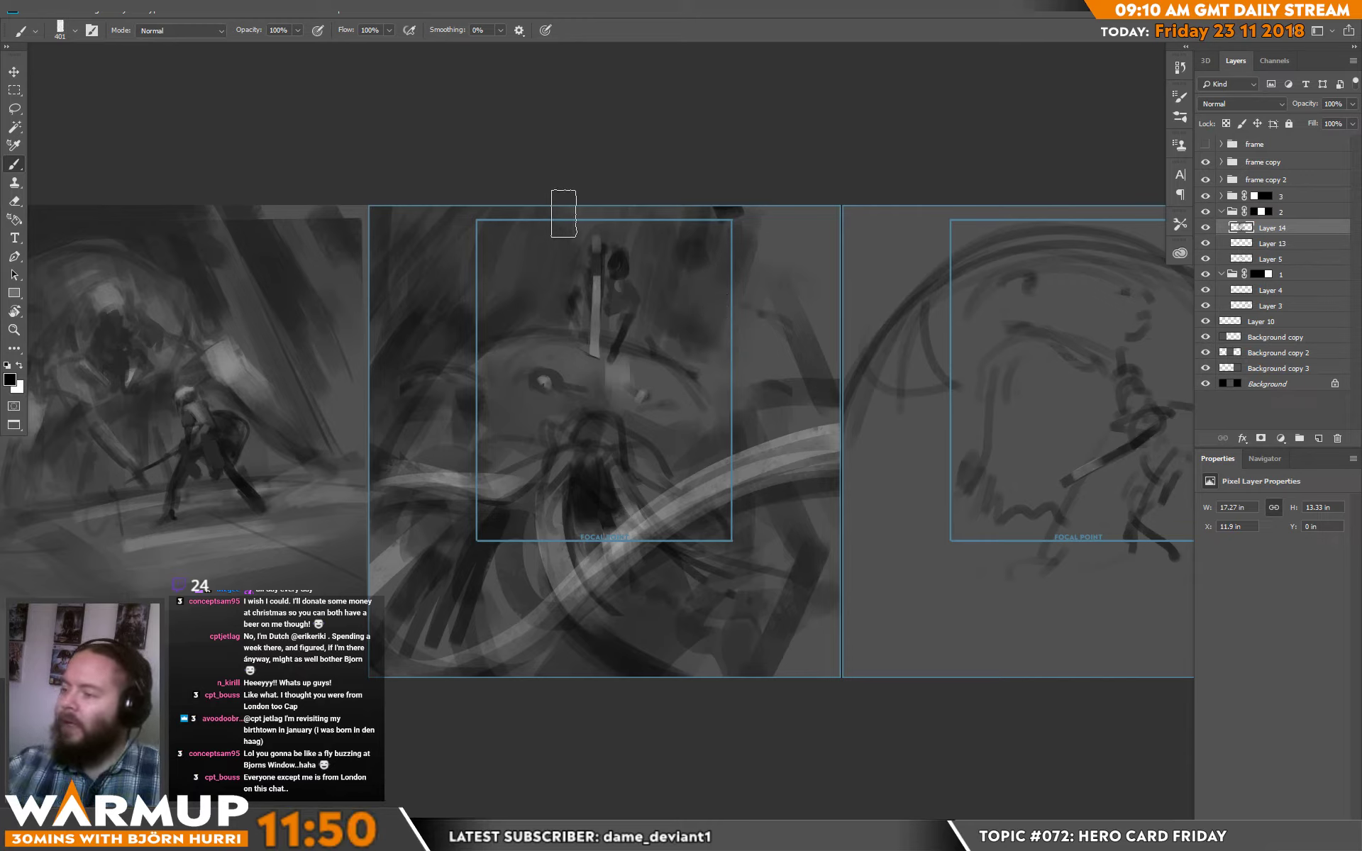
- Paint light vertical strokes in the upper background on both sides of the middle hero, resetting the colours to pure white and black
{"action": "key", "text": "x"}
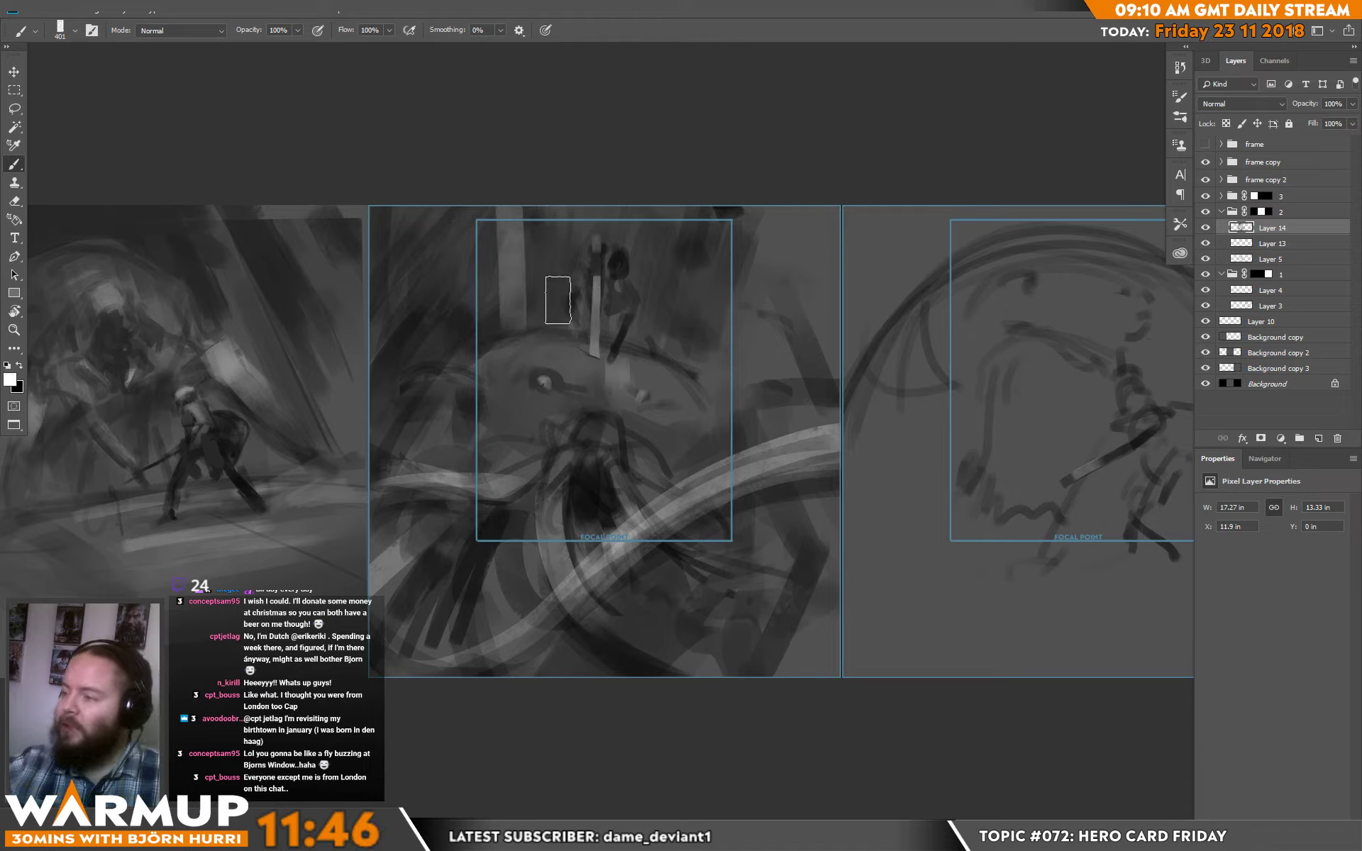
{"action": "left_click_drag", "start_coordinate": [512, 225], "coordinate": [545, 230]}
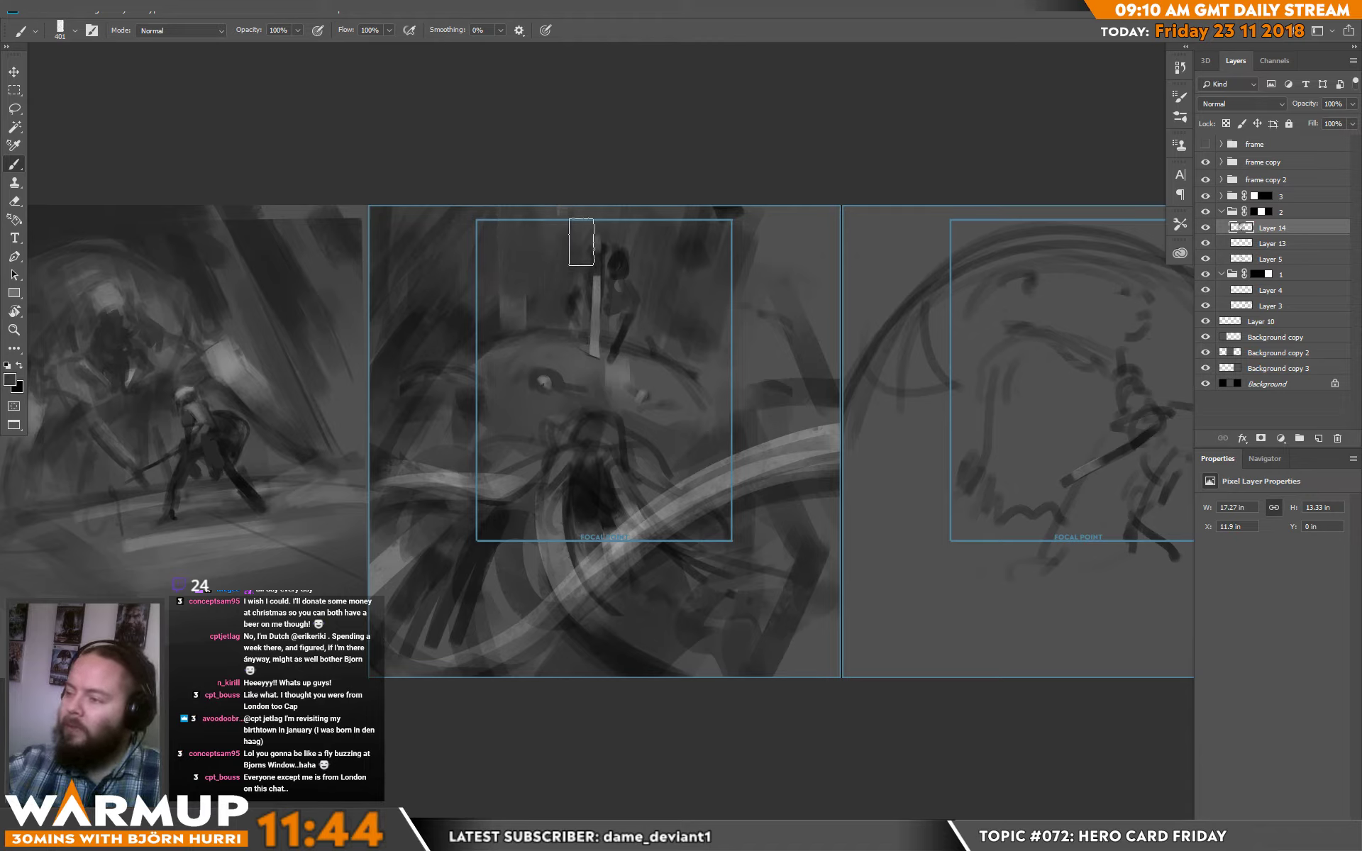
{"action": "key", "text": "d"}
{"action": "key", "text": "x"}
{"action": "left_click_drag", "start_coordinate": [650, 202], "coordinate": [642, 249]}
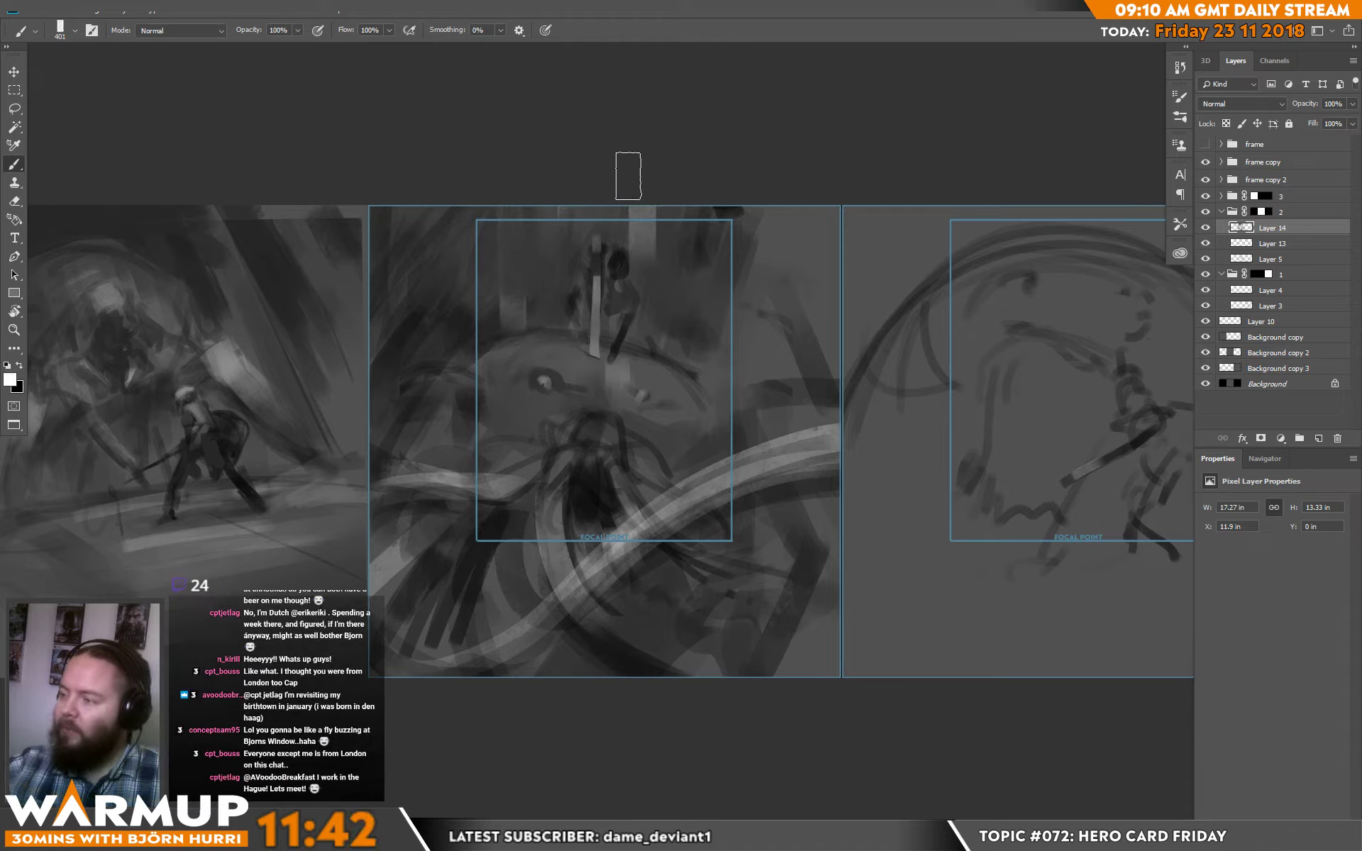
{"action": "mouse_move", "coordinate": [629, 177]}
{"action": "left_mouse_down"}
{"action": "mouse_move", "coordinate": [619, 221]}
{"action": "mouse_move", "coordinate": [648, 319]}
{"action": "left_mouse_up"}
- Sample a muted grey and paint broad vertical strokes down the upper background to the right of the middle hero
{"action": "key", "text": "x"}
{"action": "key", "text": "x"}
{"action": "mouse_move", "coordinate": [710, 235]}
{"action": "left_mouse_down"}
{"action": "mouse_move", "coordinate": [718, 349]}
{"action": "mouse_move", "coordinate": [697, 374]}
{"action": "left_mouse_up"}
{"action": "left_click", "coordinate": [684, 324], "text": "alt"}
{"action": "left_click_drag", "start_coordinate": [714, 244], "coordinate": [712, 334]}
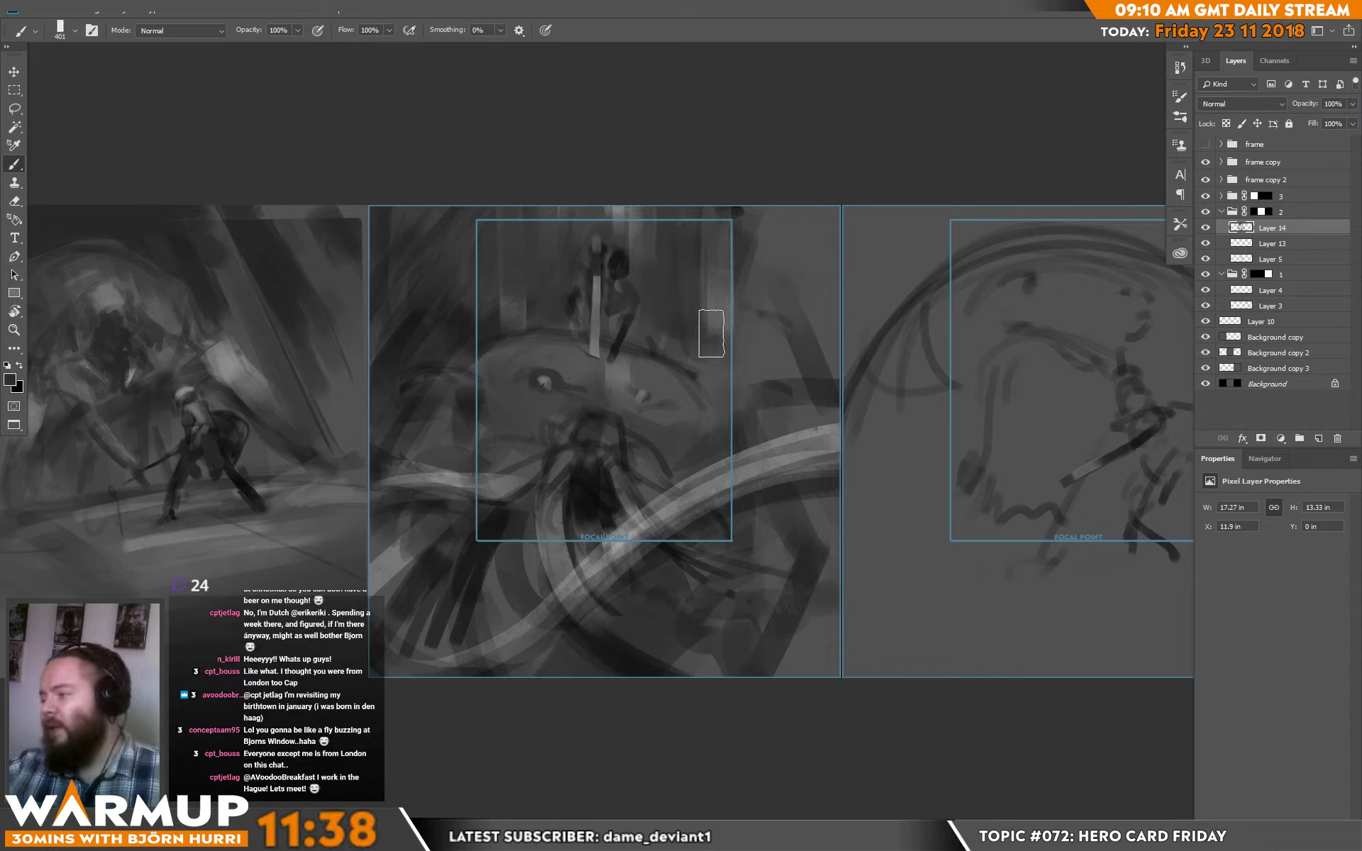
{"action": "mouse_move", "coordinate": [770, 227]}
{"action": "left_mouse_down"}
{"action": "mouse_move", "coordinate": [757, 340]}
{"action": "mouse_move", "coordinate": [786, 353]}
{"action": "left_mouse_up"}
{"action": "left_click_drag", "start_coordinate": [824, 234], "coordinate": [817, 400]}
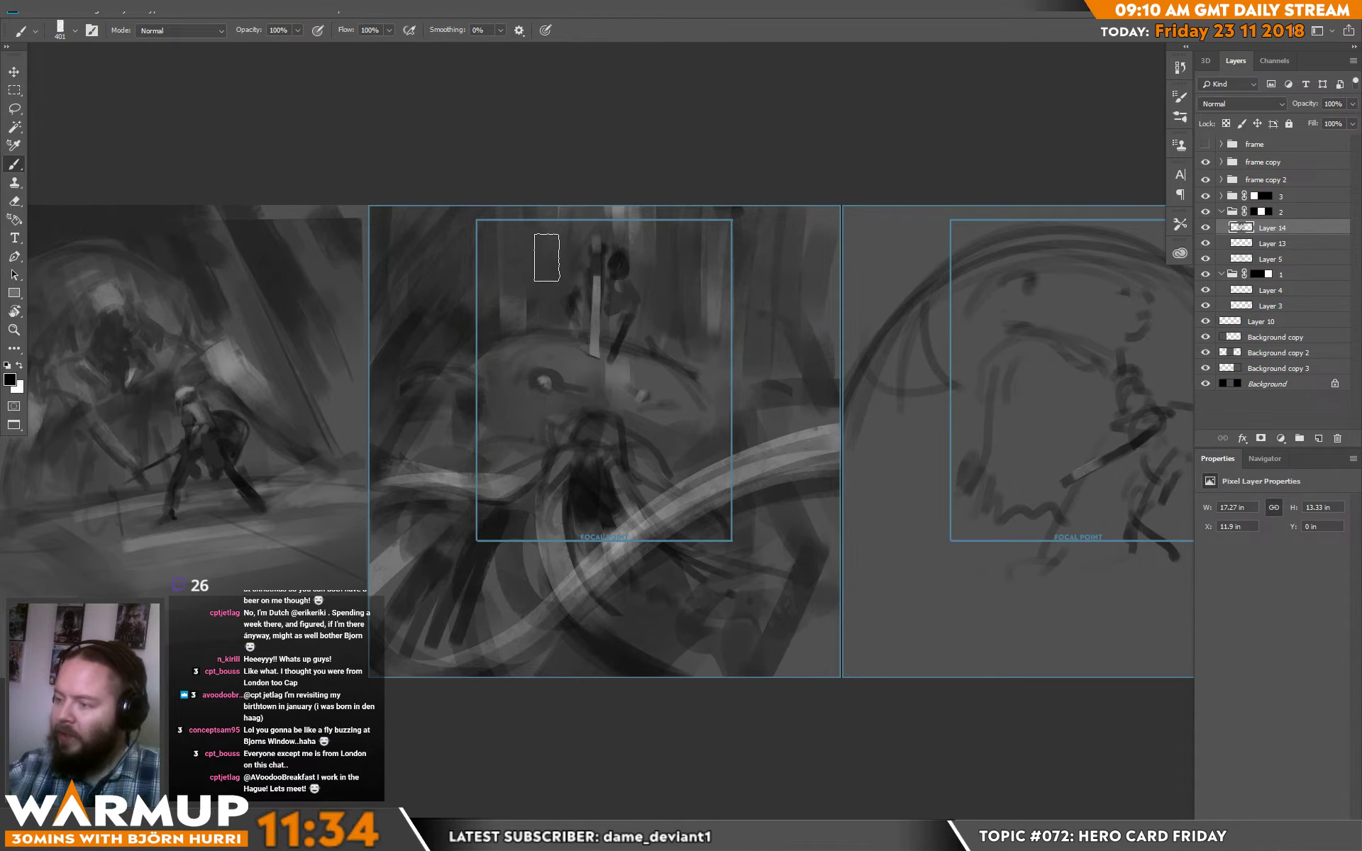
- Paint a thin light vertical stroke above the creature's left brow with an 80 px brush, and set the brush size to 168 px
{"action": "right_click", "coordinate": [529, 368]}
{"action": "left_click_drag", "start_coordinate": [483, 312], "coordinate": [487, 372]}
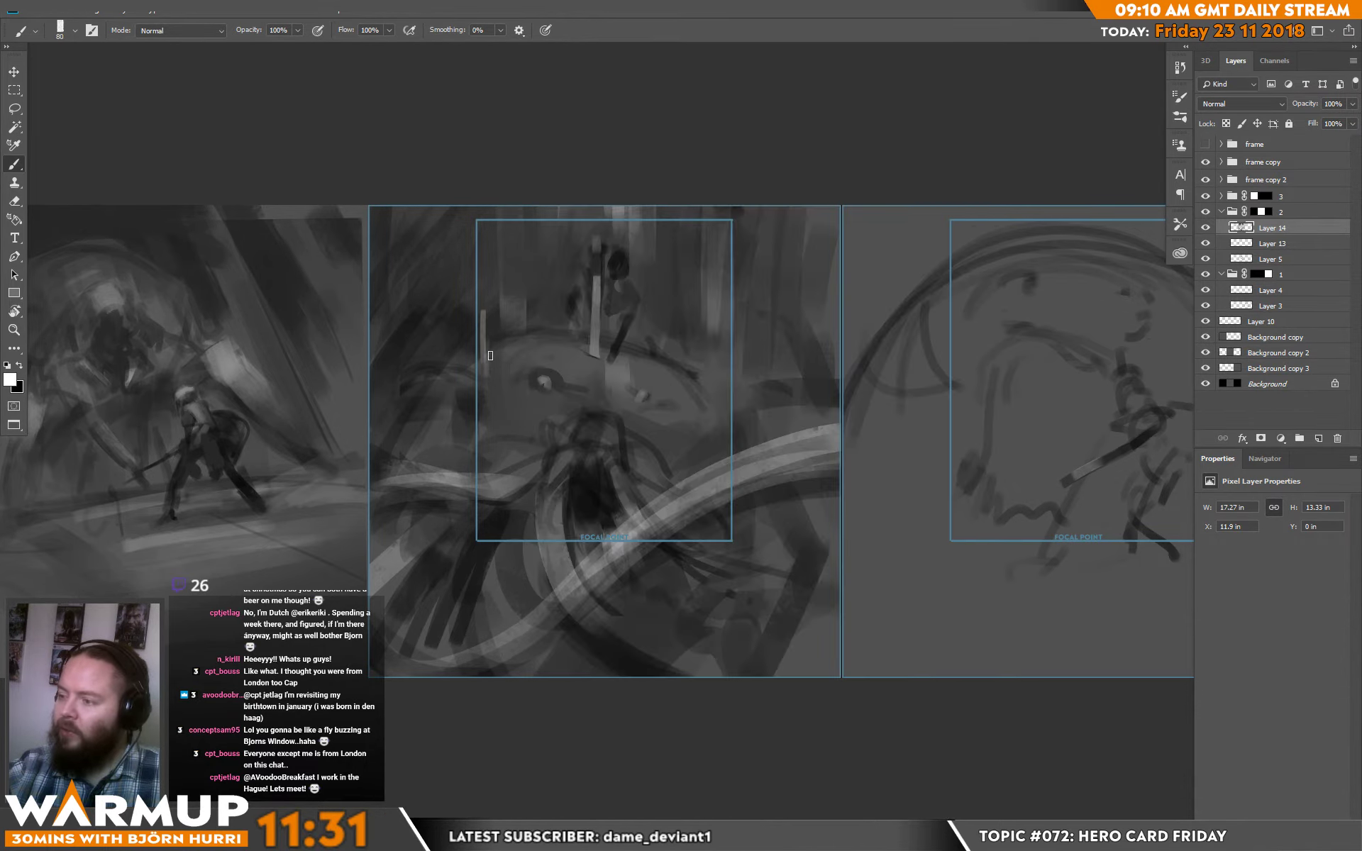
{"action": "right_click", "coordinate": [700, 542]}
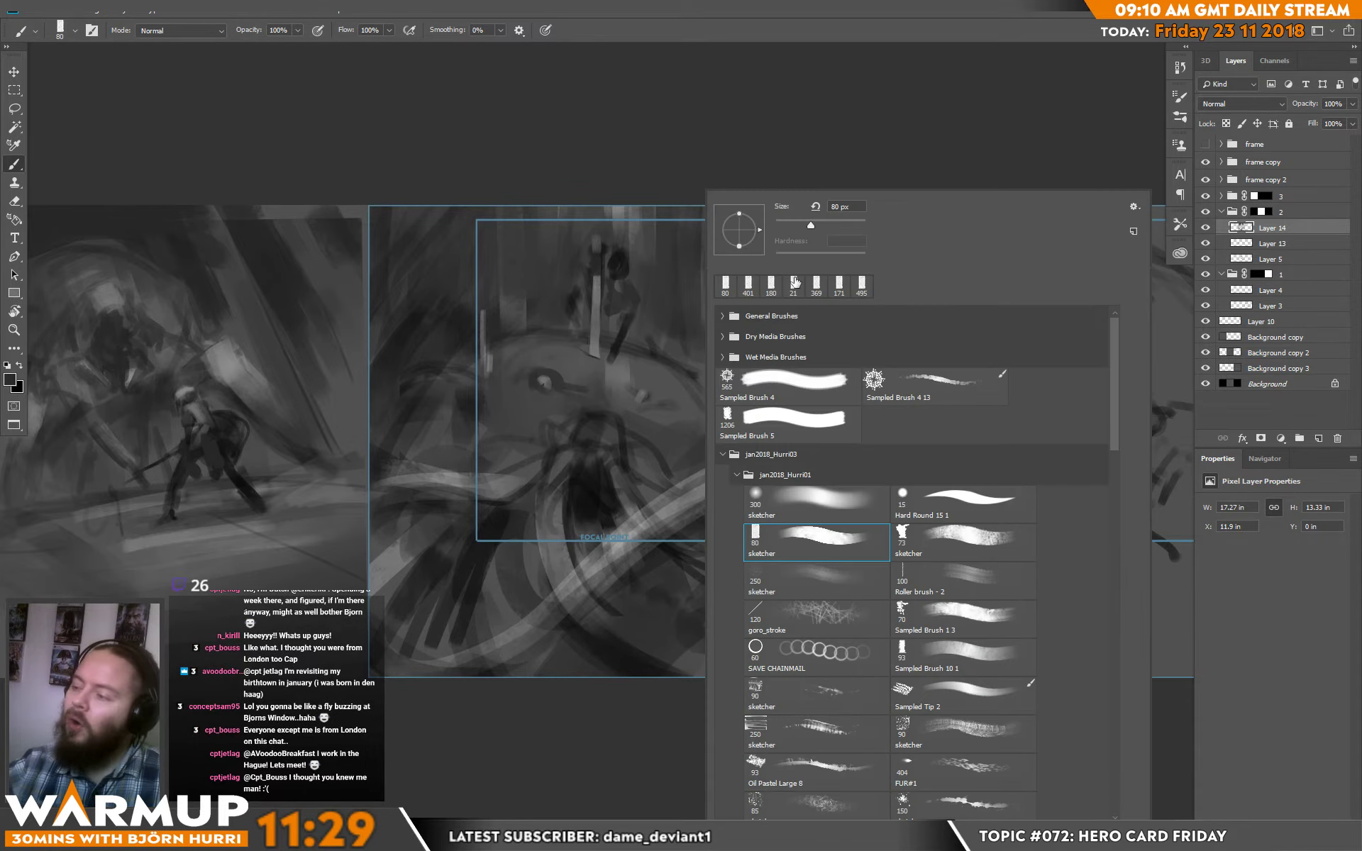
{"action": "left_click", "coordinate": [922, 104]}
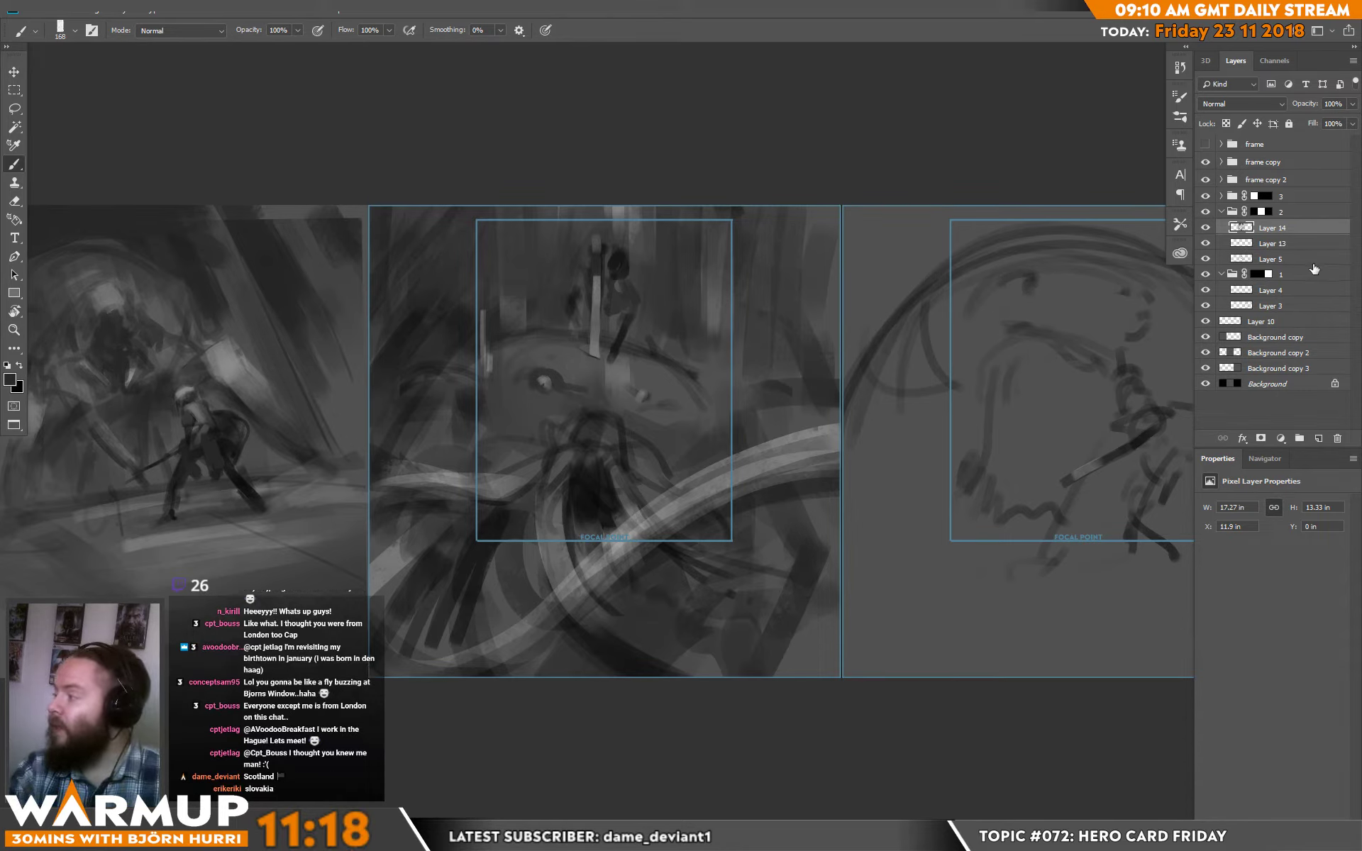
- Merge Layers 5, 13 and 14 in group 2, and scale the merged drawing down to about 92%
{"action": "left_click", "coordinate": [1257, 261], "text": "shift"}
{"action": "key", "text": "ctrl+e"}
{"action": "key", "text": "ctrl+t"}
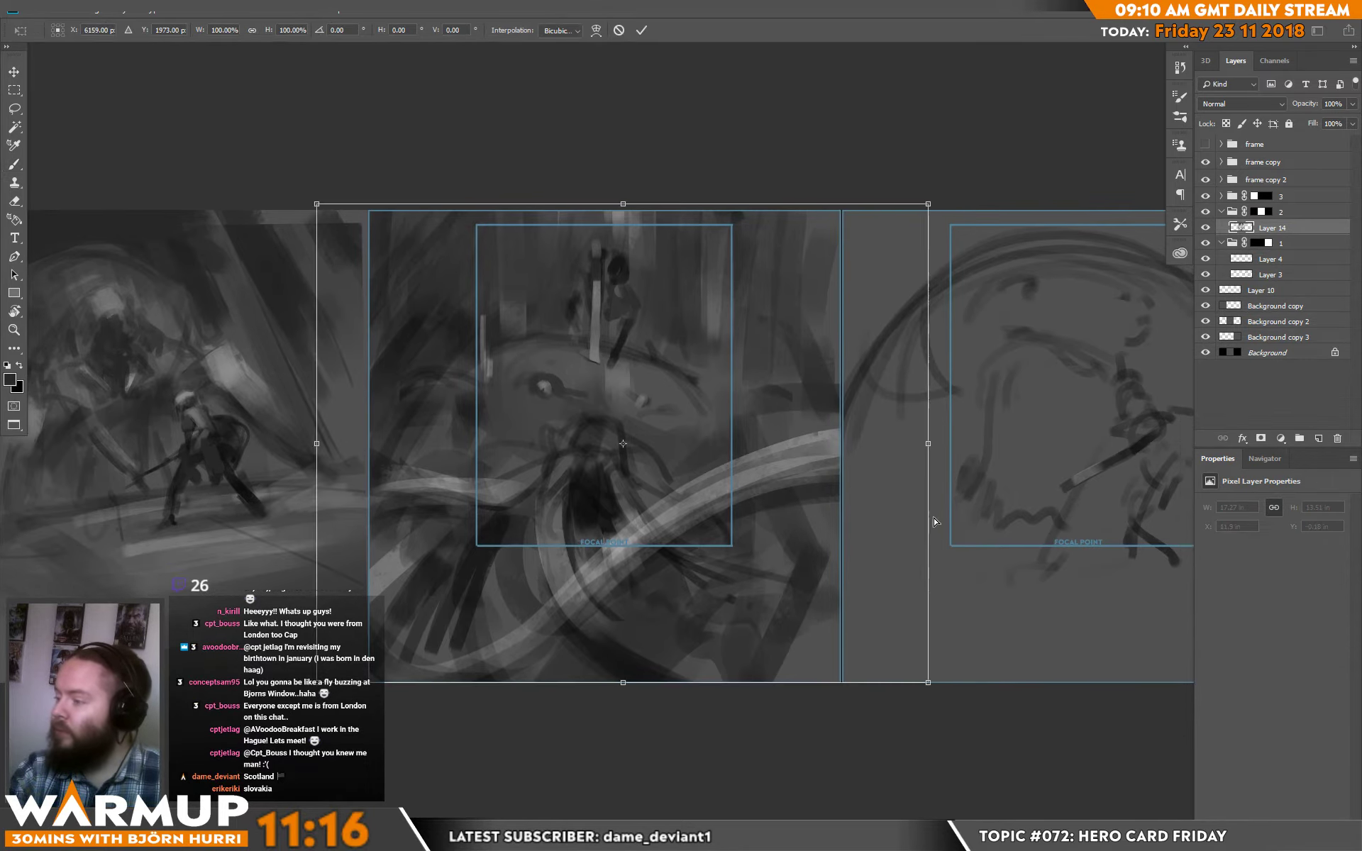
{"action": "left_click_drag", "start_coordinate": [924, 690], "coordinate": [901, 672]}
{"action": "left_click_drag", "start_coordinate": [820, 548], "coordinate": [821, 548]}
{"action": "key", "text": "Return"}
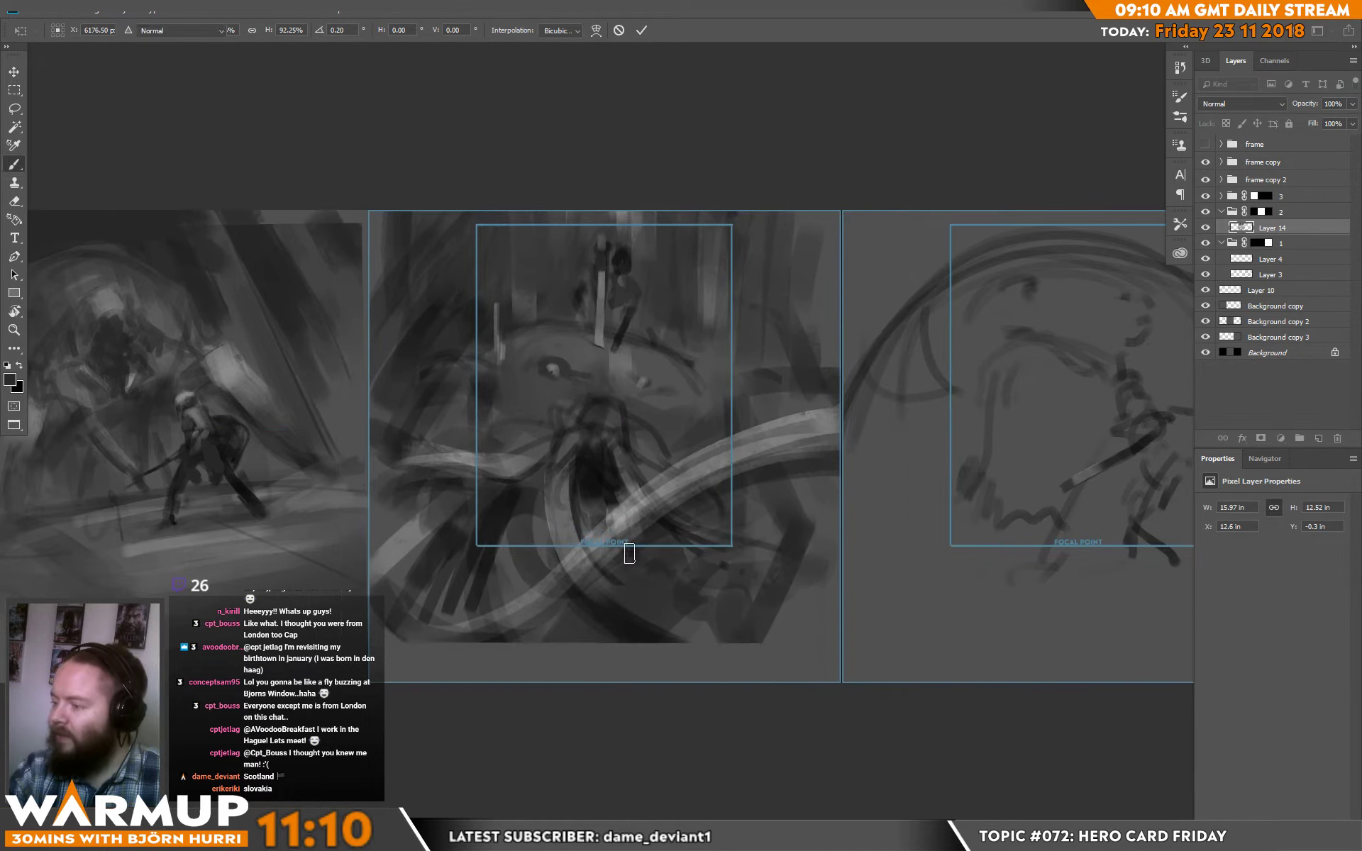
- Add a layer above Layer 14, sample a light grey and paint a long tentacle slanting across the middle panel from its left edge
{"action": "left_click", "coordinate": [1311, 442]}
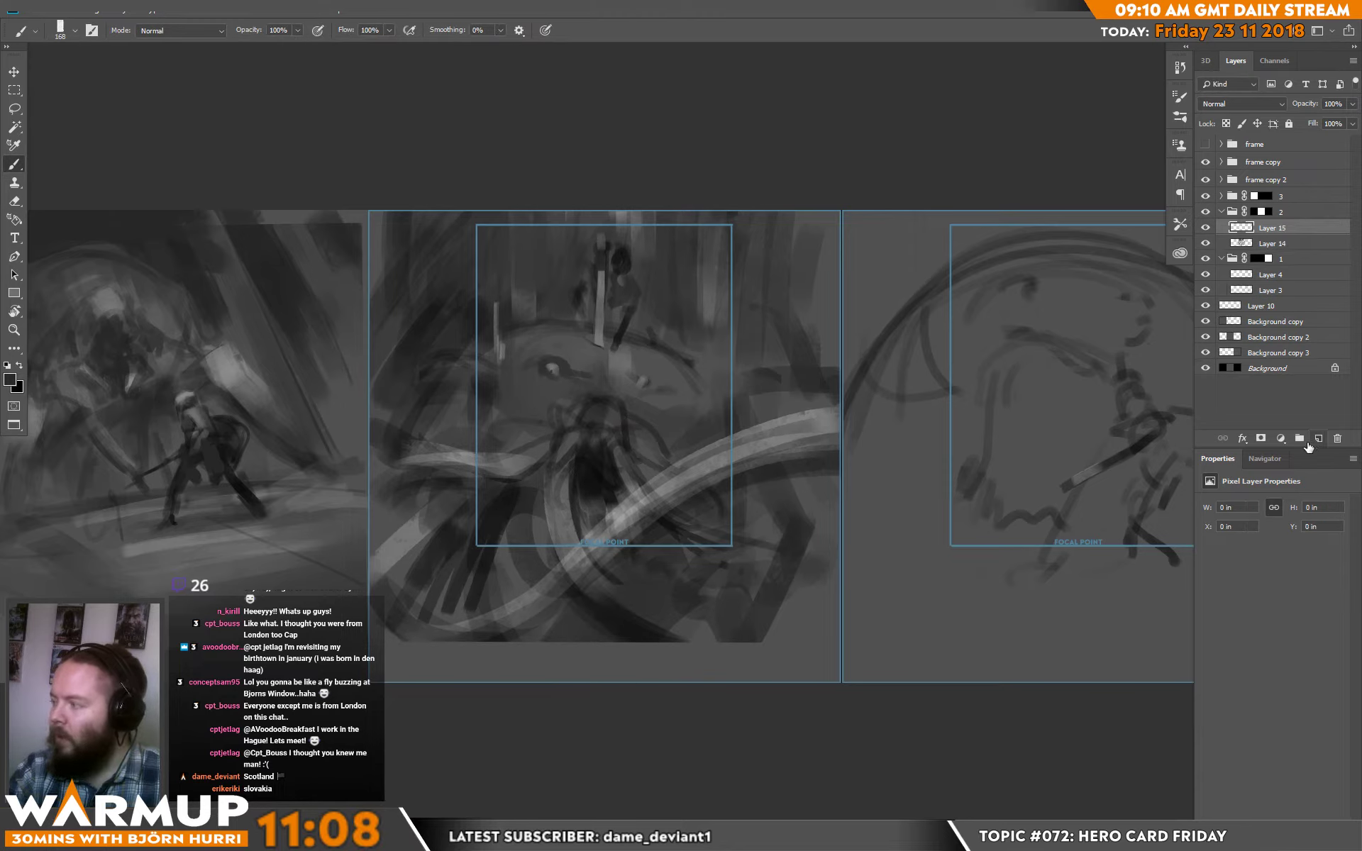
{"action": "left_click", "coordinate": [465, 455], "text": "alt"}
{"action": "mouse_move", "coordinate": [340, 467]}
{"action": "left_mouse_down"}
{"action": "mouse_move", "coordinate": [638, 568]}
{"action": "mouse_move", "coordinate": [337, 481]}
{"action": "mouse_move", "coordinate": [671, 551]}
{"action": "mouse_move", "coordinate": [458, 498]}
{"action": "mouse_move", "coordinate": [605, 531]}
{"action": "left_mouse_up"}
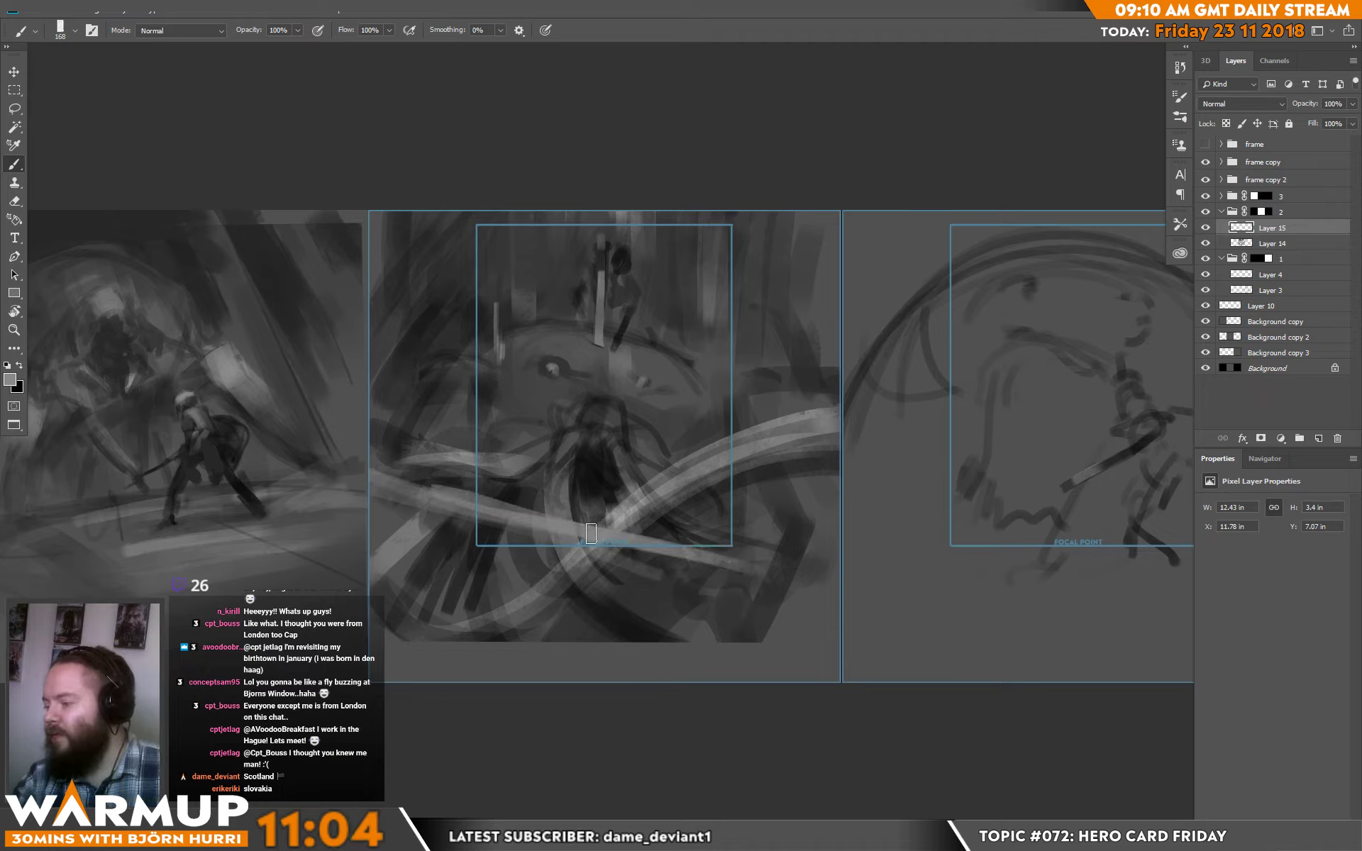
{"action": "key", "text": "e"}
{"action": "key", "text": "b"}
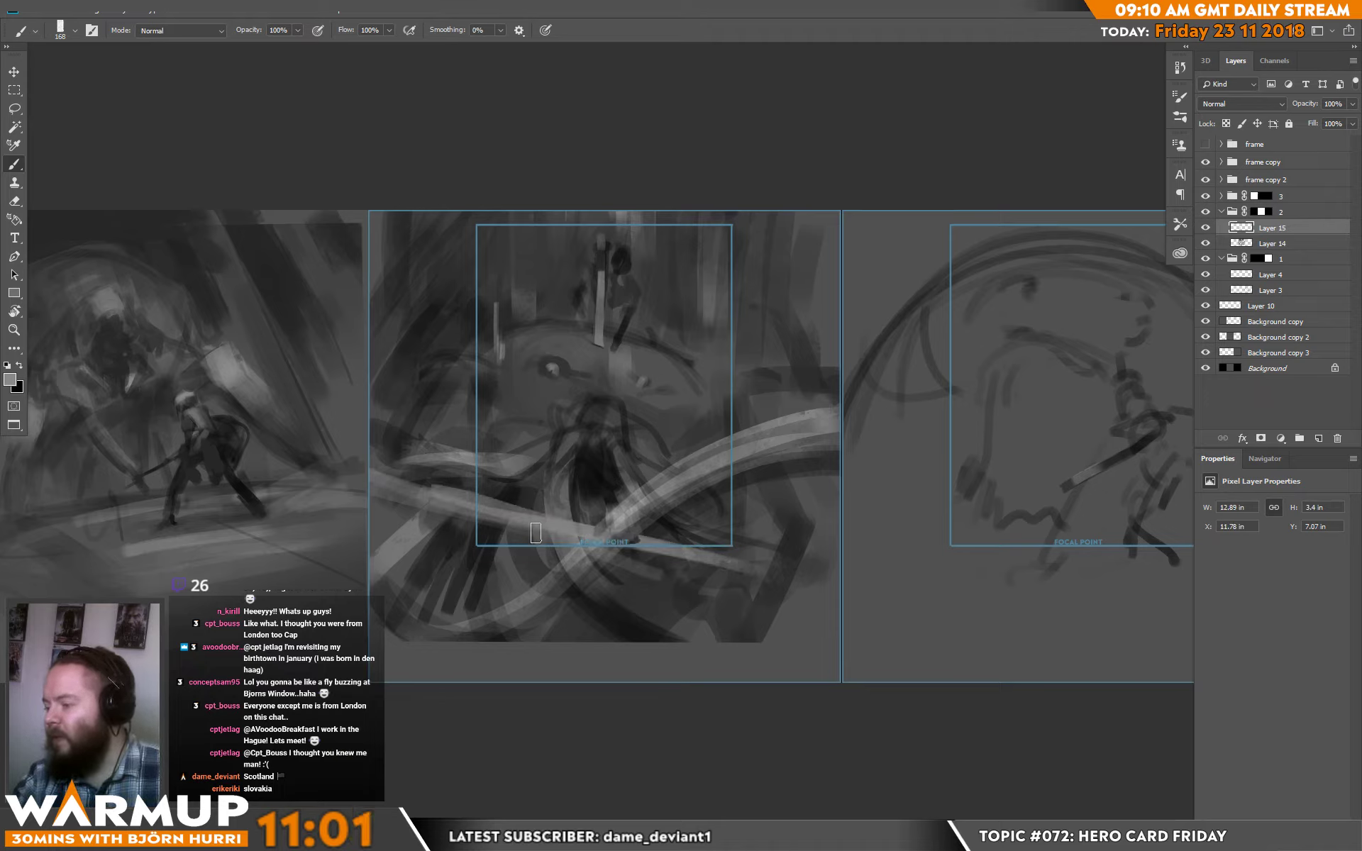
{"action": "left_click_drag", "start_coordinate": [635, 549], "coordinate": [878, 586]}
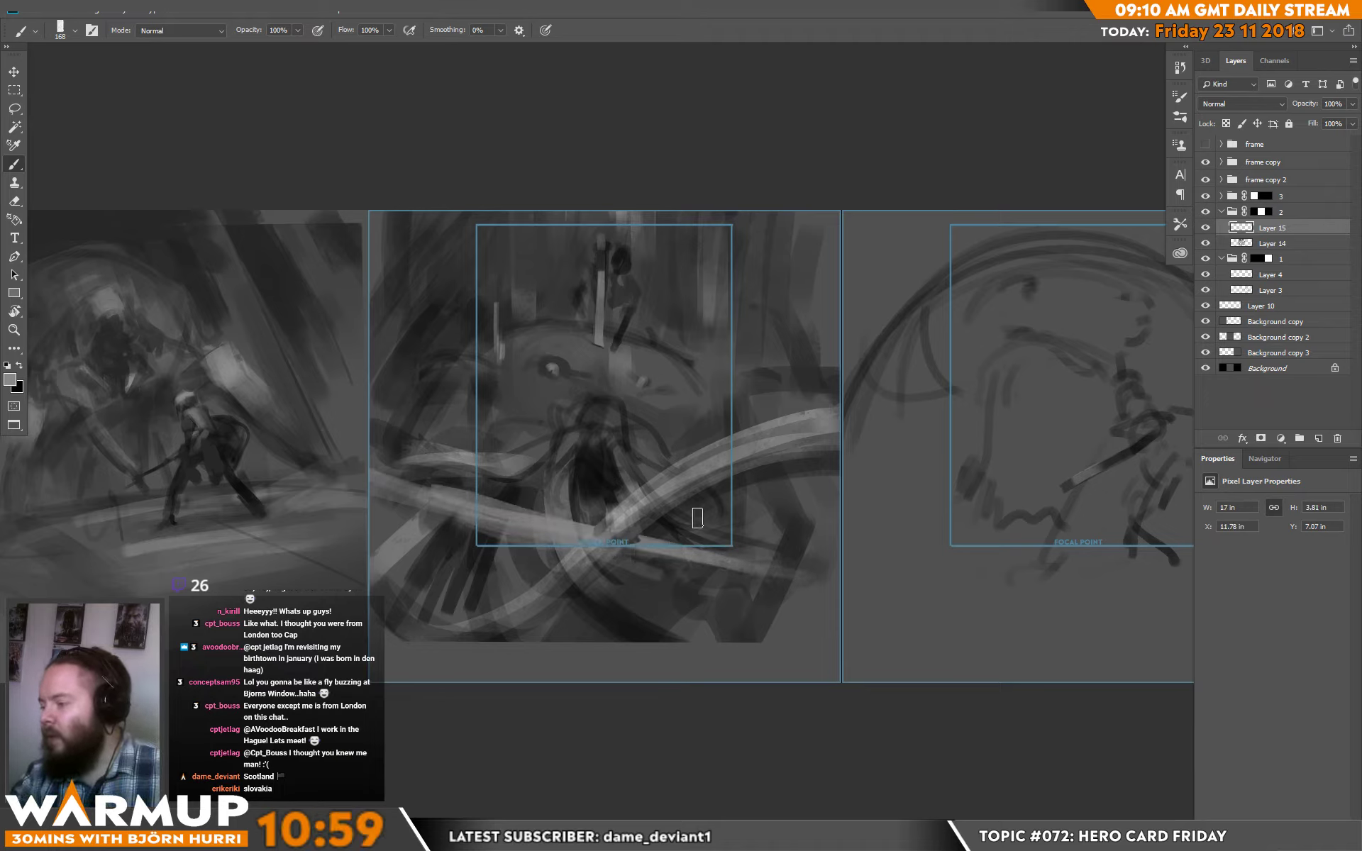
{"action": "mouse_move", "coordinate": [696, 518]}
{"action": "left_mouse_down"}
{"action": "mouse_move", "coordinate": [763, 508]}
{"action": "mouse_move", "coordinate": [802, 533]}
{"action": "left_mouse_up"}
- Add light strokes to the background right of the creature and vertical ones left of the hero, and enlarge the brush to 448 px
{"action": "mouse_move", "coordinate": [732, 417]}
{"action": "left_mouse_down"}
{"action": "mouse_move", "coordinate": [718, 321]}
{"action": "mouse_move", "coordinate": [714, 357]}
{"action": "mouse_move", "coordinate": [703, 353]}
{"action": "mouse_move", "coordinate": [712, 263]}
{"action": "mouse_move", "coordinate": [690, 316]}
{"action": "mouse_move", "coordinate": [694, 353]}
{"action": "mouse_move", "coordinate": [730, 378]}
{"action": "mouse_move", "coordinate": [830, 394]}
{"action": "left_mouse_up"}
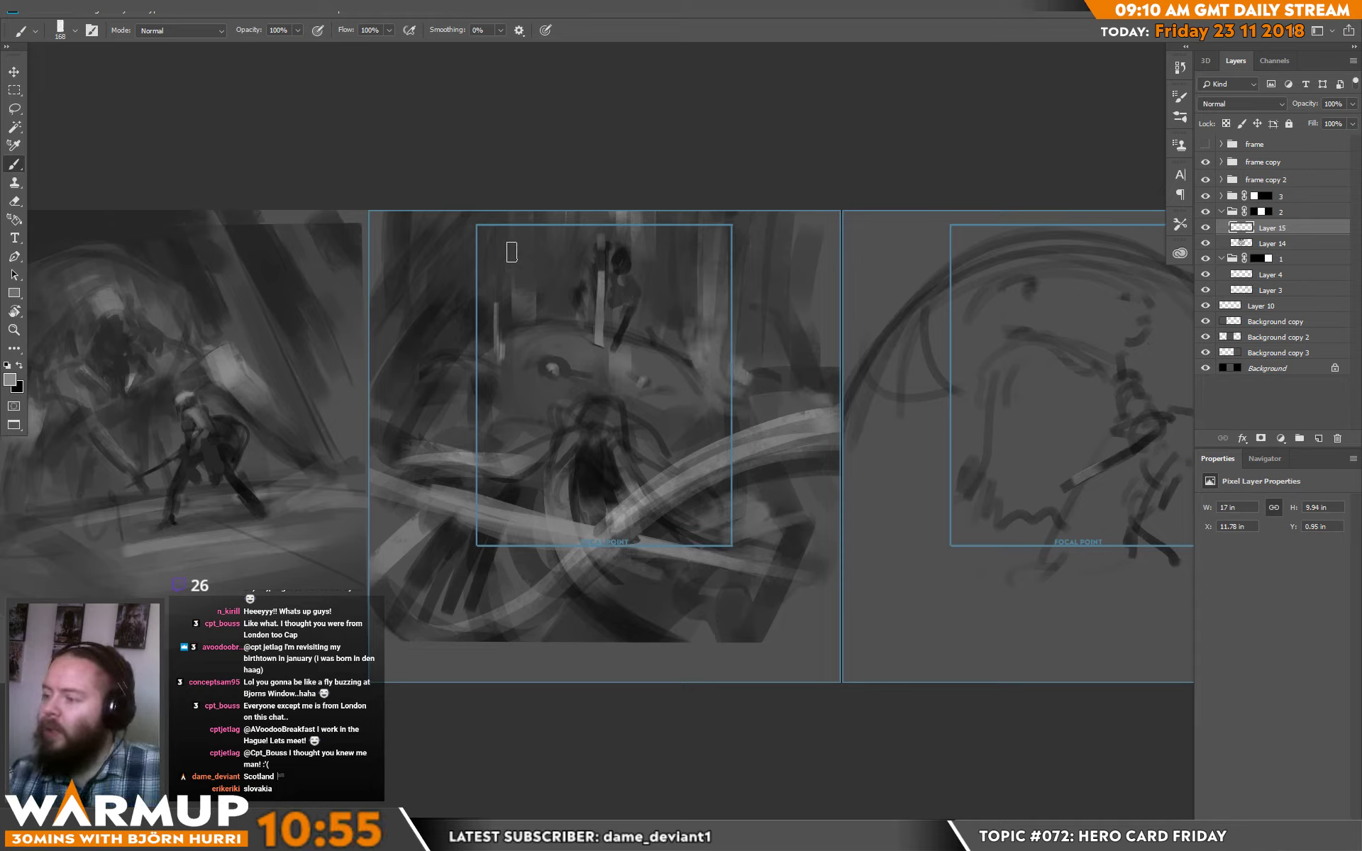
{"action": "left_click_drag", "start_coordinate": [517, 255], "coordinate": [517, 317]}
{"action": "left_click_drag", "start_coordinate": [564, 188], "coordinate": [565, 230]}
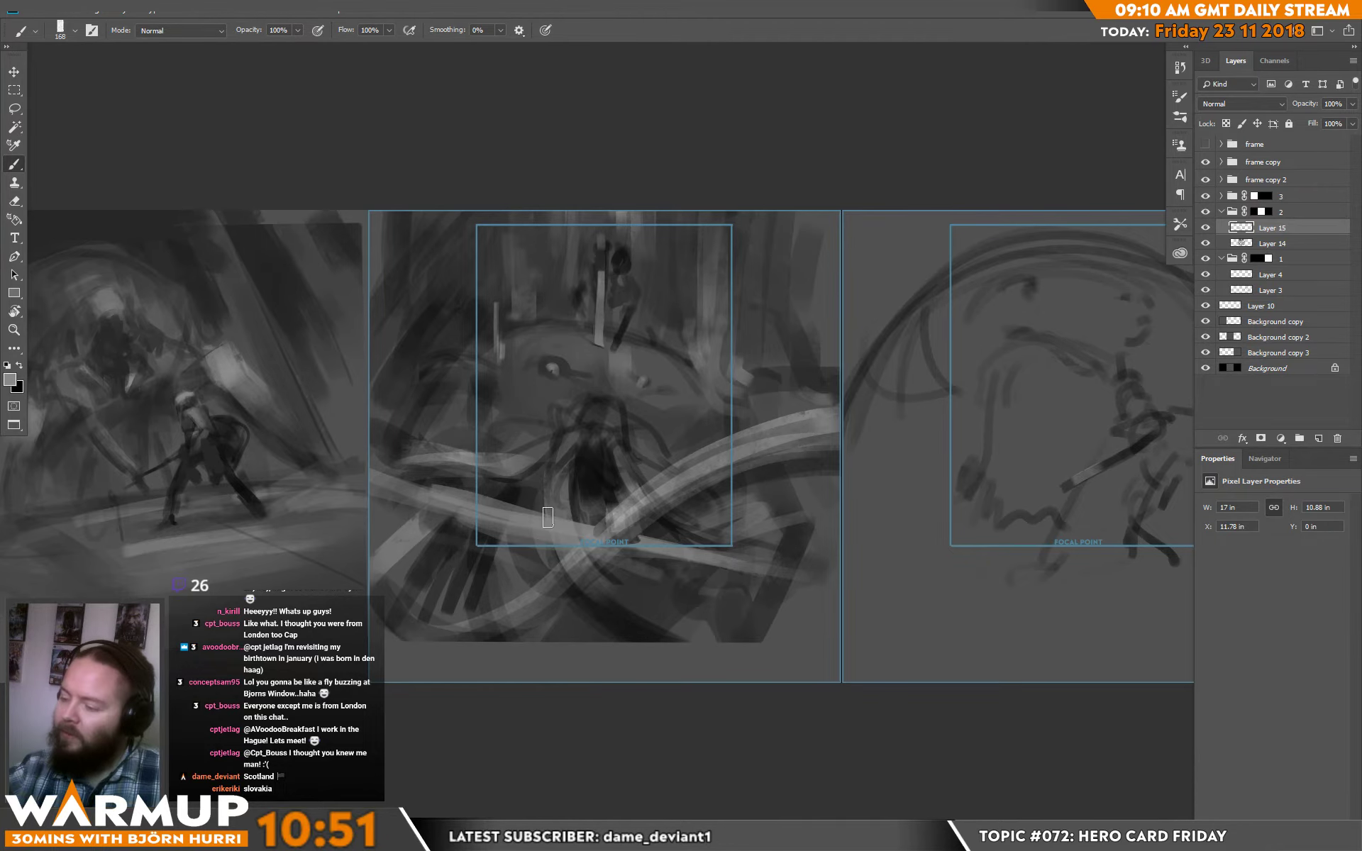
{"action": "right_click", "coordinate": [554, 518]}
{"action": "mouse_move", "coordinate": [388, 536]}
{"action": "left_mouse_down"}
{"action": "mouse_move", "coordinate": [497, 514]}
{"action": "mouse_move", "coordinate": [415, 546]}
{"action": "mouse_move", "coordinate": [430, 635]}
{"action": "left_mouse_up"}
{"action": "left_click", "coordinate": [512, 545], "text": "alt"}
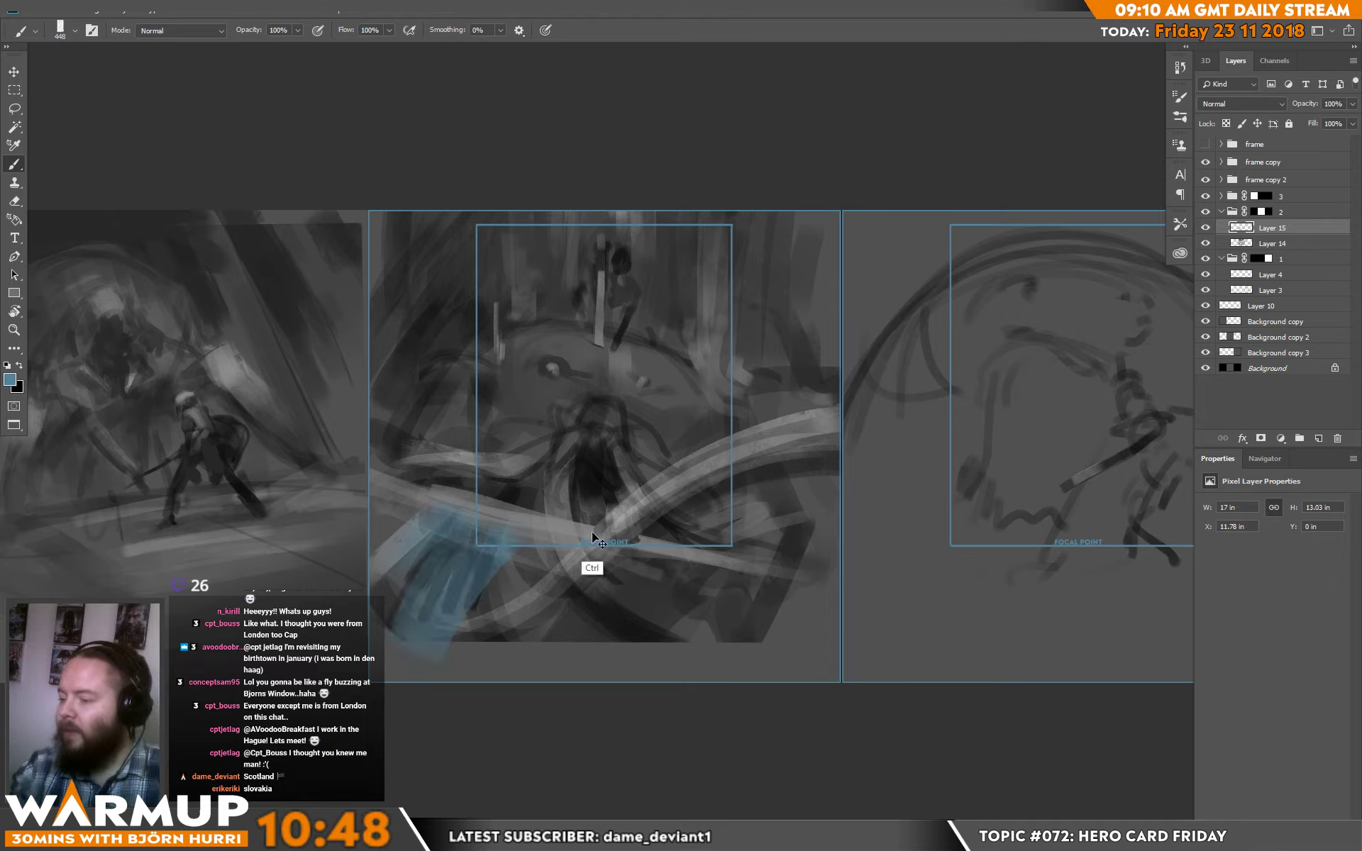
{"action": "key", "text": "ctrl+z"}
{"action": "key", "text": "ctrl+z"}
- Sample dark grey tones and brush them over the middle panel's lower third, filling its empty bottom strip, and undo the last stroke
{"action": "left_click", "coordinate": [529, 557], "text": "alt"}
{"action": "left_click_drag", "start_coordinate": [534, 535], "coordinate": [426, 614]}
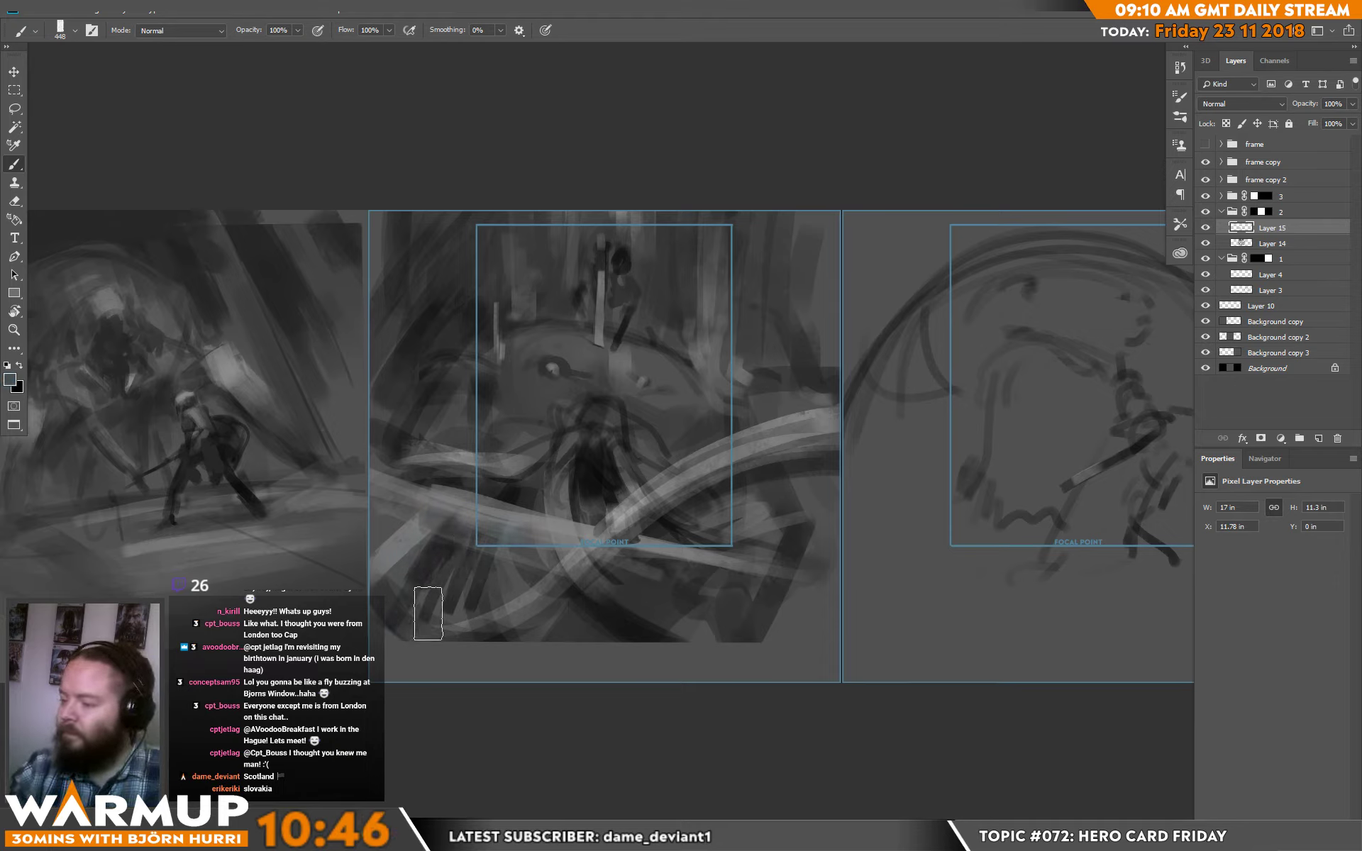
{"action": "left_click_drag", "start_coordinate": [469, 534], "coordinate": [452, 680]}
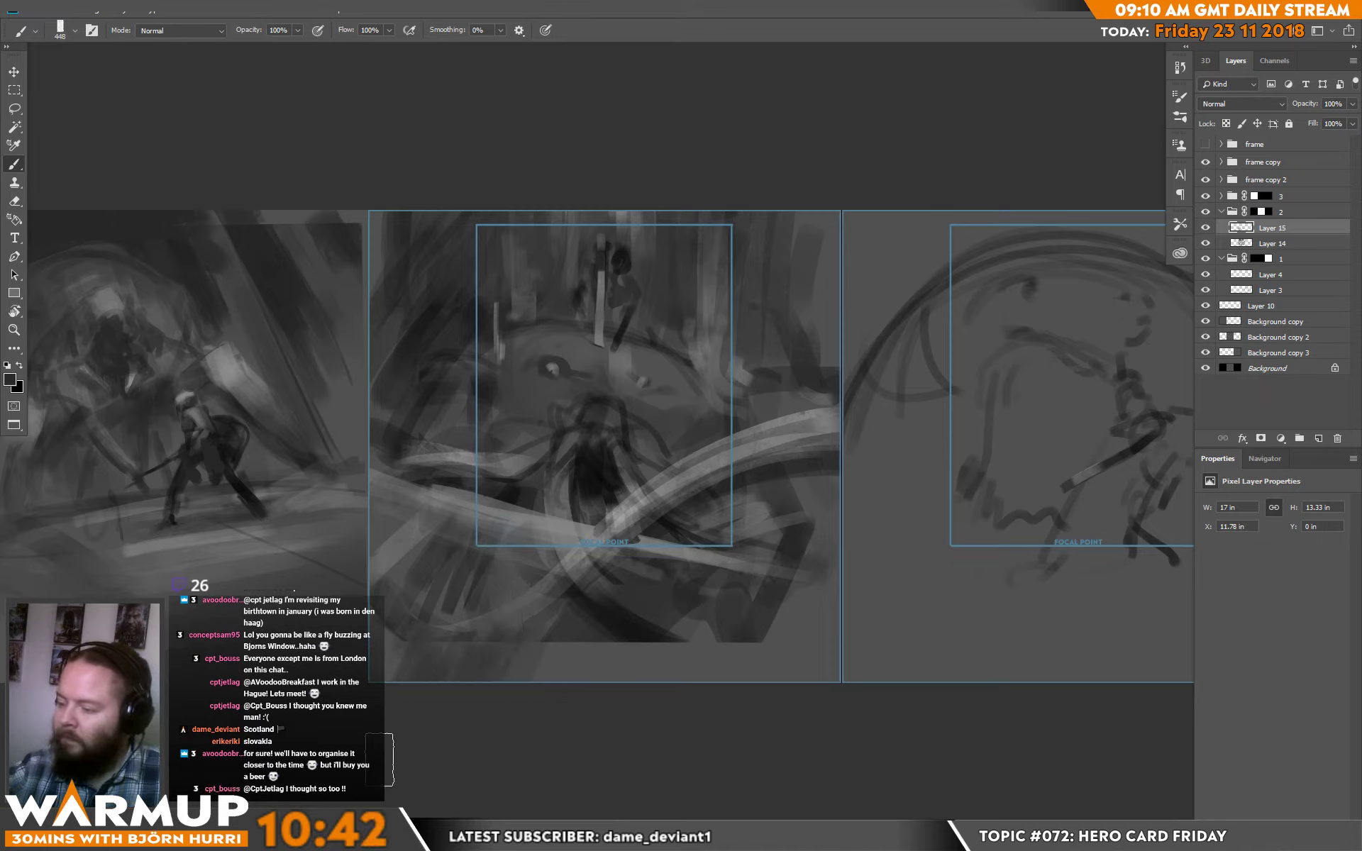
{"action": "mouse_move", "coordinate": [609, 699]}
{"action": "left_mouse_down"}
{"action": "mouse_move", "coordinate": [783, 717]}
{"action": "mouse_move", "coordinate": [825, 678]}
{"action": "left_mouse_up"}
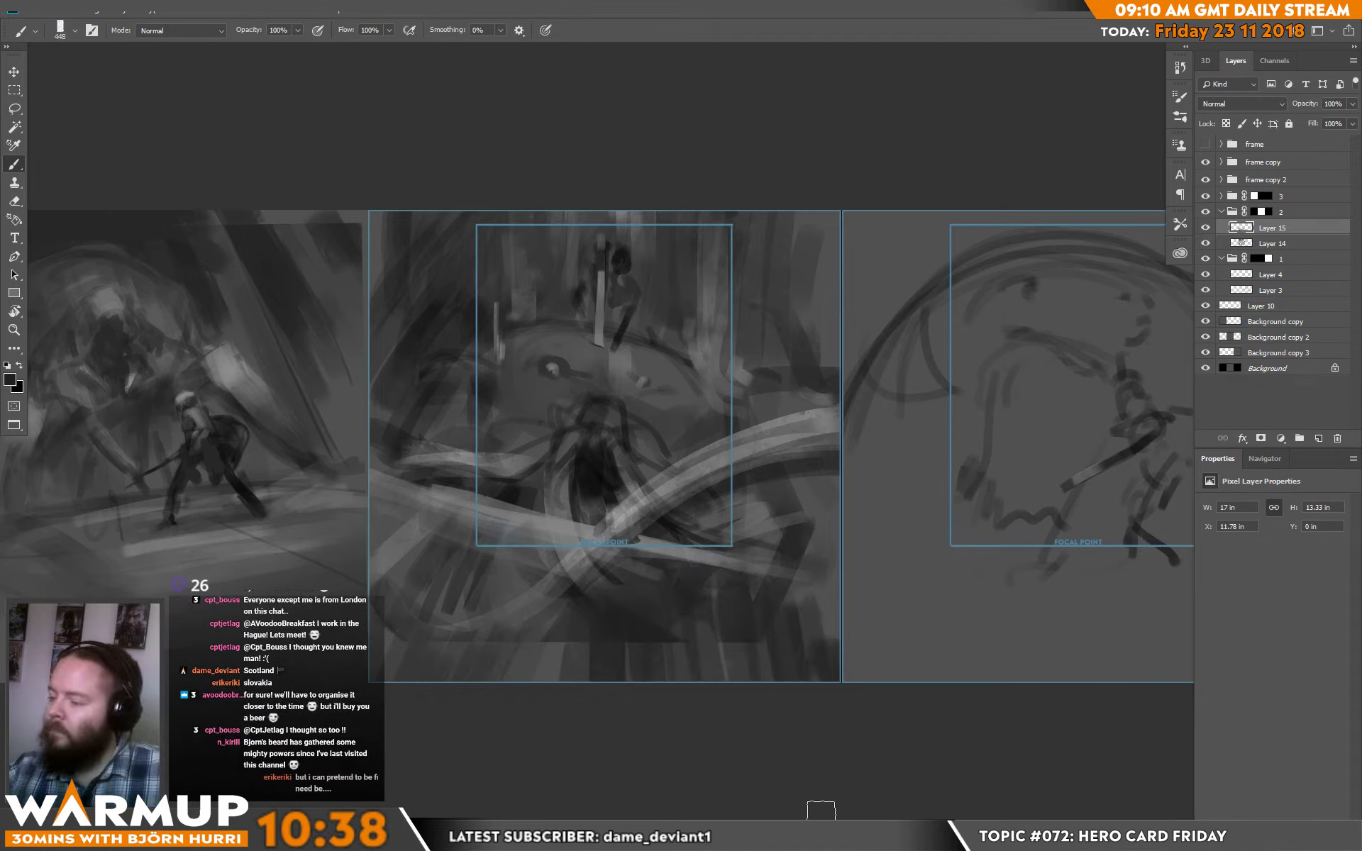
{"action": "key", "text": "x"}
{"action": "left_click_drag", "start_coordinate": [451, 589], "coordinate": [699, 601]}
{"action": "key", "text": "ctrl+z"}
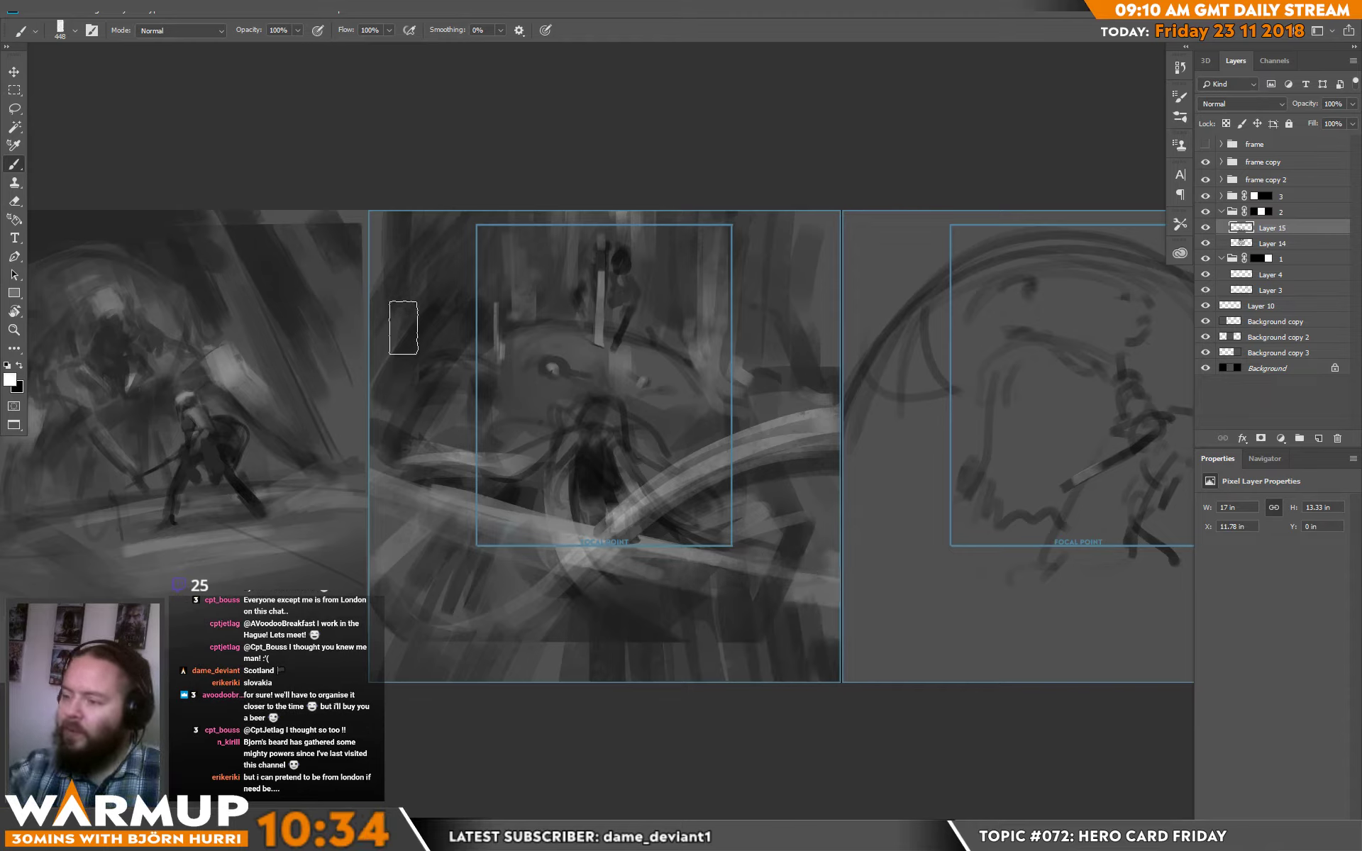
- Brush sampled tone into the middle panel's left background, and set up a fine brush with white as the foreground colour
{"action": "left_click", "coordinate": [394, 351], "text": "alt"}
{"action": "left_click_drag", "start_coordinate": [410, 275], "coordinate": [415, 306]}
{"action": "key", "text": "d"}
{"action": "key", "text": "x"}
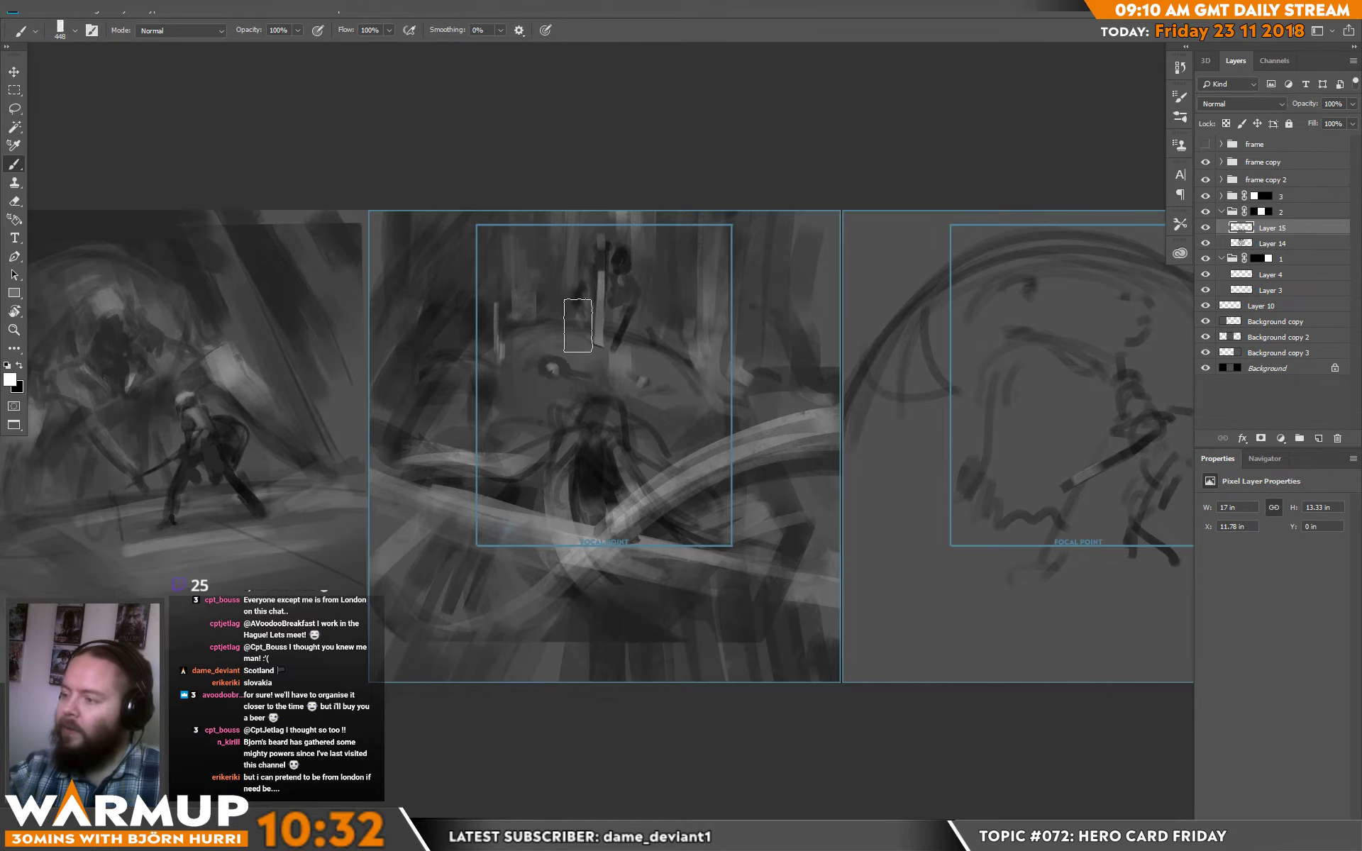
{"action": "right_click", "coordinate": [583, 321]}
{"action": "left_click_drag", "start_coordinate": [690, 221], "coordinate": [669, 224]}
{"action": "mouse_move", "coordinate": [518, 212]}
{"action": "left_mouse_down"}
{"action": "mouse_move", "coordinate": [515, 246]}
{"action": "mouse_move", "coordinate": [544, 298]}
{"action": "left_mouse_up"}
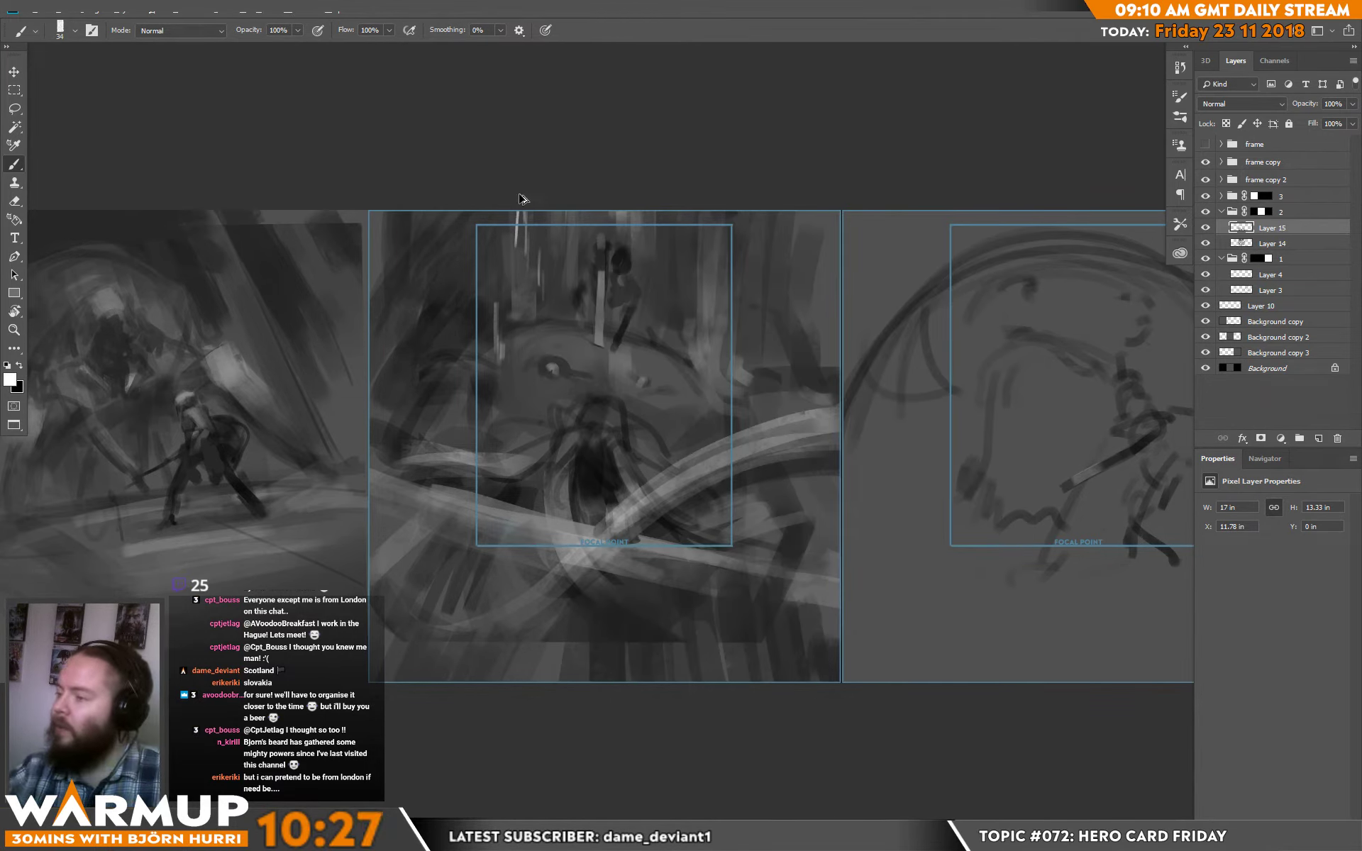
{"action": "key", "text": "ctrl+alt+z"}
{"action": "key", "text": "ctrl+alt+z"}
{"action": "key", "text": "ctrl+alt+z"}
{"action": "key", "text": "ctrl+alt+z"}
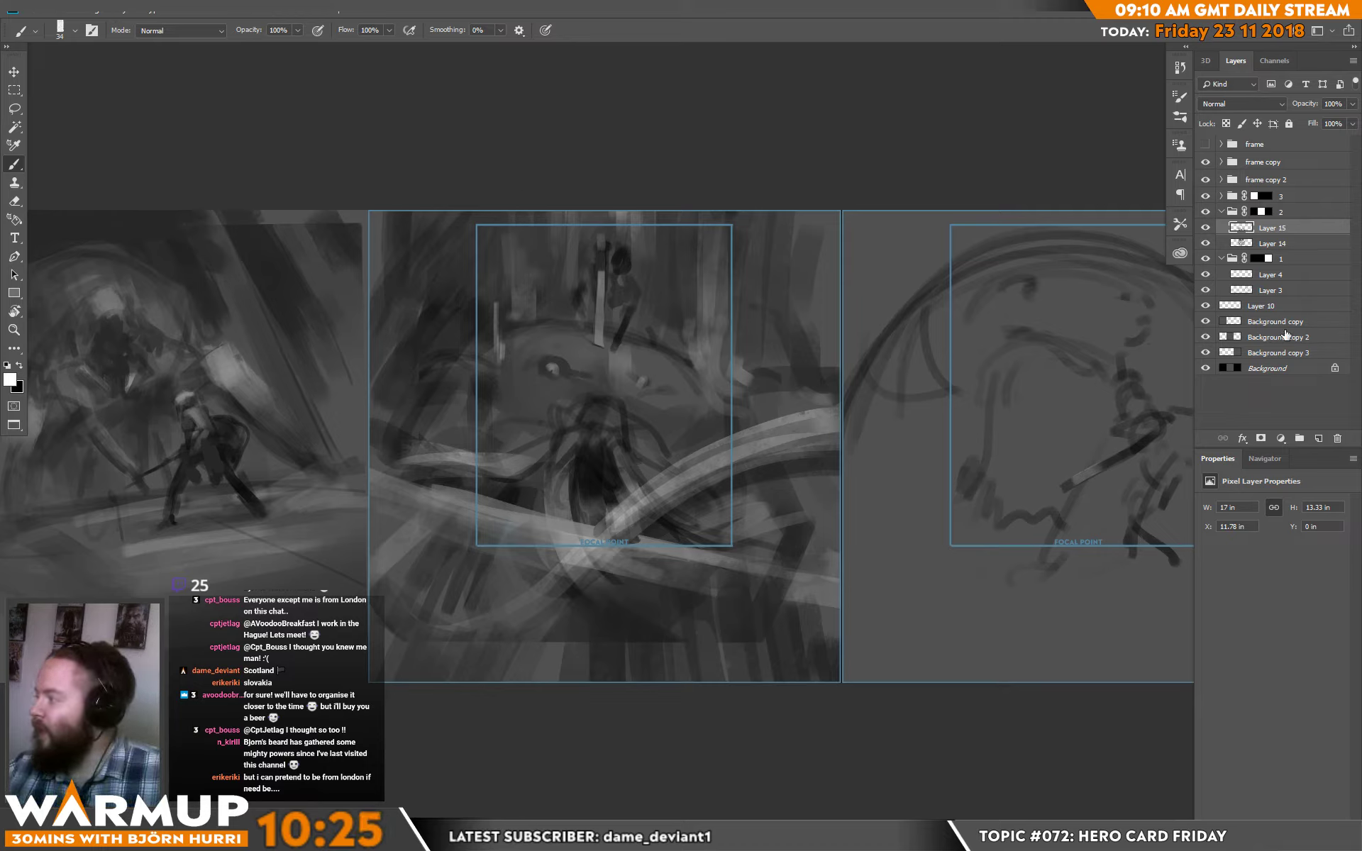
- Add a layer above Layer 15 and paint thin white vertical streaks across the upper background around the middle hero
{"action": "left_click", "coordinate": [1318, 439]}
{"action": "mouse_move", "coordinate": [547, 203]}
{"action": "left_mouse_down"}
{"action": "mouse_move", "coordinate": [546, 269]}
{"action": "mouse_move", "coordinate": [553, 240]}
{"action": "mouse_move", "coordinate": [562, 287]}
{"action": "mouse_move", "coordinate": [533, 227]}
{"action": "mouse_move", "coordinate": [523, 277]}
{"action": "left_mouse_up"}
{"action": "left_click_drag", "start_coordinate": [523, 307], "coordinate": [519, 324]}
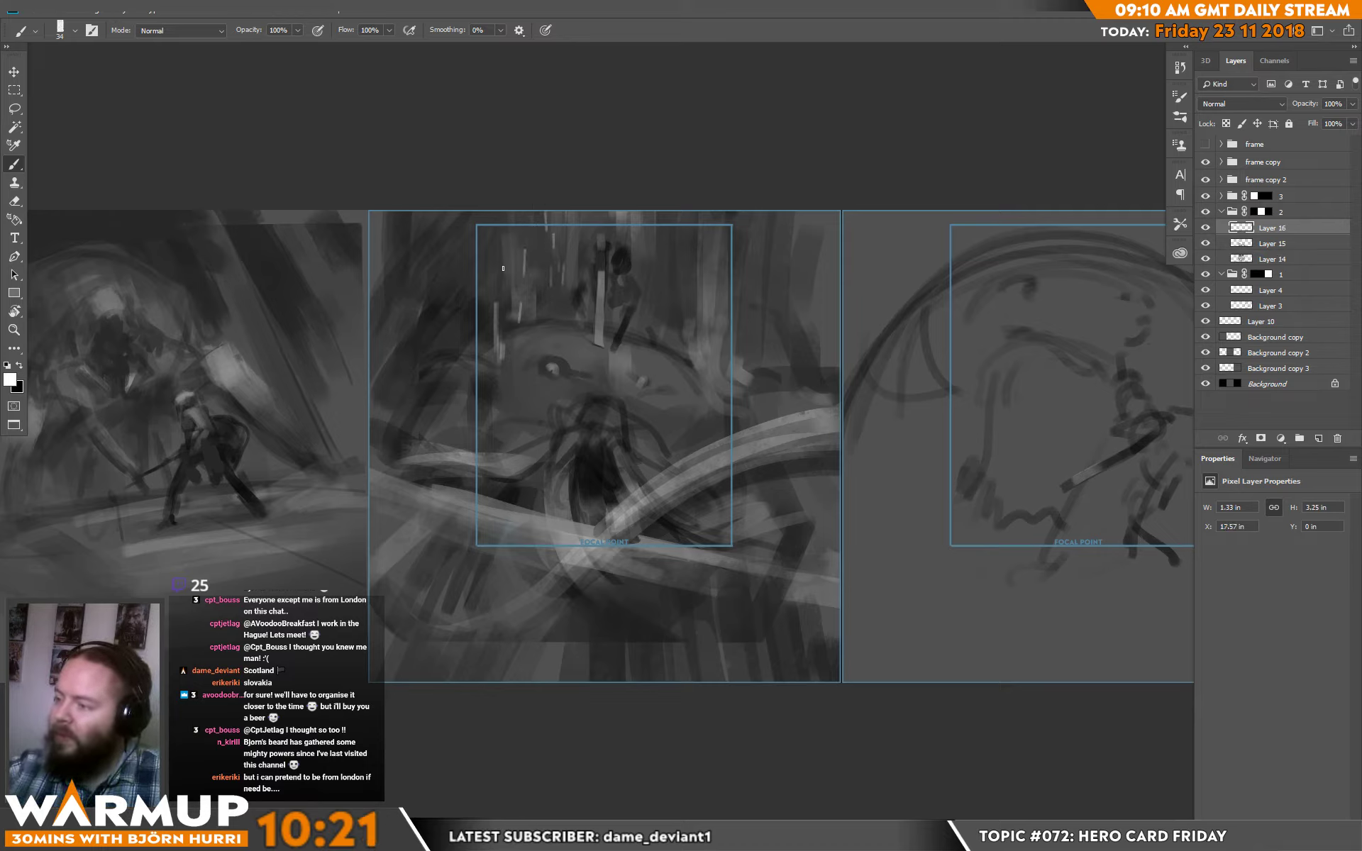
{"action": "mouse_move", "coordinate": [659, 226]}
{"action": "left_mouse_down"}
{"action": "mouse_move", "coordinate": [658, 277]}
{"action": "mouse_move", "coordinate": [669, 240]}
{"action": "mouse_move", "coordinate": [672, 317]}
{"action": "left_mouse_up"}
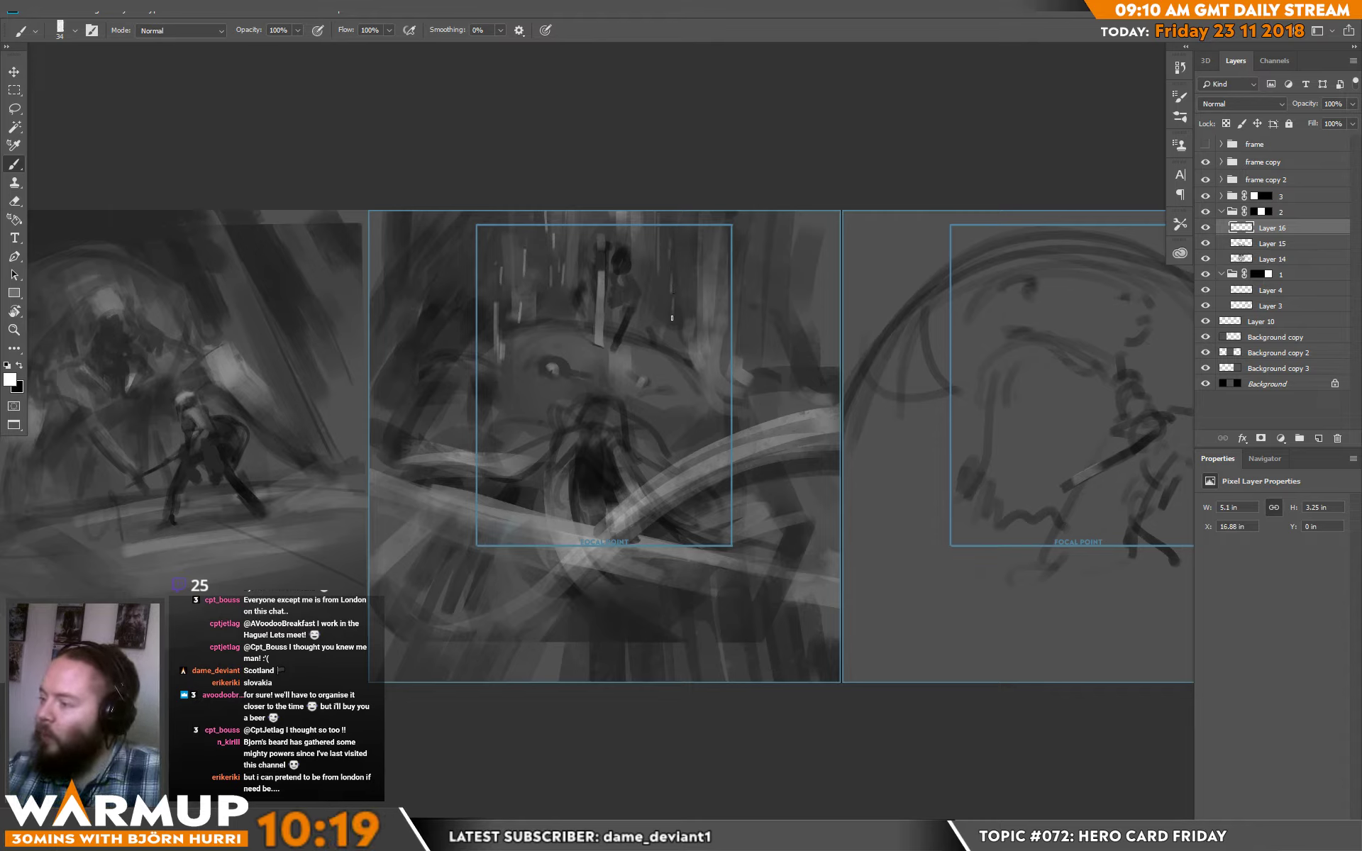
{"action": "mouse_move", "coordinate": [680, 236]}
{"action": "left_mouse_down"}
{"action": "mouse_move", "coordinate": [688, 257]}
{"action": "mouse_move", "coordinate": [718, 228]}
{"action": "left_mouse_up"}
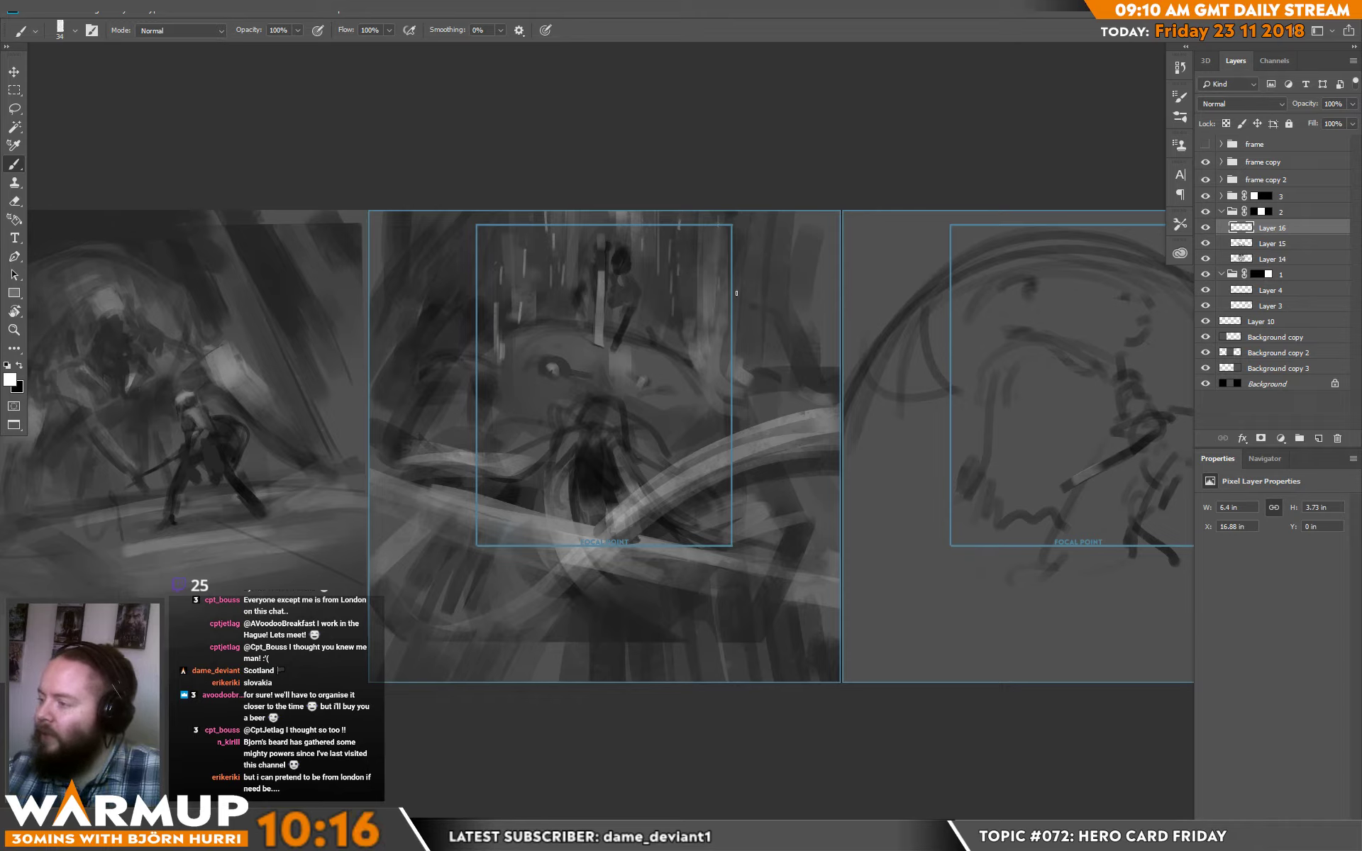
{"action": "left_click_drag", "start_coordinate": [736, 293], "coordinate": [745, 300]}
{"action": "left_click_drag", "start_coordinate": [762, 369], "coordinate": [763, 384]}
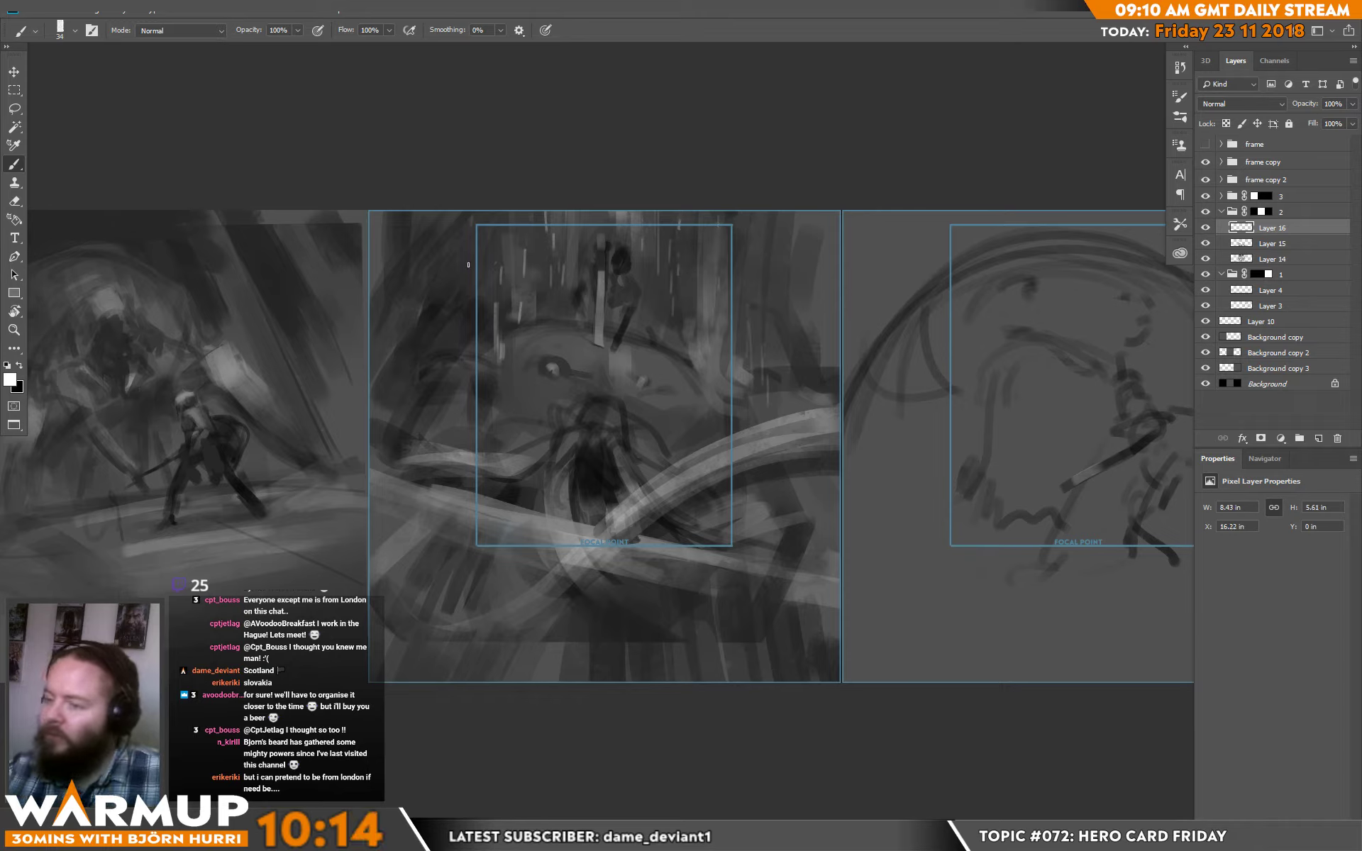
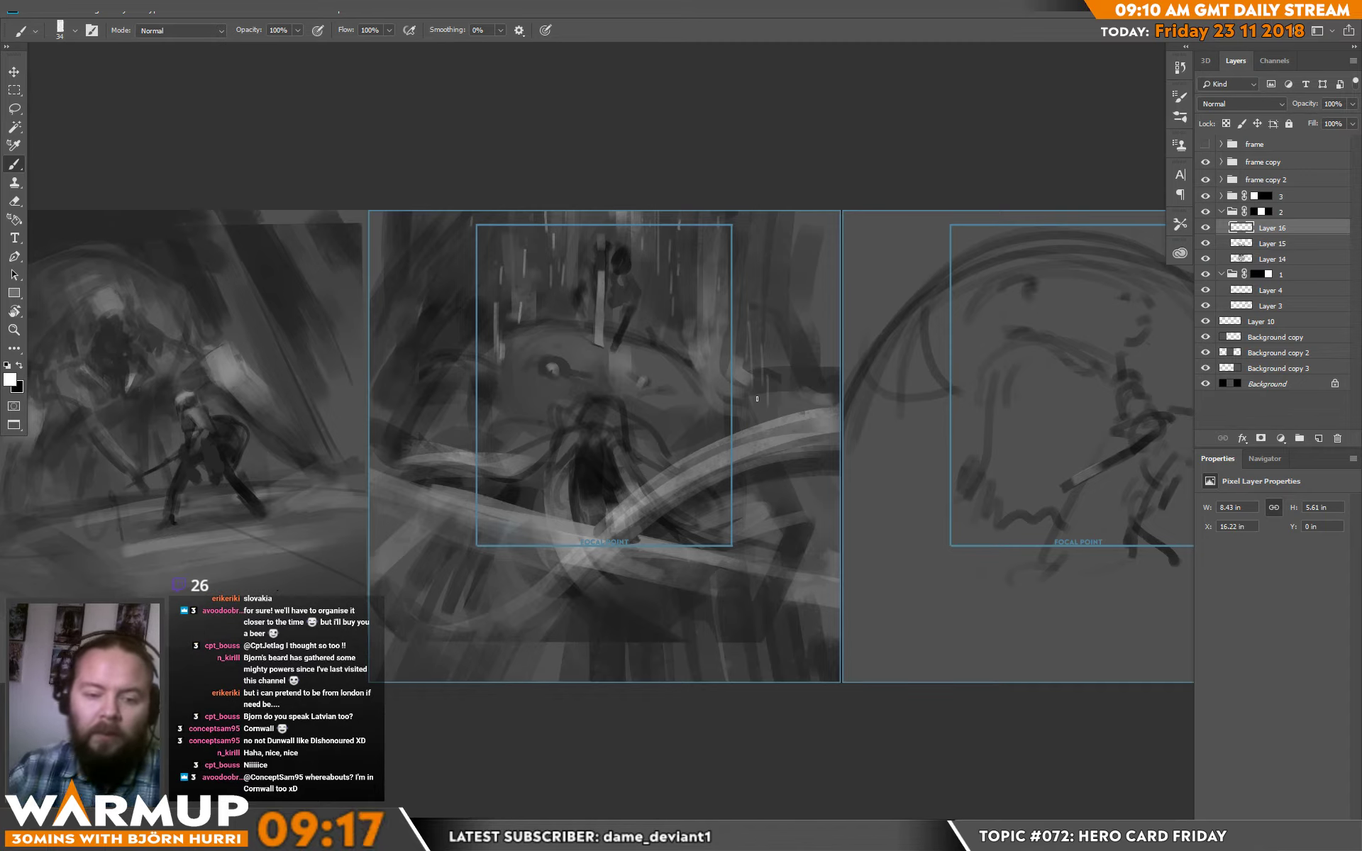
- Set black as the foreground, enlarge the brush to 117 px and darken the background beside the middle creature's head
{"action": "left_click_drag", "start_coordinate": [935, 554], "coordinate": [829, 531]}
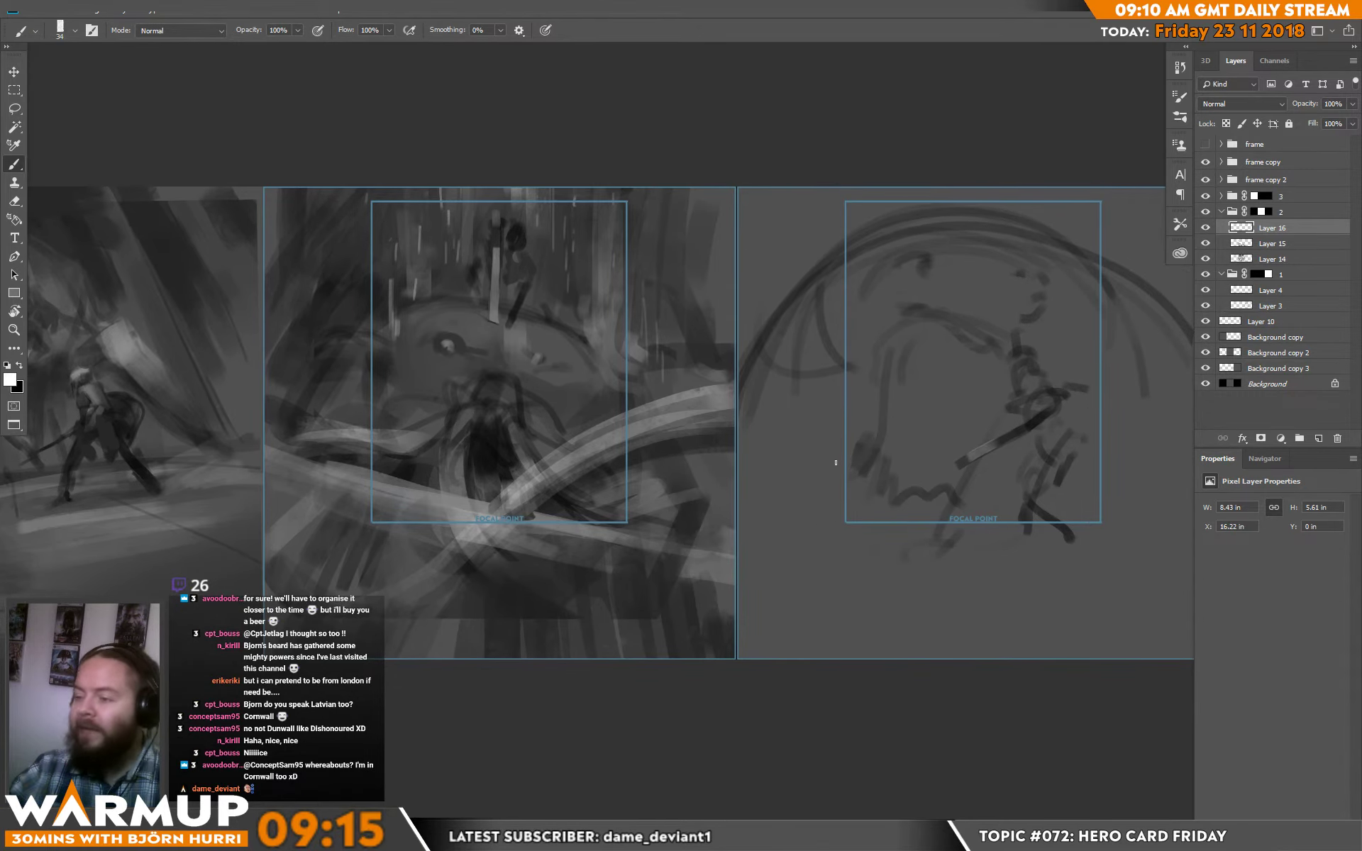
{"action": "key", "text": "x"}
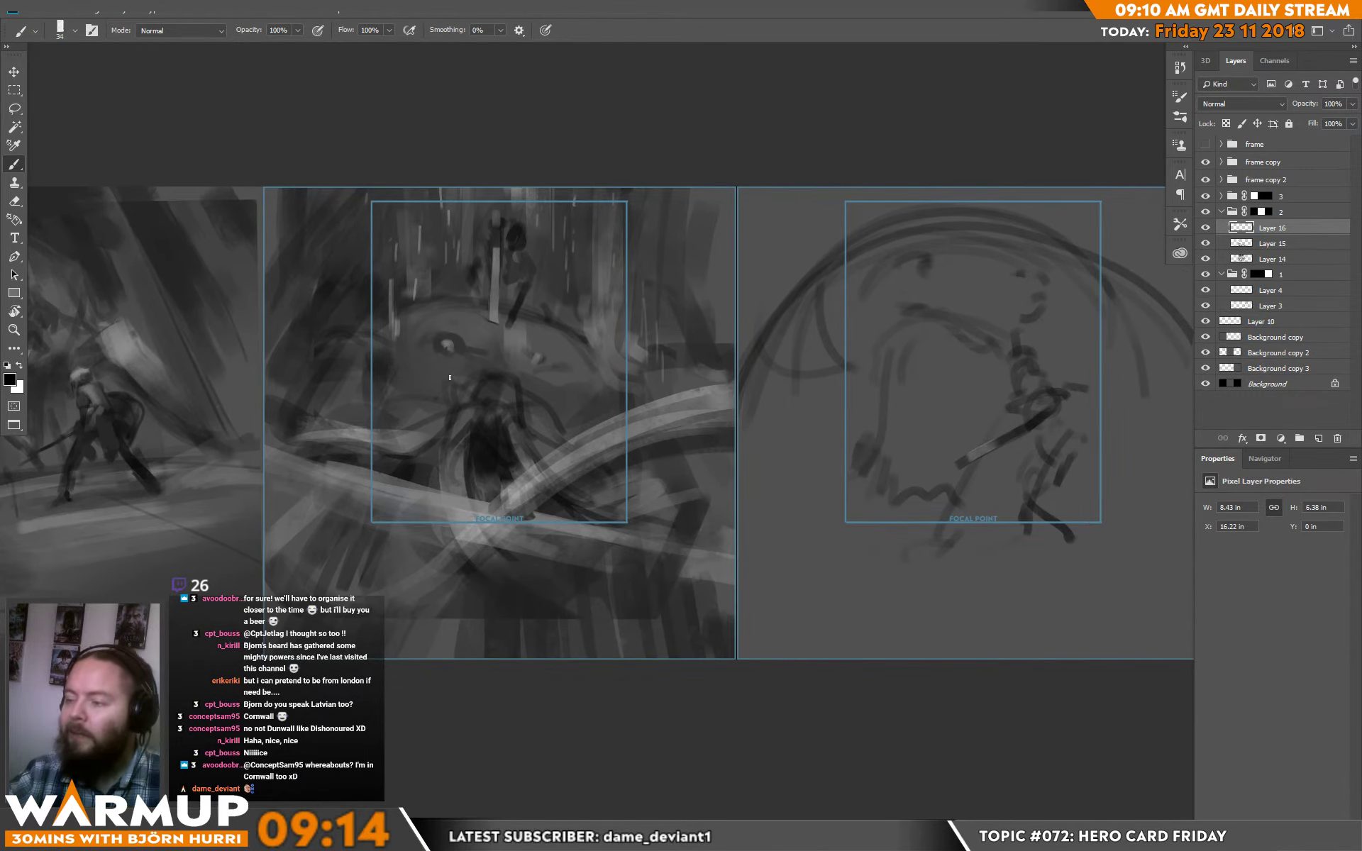
{"action": "right_click", "coordinate": [450, 377]}
{"action": "left_click", "coordinate": [588, 228]}
{"action": "key", "text": "Return"}
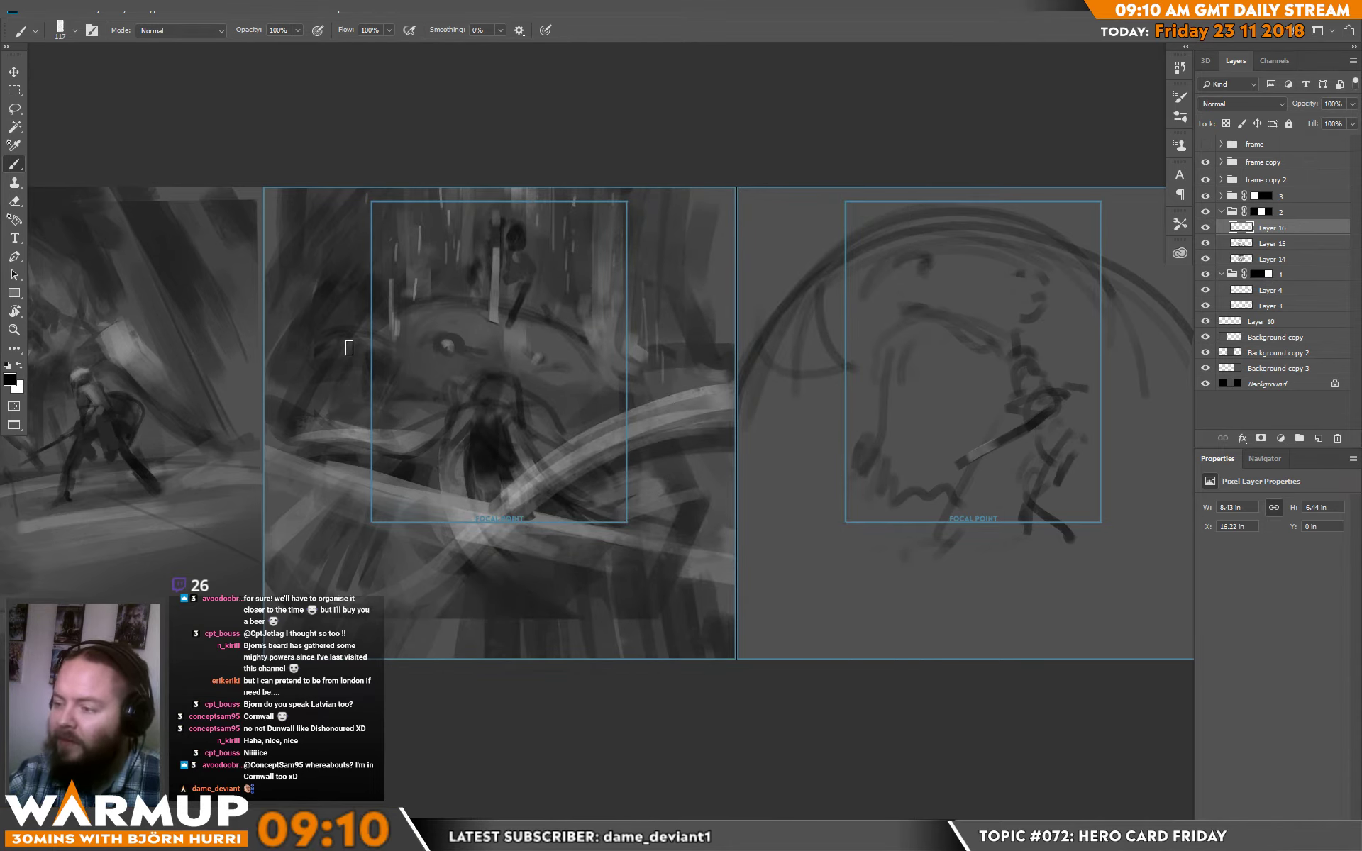
{"action": "mouse_move", "coordinate": [331, 347]}
{"action": "left_mouse_down"}
{"action": "mouse_move", "coordinate": [292, 390]}
{"action": "mouse_move", "coordinate": [273, 358]}
{"action": "left_mouse_up"}
{"action": "left_click", "coordinate": [334, 380], "text": "alt"}
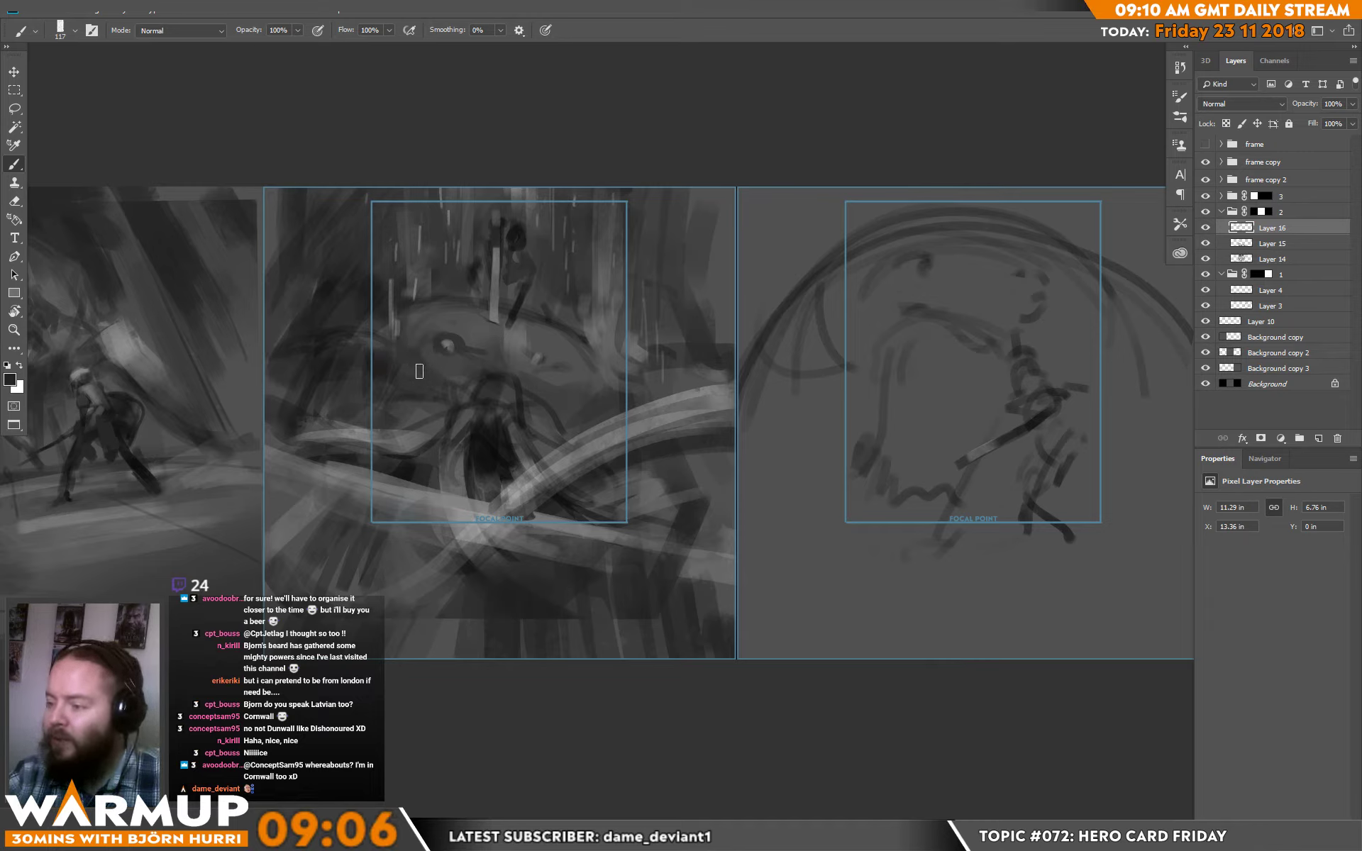
- Paint sampled grey tones around the middle creature's eyes to define their shape
{"action": "key", "text": "x"}
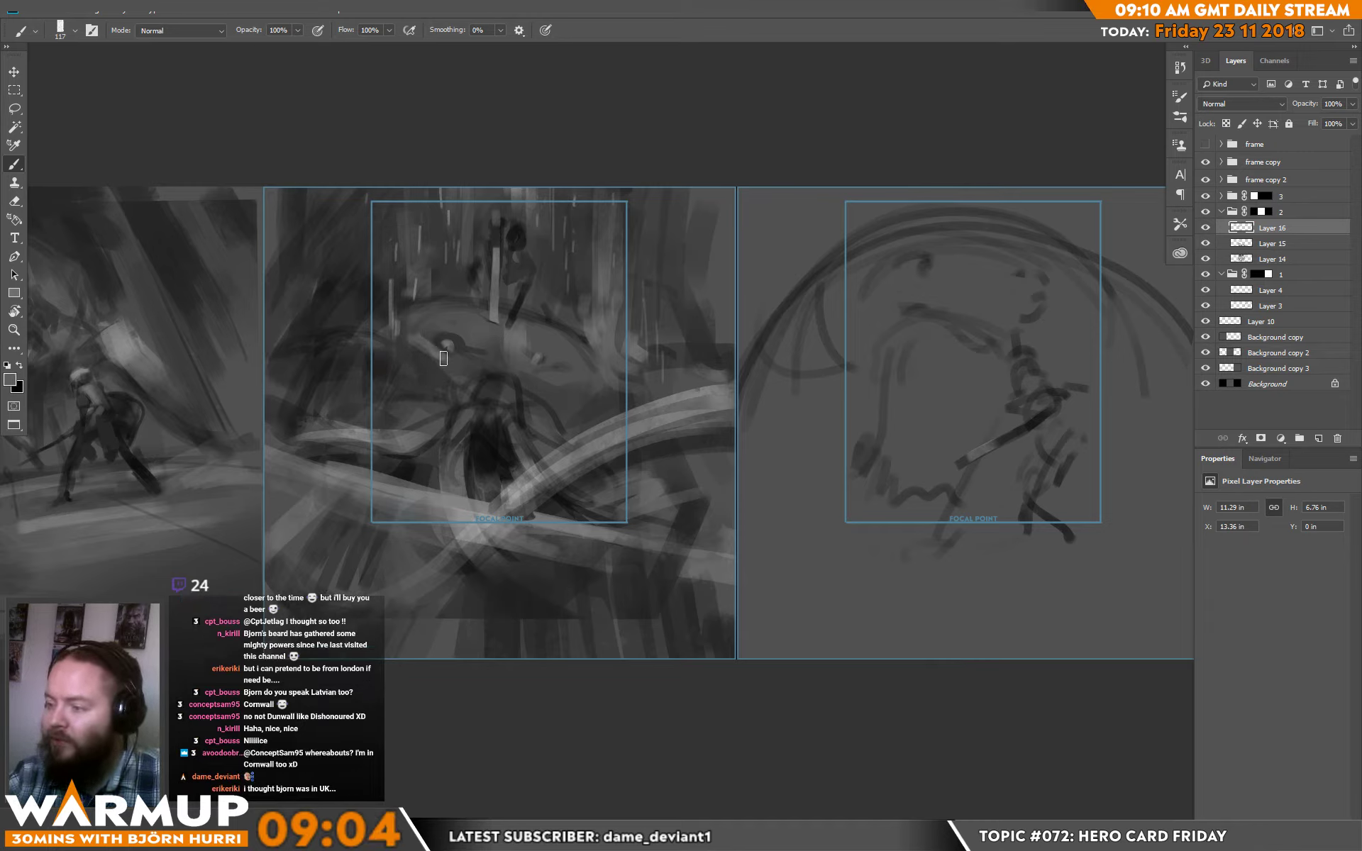
{"action": "left_click", "coordinate": [430, 345], "text": "alt"}
{"action": "left_click", "coordinate": [427, 346], "text": "alt"}
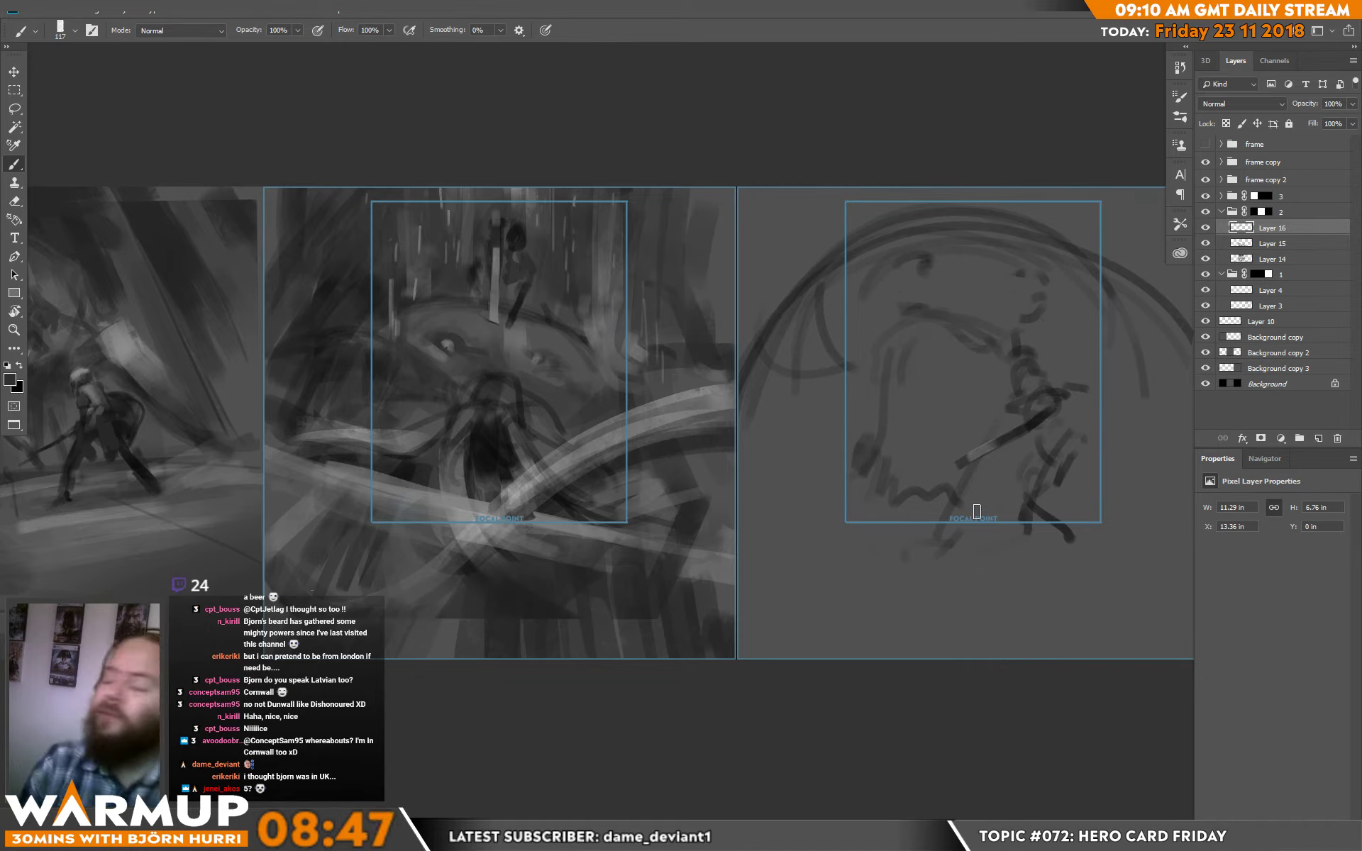
- Collapse group 2, select Layer 4 in group 1 and scale the right panel's hero down to about 3.38 by 4.99 in
{"action": "left_click_drag", "start_coordinate": [1140, 596], "coordinate": [994, 594]}
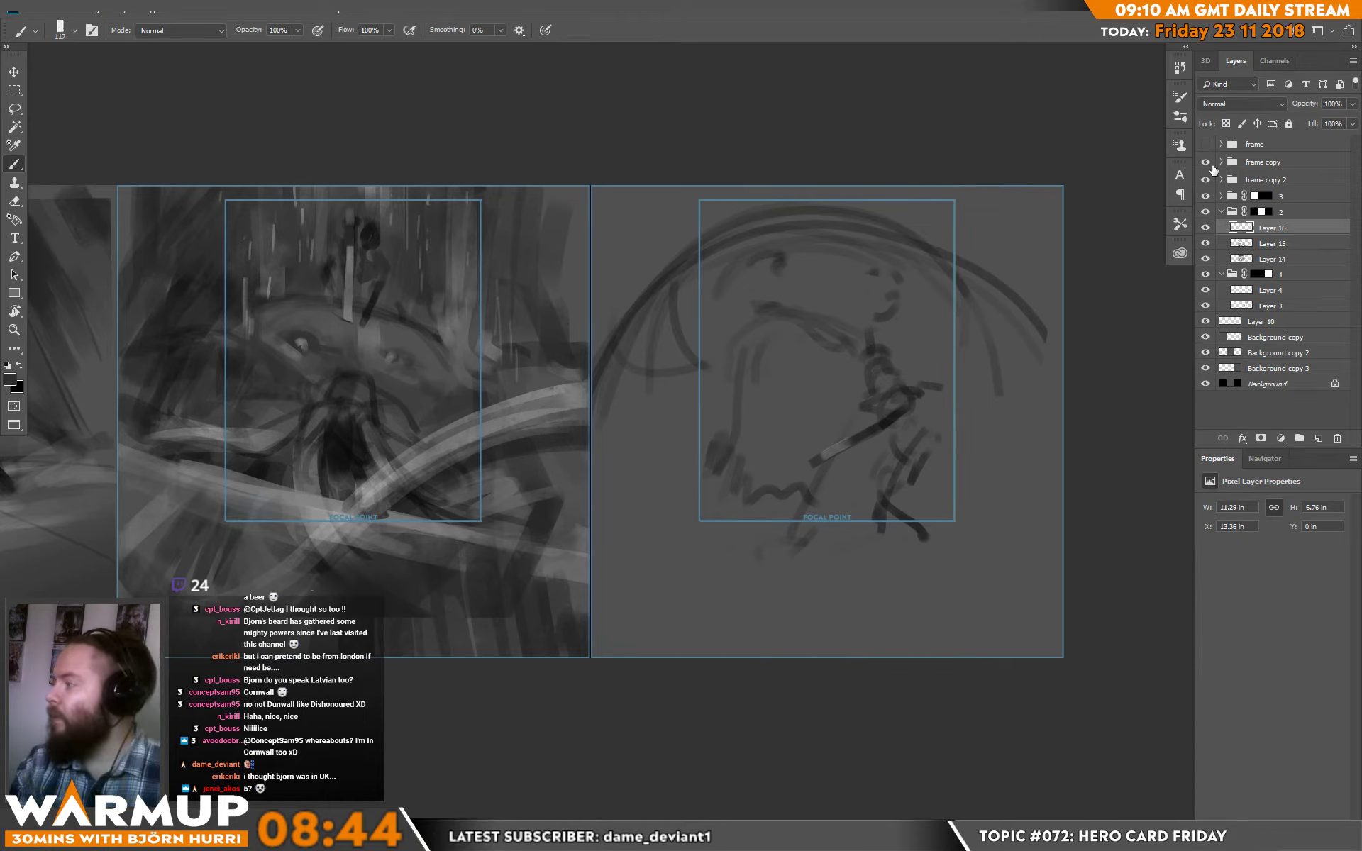
{"action": "left_click", "coordinate": [1221, 212]}
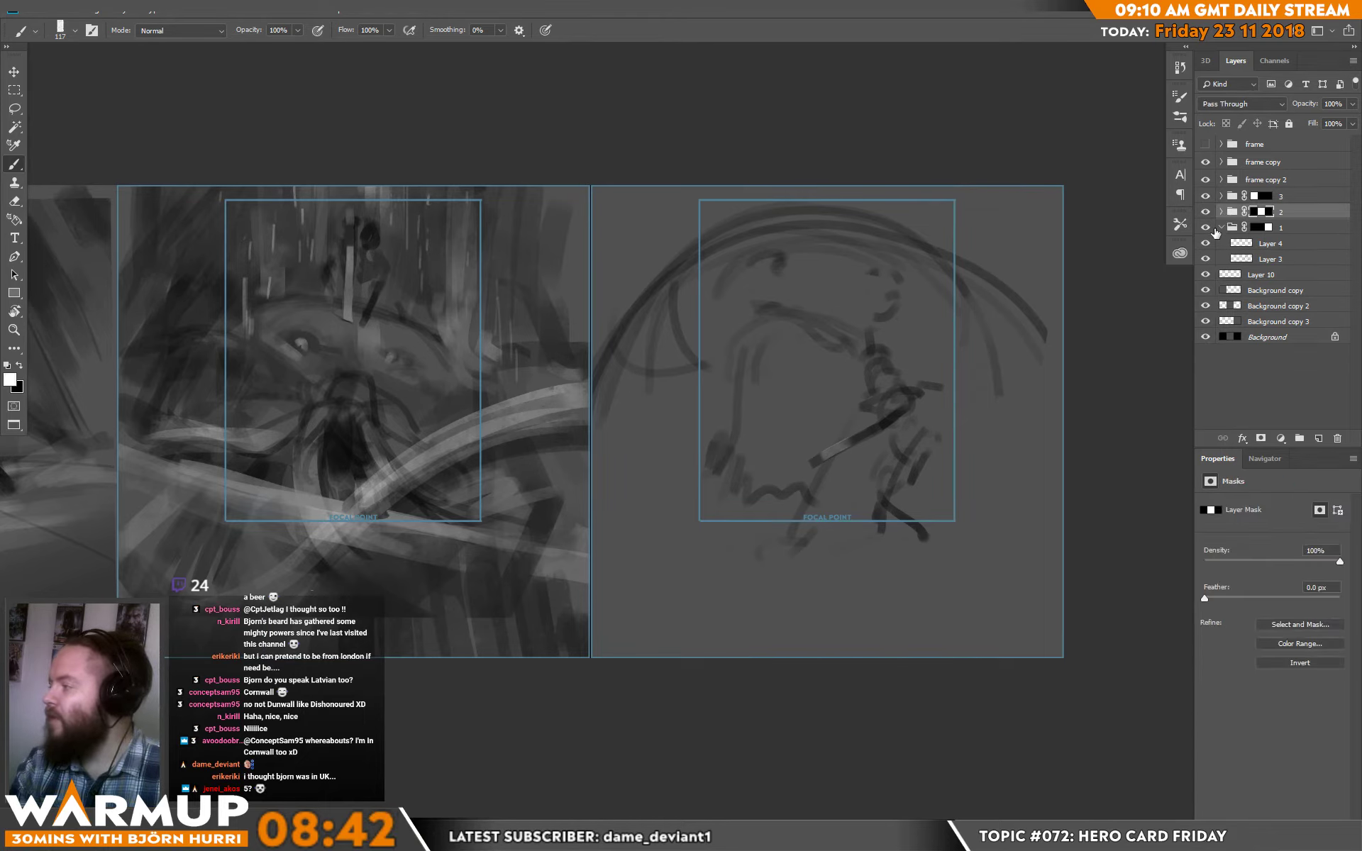
{"action": "left_click", "coordinate": [1270, 243]}
{"action": "left_click_drag", "start_coordinate": [884, 631], "coordinate": [854, 624]}
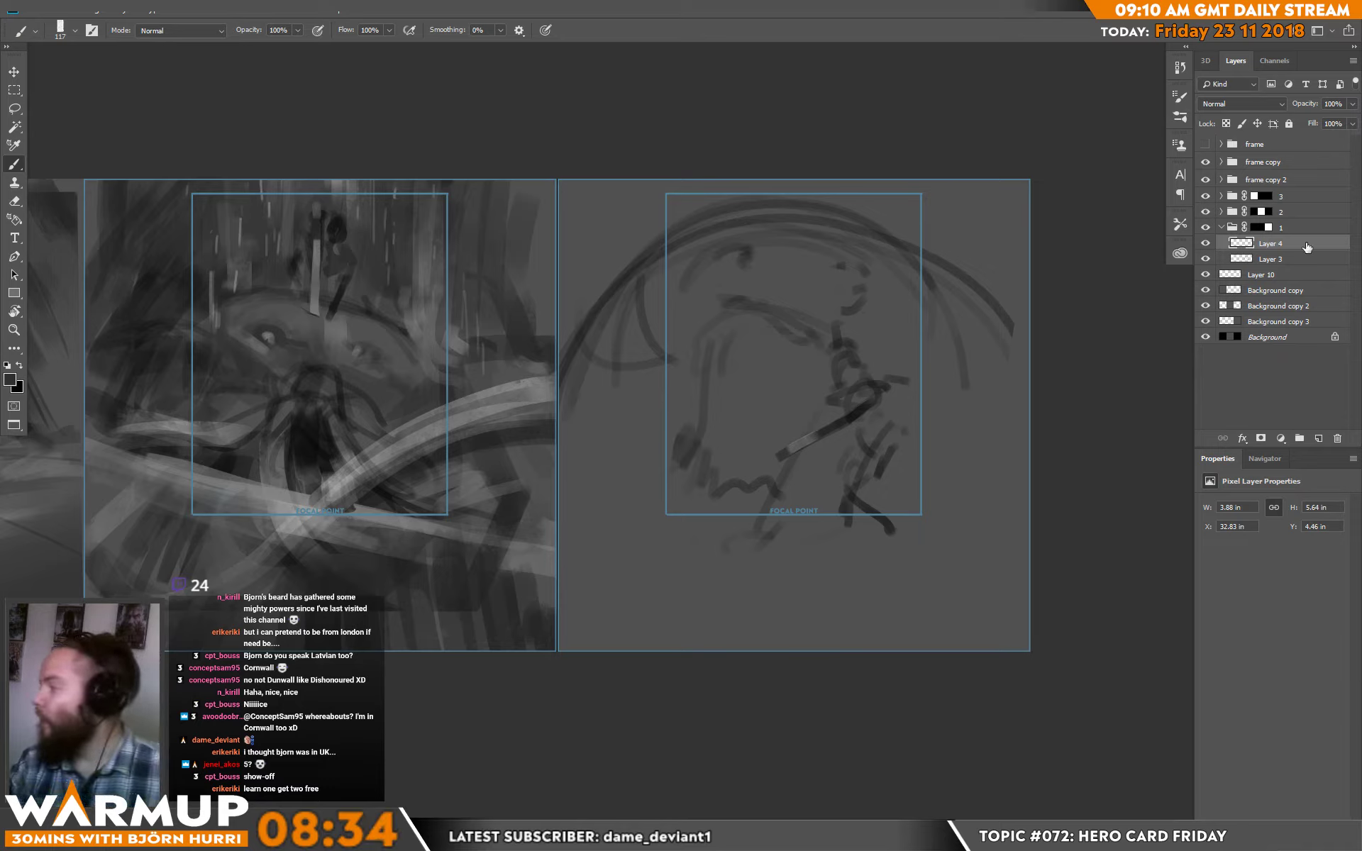
{"action": "left_click", "coordinate": [1205, 243]}
{"action": "left_click", "coordinate": [1205, 244]}
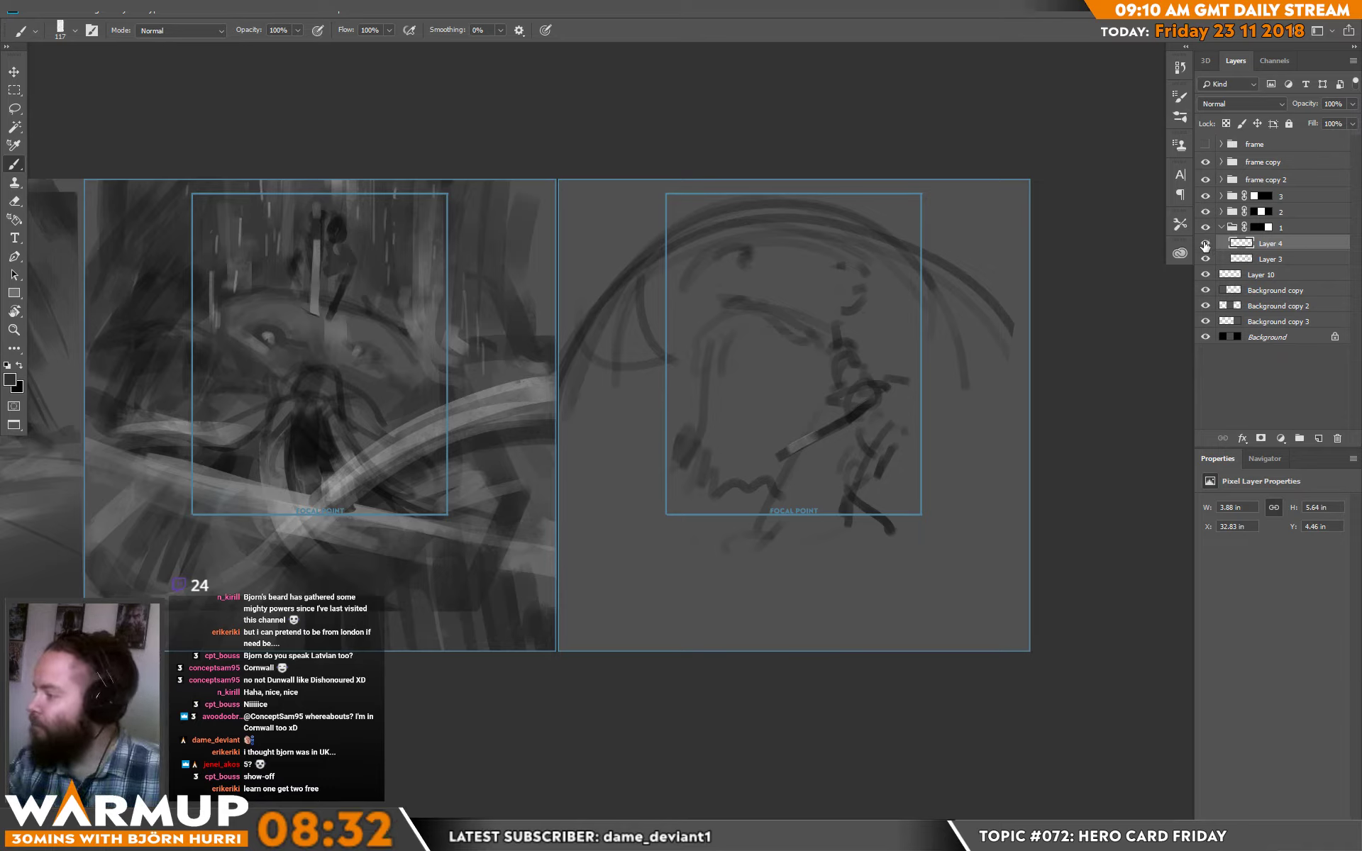
{"action": "key", "text": "ctrl+t"}
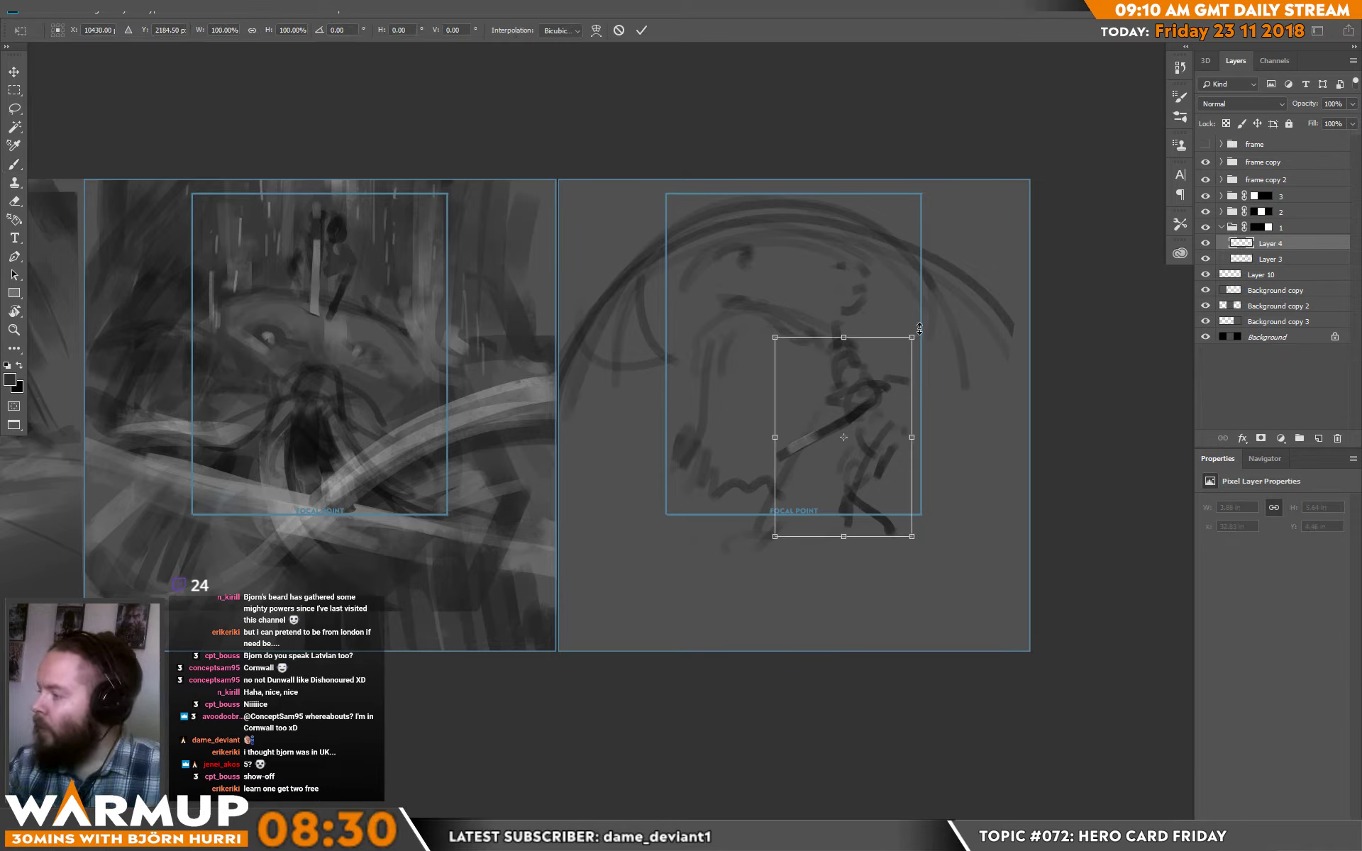
{"action": "left_click_drag", "start_coordinate": [913, 334], "coordinate": [948, 304]}
{"action": "key", "text": "Return"}
- Erase the sketchy head of the right panel's hero and repaint it as a solid black shape
{"action": "key", "text": "b"}
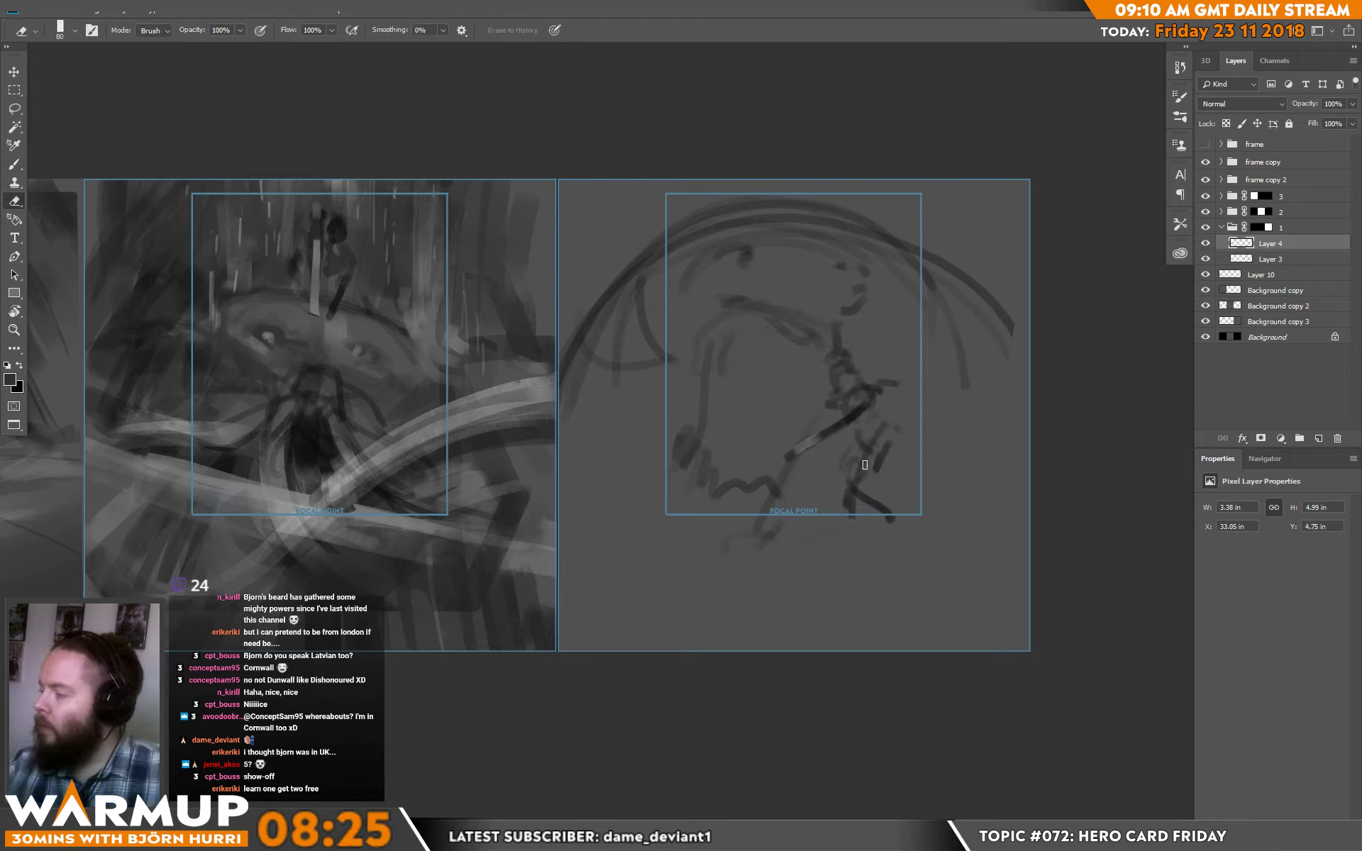
{"action": "key", "text": "e"}
{"action": "mouse_move", "coordinate": [845, 360]}
{"action": "left_mouse_down"}
{"action": "mouse_move", "coordinate": [873, 349]}
{"action": "mouse_move", "coordinate": [845, 377]}
{"action": "left_mouse_up"}
{"action": "key", "text": "b"}
{"action": "key", "text": "d"}
- Erase the hero's old legs and repaint them in black as a lunging pose with one long leg stretched back
{"action": "left_click_drag", "start_coordinate": [934, 420], "coordinate": [827, 356]}
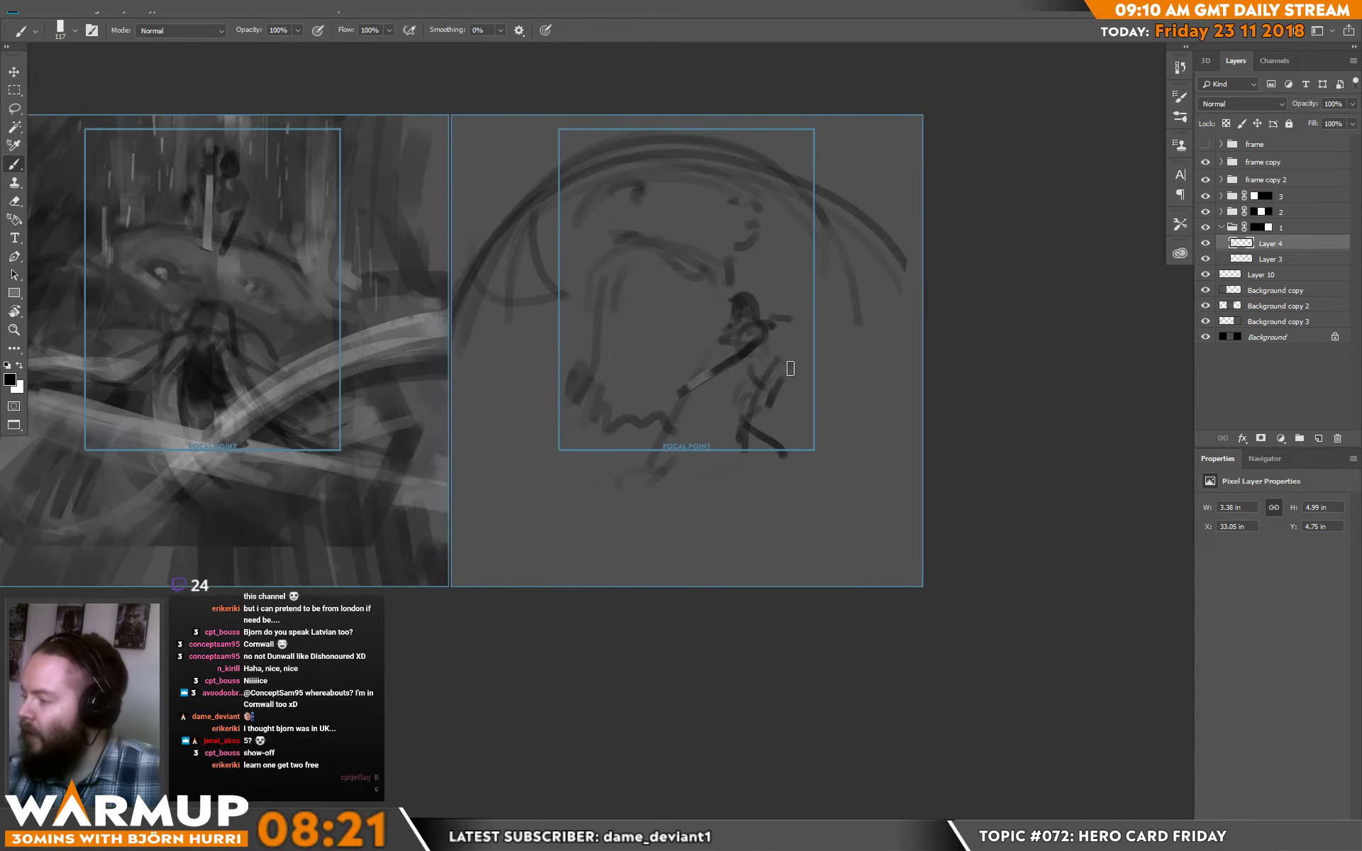
{"action": "key", "text": "e"}
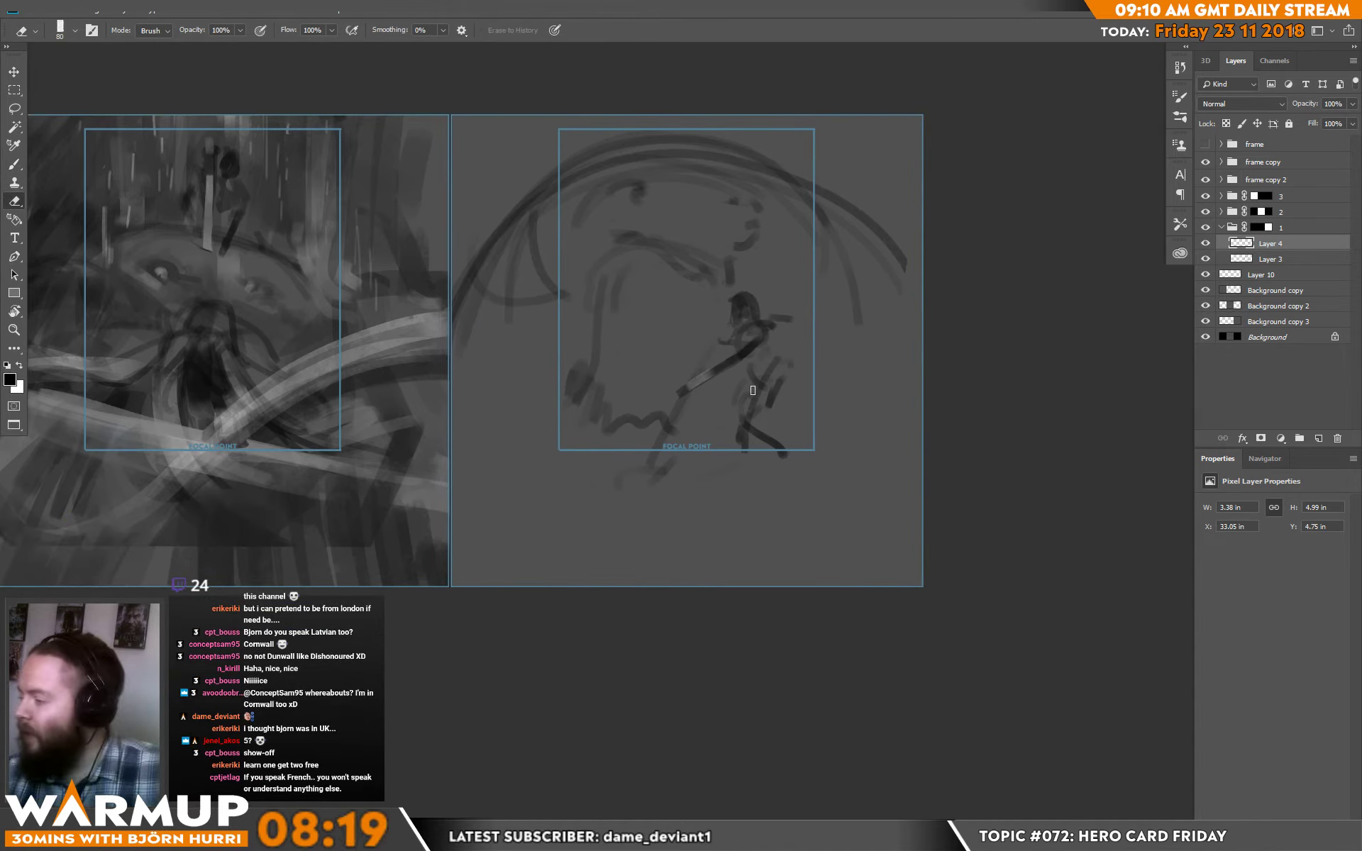
{"action": "mouse_move", "coordinate": [750, 393]}
{"action": "left_mouse_down"}
{"action": "mouse_move", "coordinate": [749, 437]}
{"action": "mouse_move", "coordinate": [797, 460]}
{"action": "left_mouse_up"}
{"action": "key", "text": "b"}
{"action": "mouse_move", "coordinate": [761, 366]}
{"action": "left_mouse_down"}
{"action": "mouse_move", "coordinate": [800, 388]}
{"action": "mouse_move", "coordinate": [821, 462]}
{"action": "left_mouse_up"}
{"action": "left_click_drag", "start_coordinate": [756, 394], "coordinate": [838, 474]}
{"action": "mouse_move", "coordinate": [799, 383]}
{"action": "left_mouse_down"}
{"action": "mouse_move", "coordinate": [770, 376]}
{"action": "mouse_move", "coordinate": [749, 342]}
{"action": "mouse_move", "coordinate": [787, 321]}
{"action": "mouse_move", "coordinate": [736, 316]}
{"action": "mouse_move", "coordinate": [739, 332]}
{"action": "left_mouse_up"}
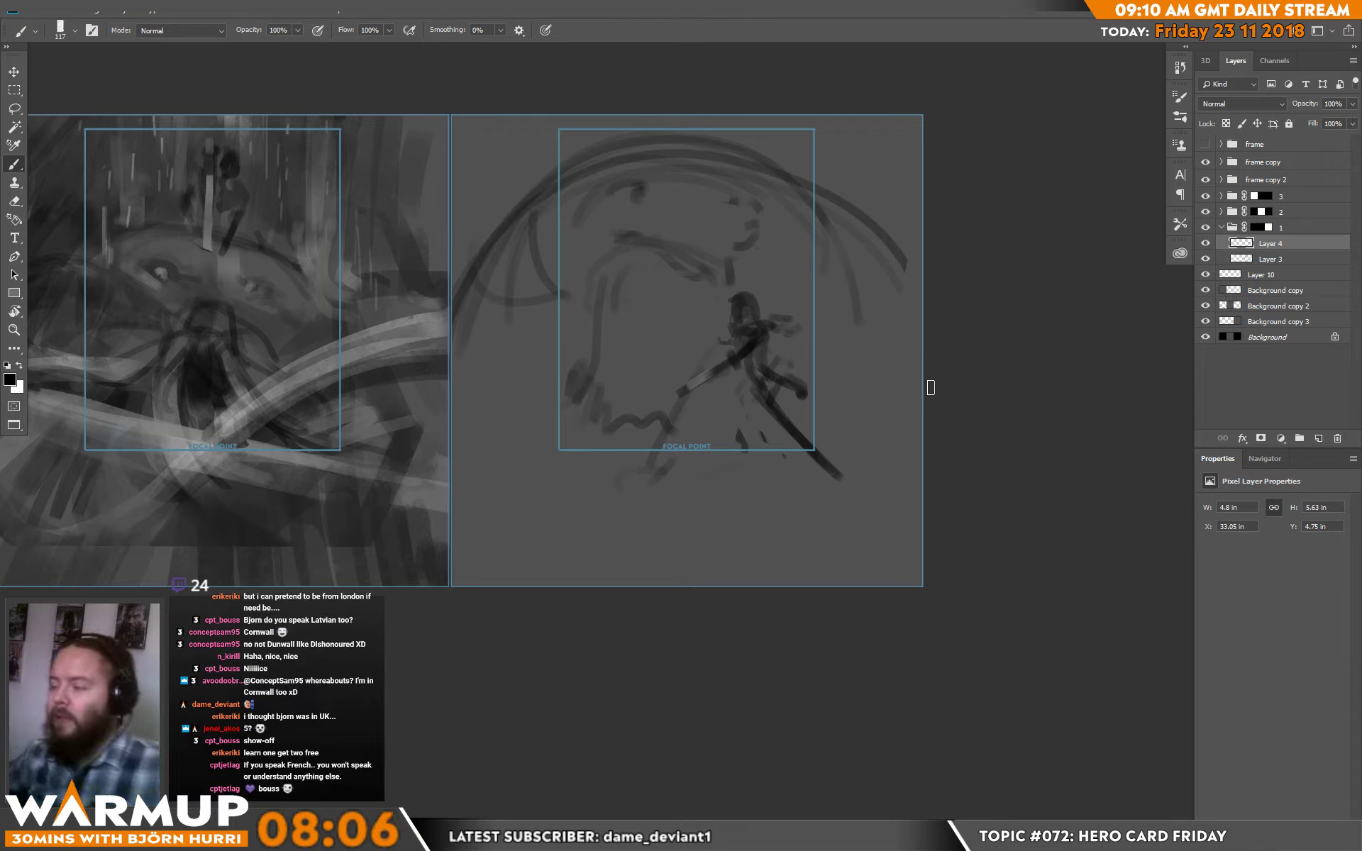
- Refine the hero's rear arm with eraser and brush, and erase the lowered sword
{"action": "key", "text": "e"}
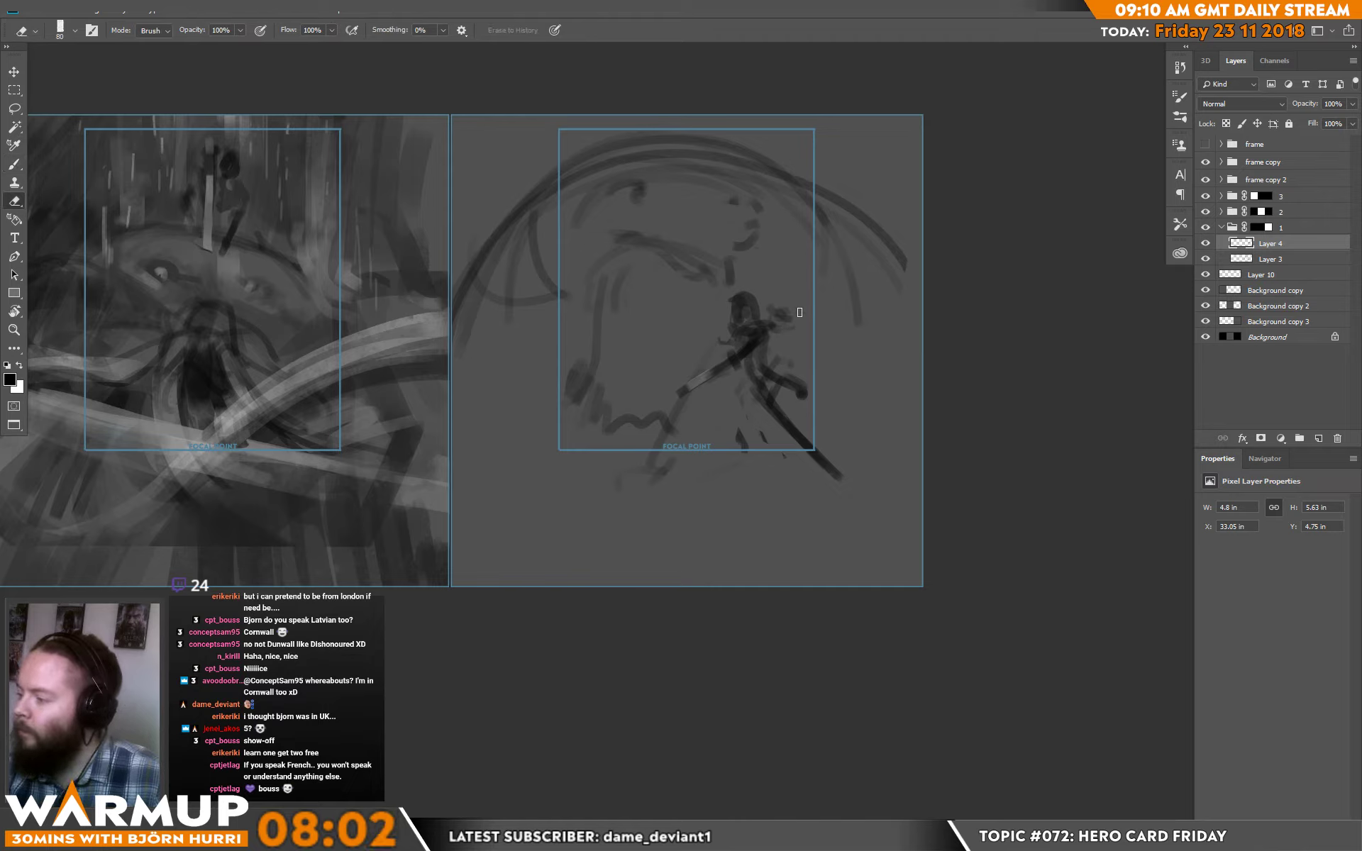
{"action": "key", "text": "b"}
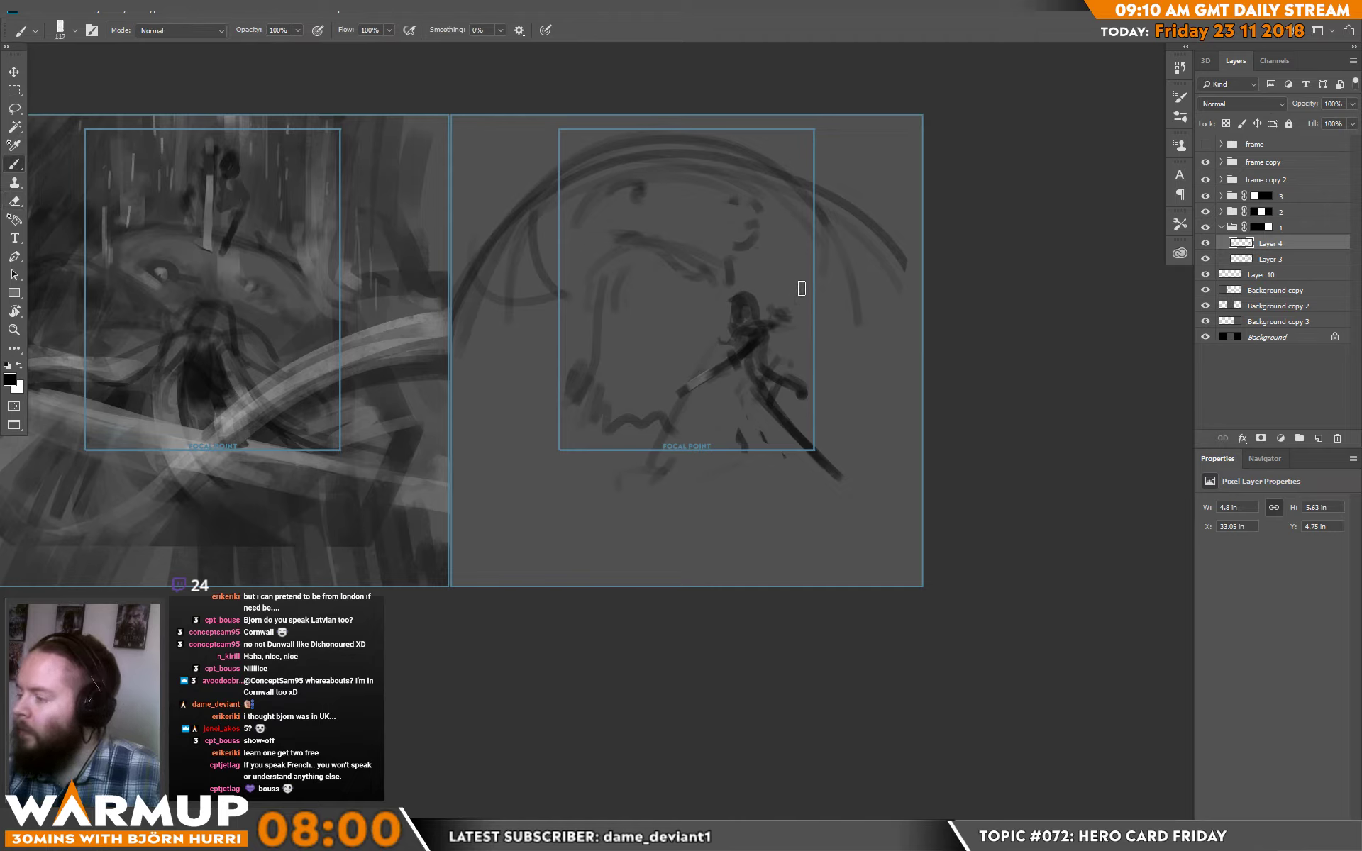
{"action": "key", "text": "e"}
{"action": "mouse_move", "coordinate": [745, 355]}
{"action": "left_mouse_down"}
{"action": "mouse_move", "coordinate": [681, 394]}
{"action": "mouse_move", "coordinate": [698, 403]}
{"action": "mouse_move", "coordinate": [738, 356]}
{"action": "left_mouse_up"}
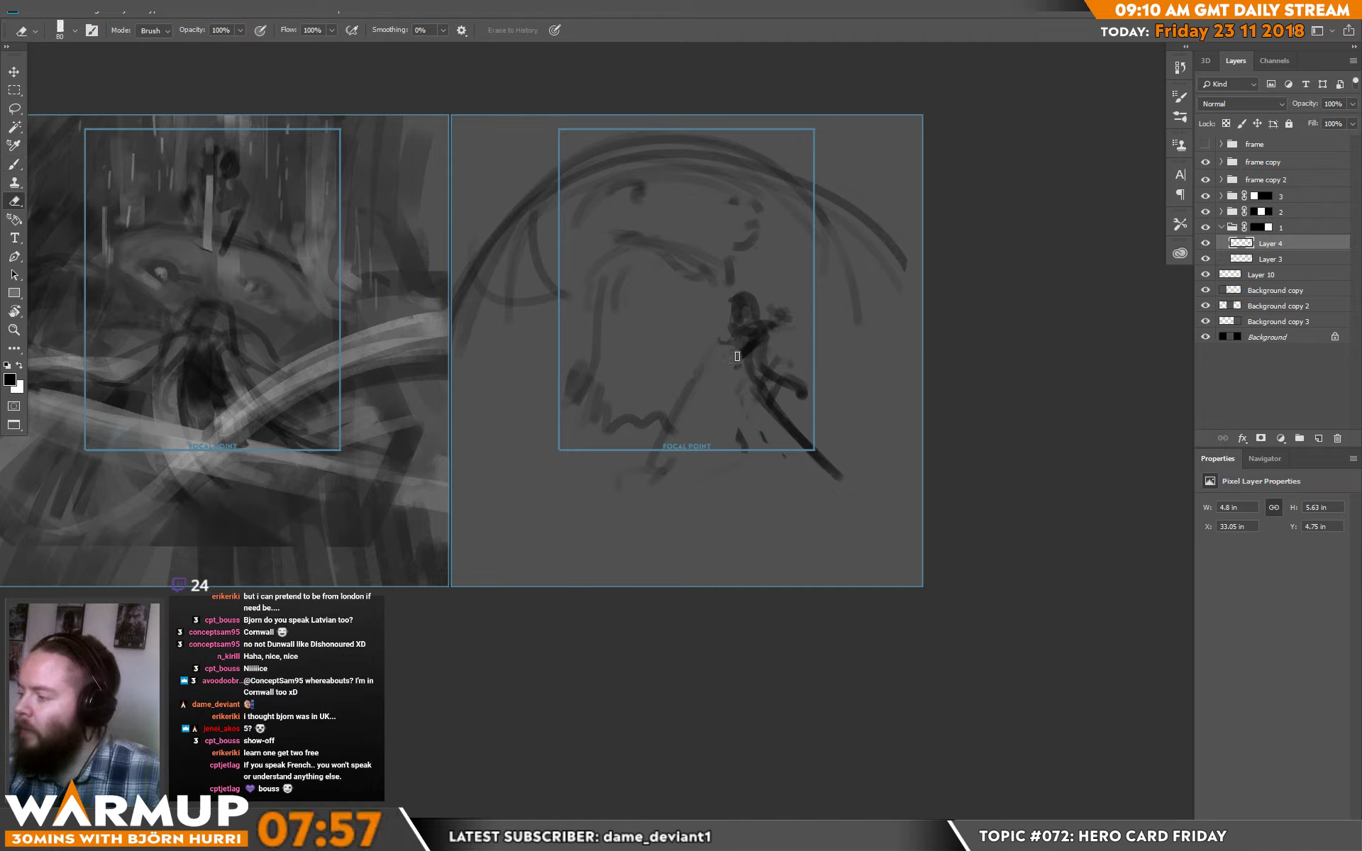
{"action": "key", "text": "b"}
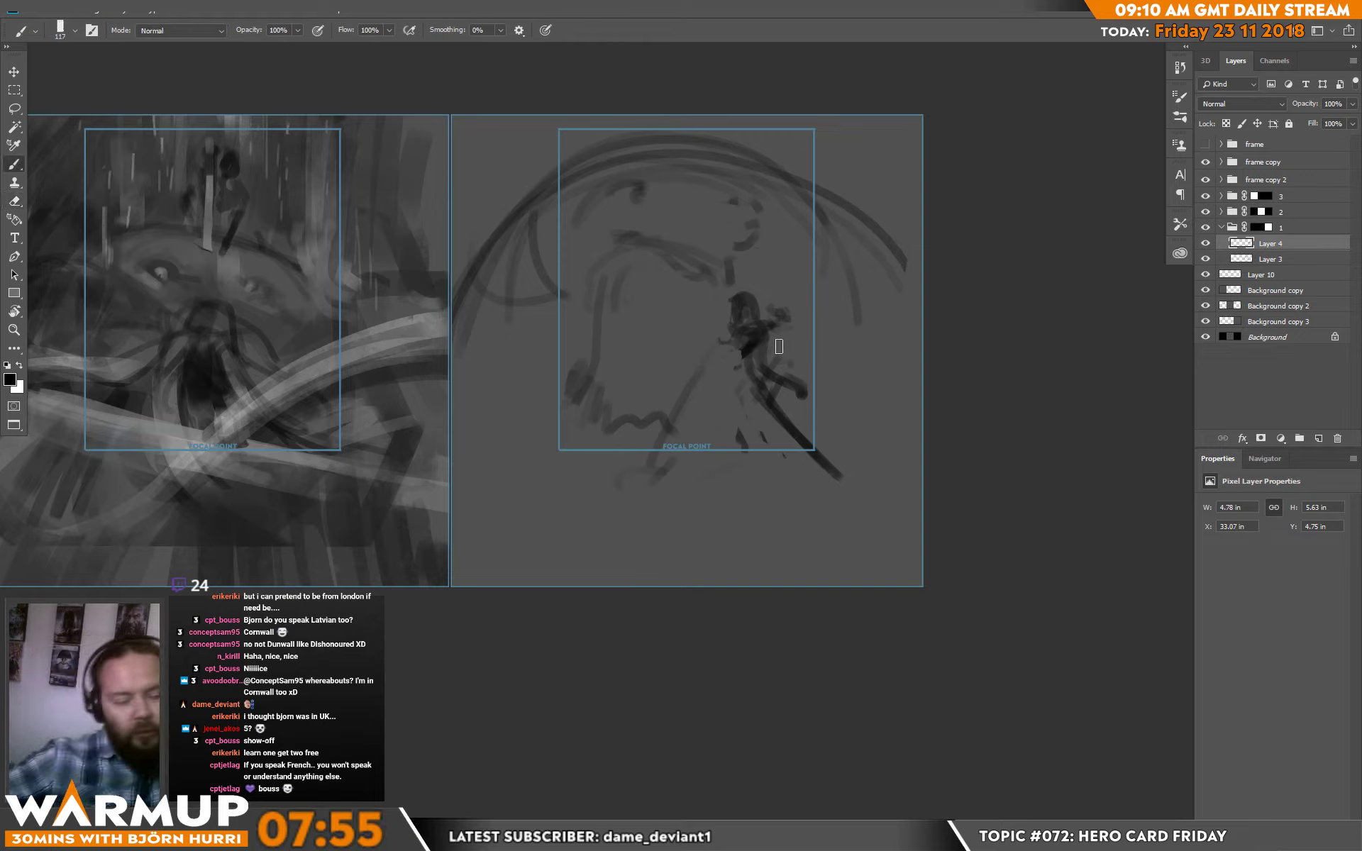
- Try a raised arm with the sword held up over the hero's head
{"action": "left_click_drag", "start_coordinate": [734, 335], "coordinate": [766, 264]}
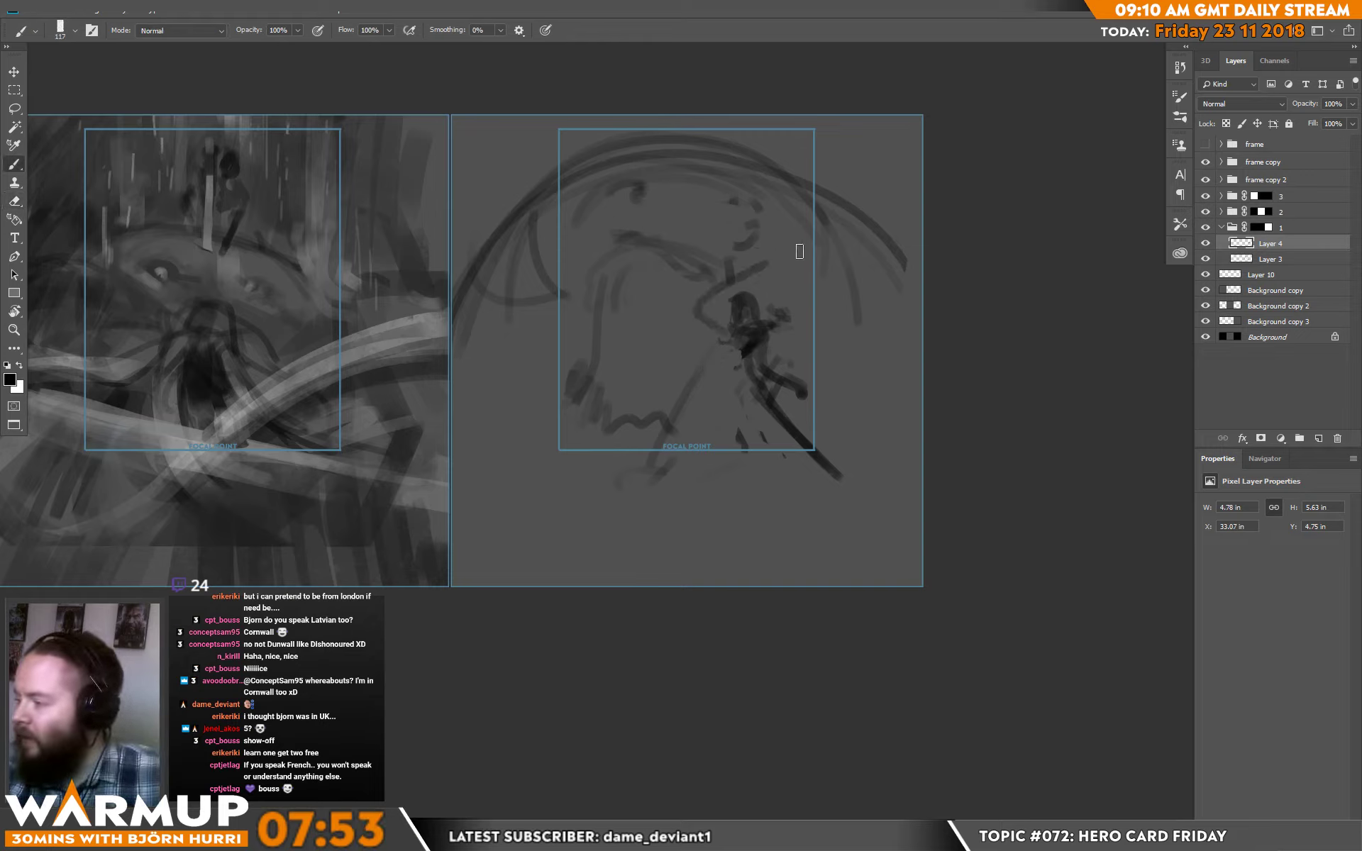
{"action": "key", "text": "ctrl+z"}
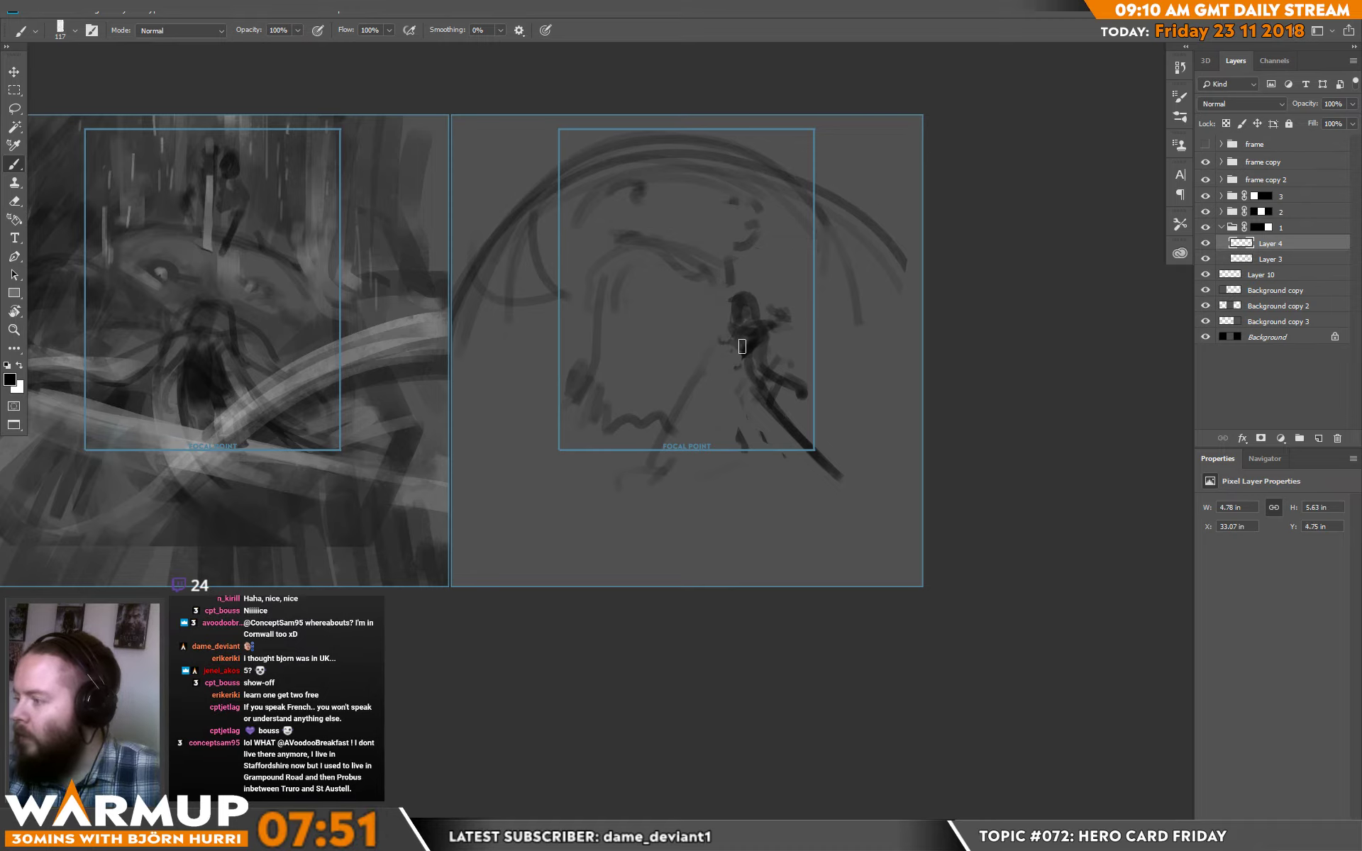
{"action": "left_click_drag", "start_coordinate": [692, 315], "coordinate": [816, 231]}
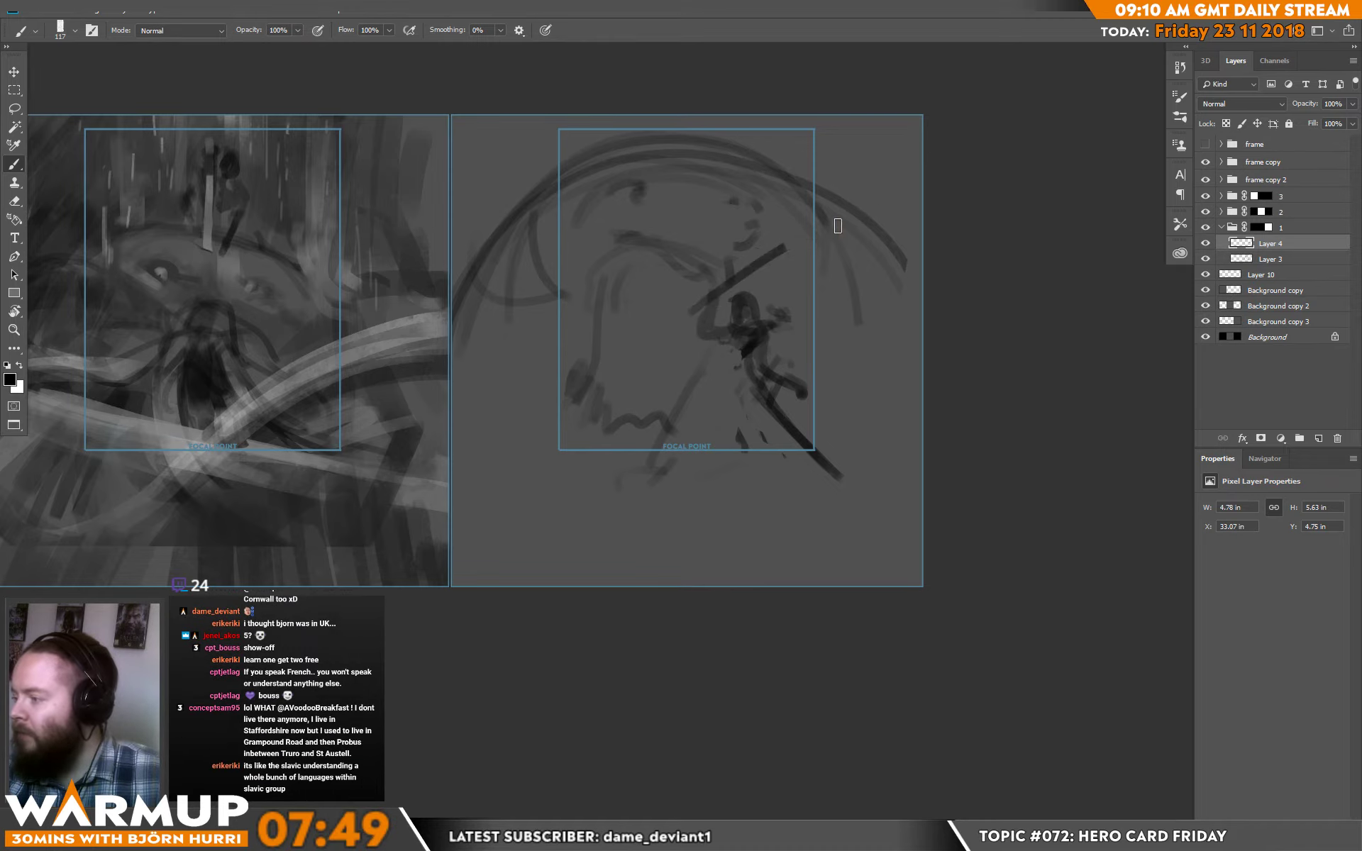
{"action": "key", "text": "ctrl+z"}
{"action": "key", "text": "ctrl+z"}
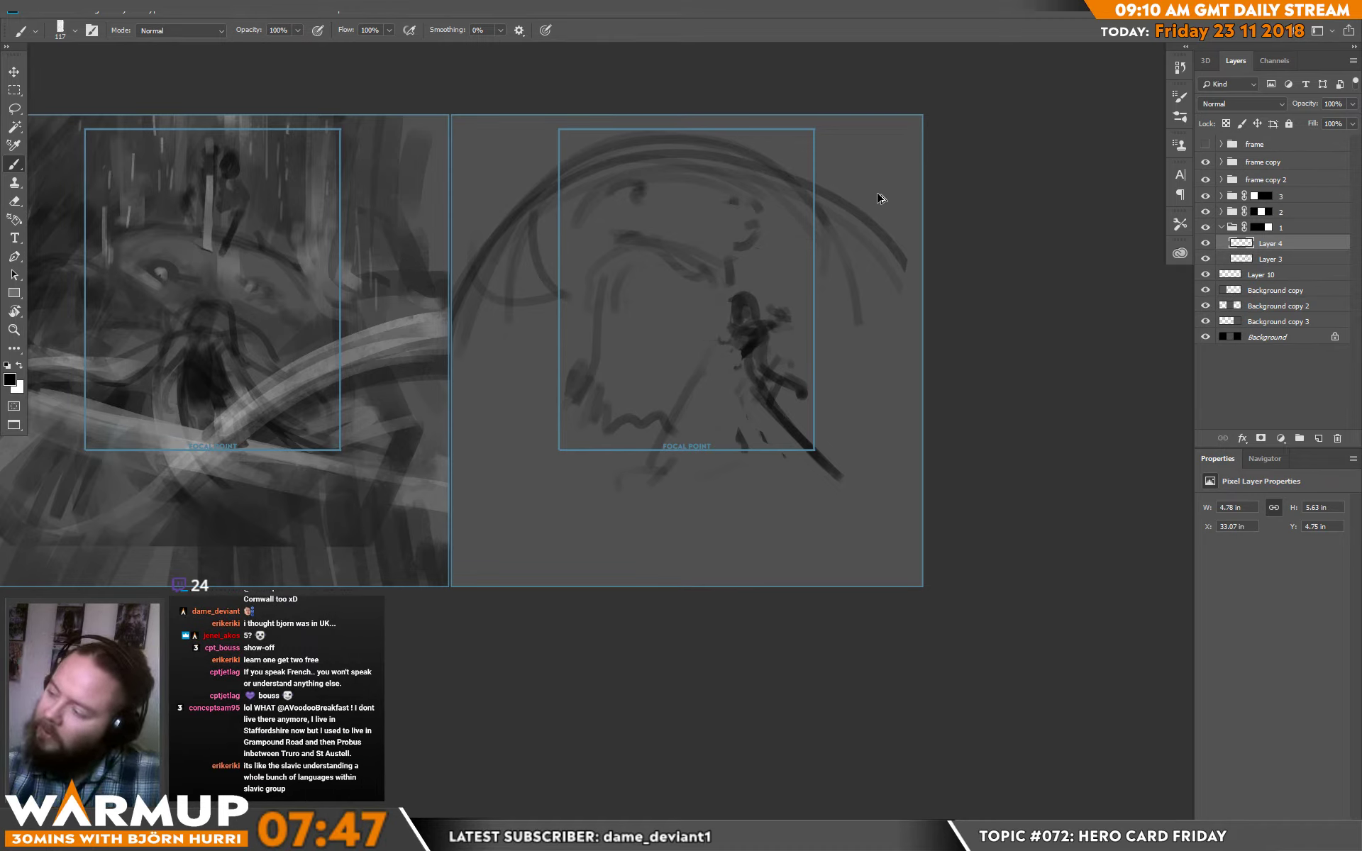
- Bring back the hero's lowered sword reaching towards the creature's mouth and trim its blade thinner
{"action": "left_click_drag", "start_coordinate": [678, 393], "coordinate": [761, 337]}
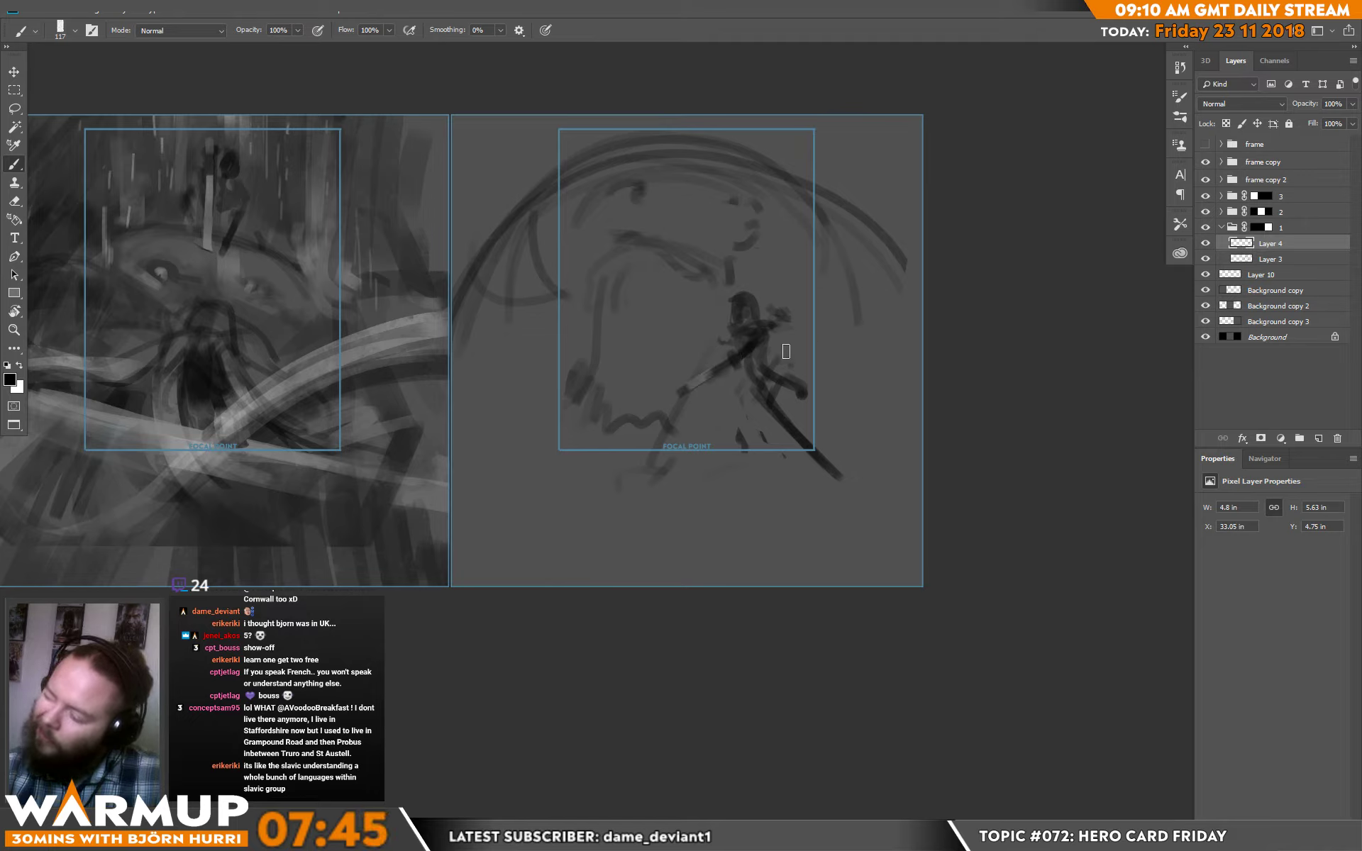
{"action": "key", "text": "e"}
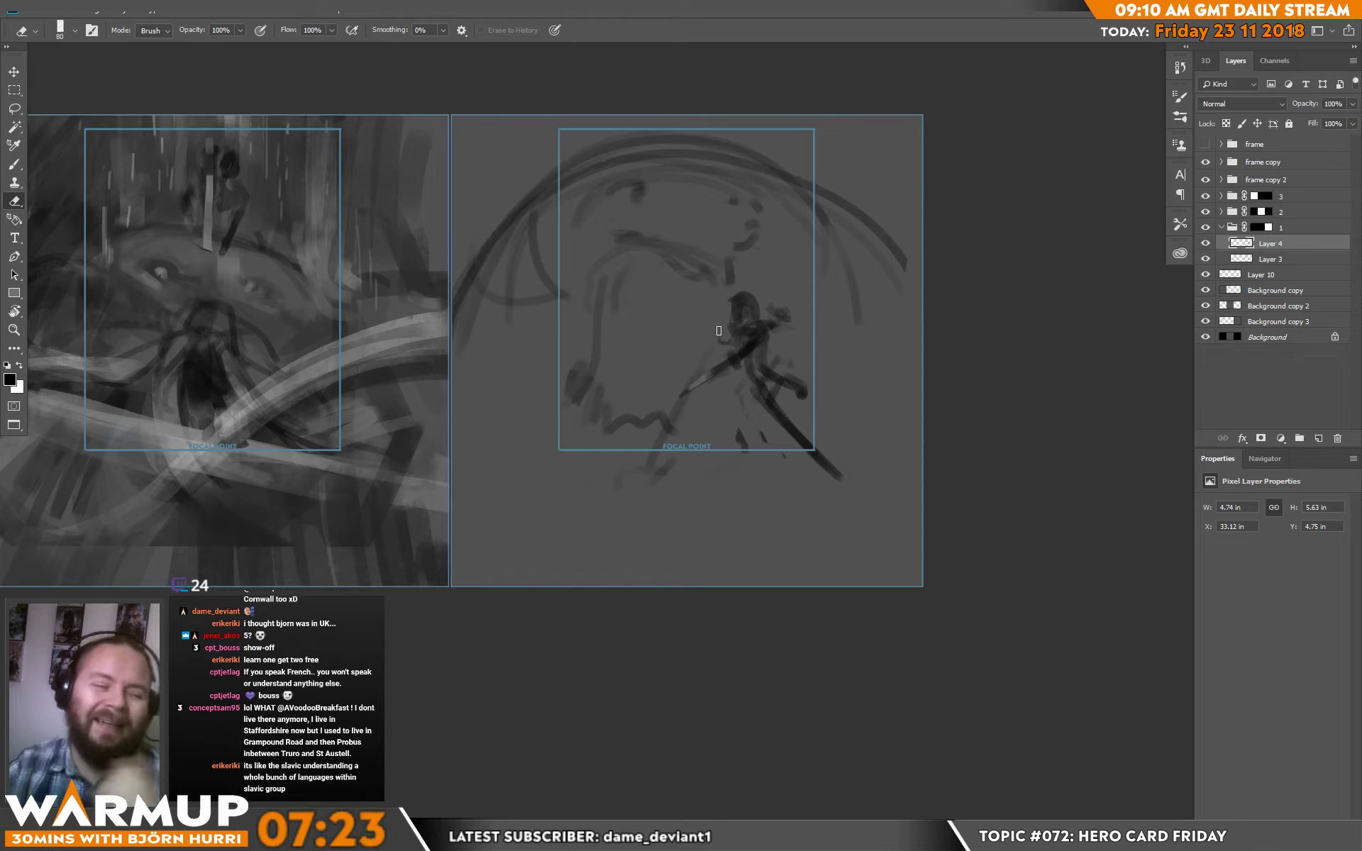
{"action": "key", "text": "b"}
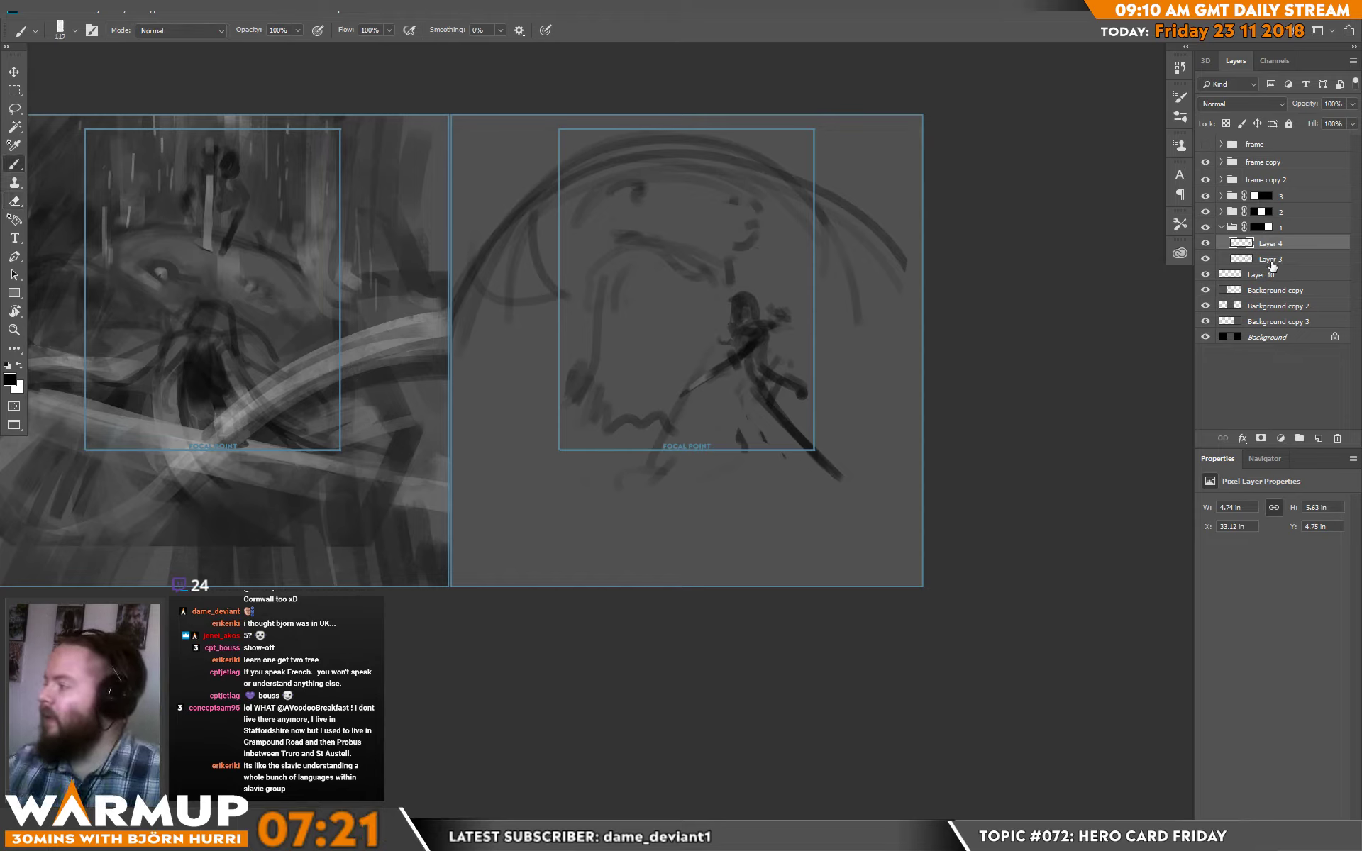
- Add a layer above Layer 4, enlarge the brush and paint broad dark strokes across the sky above the creature's arched back
{"action": "left_click", "coordinate": [1318, 438]}
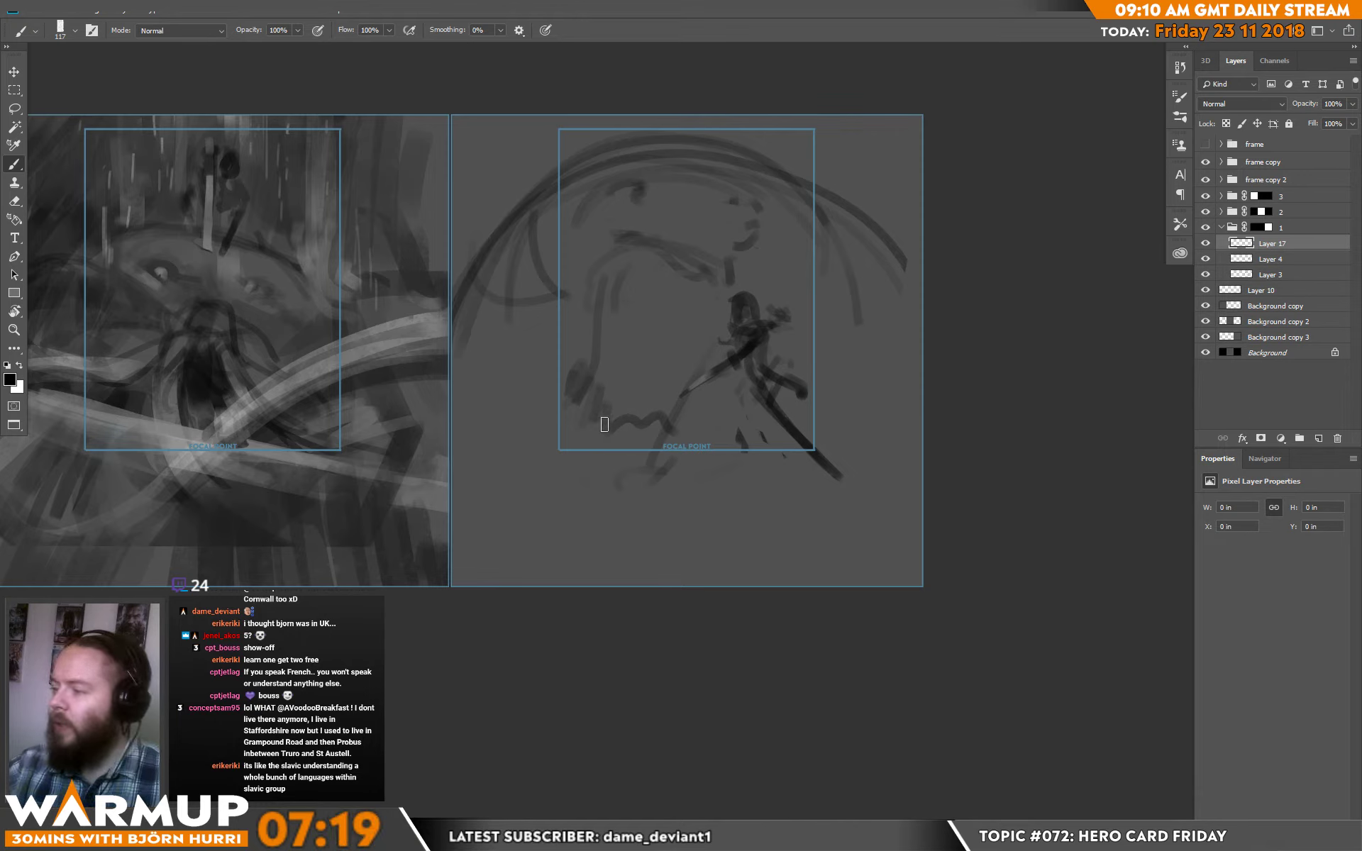
{"action": "right_click", "coordinate": [592, 447]}
{"action": "left_click_drag", "start_coordinate": [718, 225], "coordinate": [742, 225]}
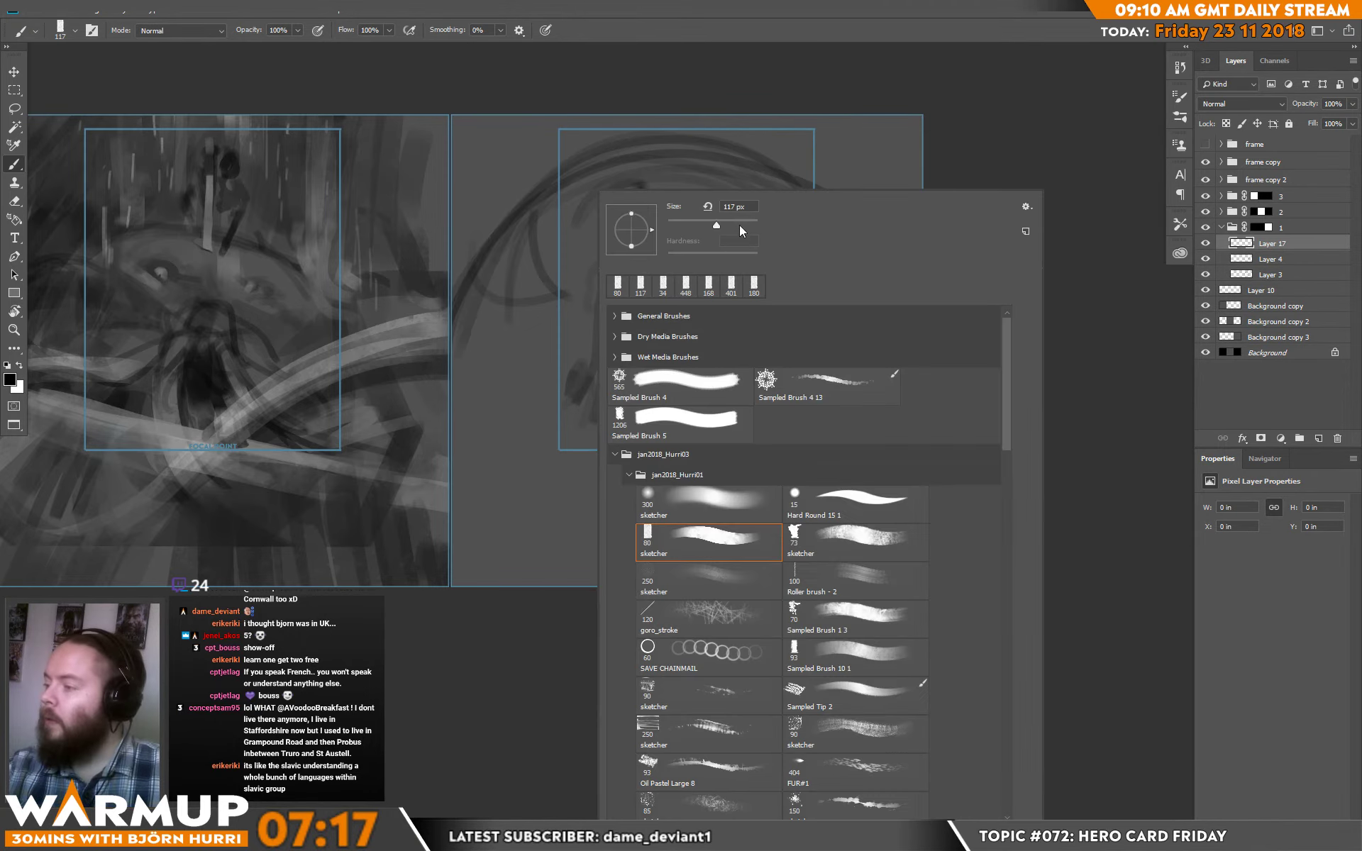
{"action": "left_click", "coordinate": [793, 174]}
{"action": "mouse_move", "coordinate": [522, 114]}
{"action": "left_mouse_down"}
{"action": "mouse_move", "coordinate": [474, 146]}
{"action": "mouse_move", "coordinate": [559, 55]}
{"action": "mouse_move", "coordinate": [561, 129]}
{"action": "mouse_move", "coordinate": [434, 270]}
{"action": "mouse_move", "coordinate": [719, 128]}
{"action": "mouse_move", "coordinate": [926, 207]}
{"action": "left_mouse_up"}
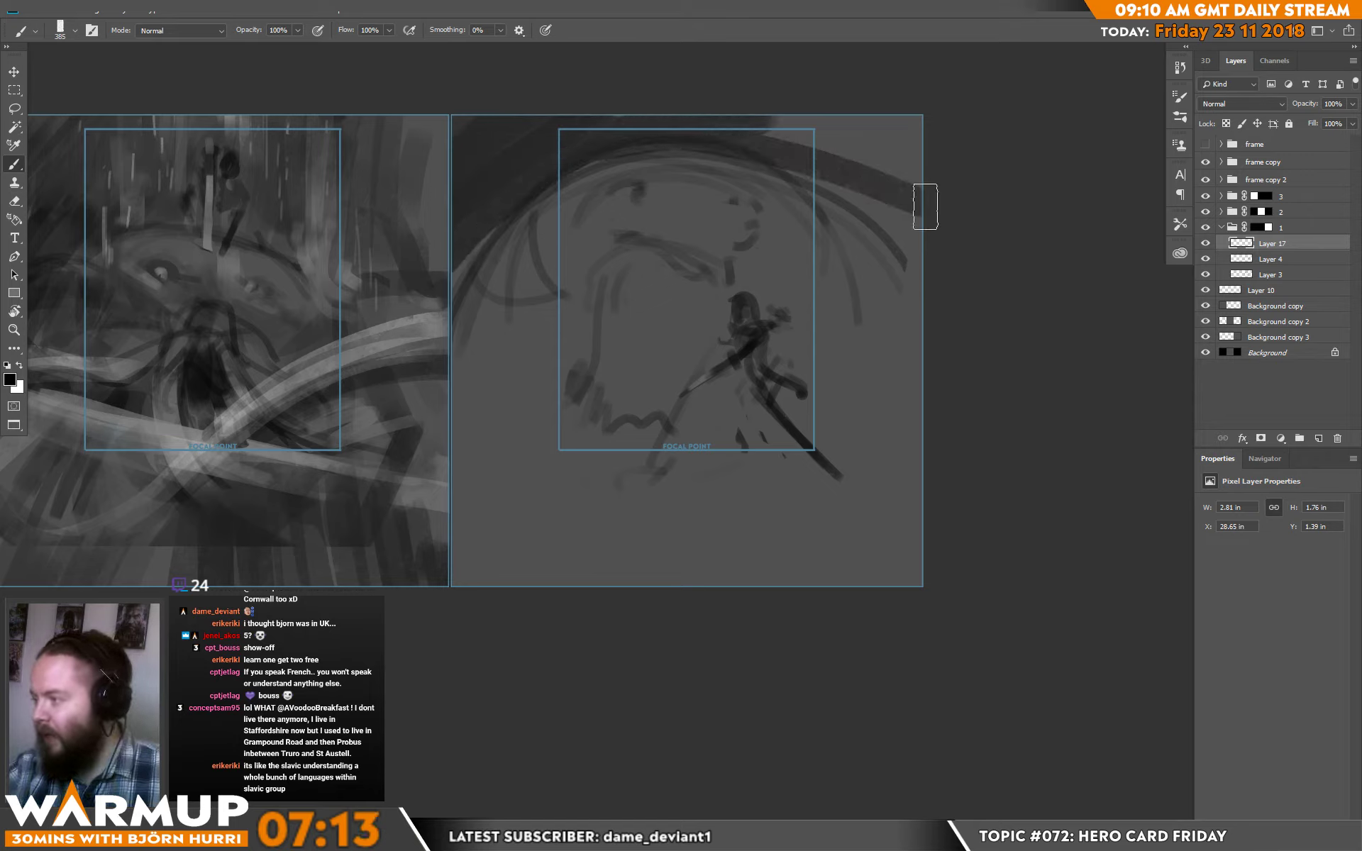
{"action": "left_click_drag", "start_coordinate": [784, 122], "coordinate": [973, 165]}
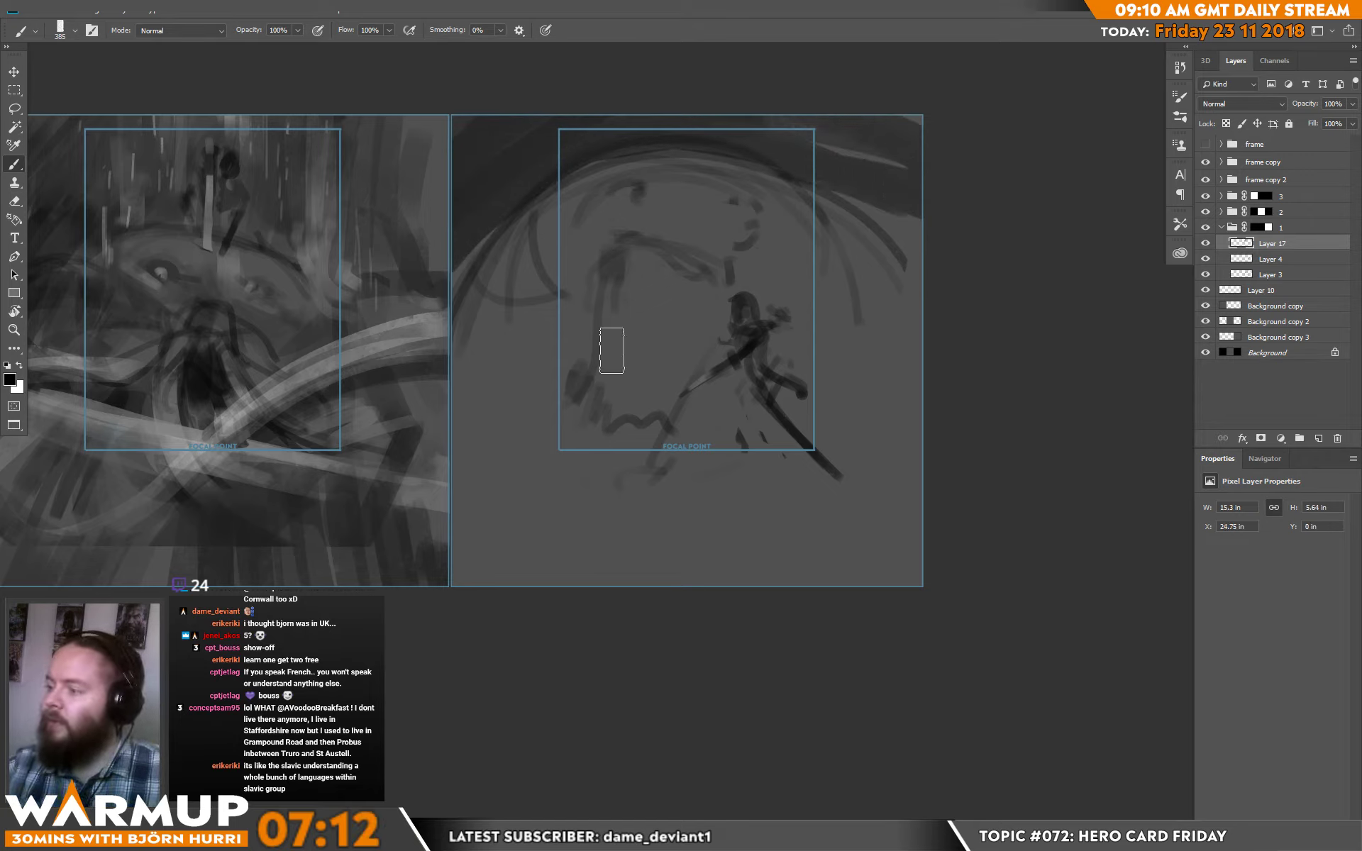
- Block in dark tone inside the creature's mouth, down its body and in the background around the hero
{"action": "mouse_move", "coordinate": [611, 344]}
{"action": "left_mouse_down"}
{"action": "mouse_move", "coordinate": [637, 384]}
{"action": "mouse_move", "coordinate": [654, 375]}
{"action": "mouse_move", "coordinate": [707, 278]}
{"action": "mouse_move", "coordinate": [695, 417]}
{"action": "mouse_move", "coordinate": [643, 415]}
{"action": "mouse_move", "coordinate": [677, 430]}
{"action": "mouse_move", "coordinate": [660, 408]}
{"action": "mouse_move", "coordinate": [580, 417]}
{"action": "mouse_move", "coordinate": [577, 457]}
{"action": "mouse_move", "coordinate": [600, 484]}
{"action": "mouse_move", "coordinate": [636, 482]}
{"action": "mouse_move", "coordinate": [551, 431]}
{"action": "mouse_move", "coordinate": [549, 463]}
{"action": "mouse_move", "coordinate": [527, 341]}
{"action": "mouse_move", "coordinate": [585, 547]}
{"action": "mouse_move", "coordinate": [611, 507]}
{"action": "mouse_move", "coordinate": [643, 505]}
{"action": "mouse_move", "coordinate": [634, 563]}
{"action": "mouse_move", "coordinate": [717, 457]}
{"action": "mouse_move", "coordinate": [669, 557]}
{"action": "mouse_move", "coordinate": [734, 442]}
{"action": "mouse_move", "coordinate": [772, 417]}
{"action": "mouse_move", "coordinate": [715, 511]}
{"action": "mouse_move", "coordinate": [634, 527]}
{"action": "mouse_move", "coordinate": [517, 408]}
{"action": "mouse_move", "coordinate": [531, 427]}
{"action": "mouse_move", "coordinate": [511, 463]}
{"action": "mouse_move", "coordinate": [534, 424]}
{"action": "mouse_move", "coordinate": [519, 373]}
{"action": "mouse_move", "coordinate": [519, 525]}
{"action": "mouse_move", "coordinate": [499, 396]}
{"action": "mouse_move", "coordinate": [540, 347]}
{"action": "mouse_move", "coordinate": [550, 280]}
{"action": "mouse_move", "coordinate": [555, 305]}
{"action": "mouse_move", "coordinate": [558, 293]}
{"action": "mouse_move", "coordinate": [534, 315]}
{"action": "mouse_move", "coordinate": [530, 336]}
{"action": "mouse_move", "coordinate": [578, 213]}
{"action": "left_mouse_up"}
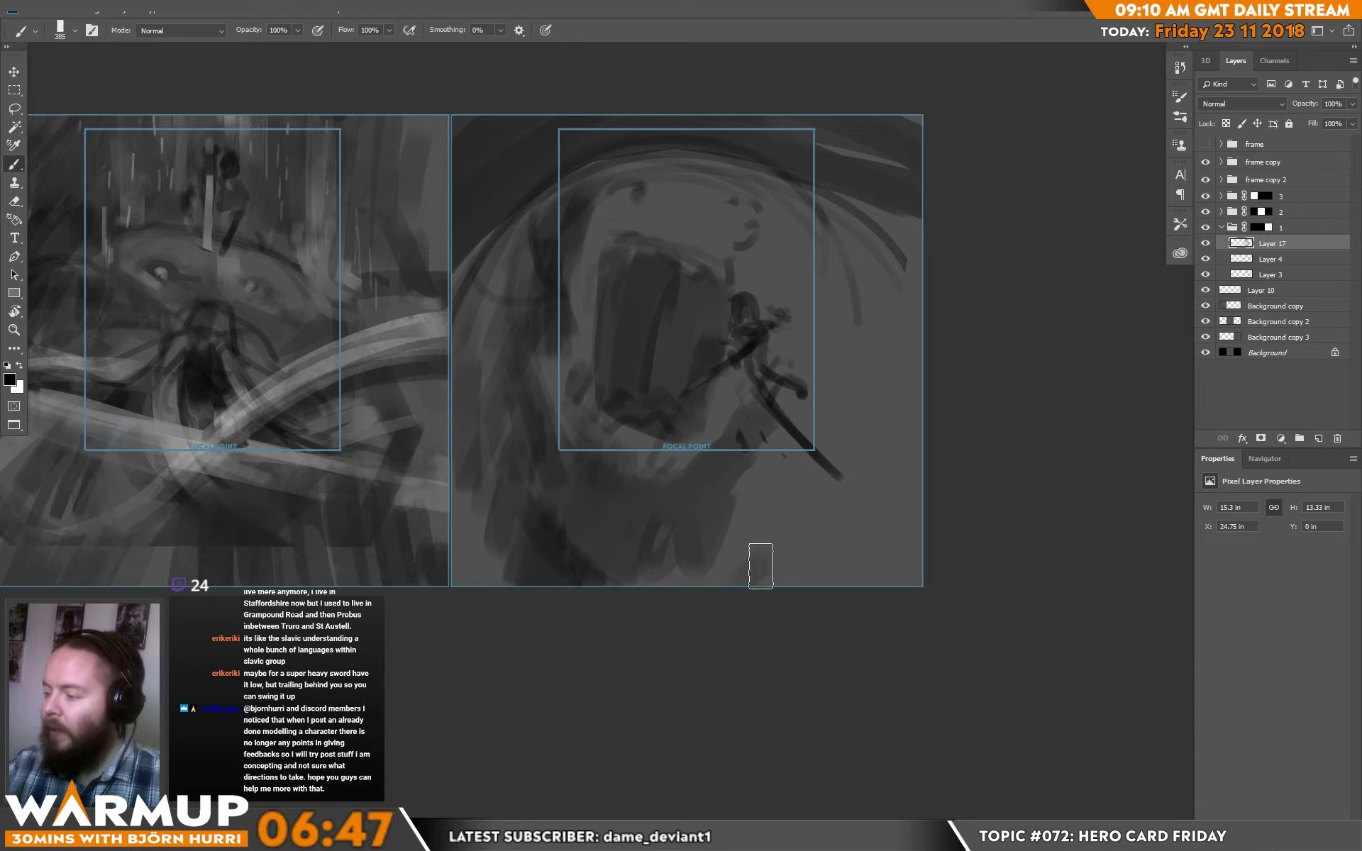
{"action": "mouse_move", "coordinate": [786, 434]}
{"action": "left_mouse_down"}
{"action": "mouse_move", "coordinate": [738, 494]}
{"action": "mouse_move", "coordinate": [759, 500]}
{"action": "mouse_move", "coordinate": [795, 449]}
{"action": "mouse_move", "coordinate": [808, 511]}
{"action": "mouse_move", "coordinate": [769, 517]}
{"action": "left_mouse_up"}
{"action": "left_click_drag", "start_coordinate": [840, 454], "coordinate": [866, 512]}
{"action": "mouse_move", "coordinate": [820, 402]}
{"action": "left_mouse_down"}
{"action": "mouse_move", "coordinate": [779, 369]}
{"action": "mouse_move", "coordinate": [775, 393]}
{"action": "mouse_move", "coordinate": [794, 379]}
{"action": "mouse_move", "coordinate": [810, 279]}
{"action": "mouse_move", "coordinate": [780, 286]}
{"action": "mouse_move", "coordinate": [761, 326]}
{"action": "mouse_move", "coordinate": [801, 285]}
{"action": "left_mouse_up"}
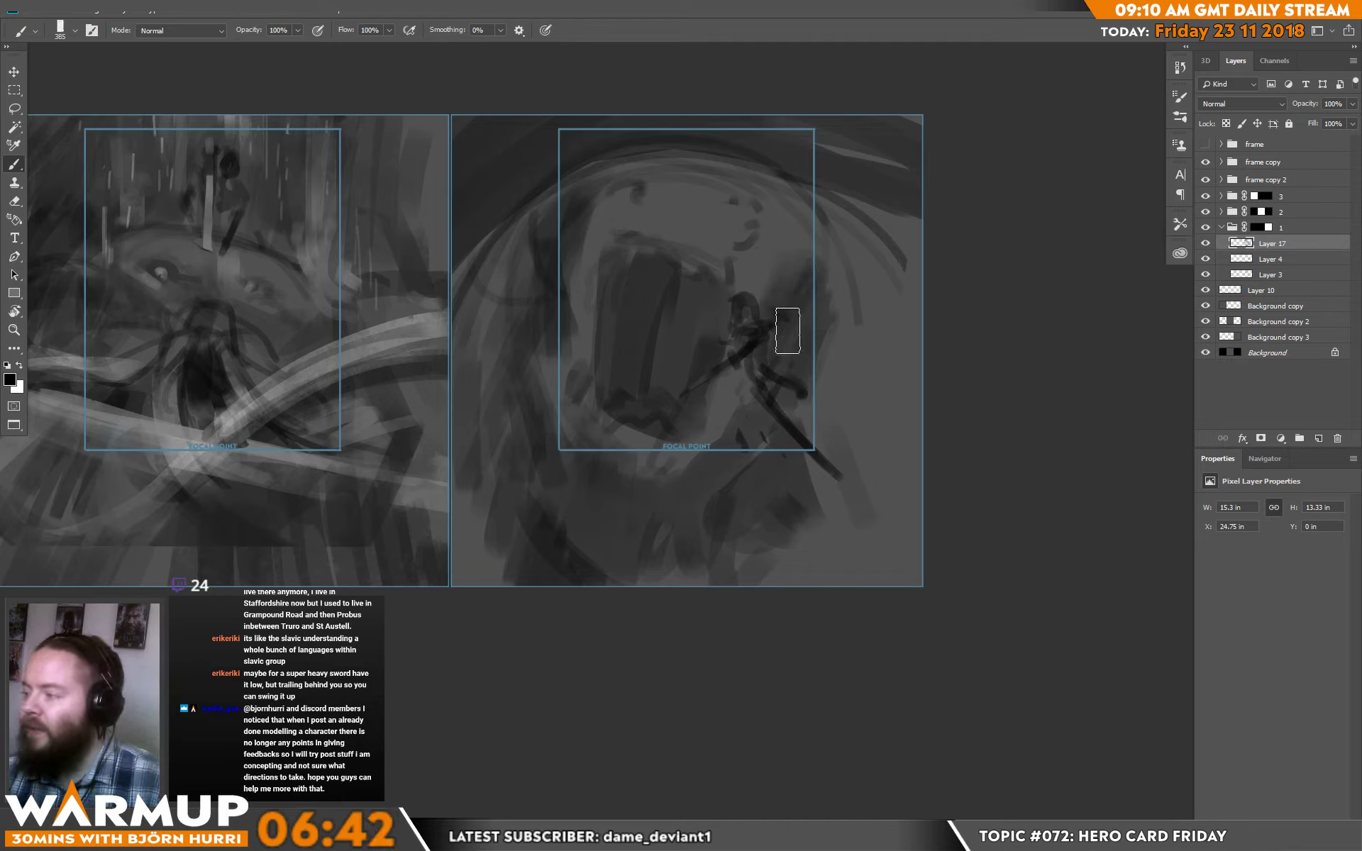
- Shade the eye sockets and brow of the right panel's creature with soft dark strokes
{"action": "mouse_move", "coordinate": [707, 212]}
{"action": "left_mouse_down"}
{"action": "mouse_move", "coordinate": [768, 234]}
{"action": "mouse_move", "coordinate": [730, 227]}
{"action": "left_mouse_up"}
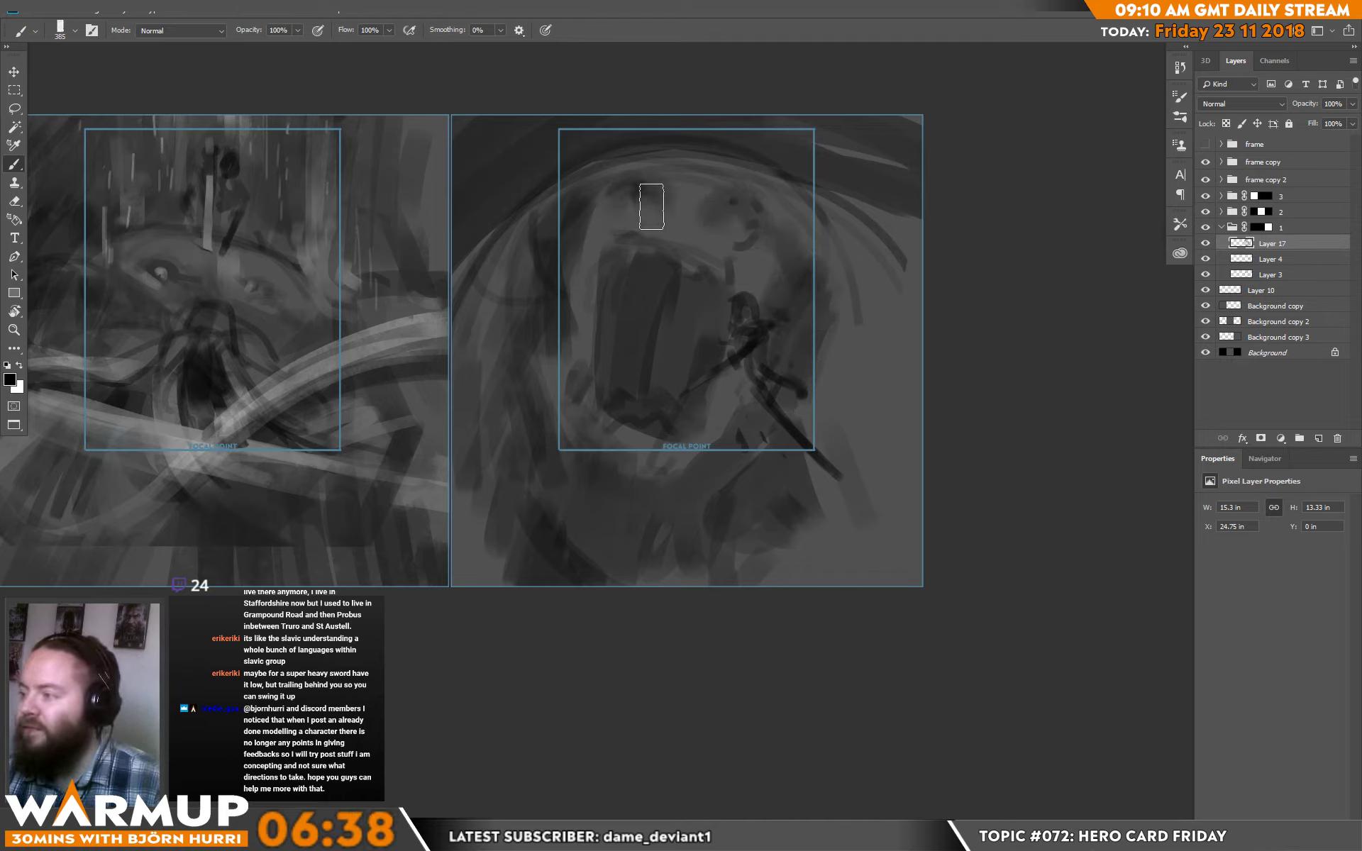
{"action": "left_click_drag", "start_coordinate": [621, 218], "coordinate": [597, 258]}
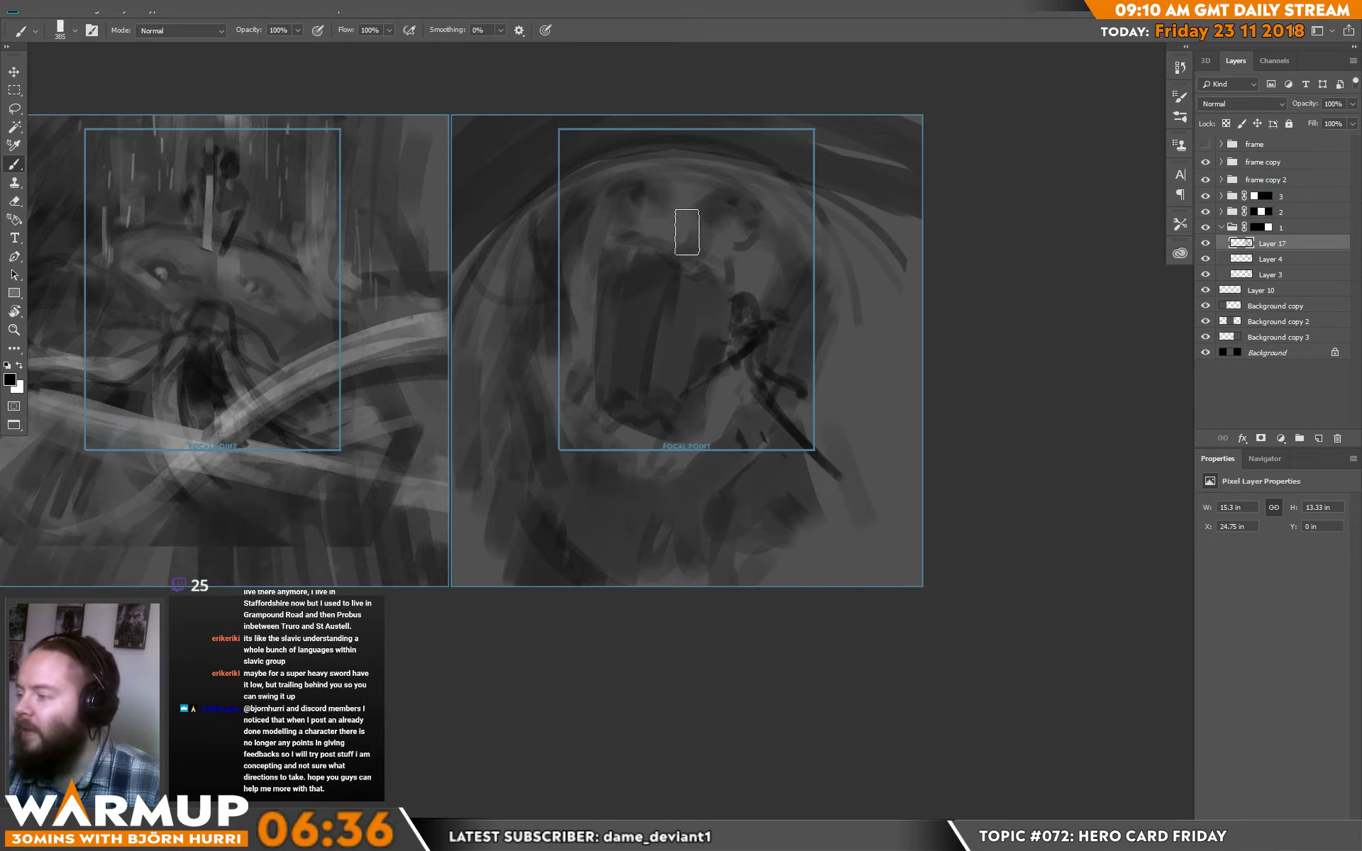
{"action": "mouse_move", "coordinate": [688, 231]}
{"action": "left_mouse_down"}
{"action": "mouse_move", "coordinate": [659, 246]}
{"action": "mouse_move", "coordinate": [681, 219]}
{"action": "left_mouse_up"}
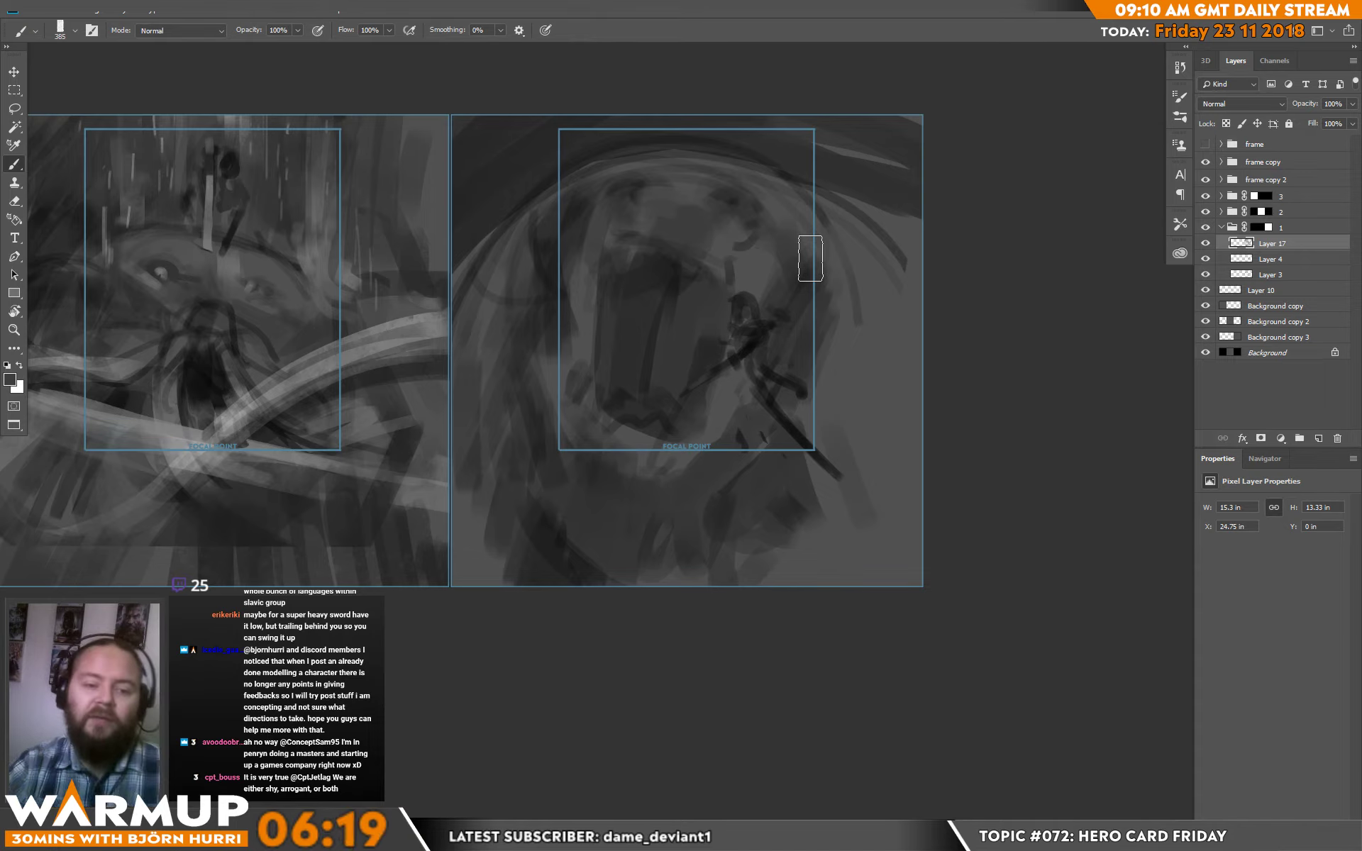
- Reduce the brush to 89 px and paint dark strokes over the right creature's crown and down the back edge of its body
{"action": "key", "text": "alt"}
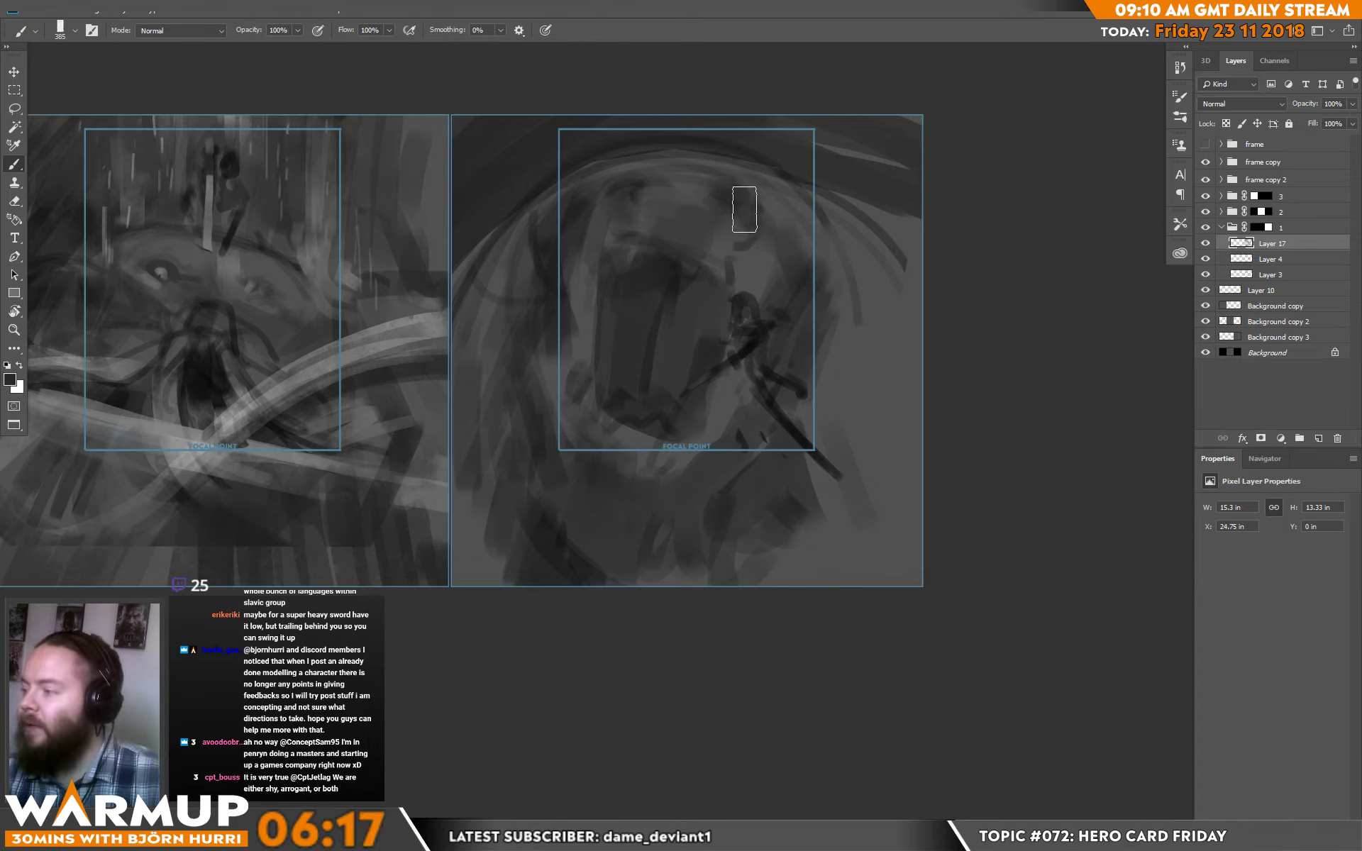
{"action": "right_click", "coordinate": [746, 200]}
{"action": "left_click", "coordinate": [852, 220]}
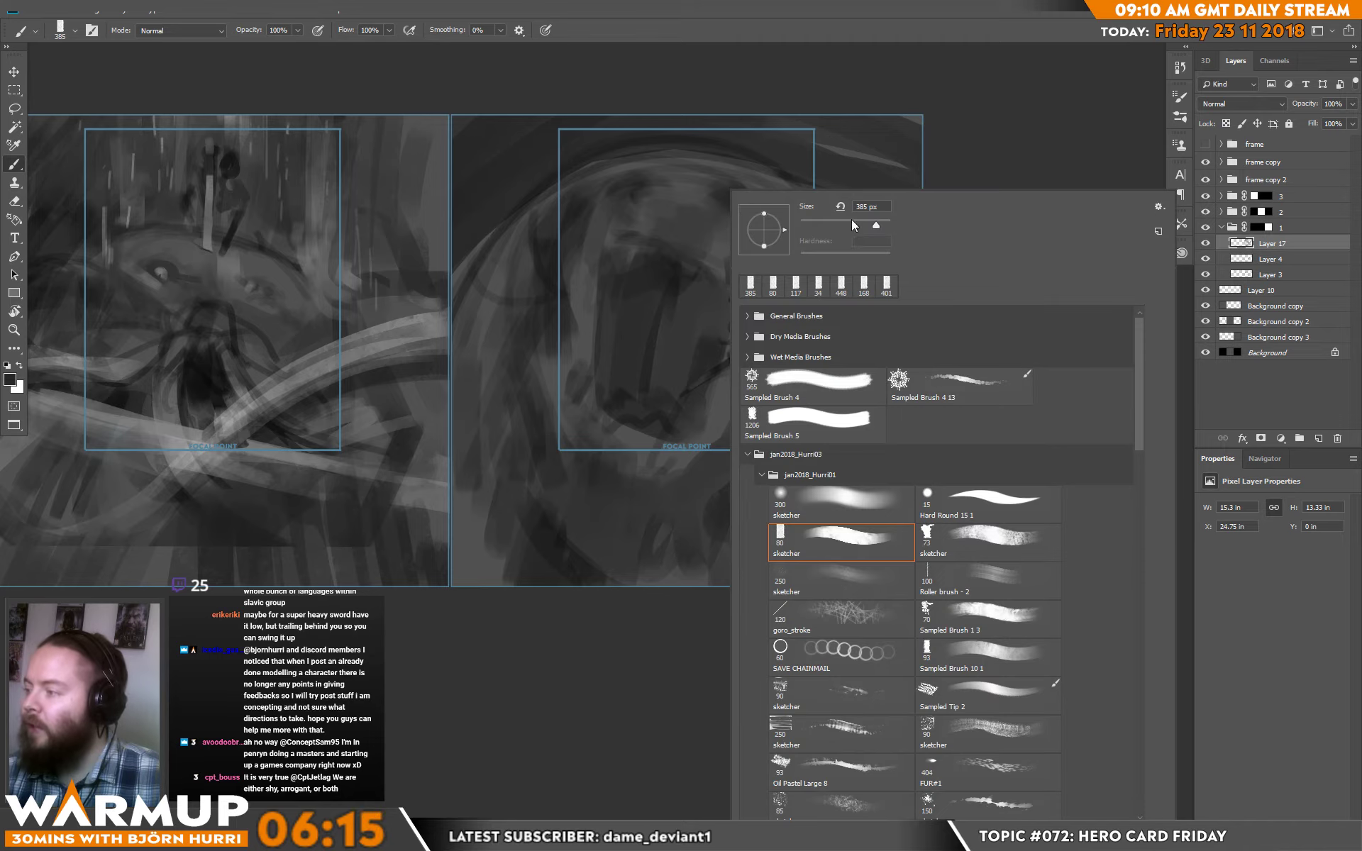
{"action": "left_click", "coordinate": [700, 179]}
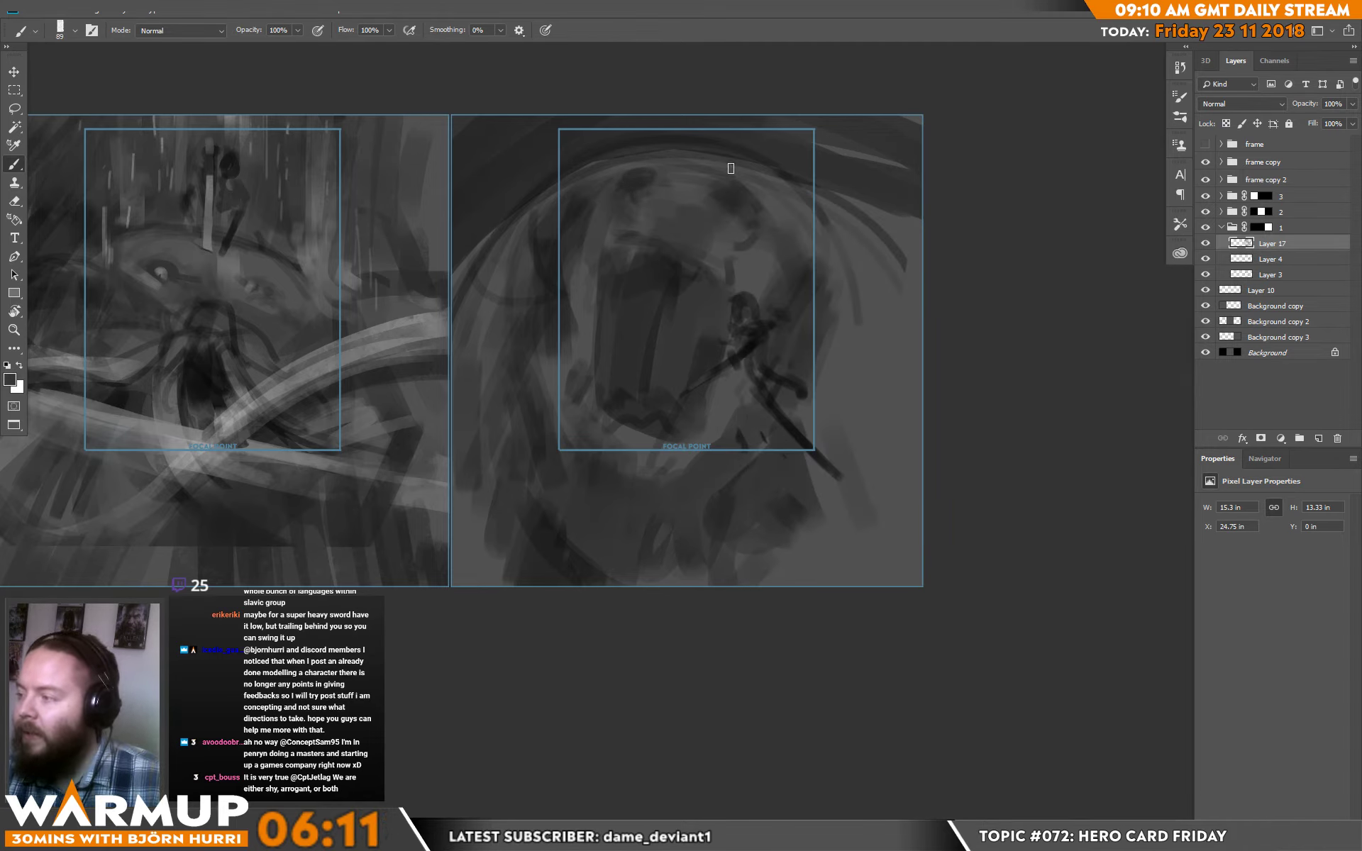
{"action": "left_click", "coordinate": [645, 160], "text": "alt"}
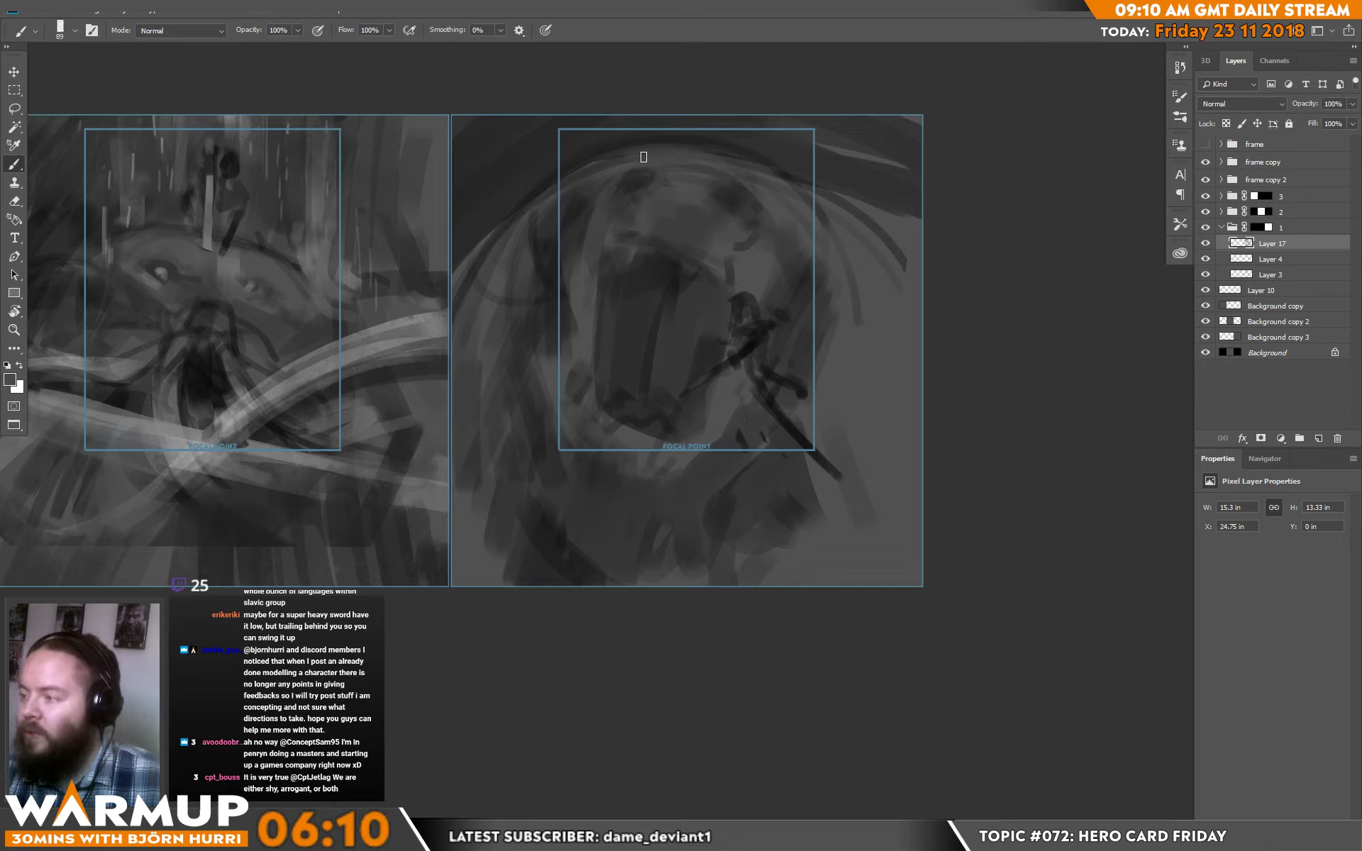
{"action": "left_click", "coordinate": [630, 143], "text": "alt"}
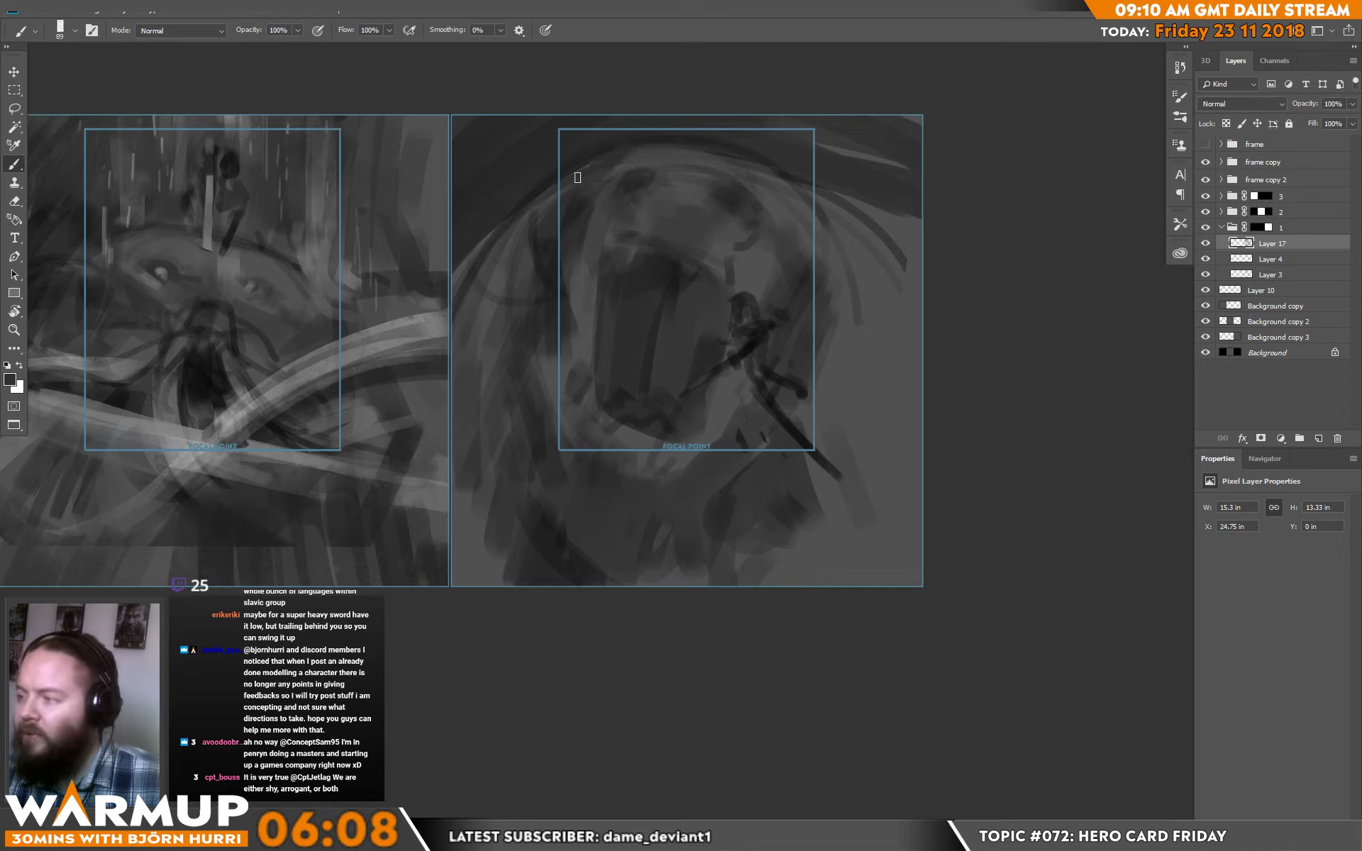
{"action": "left_click", "coordinate": [596, 155], "text": "alt"}
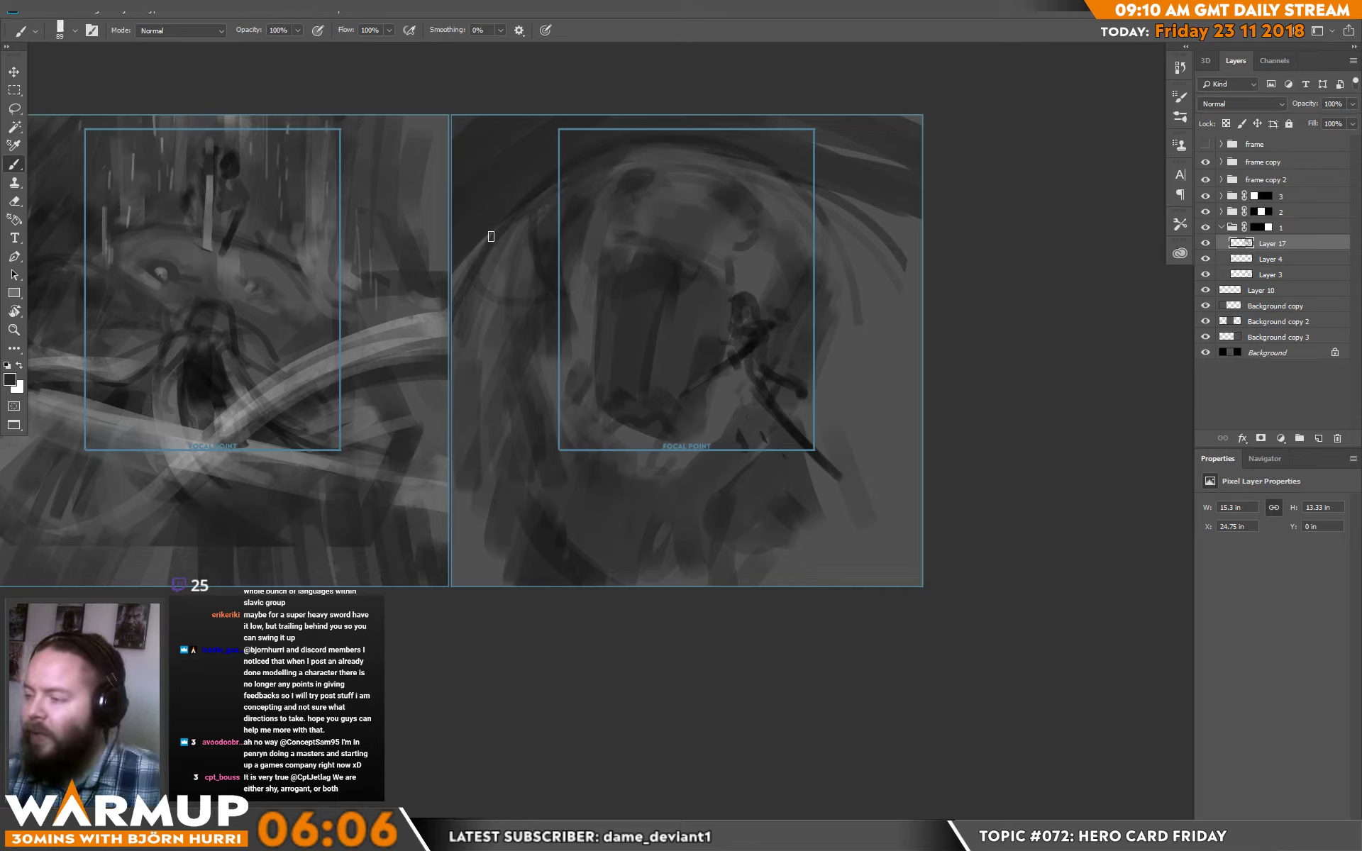
{"action": "left_click_drag", "start_coordinate": [491, 236], "coordinate": [456, 353]}
{"action": "left_click_drag", "start_coordinate": [502, 235], "coordinate": [477, 360]}
{"action": "left_click_drag", "start_coordinate": [500, 283], "coordinate": [511, 458]}
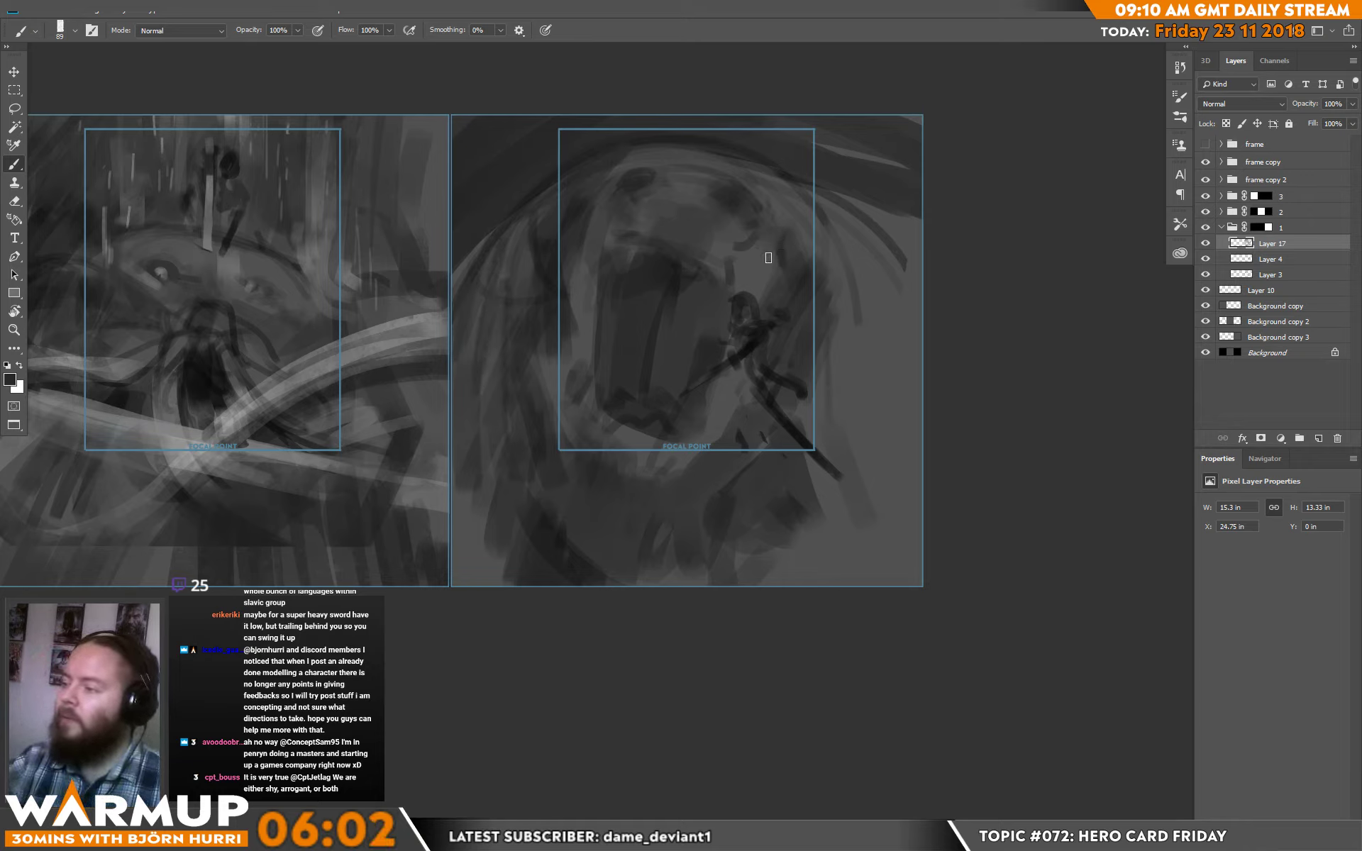
- Dot light highlights into the creature's eyes and darken the inside of its open mouth using sampled tones
{"action": "left_click", "coordinate": [244, 422], "text": "alt"}
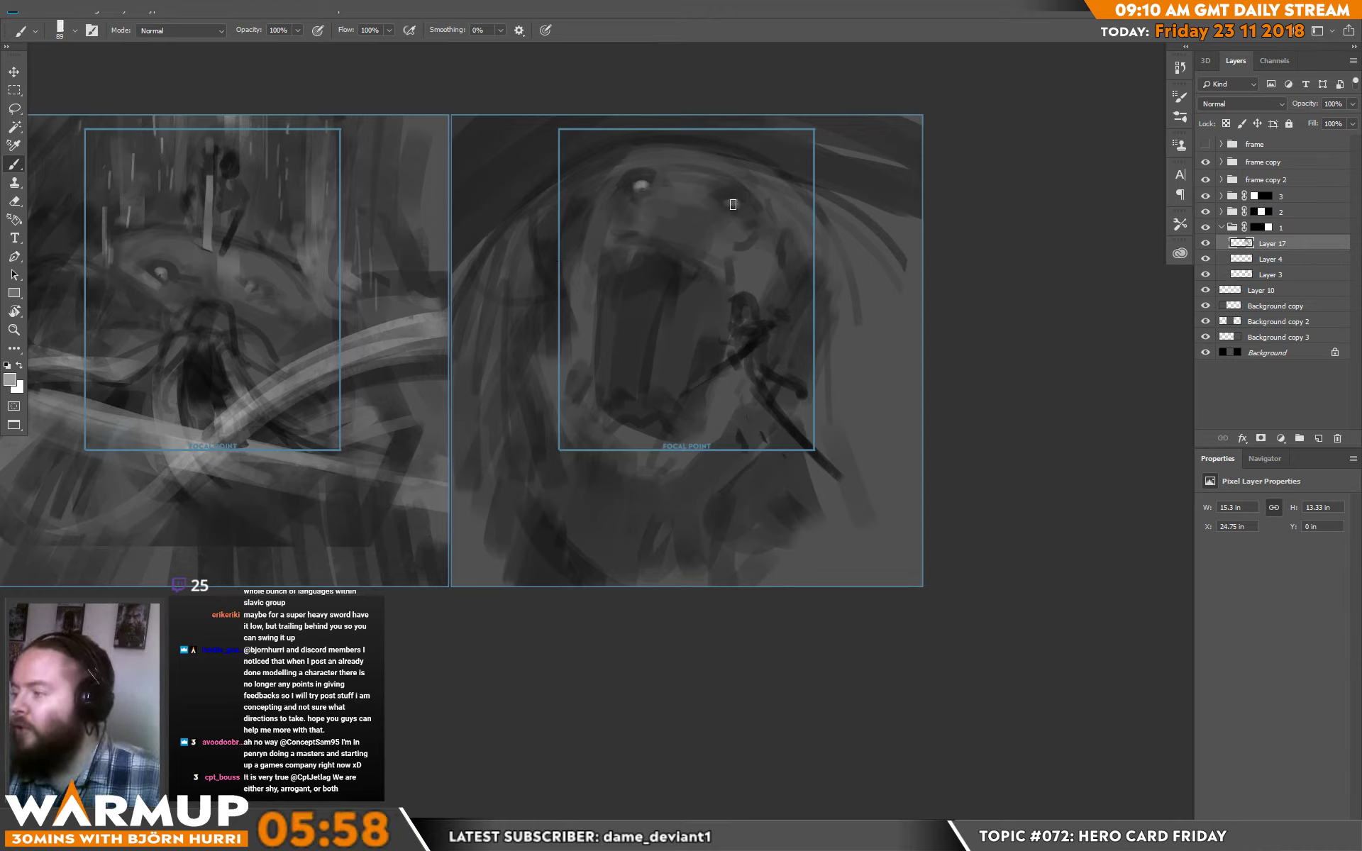
{"action": "left_click", "coordinate": [656, 292], "text": "alt"}
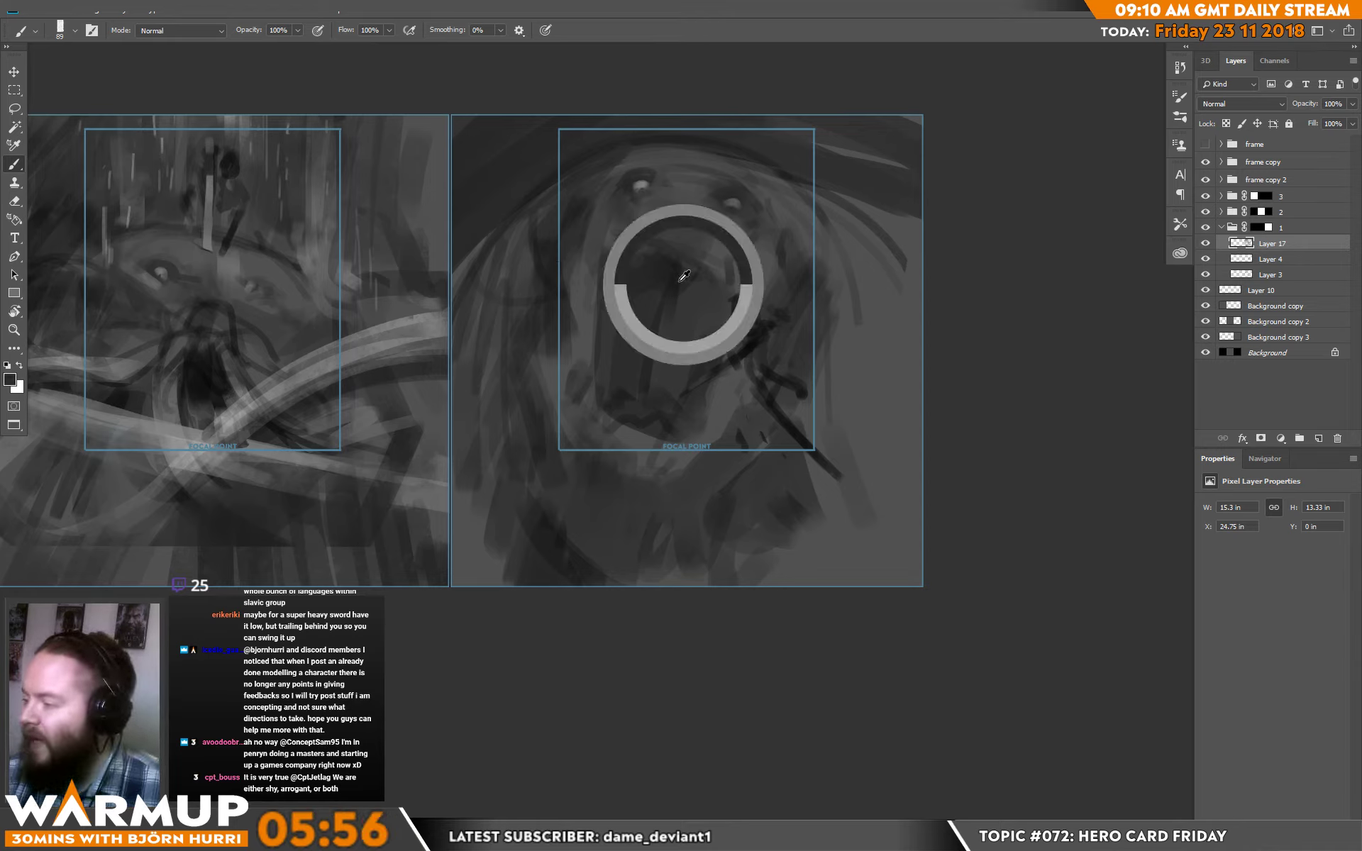
{"action": "left_click_drag", "start_coordinate": [687, 284], "coordinate": [701, 310]}
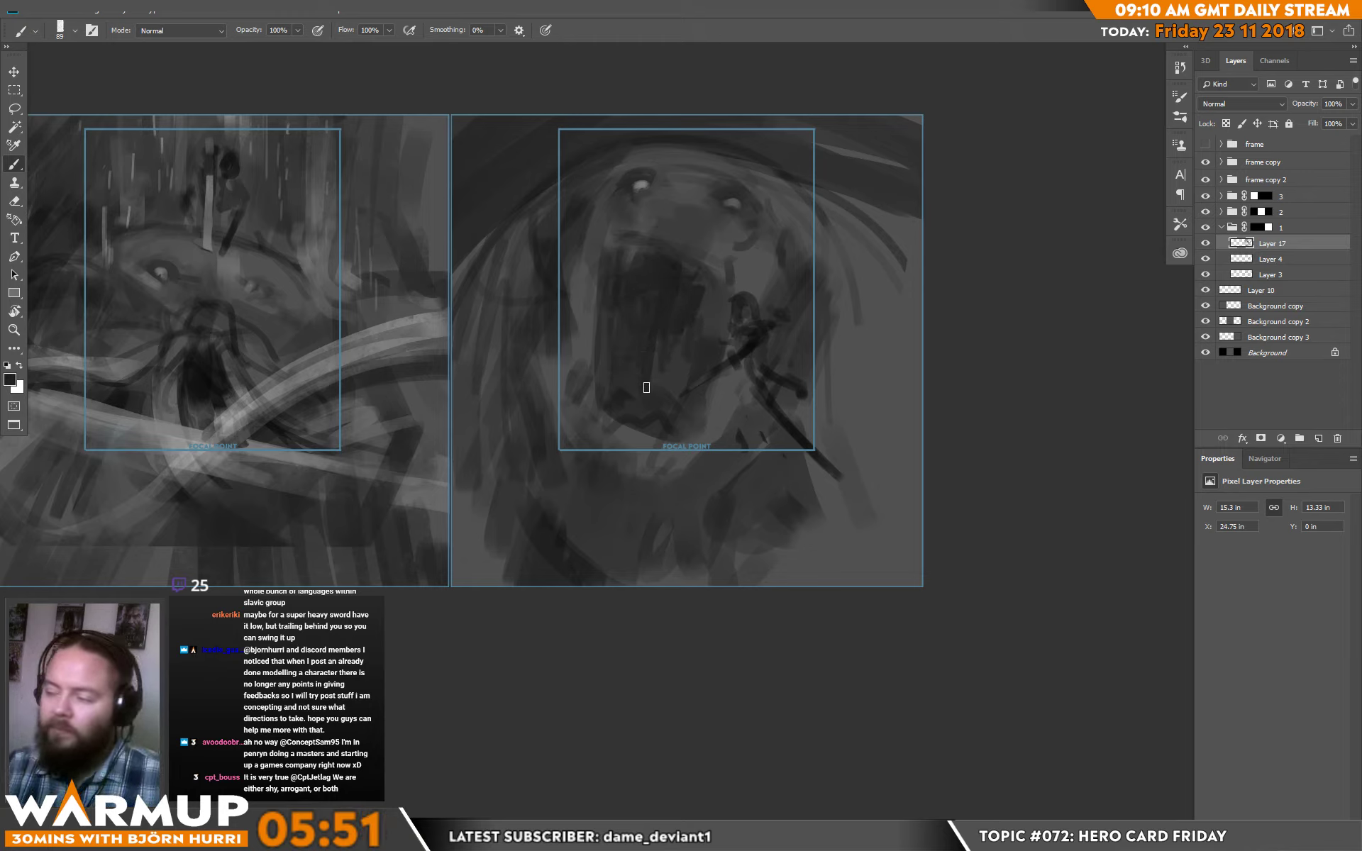
- Define the creature's lower jaw and teeth, and add dark strokes beneath its chin
{"action": "left_click", "coordinate": [626, 430], "text": "alt"}
{"action": "mouse_move", "coordinate": [615, 426]}
{"action": "left_mouse_down"}
{"action": "mouse_move", "coordinate": [609, 402]}
{"action": "mouse_move", "coordinate": [678, 439]}
{"action": "mouse_move", "coordinate": [637, 430]}
{"action": "mouse_move", "coordinate": [654, 430]}
{"action": "left_mouse_up"}
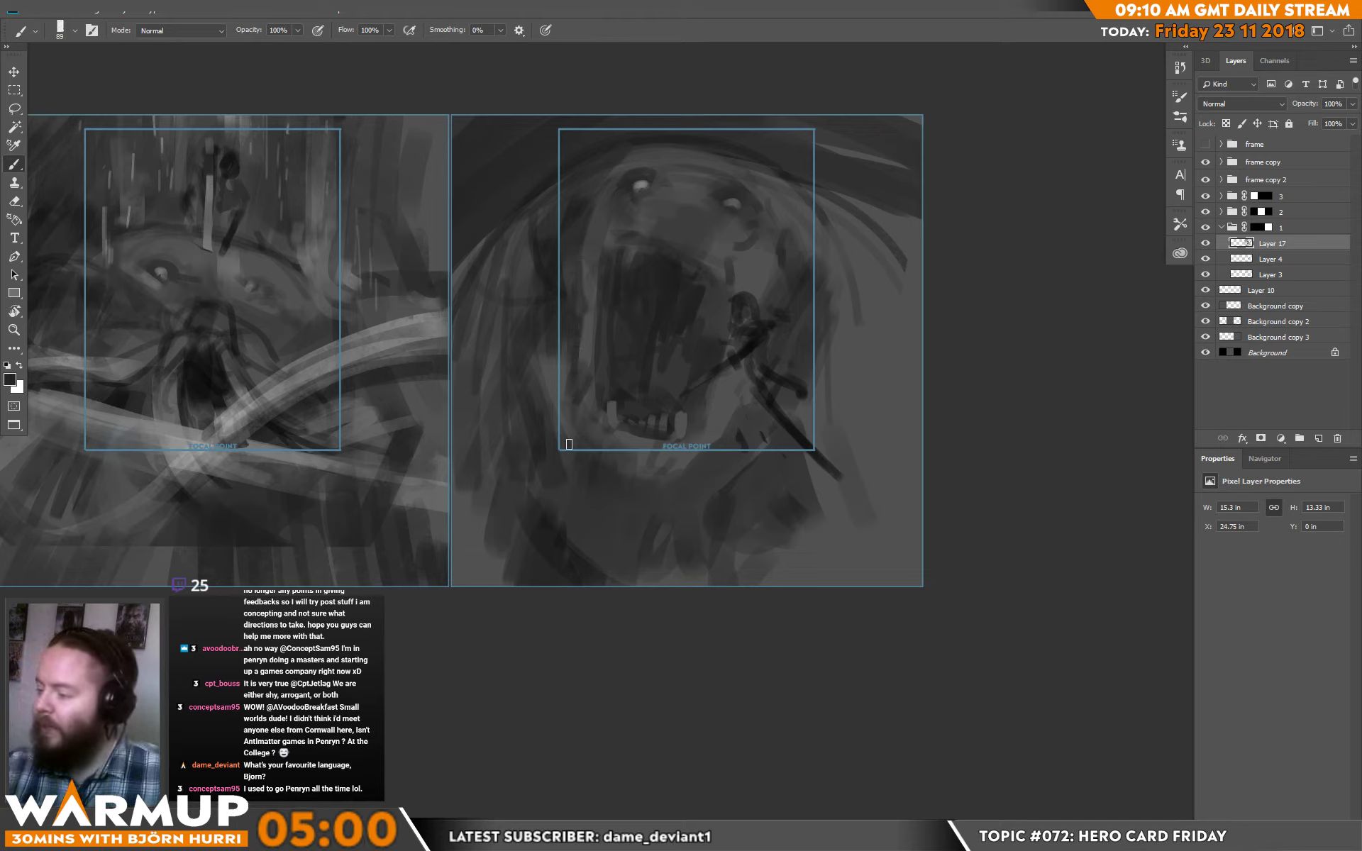
{"action": "mouse_move", "coordinate": [569, 444]}
{"action": "left_mouse_down"}
{"action": "mouse_move", "coordinate": [569, 398]}
{"action": "mouse_move", "coordinate": [602, 526]}
{"action": "mouse_move", "coordinate": [623, 489]}
{"action": "mouse_move", "coordinate": [657, 527]}
{"action": "left_mouse_up"}
{"action": "key", "text": "d"}
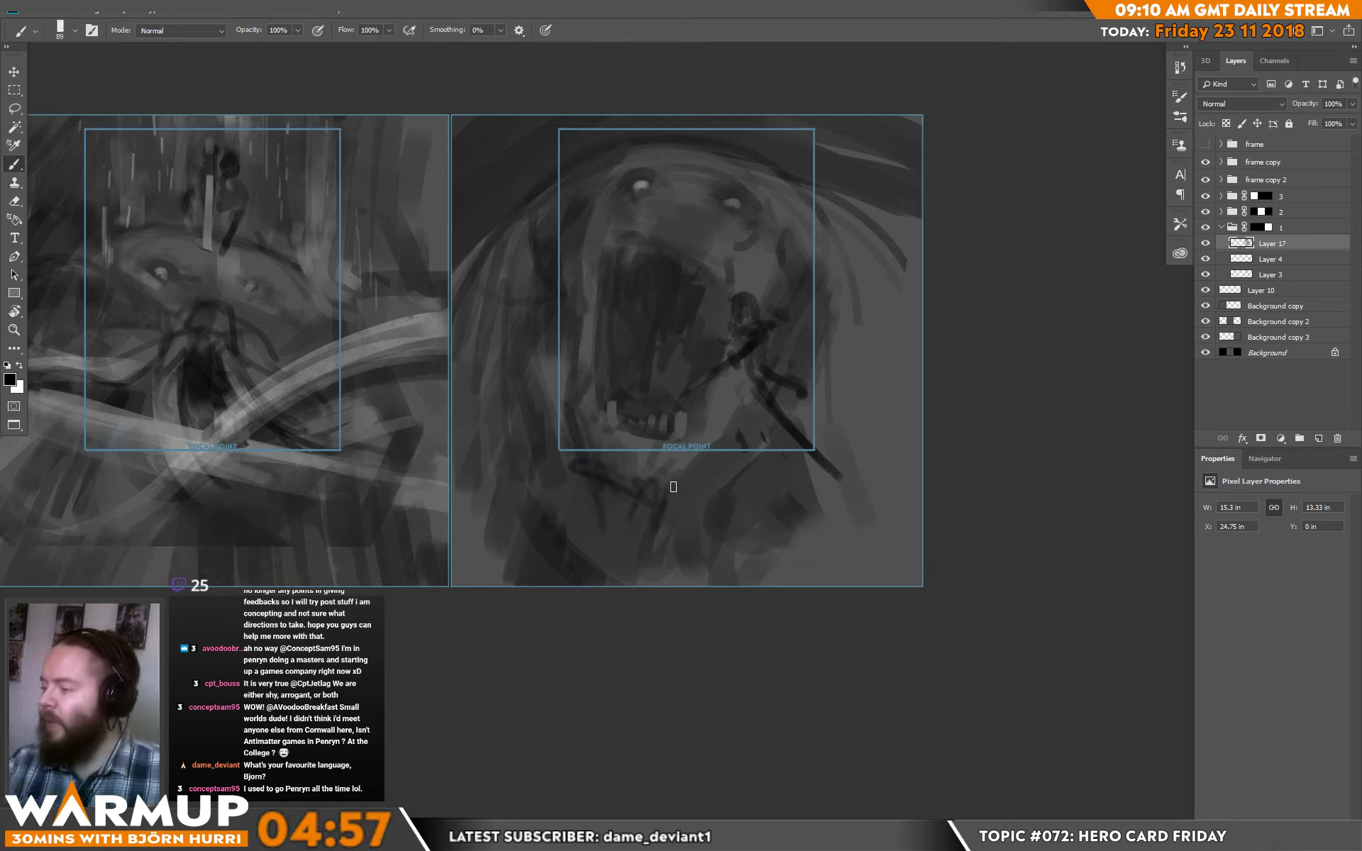
- Bring Layer 4 above Layer 17, scale the hero to about 90% and rotate him about 7.5° clockwise beside the mouth
{"action": "left_click", "coordinate": [1206, 245]}
{"action": "left_click", "coordinate": [1206, 245]}
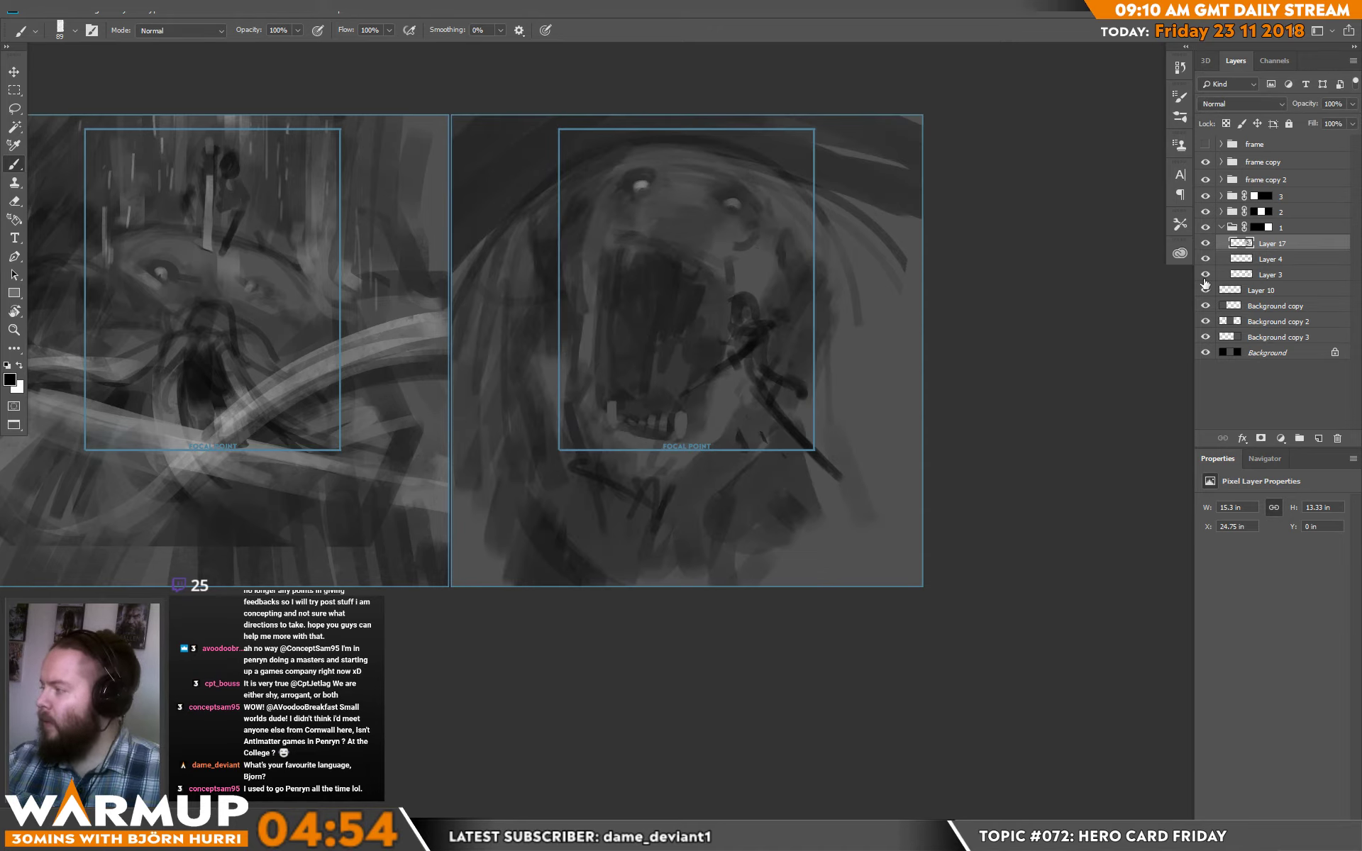
{"action": "left_click", "coordinate": [1205, 261]}
{"action": "left_click", "coordinate": [1205, 262]}
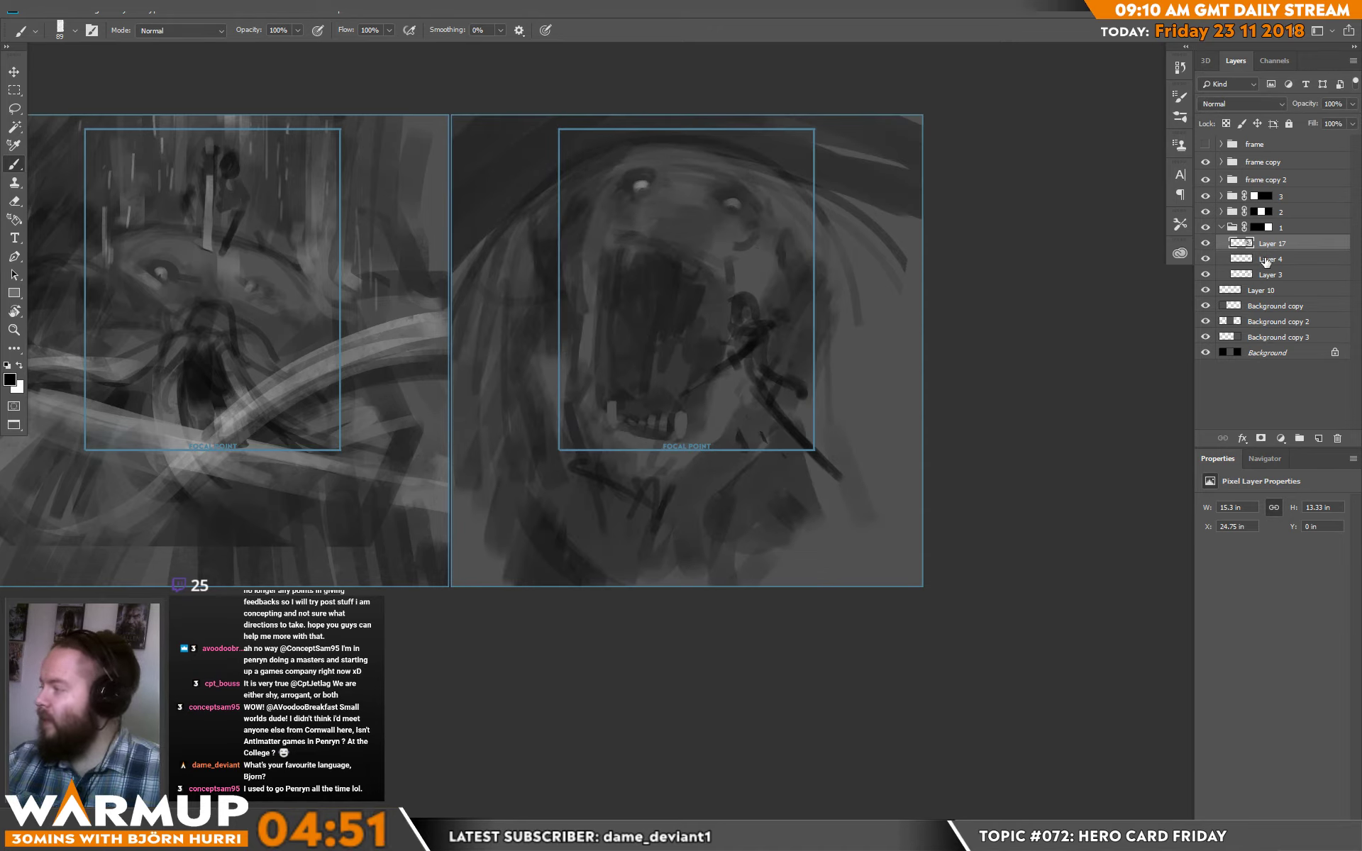
{"action": "left_click_drag", "start_coordinate": [1267, 263], "coordinate": [1271, 242]}
{"action": "key", "text": "ctrl+t"}
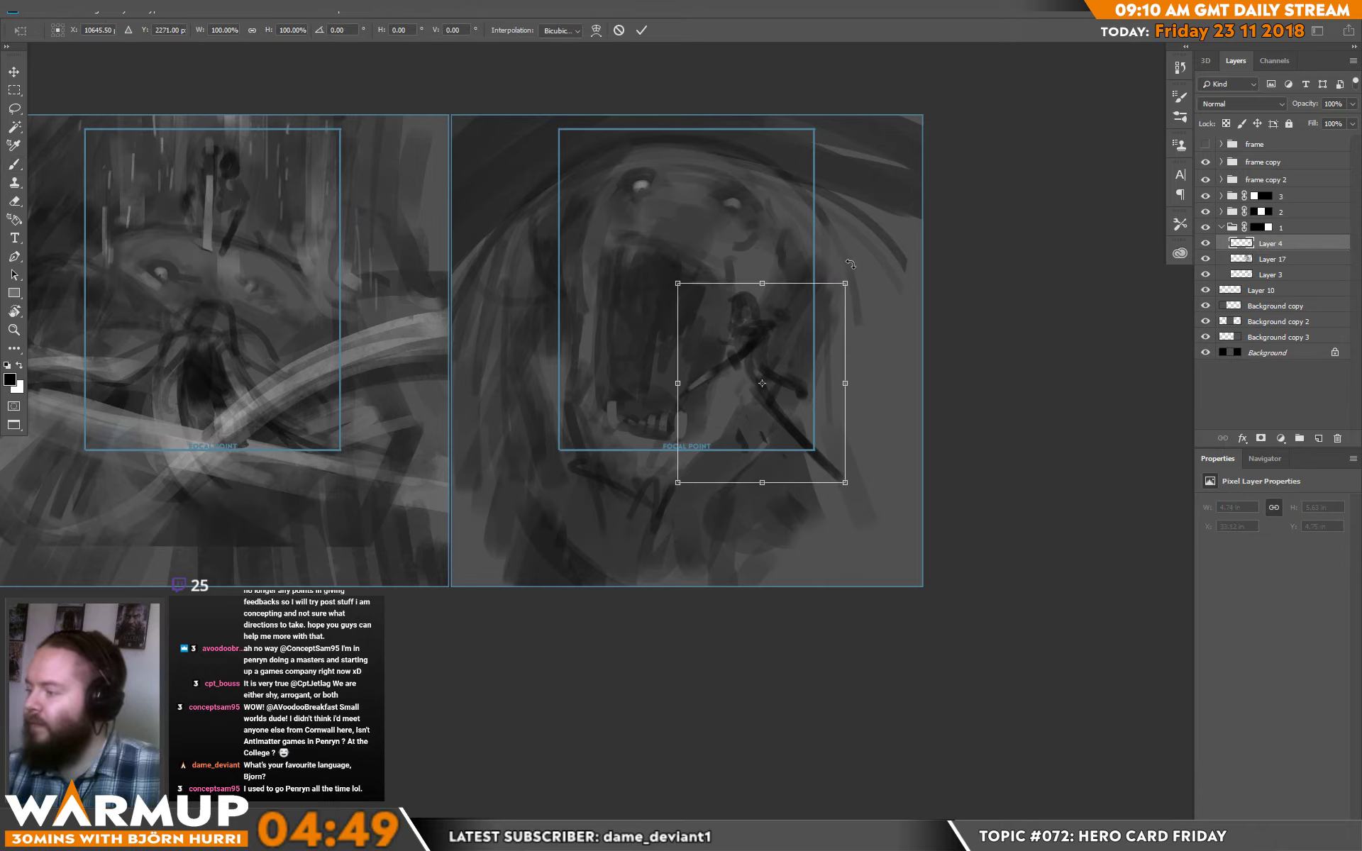
{"action": "left_click_drag", "start_coordinate": [845, 283], "coordinate": [894, 291]}
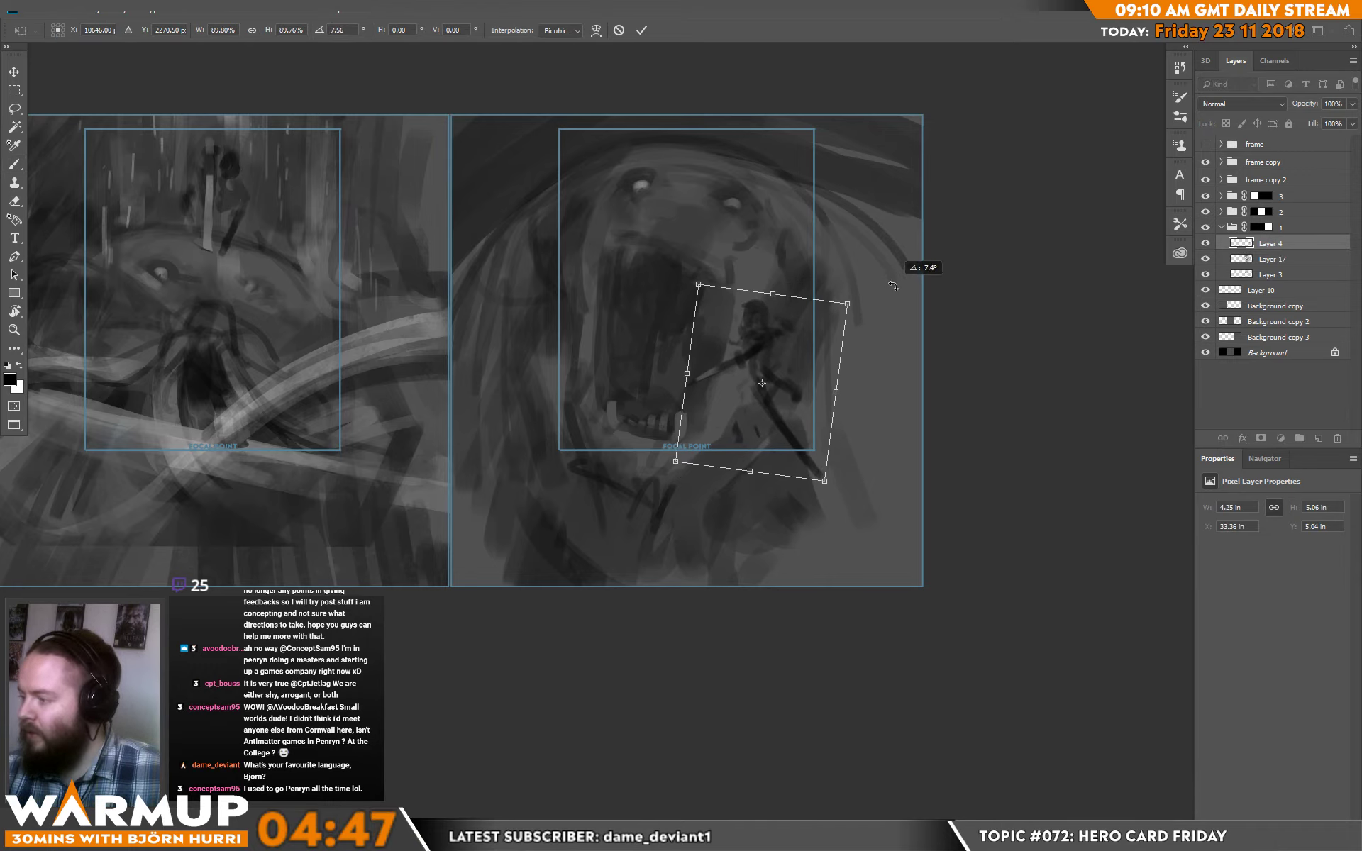
{"action": "left_click_drag", "start_coordinate": [808, 396], "coordinate": [797, 393]}
{"action": "key", "text": "Return"}
{"action": "key", "text": "b"}
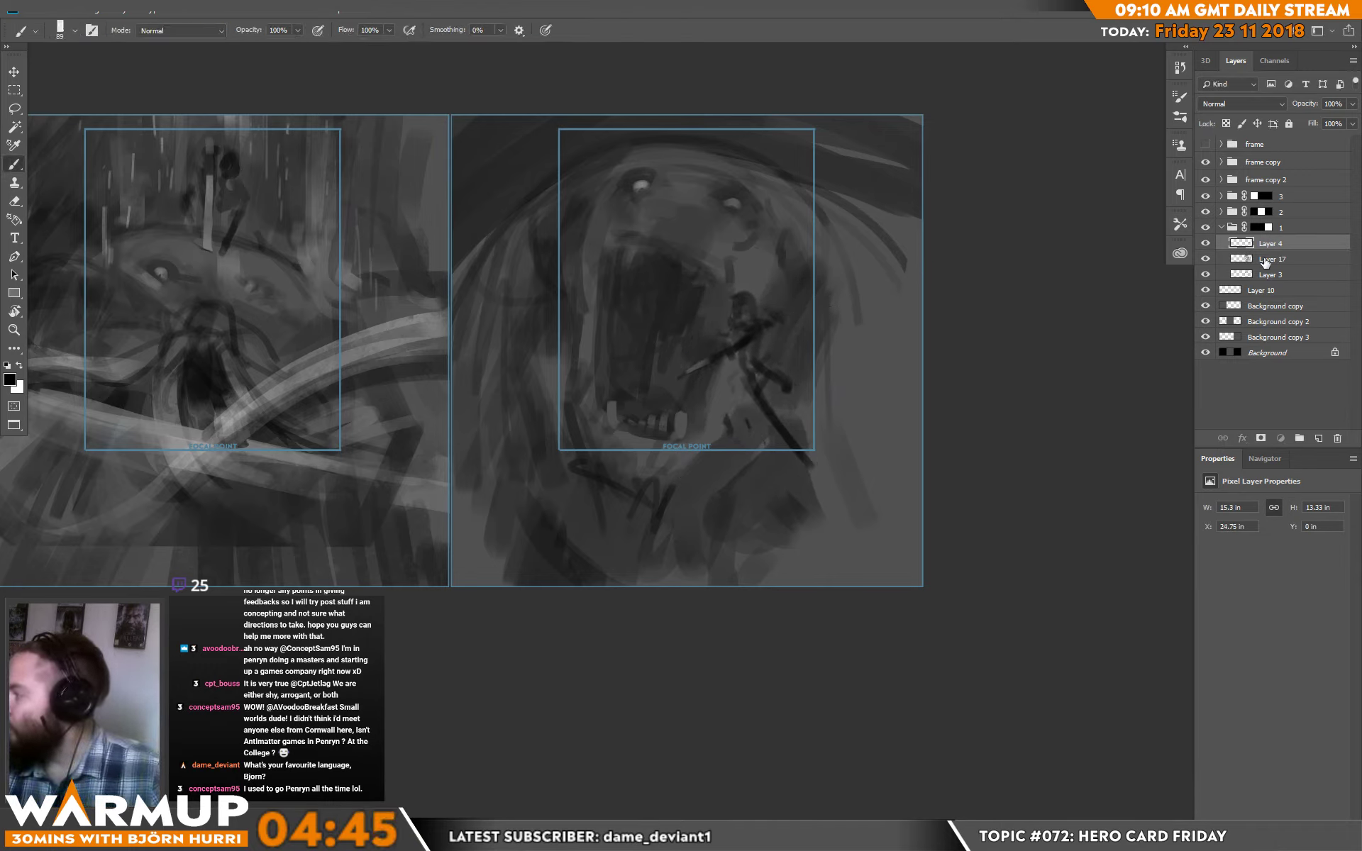
- Merge Layer 17 and Layer 3 into a single creature layer
{"action": "left_click", "coordinate": [1270, 259]}
{"action": "left_click", "coordinate": [1268, 275], "text": "ctrl"}
{"action": "key", "text": "ctrl+e"}
- Reposition the creature layer, scale it to about 95% and tilt it about 10.6° clockwise towards the hero
{"action": "key", "text": "v"}
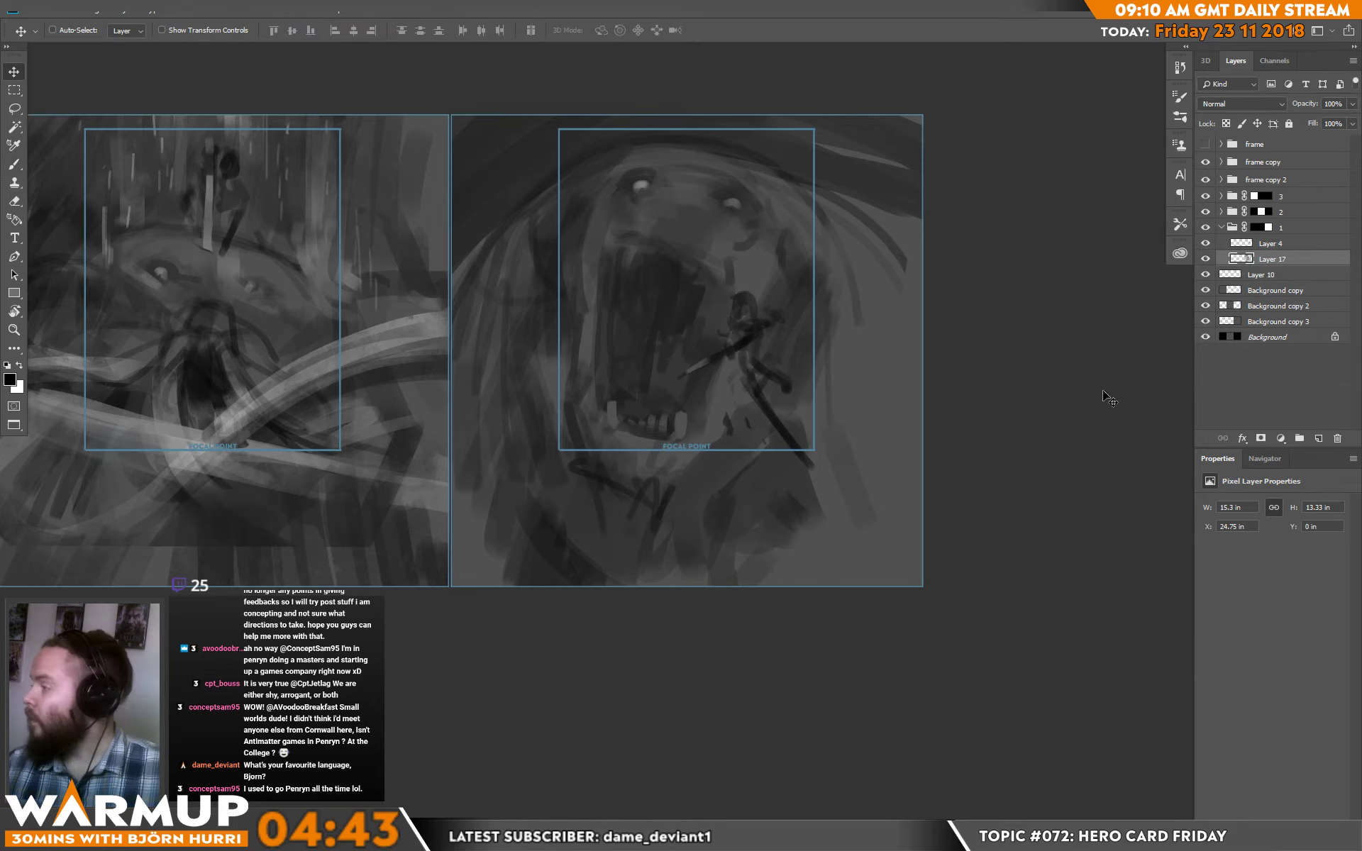
{"action": "left_click_drag", "start_coordinate": [887, 486], "coordinate": [881, 472]}
{"action": "key", "text": "ctrl+t"}
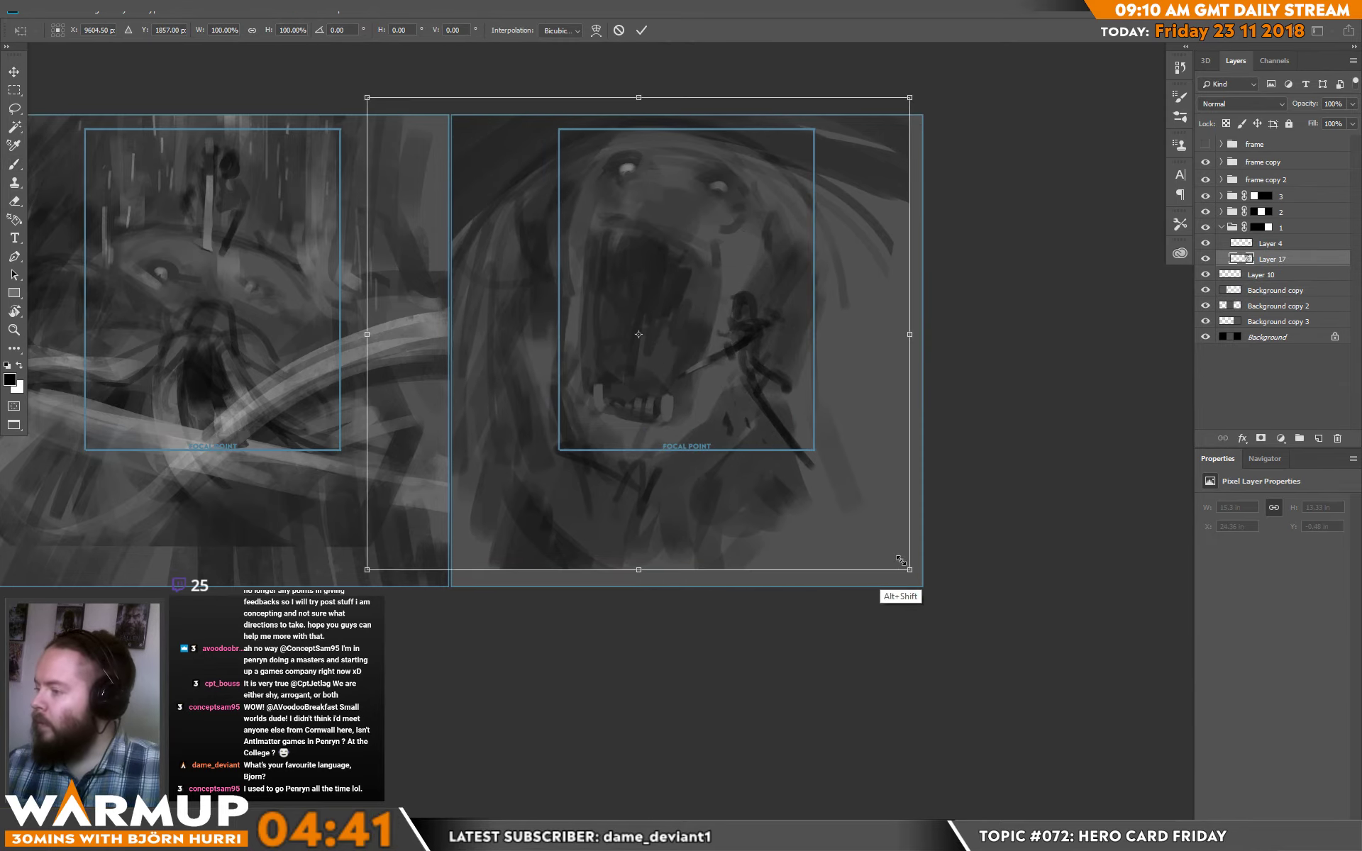
{"action": "left_click_drag", "start_coordinate": [924, 586], "coordinate": [948, 552]}
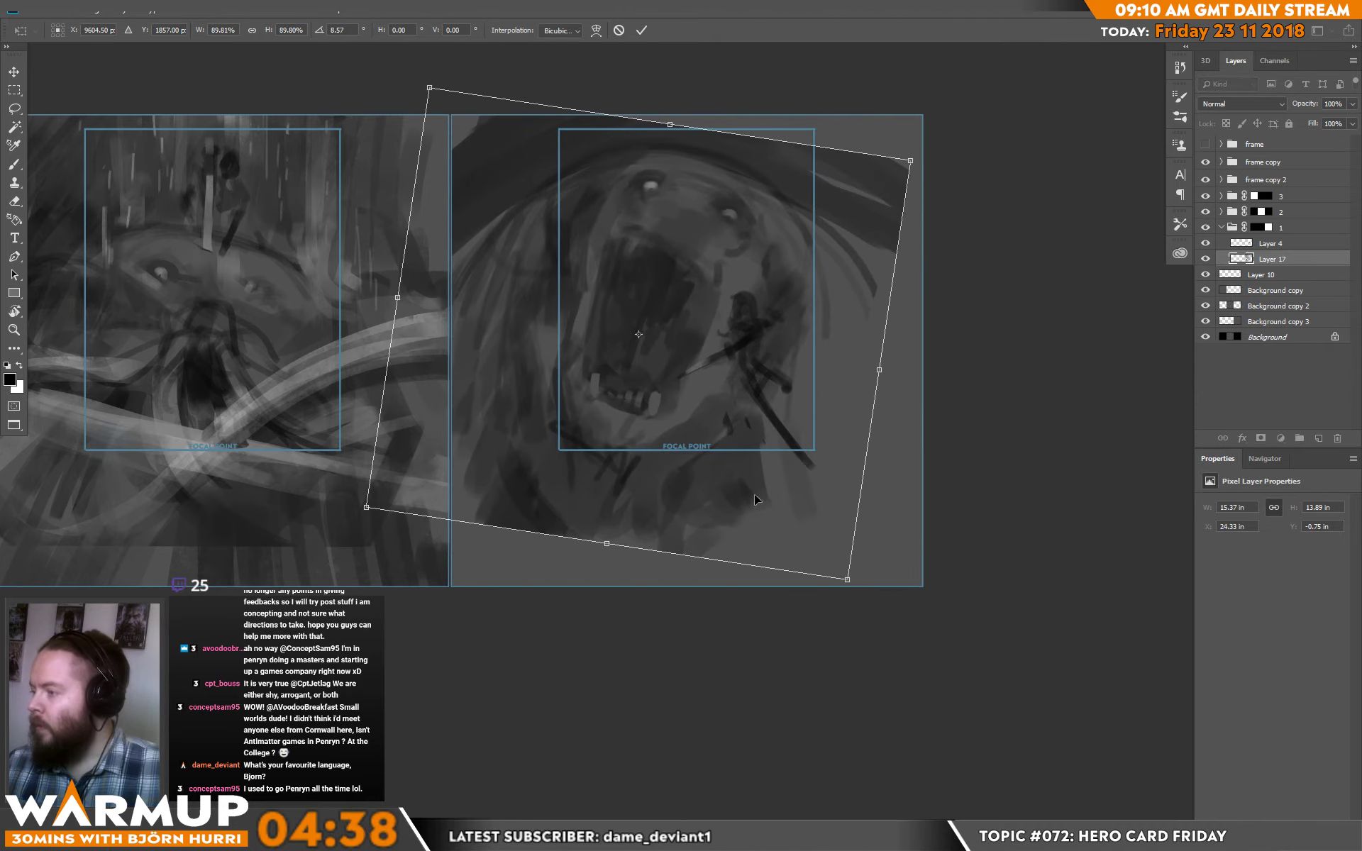
{"action": "left_click_drag", "start_coordinate": [755, 494], "coordinate": [763, 482]}
{"action": "left_click_drag", "start_coordinate": [963, 407], "coordinate": [951, 417]}
{"action": "mouse_move", "coordinate": [761, 434]}
{"action": "left_mouse_down"}
{"action": "mouse_move", "coordinate": [784, 424]}
{"action": "mouse_move", "coordinate": [758, 426]}
{"action": "left_mouse_up"}
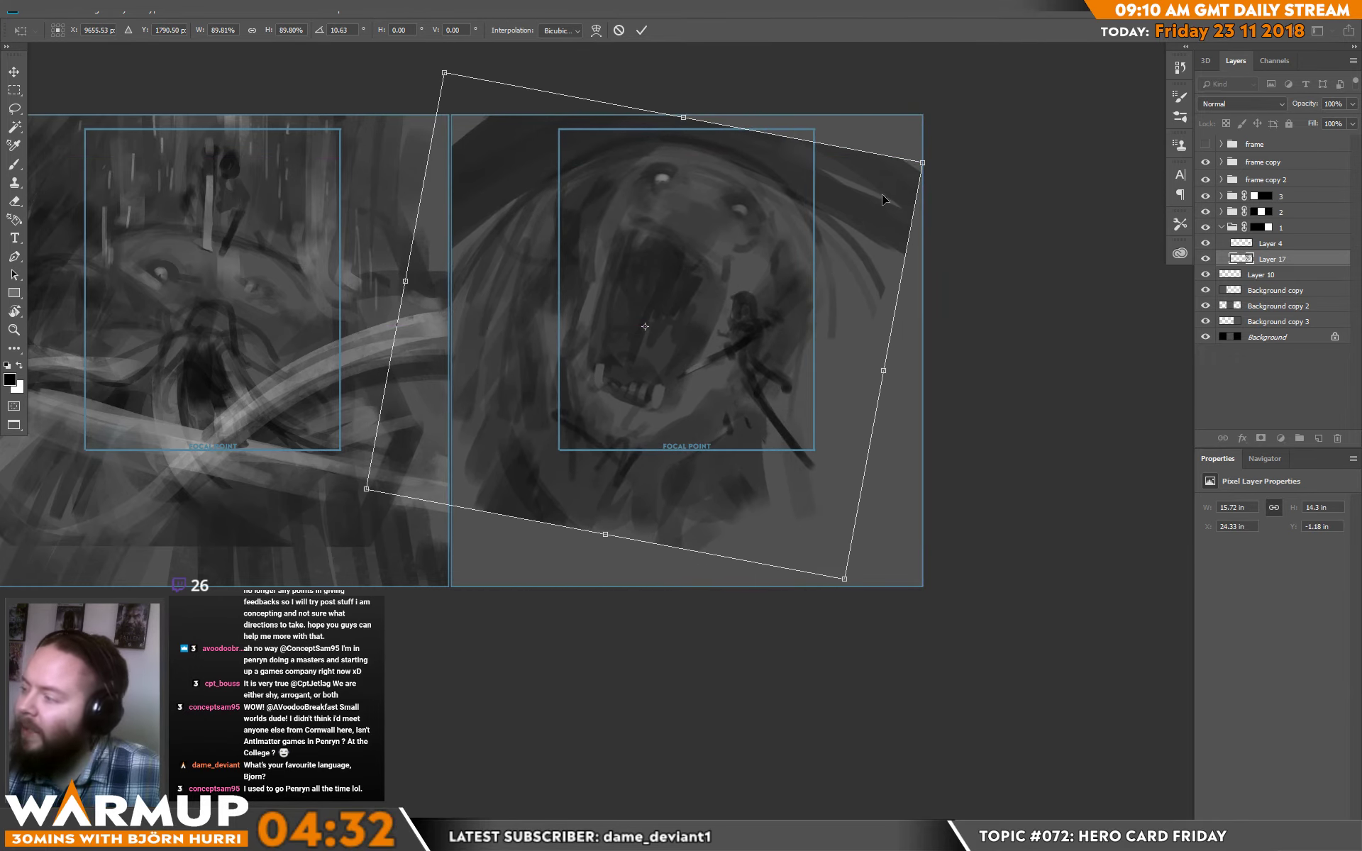
{"action": "left_click_drag", "start_coordinate": [922, 163], "coordinate": [938, 153]}
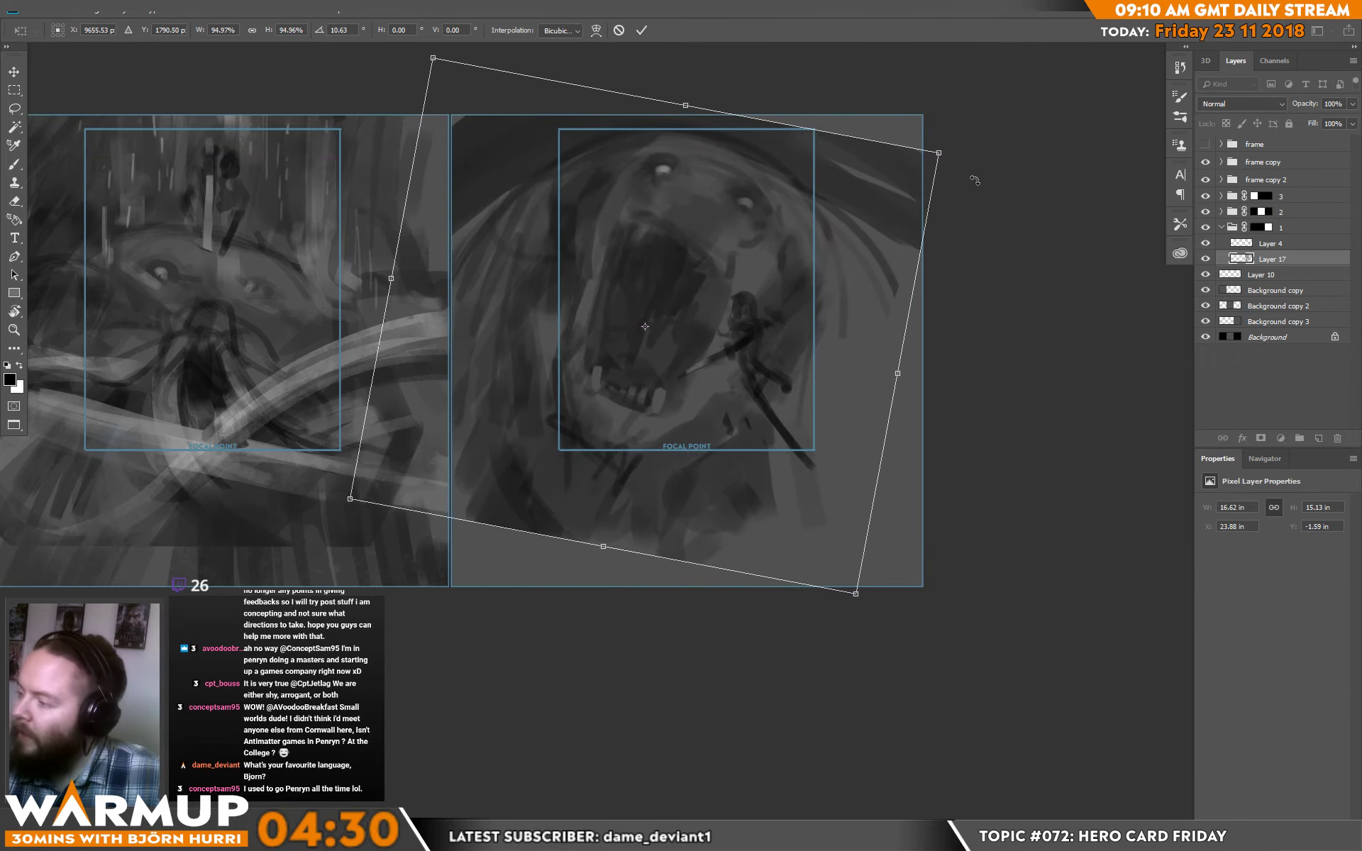
{"action": "mouse_move", "coordinate": [1022, 185]}
{"action": "left_mouse_down"}
{"action": "mouse_move", "coordinate": [1045, 188]}
{"action": "mouse_move", "coordinate": [1037, 181]}
{"action": "left_mouse_up"}
{"action": "key", "text": "Return"}
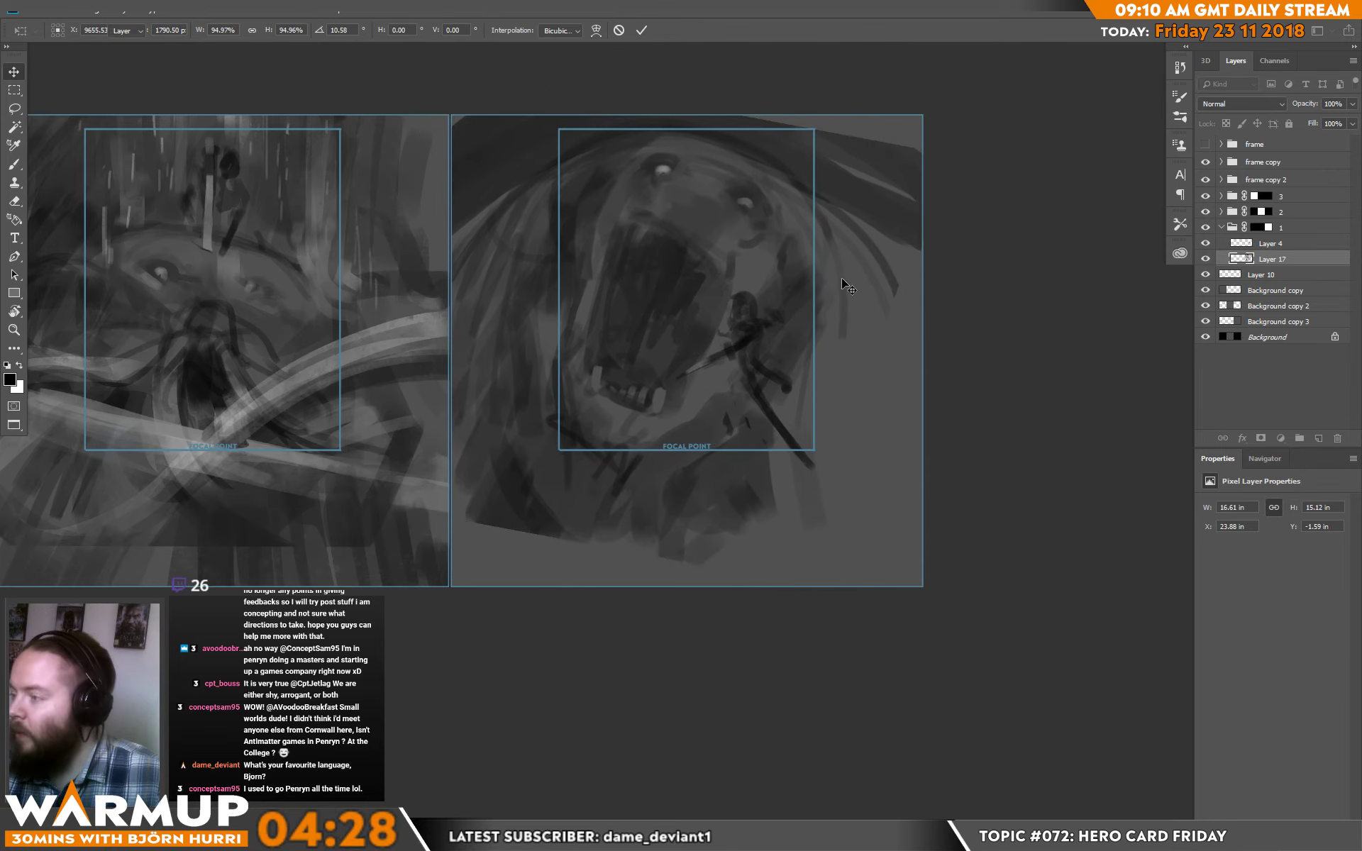
- Enlarge the brush and paint over the gaps along the panel's upper and lower edges and beneath the creature's jaw
{"action": "key", "text": "b"}
{"action": "right_click", "coordinate": [854, 192]}
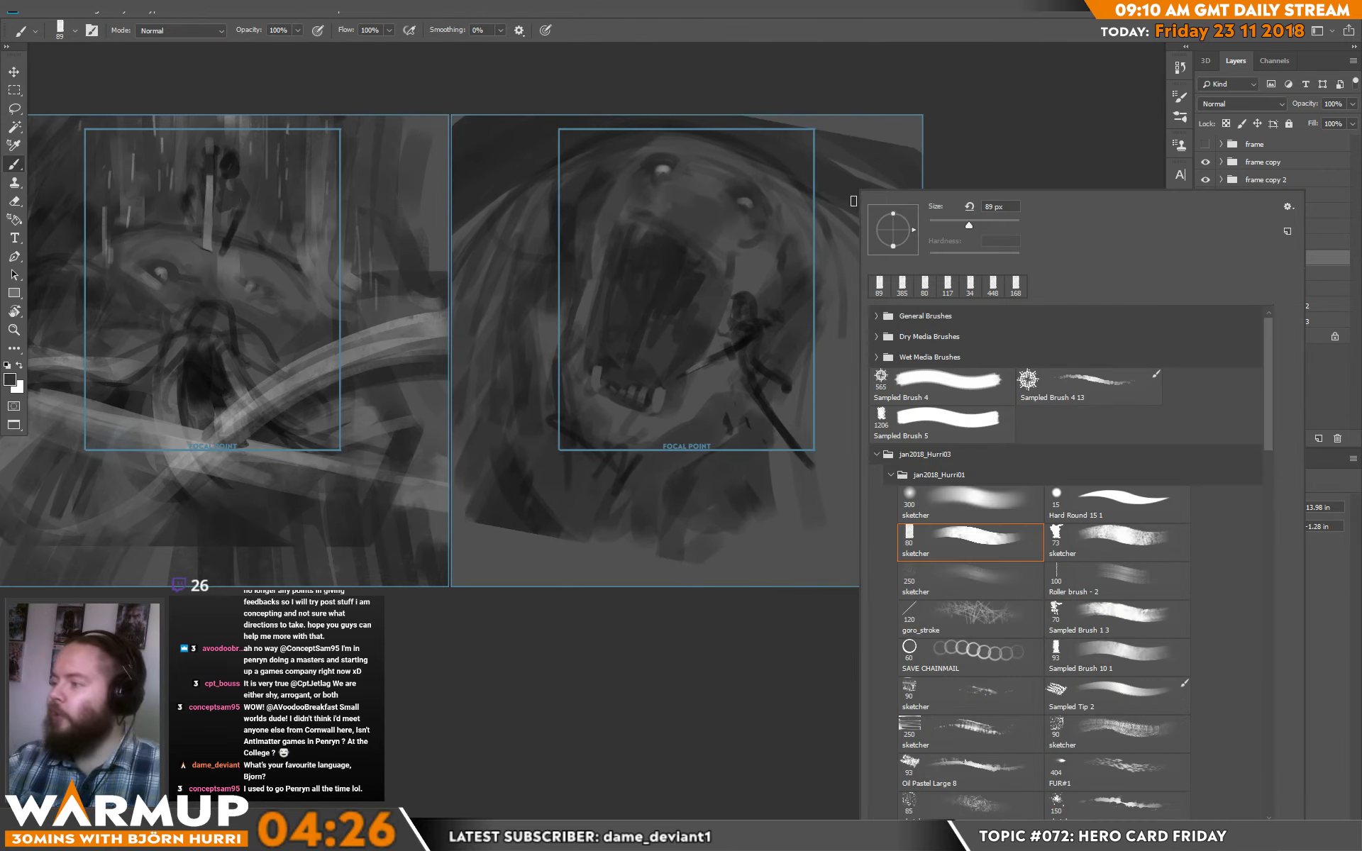
{"action": "left_click_drag", "start_coordinate": [968, 222], "coordinate": [990, 220]}
{"action": "key", "text": "Return"}
{"action": "left_click_drag", "start_coordinate": [766, 119], "coordinate": [921, 129]}
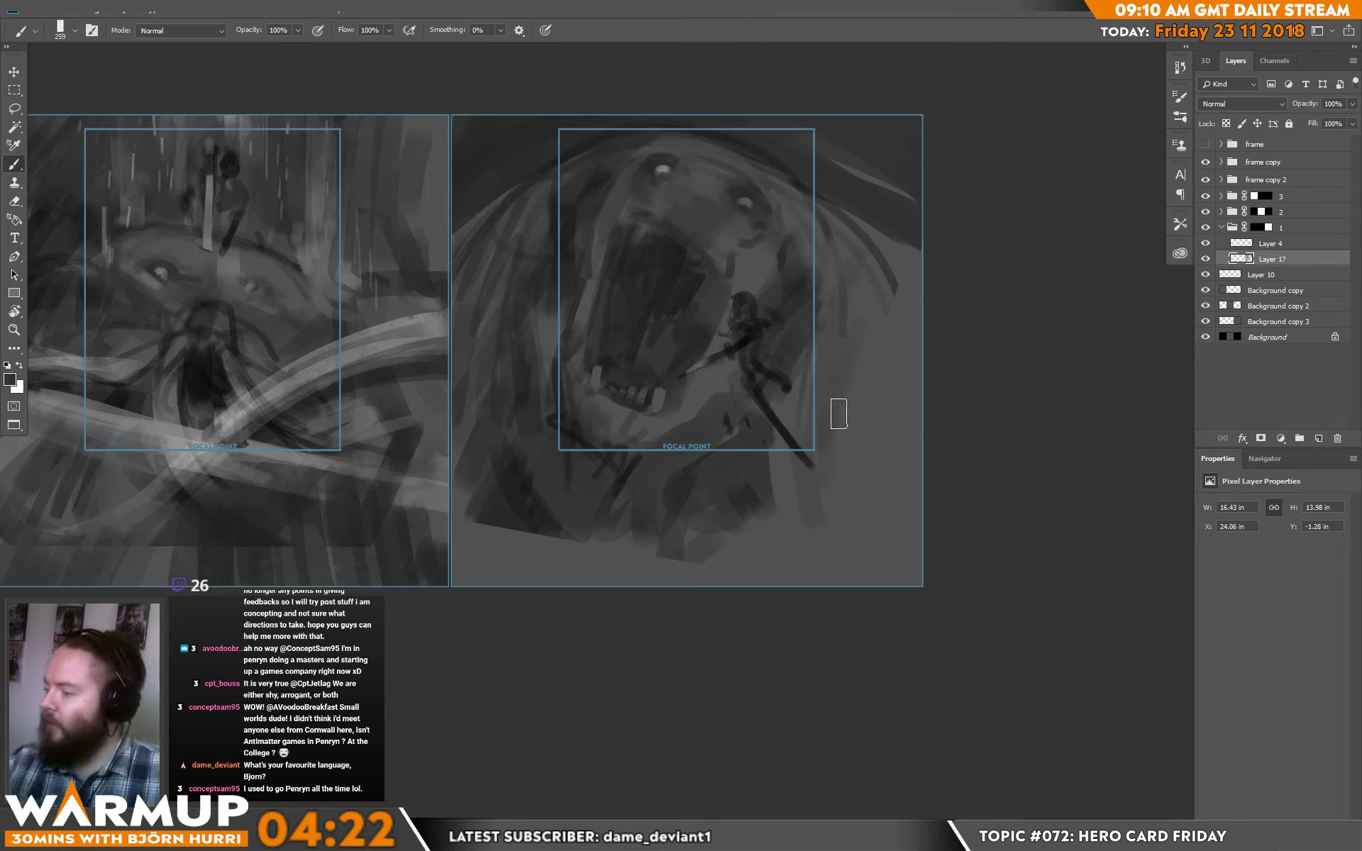
{"action": "mouse_move", "coordinate": [612, 556]}
{"action": "left_mouse_down"}
{"action": "mouse_move", "coordinate": [468, 523]}
{"action": "mouse_move", "coordinate": [504, 624]}
{"action": "mouse_move", "coordinate": [543, 577]}
{"action": "left_mouse_up"}
{"action": "left_click", "coordinate": [520, 518], "text": "alt"}
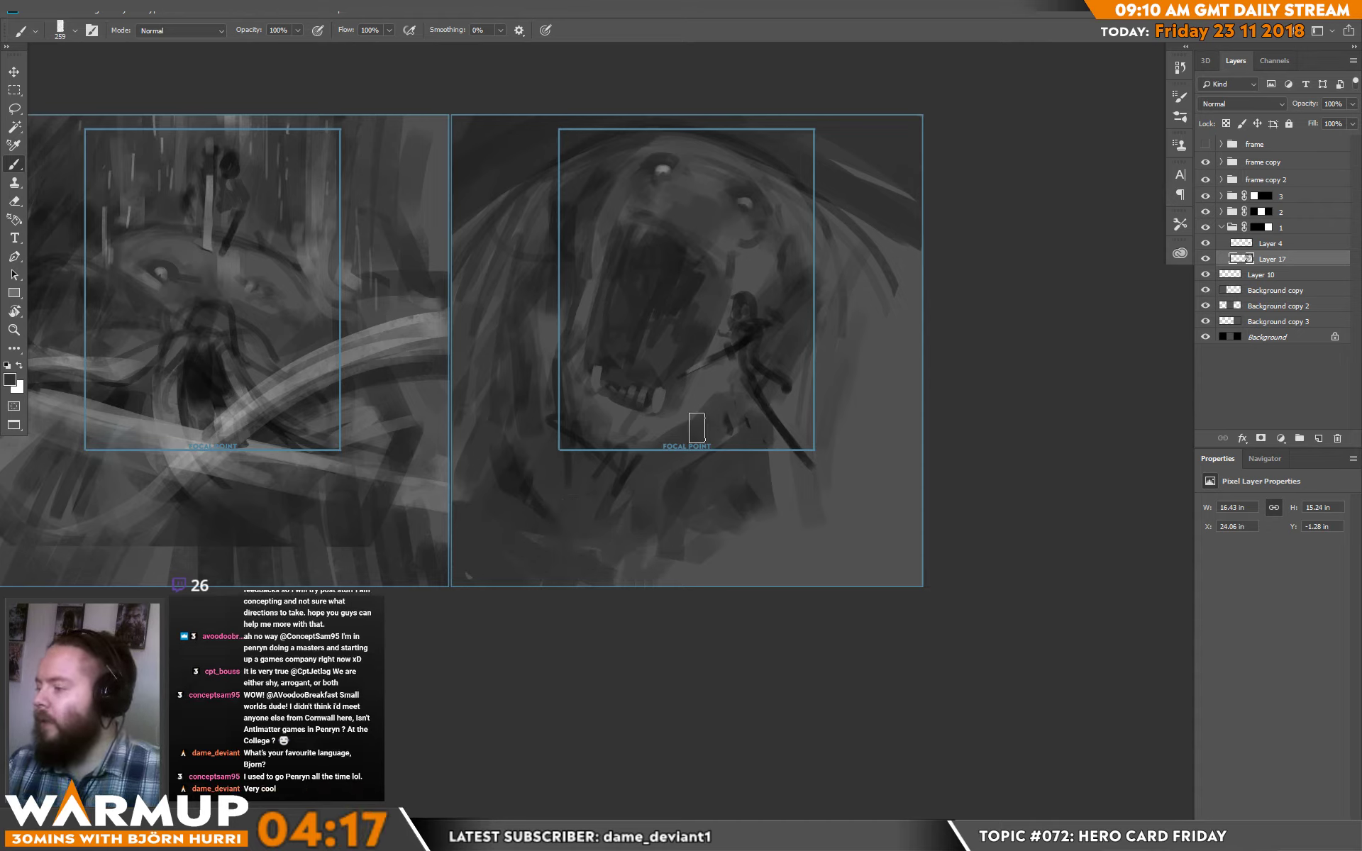
{"action": "left_click", "coordinate": [725, 421], "text": "alt"}
{"action": "left_click_drag", "start_coordinate": [729, 420], "coordinate": [679, 447]}
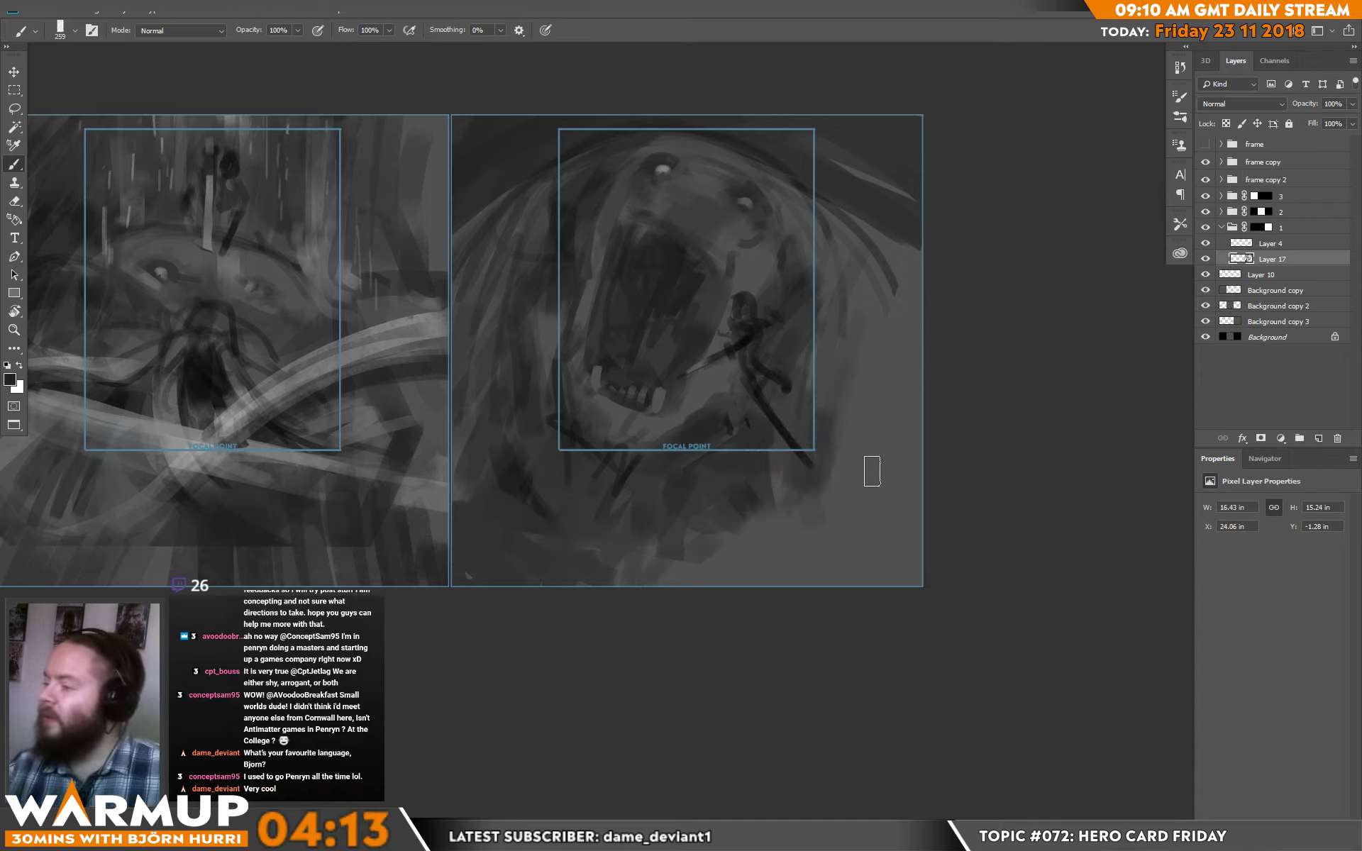
- Scale the creature layer to about 74%, rotating it about 5° and skewing it about 6.4° behind the hero
{"action": "key", "text": "ctrl+t"}
{"action": "left_click_drag", "start_coordinate": [936, 112], "coordinate": [845, 263]}
{"action": "mouse_move", "coordinate": [961, 376]}
{"action": "left_mouse_down"}
{"action": "mouse_move", "coordinate": [951, 344]}
{"action": "mouse_move", "coordinate": [957, 358]}
{"action": "left_mouse_up"}
{"action": "left_click_drag", "start_coordinate": [784, 484], "coordinate": [801, 439]}
{"action": "left_click_drag", "start_coordinate": [975, 439], "coordinate": [966, 353]}
{"action": "left_click_drag", "start_coordinate": [810, 168], "coordinate": [772, 466]}
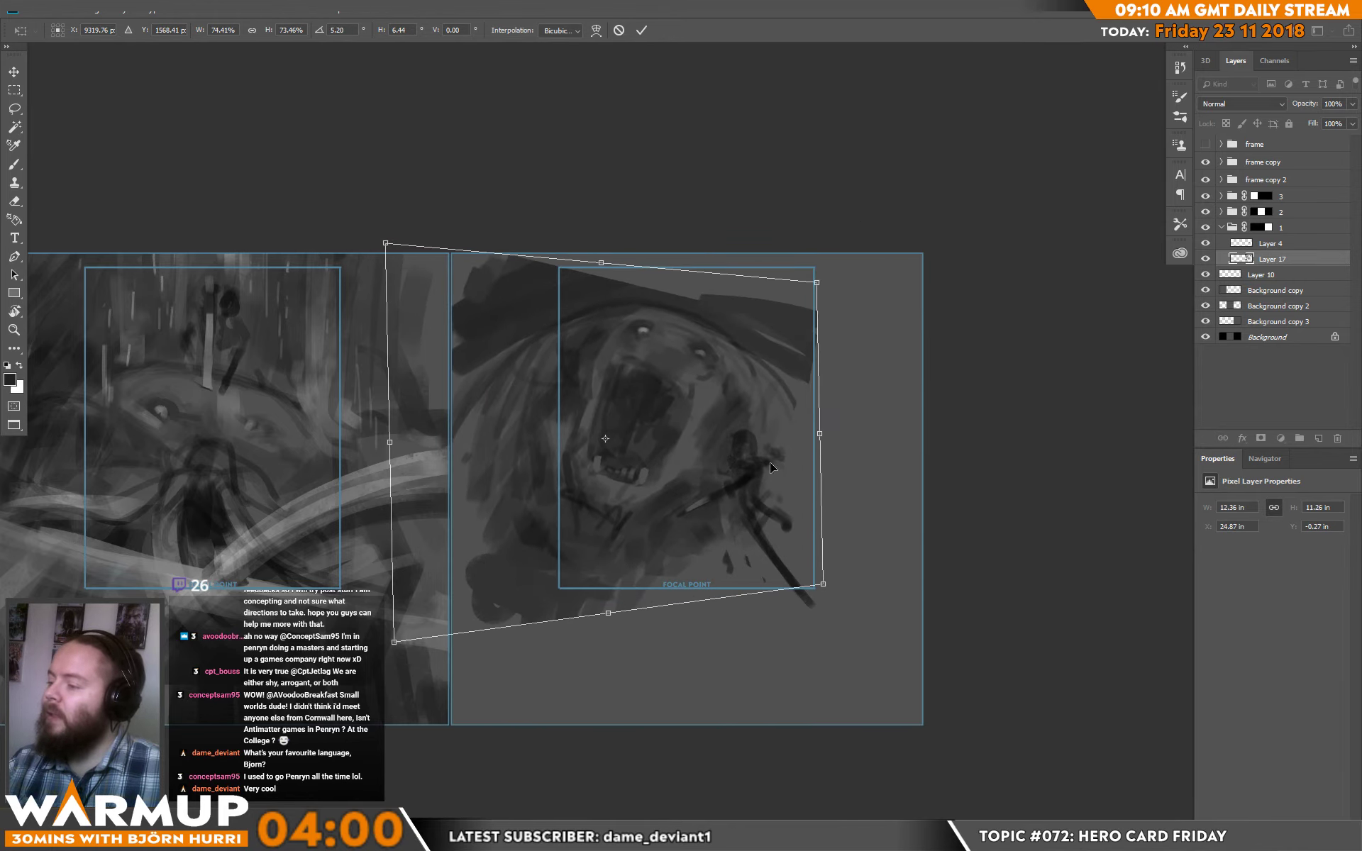
{"action": "key", "text": "Return"}
- Paint broad dark strokes extending the creature's body below and behind the hero, and fill the panel's empty margins
{"action": "key", "text": "b"}
{"action": "mouse_move", "coordinate": [539, 639]}
{"action": "left_mouse_down"}
{"action": "mouse_move", "coordinate": [598, 629]}
{"action": "mouse_move", "coordinate": [610, 661]}
{"action": "left_mouse_up"}
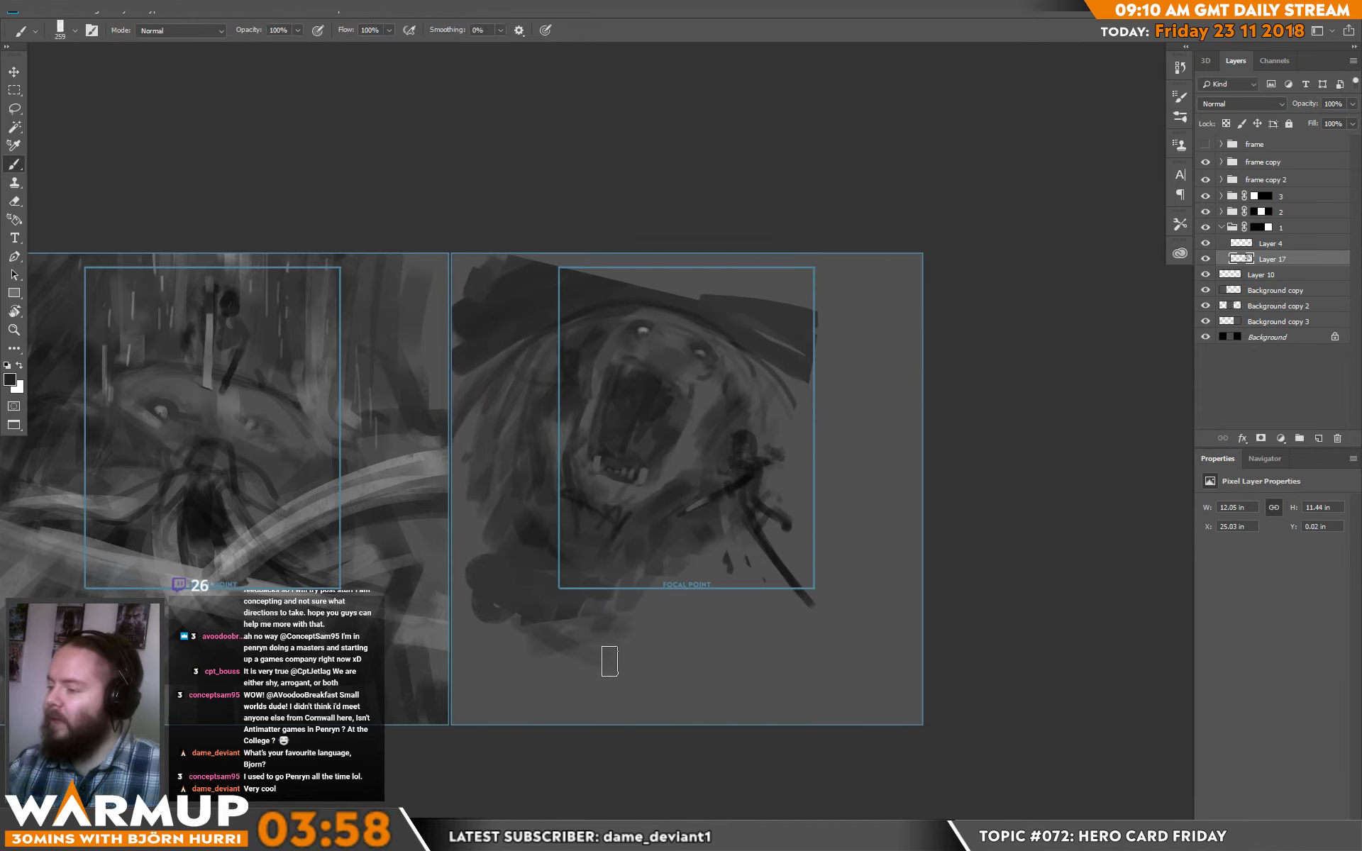
{"action": "mouse_move", "coordinate": [816, 454]}
{"action": "left_mouse_down"}
{"action": "mouse_move", "coordinate": [823, 669]}
{"action": "mouse_move", "coordinate": [815, 620]}
{"action": "mouse_move", "coordinate": [891, 576]}
{"action": "mouse_move", "coordinate": [797, 423]}
{"action": "mouse_move", "coordinate": [884, 551]}
{"action": "mouse_move", "coordinate": [495, 669]}
{"action": "mouse_move", "coordinate": [502, 640]}
{"action": "mouse_move", "coordinate": [553, 681]}
{"action": "mouse_move", "coordinate": [520, 717]}
{"action": "mouse_move", "coordinate": [538, 666]}
{"action": "mouse_move", "coordinate": [568, 713]}
{"action": "left_mouse_up"}
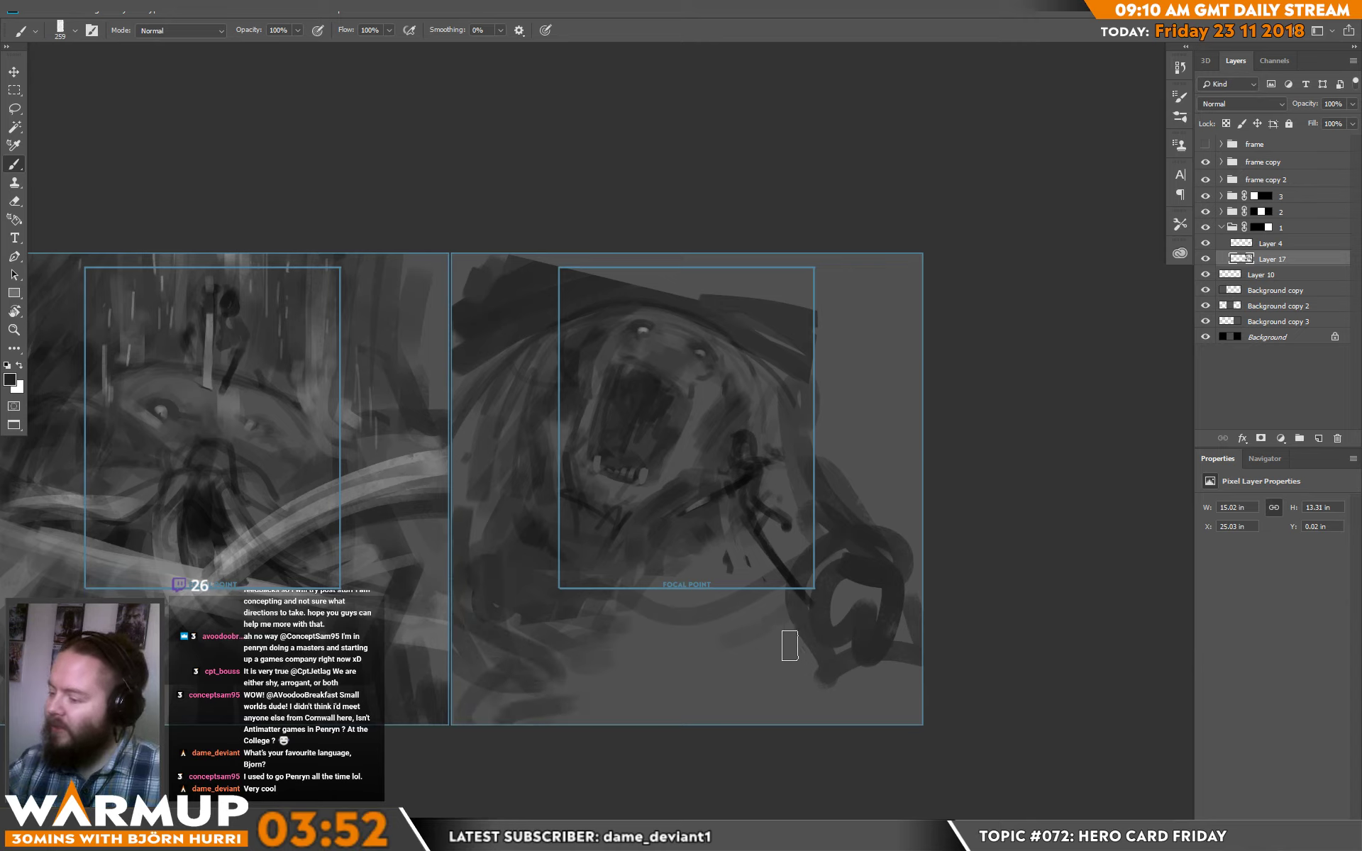
{"action": "mouse_move", "coordinate": [789, 645]}
{"action": "left_mouse_down"}
{"action": "mouse_move", "coordinate": [497, 668]}
{"action": "mouse_move", "coordinate": [918, 583]}
{"action": "mouse_move", "coordinate": [519, 719]}
{"action": "mouse_move", "coordinate": [853, 613]}
{"action": "mouse_move", "coordinate": [566, 716]}
{"action": "mouse_move", "coordinate": [888, 655]}
{"action": "mouse_move", "coordinate": [508, 731]}
{"action": "mouse_move", "coordinate": [665, 734]}
{"action": "mouse_move", "coordinate": [822, 652]}
{"action": "mouse_move", "coordinate": [763, 621]}
{"action": "mouse_move", "coordinate": [875, 600]}
{"action": "mouse_move", "coordinate": [879, 417]}
{"action": "mouse_move", "coordinate": [836, 313]}
{"action": "mouse_move", "coordinate": [890, 378]}
{"action": "mouse_move", "coordinate": [830, 234]}
{"action": "mouse_move", "coordinate": [774, 267]}
{"action": "mouse_move", "coordinate": [642, 235]}
{"action": "mouse_move", "coordinate": [653, 302]}
{"action": "mouse_move", "coordinate": [779, 308]}
{"action": "mouse_move", "coordinate": [798, 295]}
{"action": "mouse_move", "coordinate": [737, 256]}
{"action": "mouse_move", "coordinate": [863, 309]}
{"action": "mouse_move", "coordinate": [811, 295]}
{"action": "mouse_move", "coordinate": [547, 295]}
{"action": "mouse_move", "coordinate": [663, 253]}
{"action": "mouse_move", "coordinate": [495, 274]}
{"action": "left_mouse_up"}
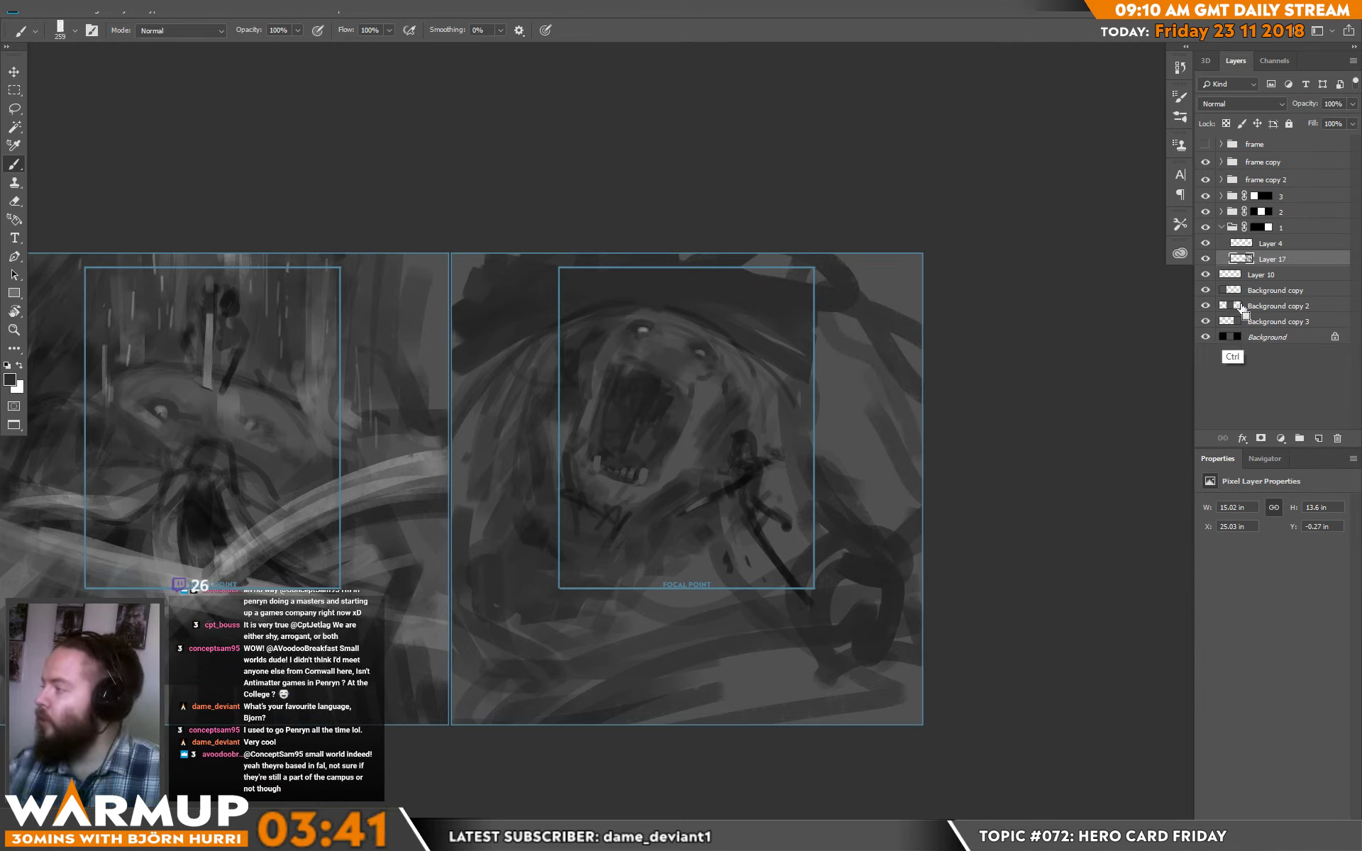
- Select Layer 4 together with Layer 17, rotate both about 57° counterclockwise and shift them across the panel
{"action": "left_click", "coordinate": [1270, 243], "text": "ctrl"}
{"action": "key", "text": "ctrl+t"}
{"action": "left_click_drag", "start_coordinate": [973, 647], "coordinate": [997, 264]}
{"action": "left_click_drag", "start_coordinate": [874, 439], "coordinate": [920, 436]}
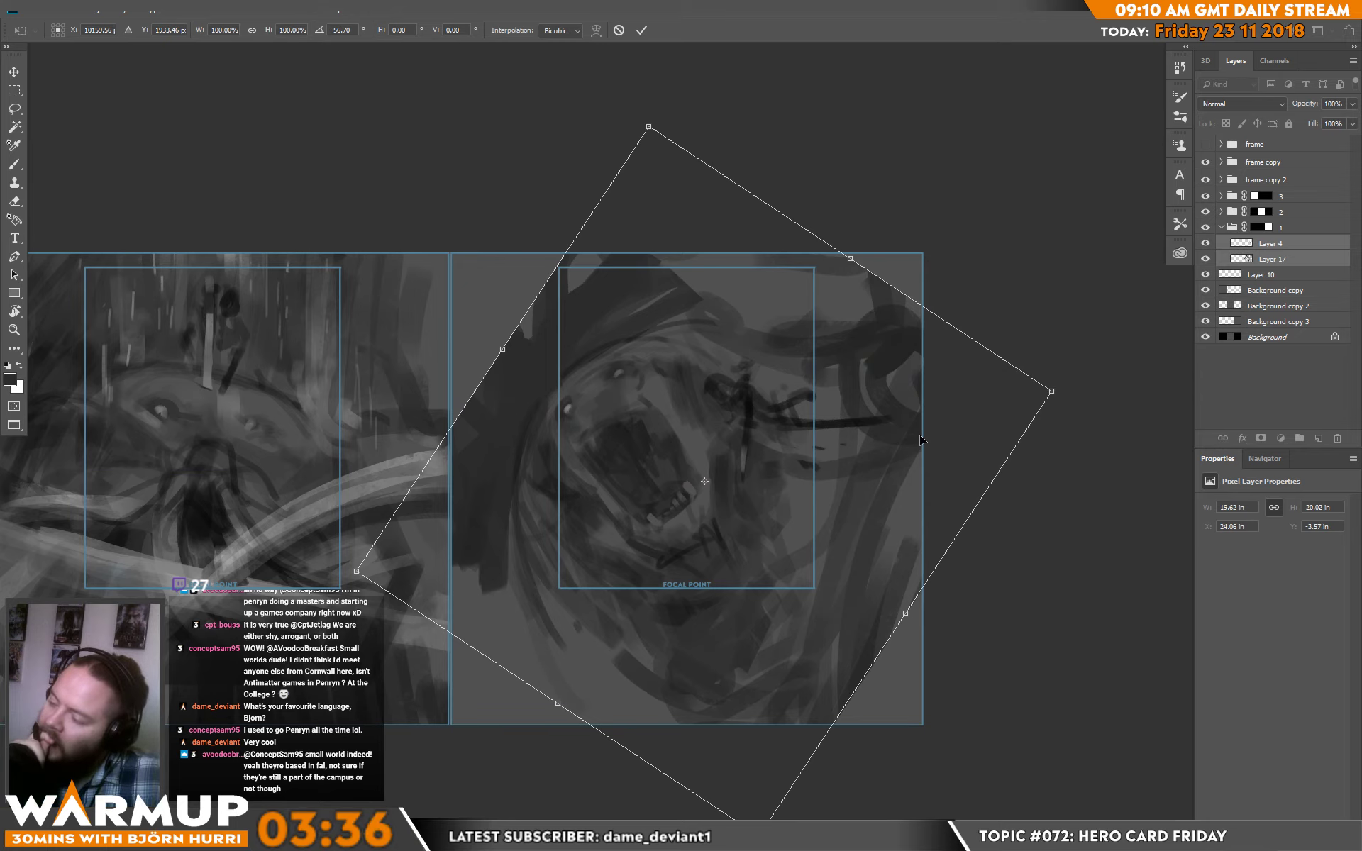
{"action": "key", "text": "Return"}
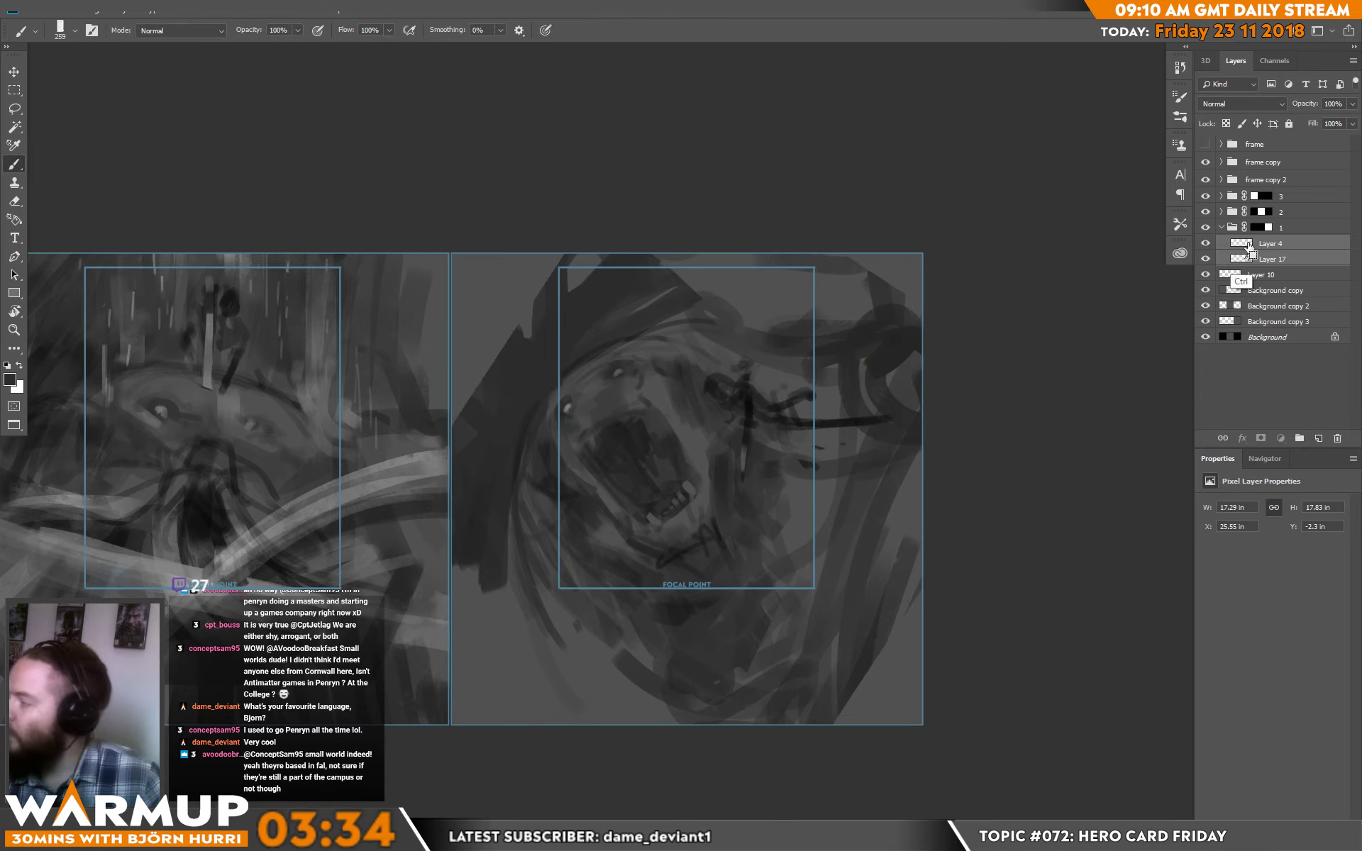
{"action": "key", "text": "ctrl+t"}
{"action": "mouse_move", "coordinate": [1100, 273]}
{"action": "left_mouse_down"}
{"action": "mouse_move", "coordinate": [1097, 377]}
{"action": "mouse_move", "coordinate": [1109, 309]}
{"action": "left_mouse_up"}
{"action": "key", "text": "Escape"}
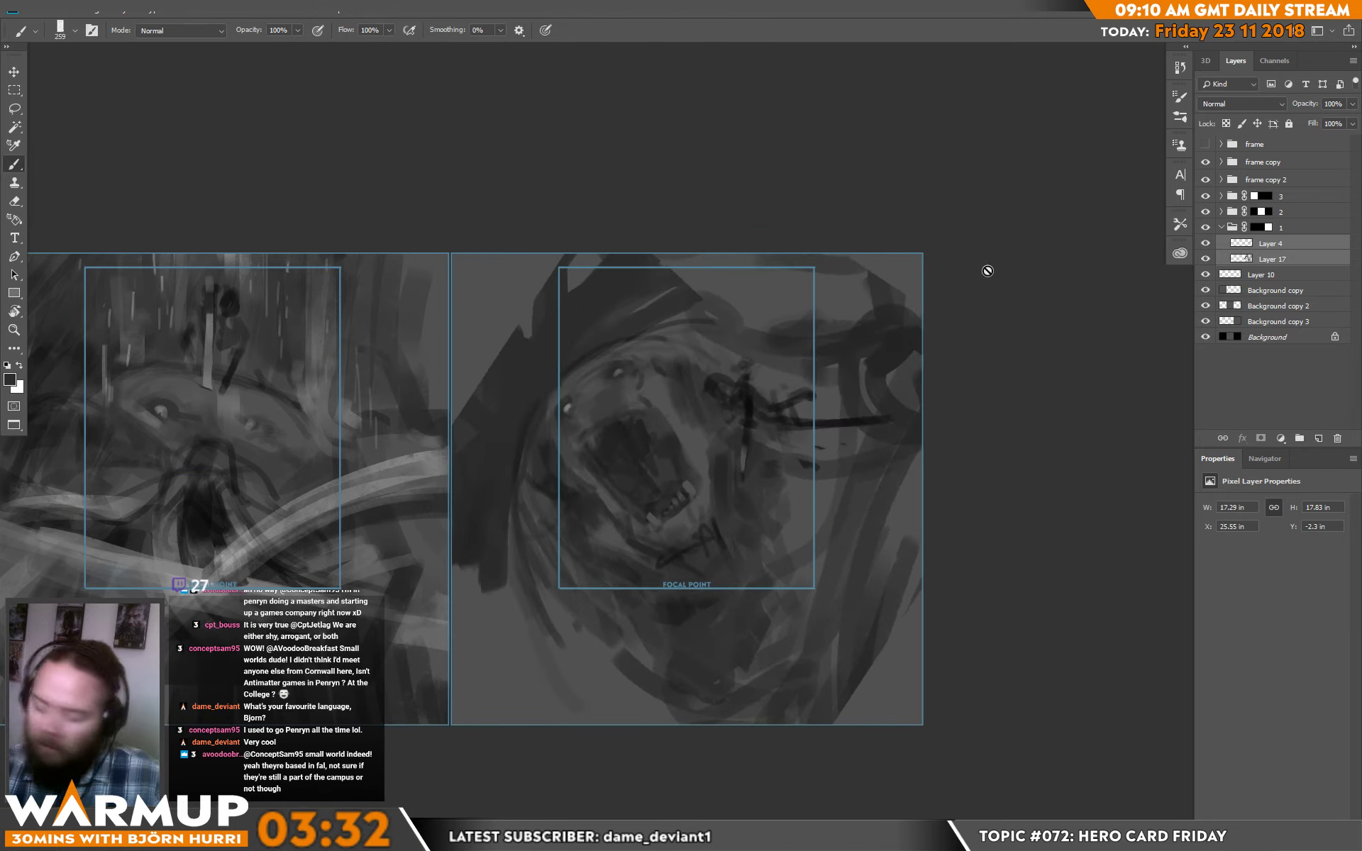
- Flip the hero on Layer 4, rotate it about −111.7° and place it beside the creature's eye
{"action": "left_click", "coordinate": [1269, 244]}
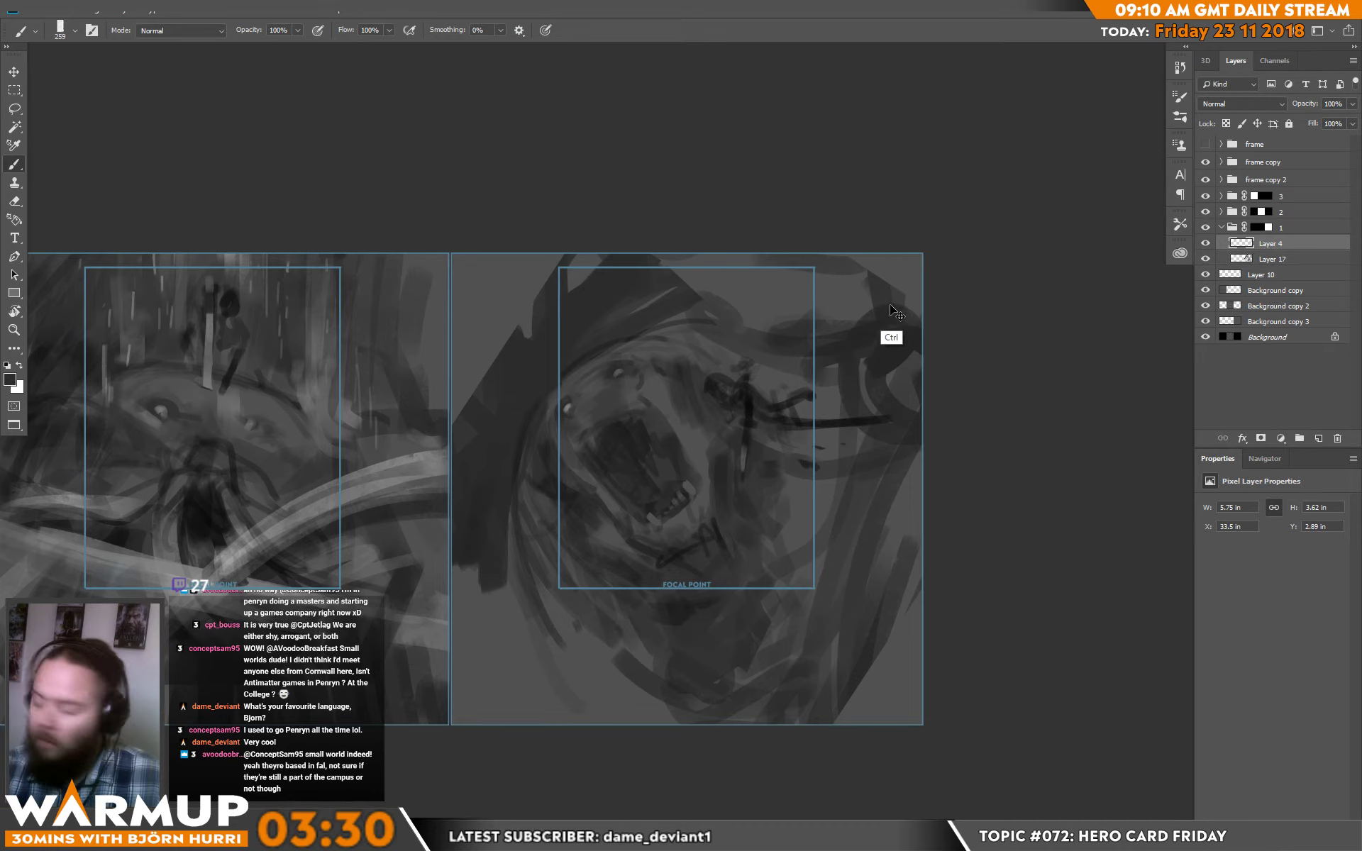
{"action": "key", "text": "ctrl+t"}
{"action": "mouse_move", "coordinate": [898, 316]}
{"action": "left_mouse_down"}
{"action": "mouse_move", "coordinate": [951, 480]}
{"action": "mouse_move", "coordinate": [924, 380]}
{"action": "left_mouse_up"}
{"action": "left_click_drag", "start_coordinate": [804, 377], "coordinate": [706, 457]}
{"action": "left_click_drag", "start_coordinate": [940, 388], "coordinate": [927, 446]}
{"action": "left_click_drag", "start_coordinate": [795, 449], "coordinate": [811, 461]}
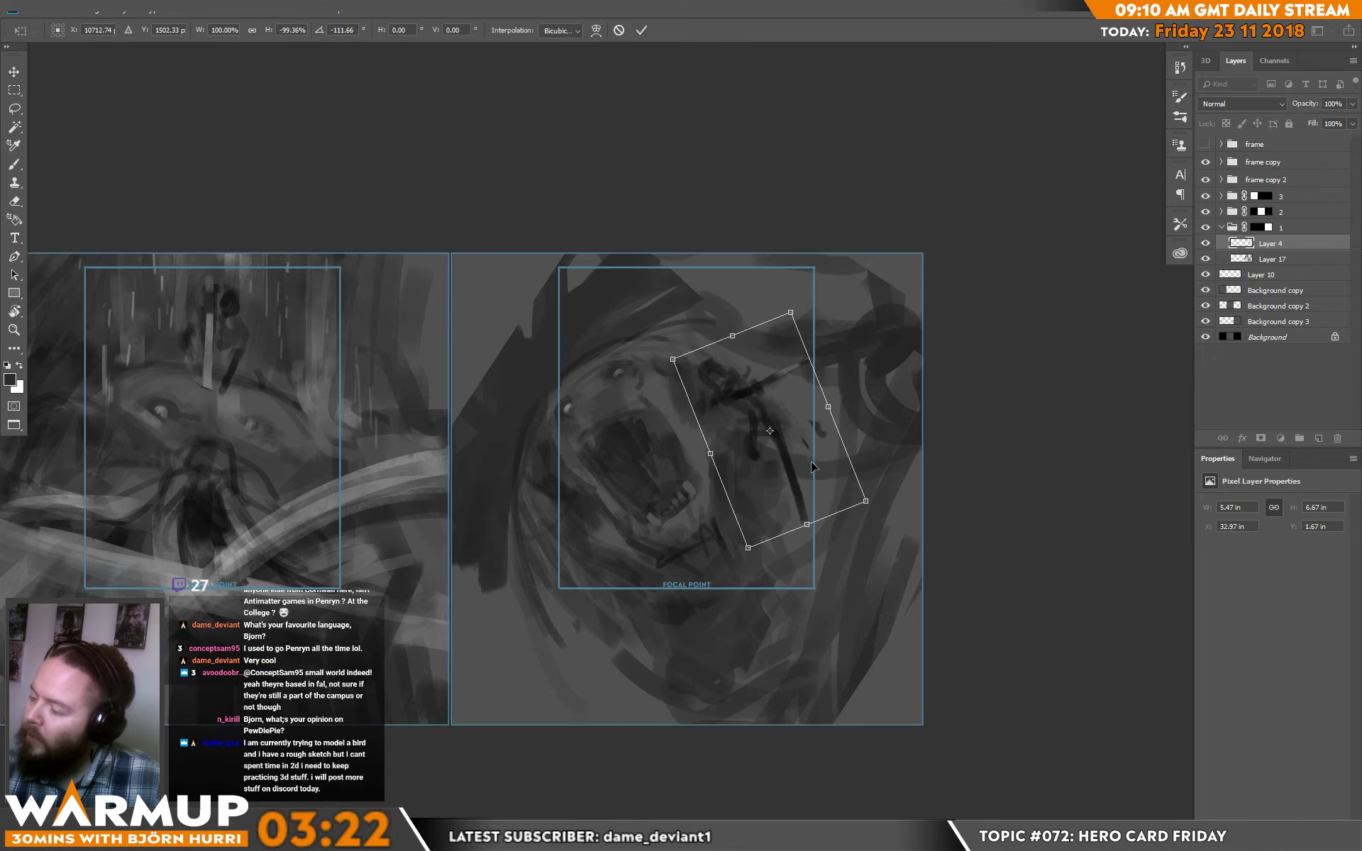
{"action": "key", "text": "Return"}
- Set the brush size to 40 px and repaint the hero's head, arms and upper body with sampled greys
{"action": "key", "text": "b"}
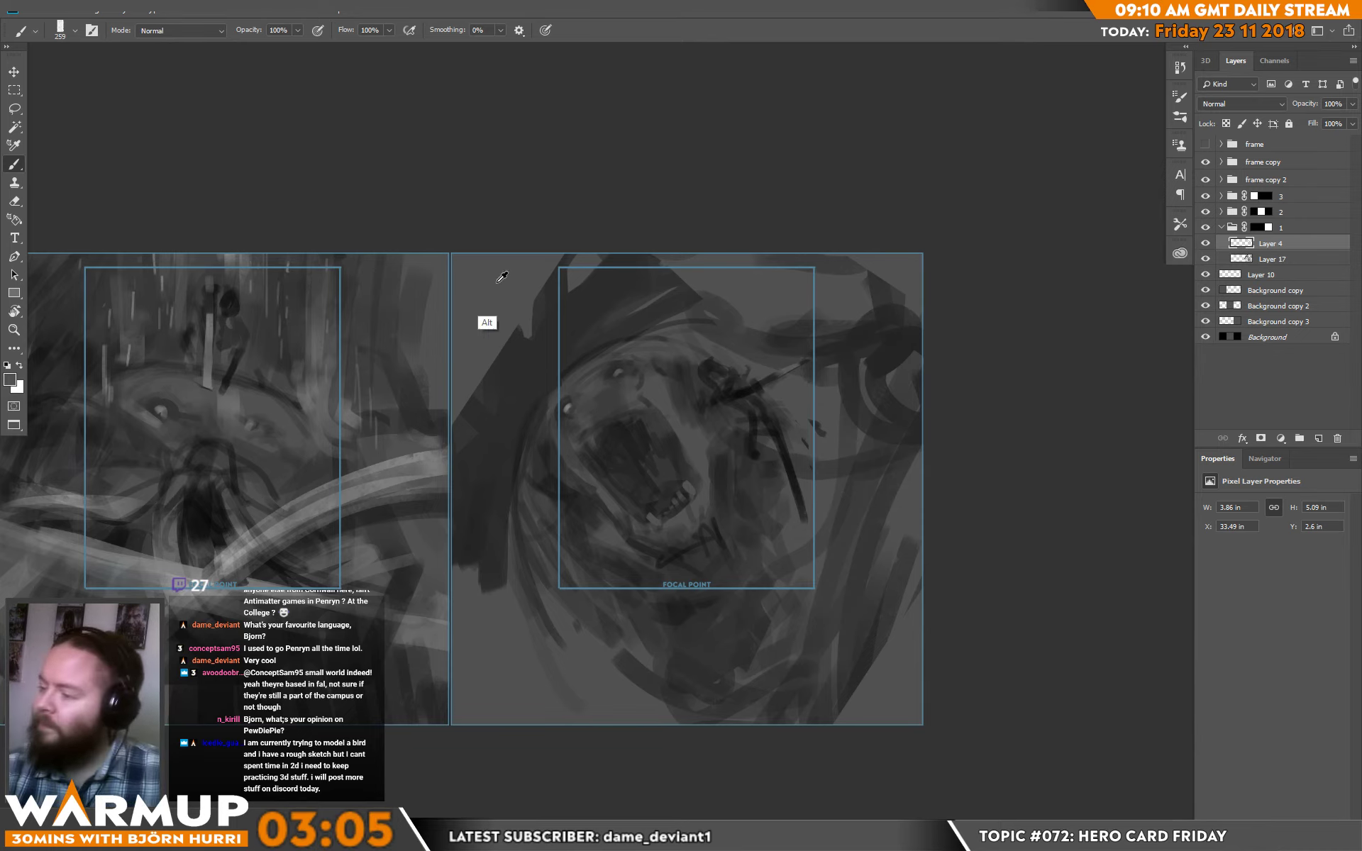
{"action": "right_click", "coordinate": [781, 392]}
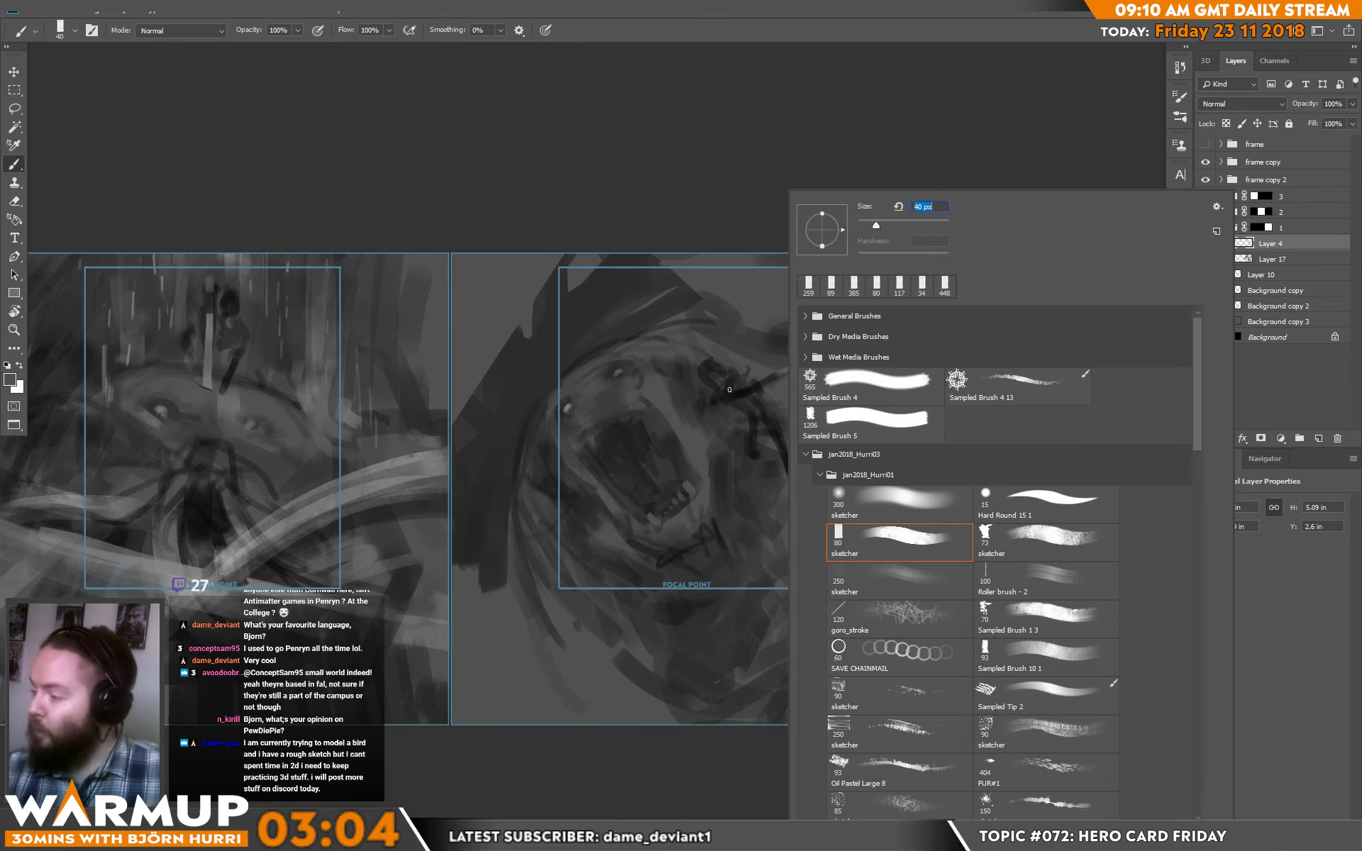
{"action": "key", "text": "Return"}
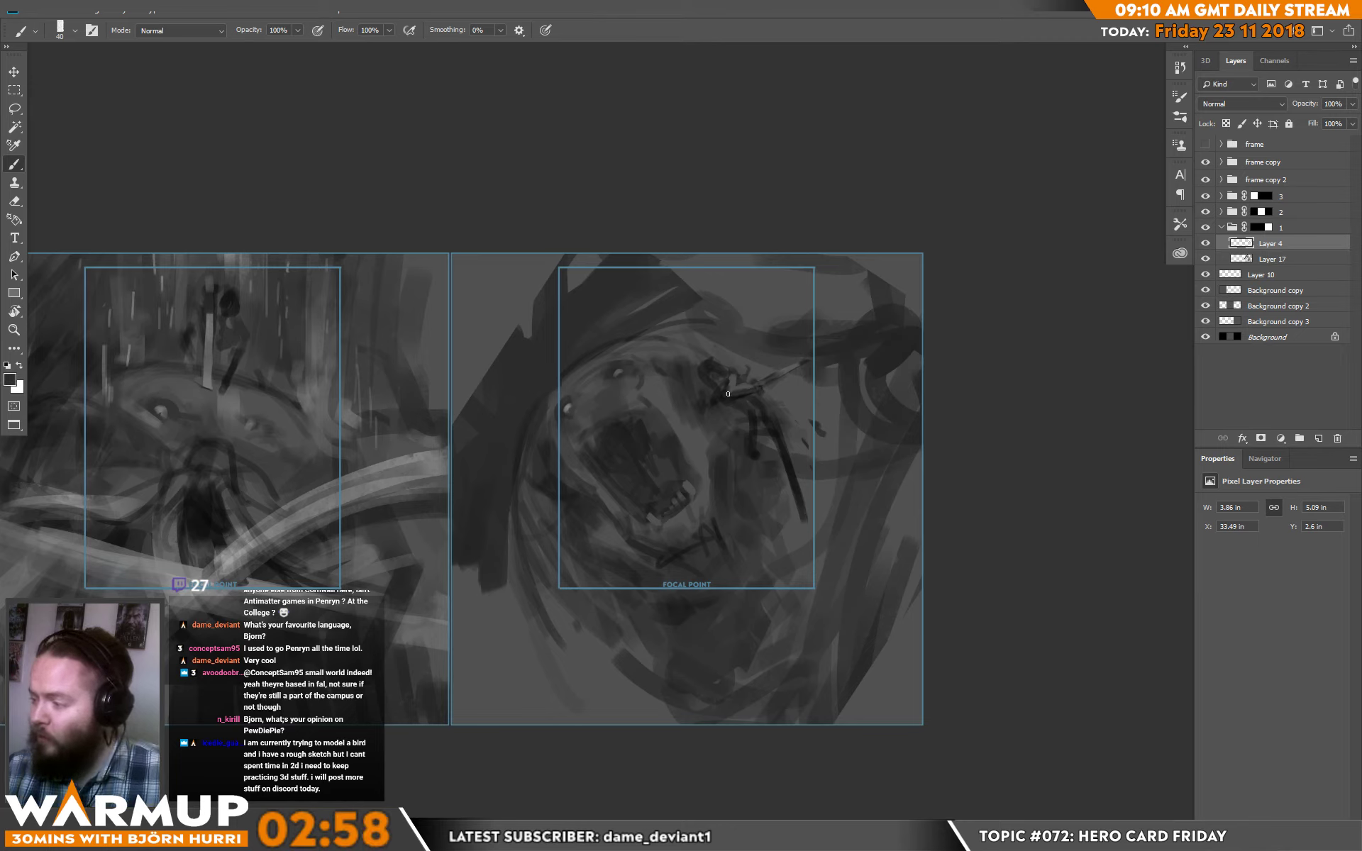
{"action": "left_click", "coordinate": [730, 385], "text": "alt"}
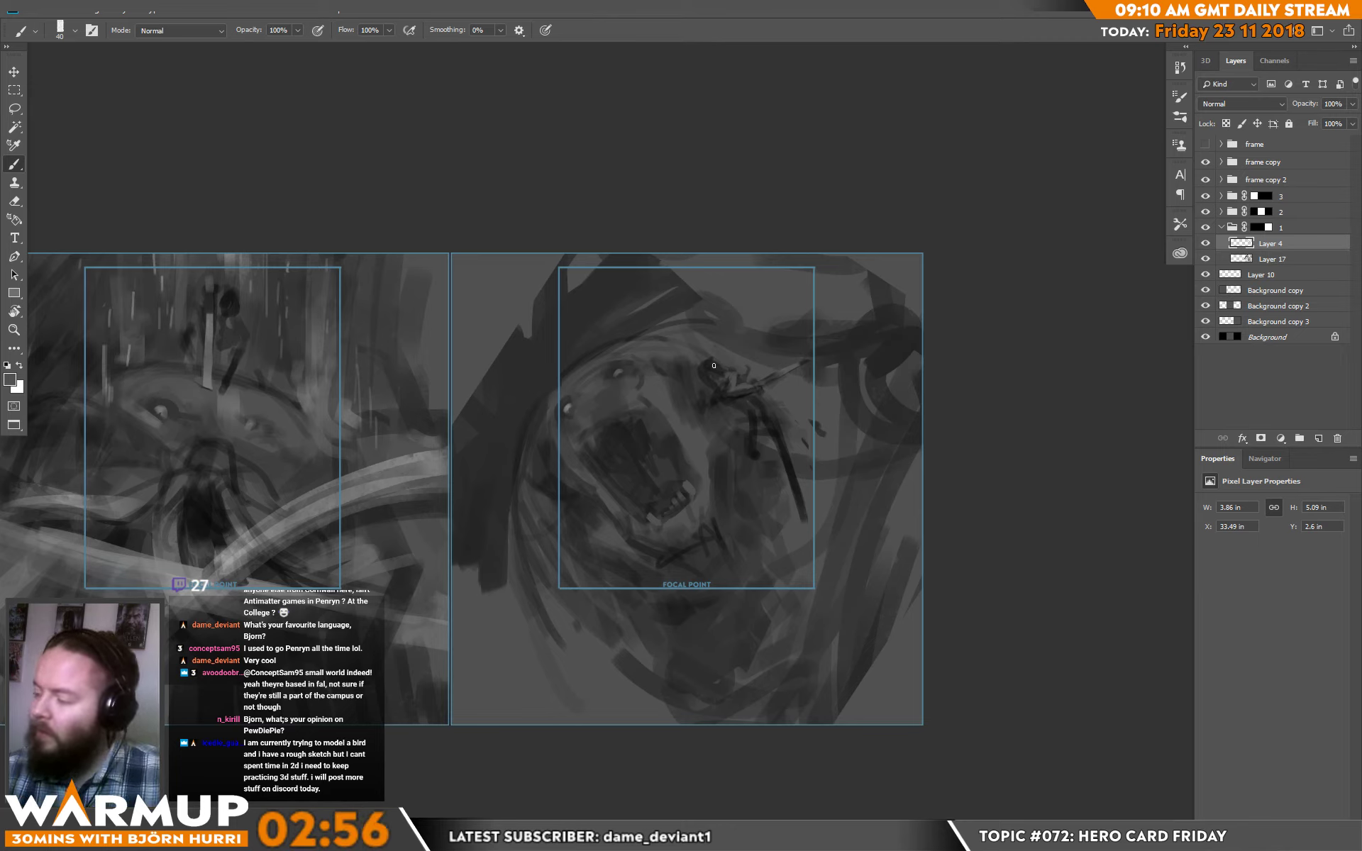
{"action": "left_click_drag", "start_coordinate": [702, 373], "coordinate": [713, 368]}
{"action": "left_click", "coordinate": [753, 298], "text": "alt"}
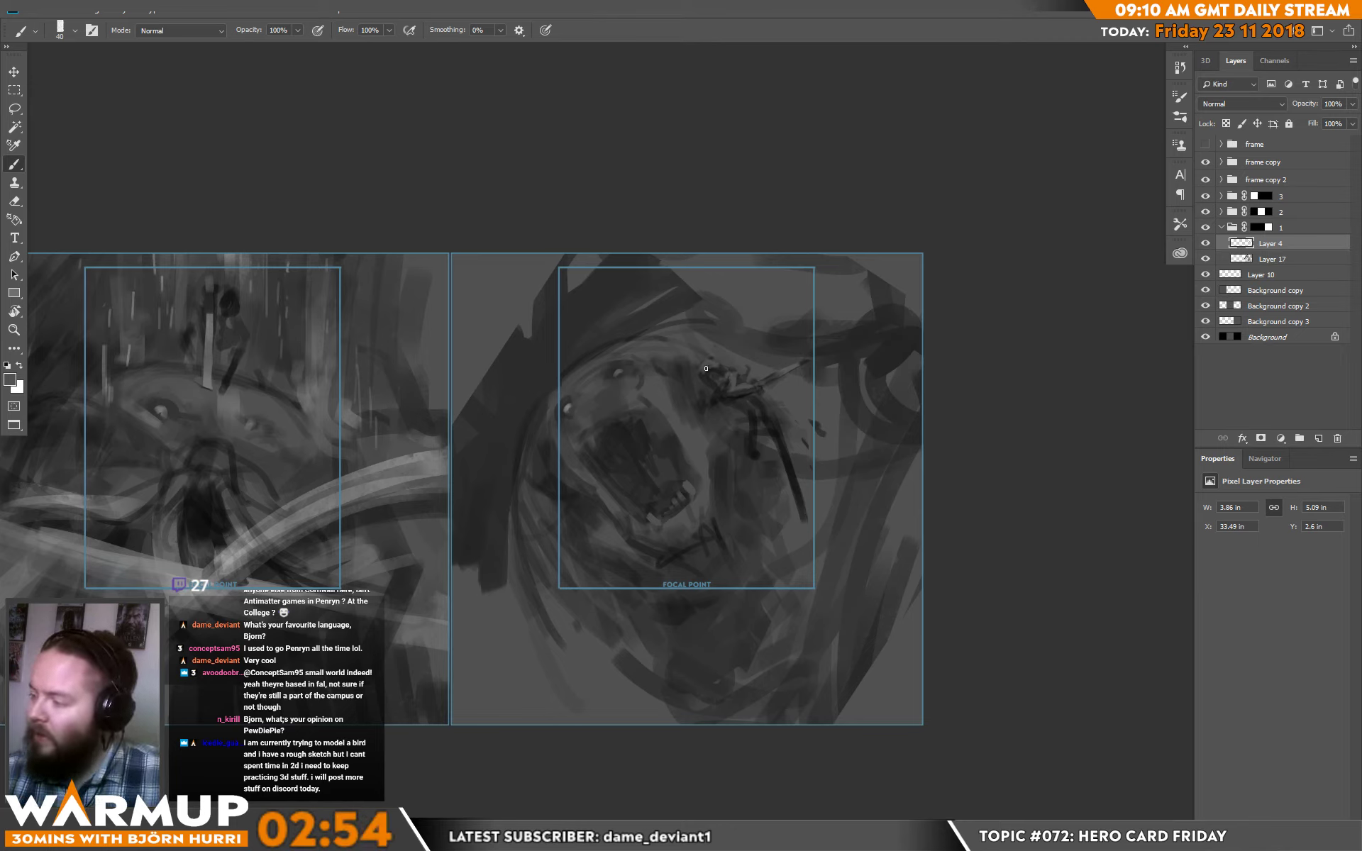
{"action": "left_click", "coordinate": [714, 370], "text": "alt"}
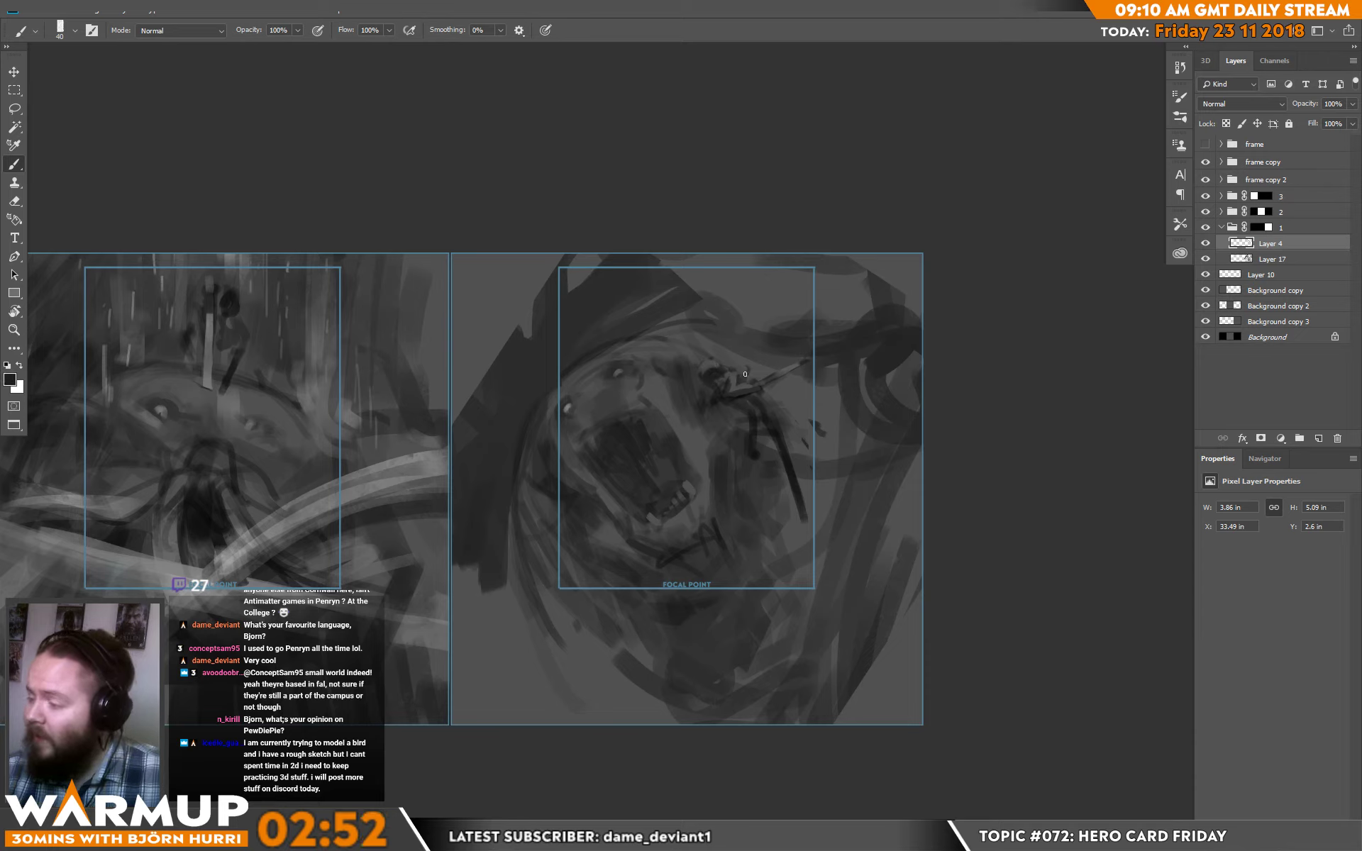
{"action": "left_click", "coordinate": [758, 299], "text": "alt"}
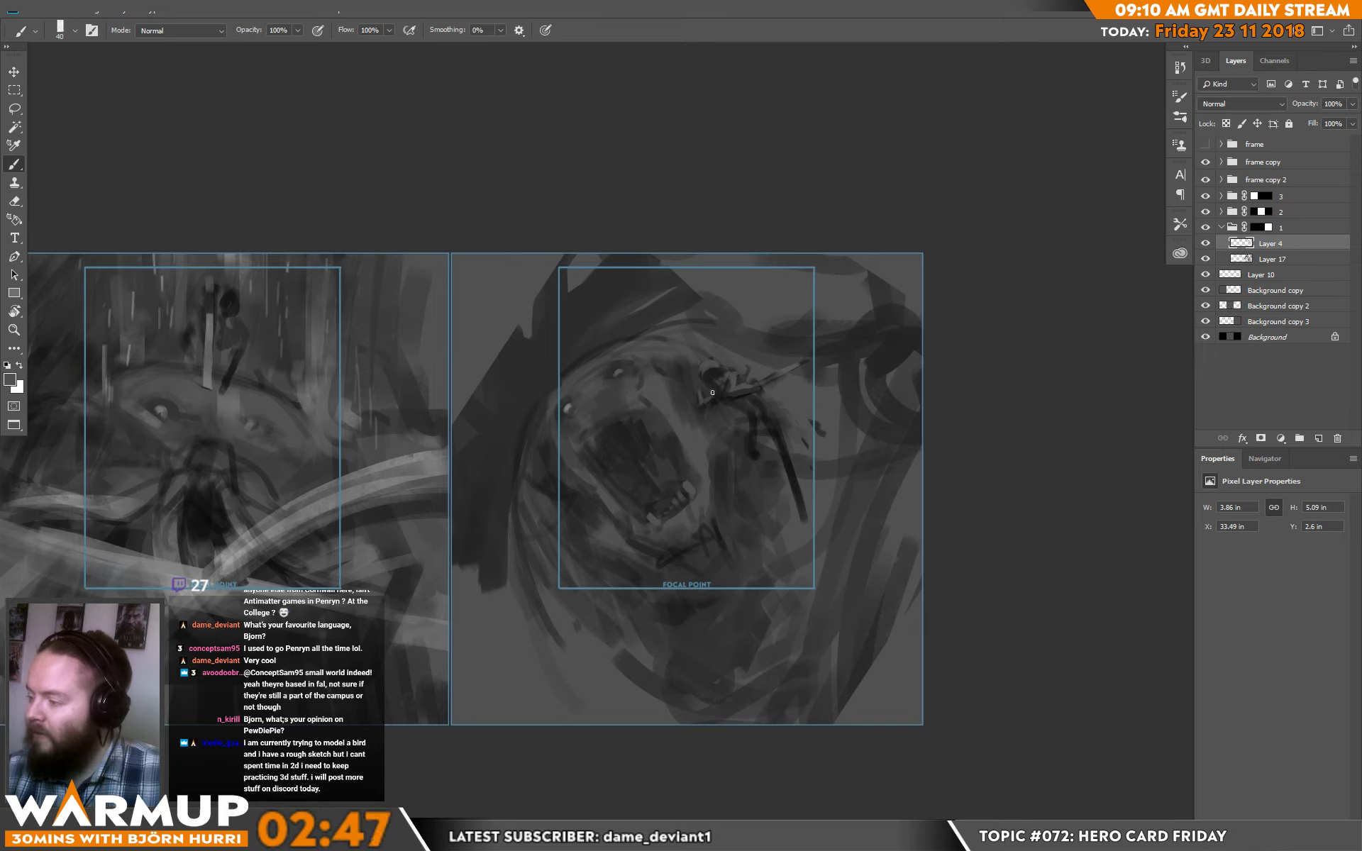
{"action": "left_click", "coordinate": [717, 393], "text": "alt"}
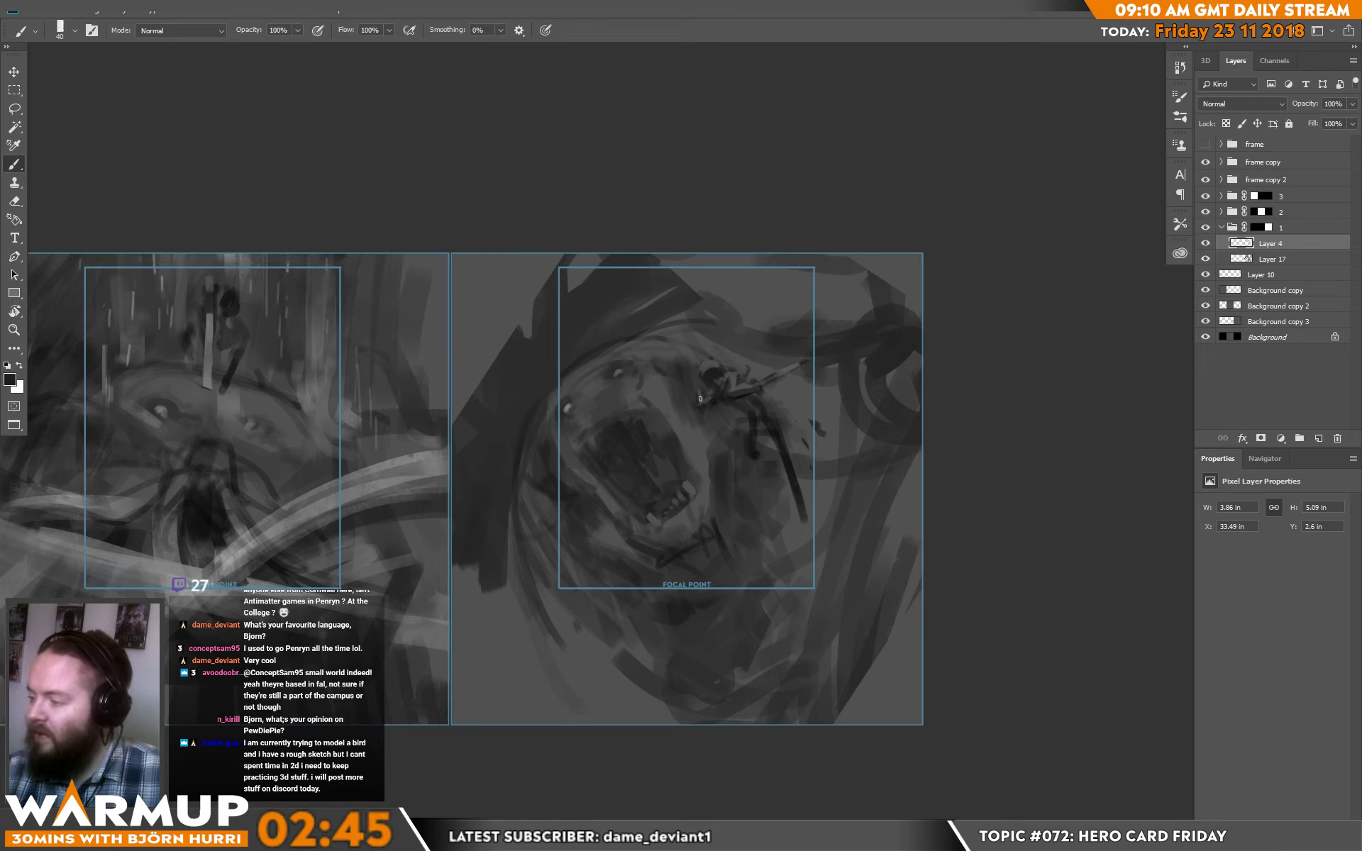
{"action": "left_click", "coordinate": [697, 392], "text": "alt"}
{"action": "left_click", "coordinate": [701, 408], "text": "alt"}
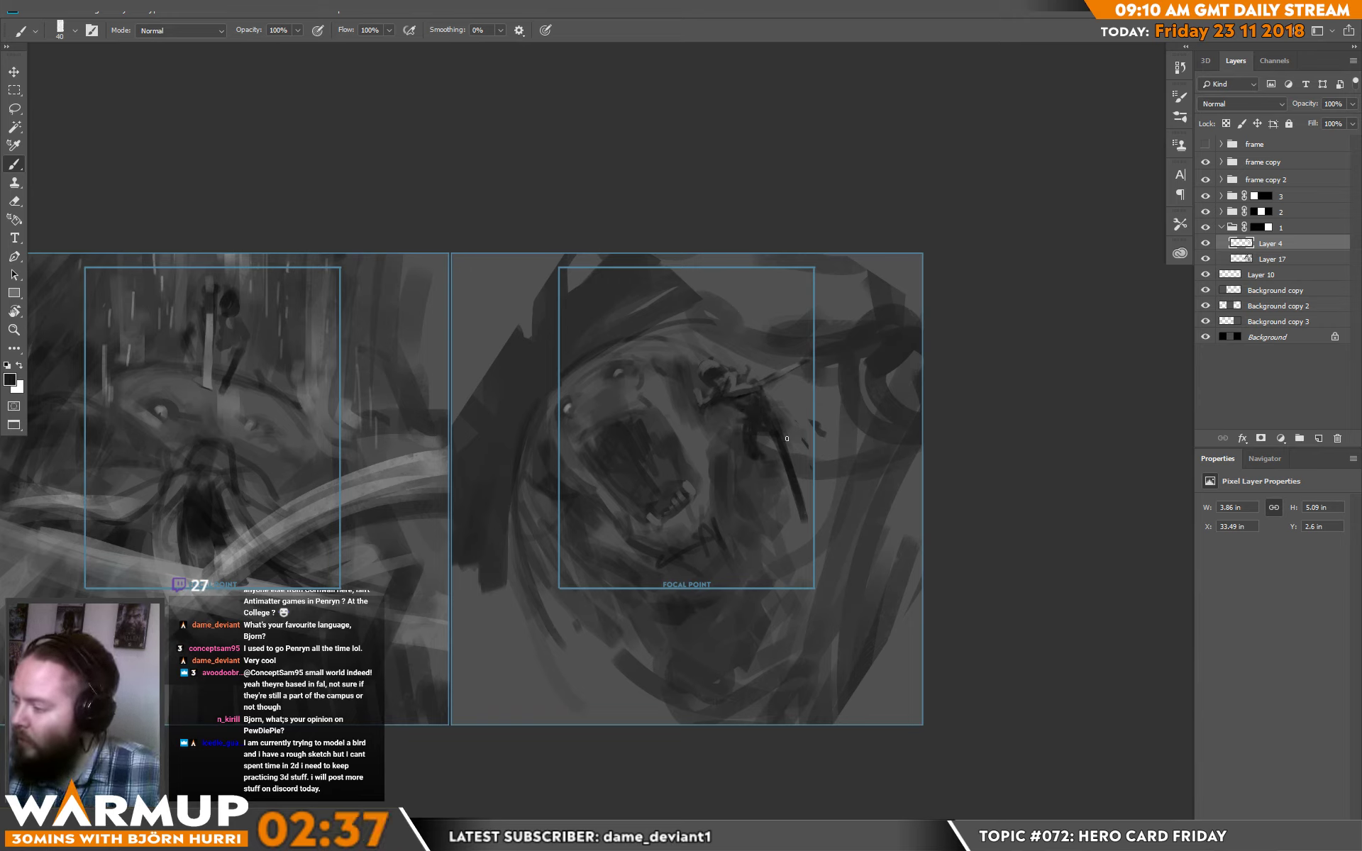
- Extend the hero's trailing leg to a pointed foot and refine its contour with sampled dark and grey tones
{"action": "left_click_drag", "start_coordinate": [805, 521], "coordinate": [806, 527]}
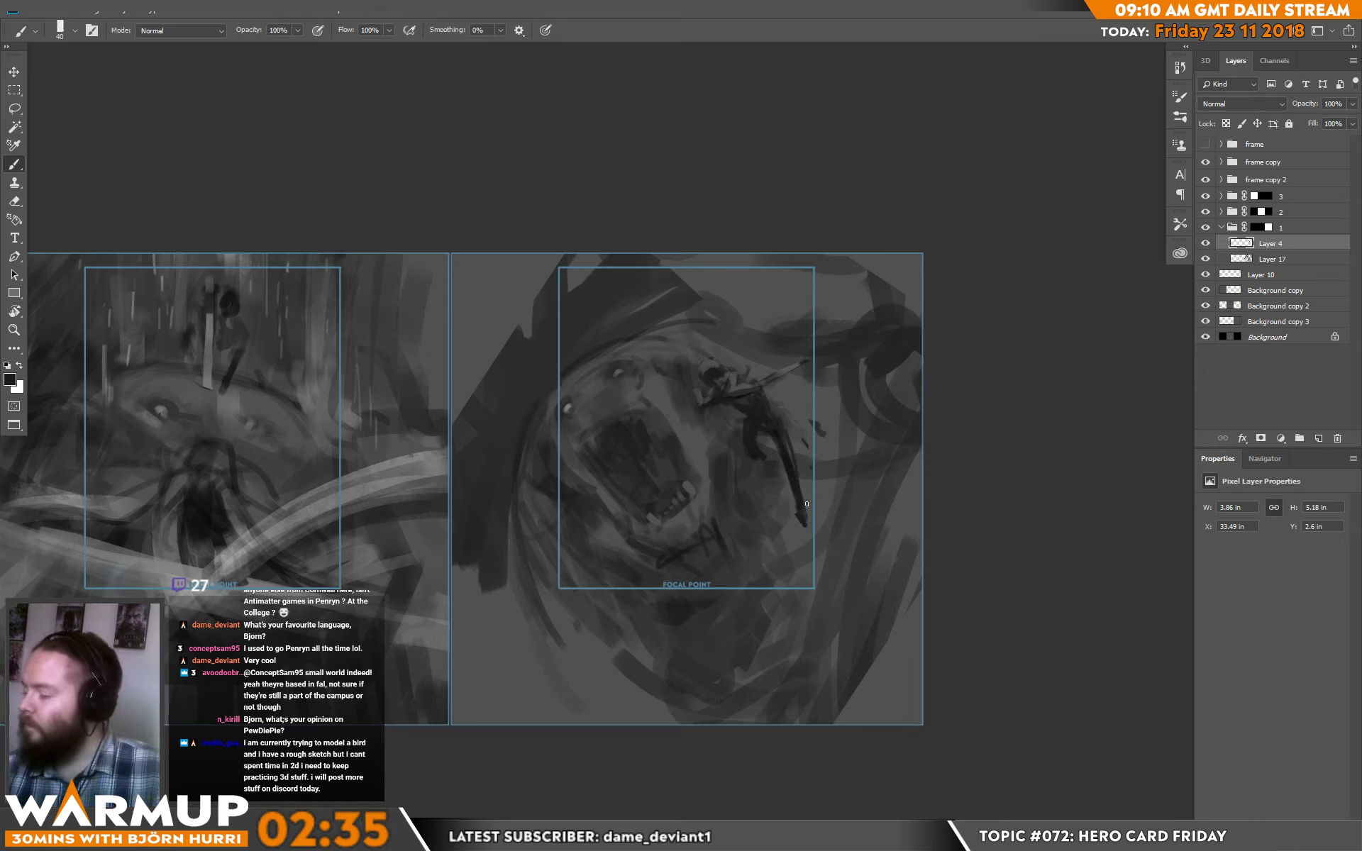
{"action": "key", "text": "e"}
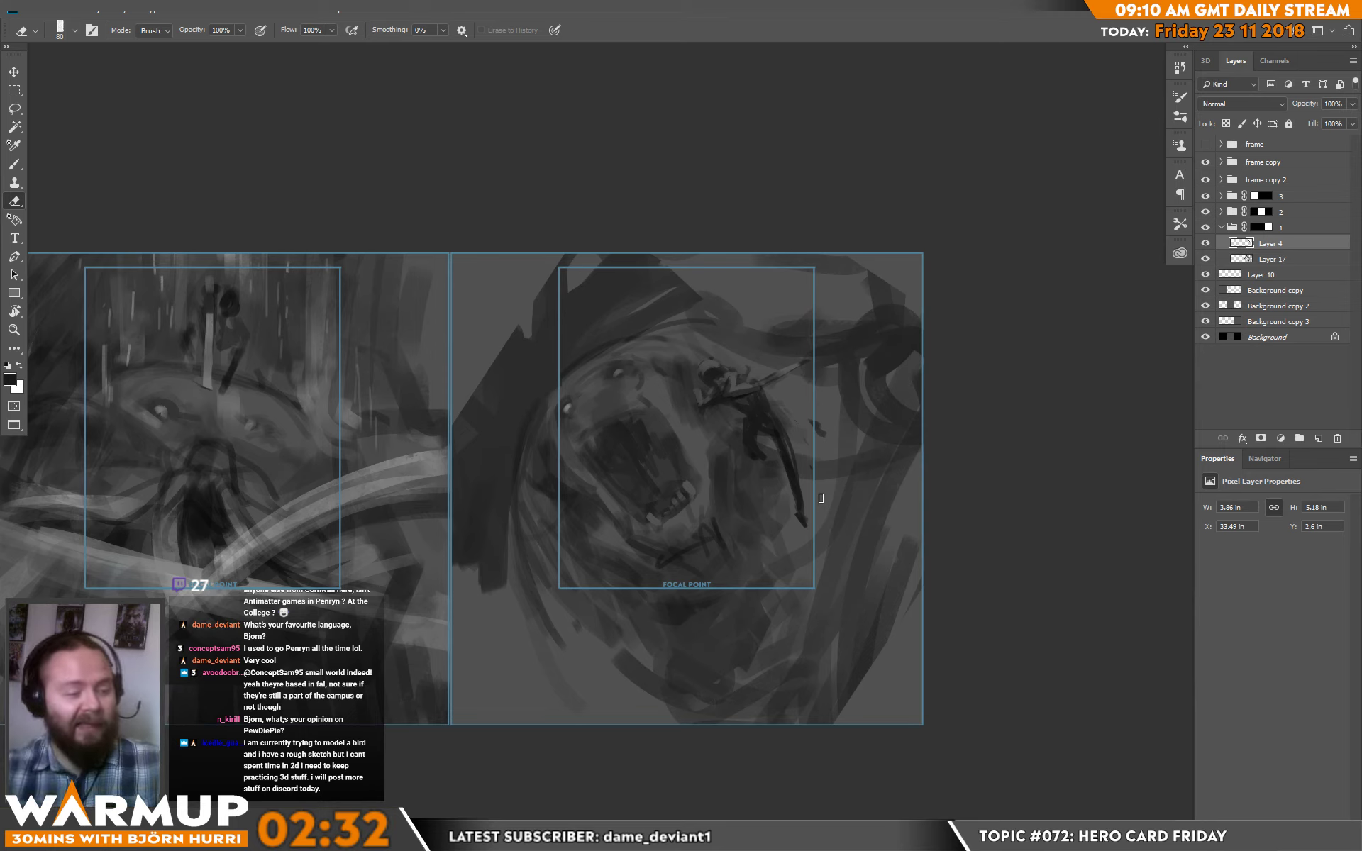
{"action": "key", "text": "b"}
{"action": "left_click", "coordinate": [796, 400], "text": "alt"}
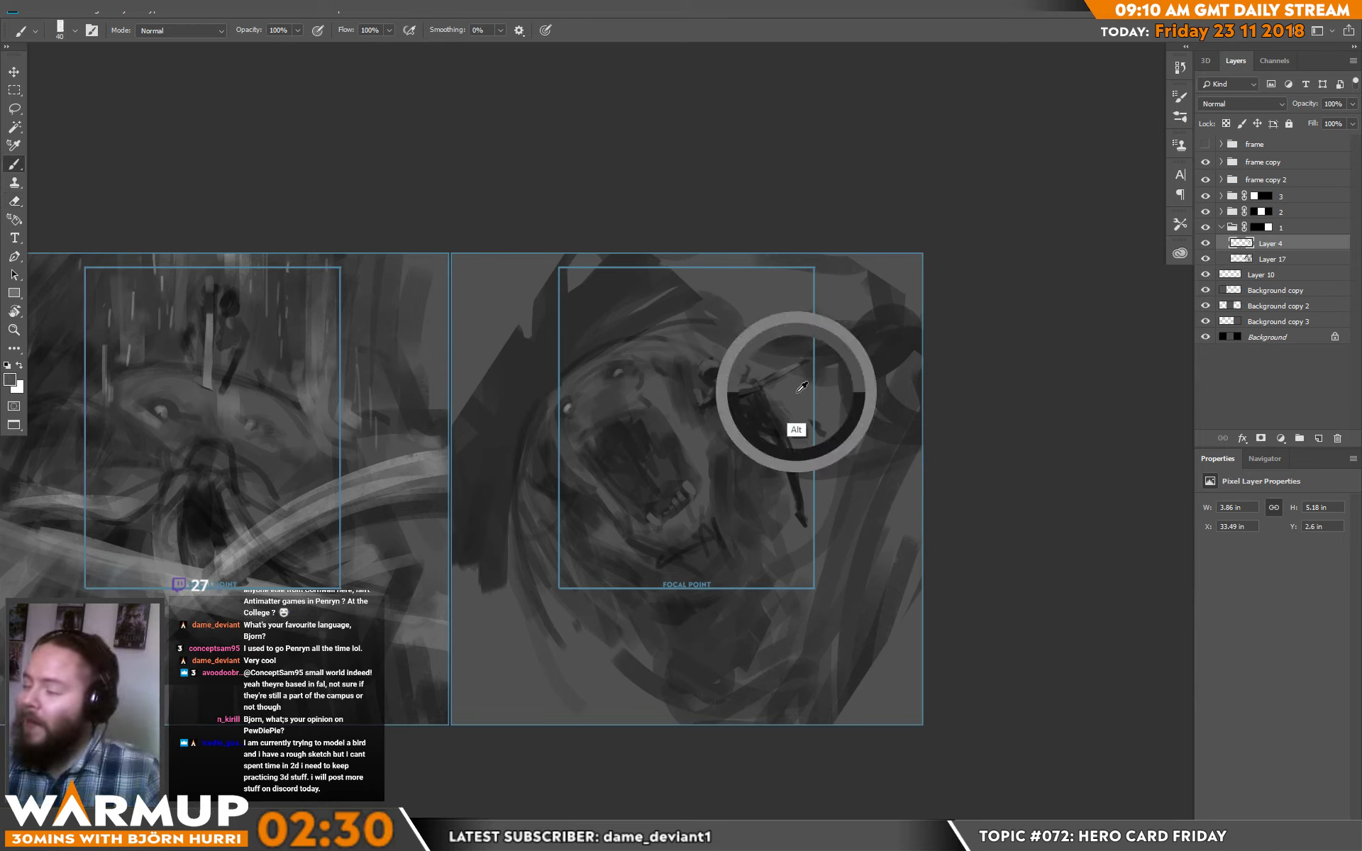
{"action": "left_click_drag", "start_coordinate": [774, 416], "coordinate": [787, 450]}
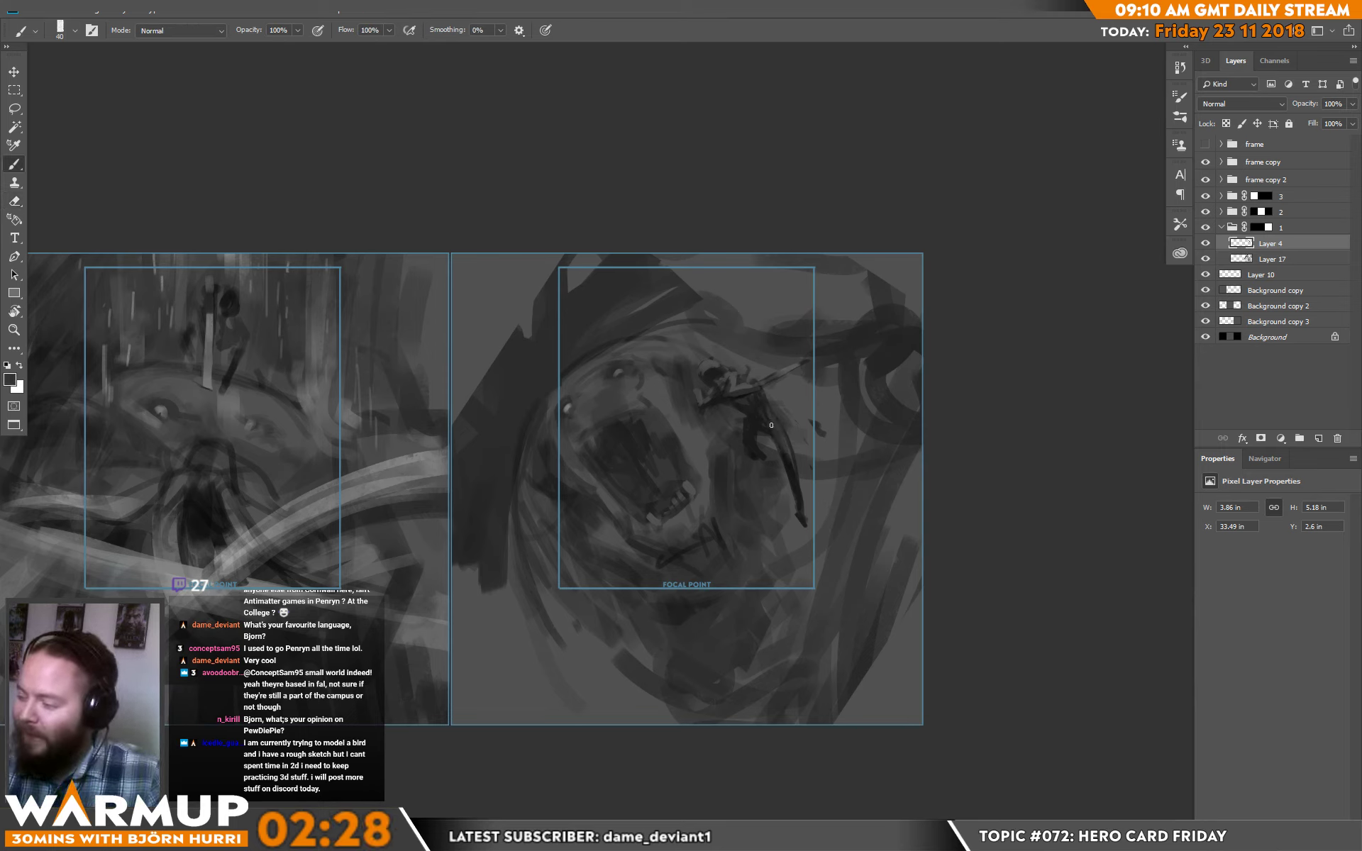
{"action": "left_click", "coordinate": [789, 502], "text": "alt"}
{"action": "left_click", "coordinate": [786, 474], "text": "alt"}
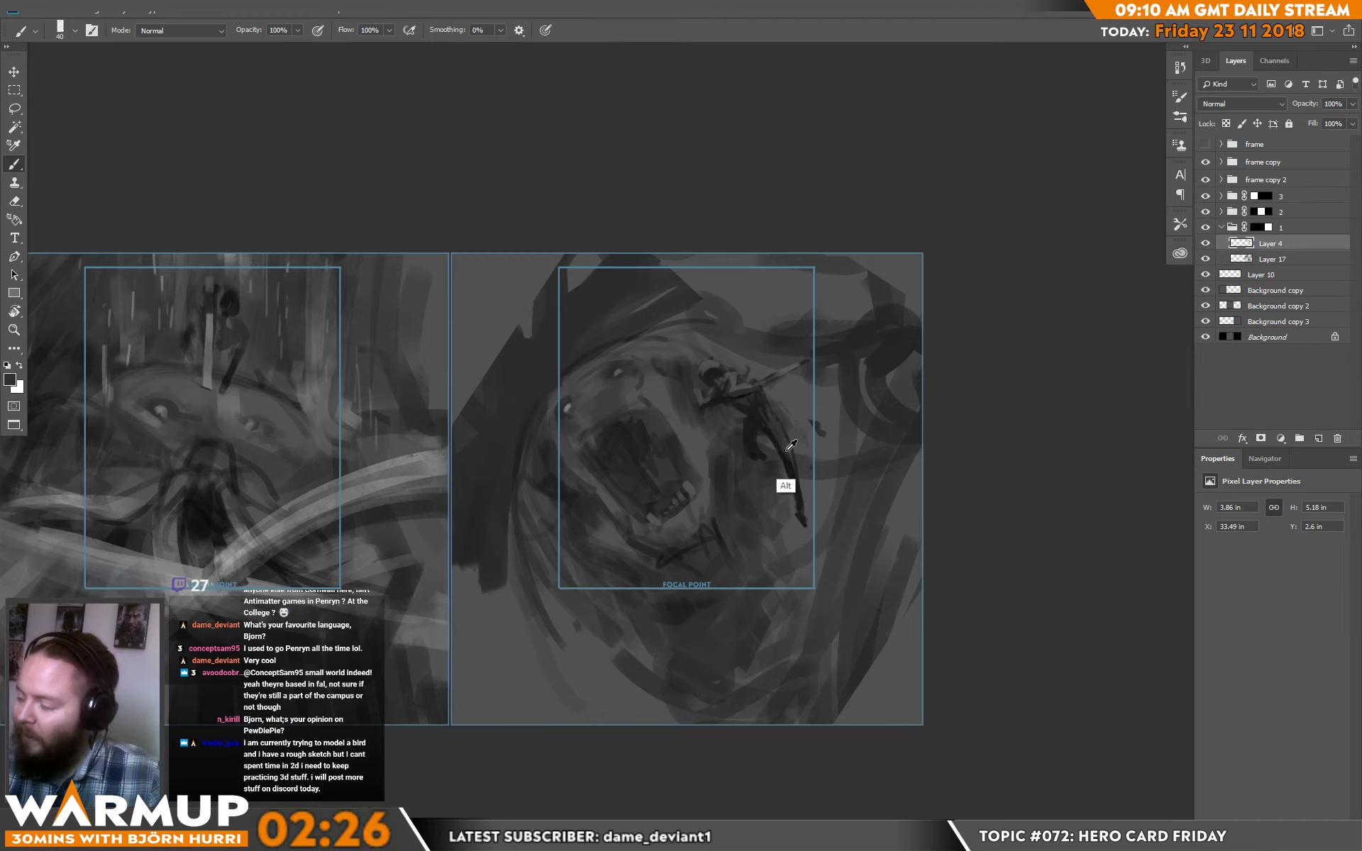
{"action": "left_click", "coordinate": [785, 462], "text": "alt"}
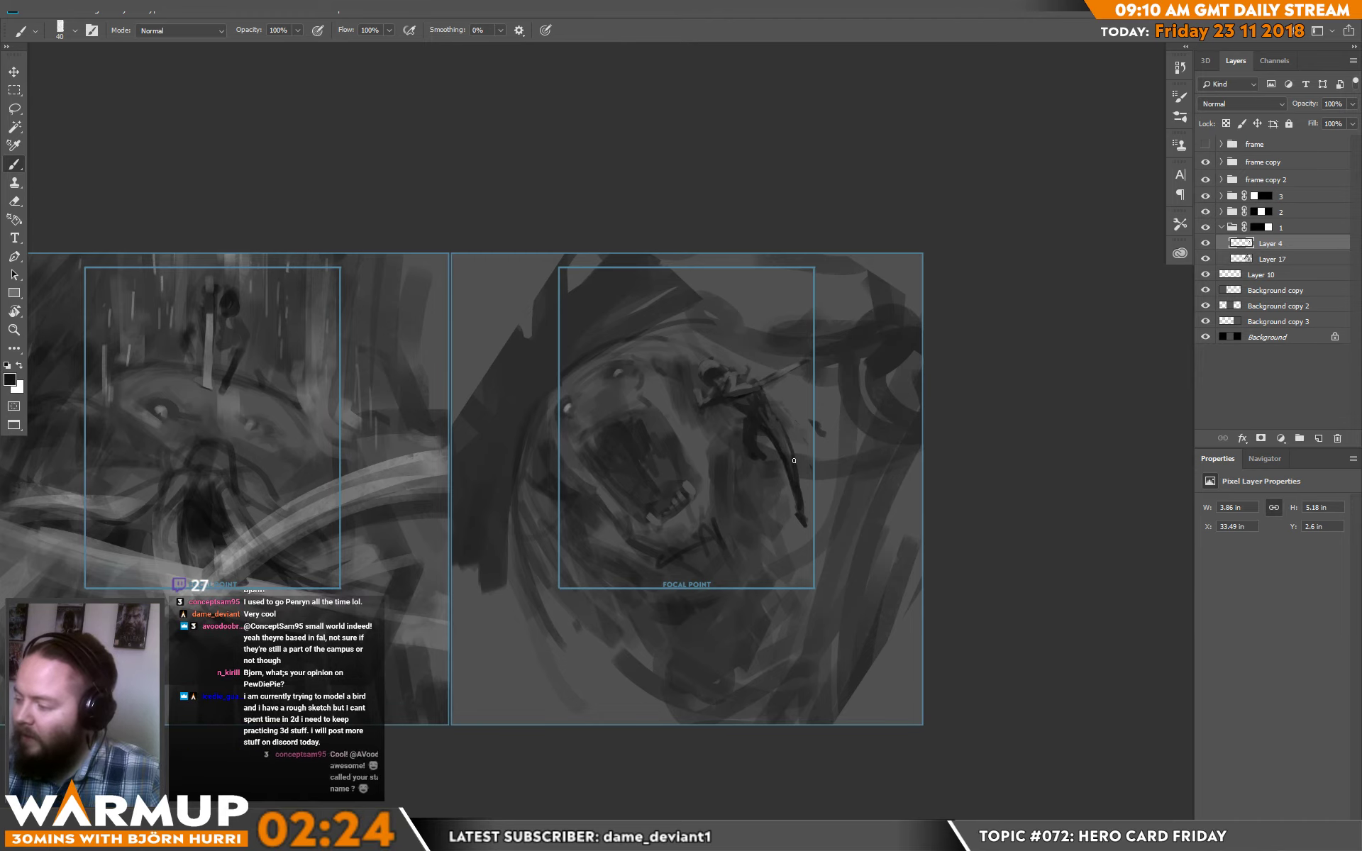
- Sample nearby tones and touch up the hero's torso, shoulder and hip with small strokes
{"action": "left_click", "coordinate": [763, 402], "text": "alt"}
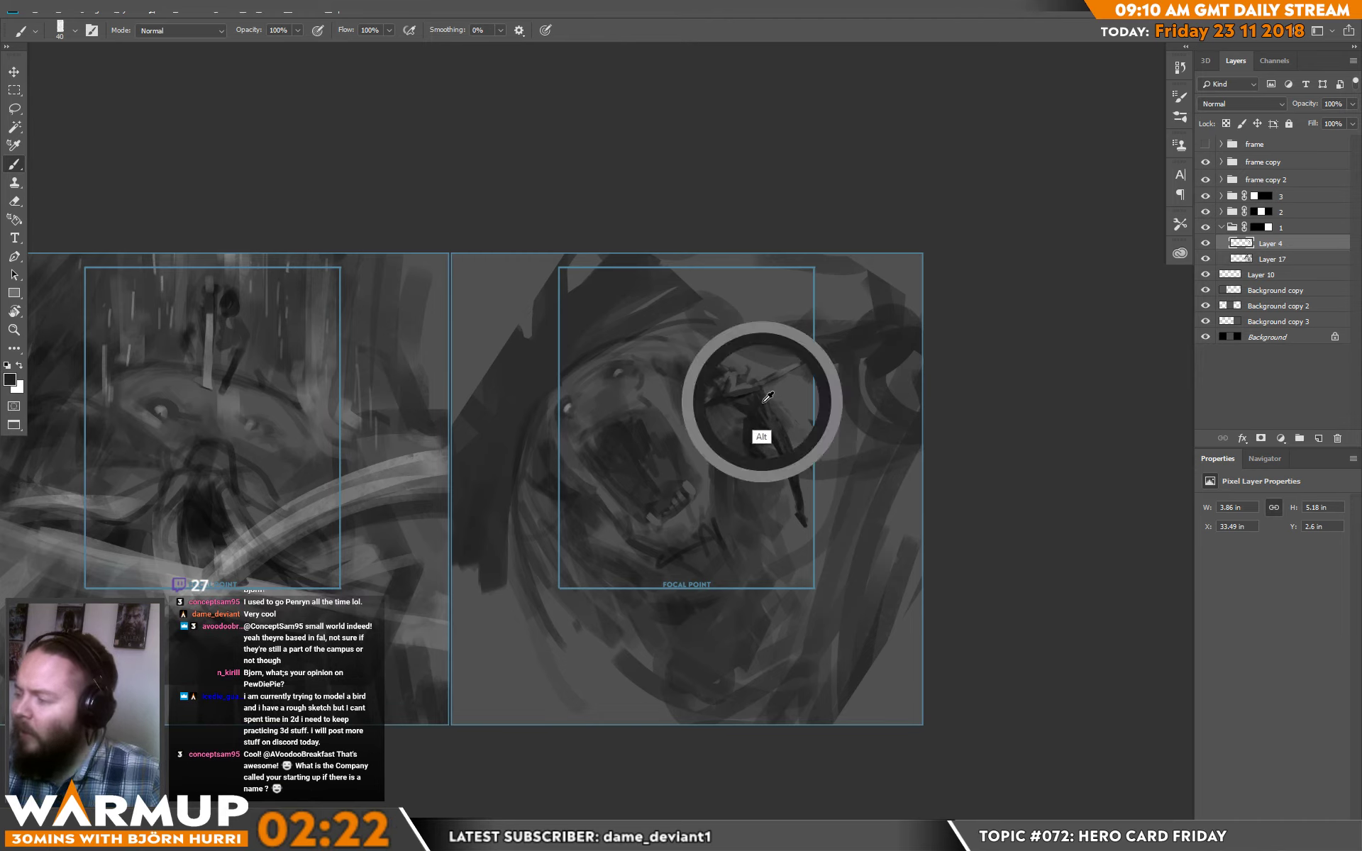
{"action": "left_click", "coordinate": [749, 409], "text": "alt"}
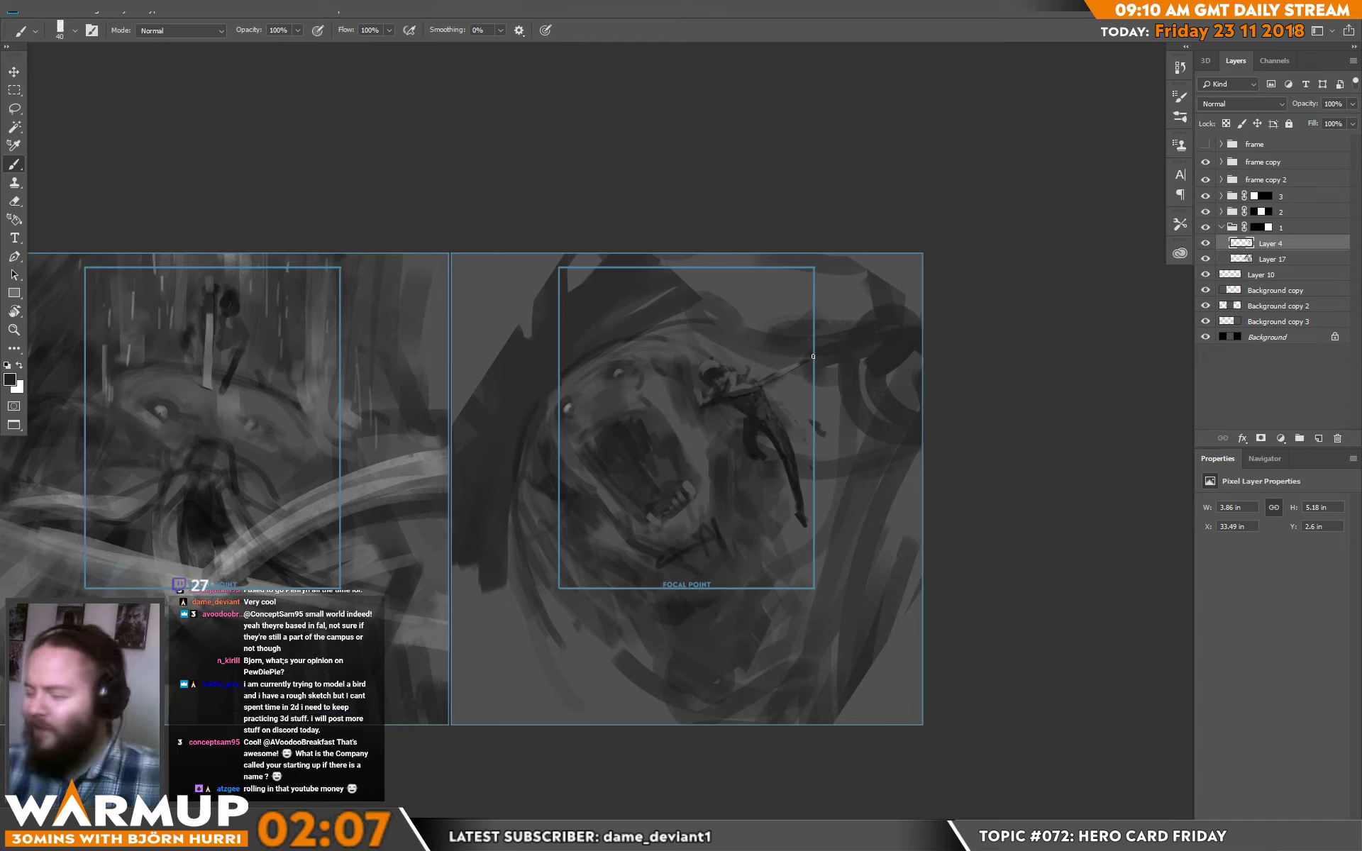
{"action": "left_click", "coordinate": [735, 373], "text": "alt"}
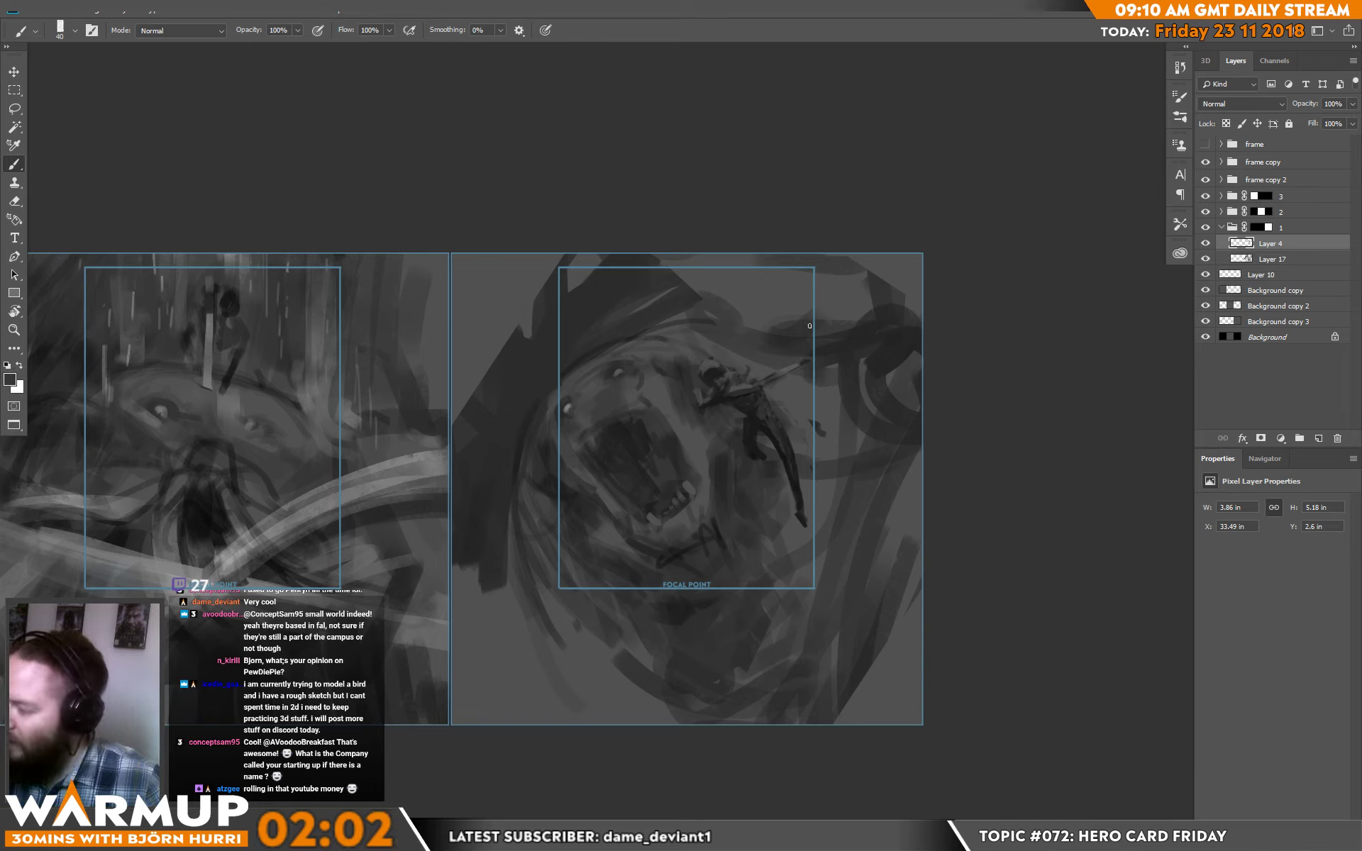
{"action": "left_click", "coordinate": [755, 415], "text": "alt"}
{"action": "left_click", "coordinate": [773, 293], "text": "alt"}
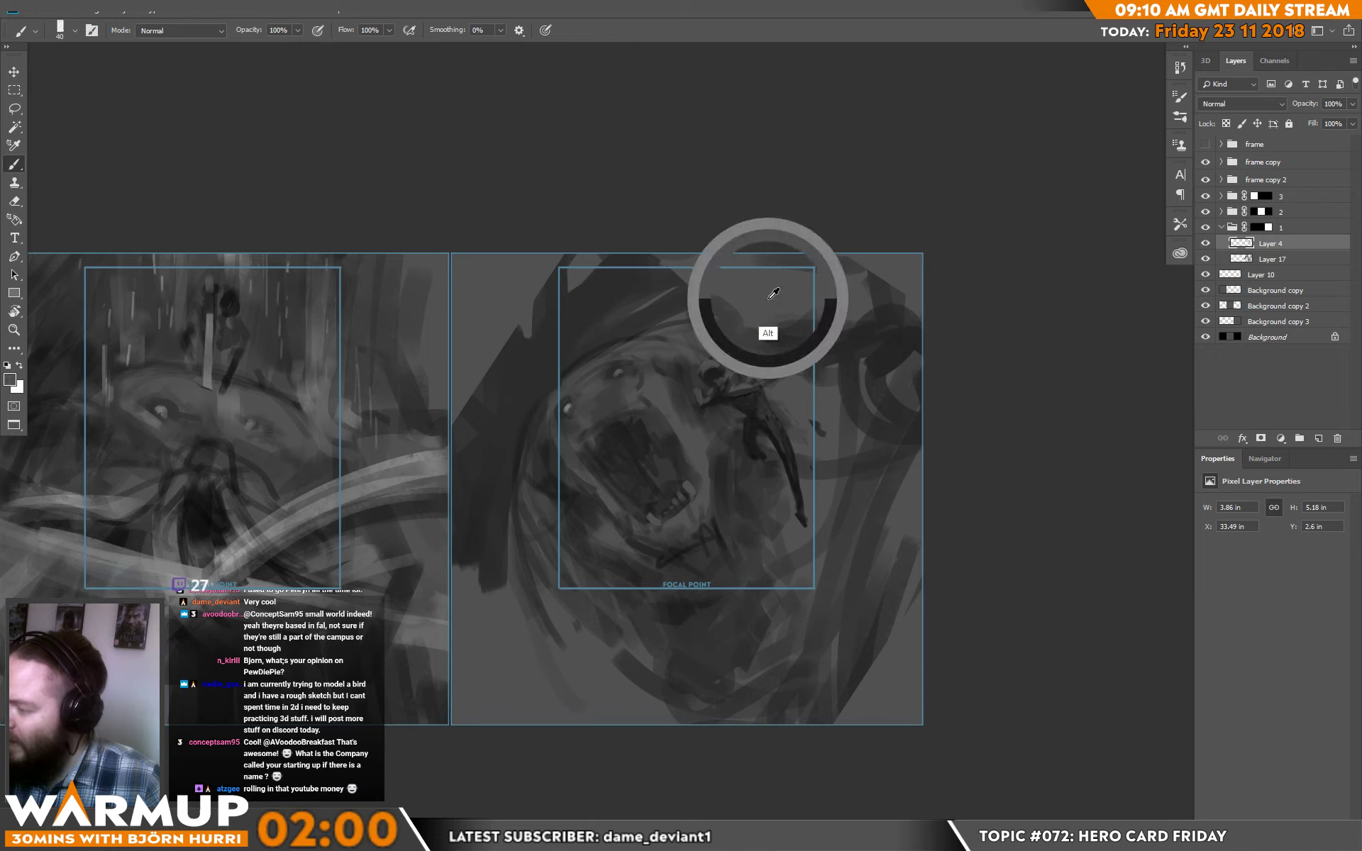
{"action": "left_click", "coordinate": [750, 420], "text": "alt"}
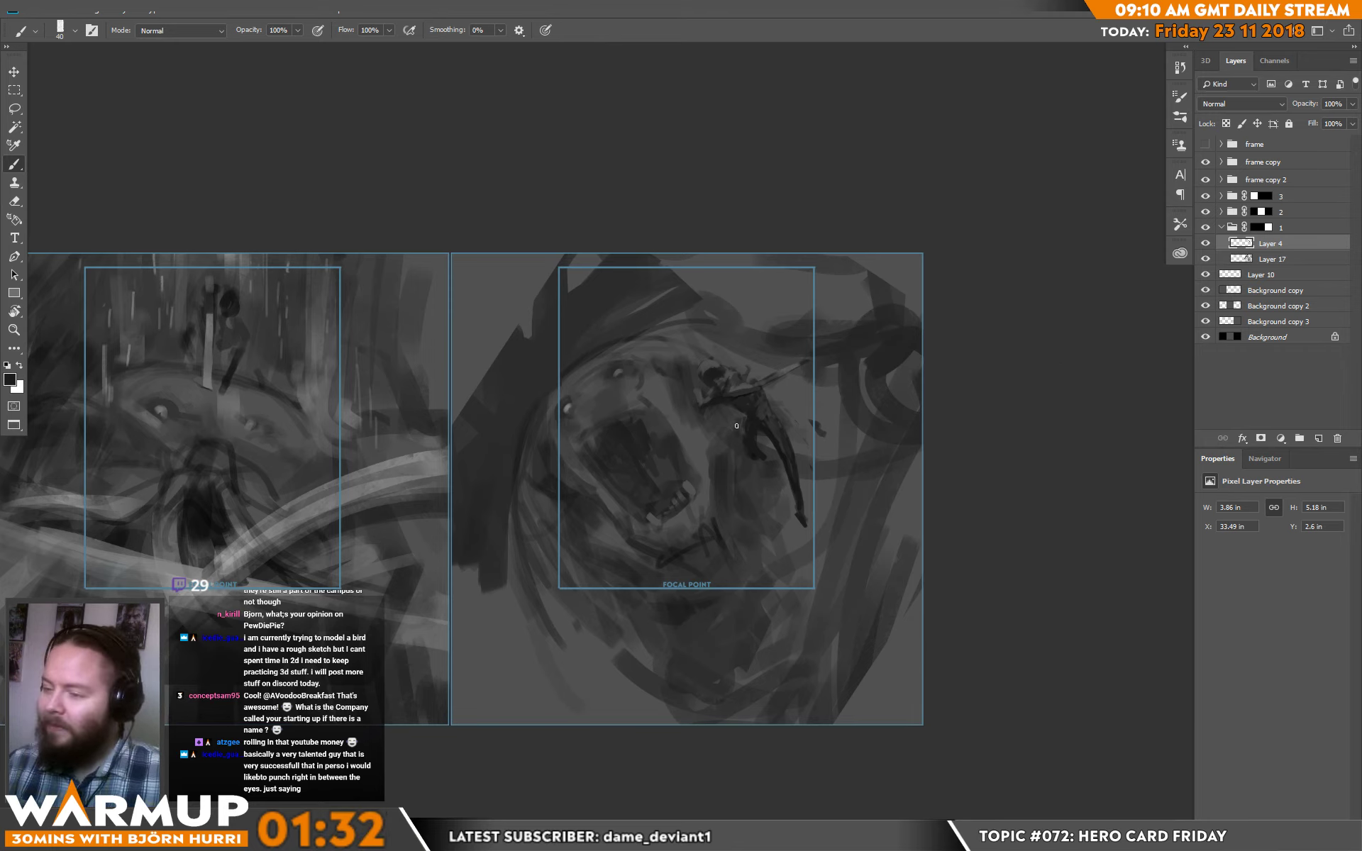
- Enlarge the brush to 92 px and paint dark strokes over the right panel's upper-left background
{"action": "right_click", "coordinate": [744, 477]}
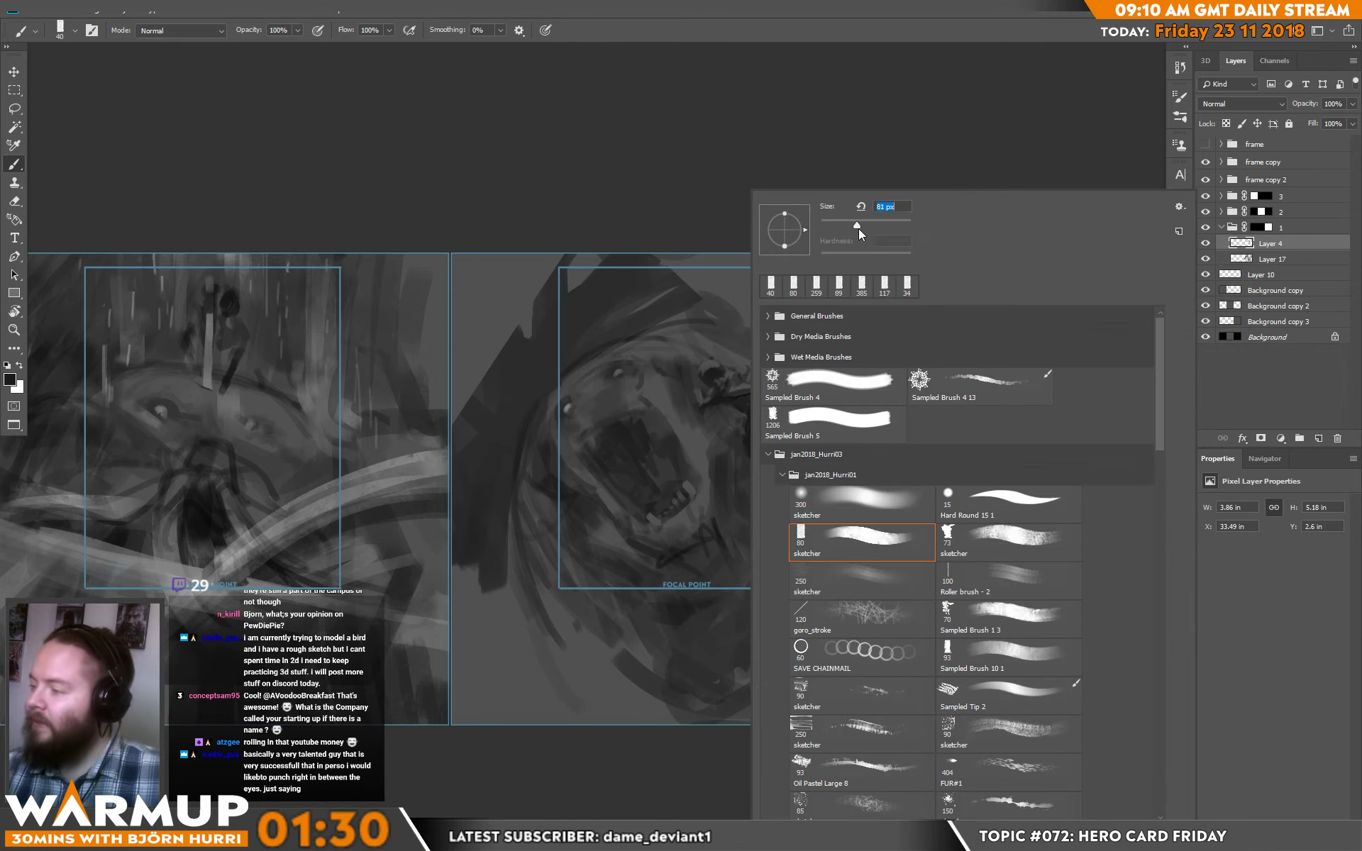
{"action": "left_click_drag", "start_coordinate": [857, 227], "coordinate": [860, 227]}
{"action": "left_click", "coordinate": [576, 290], "text": "alt"}
{"action": "mouse_move", "coordinate": [546, 259]}
{"action": "left_mouse_down"}
{"action": "mouse_move", "coordinate": [489, 368]}
{"action": "mouse_move", "coordinate": [496, 333]}
{"action": "left_mouse_up"}
{"action": "left_click_drag", "start_coordinate": [488, 256], "coordinate": [483, 330]}
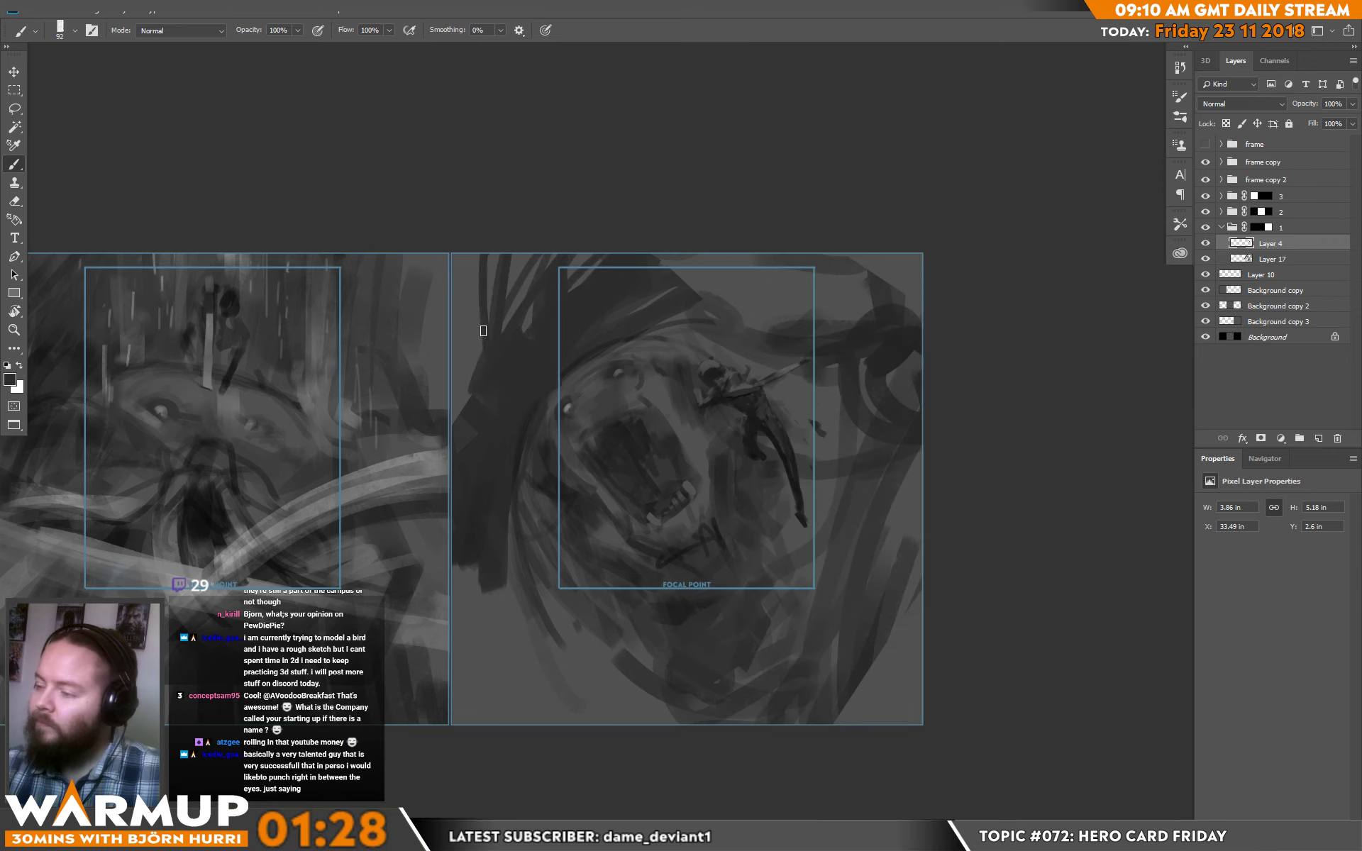
- Enlarge the brush to 369 px and block in the panel's left edge, upper-right corner and lower-left background with broad strokes
{"action": "right_click", "coordinate": [530, 364]}
{"action": "mouse_move", "coordinate": [476, 275]}
{"action": "left_mouse_down"}
{"action": "mouse_move", "coordinate": [462, 425]}
{"action": "mouse_move", "coordinate": [462, 352]}
{"action": "left_mouse_up"}
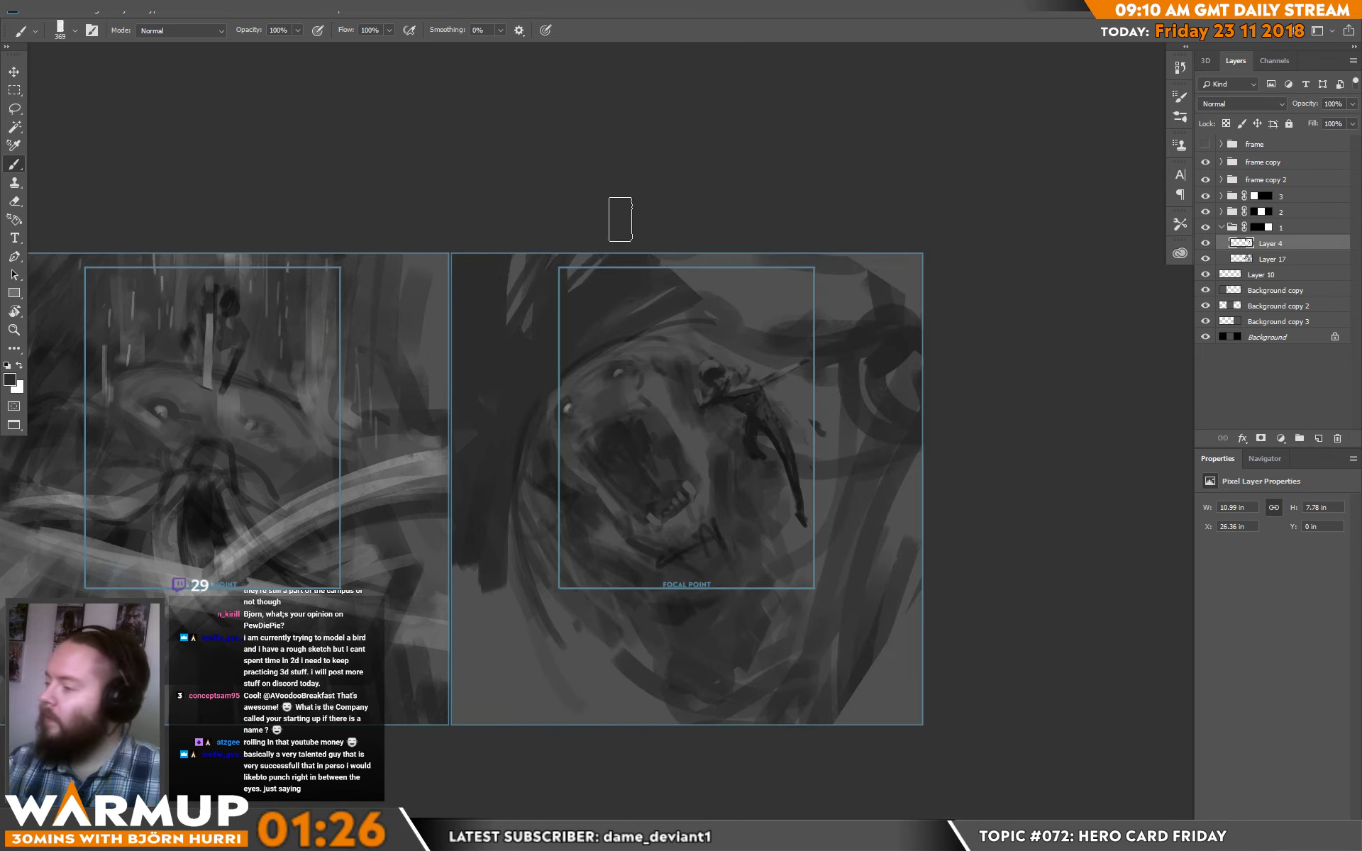
{"action": "mouse_move", "coordinate": [678, 234]}
{"action": "left_mouse_down"}
{"action": "mouse_move", "coordinate": [739, 268]}
{"action": "mouse_move", "coordinate": [761, 222]}
{"action": "mouse_move", "coordinate": [805, 316]}
{"action": "mouse_move", "coordinate": [859, 273]}
{"action": "mouse_move", "coordinate": [917, 305]}
{"action": "left_mouse_up"}
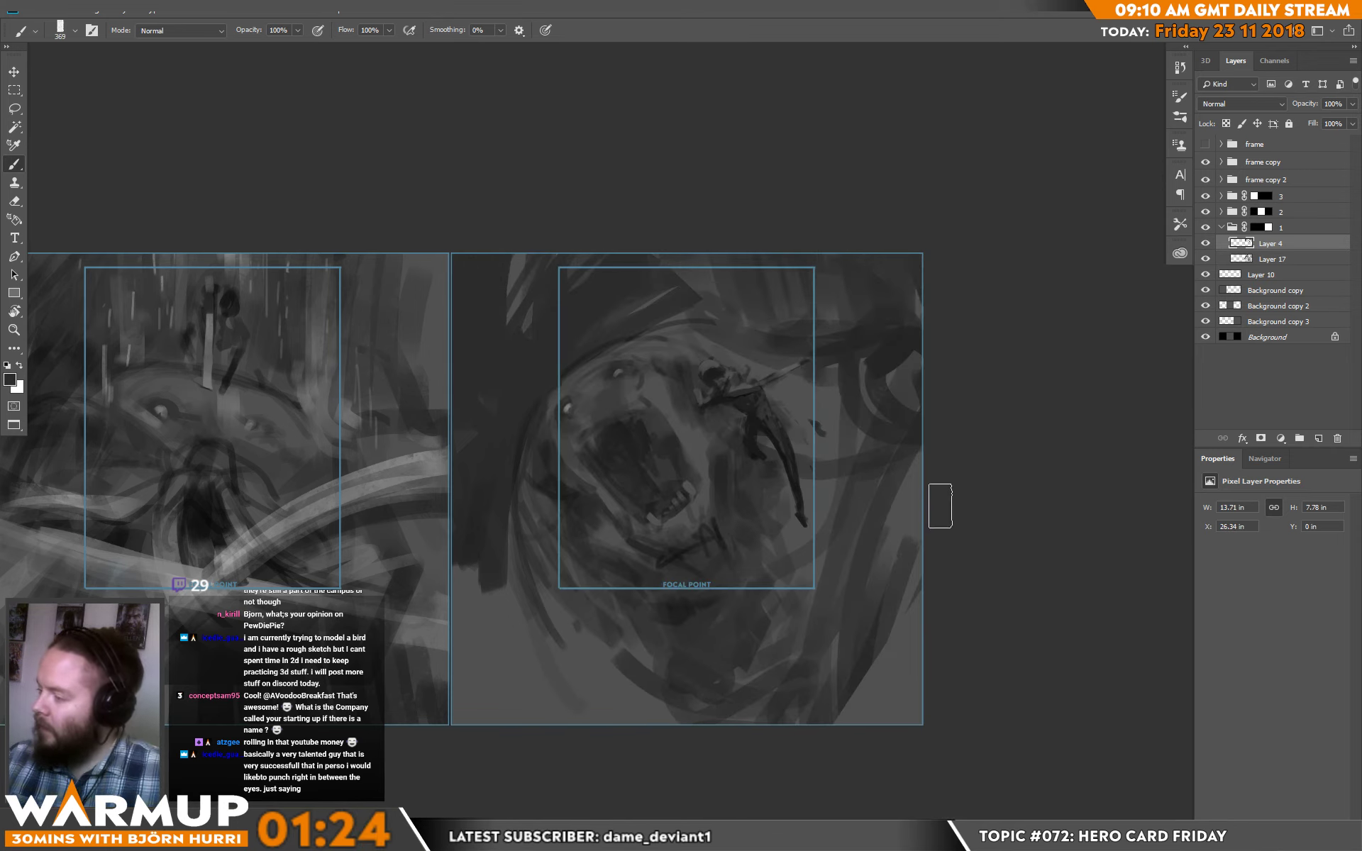
{"action": "left_click_drag", "start_coordinate": [462, 617], "coordinate": [553, 588]}
{"action": "left_click_drag", "start_coordinate": [542, 656], "coordinate": [592, 699]}
{"action": "right_click", "coordinate": [727, 612]}
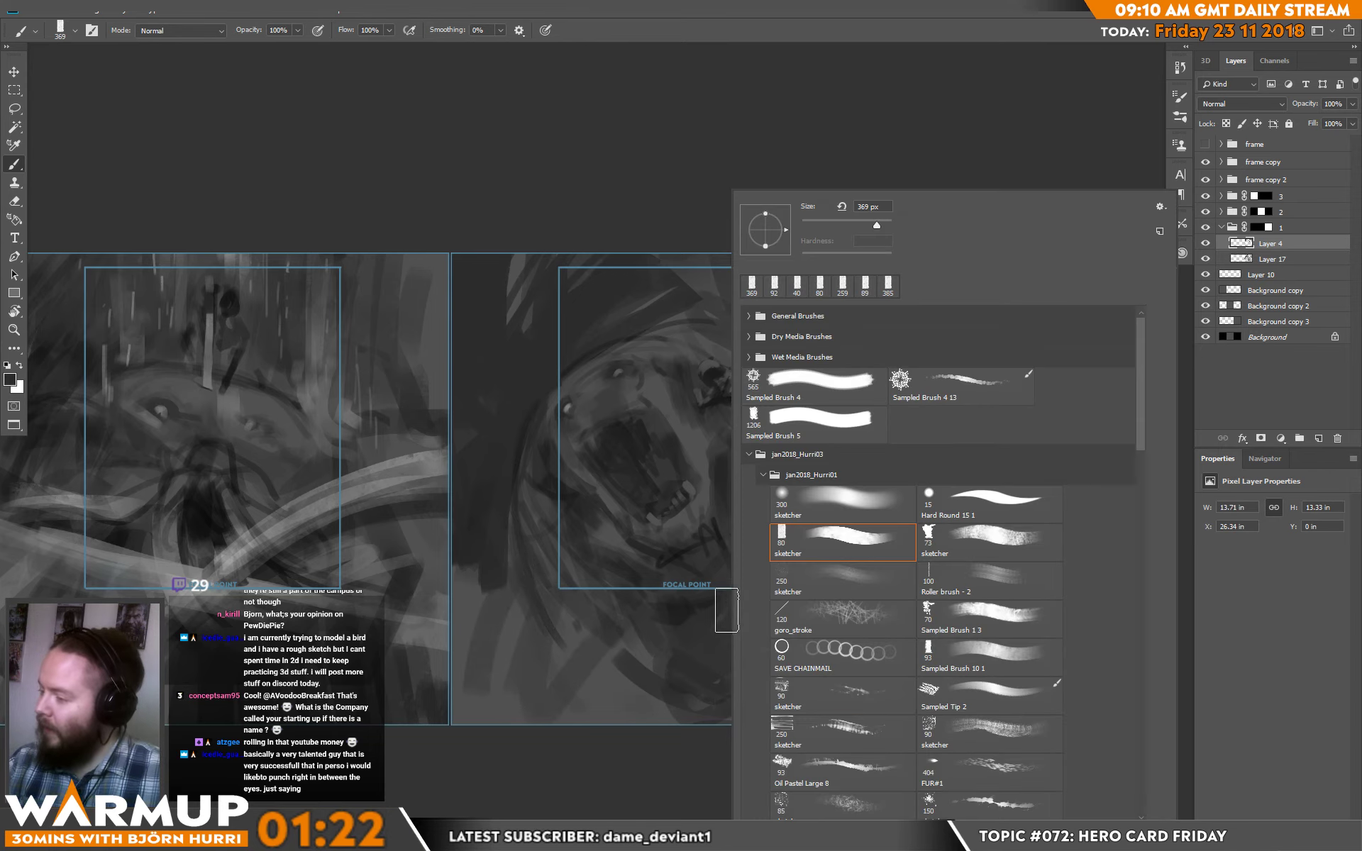
{"action": "left_click", "coordinate": [1041, 150]}
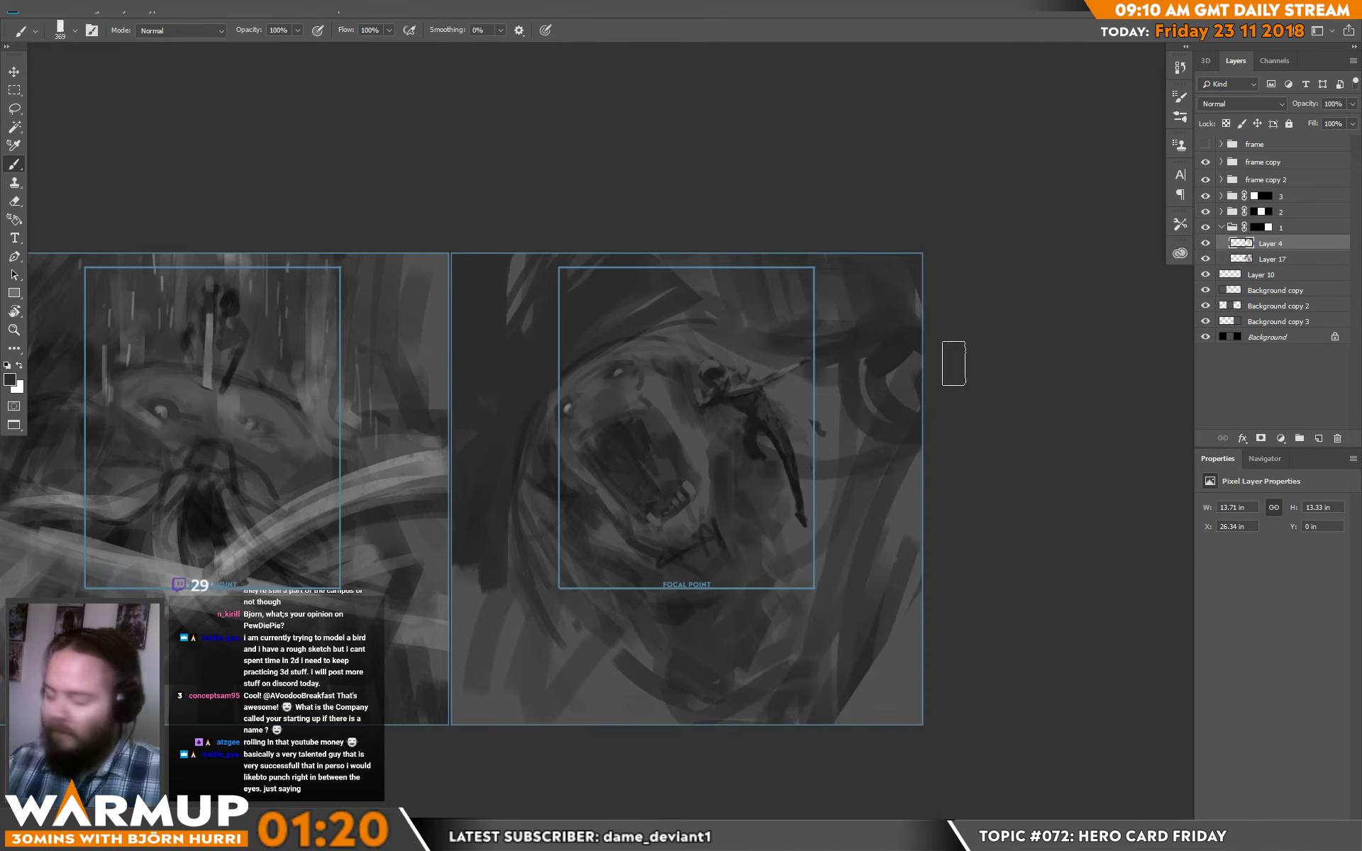
- Lasso the hero, cut and paste it onto its own layer, and move it back beside the creature's eye
{"action": "key", "text": "l"}
{"action": "left_click_drag", "start_coordinate": [735, 351], "coordinate": [688, 358]}
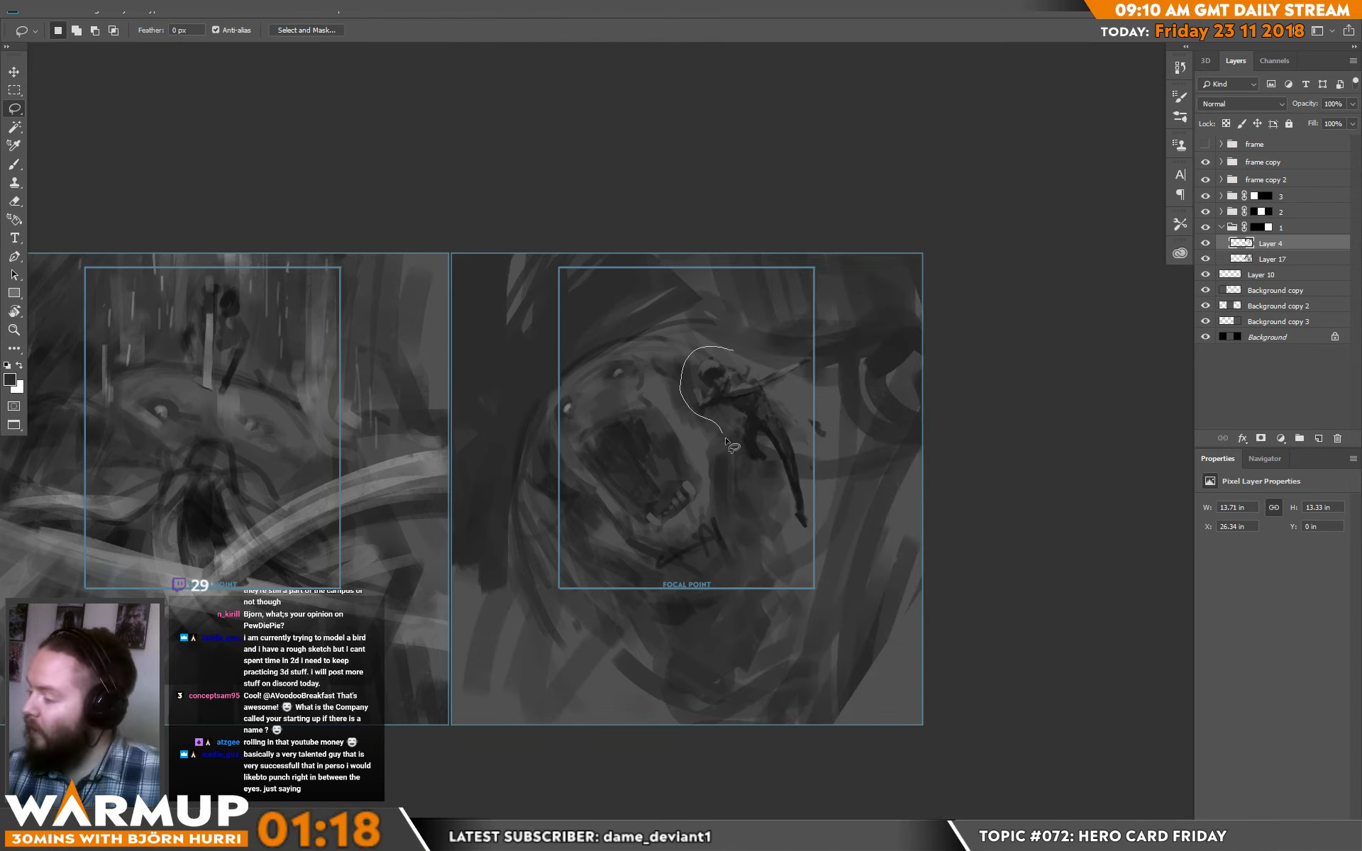
{"action": "mouse_move", "coordinate": [727, 441]}
{"action": "left_mouse_down"}
{"action": "mouse_move", "coordinate": [796, 523]}
{"action": "mouse_move", "coordinate": [811, 485]}
{"action": "left_mouse_up"}
{"action": "left_click_drag", "start_coordinate": [805, 377], "coordinate": [809, 356]}
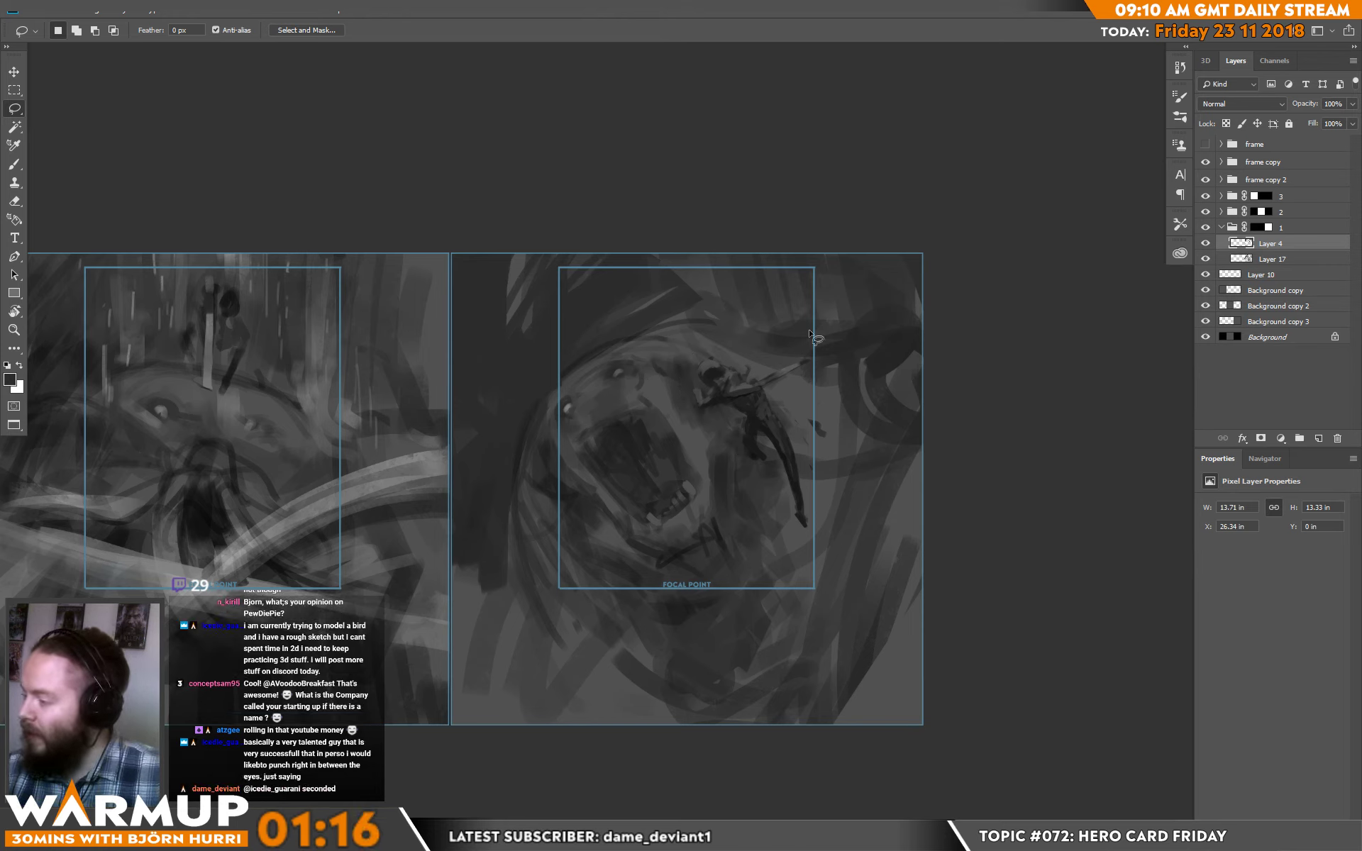
{"action": "key", "text": "ctrl+x"}
{"action": "key", "text": "ctrl+v"}
{"action": "key", "text": "v"}
{"action": "left_click_drag", "start_coordinate": [514, 511], "coordinate": [819, 472]}
{"action": "left_click_drag", "start_coordinate": [818, 469], "coordinate": [800, 470]}
- Add a layer above Layer 4 and paint a soft grey haze over the creature using the soft sketcher brush at 1811 px
{"action": "left_click", "coordinate": [1275, 263]}
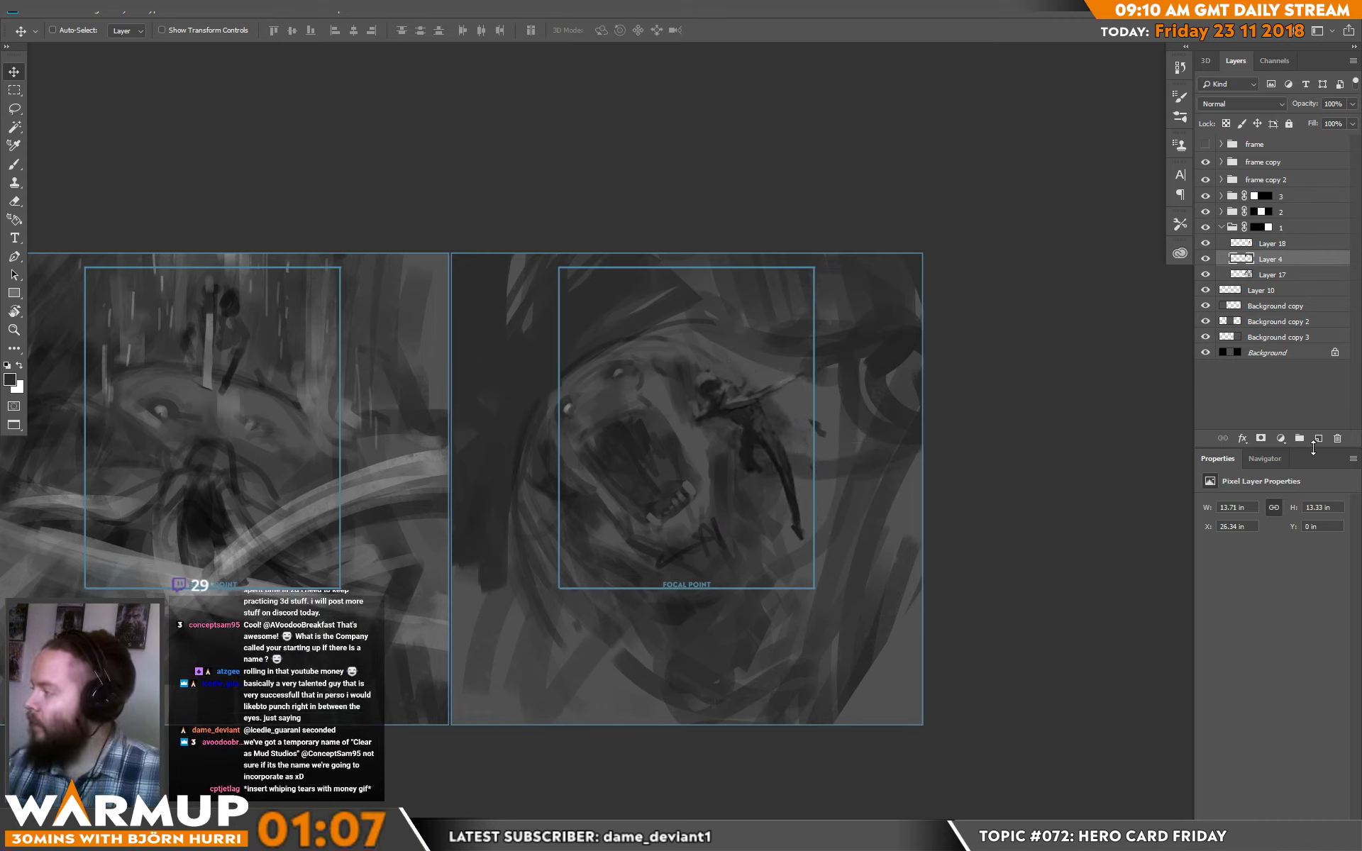
{"action": "left_click", "coordinate": [1318, 438]}
{"action": "key", "text": "b"}
{"action": "left_click", "coordinate": [602, 708], "text": "alt"}
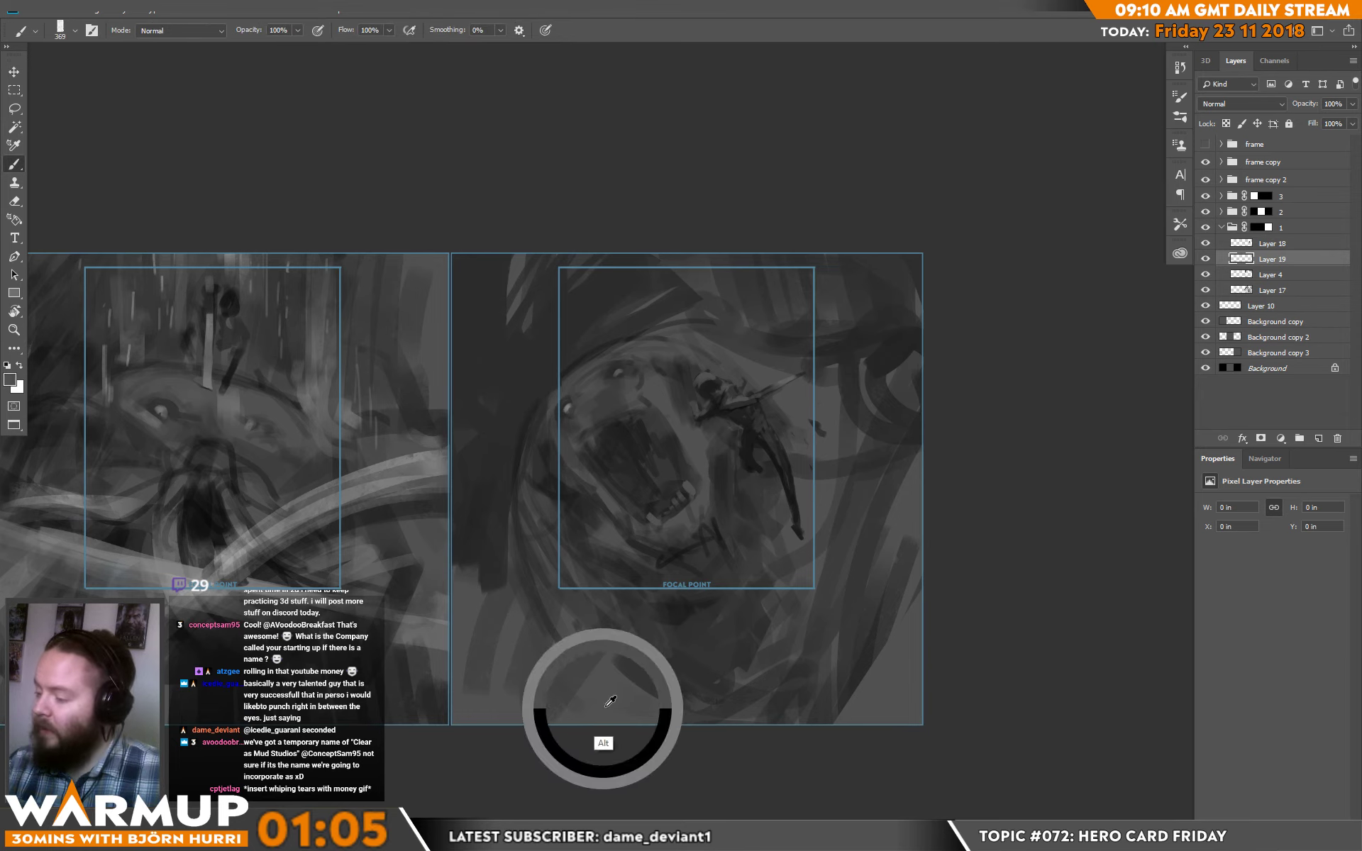
{"action": "right_click", "coordinate": [662, 549]}
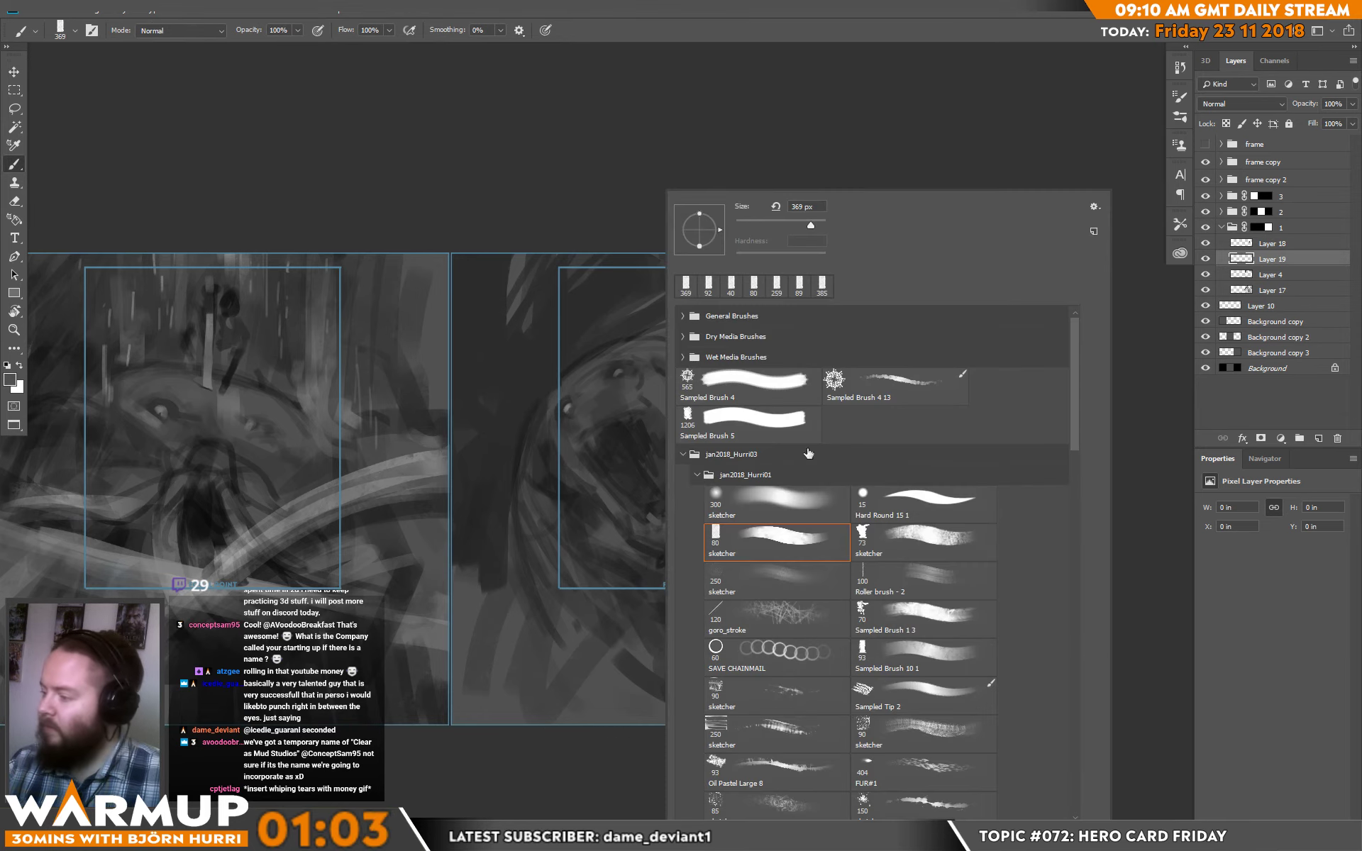
{"action": "left_click", "coordinate": [823, 504]}
{"action": "left_click", "coordinate": [819, 223]}
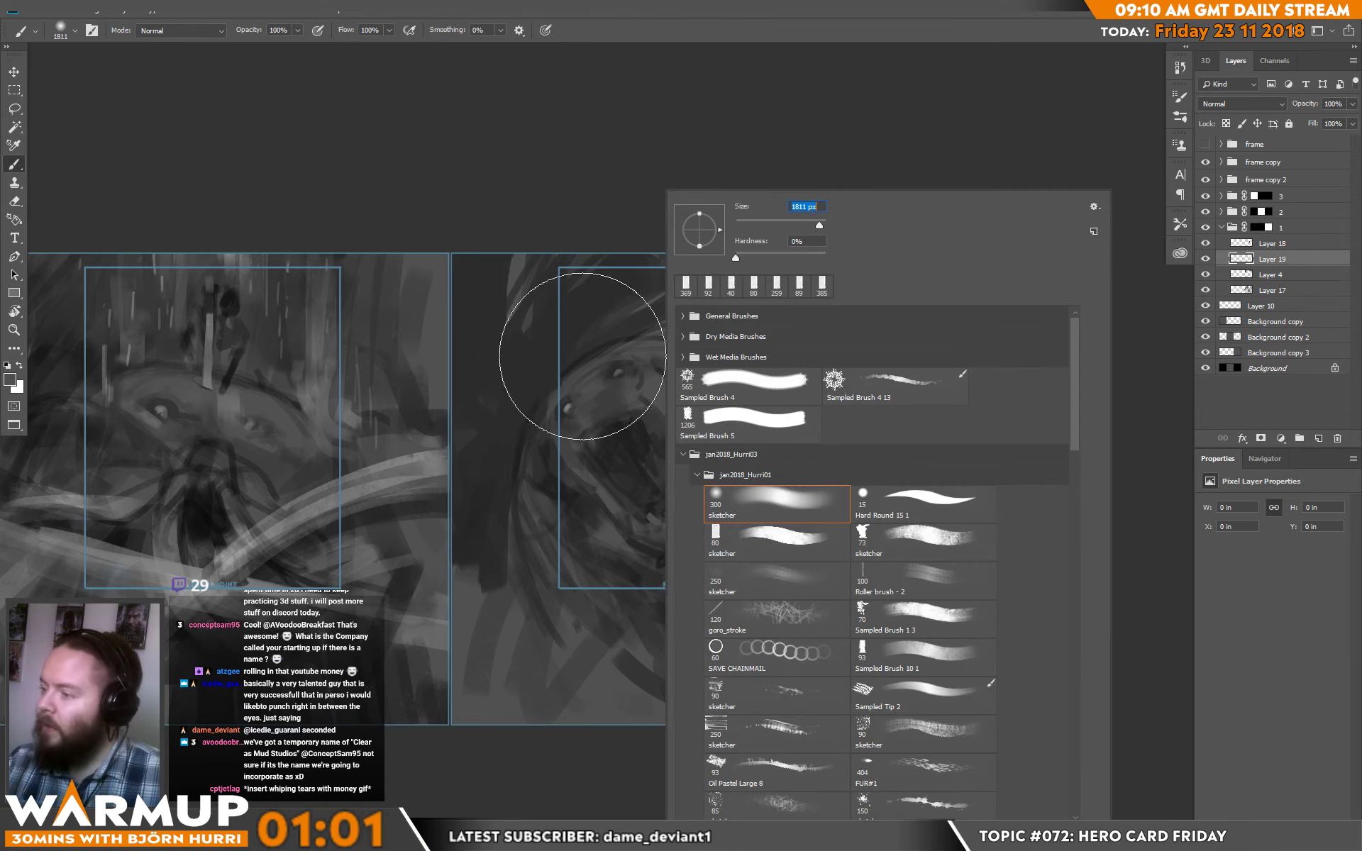
{"action": "key", "text": "Return"}
{"action": "mouse_move", "coordinate": [636, 383]}
{"action": "left_mouse_down"}
{"action": "mouse_move", "coordinate": [710, 430]}
{"action": "mouse_move", "coordinate": [764, 420]}
{"action": "mouse_move", "coordinate": [787, 391]}
{"action": "mouse_move", "coordinate": [849, 412]}
{"action": "mouse_move", "coordinate": [807, 566]}
{"action": "mouse_move", "coordinate": [588, 535]}
{"action": "mouse_move", "coordinate": [631, 664]}
{"action": "mouse_move", "coordinate": [772, 750]}
{"action": "left_mouse_up"}
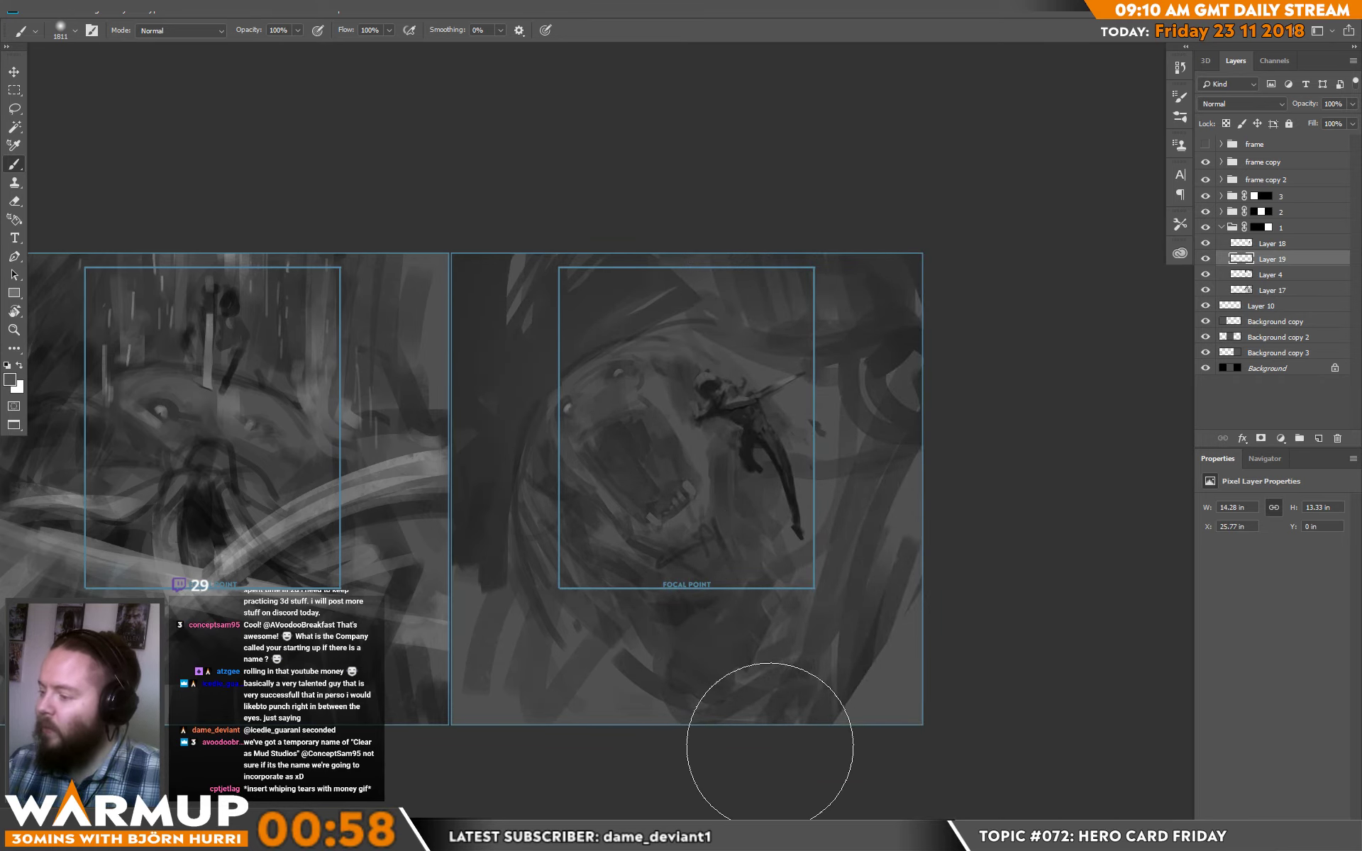
- Sample nearby greys and soften the right panel's lower area, creature and left background with the large soft brush on Layer 19
{"action": "left_click", "coordinate": [682, 682], "text": "alt"}
{"action": "mouse_move", "coordinate": [676, 679]}
{"action": "left_mouse_down"}
{"action": "mouse_move", "coordinate": [630, 701]}
{"action": "mouse_move", "coordinate": [611, 757]}
{"action": "mouse_move", "coordinate": [748, 779]}
{"action": "mouse_move", "coordinate": [1029, 648]}
{"action": "mouse_move", "coordinate": [975, 590]}
{"action": "mouse_move", "coordinate": [876, 759]}
{"action": "mouse_move", "coordinate": [625, 711]}
{"action": "mouse_move", "coordinate": [922, 412]}
{"action": "mouse_move", "coordinate": [554, 520]}
{"action": "mouse_move", "coordinate": [542, 386]}
{"action": "mouse_move", "coordinate": [672, 302]}
{"action": "left_mouse_up"}
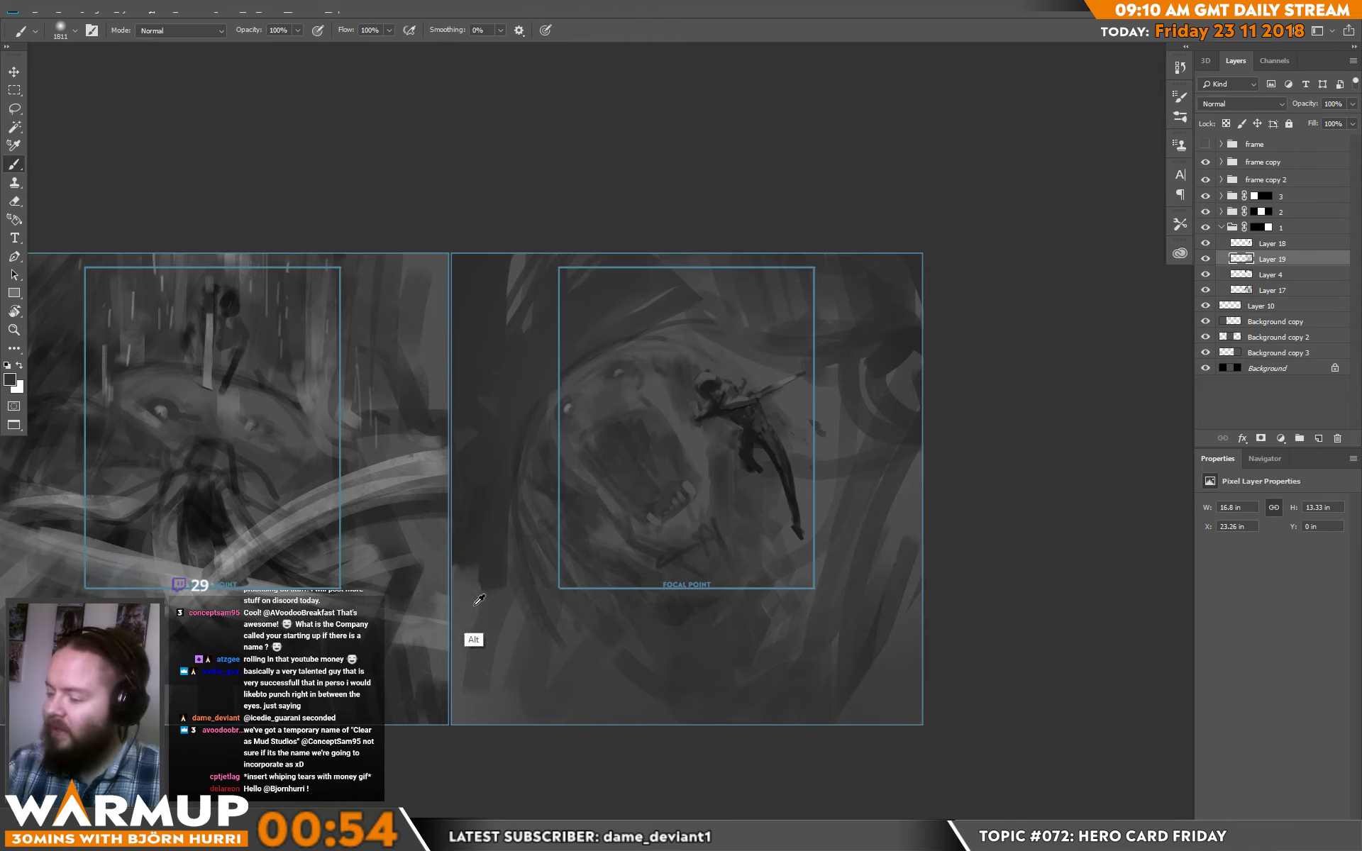
{"action": "left_click", "coordinate": [470, 643], "text": "alt"}
{"action": "mouse_move", "coordinate": [500, 638]}
{"action": "left_mouse_down"}
{"action": "mouse_move", "coordinate": [483, 590]}
{"action": "mouse_move", "coordinate": [494, 639]}
{"action": "mouse_move", "coordinate": [550, 702]}
{"action": "left_mouse_up"}
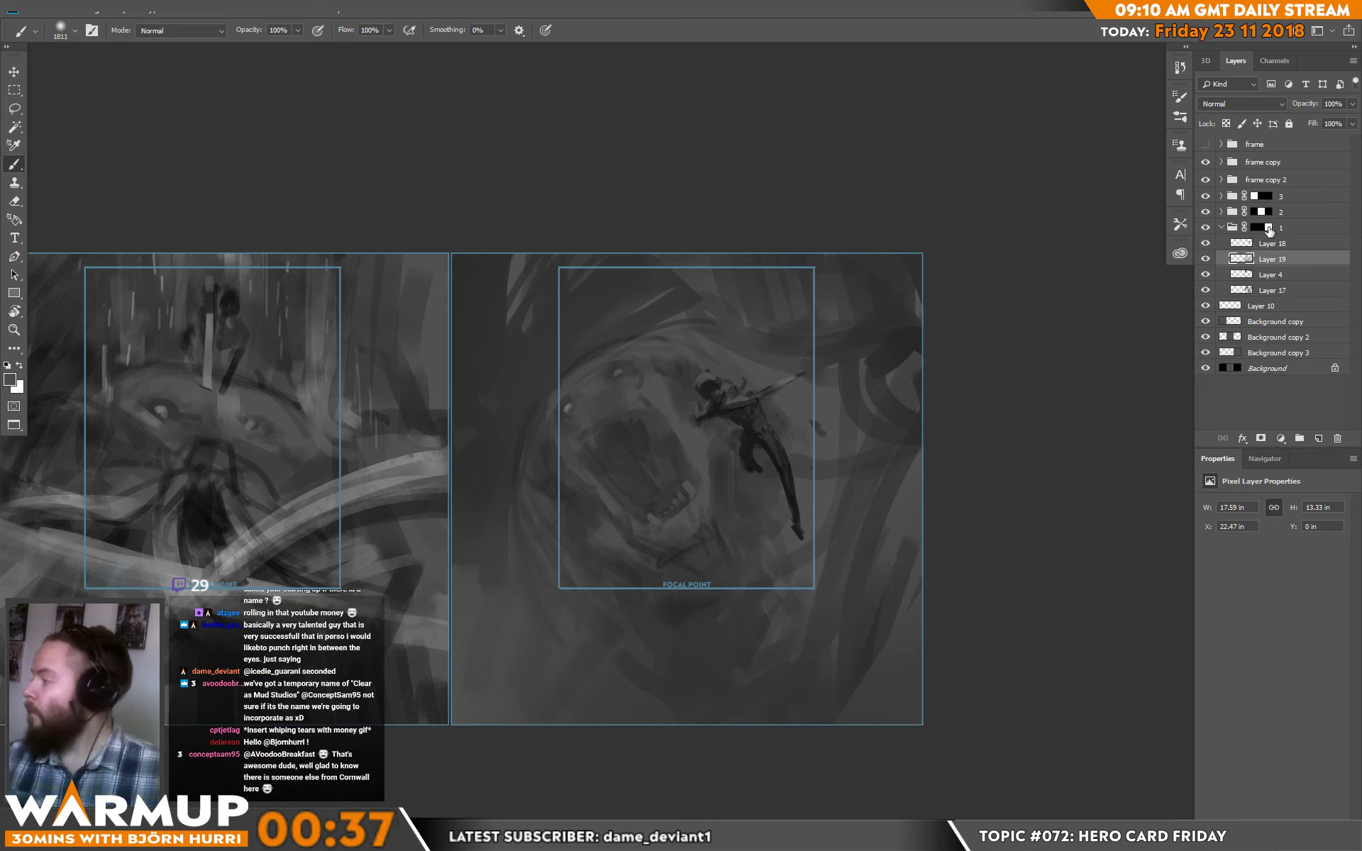
- Add a layer above Layer 18, set its blend mode to Overlay and make white the foreground colour
{"action": "left_click", "coordinate": [1283, 246]}
{"action": "left_click", "coordinate": [1318, 439]}
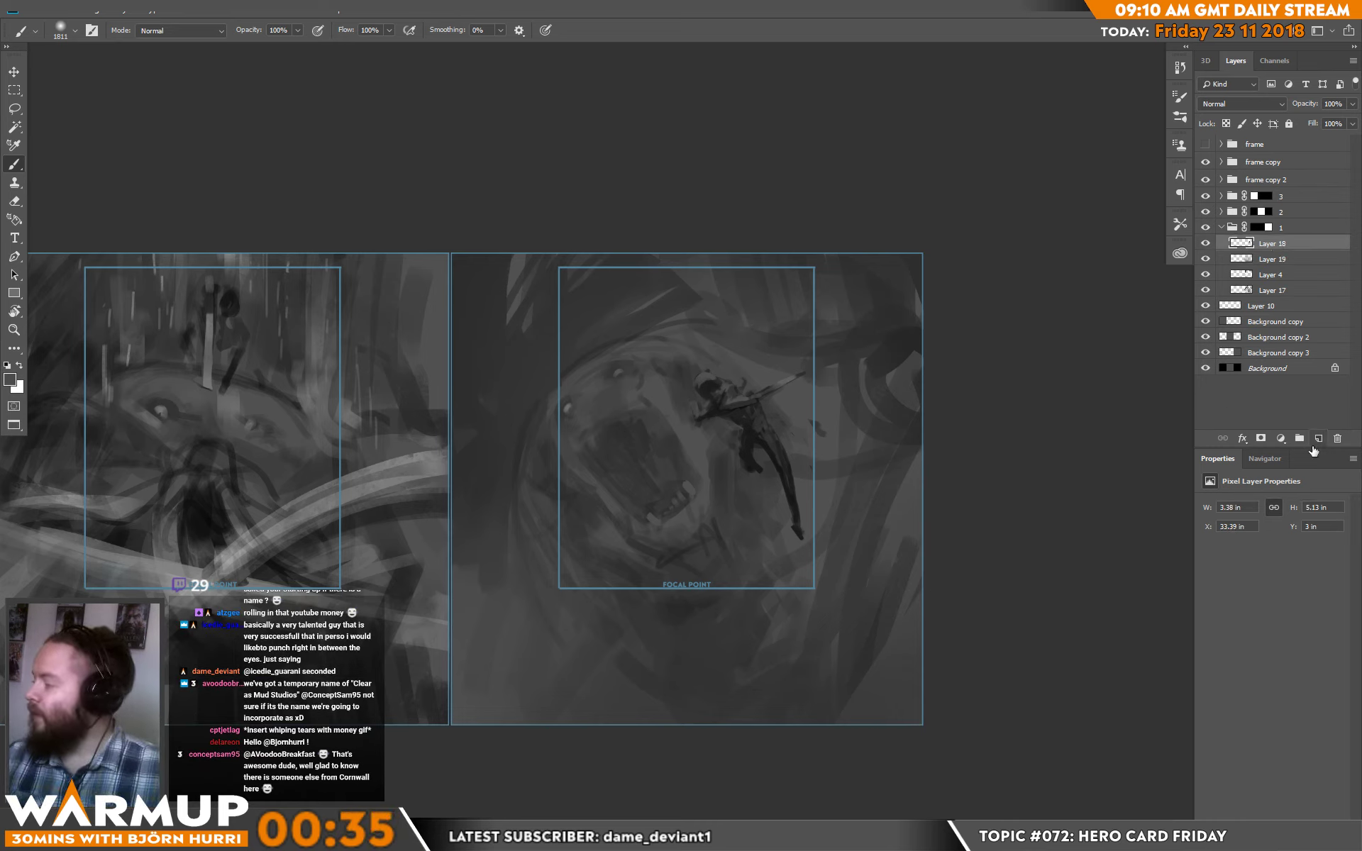
{"action": "left_click", "coordinate": [1216, 105]}
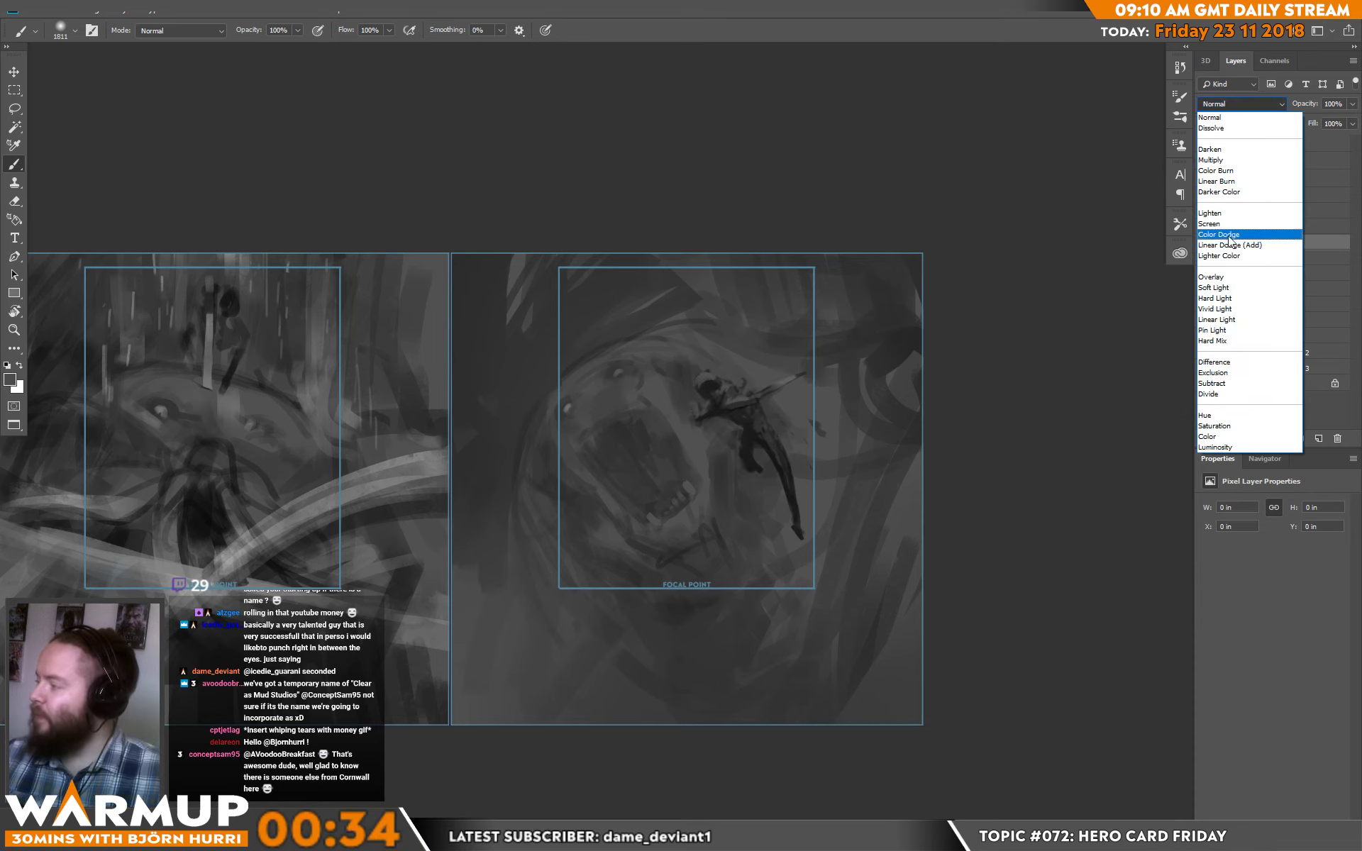
{"action": "left_click", "coordinate": [1221, 278]}
{"action": "key", "text": "d"}
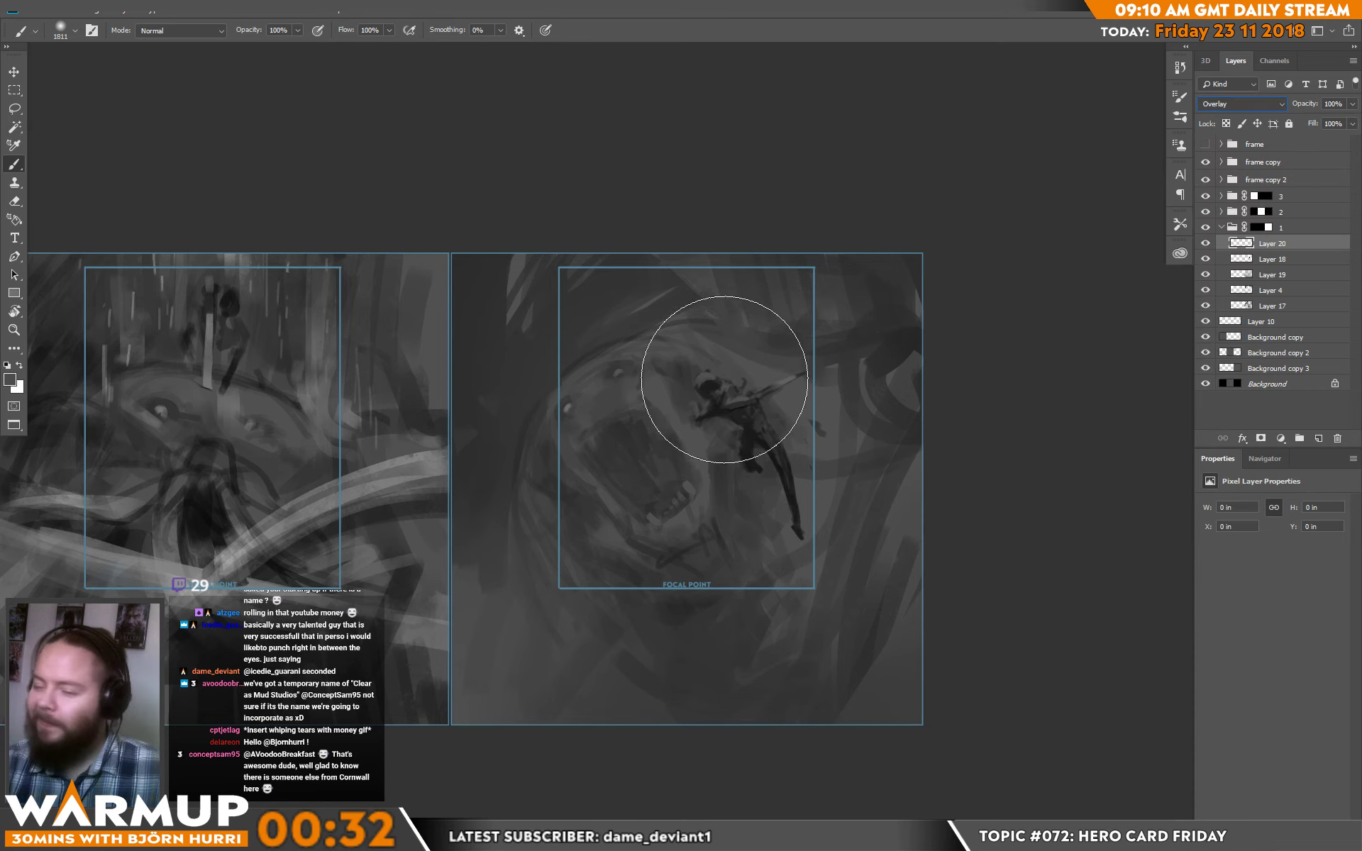
{"action": "left_click", "coordinate": [742, 322]}
{"action": "key", "text": "ctrl+z"}
{"action": "key", "text": "x"}
- Paint white highlights over the hero's head, sword and body using the 80 px sketcher brush
{"action": "right_click", "coordinate": [747, 362]}
{"action": "key", "text": "Escape"}
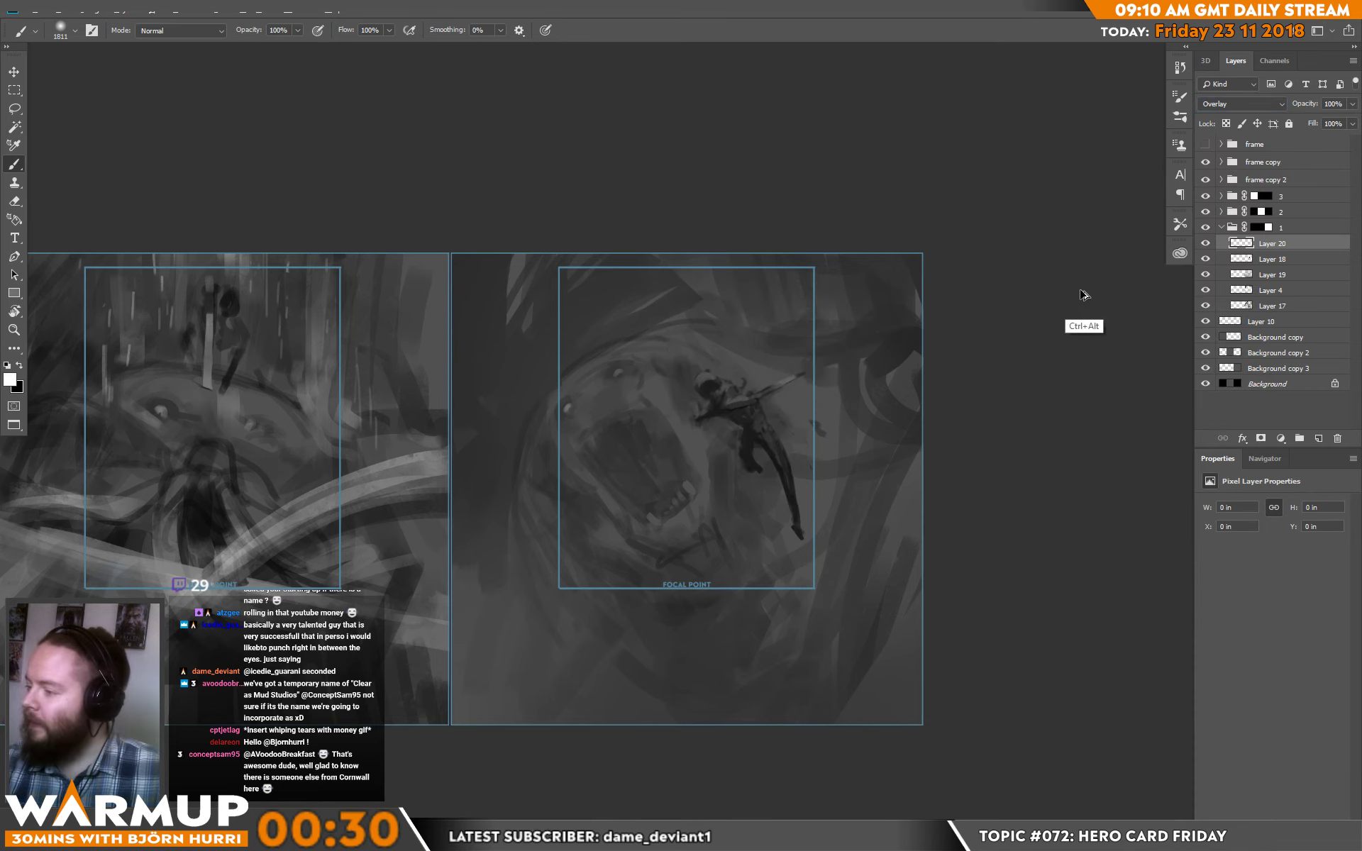
{"action": "right_click", "coordinate": [754, 392]}
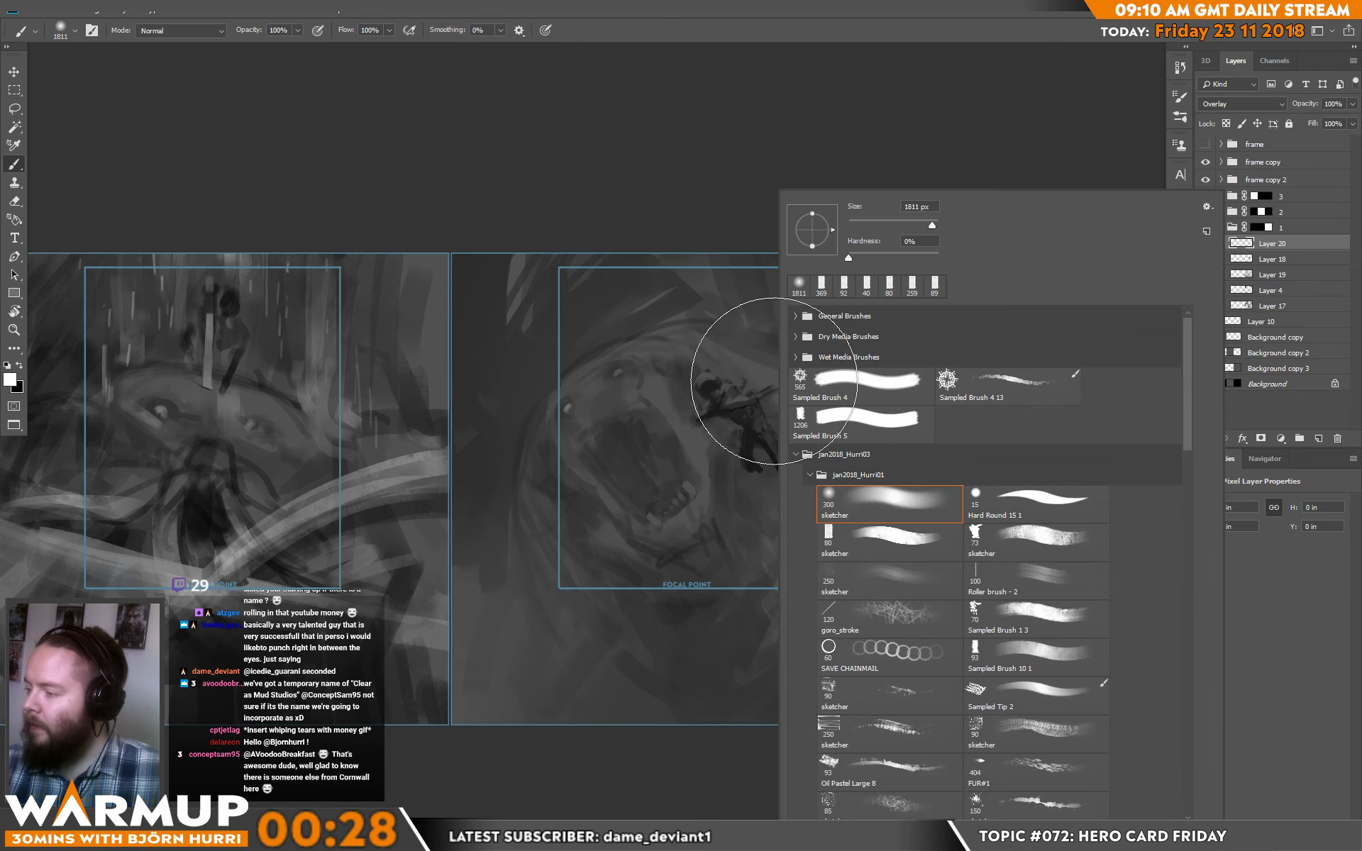
{"action": "double_click", "coordinate": [906, 540]}
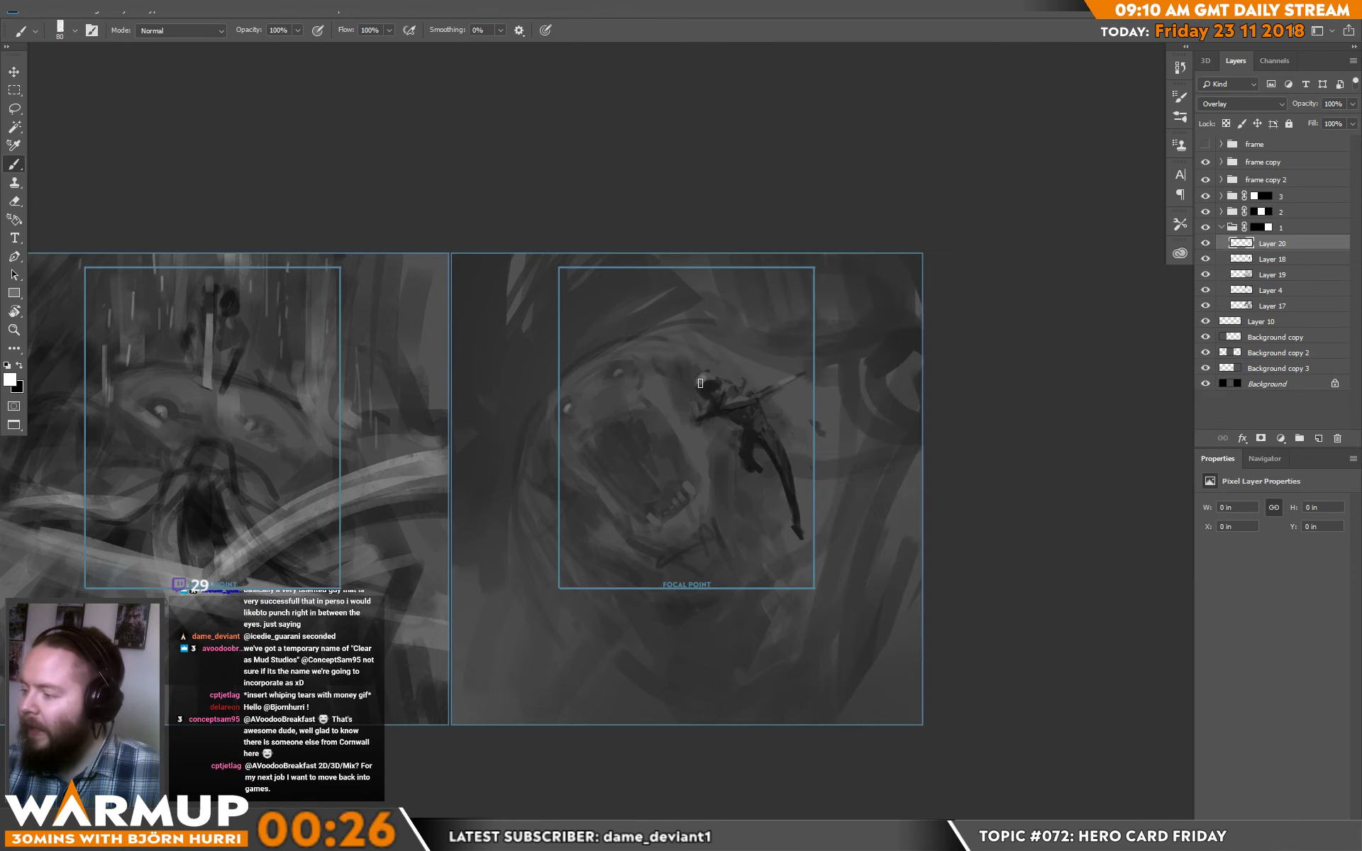
{"action": "mouse_move", "coordinate": [715, 379]}
{"action": "left_mouse_down"}
{"action": "mouse_move", "coordinate": [771, 390]}
{"action": "mouse_move", "coordinate": [757, 398]}
{"action": "mouse_move", "coordinate": [816, 365]}
{"action": "left_mouse_up"}
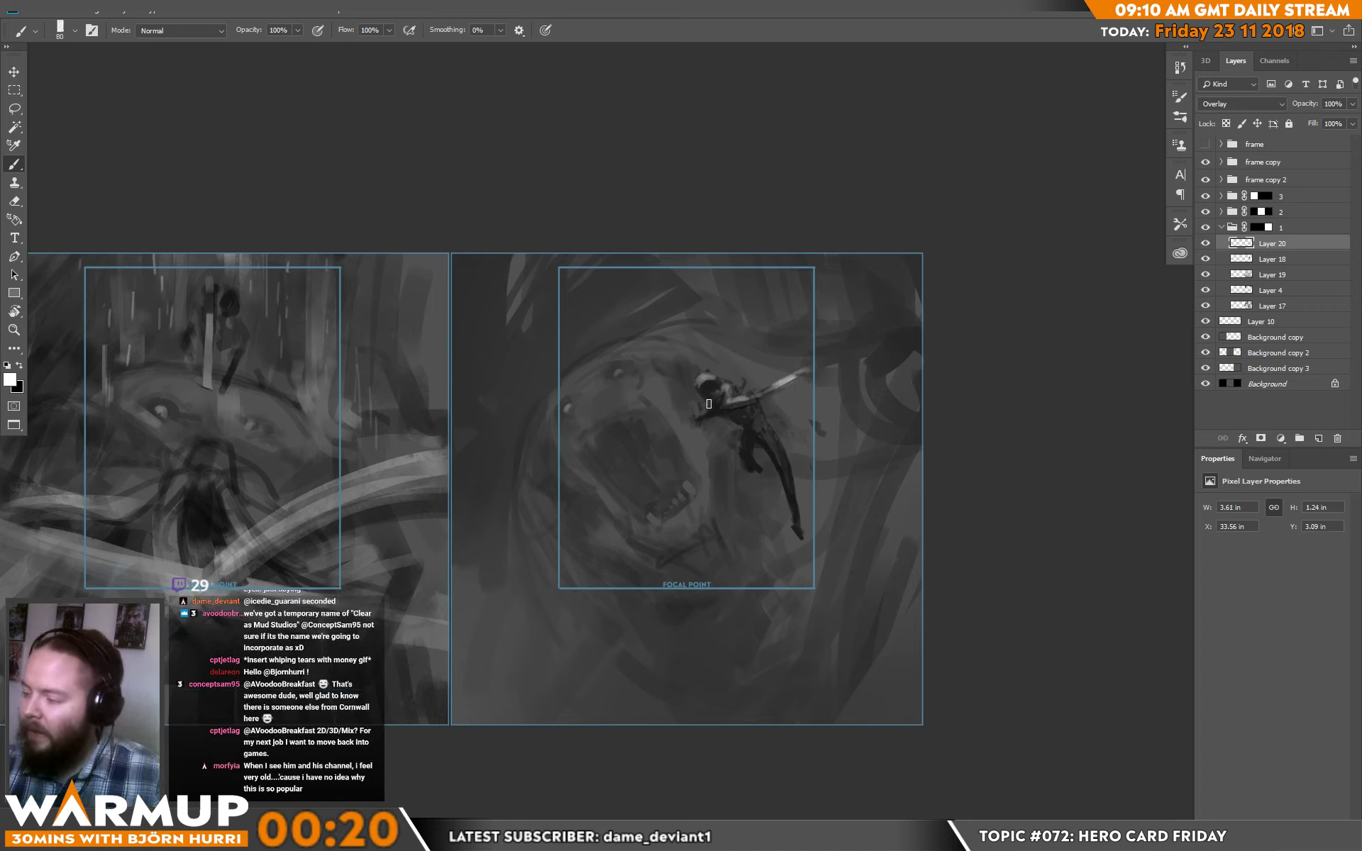
{"action": "mouse_move", "coordinate": [709, 403]}
{"action": "left_mouse_down"}
{"action": "mouse_move", "coordinate": [697, 416]}
{"action": "mouse_move", "coordinate": [694, 405]}
{"action": "mouse_move", "coordinate": [774, 437]}
{"action": "mouse_move", "coordinate": [784, 454]}
{"action": "mouse_move", "coordinate": [768, 424]}
{"action": "mouse_move", "coordinate": [794, 495]}
{"action": "left_mouse_up"}
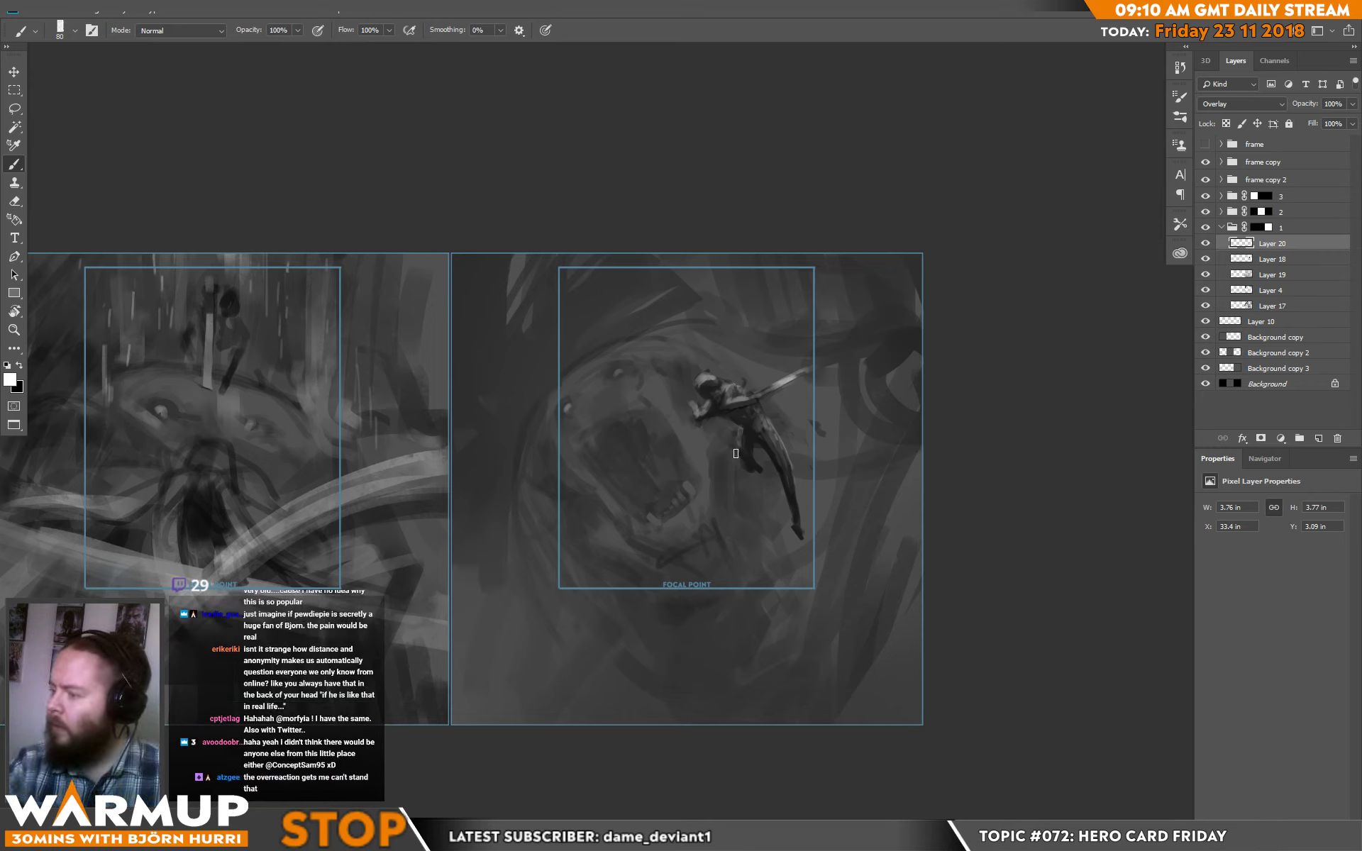
{"action": "left_click_drag", "start_coordinate": [652, 389], "coordinate": [680, 429]}
{"action": "key", "text": "ctrl+z"}
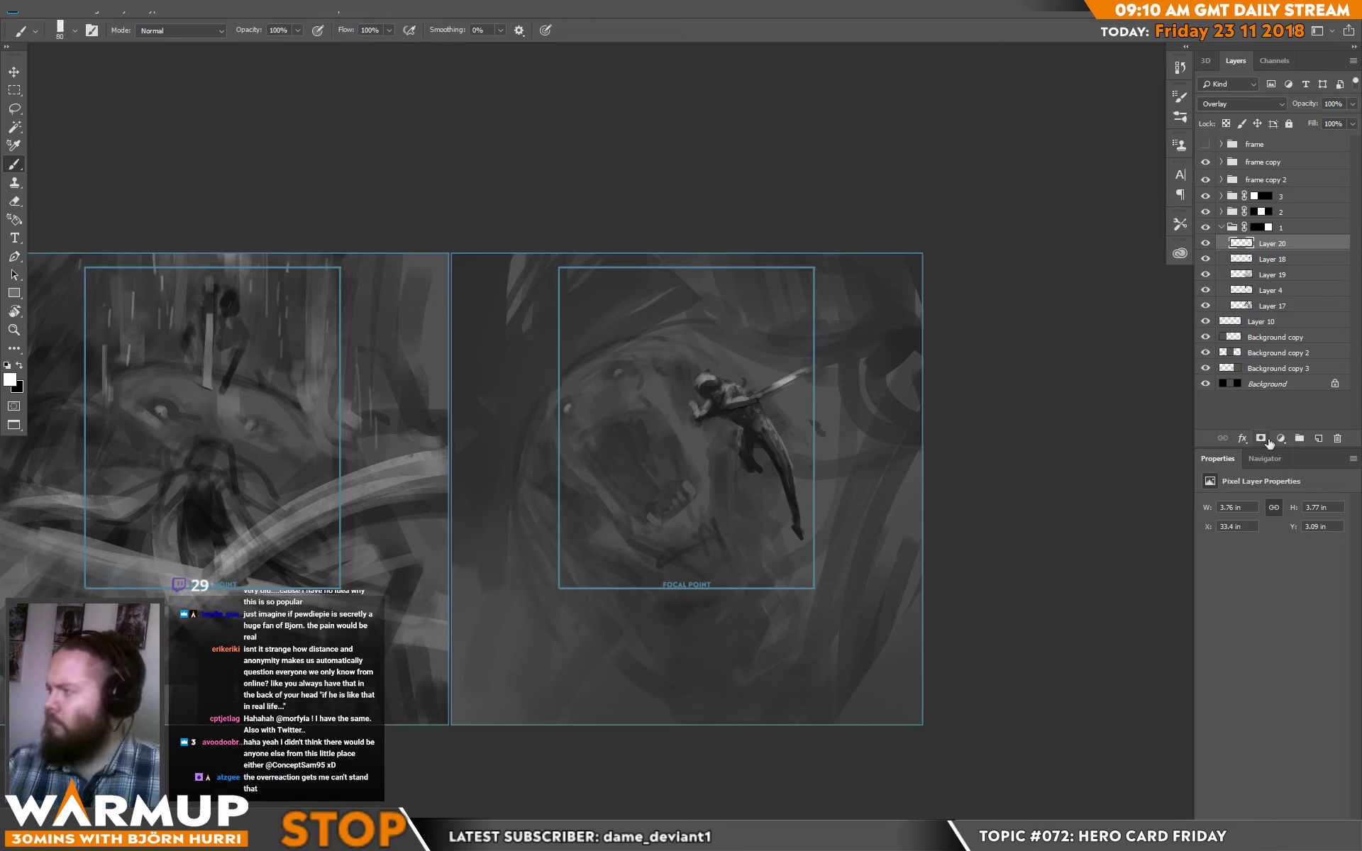
- Toggle Layer 18's visibility to check it, and select Layer 19 and sample a grey from the creature's face
{"action": "left_click", "coordinate": [1255, 261]}
{"action": "left_click", "coordinate": [1206, 260]}
{"action": "left_click", "coordinate": [1206, 260]}
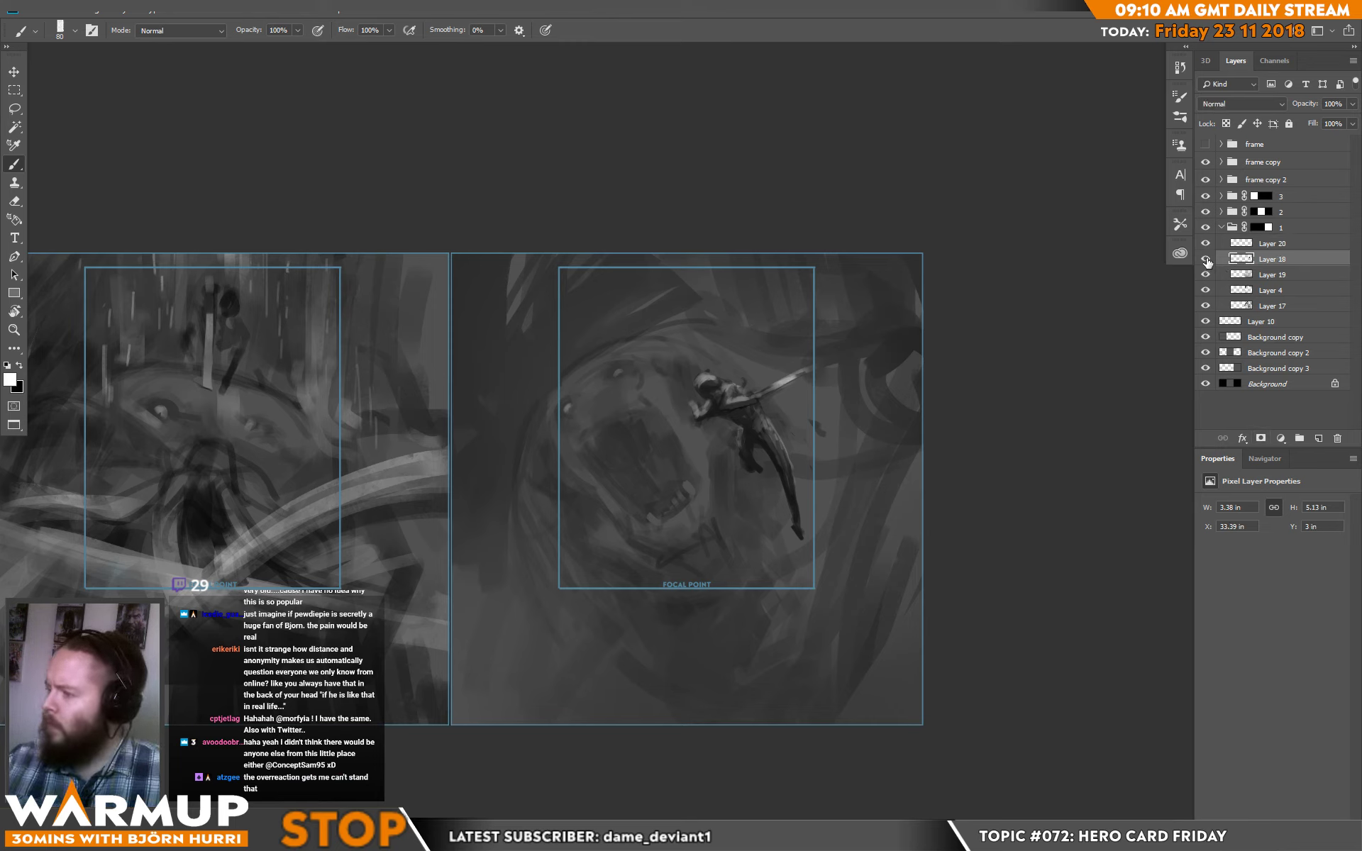
{"action": "left_click", "coordinate": [1286, 276]}
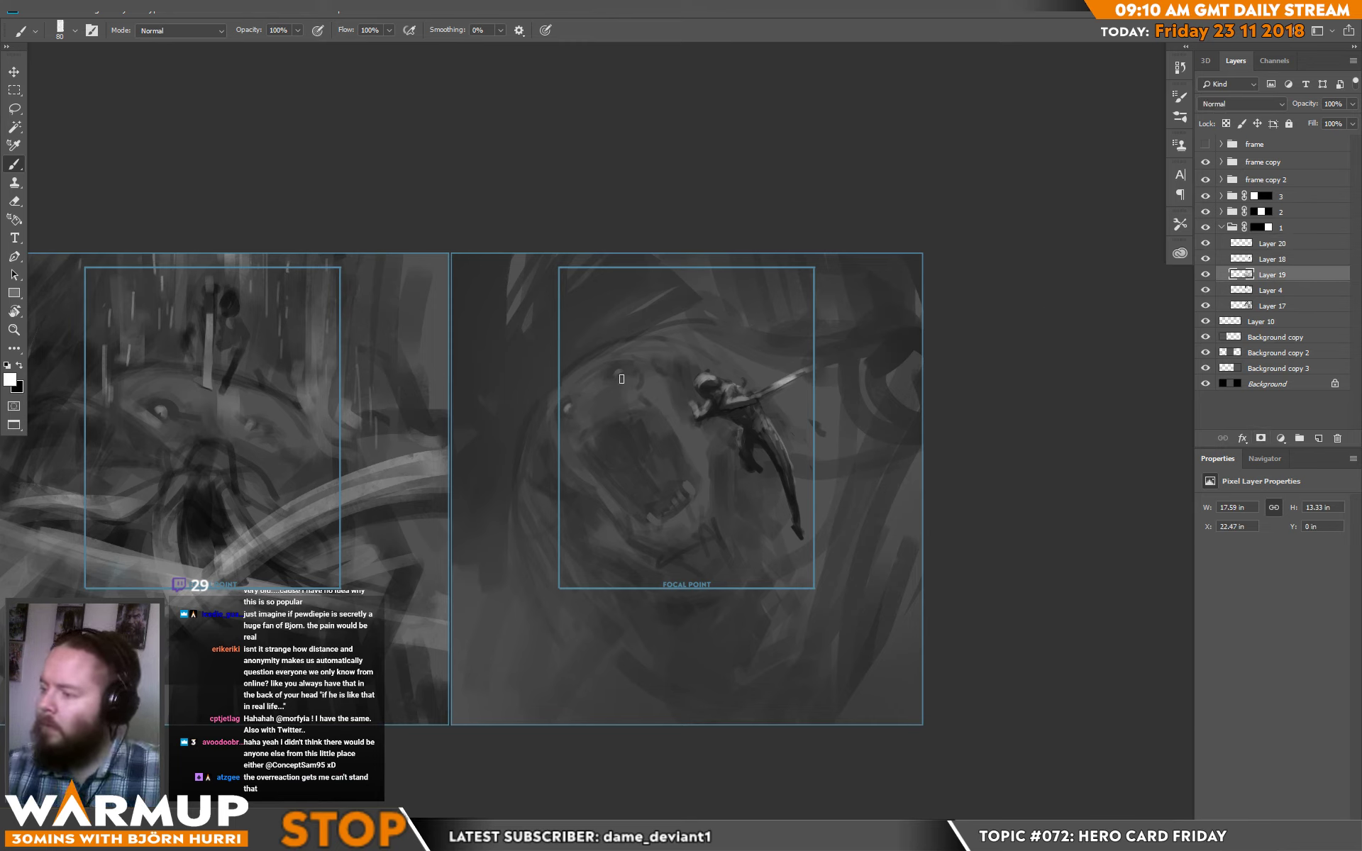
{"action": "left_click", "coordinate": [619, 417], "text": "alt"}
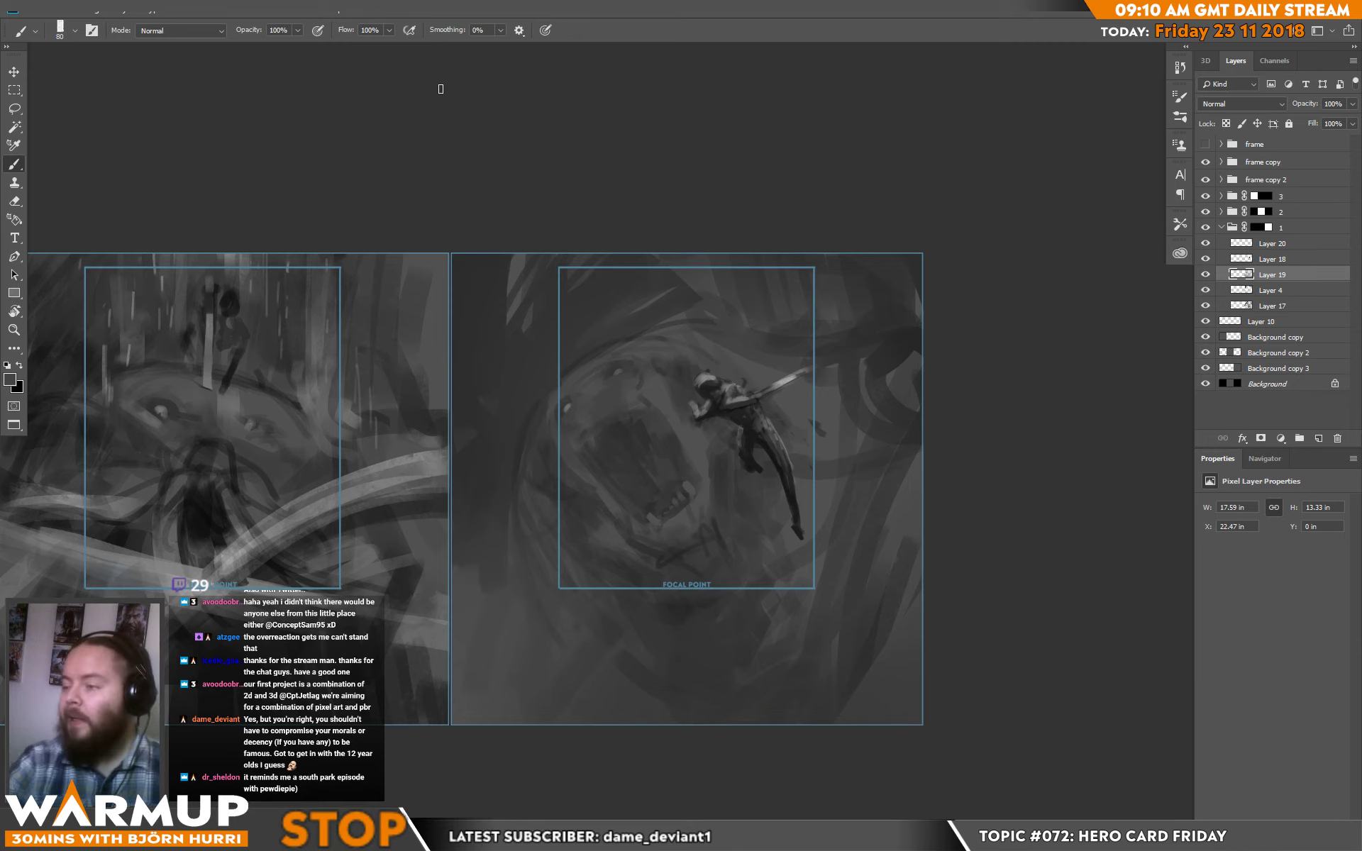
- Compare the three thumbnails, hide the frame copy guide over the middle panel and briefly toggle the frame copy 2 guide
{"action": "left_click_drag", "start_coordinate": [444, 533], "coordinate": [674, 472]}
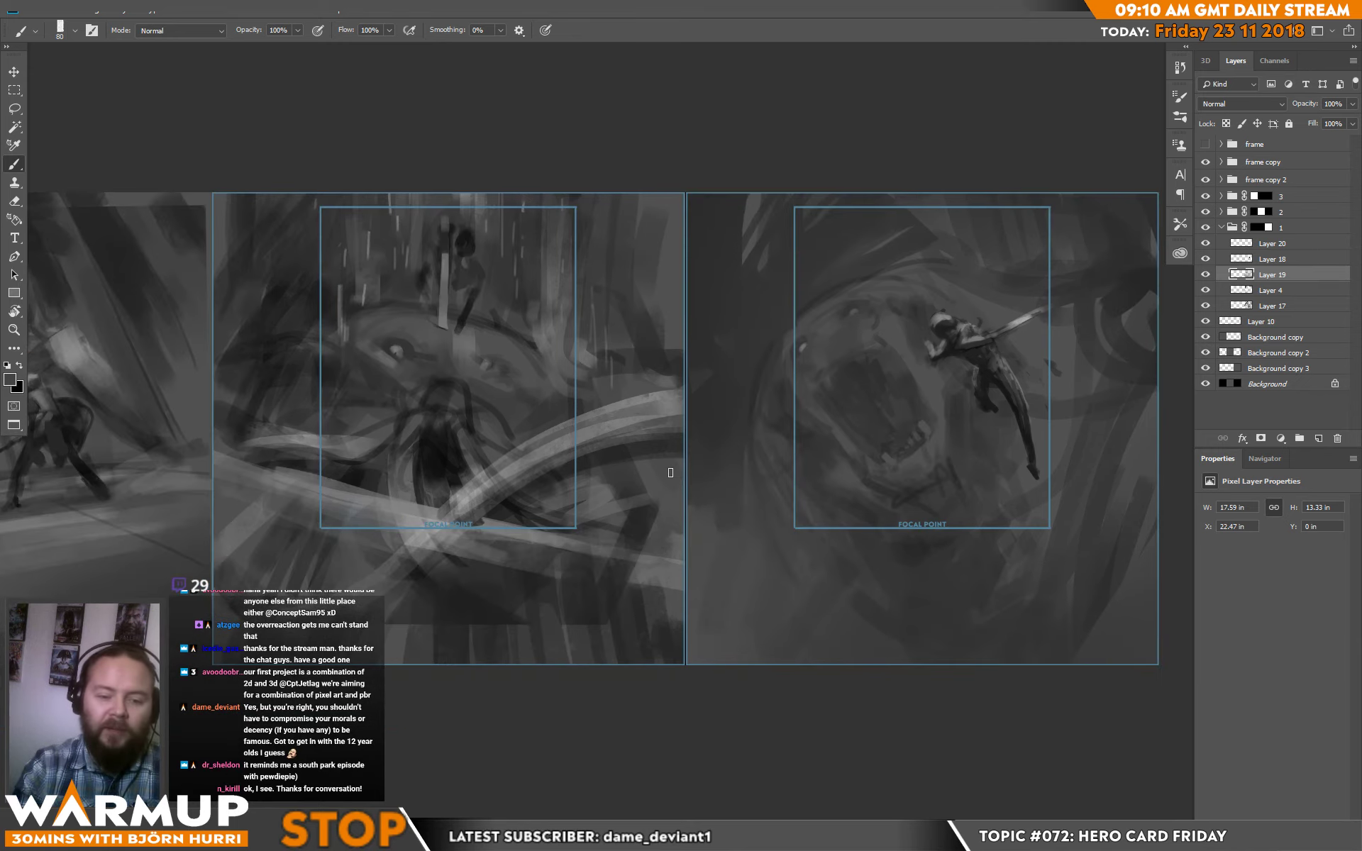
{"action": "key", "text": "Tab"}
{"action": "left_click_drag", "start_coordinate": [444, 575], "coordinate": [854, 599]}
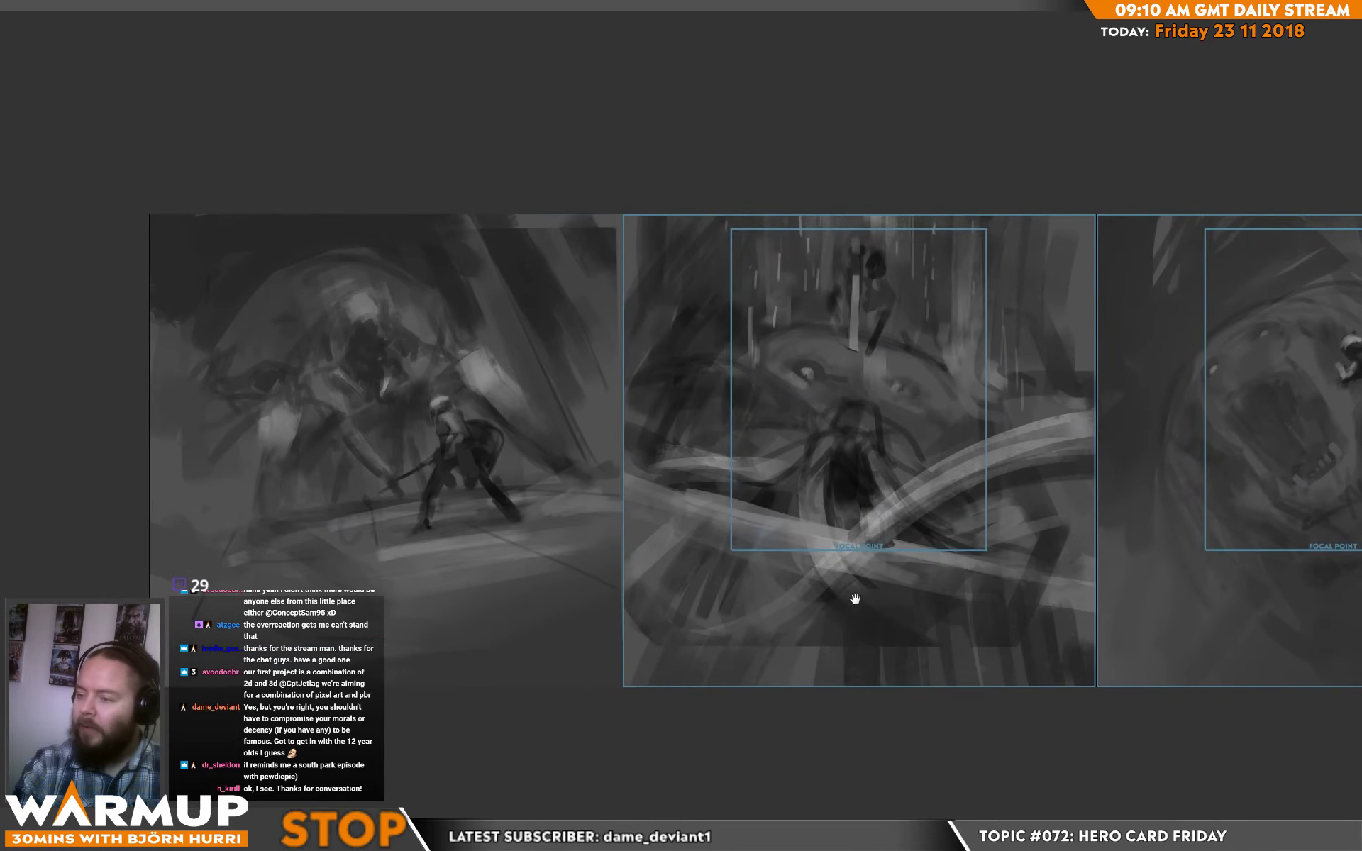
{"action": "left_click_drag", "start_coordinate": [1150, 552], "coordinate": [827, 587]}
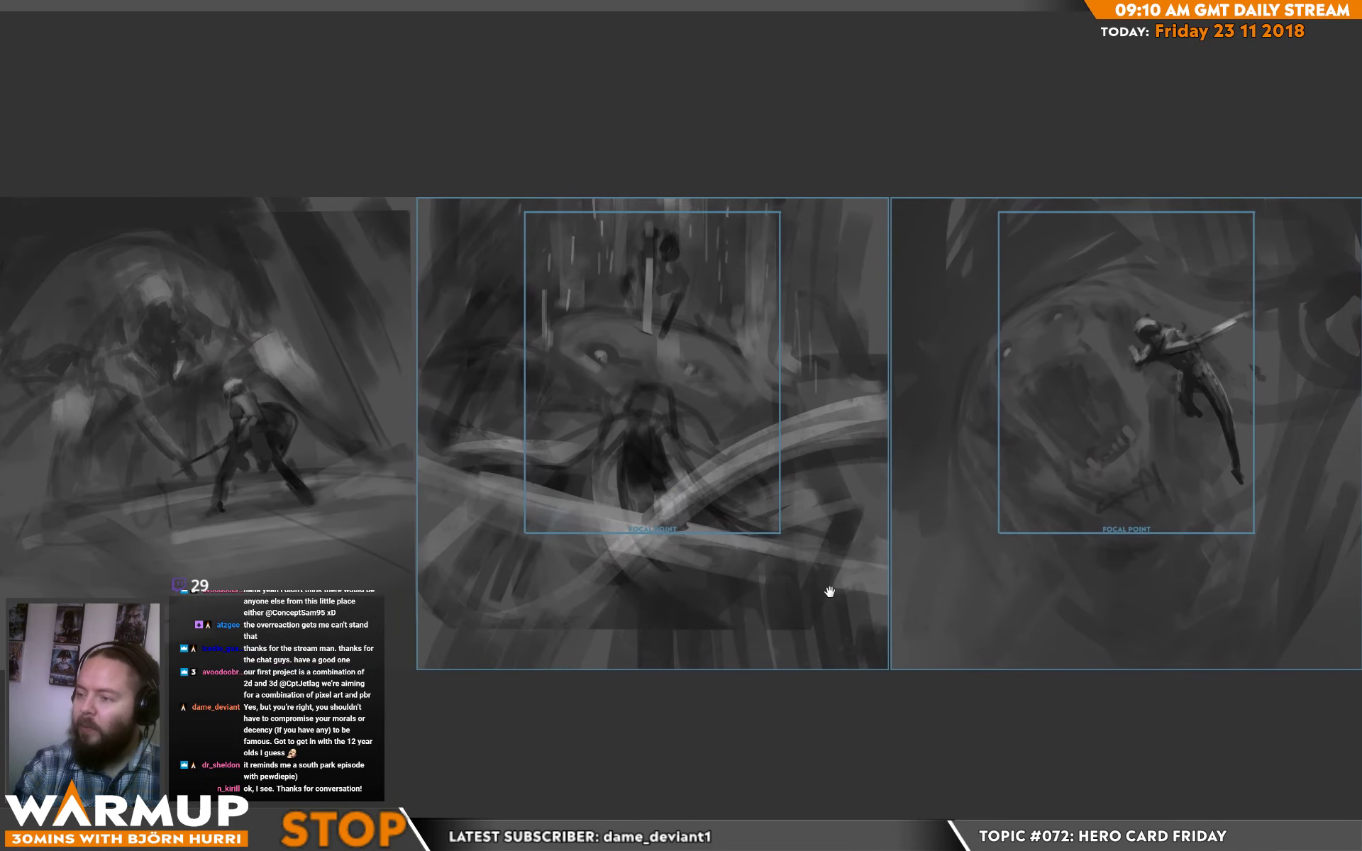
{"action": "key", "text": "Tab"}
{"action": "left_click", "coordinate": [1206, 161]}
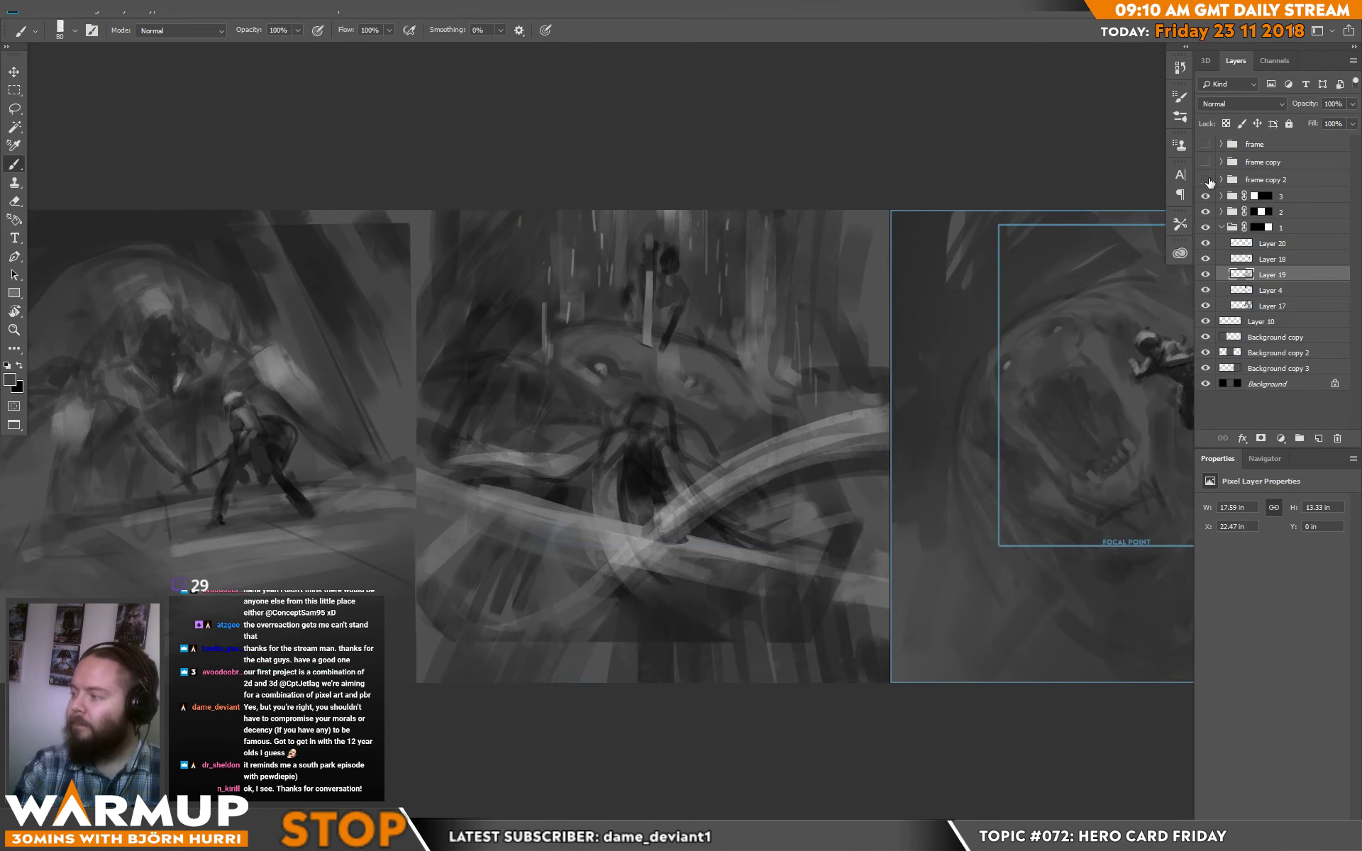
{"action": "left_click", "coordinate": [1205, 180]}
{"action": "left_click_drag", "start_coordinate": [883, 579], "coordinate": [549, 588]}
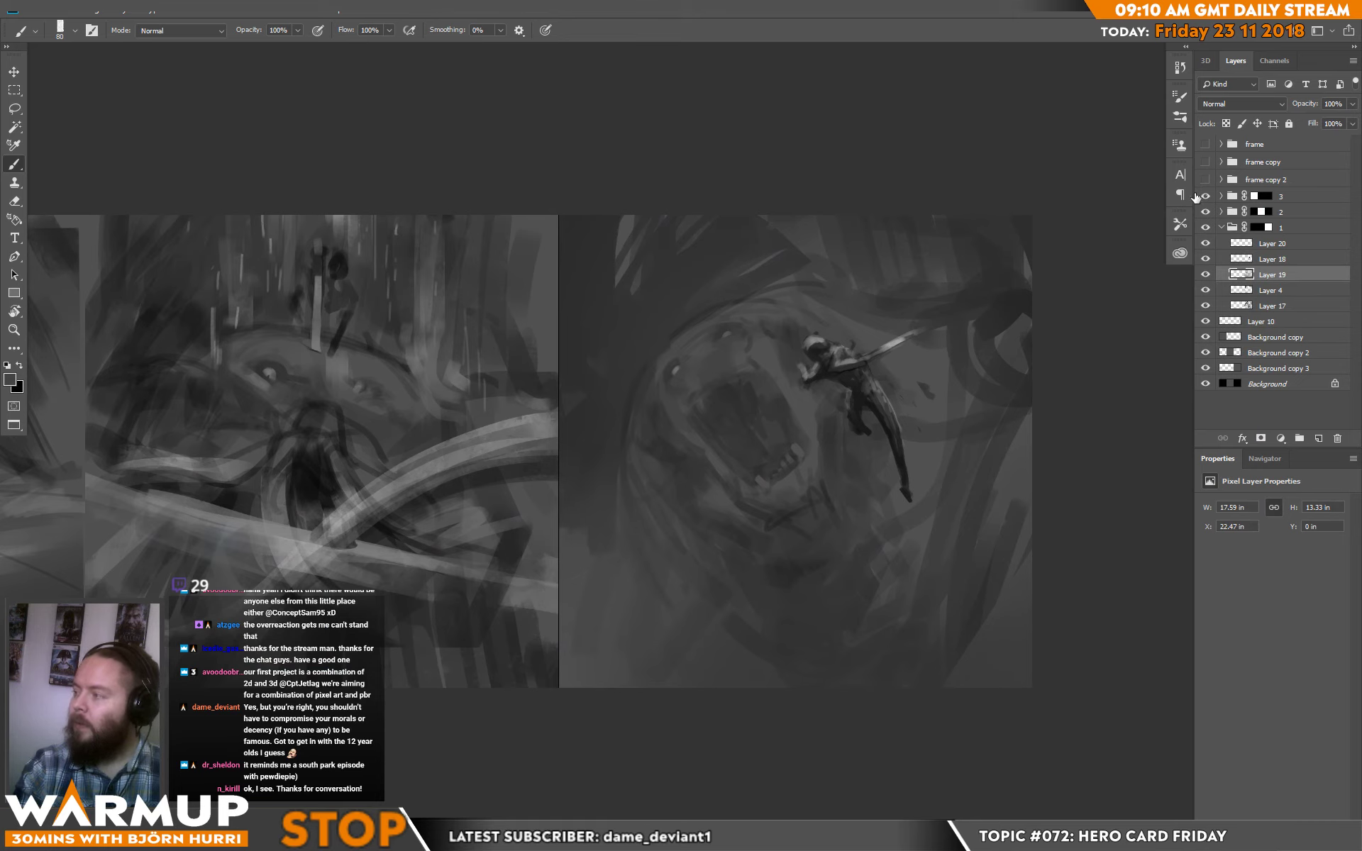
{"action": "left_click", "coordinate": [1206, 180]}
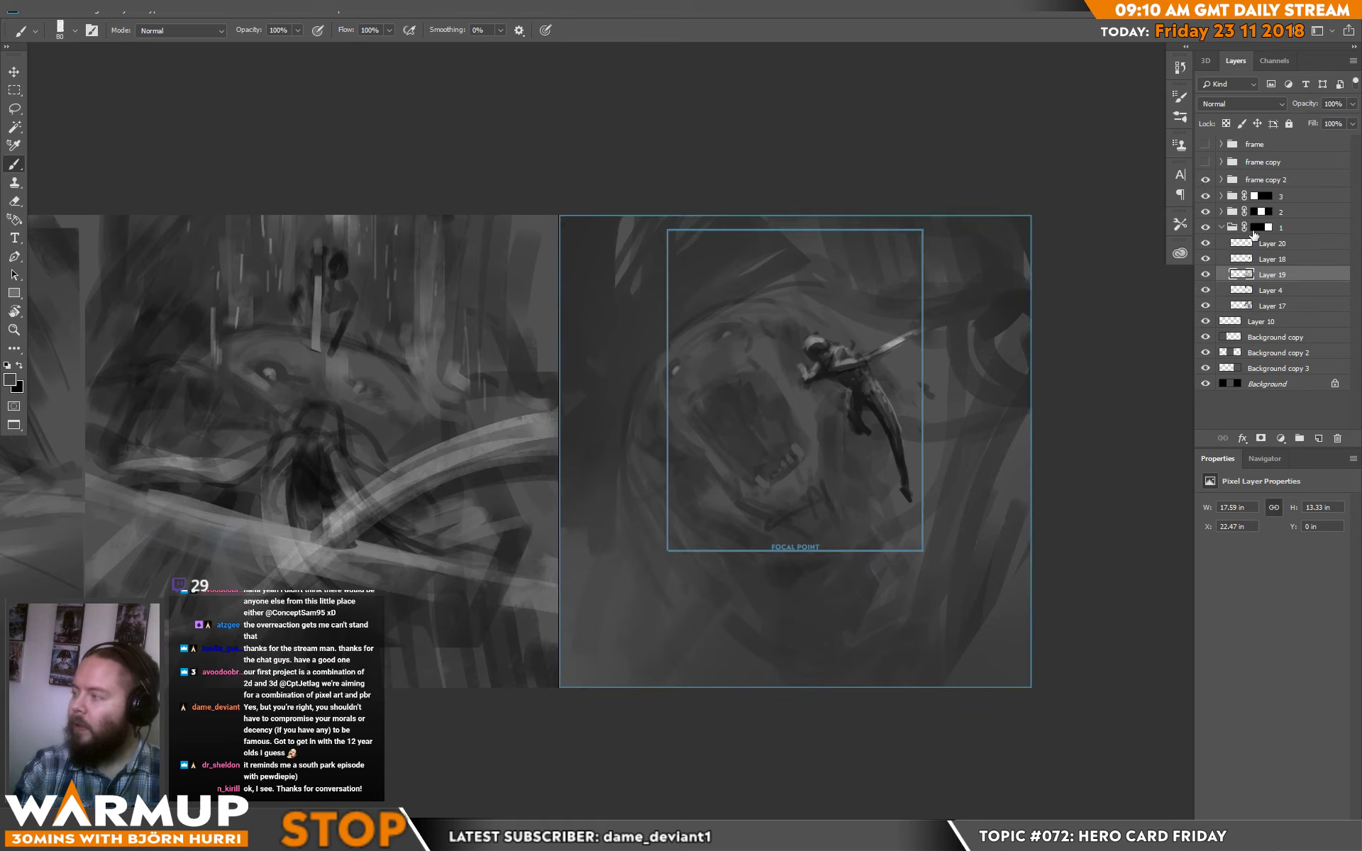
- Select Layer 20 through Layer 17 and move the creature and hero together slightly upward within the right panel
{"action": "left_click", "coordinate": [1275, 243]}
{"action": "left_click", "coordinate": [1275, 306], "text": "shift"}
{"action": "key", "text": "v"}
{"action": "mouse_move", "coordinate": [852, 454]}
{"action": "left_mouse_down"}
{"action": "mouse_move", "coordinate": [861, 462]}
{"action": "mouse_move", "coordinate": [782, 405]}
{"action": "mouse_move", "coordinate": [851, 383]}
{"action": "left_mouse_up"}
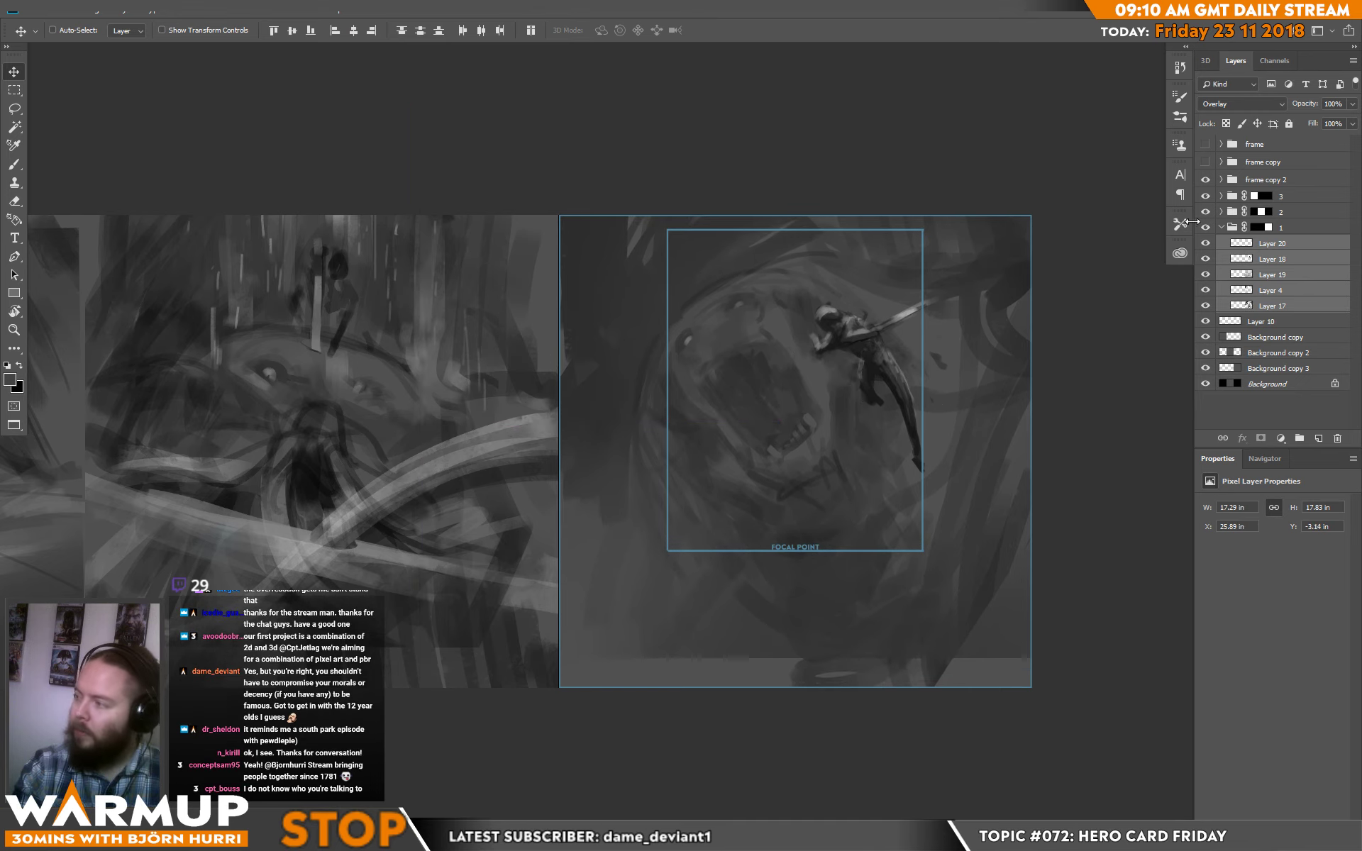
- Select Layer 20 and Layer 18 and move the hero down over the edge of the creature's open mouth
{"action": "left_click", "coordinate": [1260, 244]}
{"action": "left_click", "coordinate": [1263, 260], "text": "ctrl"}
{"action": "left_click_drag", "start_coordinate": [842, 443], "coordinate": [814, 499]}
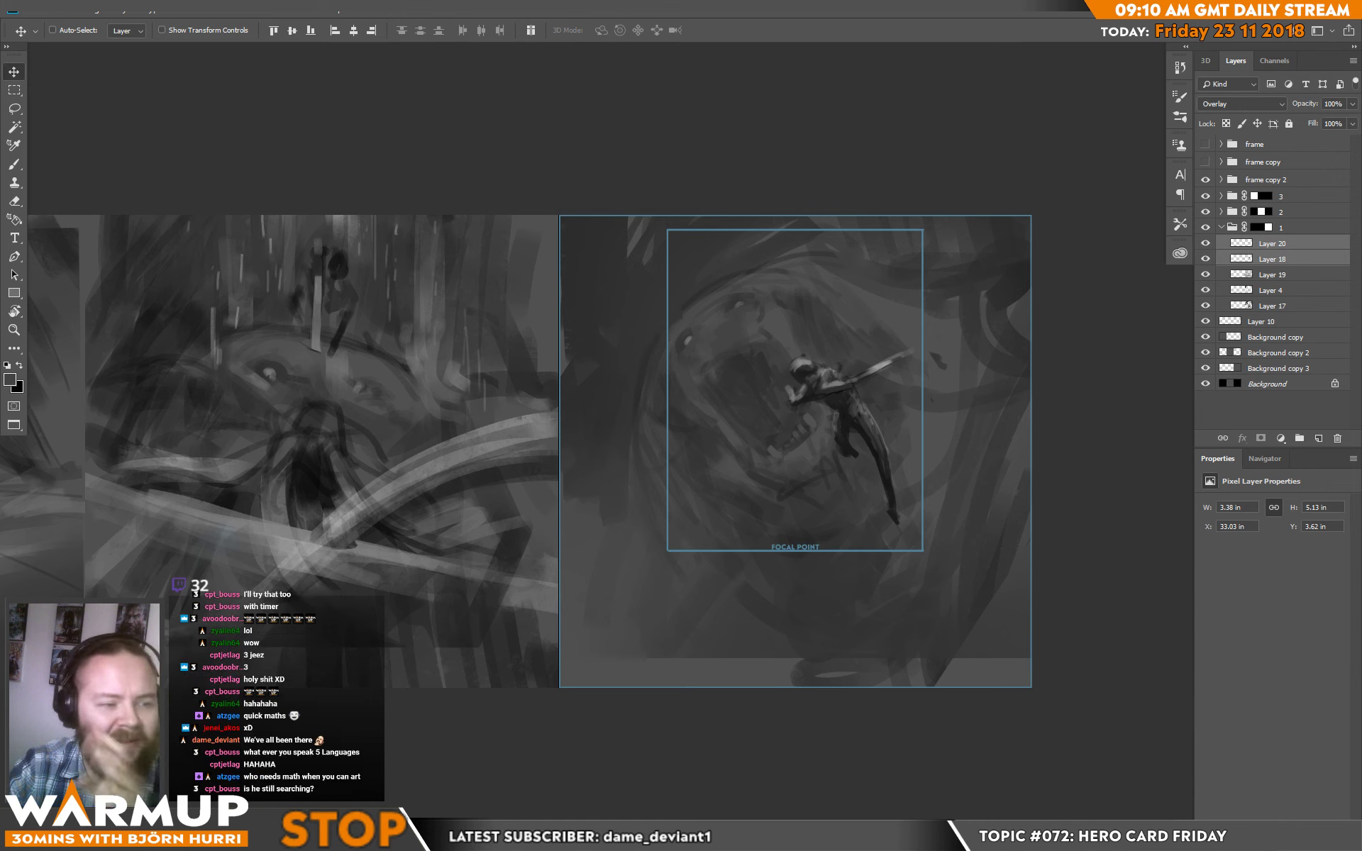
- Switch to Twitch in the browser and open the Art category from the existing art search
{"action": "left_click_drag", "start_coordinate": [0, 77], "coordinate": [755, 148]}
{"action": "double_click", "coordinate": [755, 148]}
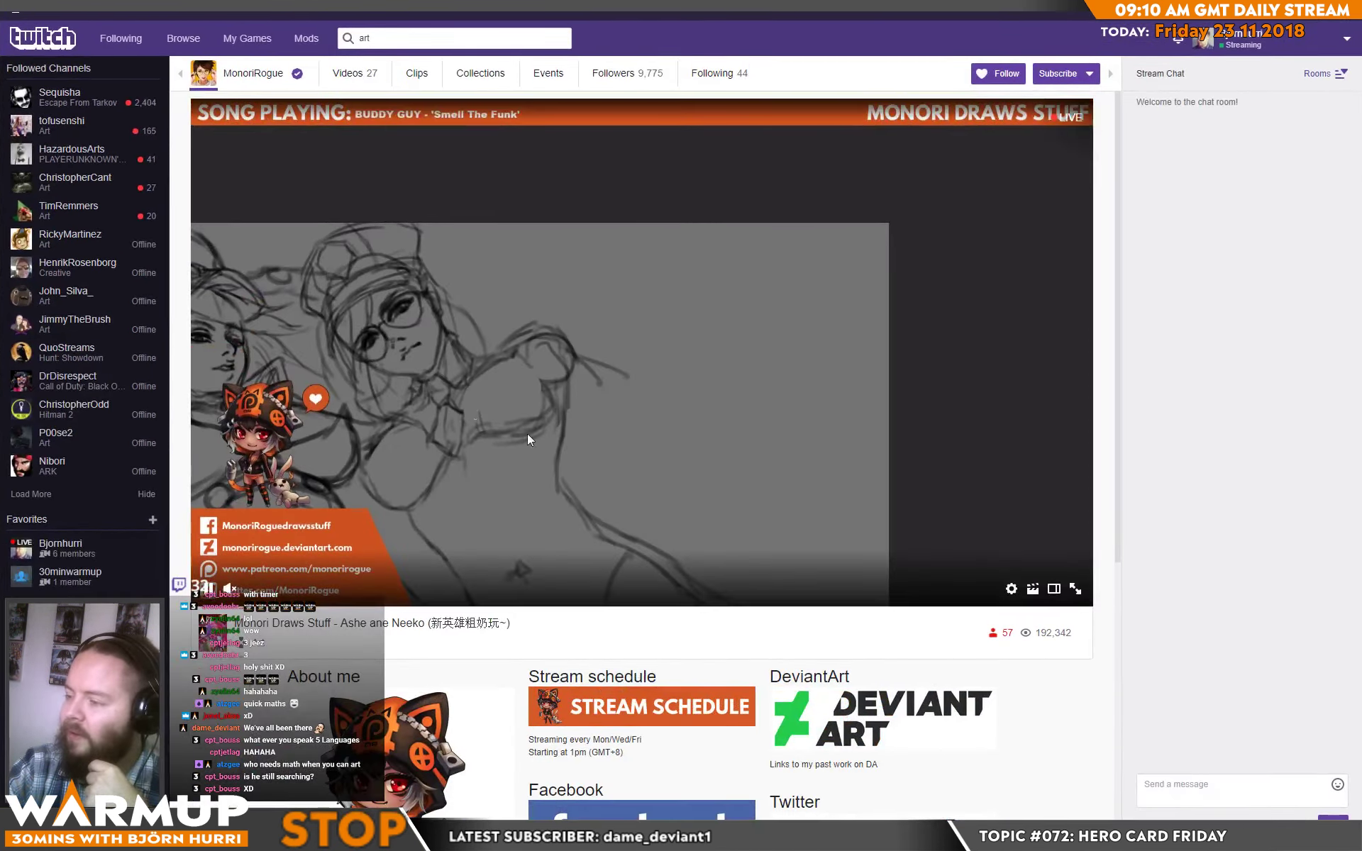
{"action": "left_click", "coordinate": [435, 41]}
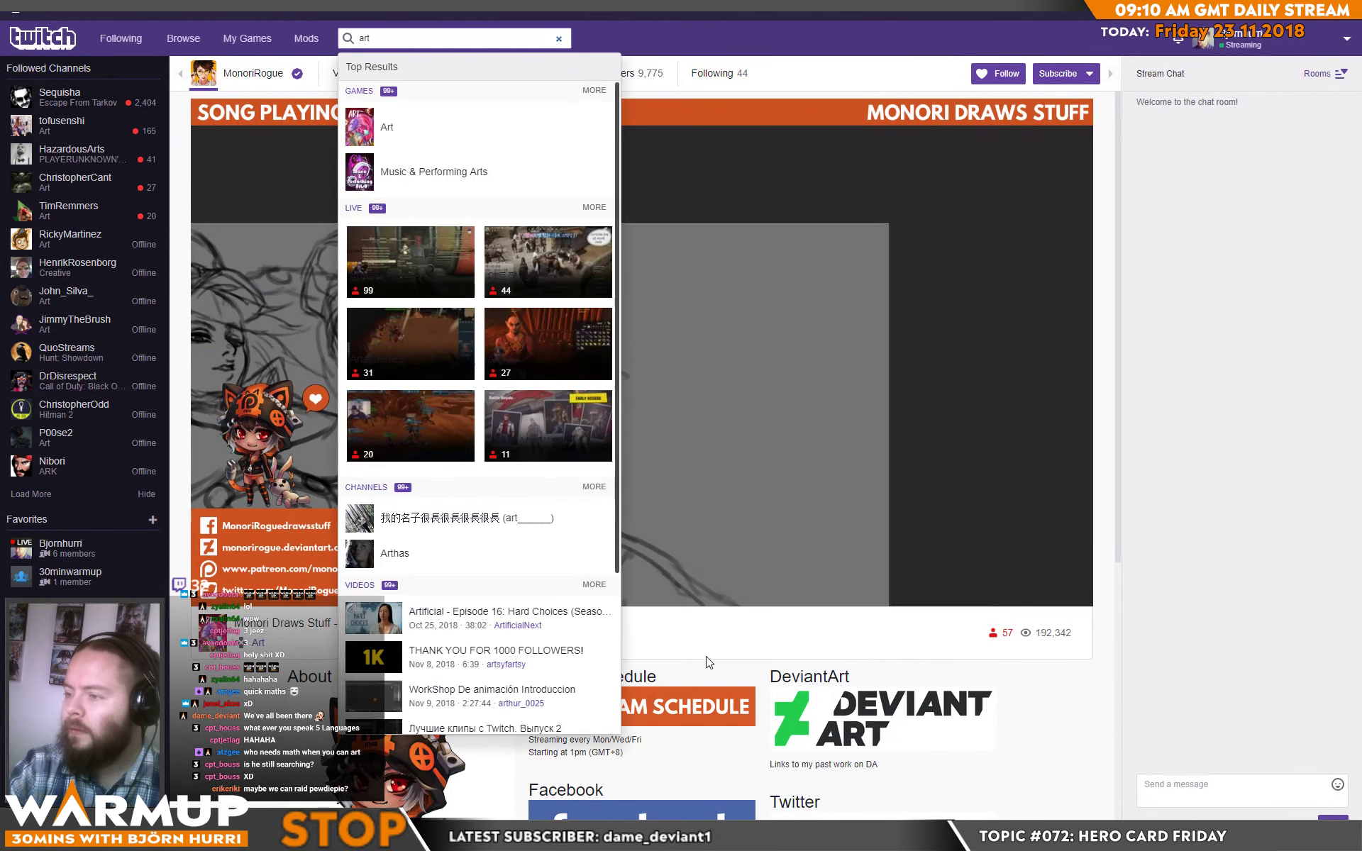
{"action": "left_click", "coordinate": [418, 129]}
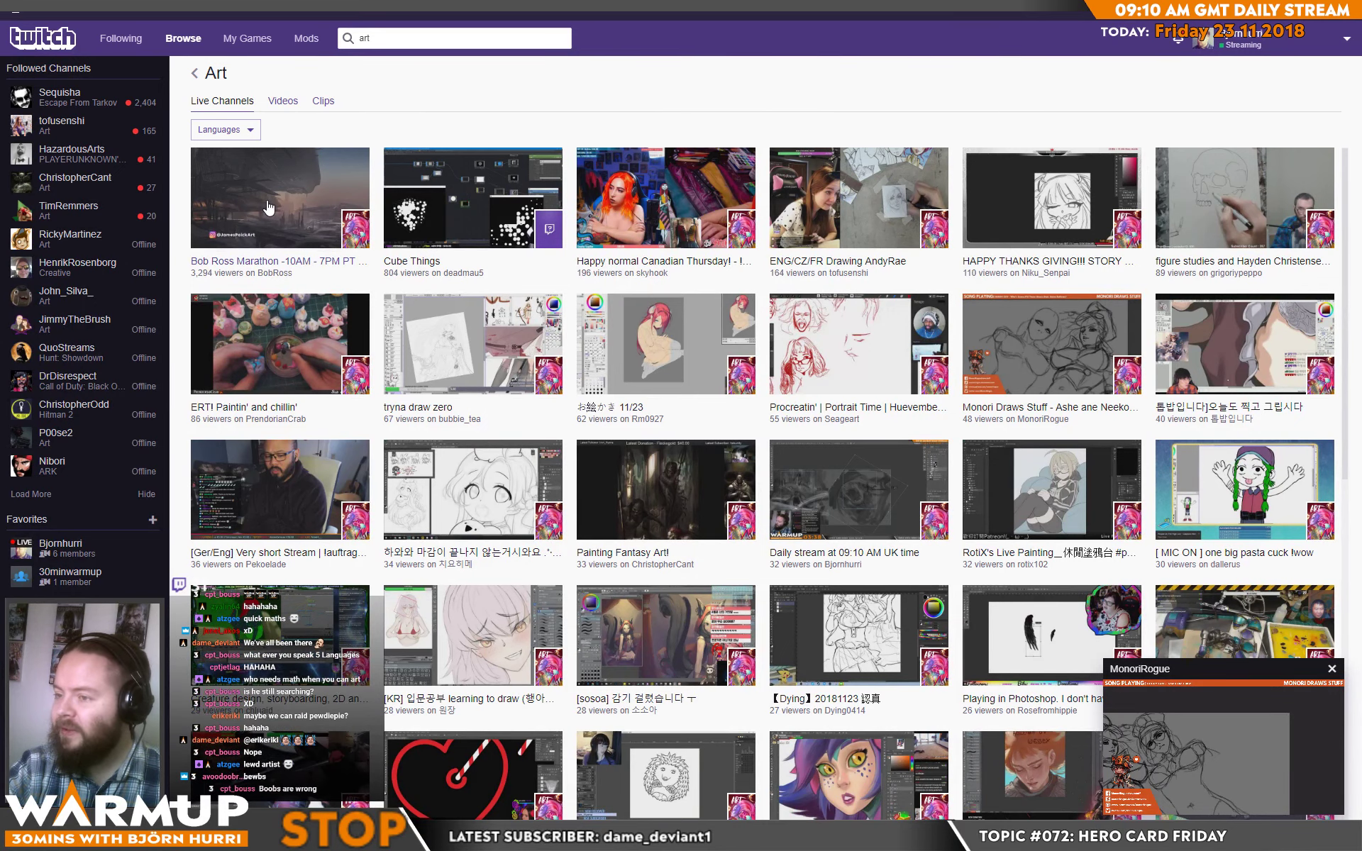
- Look through the live Art channels, open the knight lancer stream, and switch back to Photoshop
{"action": "scroll", "coordinate": [691, 436], "scroll_direction": "down", "scroll_amount": 2}
{"action": "scroll", "coordinate": [732, 434], "scroll_direction": "down", "scroll_amount": 1}
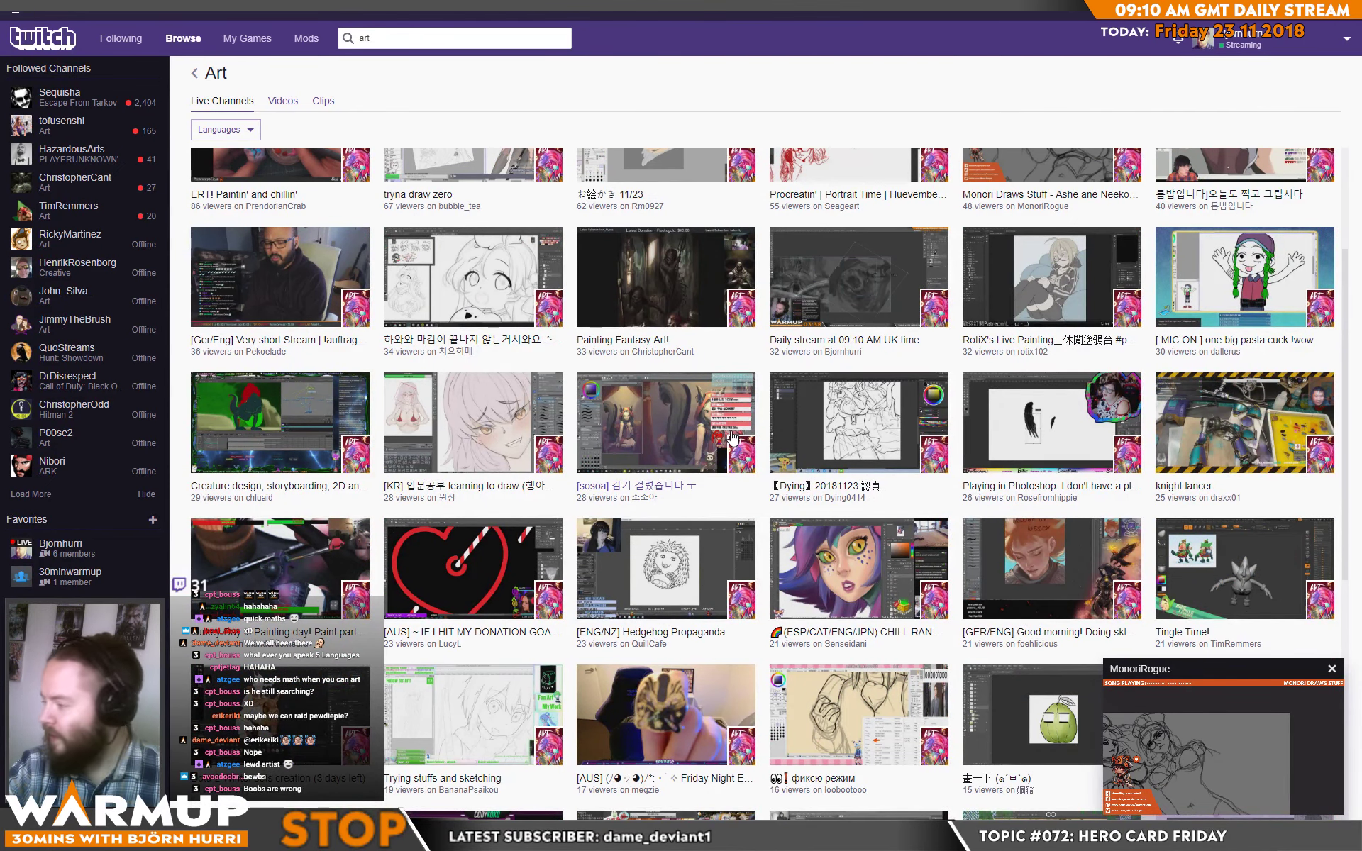
{"action": "scroll", "coordinate": [733, 438], "scroll_direction": "down", "scroll_amount": 1}
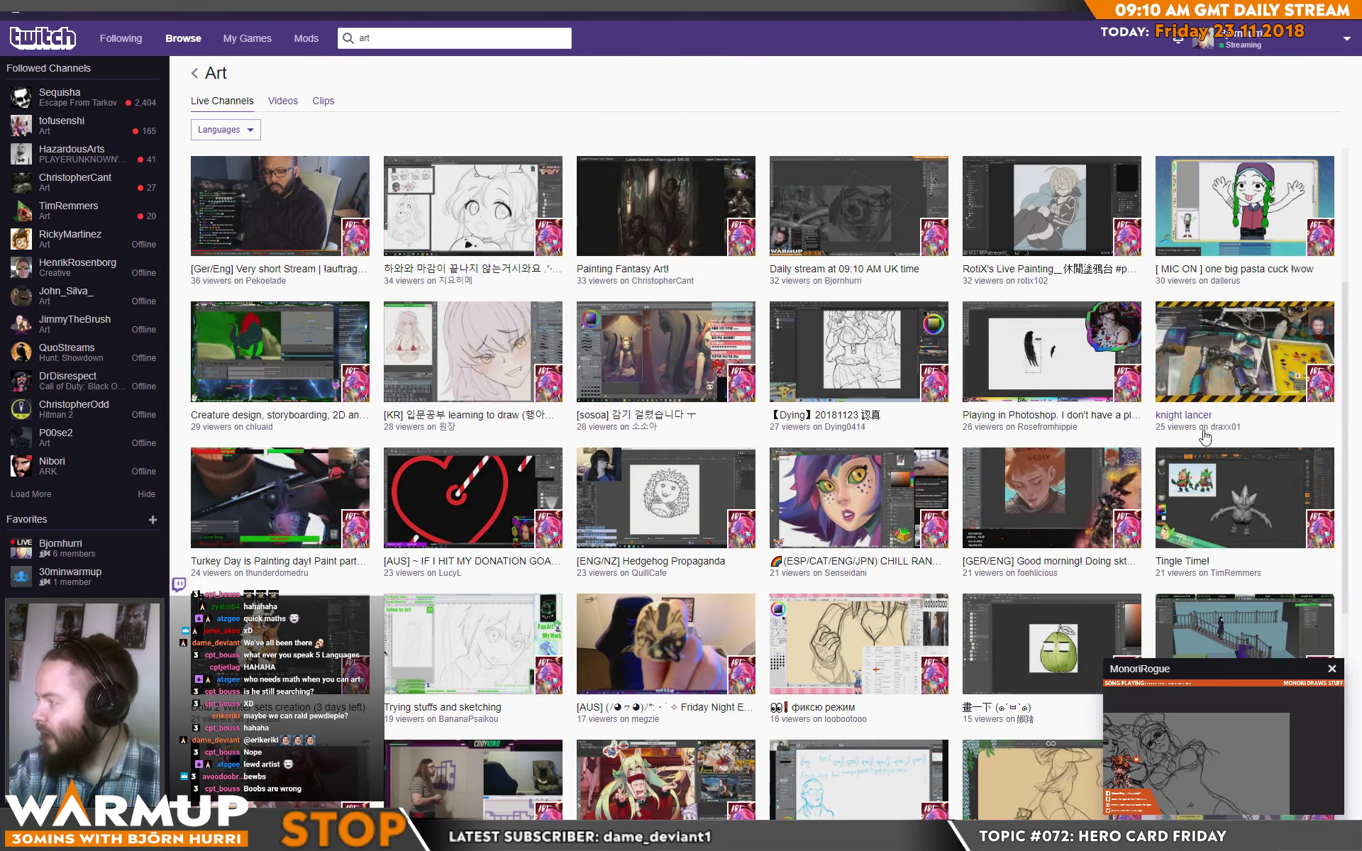
{"action": "left_click", "coordinate": [1235, 361]}
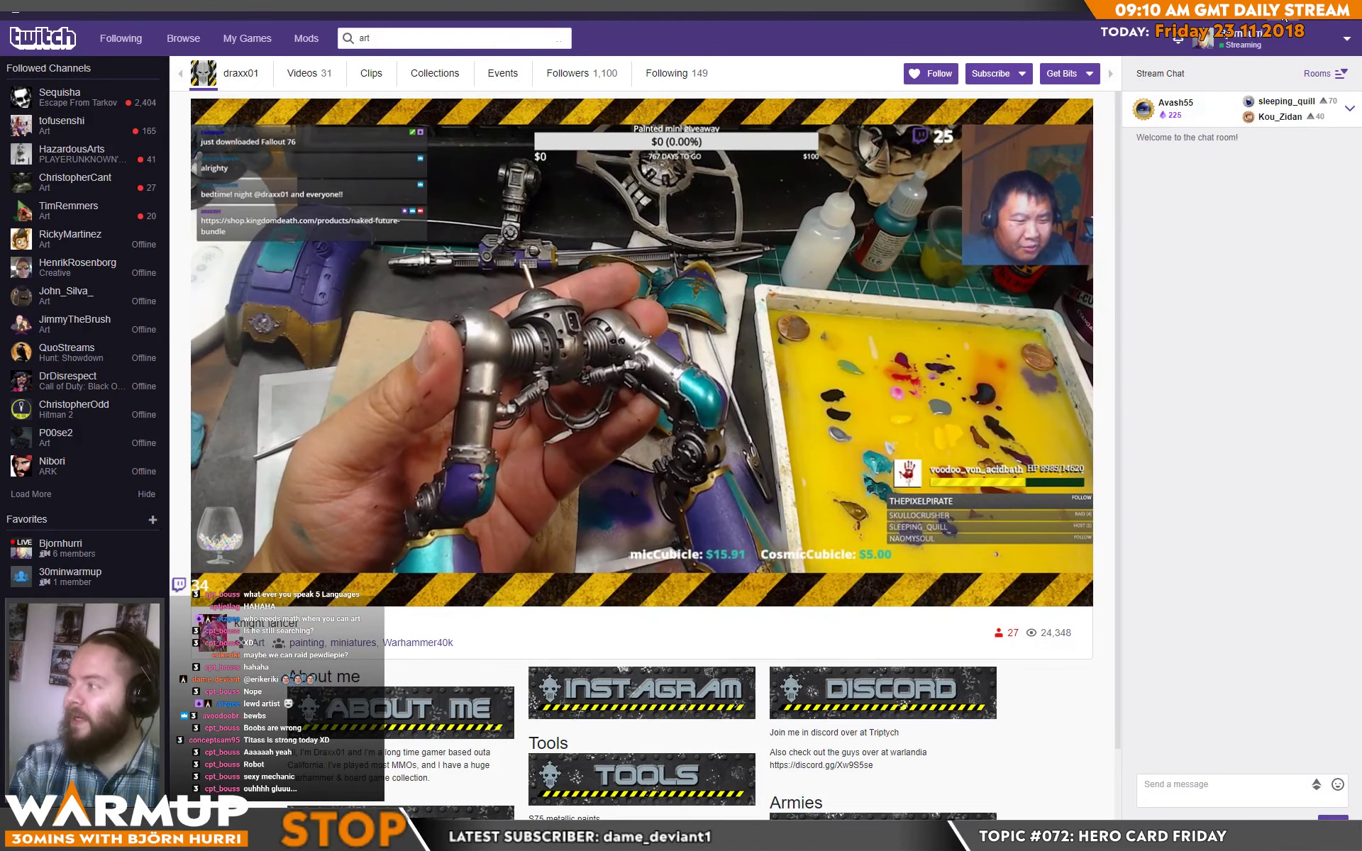
{"action": "key", "text": "alt+Tab"}
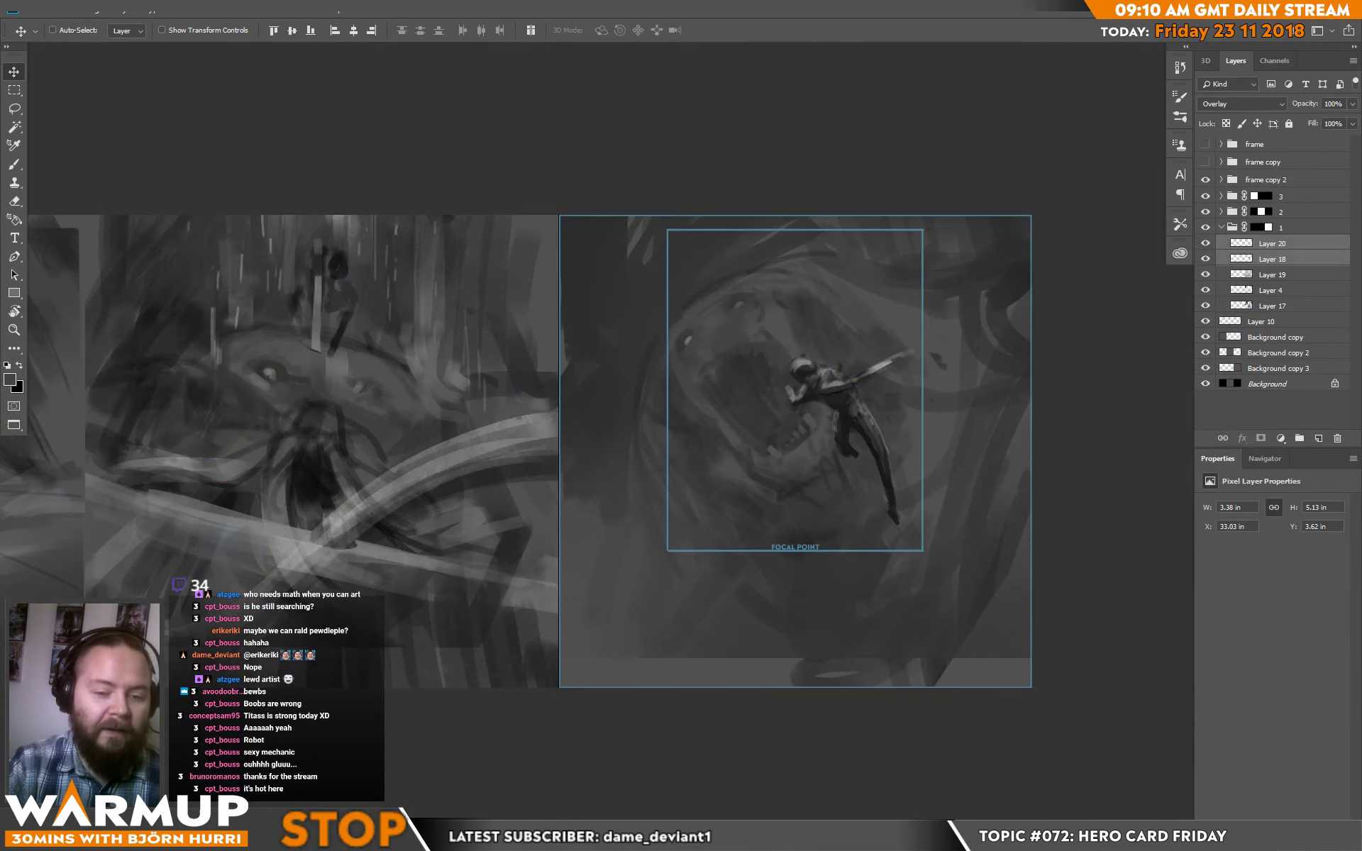